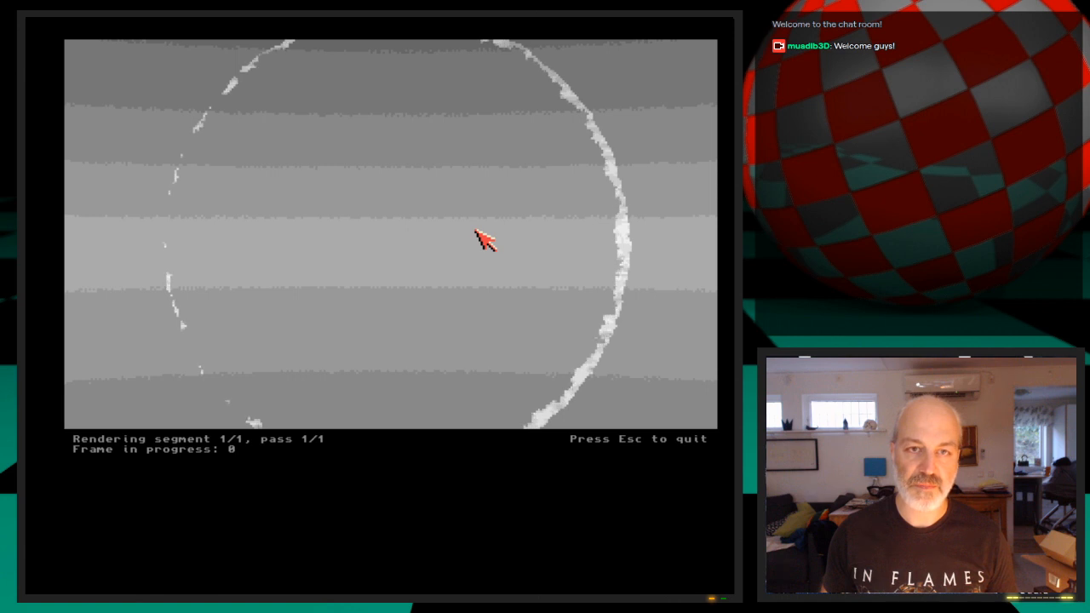
Stop the running render, review the camera settings and render the current frame again
key("Escape")
left_click(383, 31)
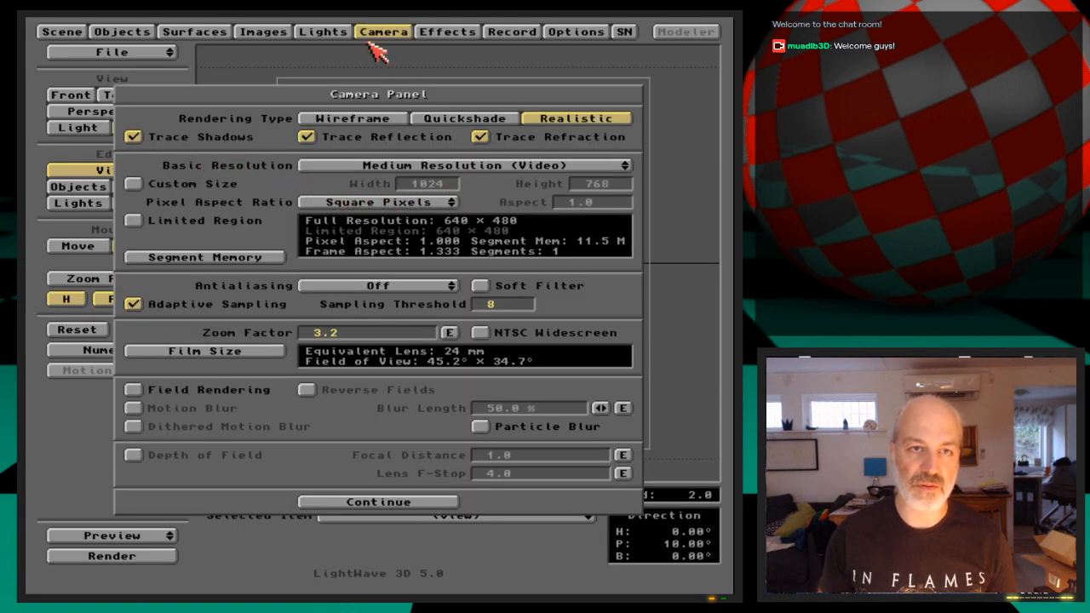
left_click(374, 34)
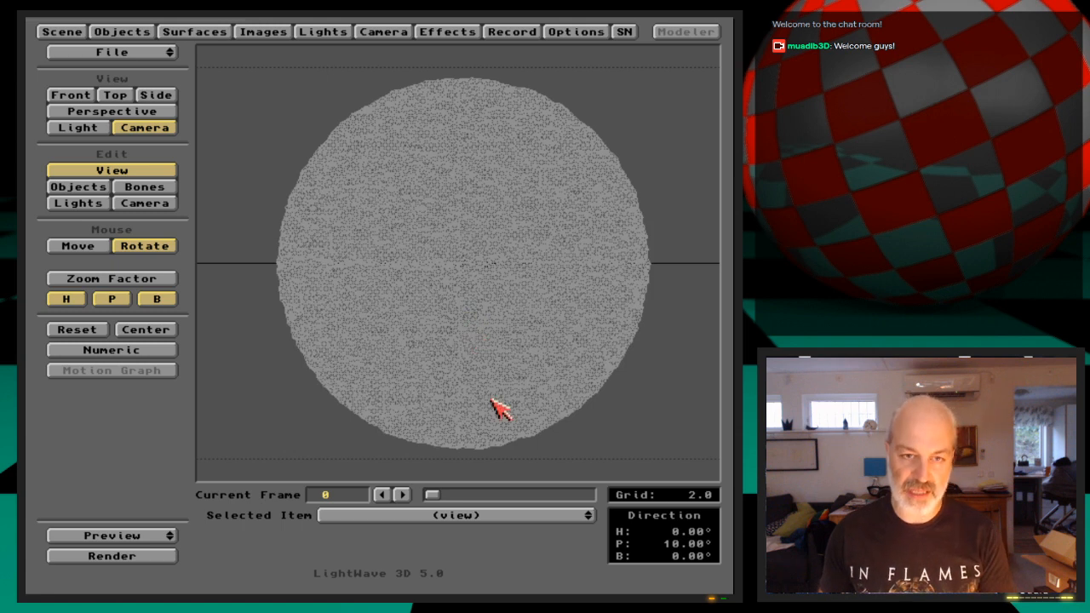
key("F9")
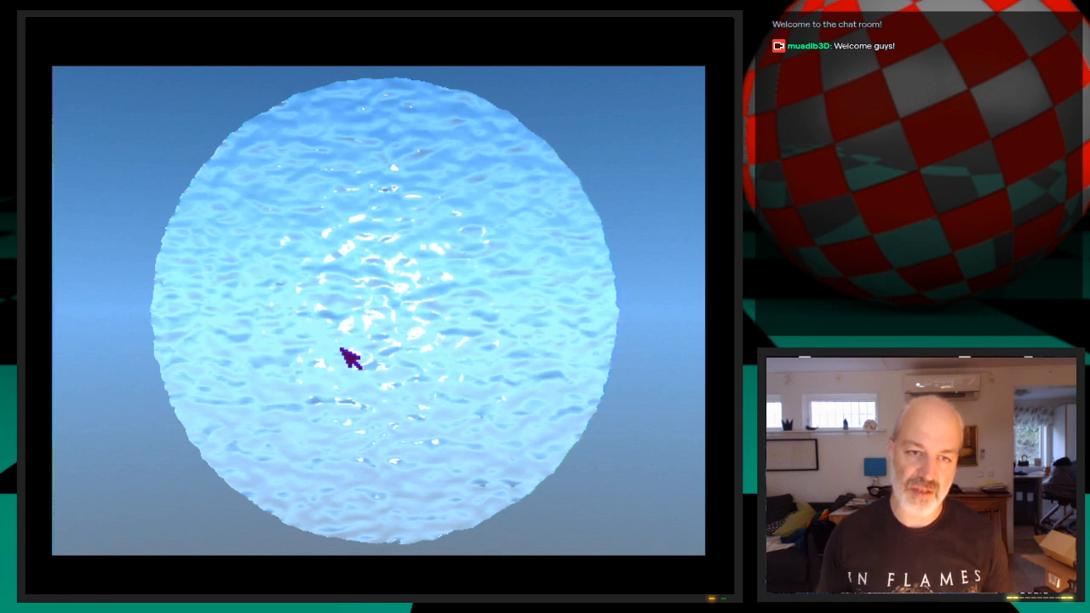
key("Escape")
key("Escape")
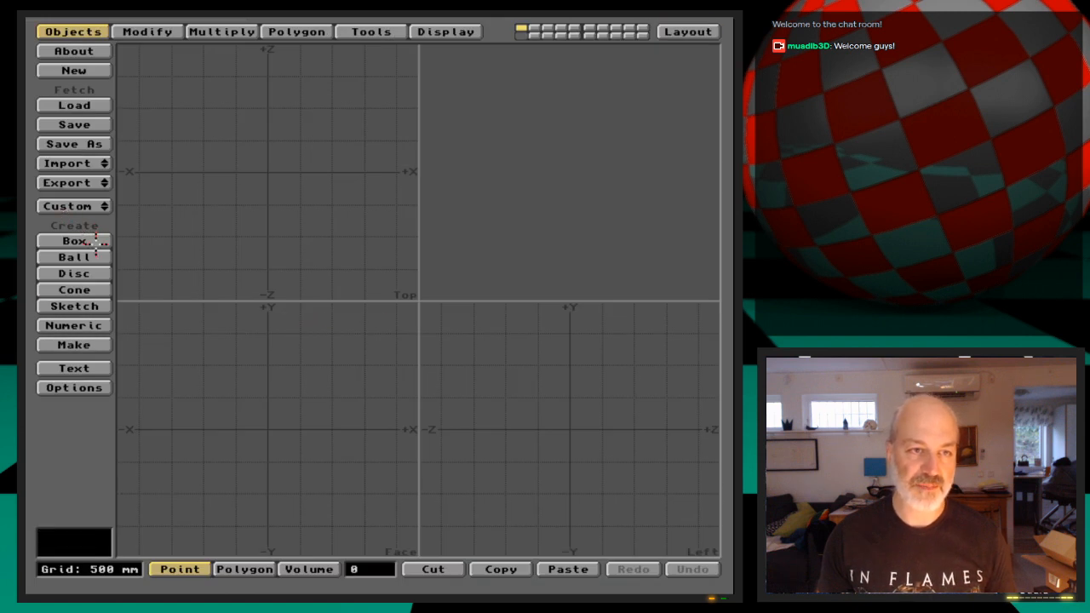
Draw a flat box across the Face view ending at about X 2.15 m, Y -1.75 m, make it and undo the making
left_click(97, 241)
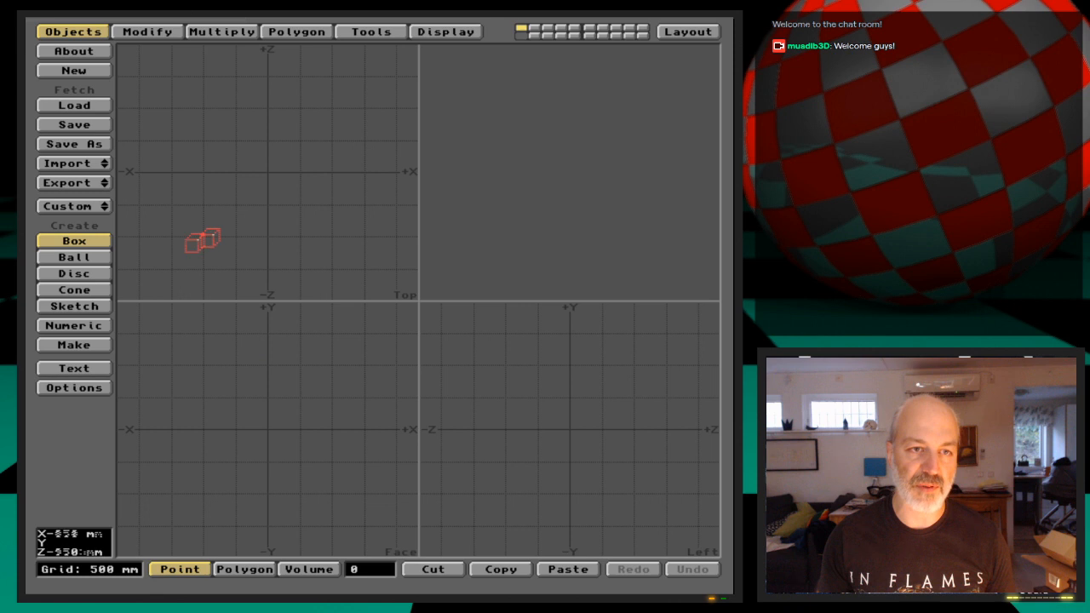
left_click_drag(136, 327, 402, 543)
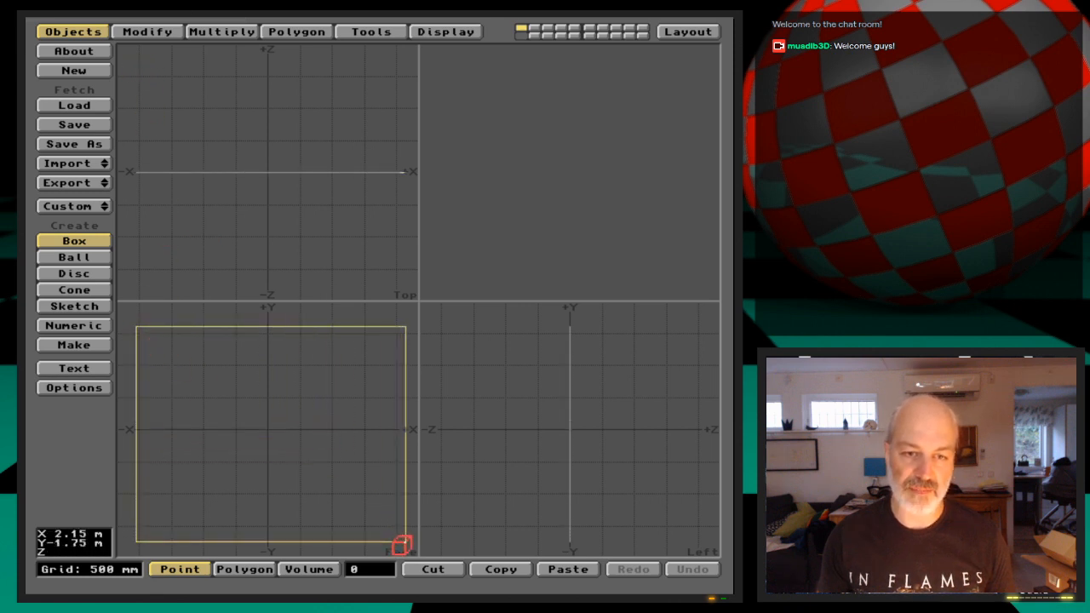
key("Return")
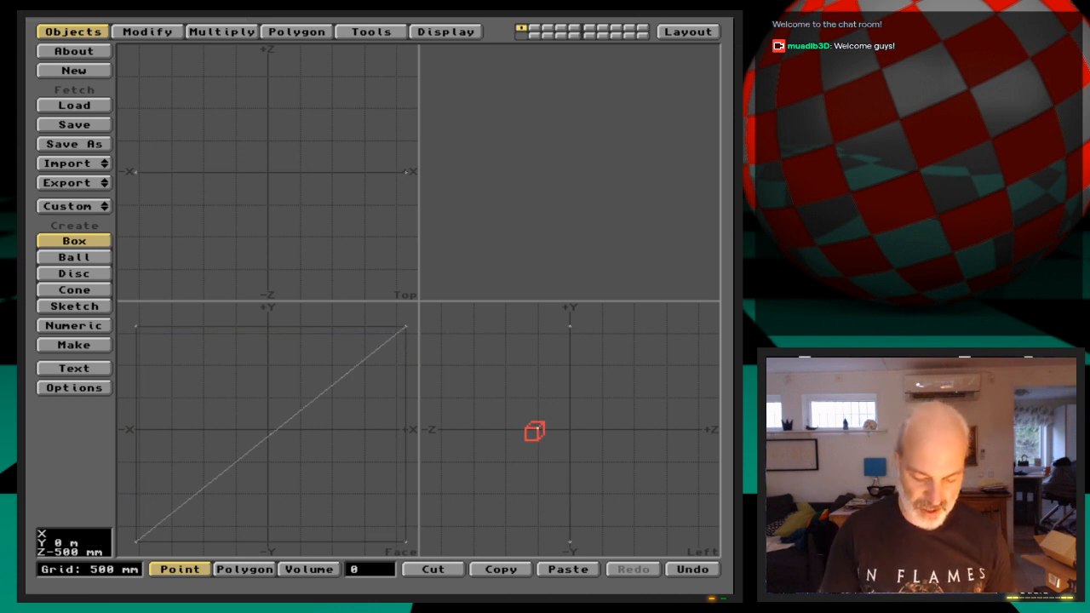
key("u")
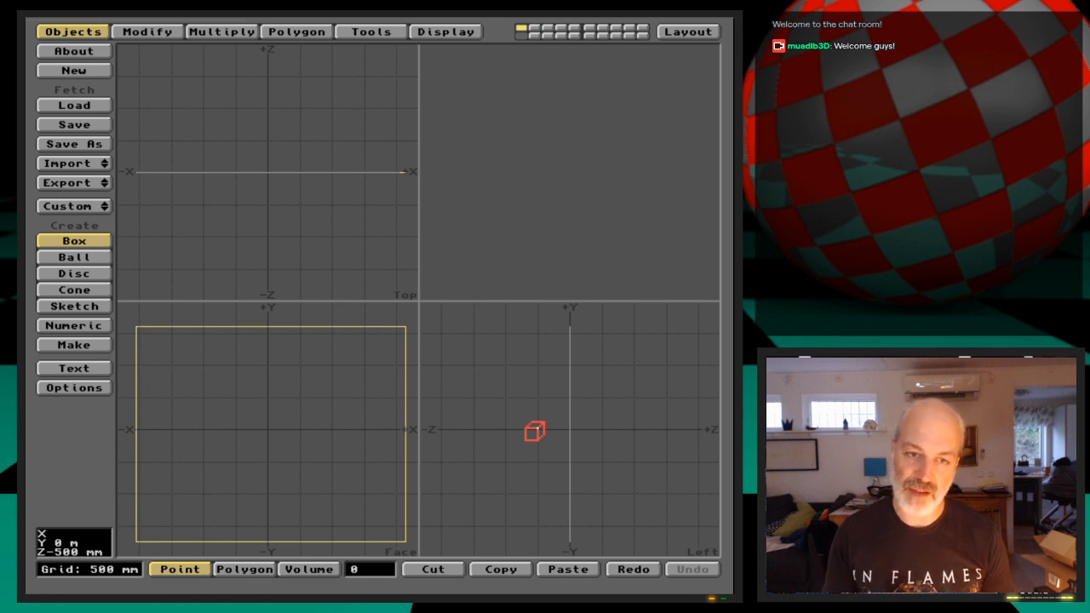
Set the polygon type for new geometry to Quadrangles in the data options
key("o")
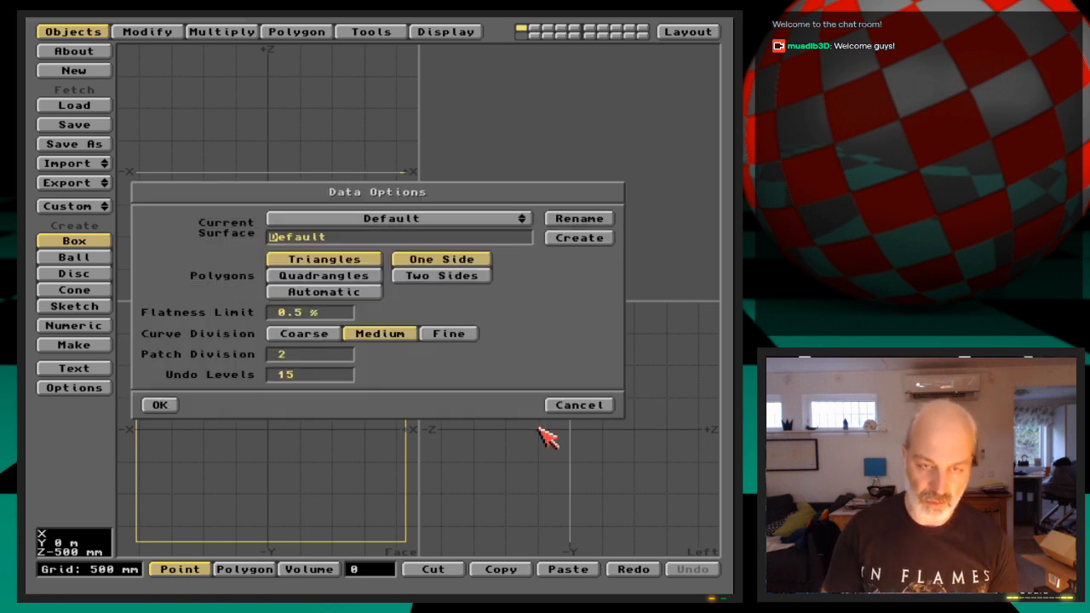
left_click(345, 282)
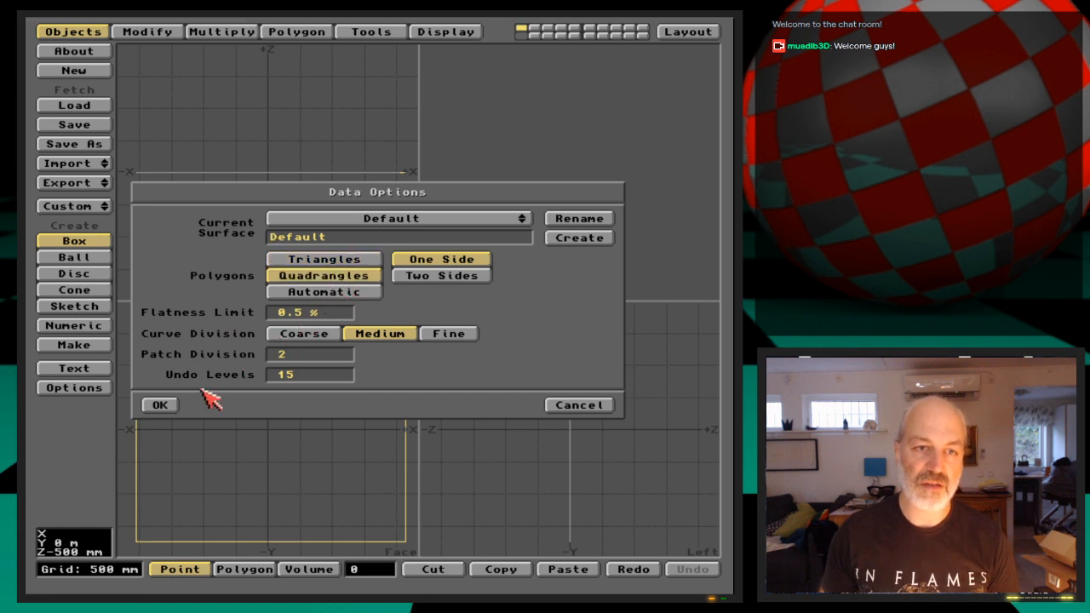
left_click(159, 405)
Make the flat box as a polygon and assign it a surface named DisplacementQuad
key("Return")
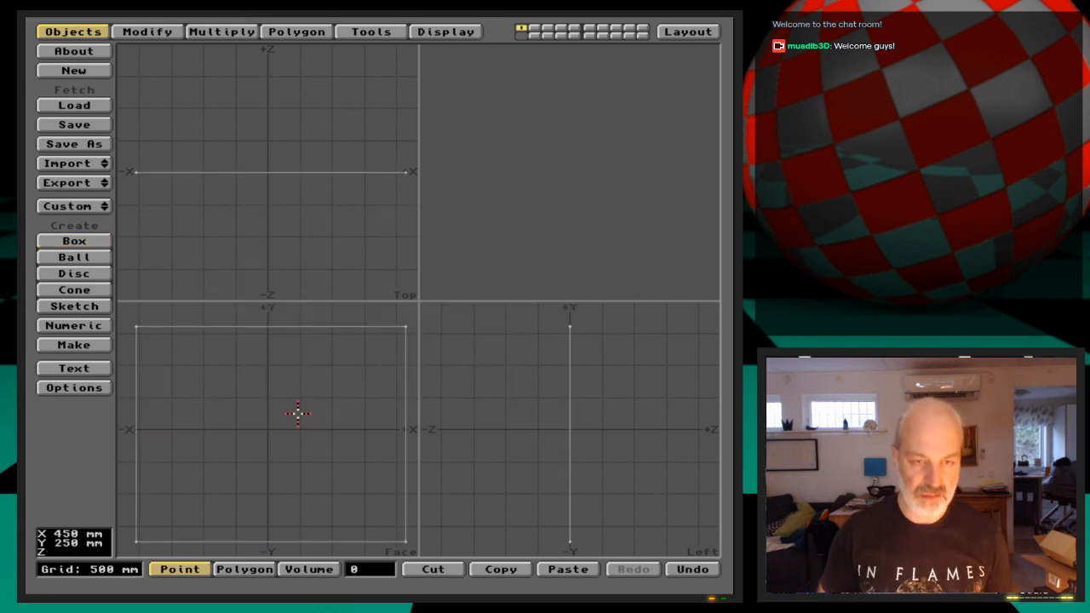
key("q")
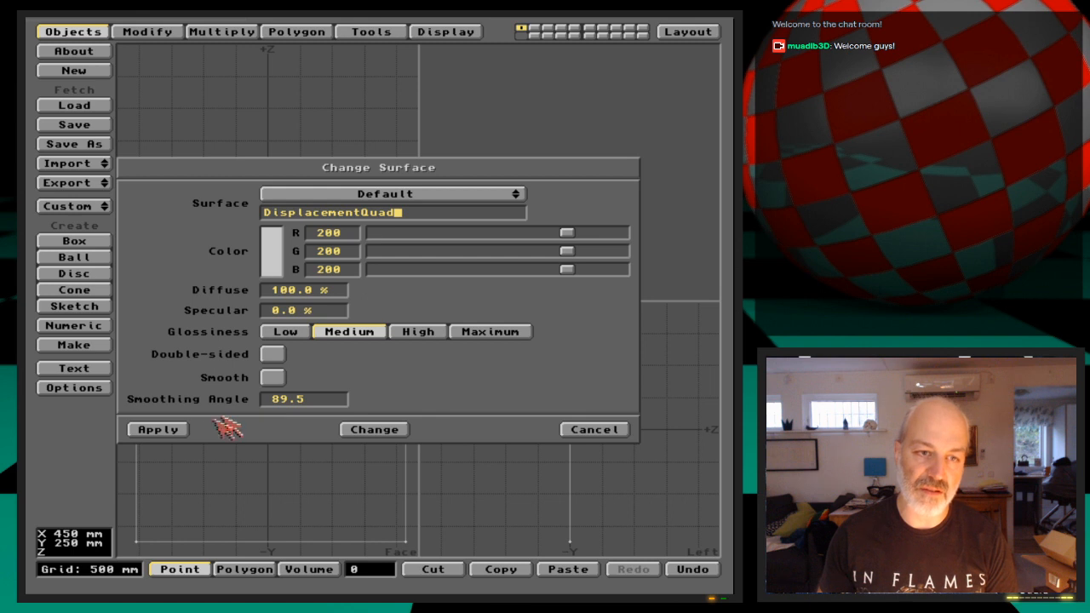
left_click(175, 429)
Save the object as DispQuad in the drawer 3D:Webcast/Ep.14/Objects
key("s")
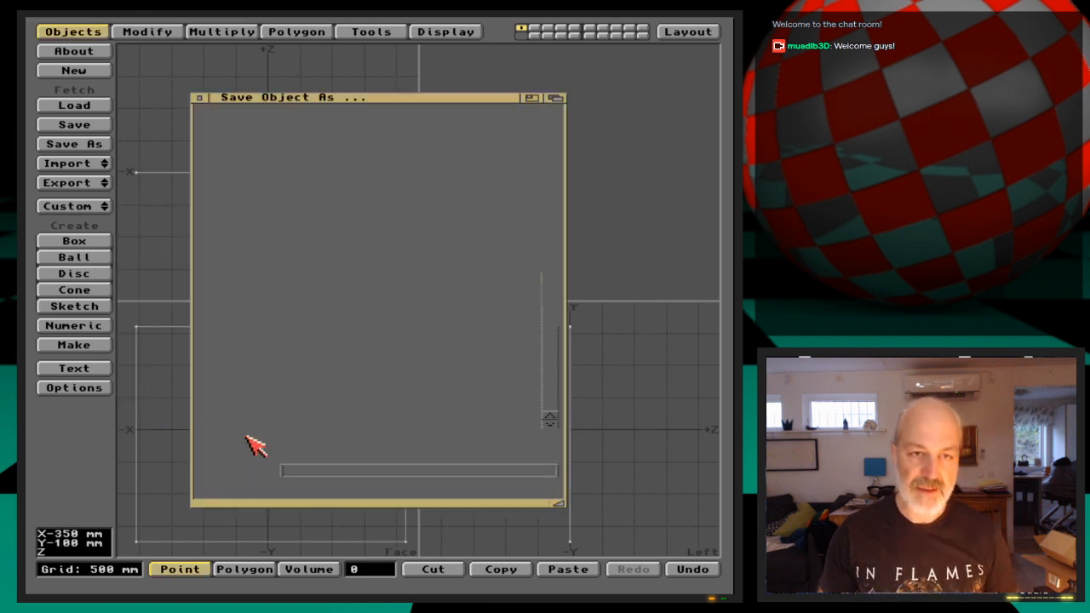
type("we")
key("Down")
key("Return")
key("Down")
key("Down")
key("Down")
key("Down")
key("Down")
key("Down")
key("Return")
key("Down")
key("Down")
key("Return")
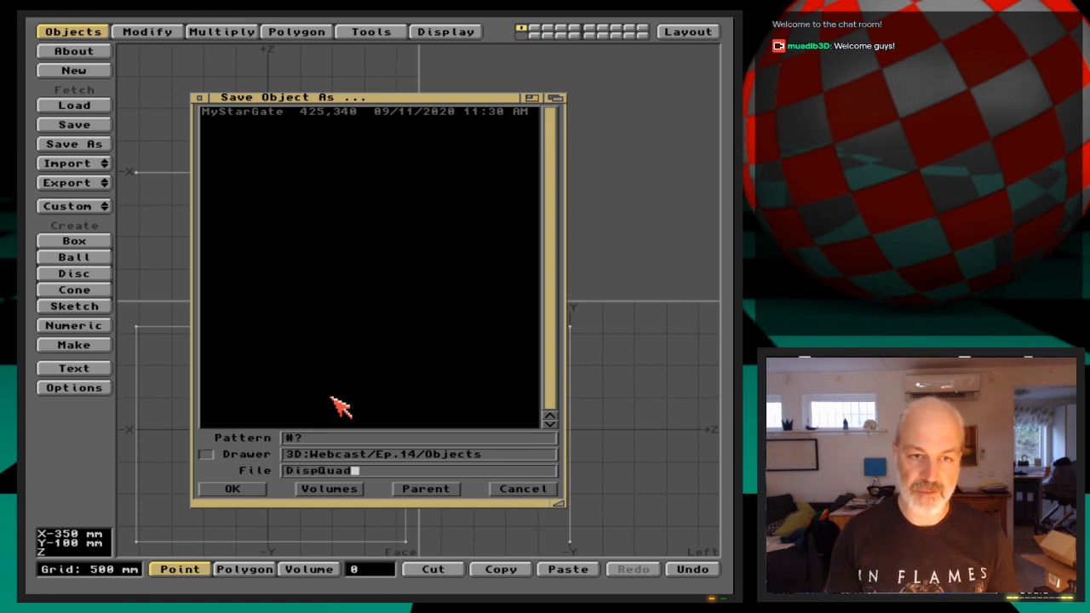
key("Return")
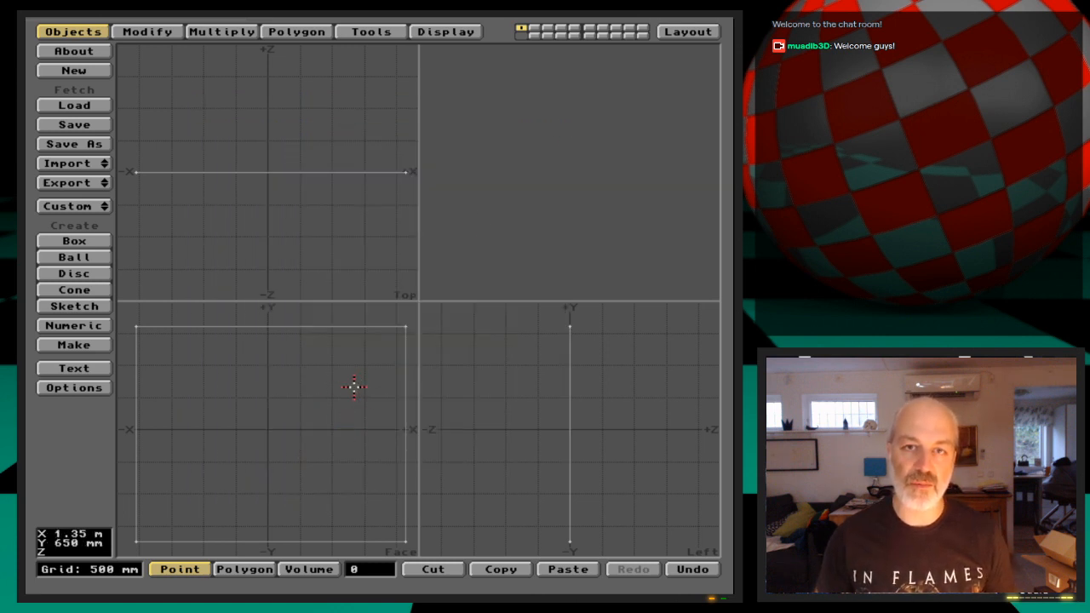
Return to Layout and clear all objects from the scene
left_click(688, 31)
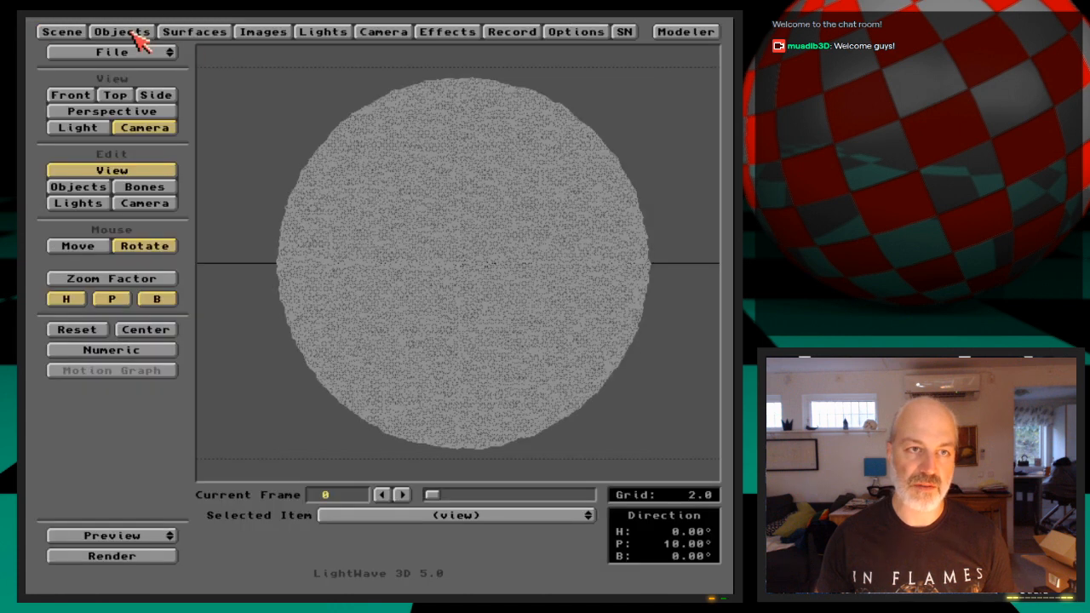
left_click(145, 39)
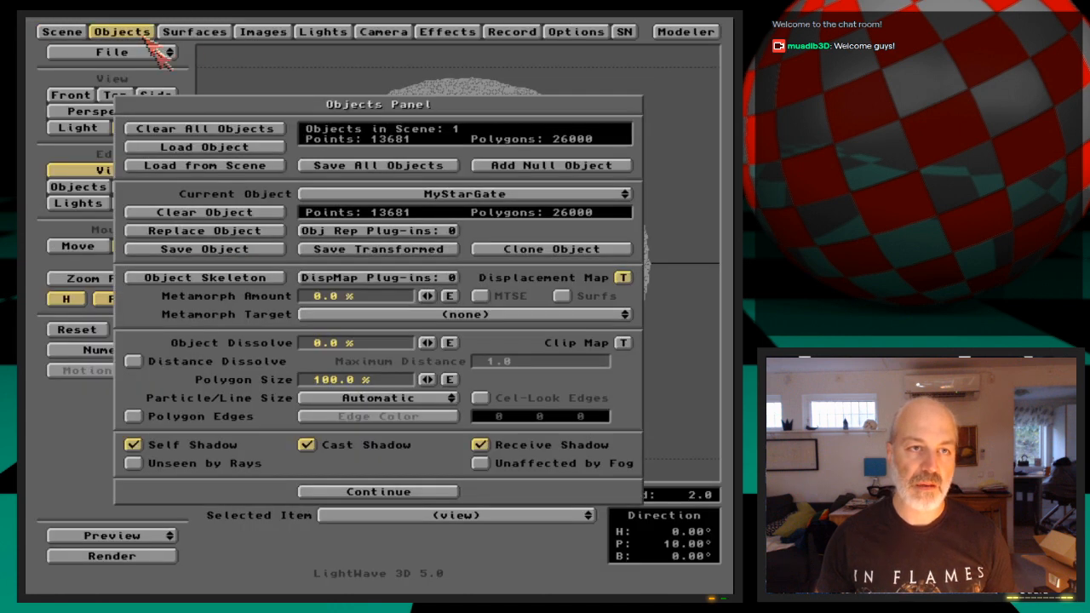
left_click(208, 128)
left_click(244, 322)
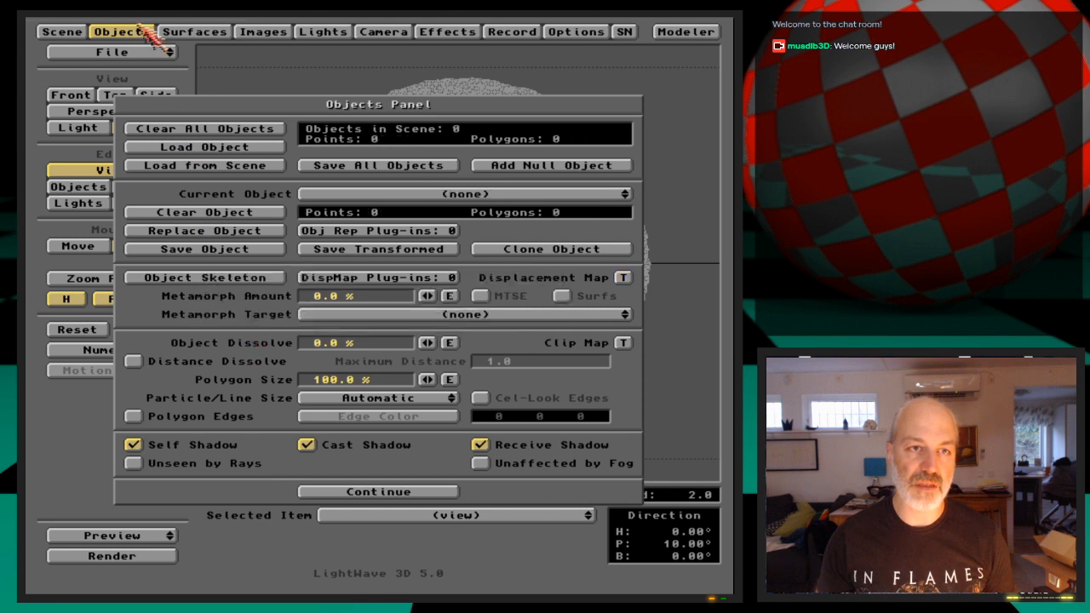
left_click(140, 33)
Load the DispQuad object from 3D:Webcast/Ep.14/Objects into the scene
left_click(122, 31)
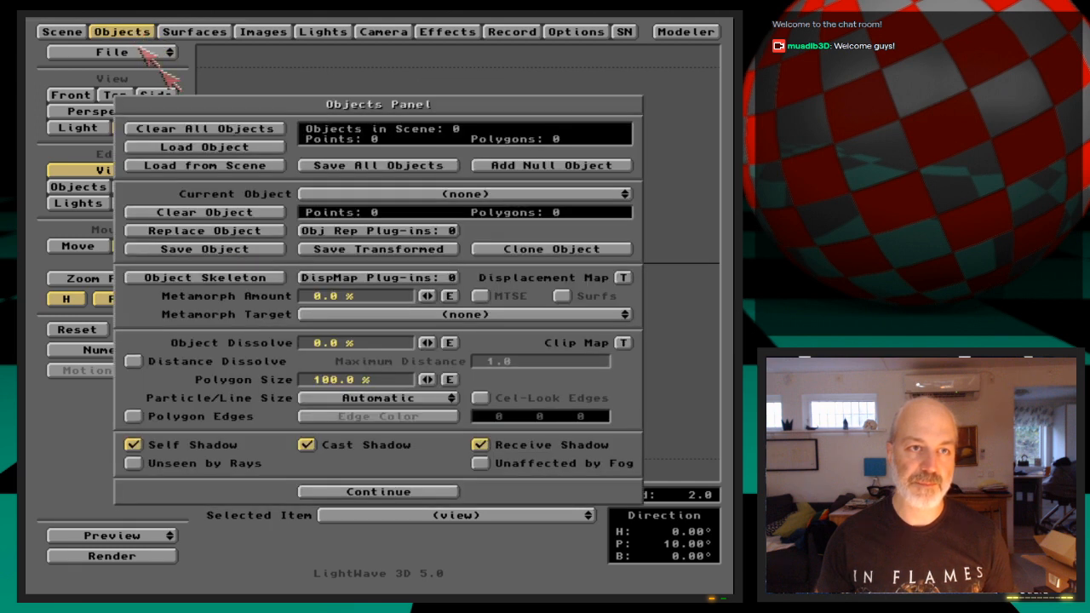
left_click(255, 146)
type("we")
key("Down")
key("Return")
key("Down")
key("Down")
key("Down")
key("Down")
key("Down")
key("Down")
key("Return")
key("Down")
key("Down")
key("Return")
key("Down")
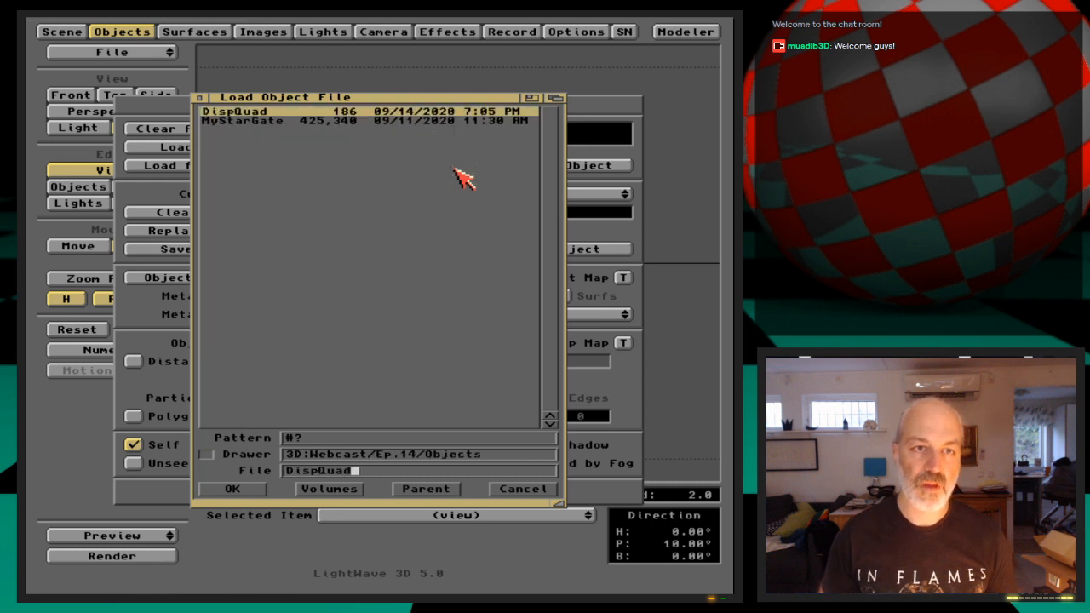
key("Return")
key("Return")
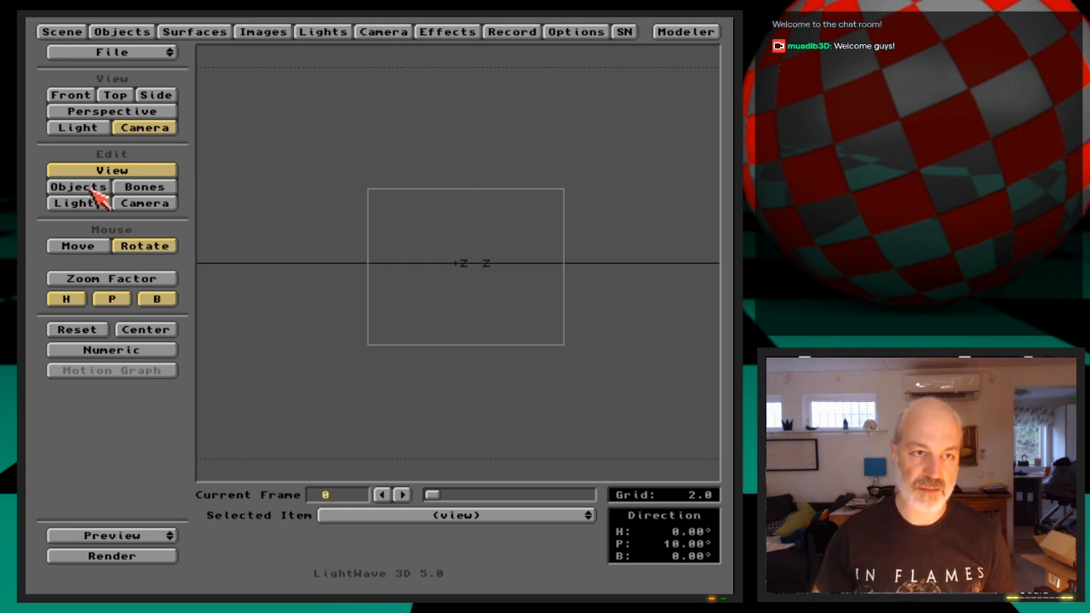
Move the camera only along Z to about -6.56 and create a key for it at frame 0
left_click(144, 204)
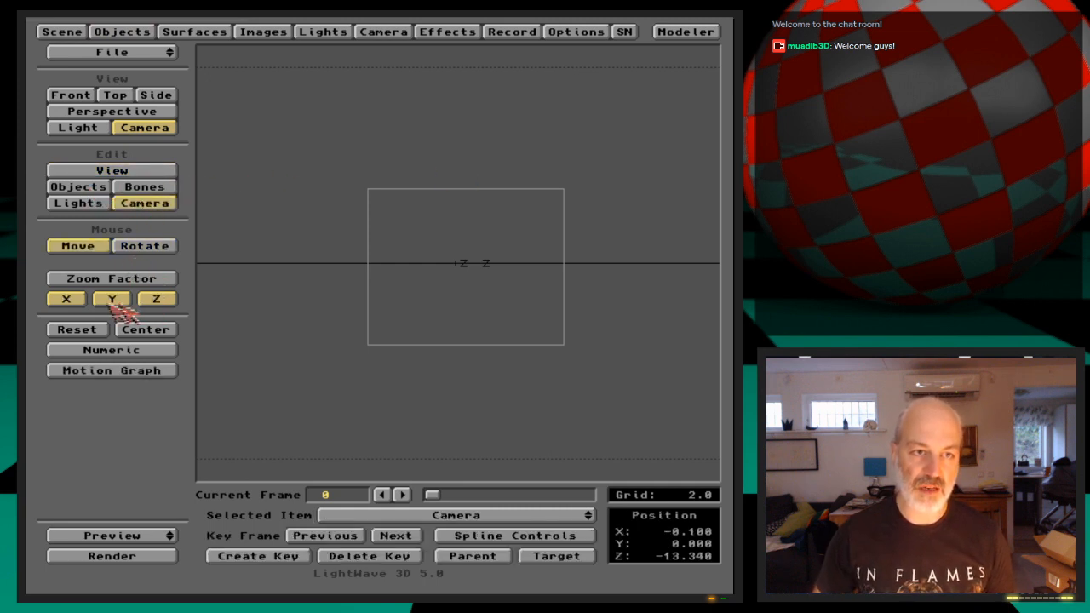
left_click(112, 299)
left_click(67, 300)
left_click_drag(456, 403, 456, 281)
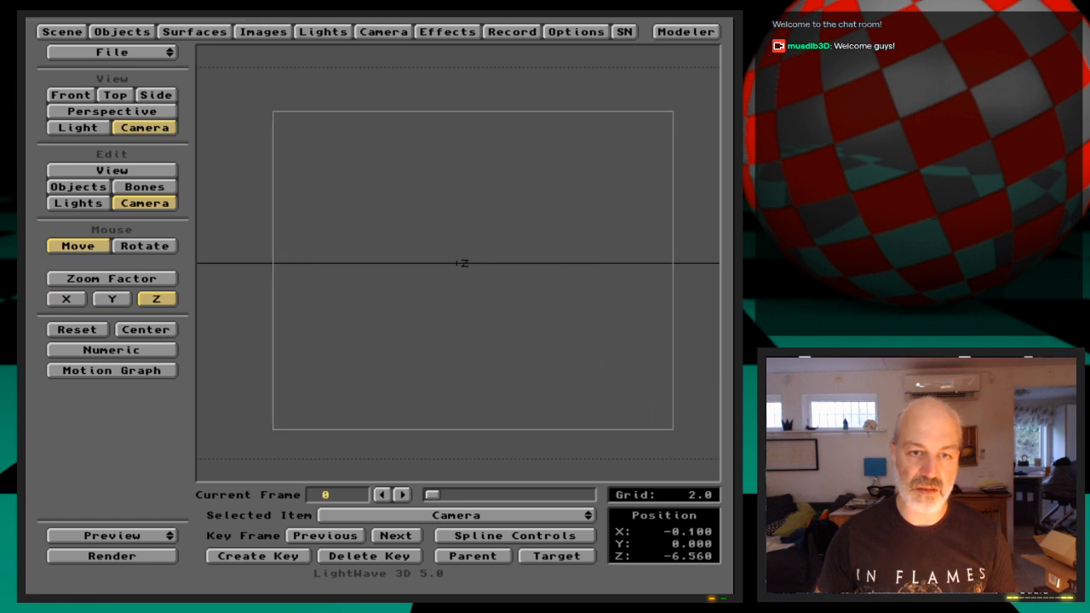
key("Return")
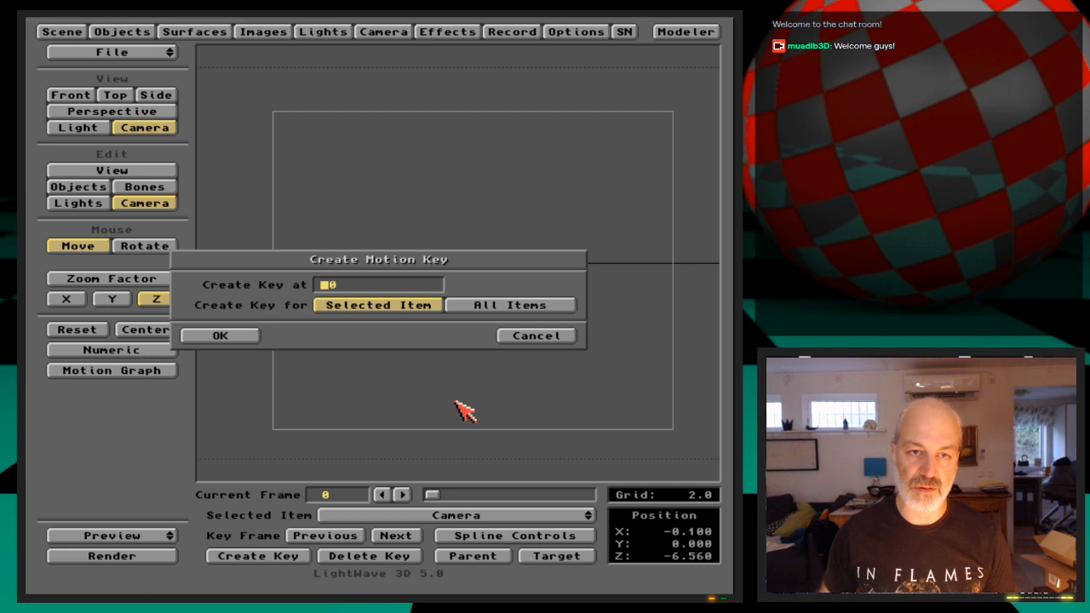
key("Return")
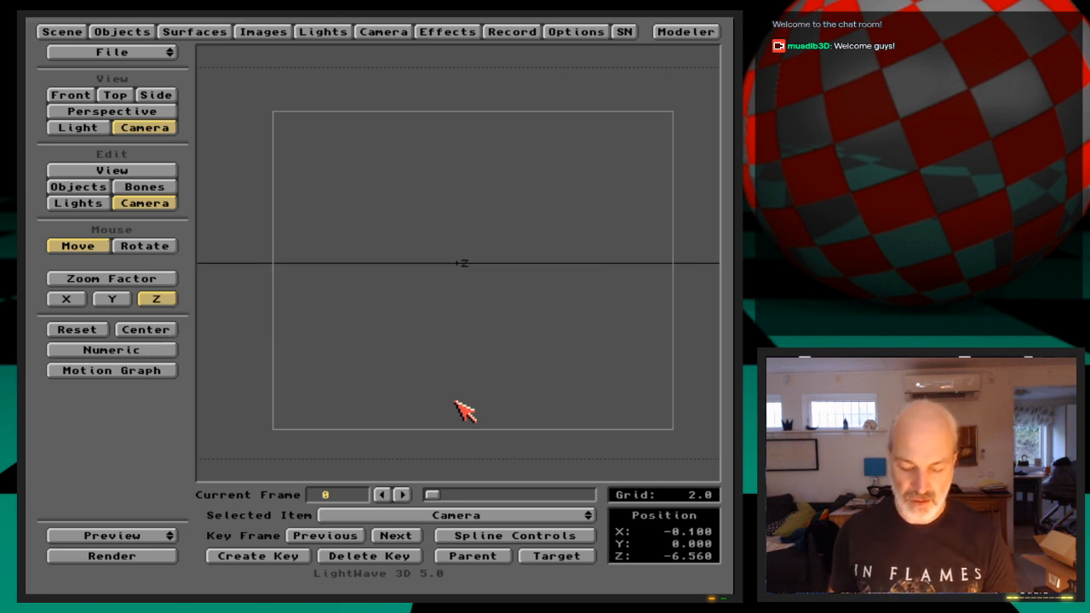
Test-render the current frame to check how the quad fills the camera view
key("F9")
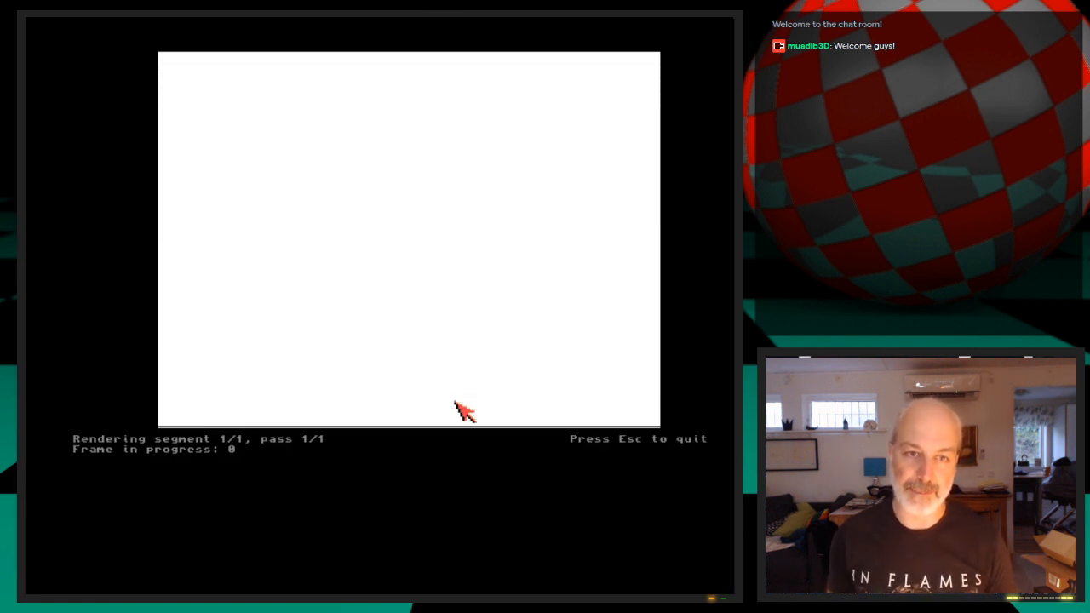
left_click(454, 402)
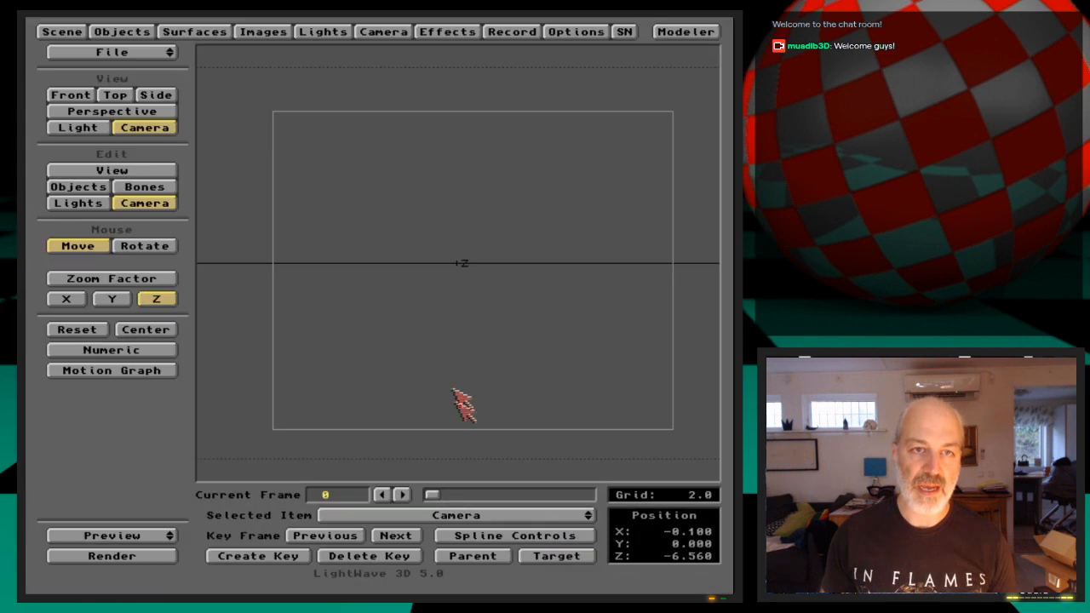
Turn off Trace Reflection and Trace Refraction in the camera's rendering settings
left_click(400, 27)
left_click(306, 136)
left_click(481, 136)
left_click(434, 33)
left_click(442, 31)
left_click(405, 33)
left_click(406, 32)
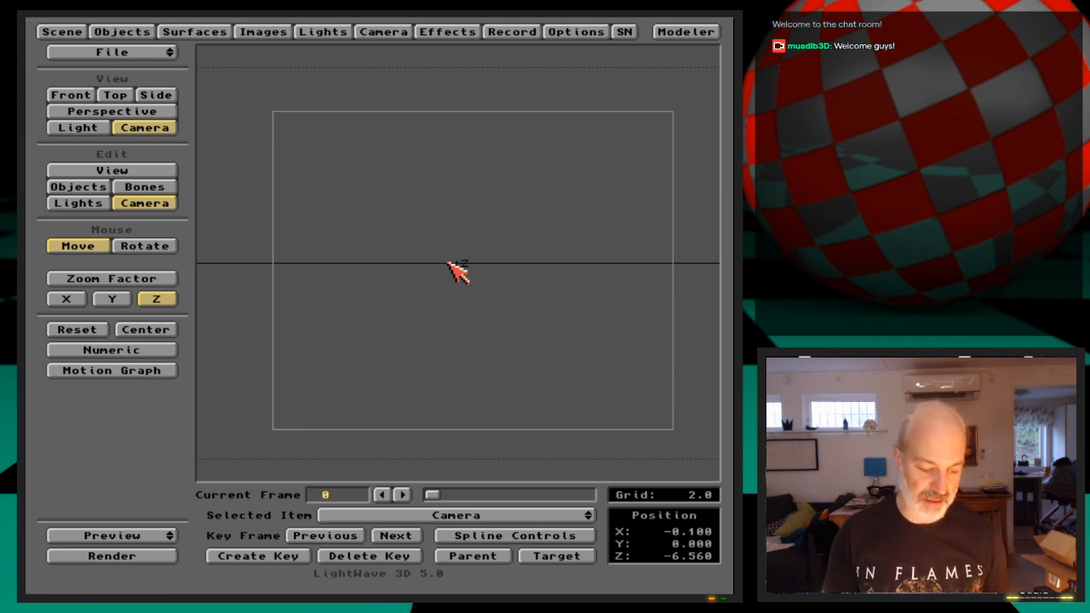
Save the scene in 3D:Webcast/Ep.13/Scenes under a new name beginning with DispQ
key("s")
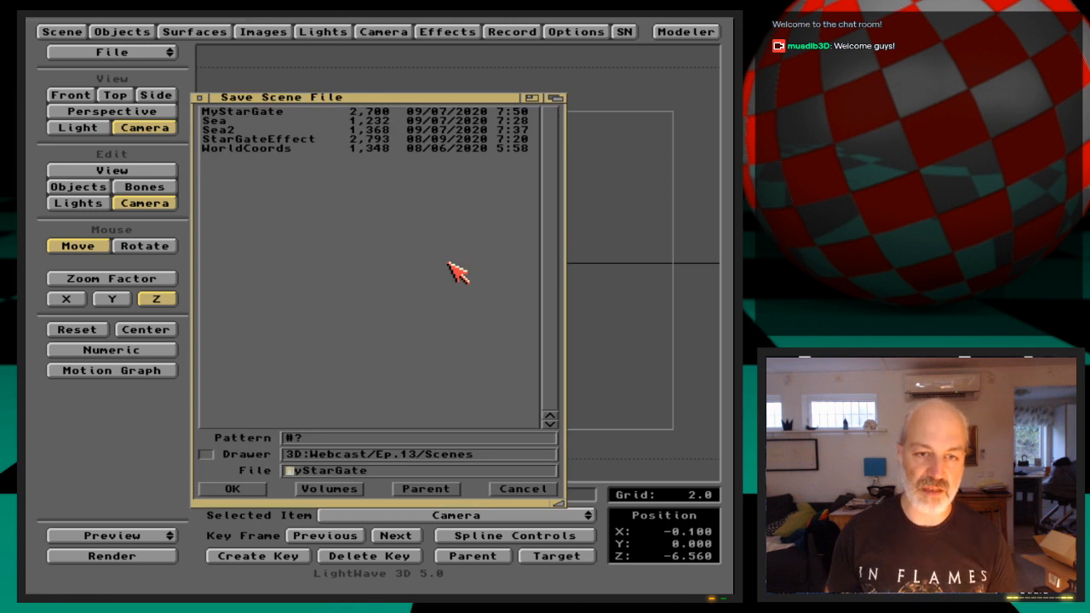
key("Delete")
key("Delete")
key("Delete")
key("Delete")
key("Delete")
key("Delete")
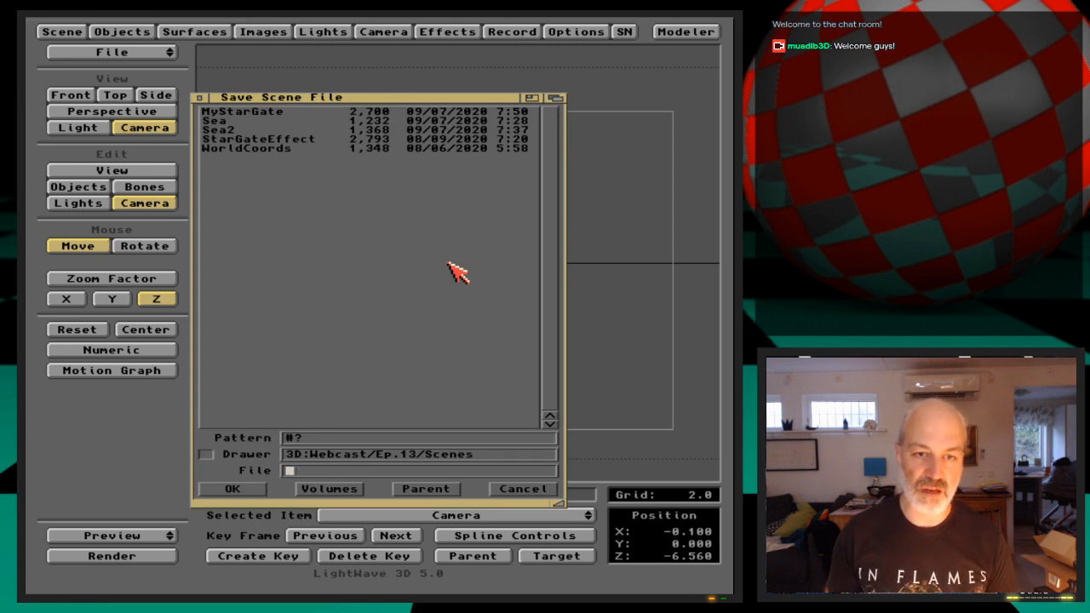
key("super+p")
key("Down")
key("Down")
key("Down")
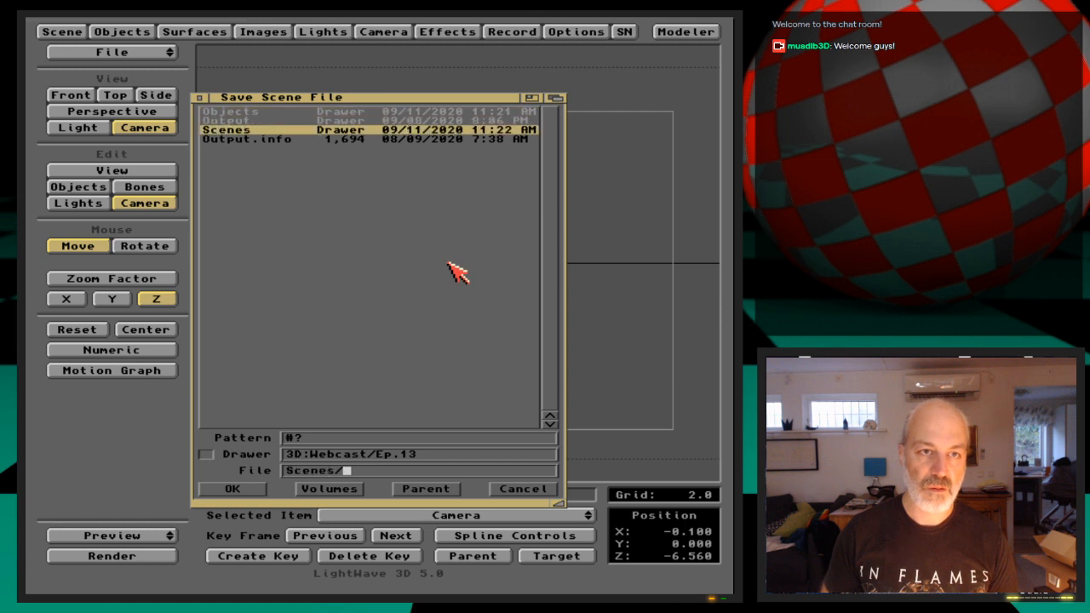
key("Return")
key("Down")
key("Down")
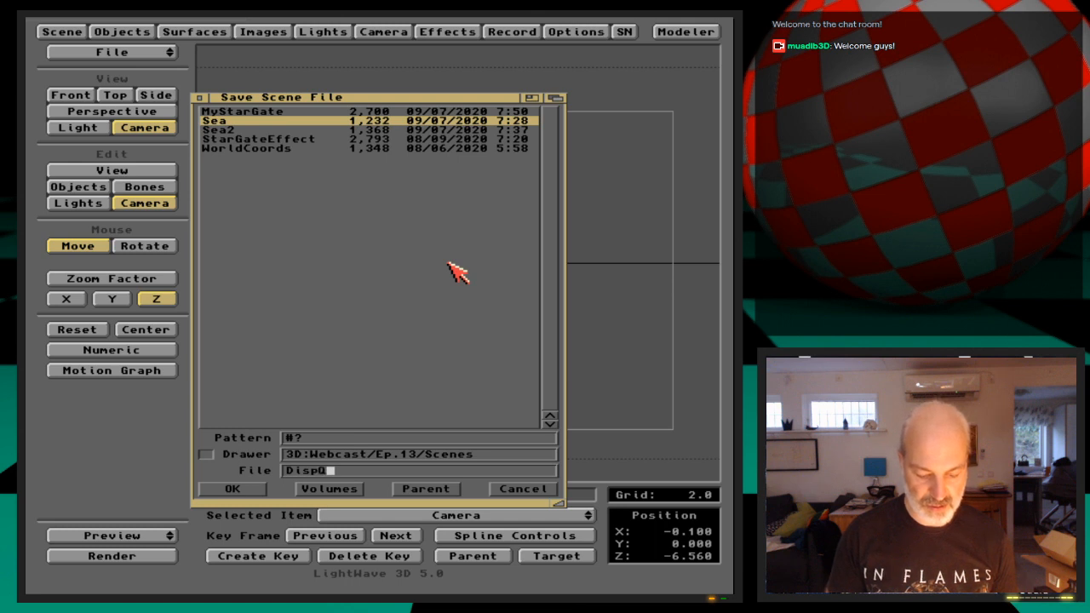
key("Return")
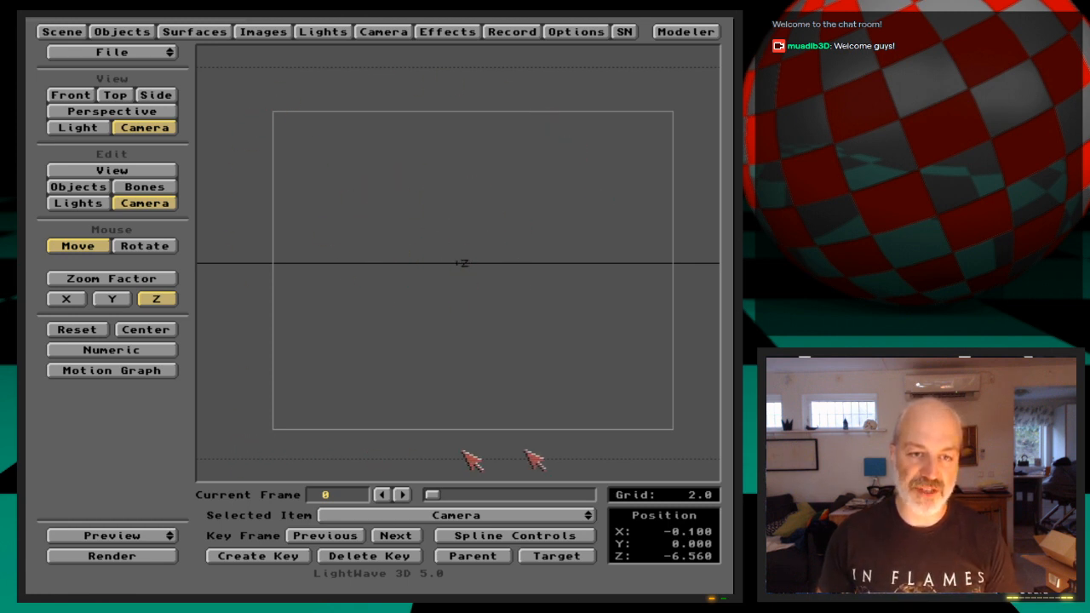
Switch from LightWave 3D to the Amiga Workbench screen
left_click(205, 30)
left_click(204, 30)
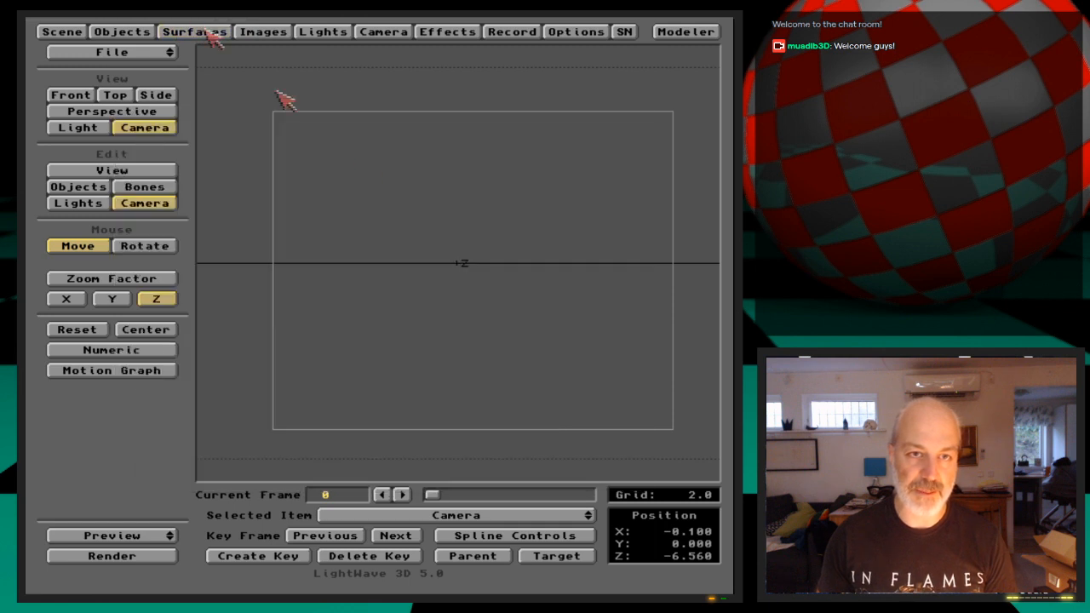
key("super+m")
left_click(404, 200)
right_click_drag(404, 111, 494, 275)
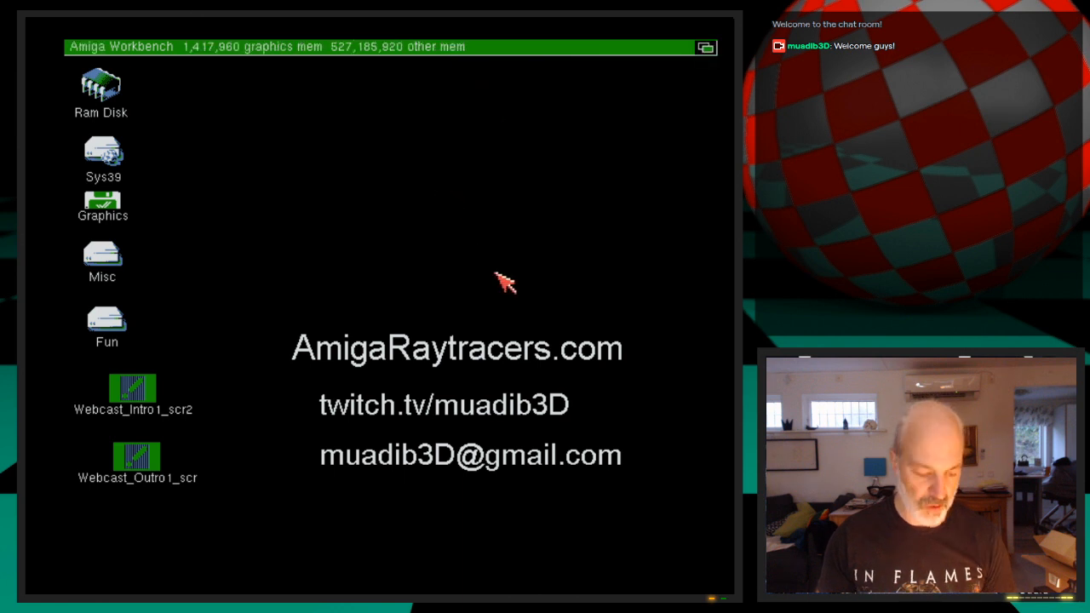
Switch back to LightWave 3D and try Fractal Bumps as DispQuad's displacement map, removing the texture again
key("super+m")
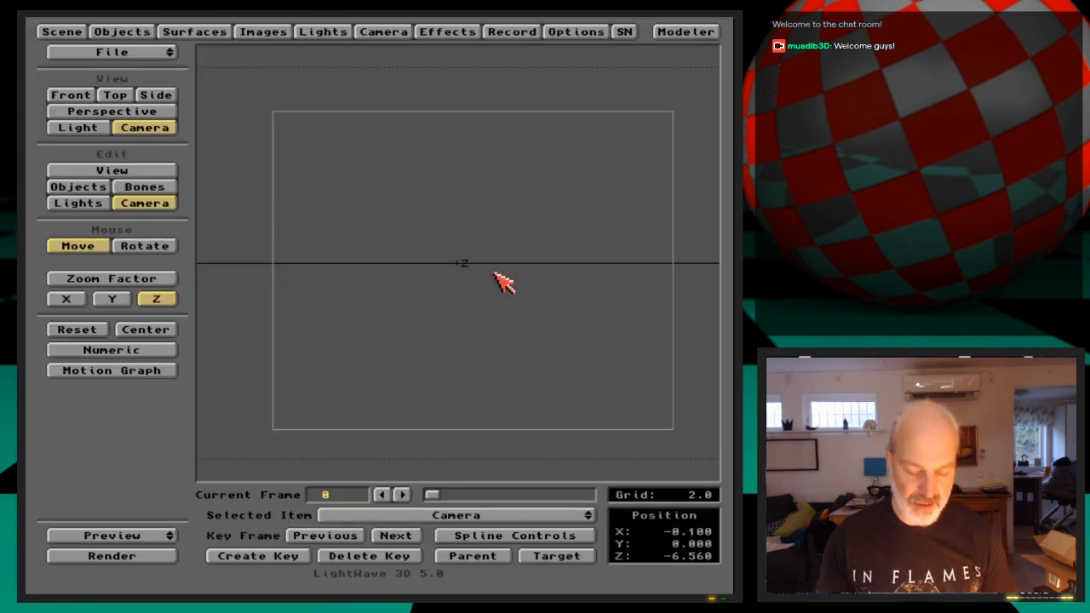
left_click(136, 31)
left_click(521, 199)
left_click_drag(523, 195, 522, 198)
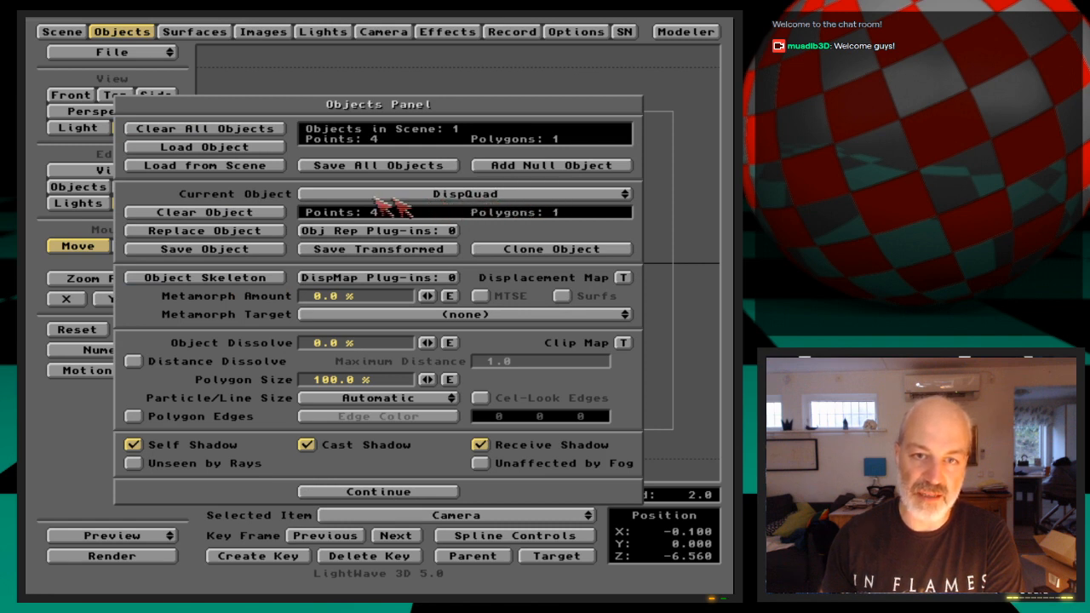
left_click(624, 279)
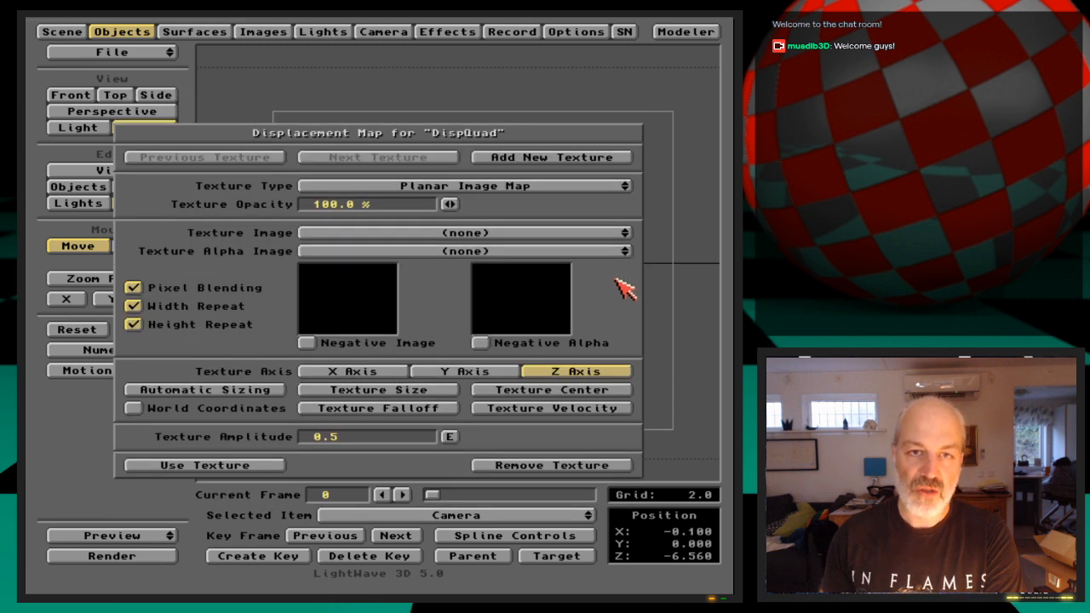
left_click(569, 186)
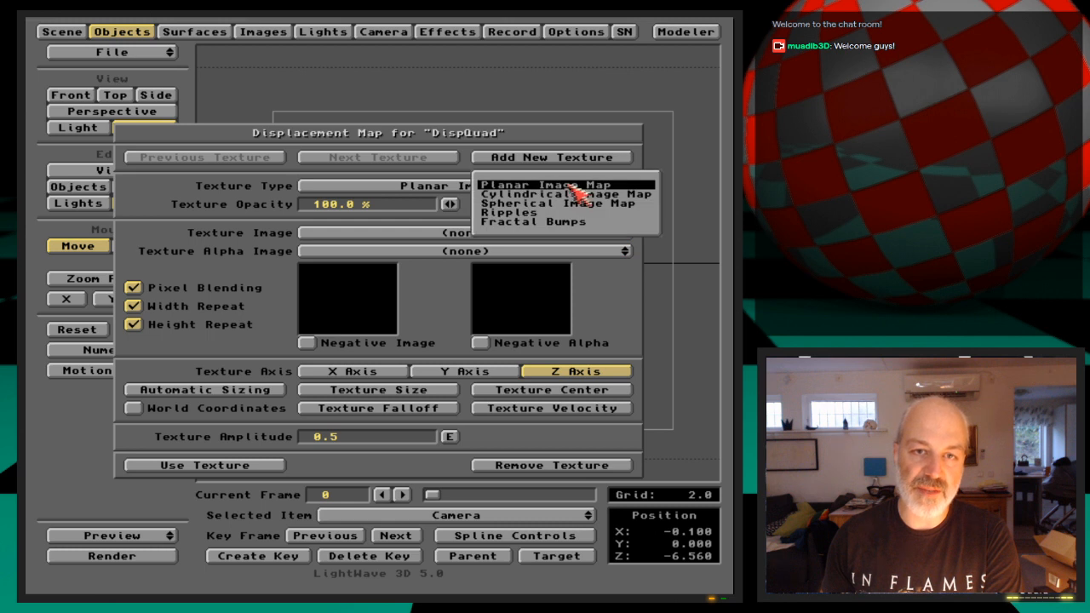
left_click(637, 223)
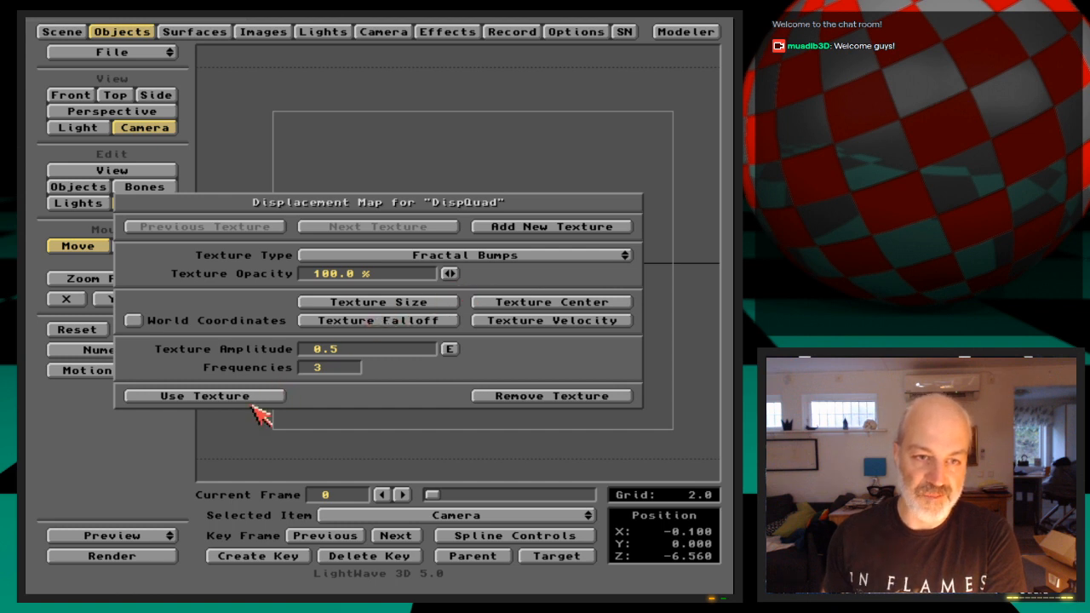
left_click(545, 397)
left_click(456, 494)
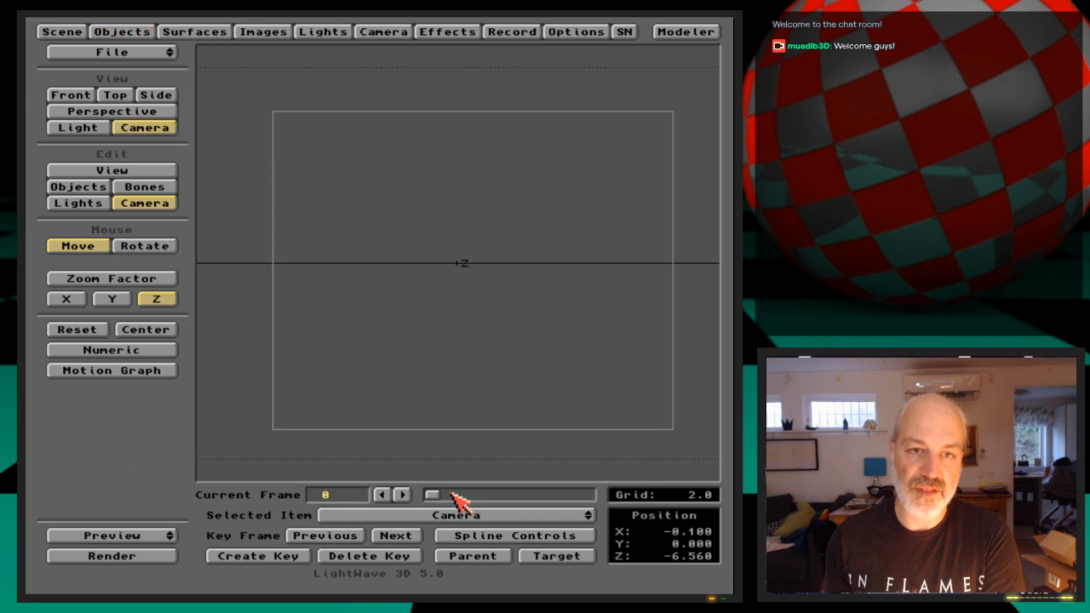
Switch to the Workbench and start DeluxePaint with a PAL:High Res Laced 640x512 screen and a 64-colour palette
key("super+m")
key("super+m")
left_click(427, 326)
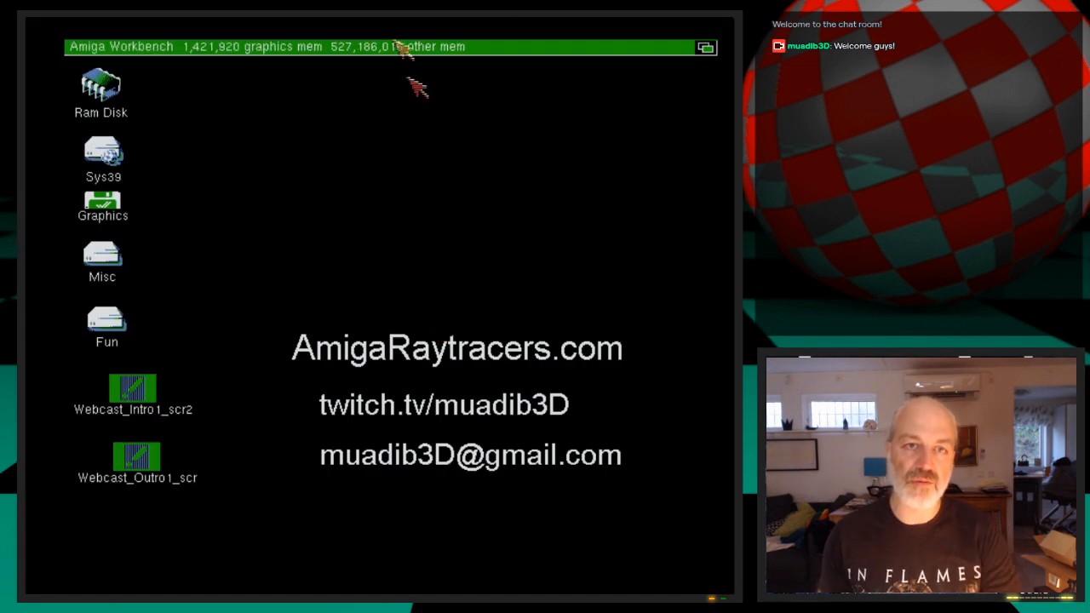
right_click(393, 41)
right_click_drag(400, 50, 413, 127)
left_click(407, 337)
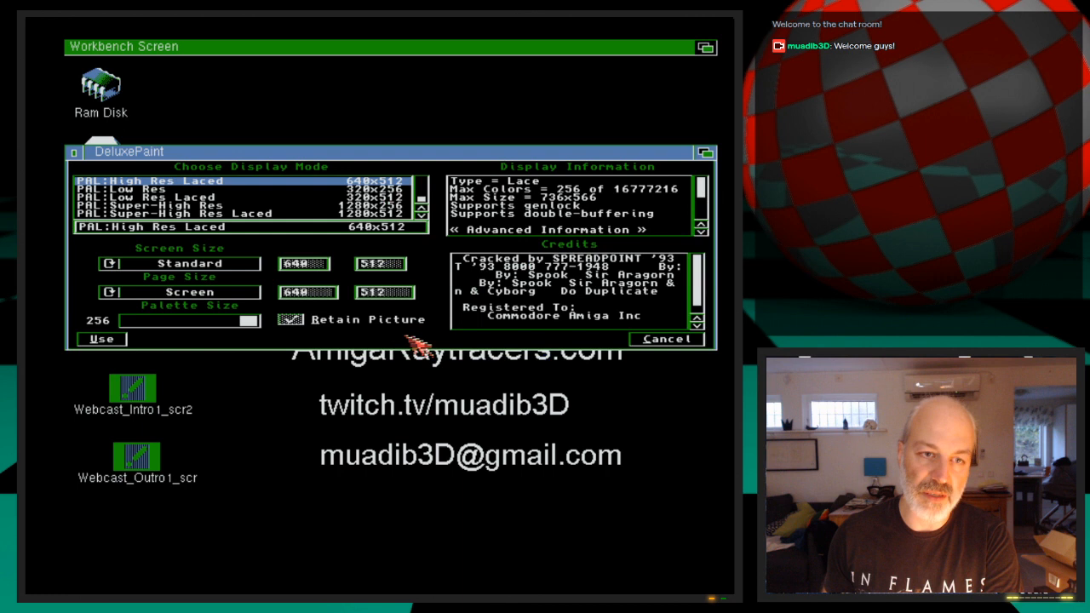
left_click_drag(251, 320, 223, 332)
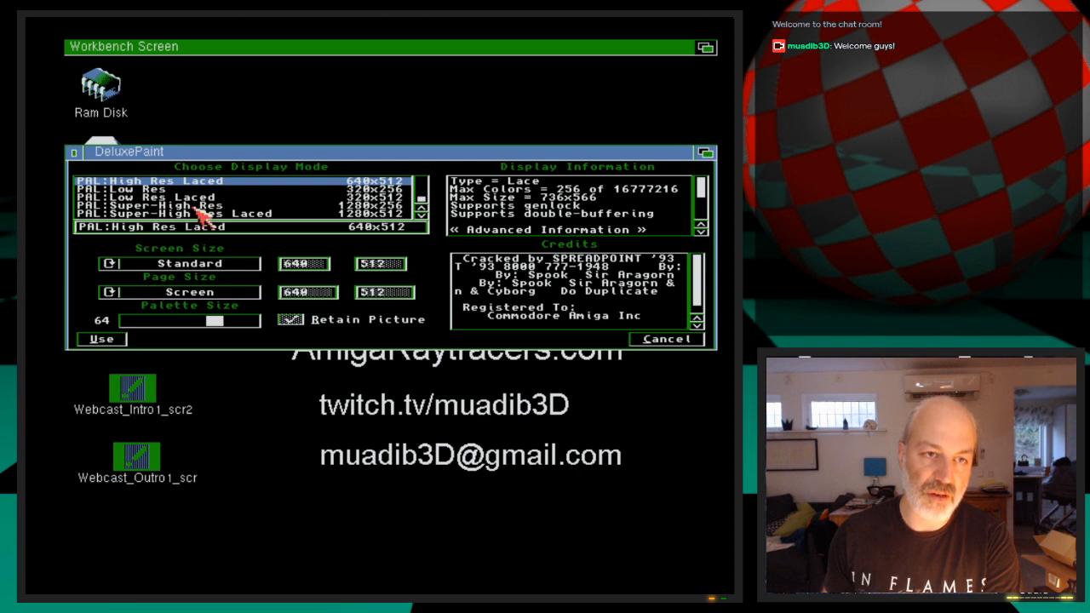
left_click(122, 338)
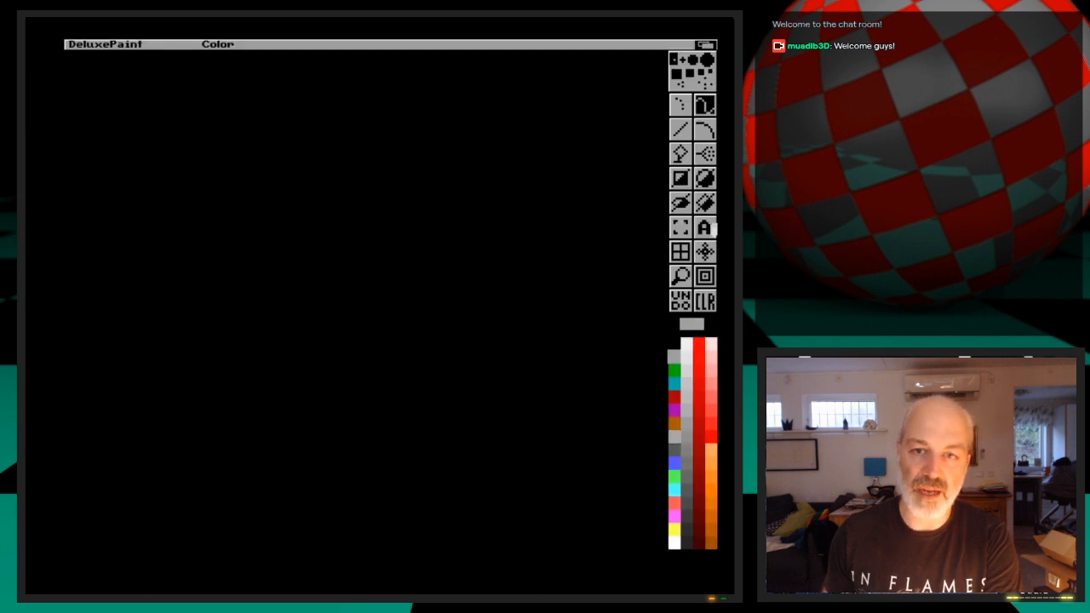
Activate the Text tool with white as the drawing colour and open its font selection
left_click(712, 228)
left_click(674, 543)
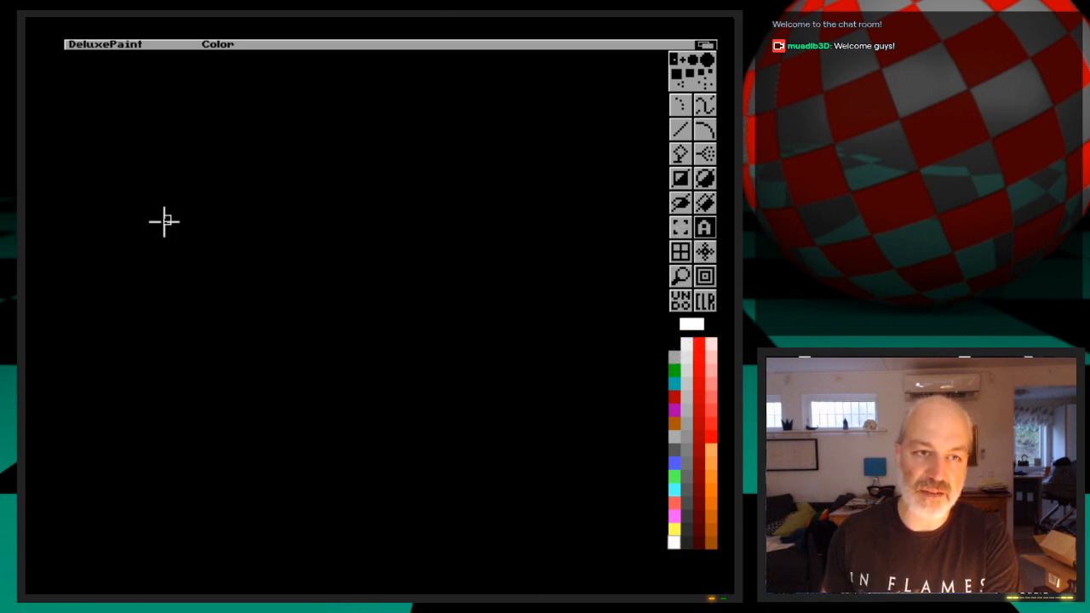
right_click(705, 230)
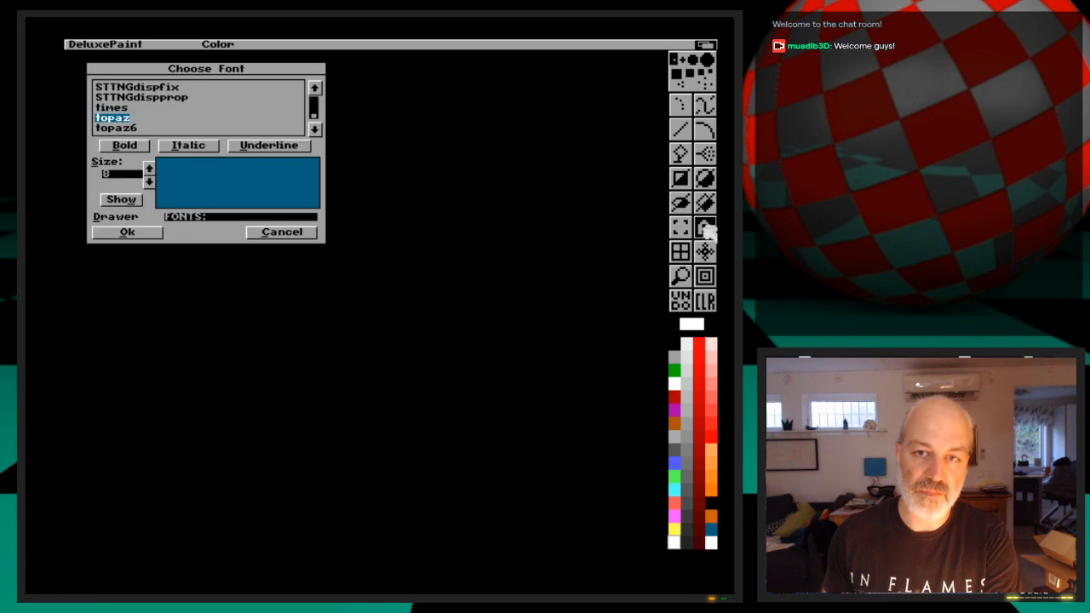
Preview the STTNGdispfix font at sizes 15 and 18
left_click(166, 88)
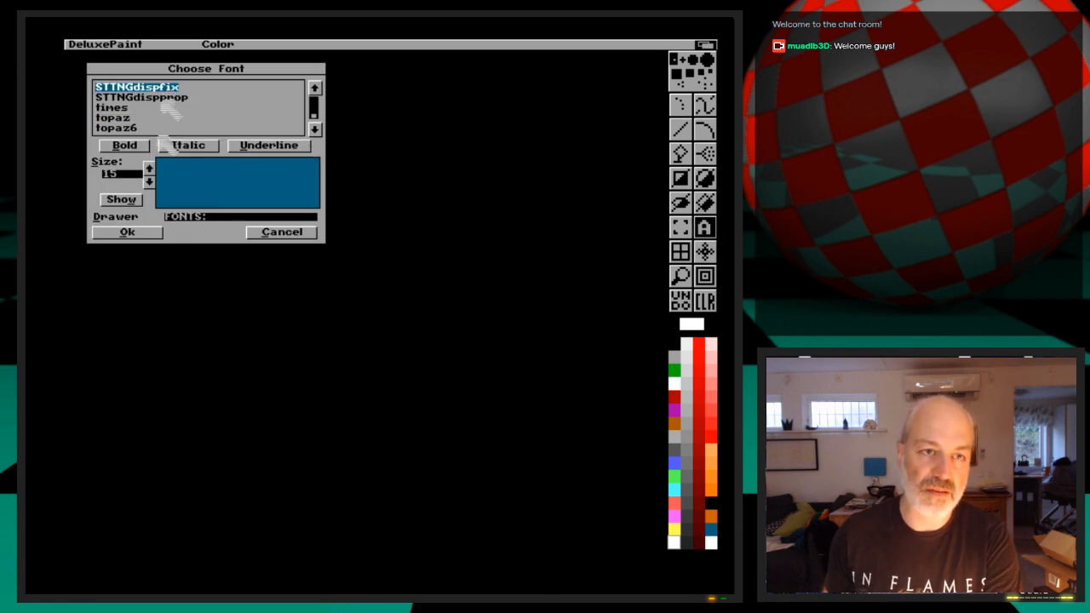
left_click(119, 200)
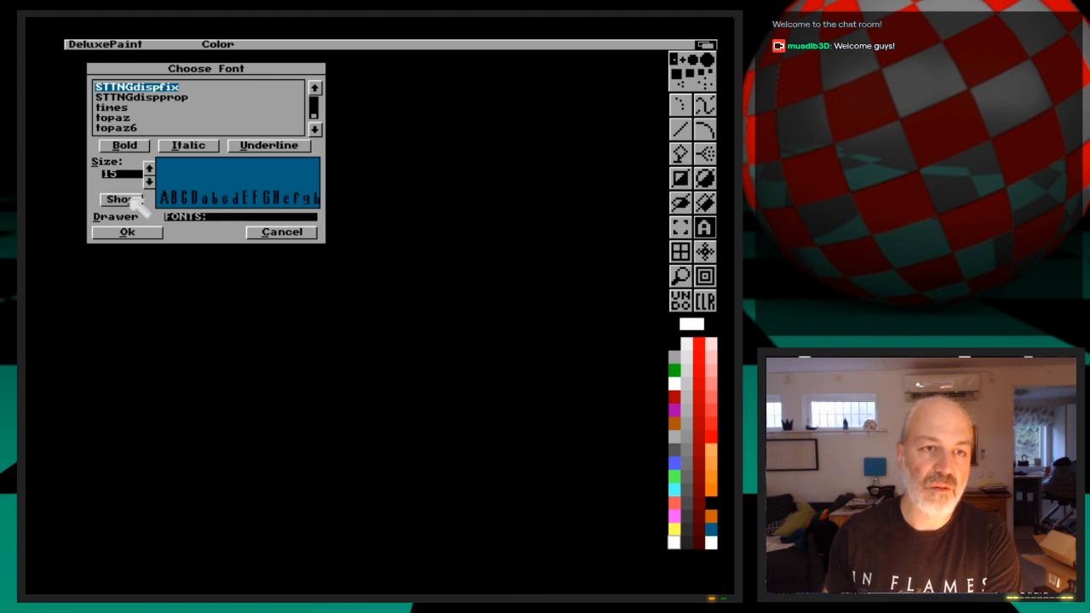
left_click(140, 97)
left_click(117, 109)
left_click(132, 88)
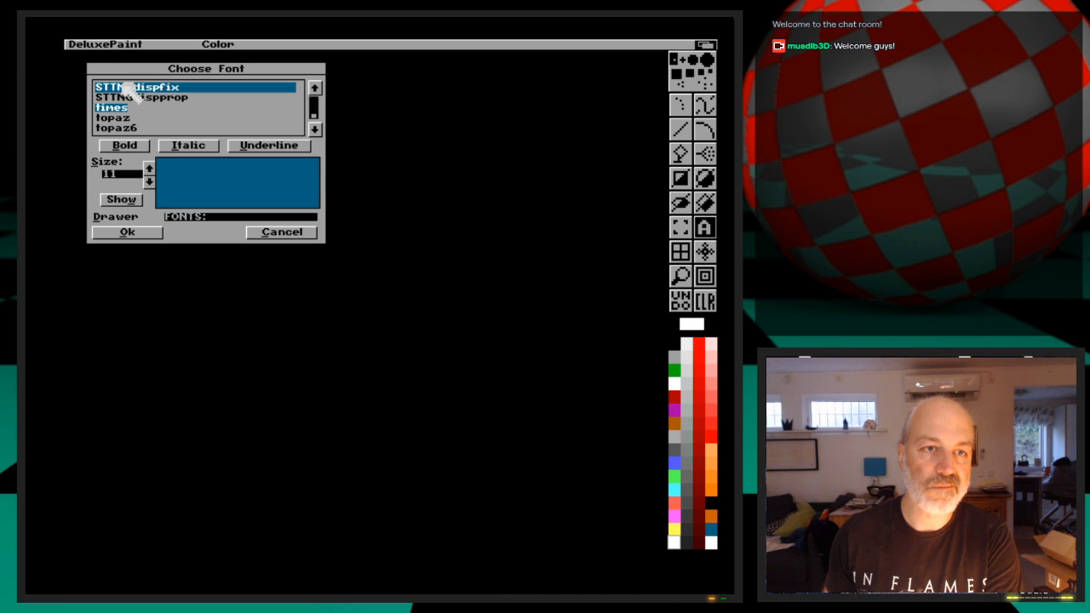
left_click(149, 167)
left_click(121, 200)
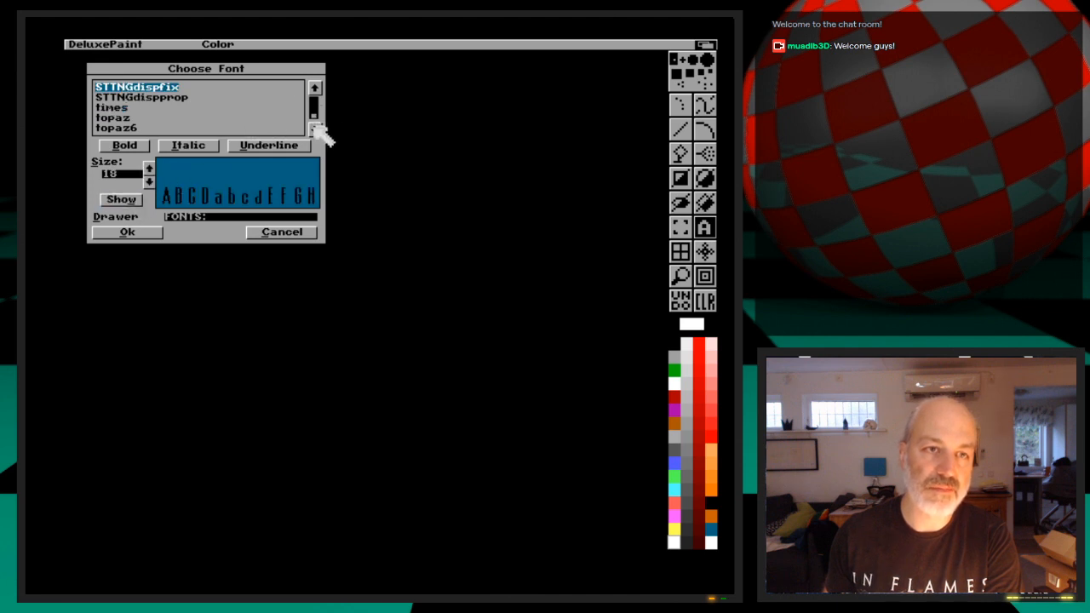
Set the text font to CGTriumvirate at size 75
mouse_move(313, 115)
left_mouse_down()
mouse_move(316, 93)
mouse_move(316, 104)
left_mouse_up()
left_click(182, 88)
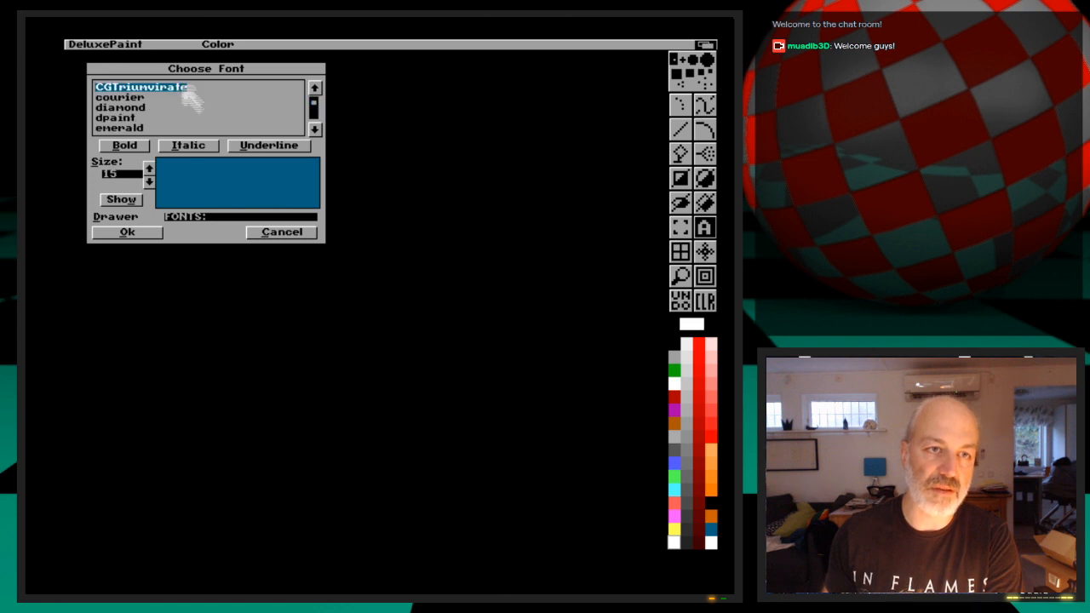
left_click(149, 168)
left_click(149, 168)
left_click(130, 202)
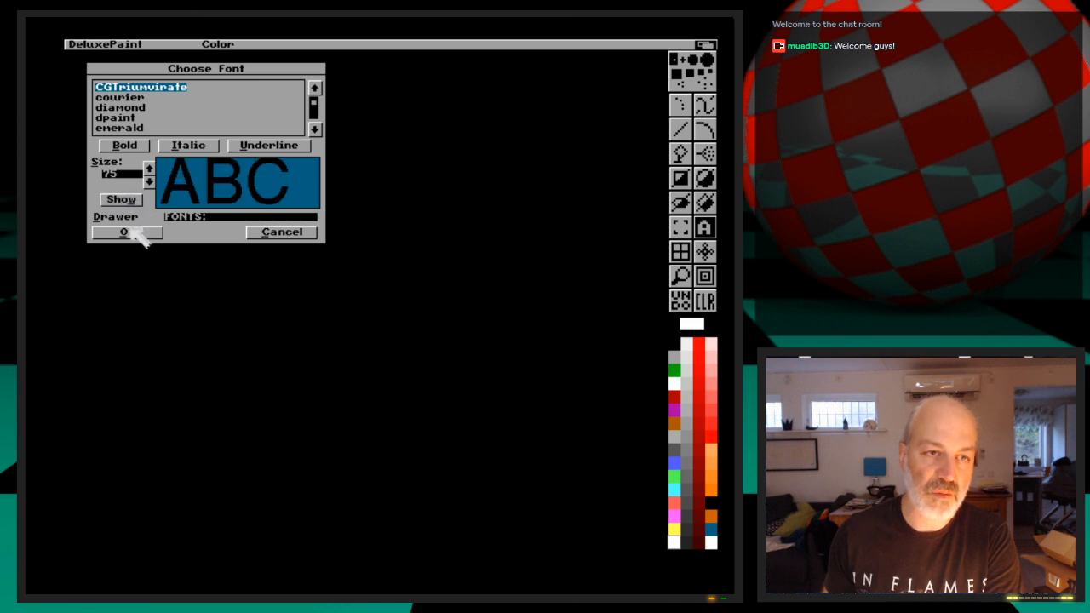
left_click(149, 182)
left_click(149, 168)
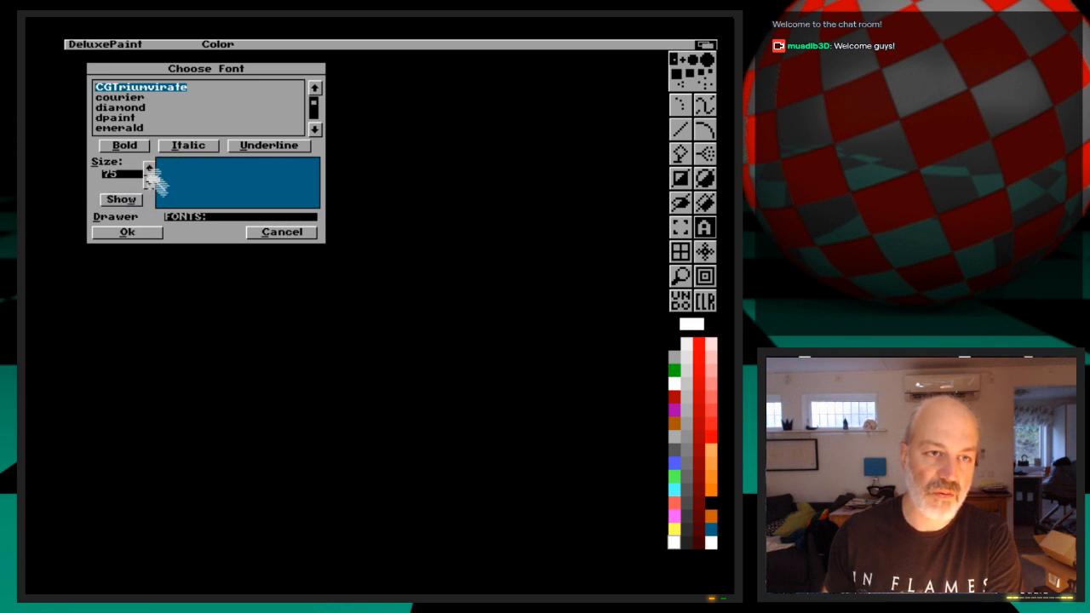
left_click(146, 232)
Write "Amiga Rules!" in white across the upper middle of the black canvas
left_click(147, 272)
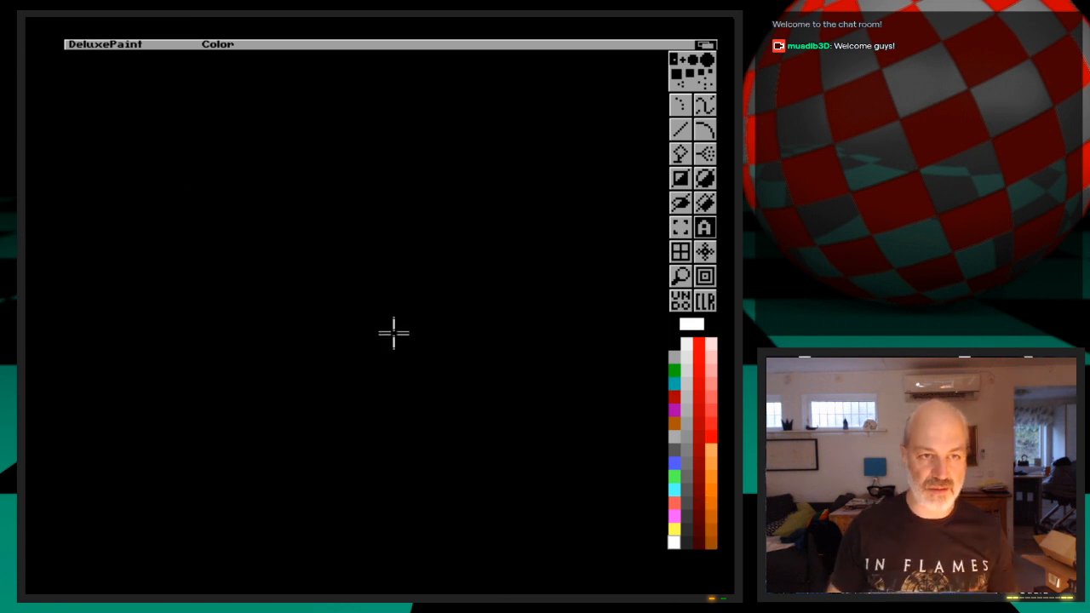
type("Amiga ")
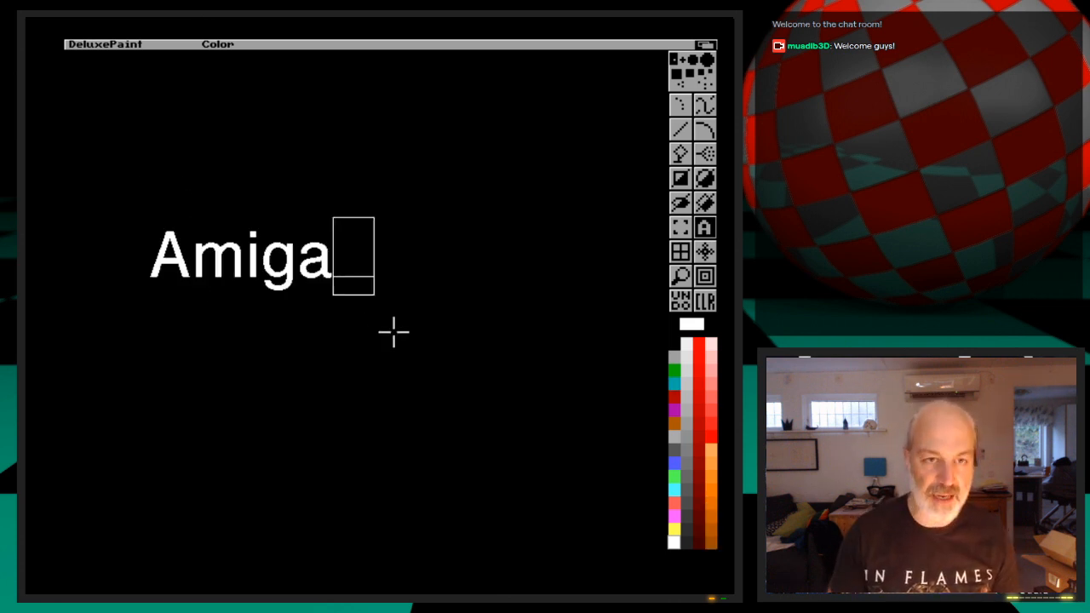
type("Ru")
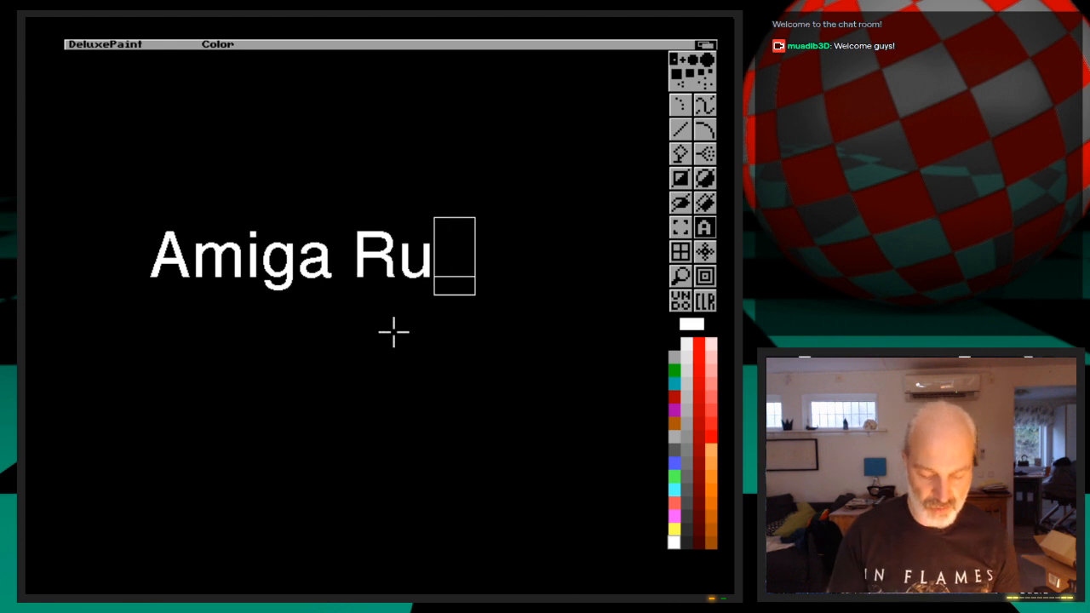
type("les!")
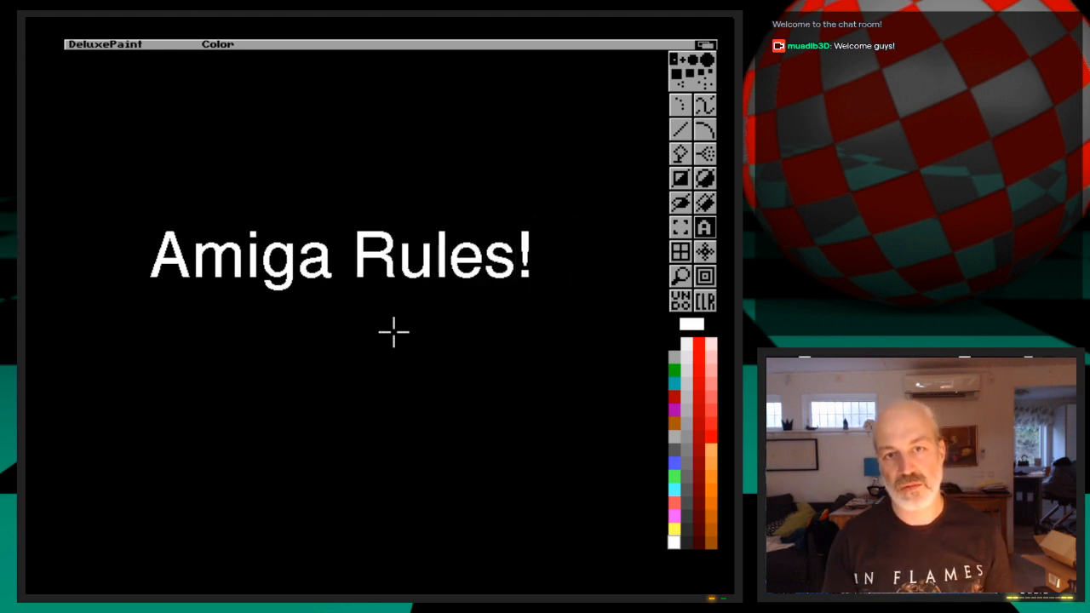
Start saving the picture and choose the drawer 3d:Webcast/Ep.14/Images as its destination
mouse_move(100, 49)
right_mouse_down()
mouse_move(113, 52)
mouse_move(111, 147)
right_mouse_up()
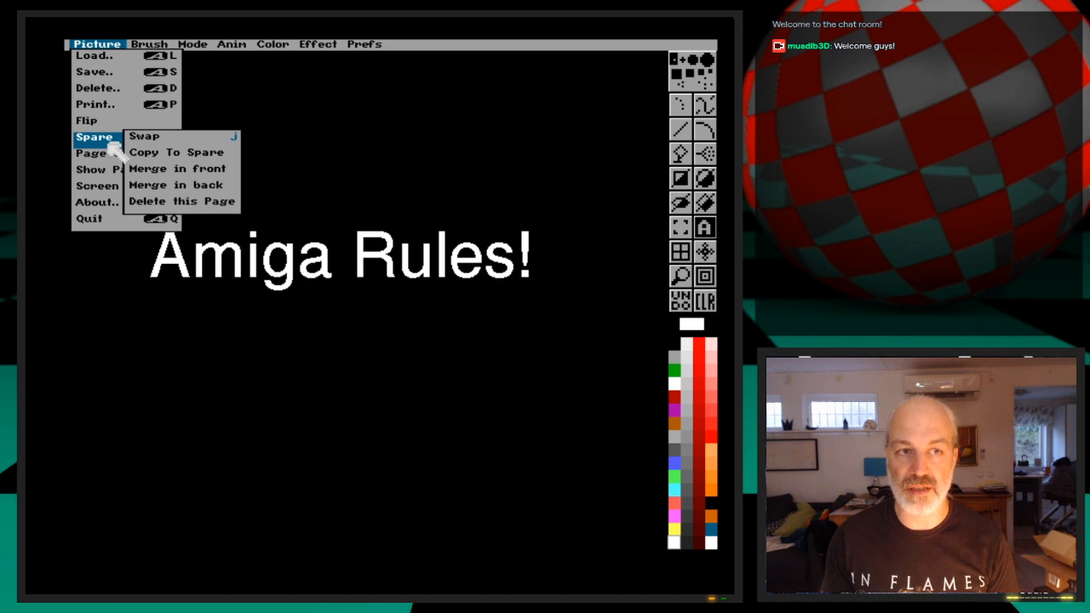
right_click_drag(111, 147, 107, 72)
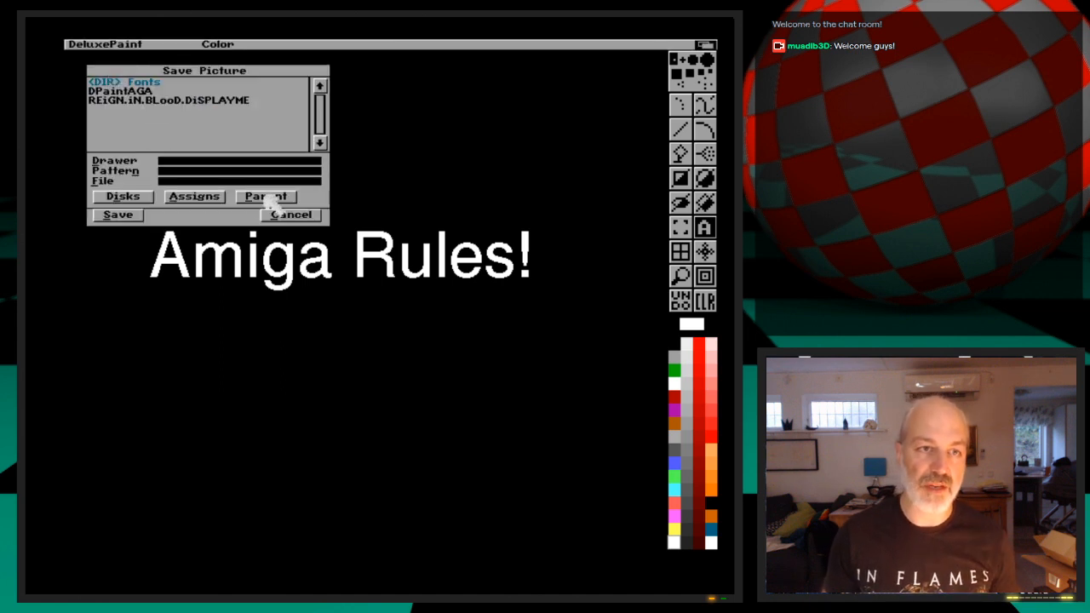
left_click(128, 199)
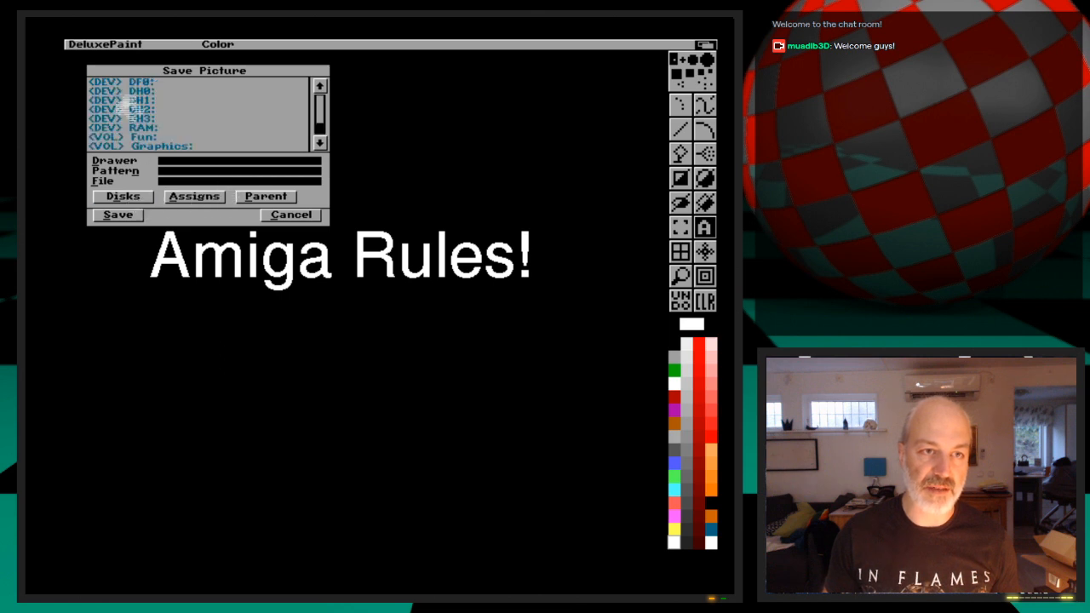
left_click(218, 196)
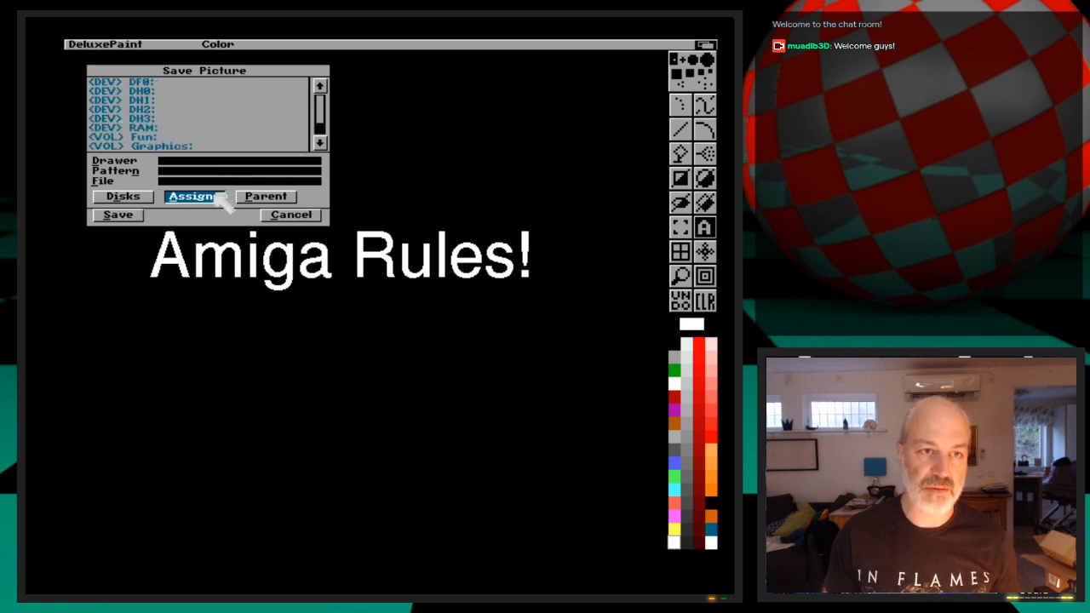
left_click(145, 85)
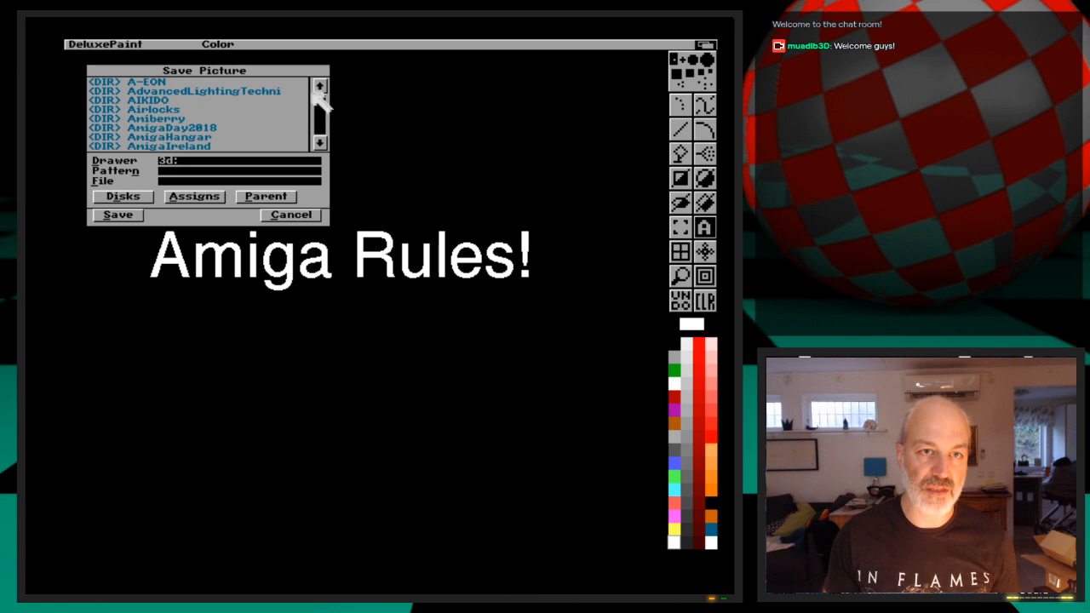
left_click_drag(323, 98, 328, 180)
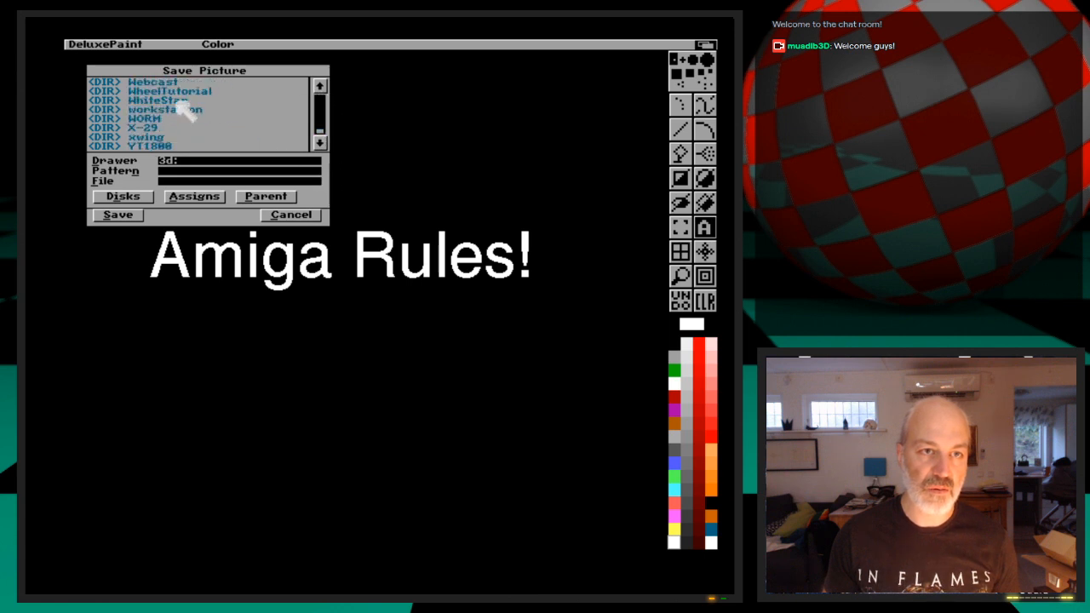
left_click(177, 82)
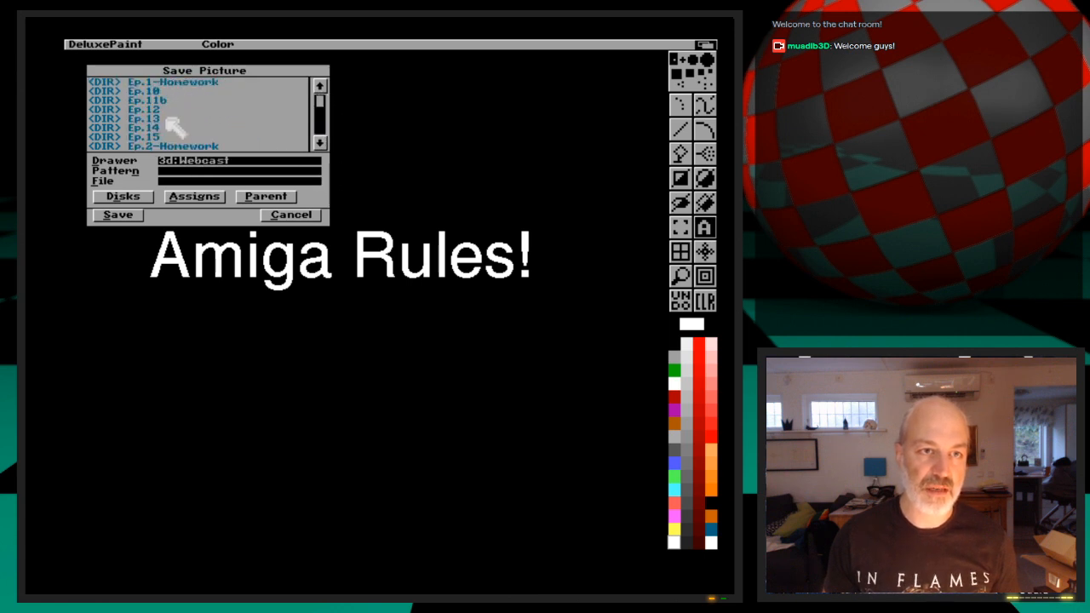
left_click(164, 110)
left_click(162, 84)
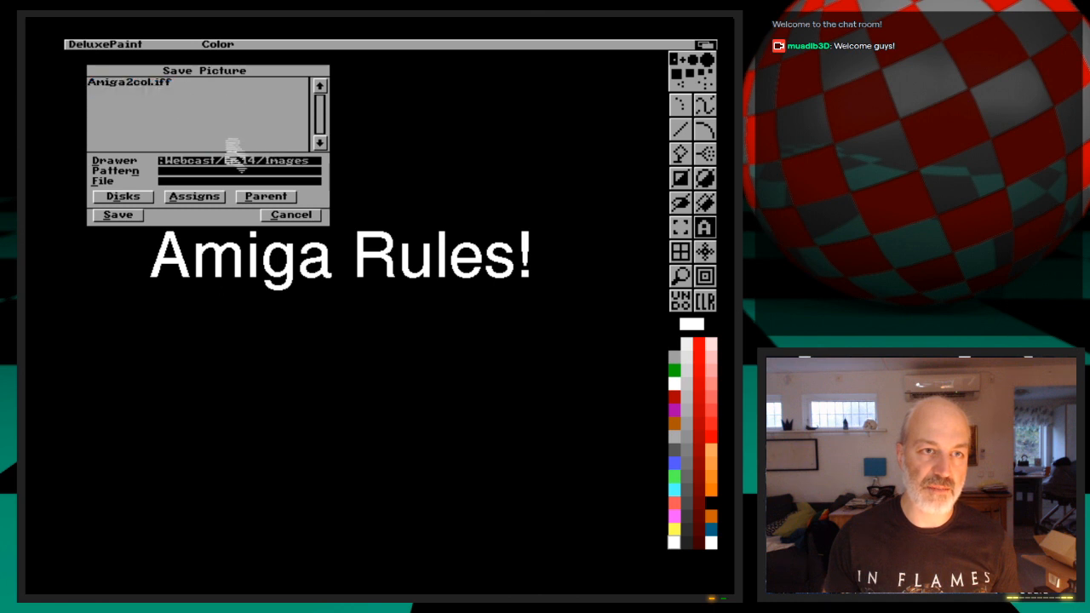
Name the picture AmigaRules.iff and save it
left_click(222, 182)
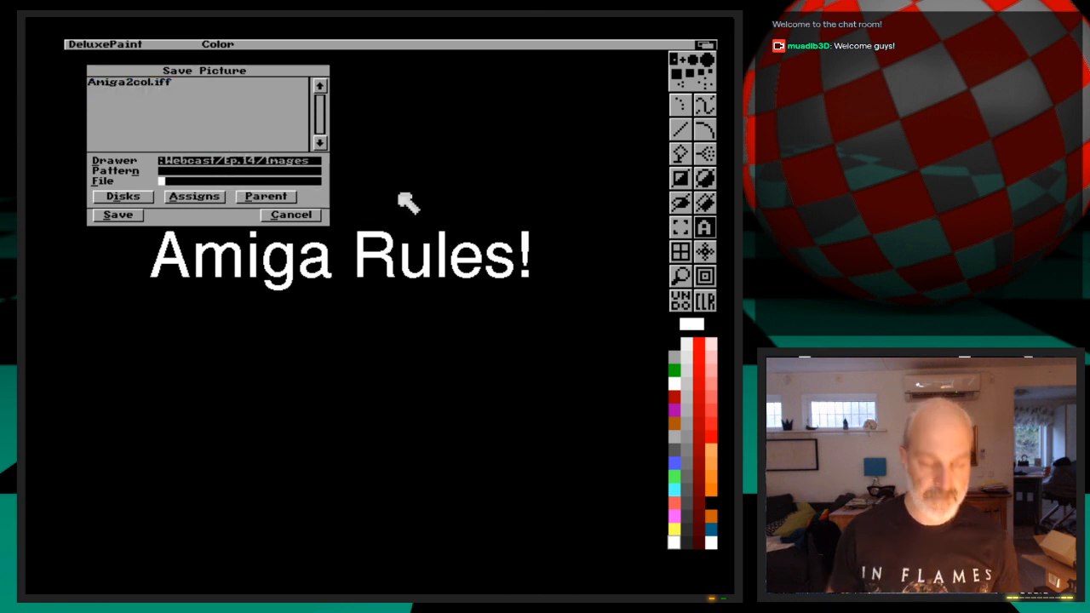
type("AmigaRules.iff")
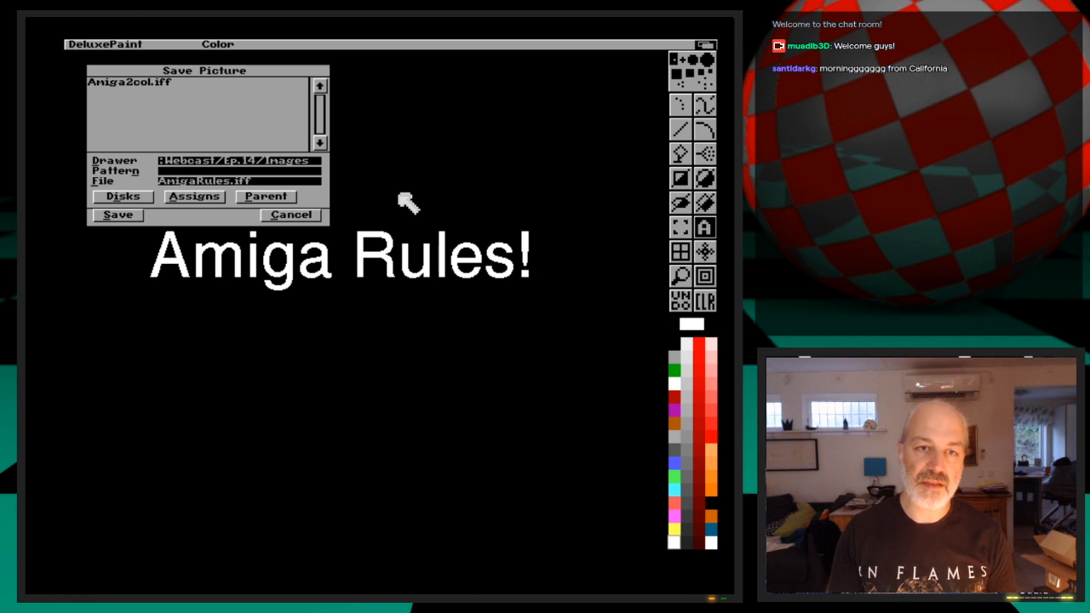
left_click(119, 216)
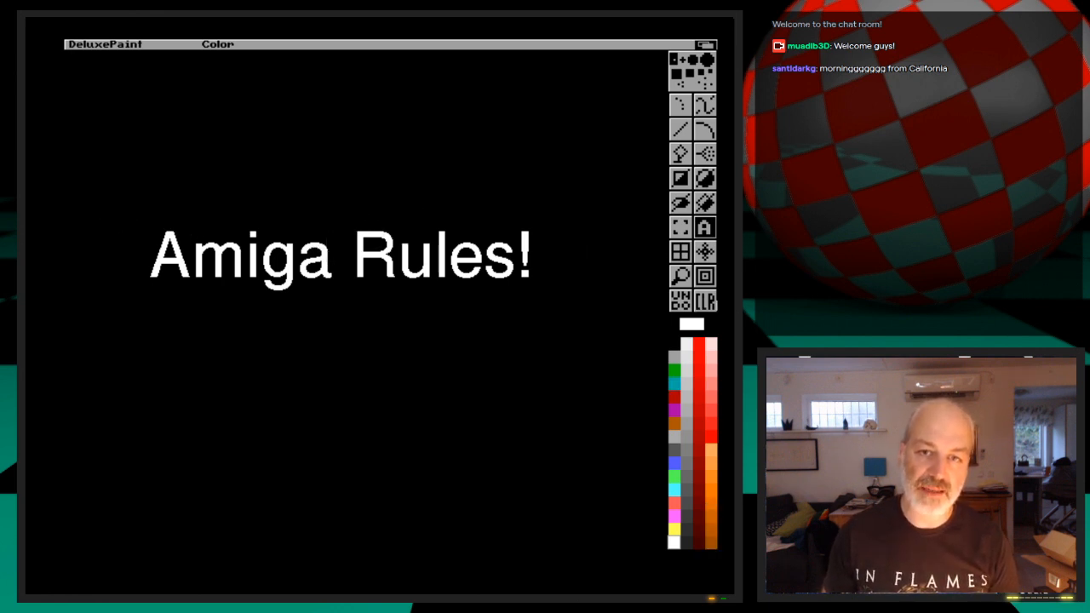
Quit DeluxePaint and switch back to LightWave 3D
mouse_move(97, 46)
right_mouse_down()
mouse_move(125, 223)
mouse_move(118, 218)
right_mouse_up()
left_click(705, 46)
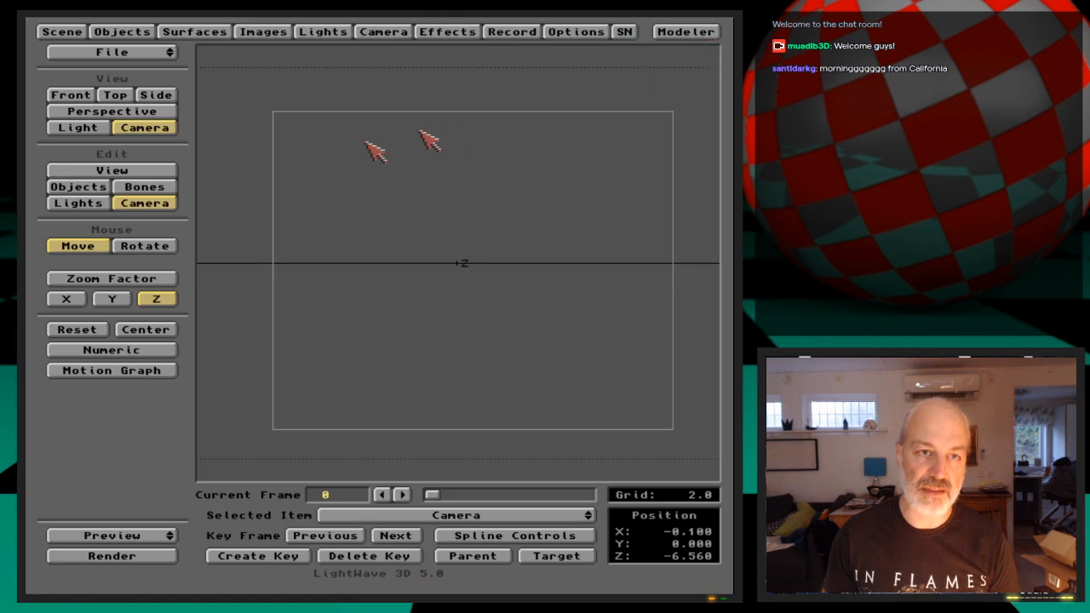
Start loading an image into the scene and choose the drawer 3D:Webcast/Ep.14/Images as its source
left_click(260, 33)
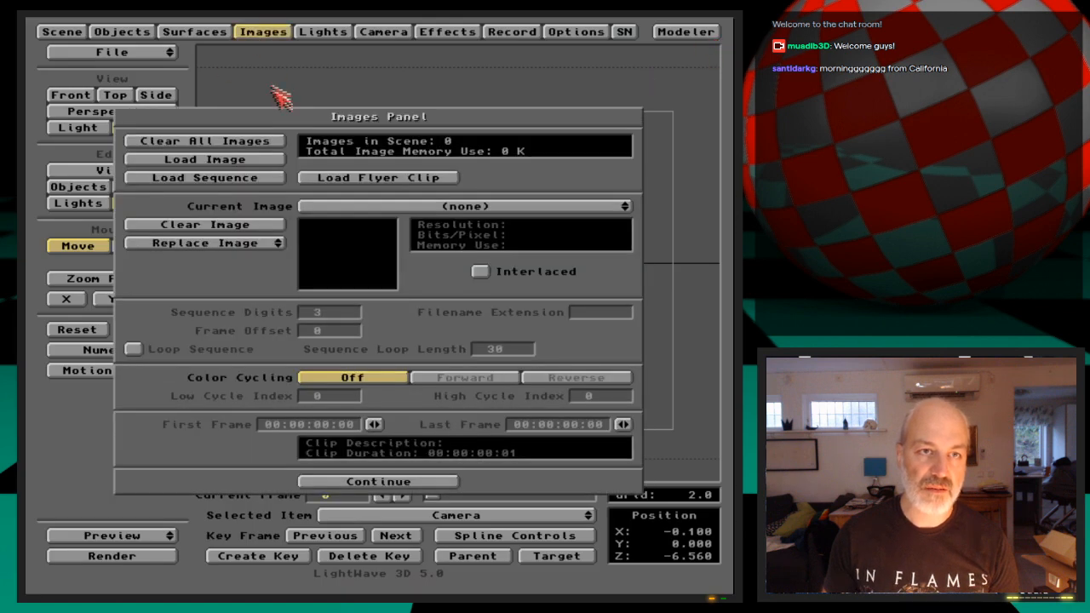
left_click(230, 161)
type("we")
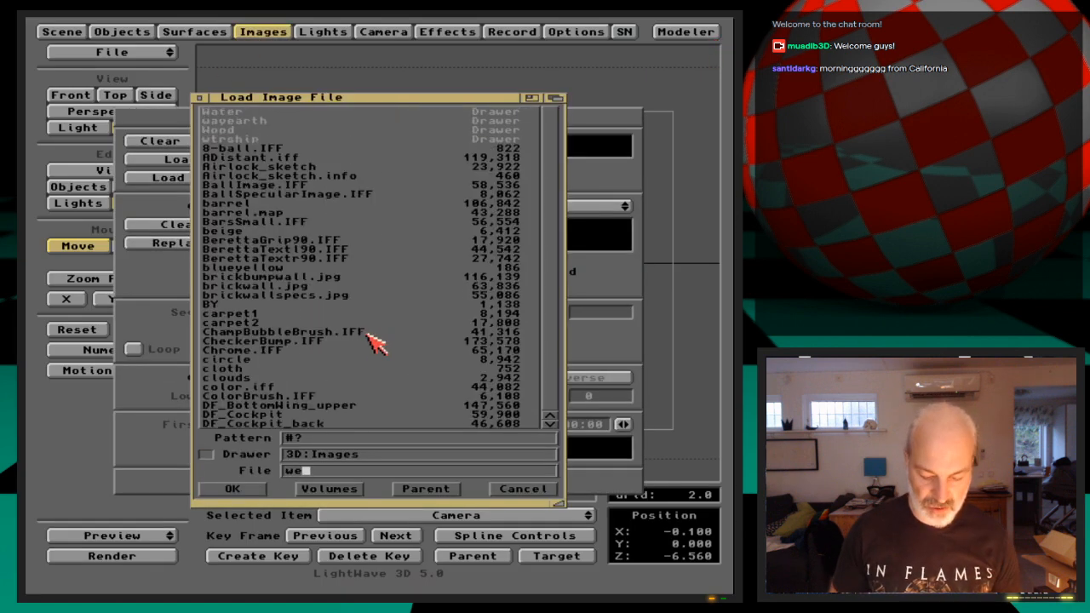
key("BackSpace")
key("BackSpace")
key("BackSpace")
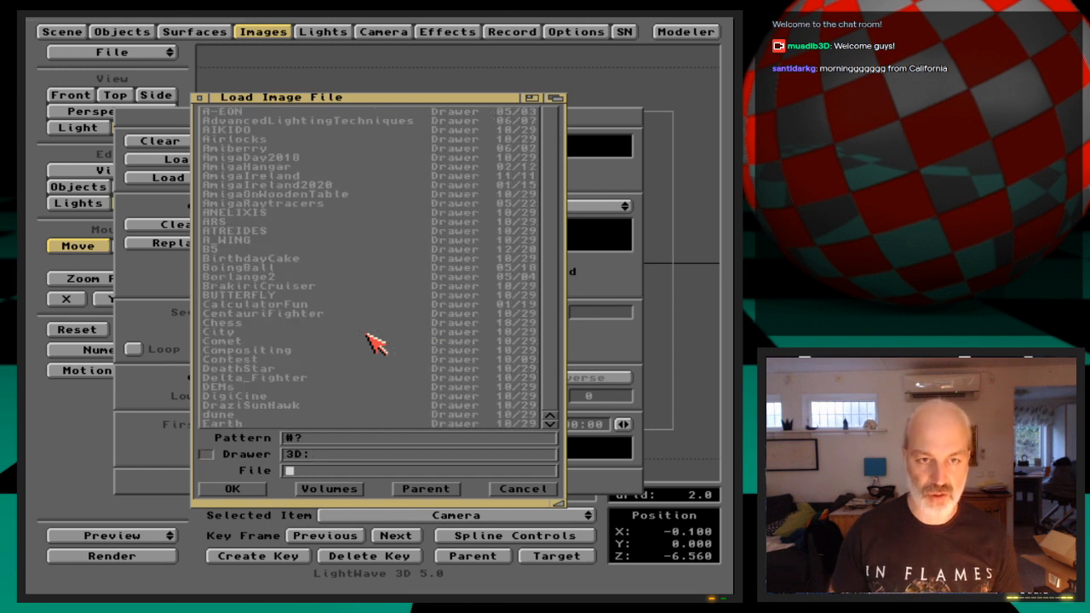
type("webcast/")
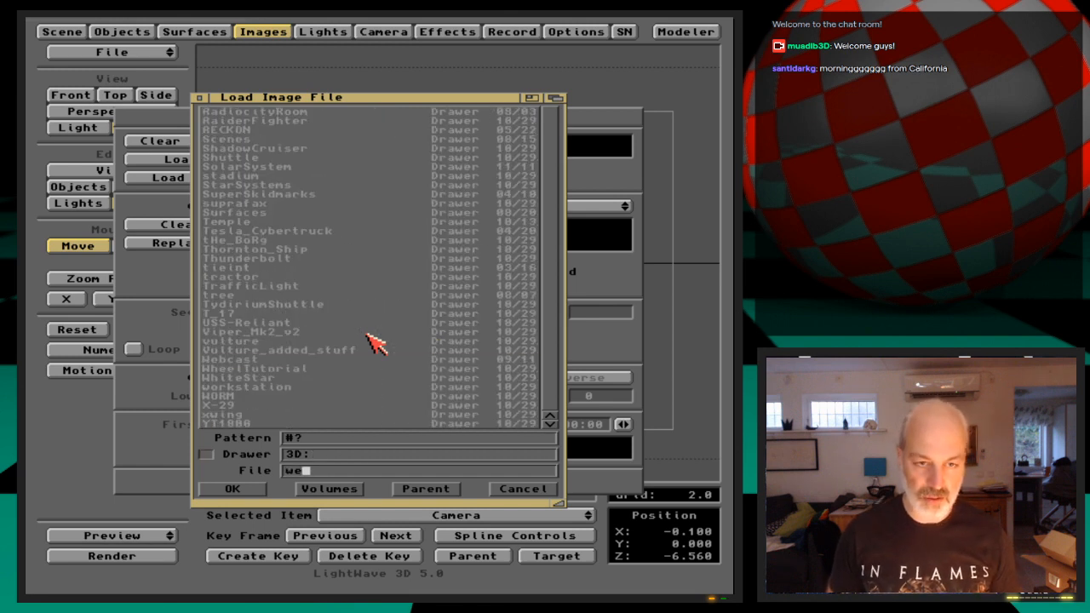
type("Ep.12/")
key("BackSpace")
key("BackSpace")
type("4/Images/")
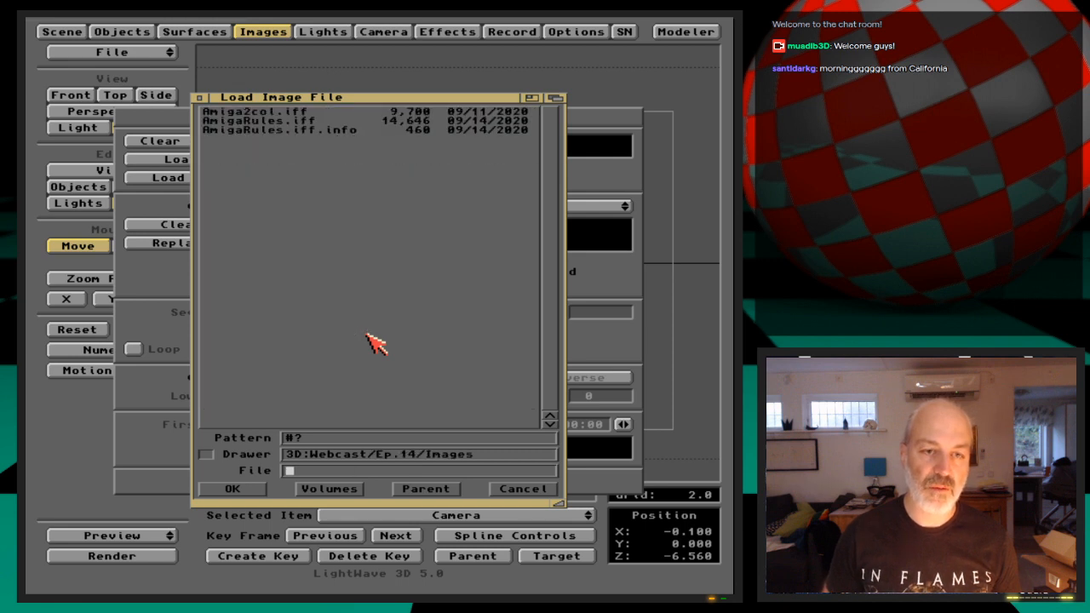
Load AmigaRules.iff from the chosen drawer
key("Down")
key("Down")
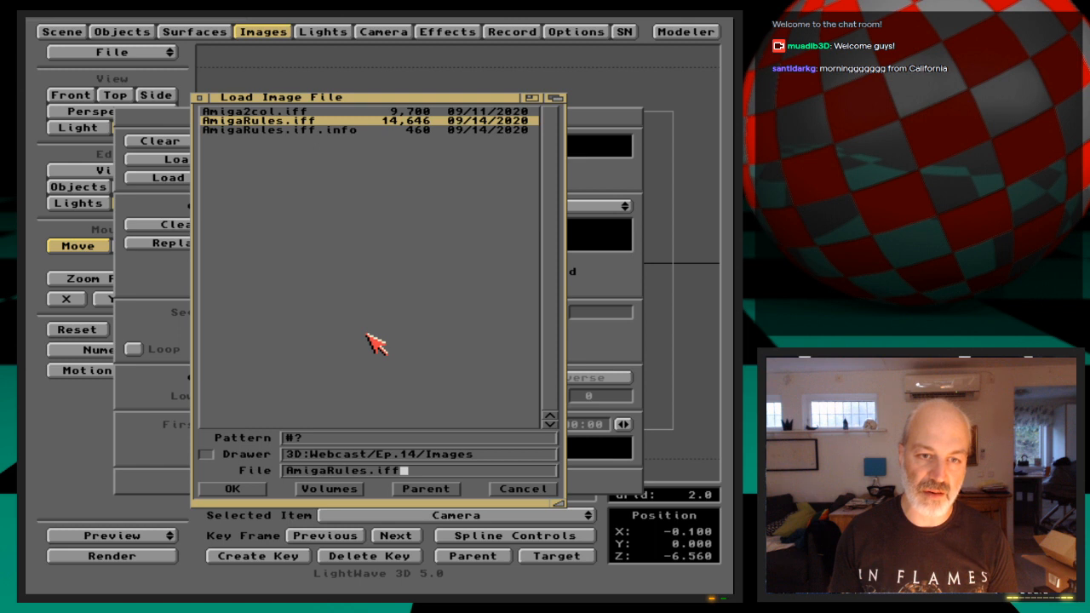
key("Return")
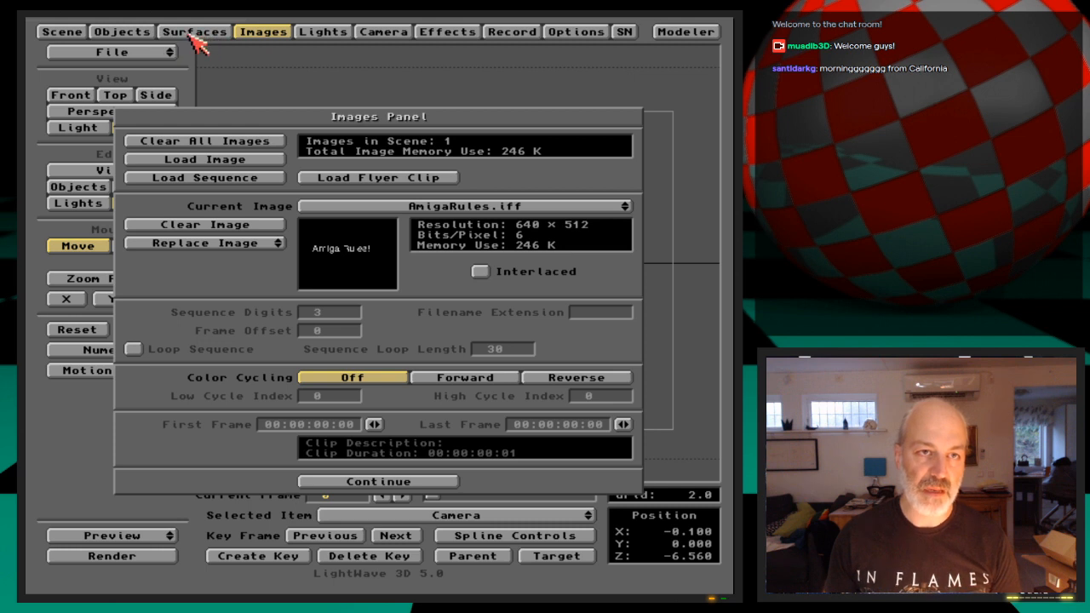
Apply AmigaRules.iff as a planar color texture on the DisplacementQuad surface and test-render the frame
left_click(273, 36)
left_click(148, 36)
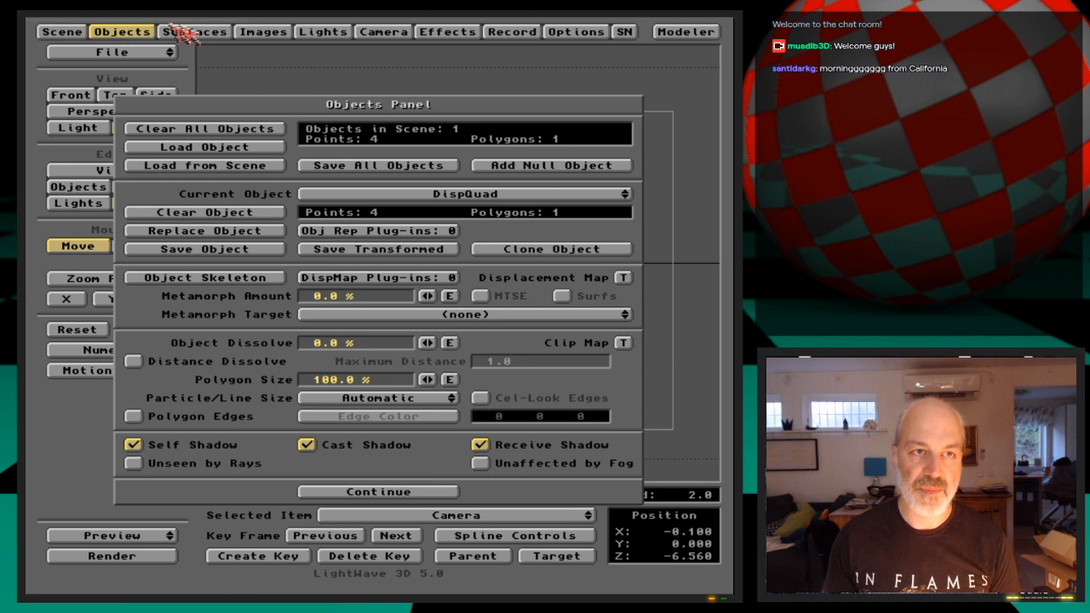
left_click(153, 31)
left_click(183, 31)
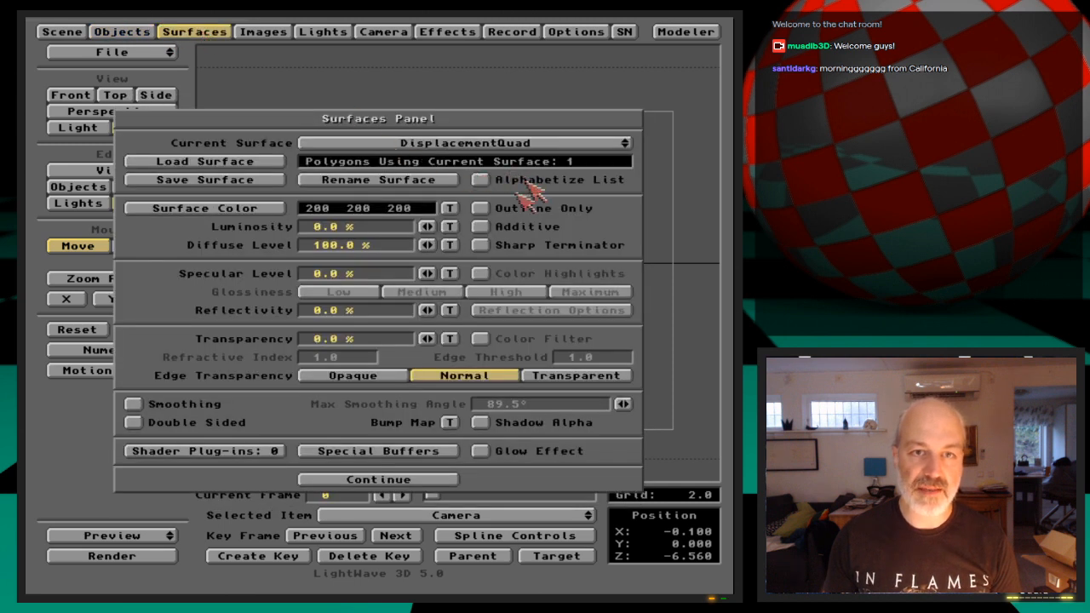
left_click(450, 208)
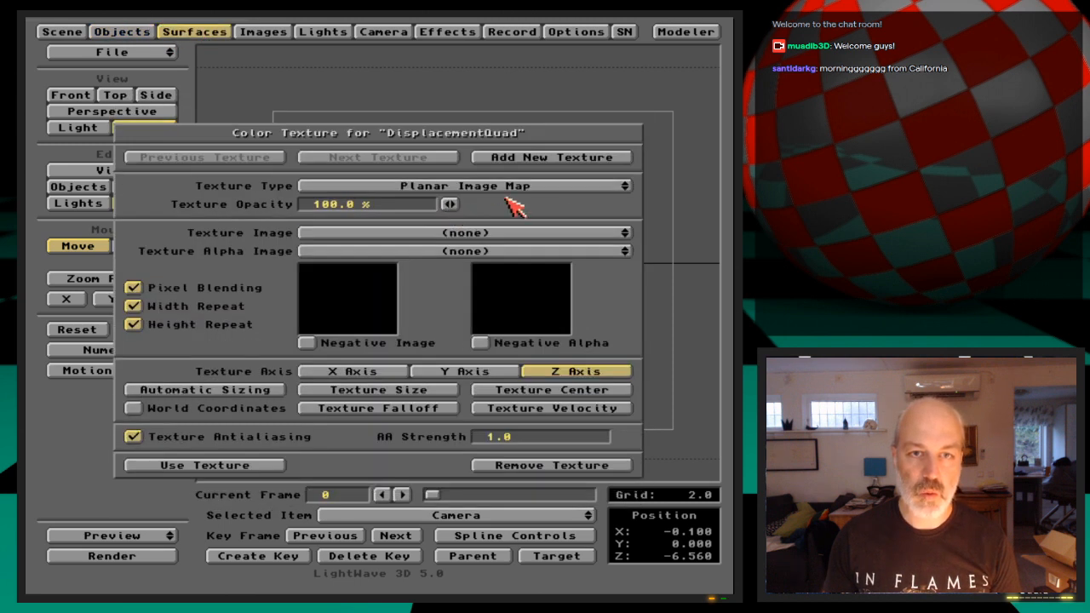
left_click_drag(507, 233, 507, 247)
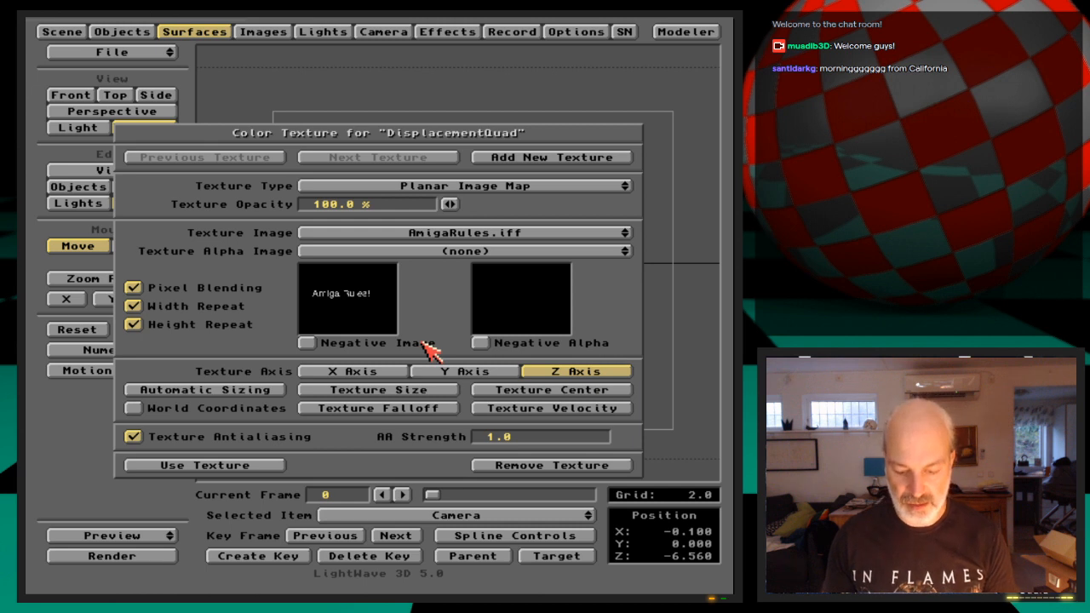
key("F9")
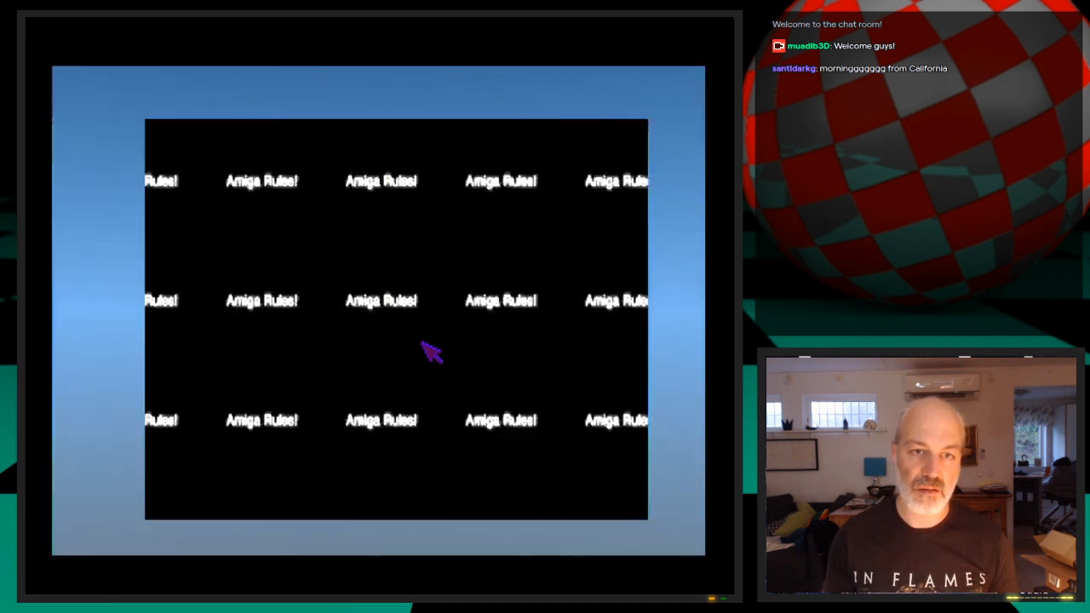
left_click(432, 352)
Automatically size the color texture to fit the quad and render a test frame
left_click(269, 389)
left_click(208, 334)
key("F9")
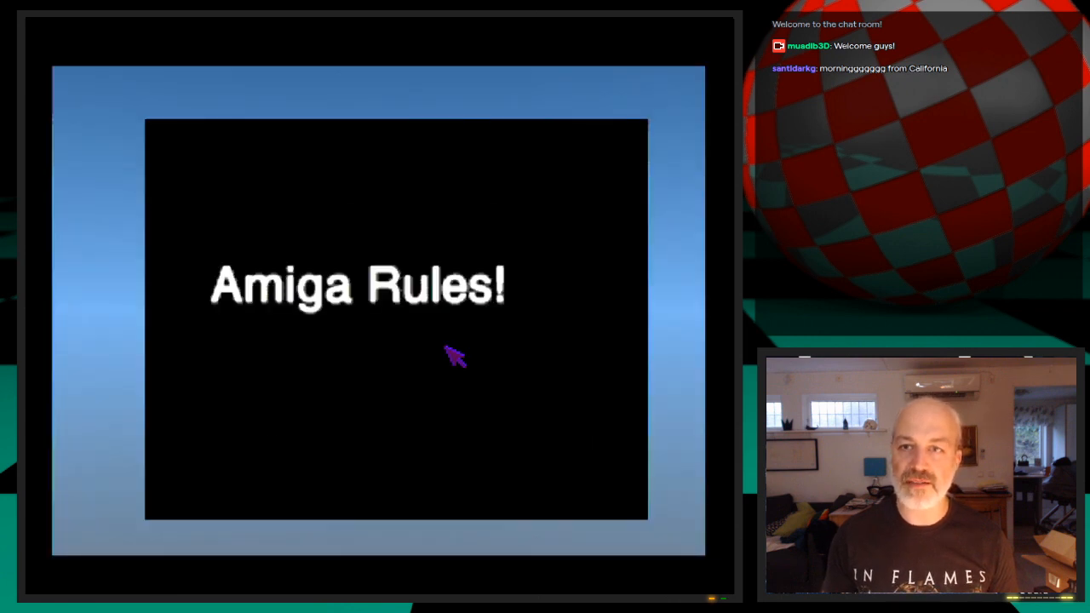
left_click(398, 354)
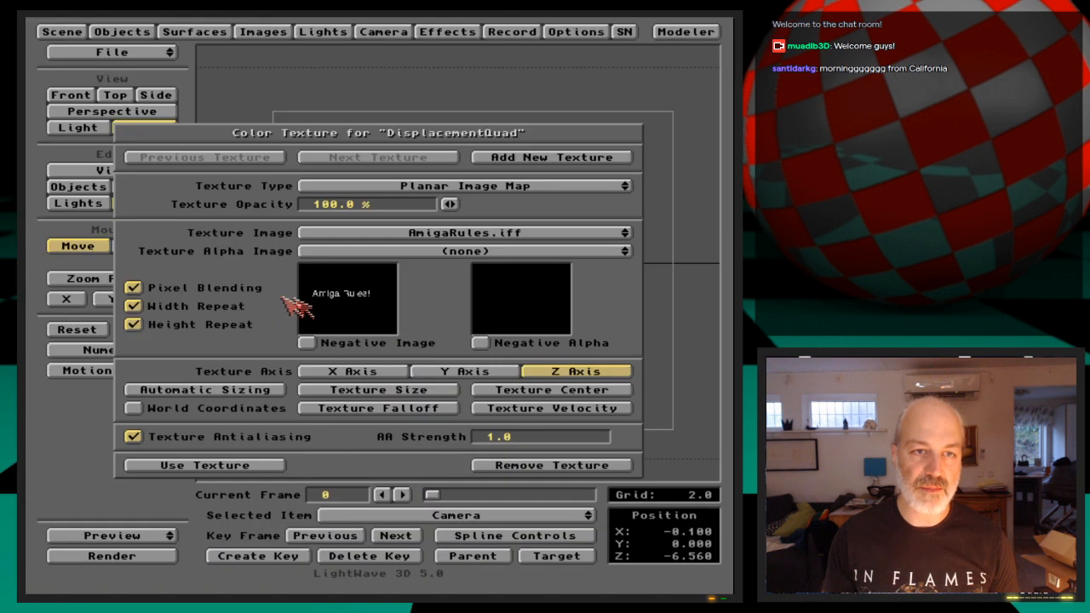
Turn off pixel blending and texture antialiasing for the color texture, and test-render the frame
left_click(236, 290)
left_click(245, 438)
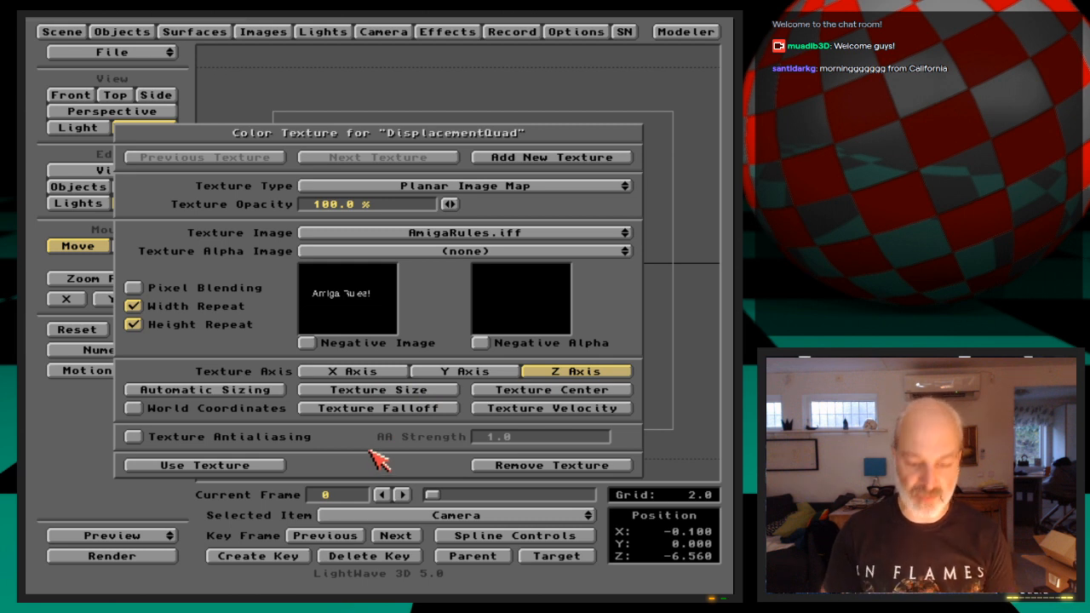
key("F9")
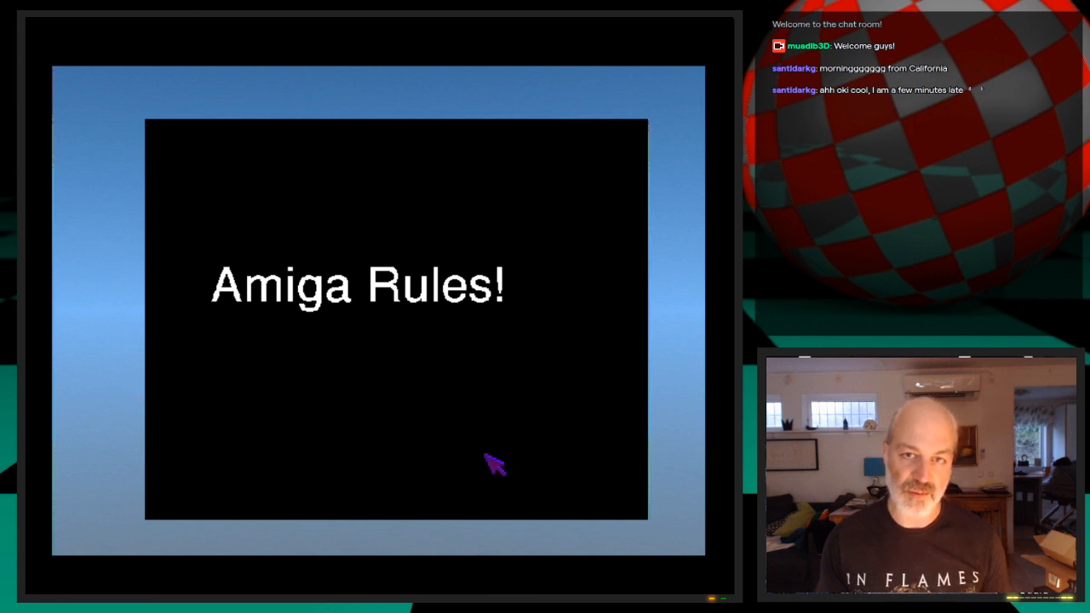
key("Escape")
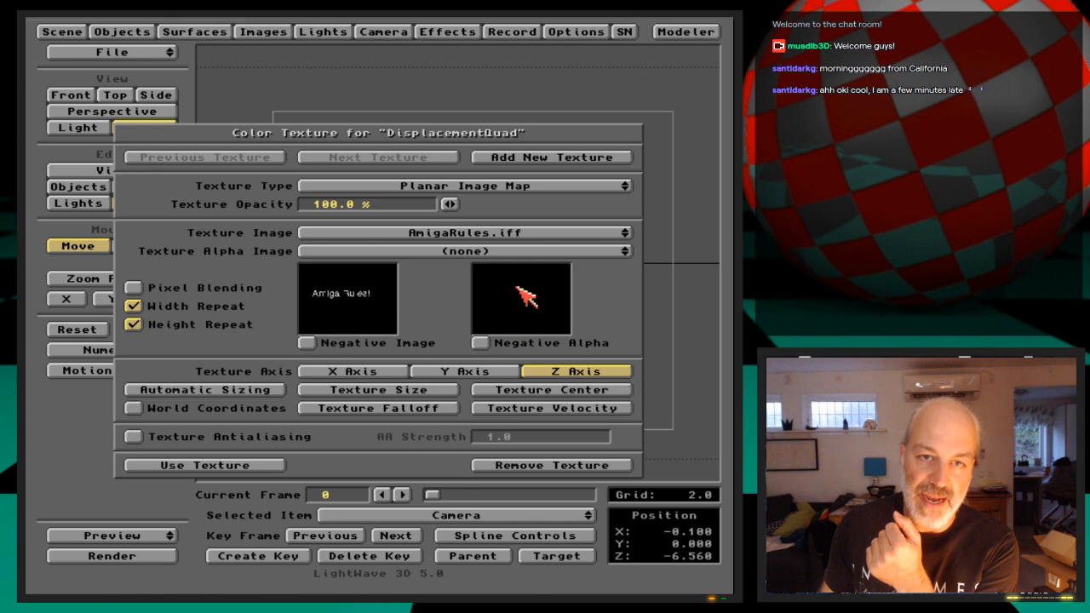
Set AmigaRules.iff as the color texture's alpha image and accept the texture
left_click_drag(535, 255, 549, 264)
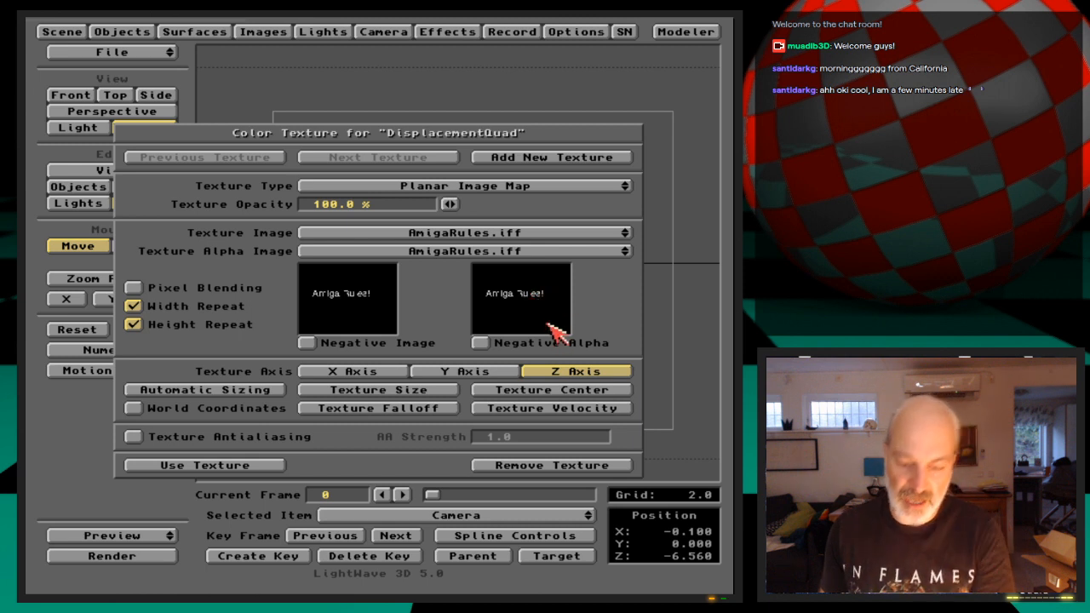
left_click(258, 465)
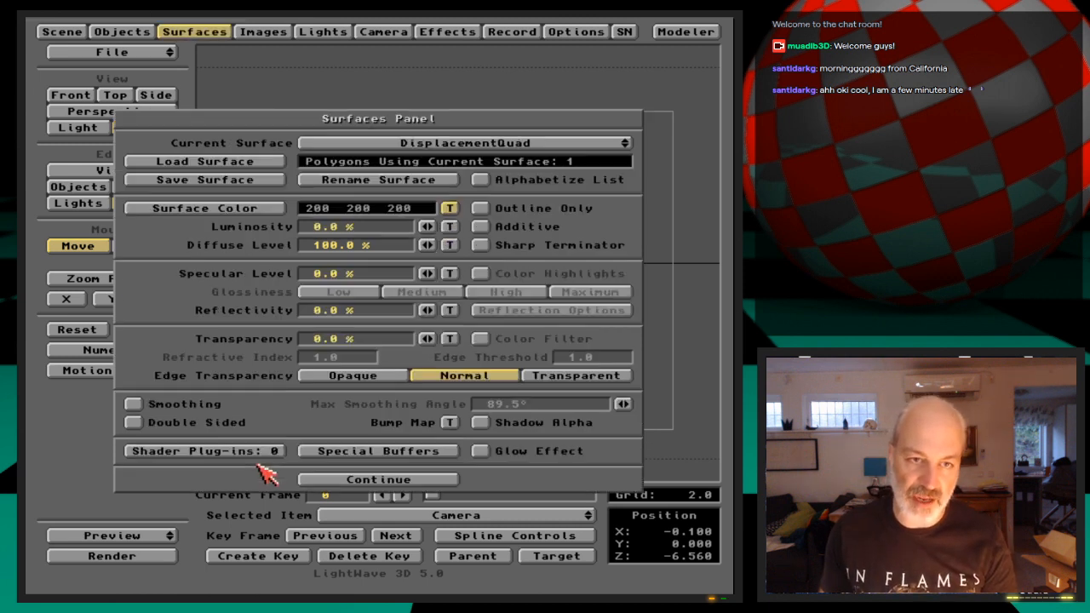
Set the DisplacementQuad surface color to green (67, 149, 50) and render a test frame
left_click(279, 211)
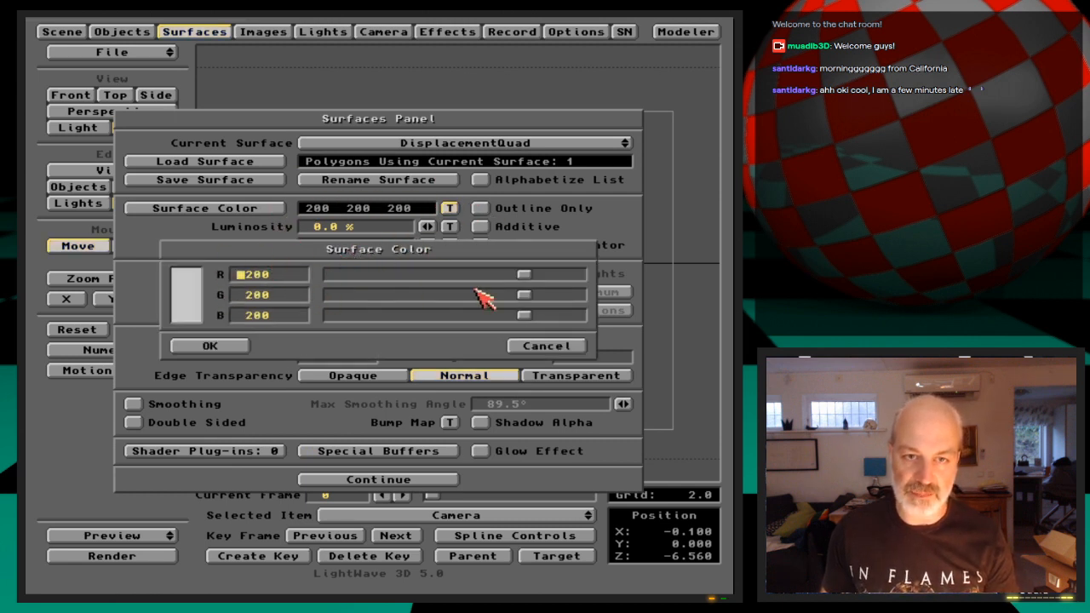
left_click_drag(522, 275, 398, 275)
left_click_drag(526, 295, 388, 317)
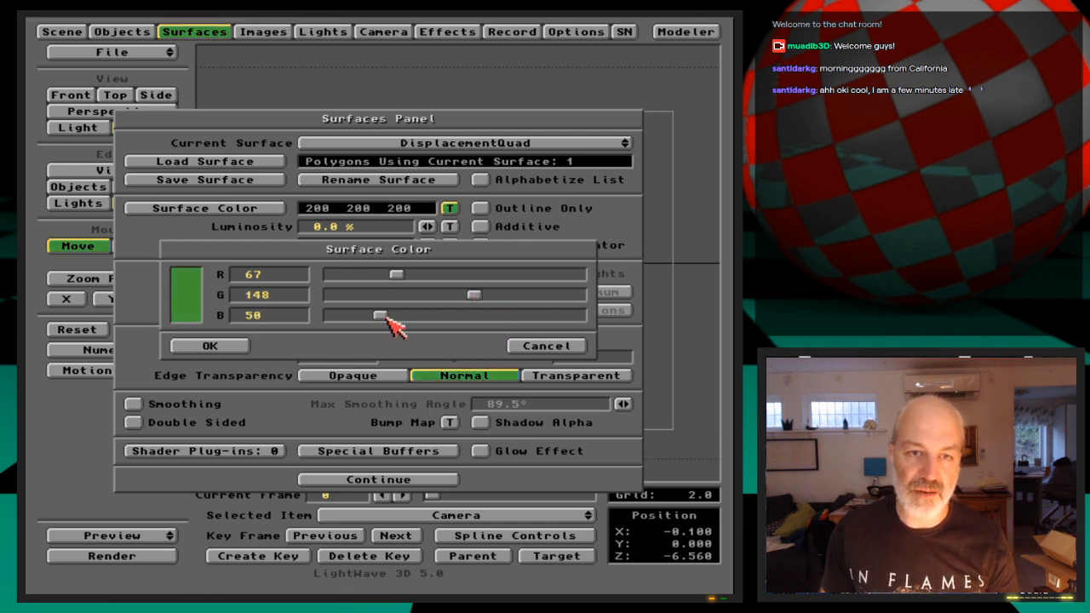
left_click(234, 348)
key("F9")
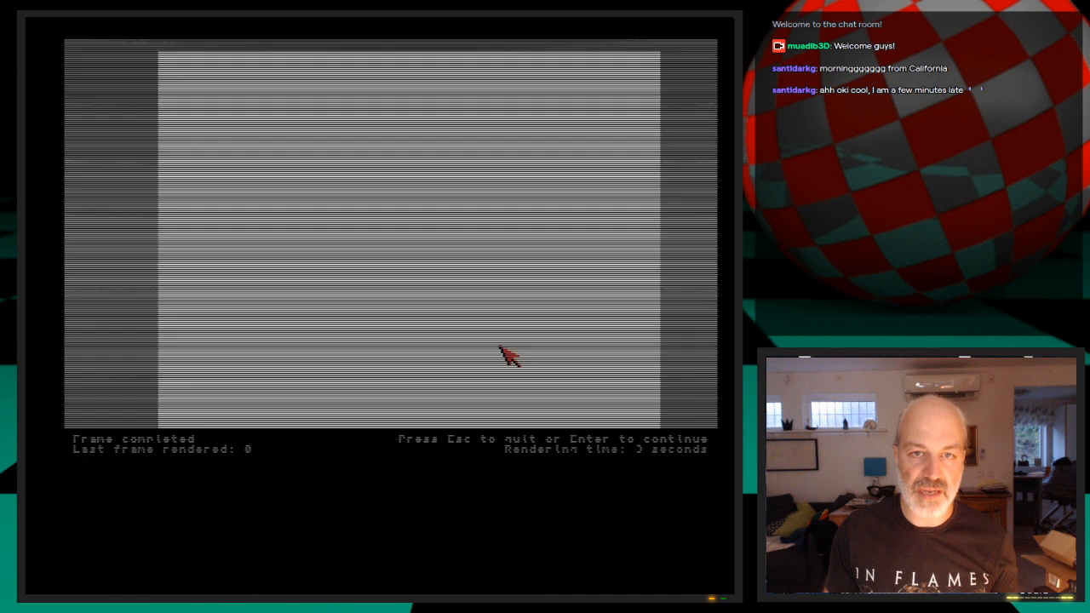
key("Escape")
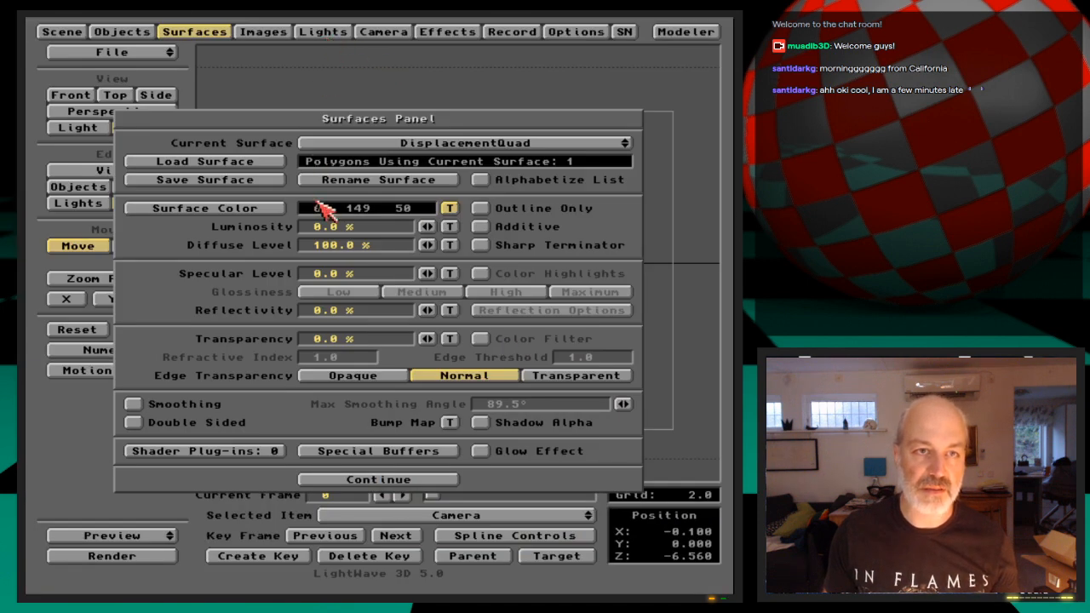
Set the surface's luminosity to 100% and its diffuse level to 0%, and test-render the frame
left_click_drag(426, 227, 396, 247)
key("F9")
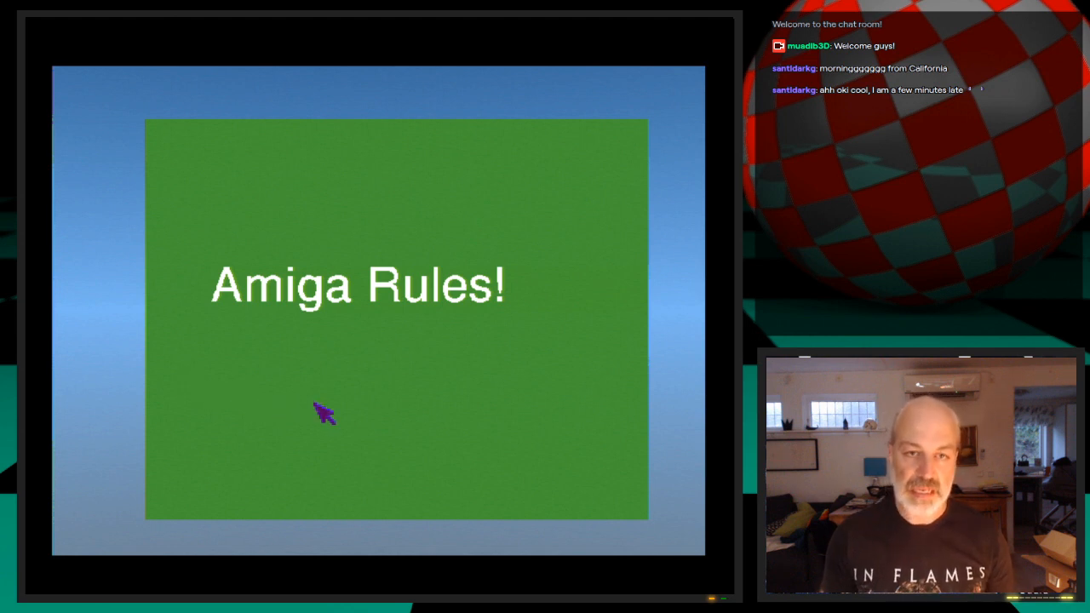
key("Escape")
key("Escape")
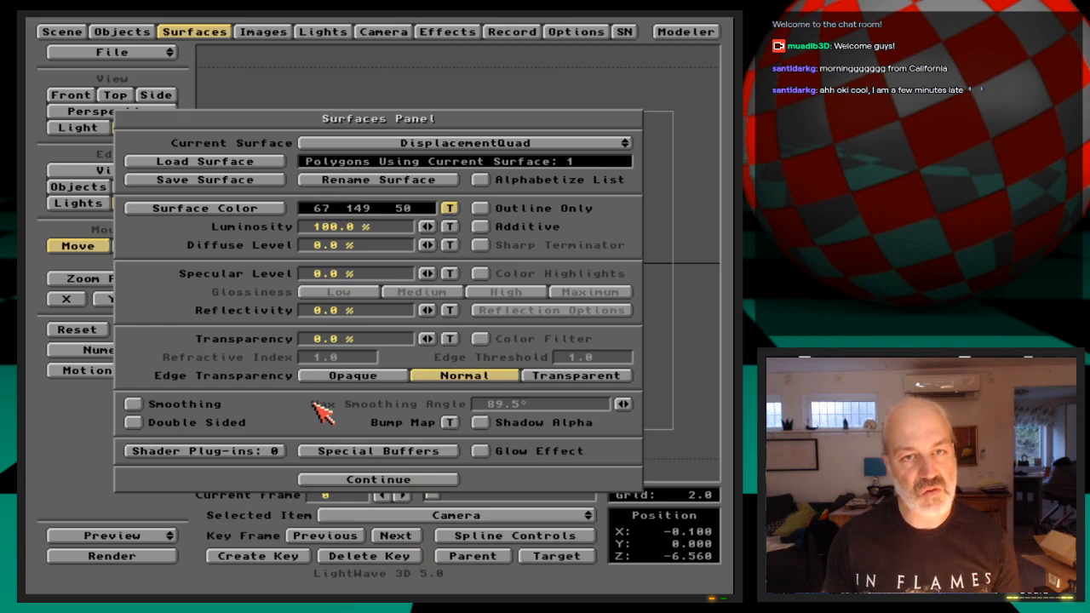
left_click(138, 33)
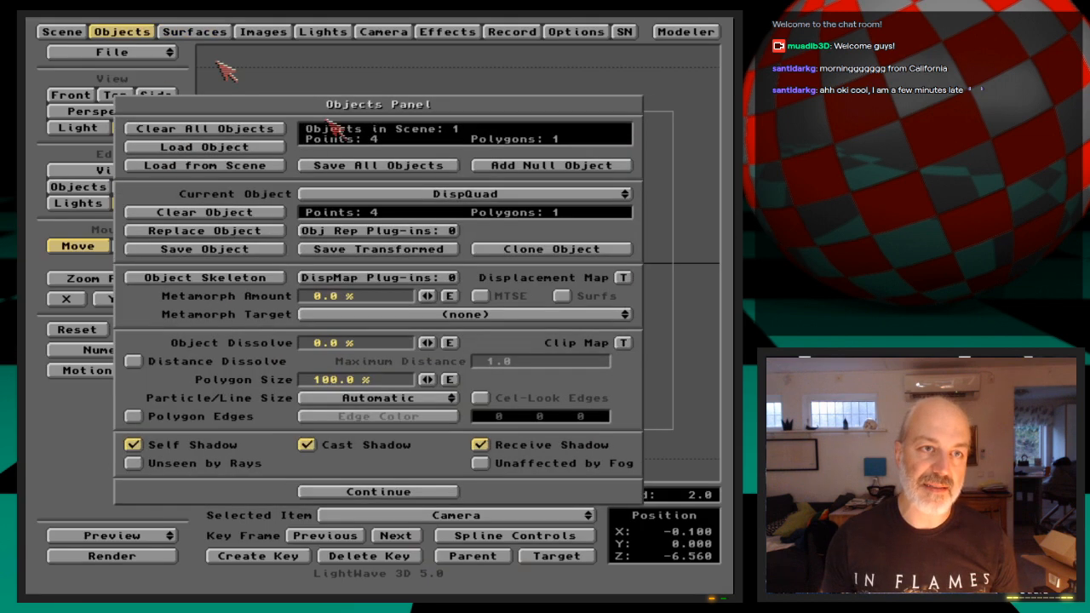
left_click(623, 278)
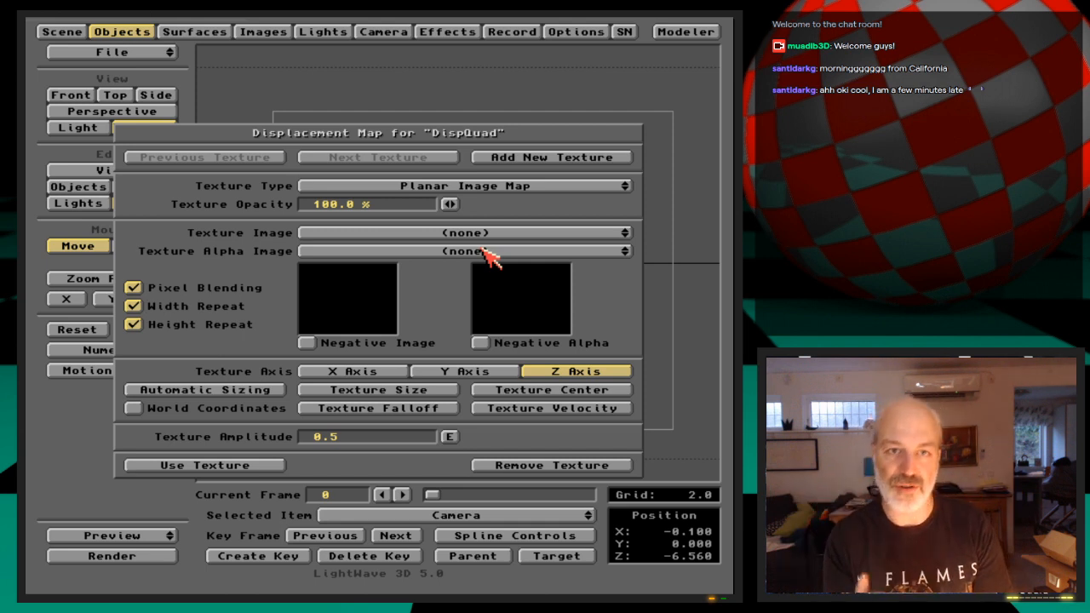
left_click(193, 32)
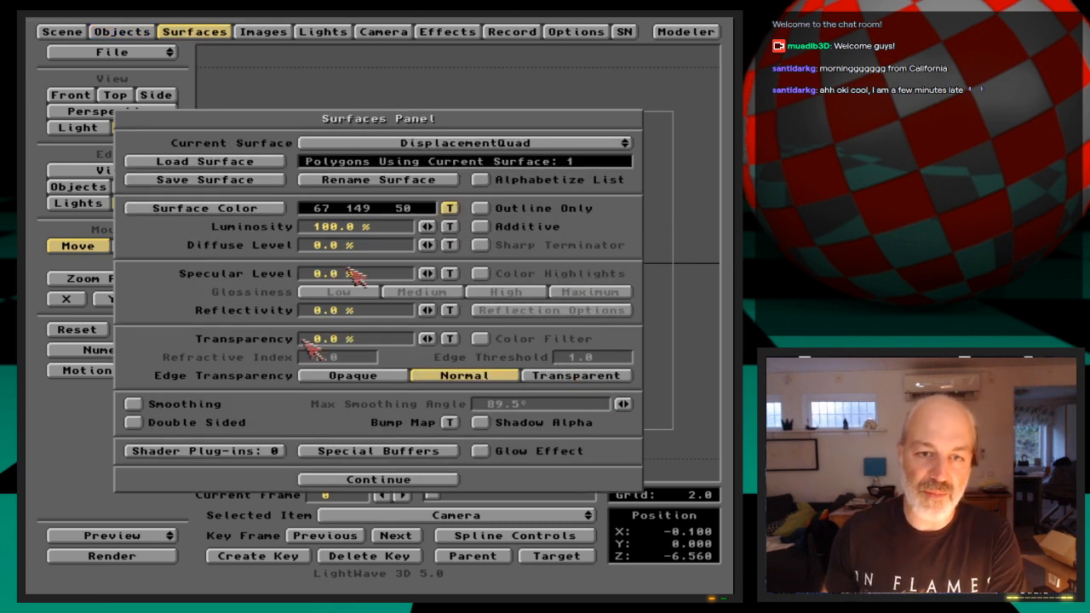
Add a planar bump map to the DisplacementQuad surface using AmigaRules.iff as its texture image
left_click(450, 422)
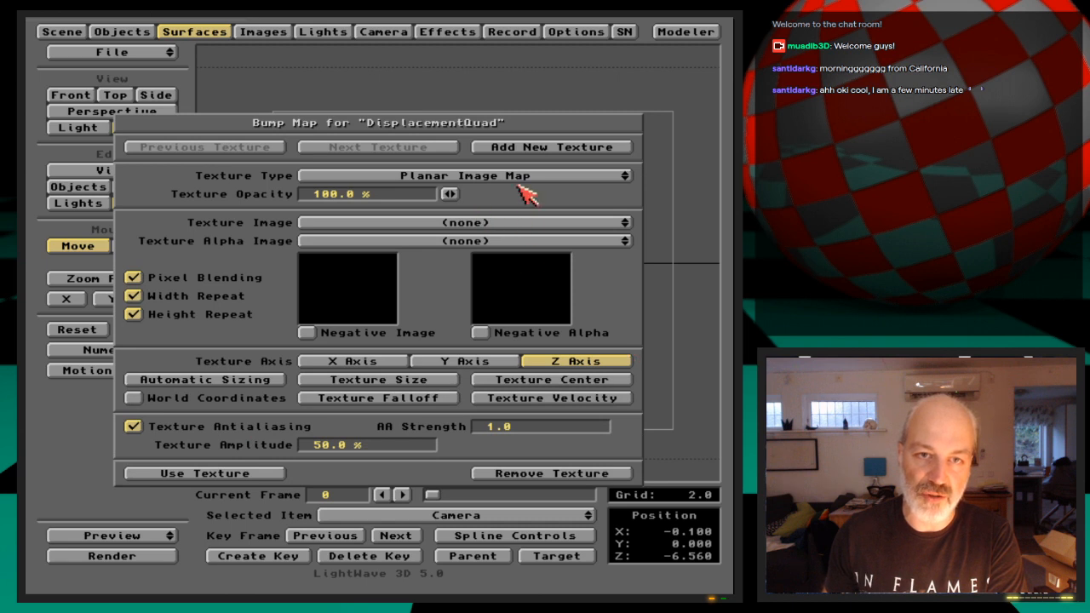
left_click(522, 226)
left_click(523, 231)
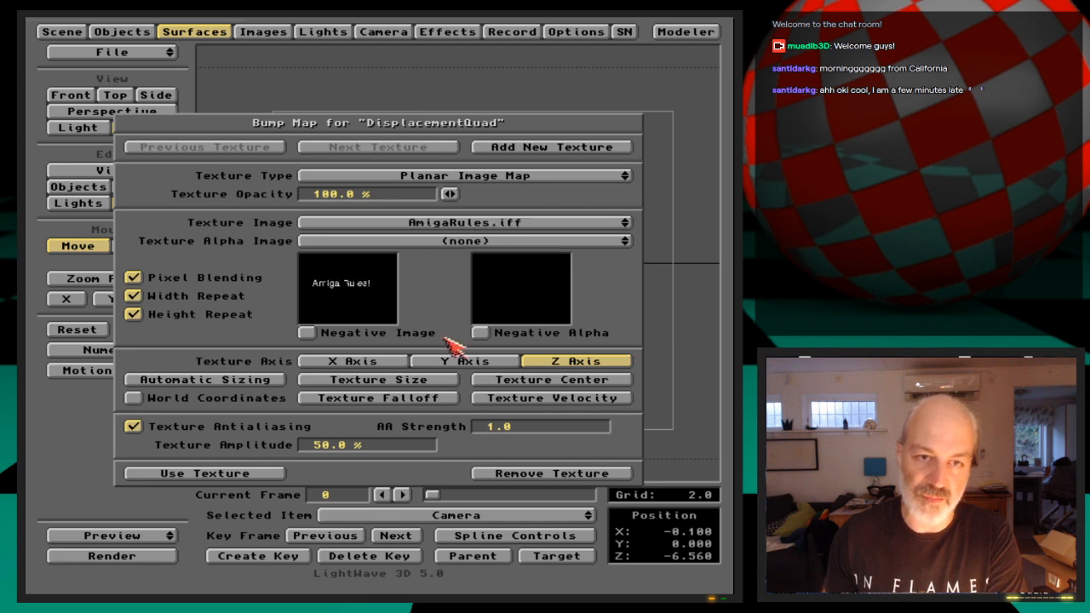
Turn off the bump map's pixel blending, width and height repeat and antialiasing, and size it automatically
left_click(242, 279)
left_click(238, 298)
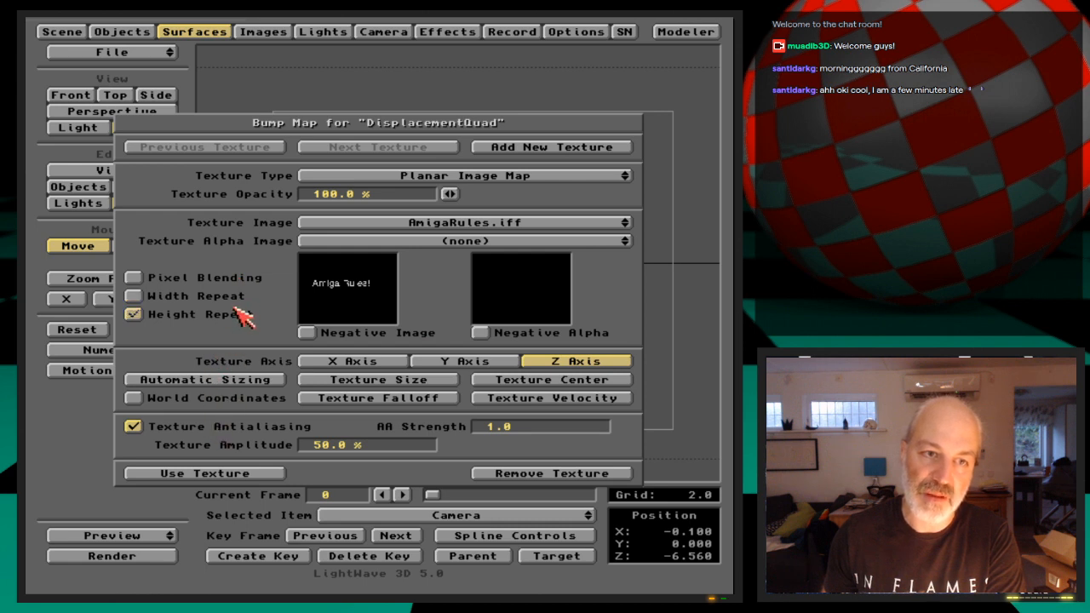
left_click(239, 428)
left_click(250, 385)
left_click(213, 331)
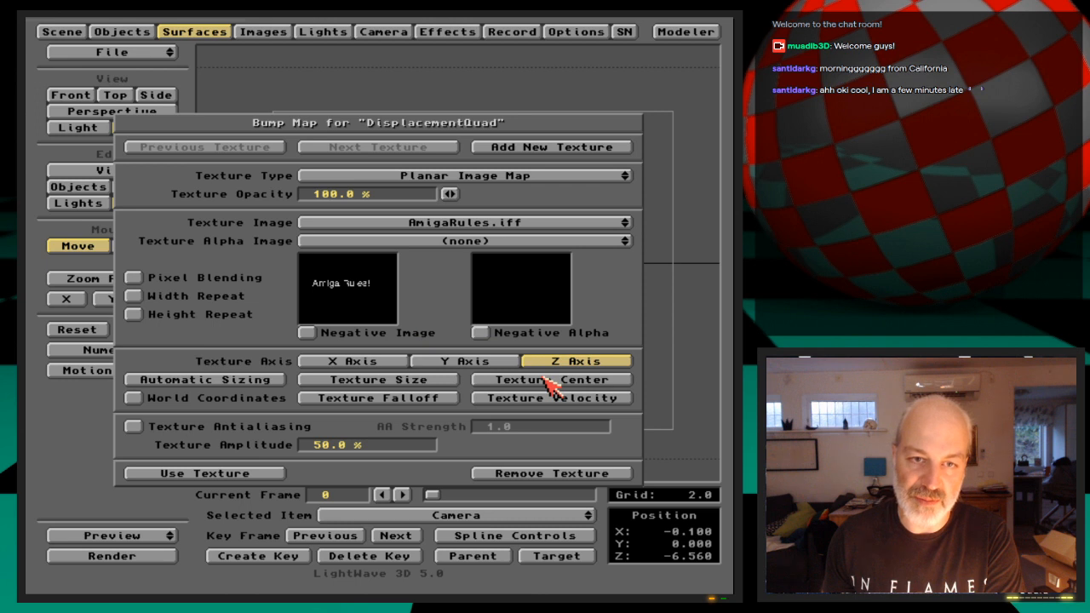
Set AmigaRules.iff as the bump map's alpha image, redo the automatic sizing and render a test frame
left_click_drag(543, 241, 545, 257)
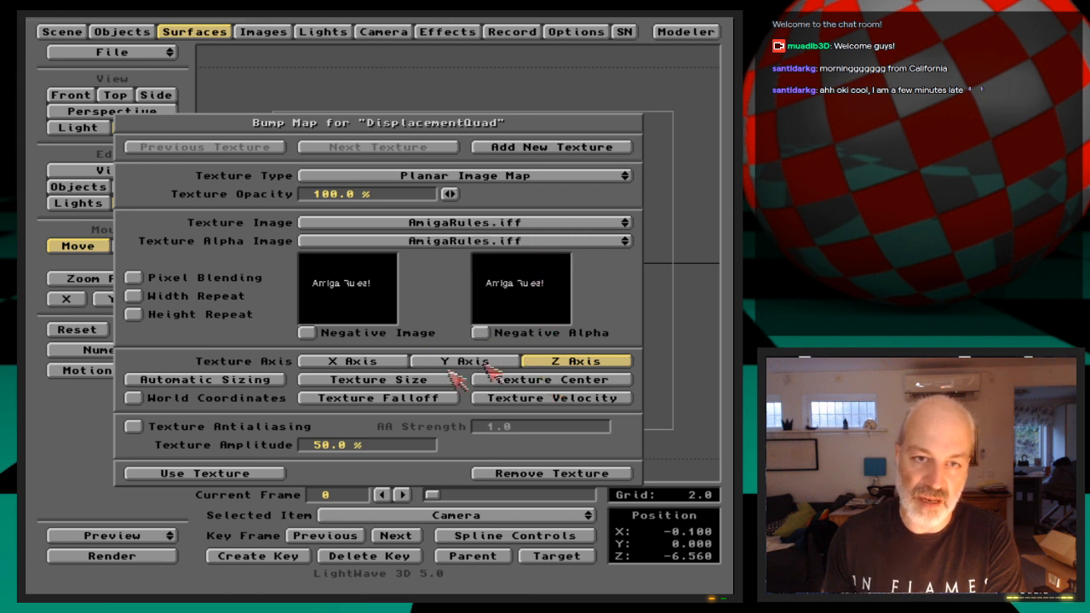
left_click(247, 380)
left_click(226, 330)
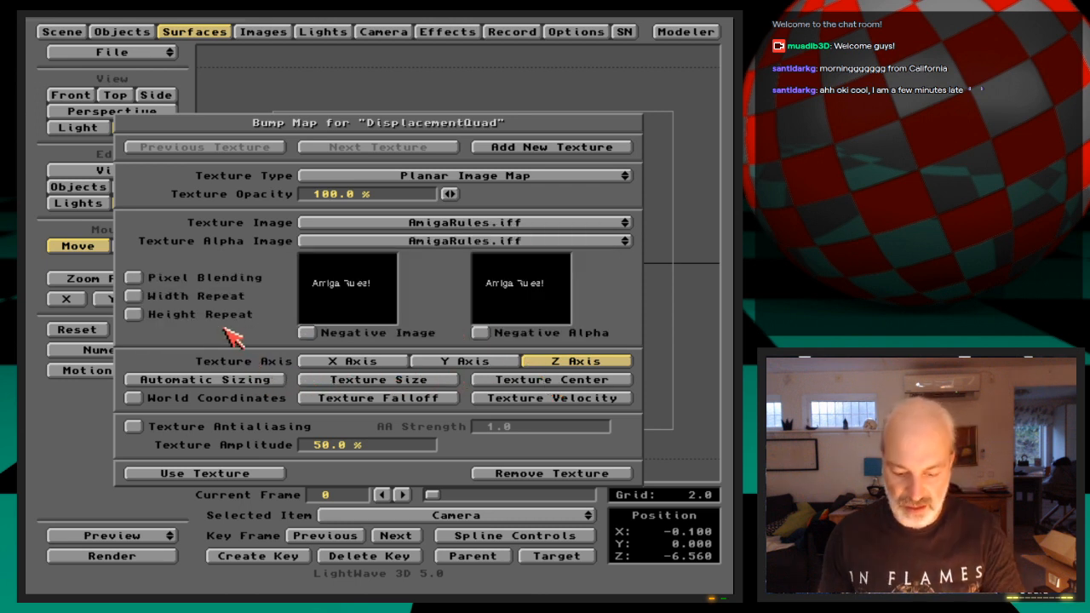
key("F9")
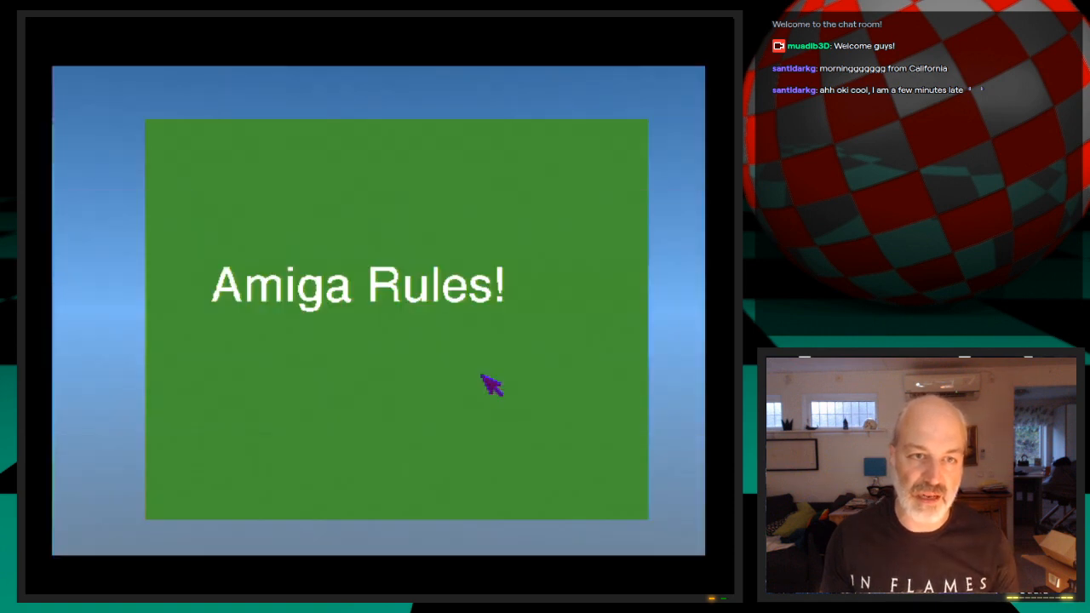
Set the bump map's texture amplitude to 250%, render a test frame and accept the texture
key("Escape")
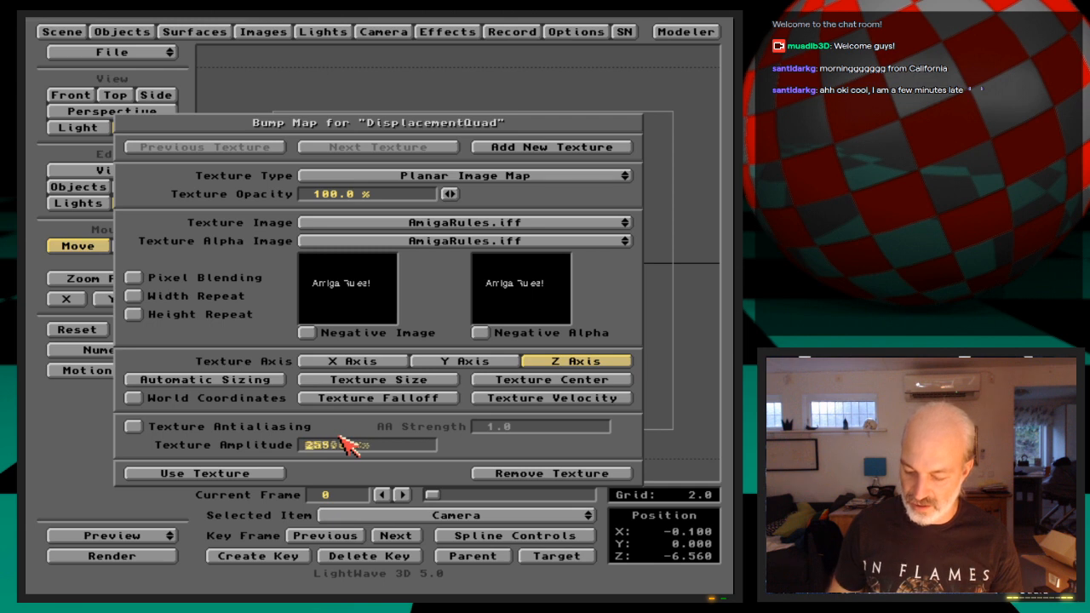
key("F9")
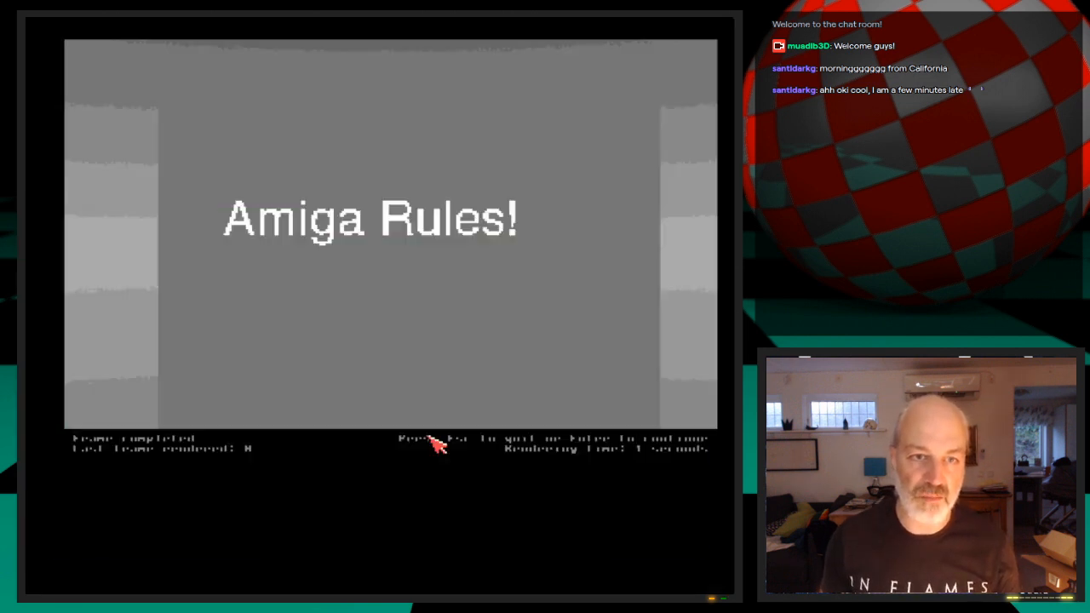
key("Escape")
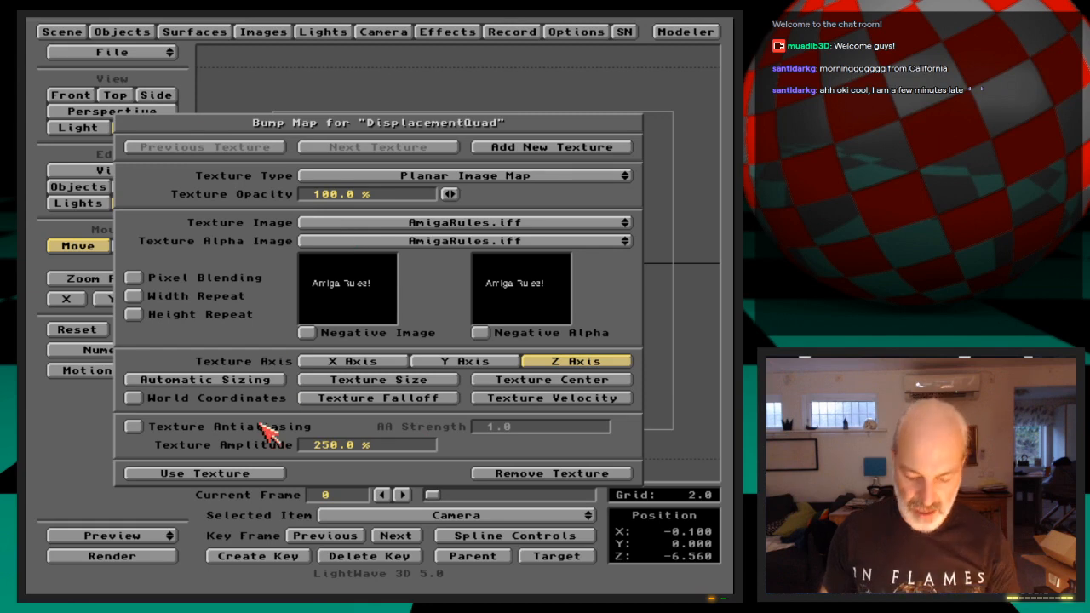
key("Return")
Rotate the DispQuad object to about 52° pitch and 1.6° heading, key it at frame 0 and render a test frame
left_click(98, 186)
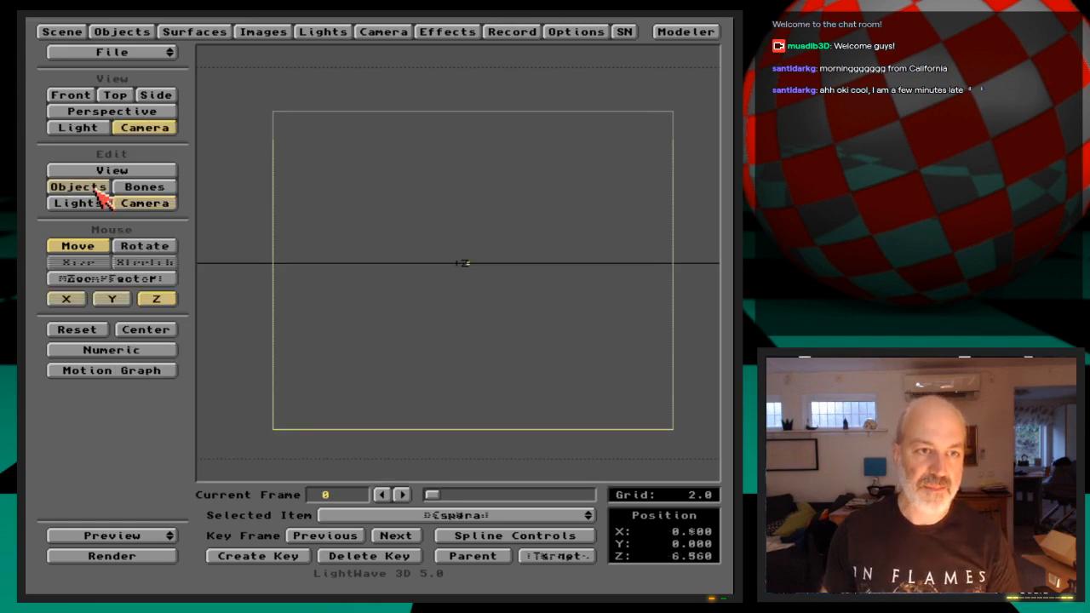
left_click(145, 246)
mouse_move(426, 358)
left_mouse_down()
mouse_move(429, 293)
mouse_move(414, 350)
left_mouse_up()
key("Return")
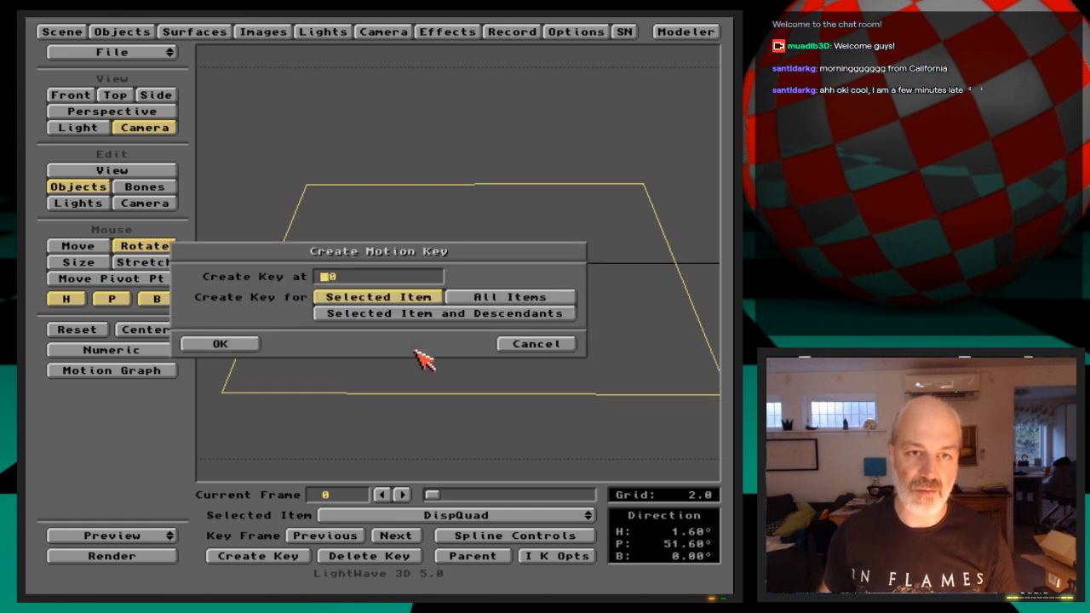
key("Return")
key("F9")
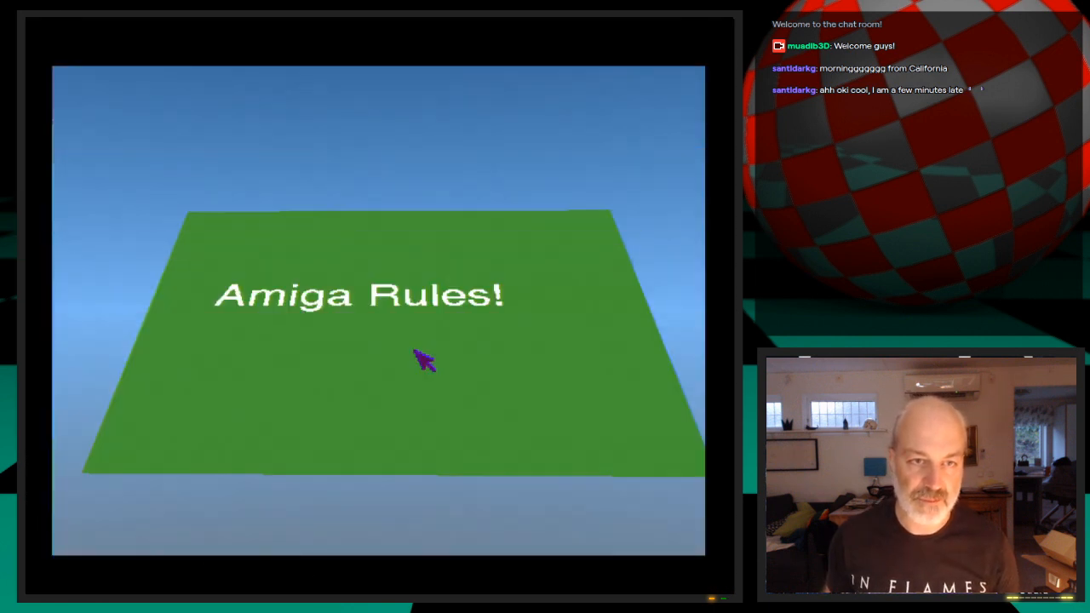
left_click(424, 361)
Review the camera settings and the DisplacementQuad surface's bump map settings
left_click(374, 31)
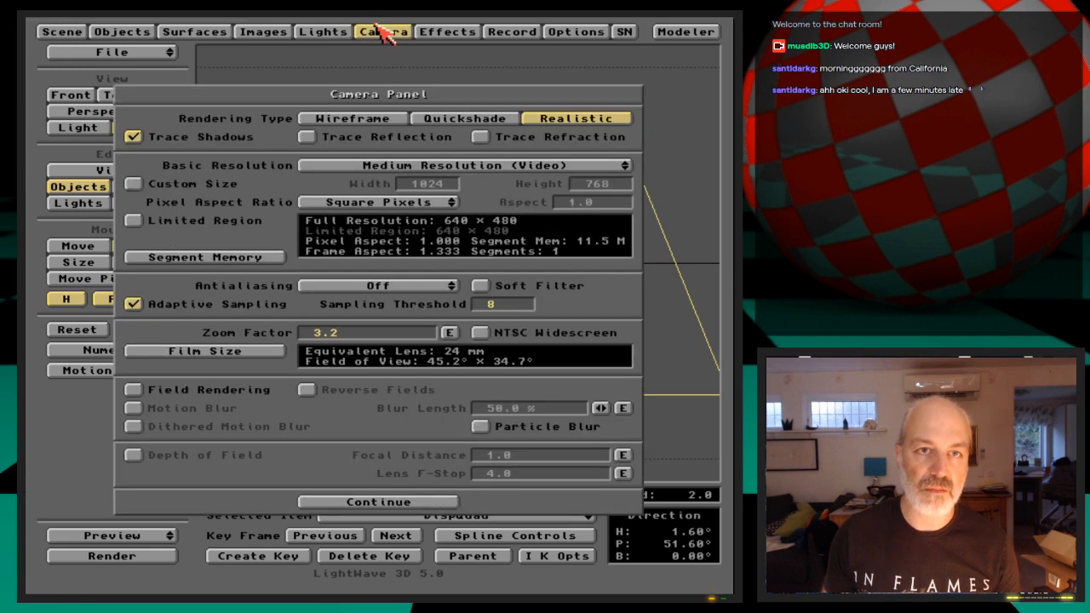
left_click(381, 32)
left_click(223, 33)
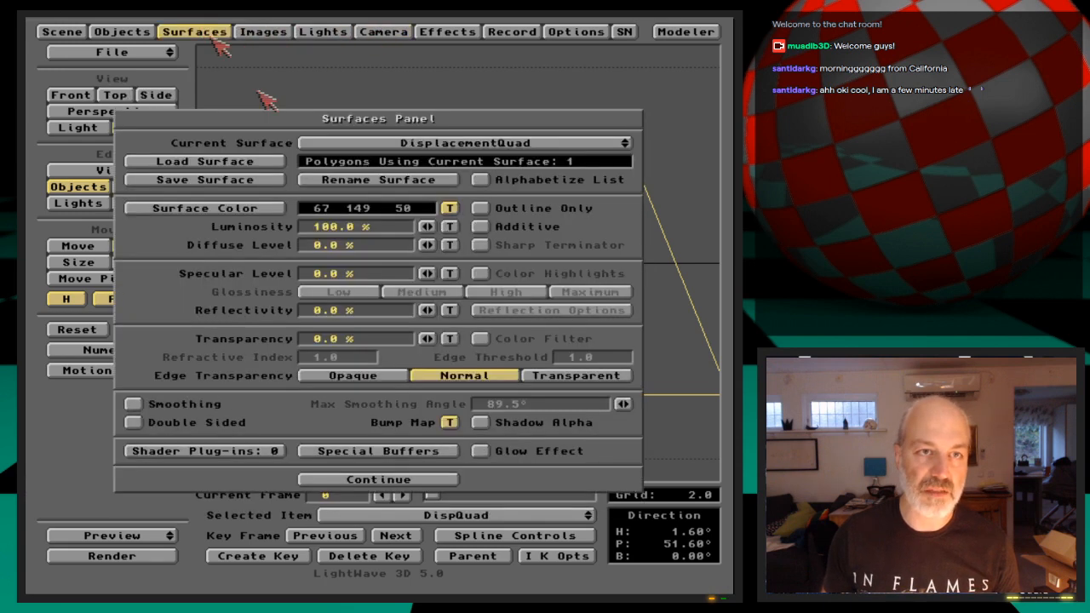
left_click(449, 423)
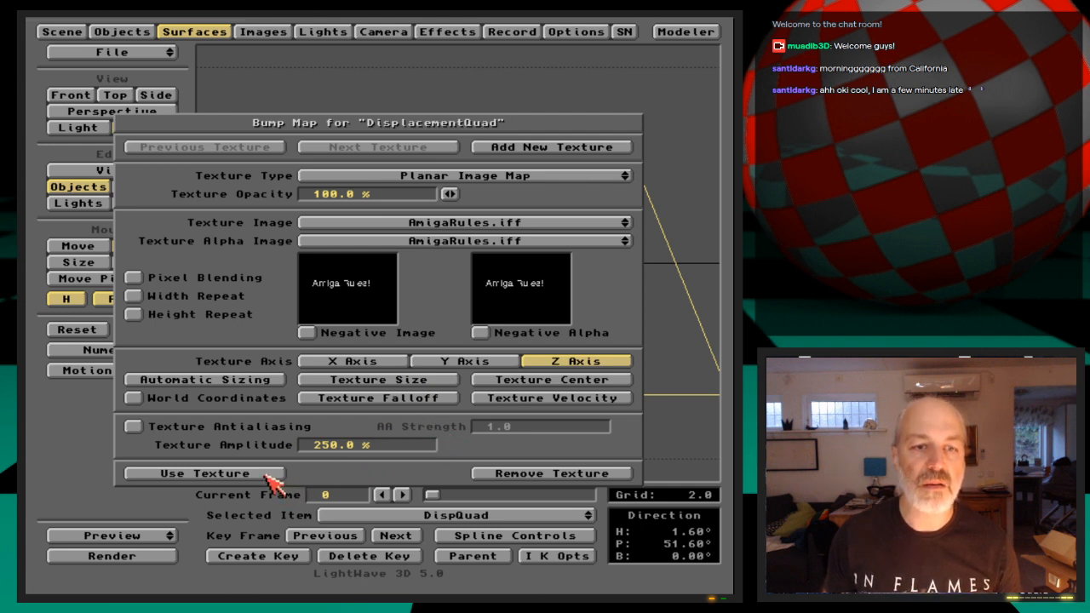
left_click(206, 474)
Clear all lights in the scene and render a test frame
left_click(328, 33)
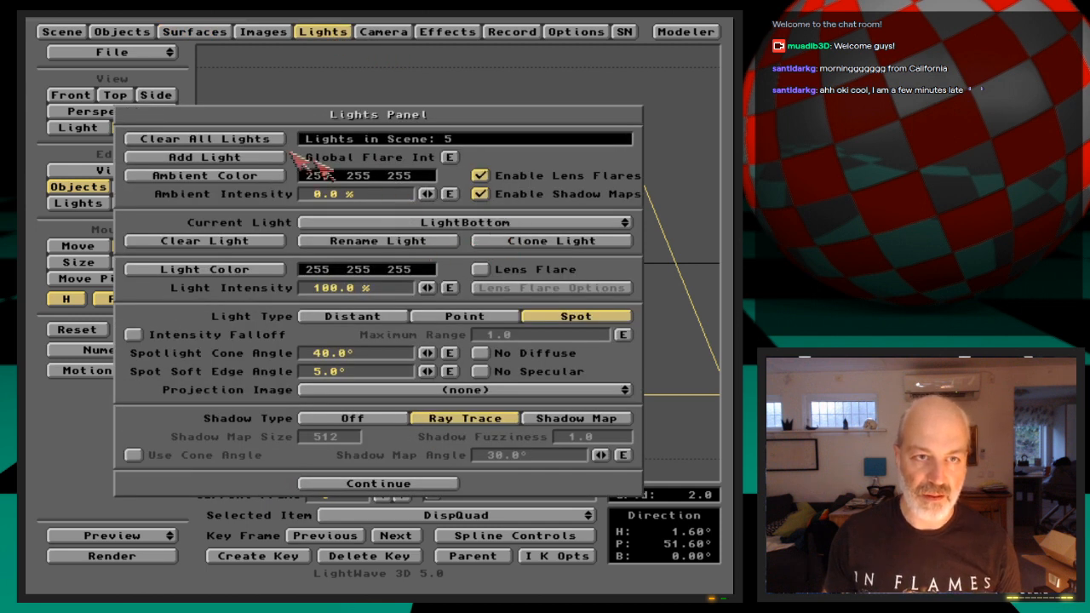
left_click(264, 141)
left_click(286, 324)
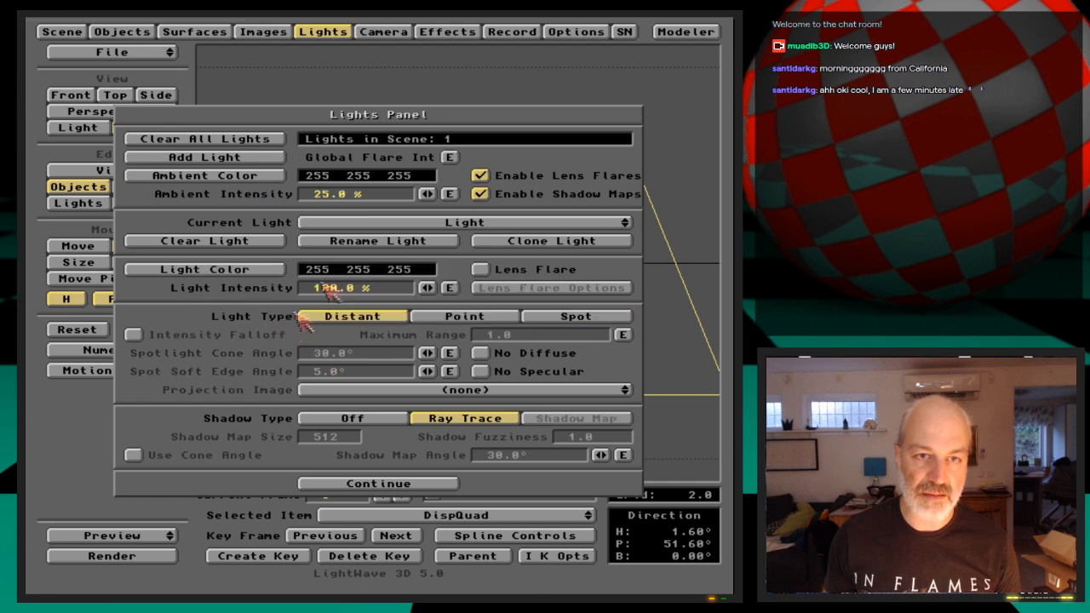
left_click(322, 33)
key("F9")
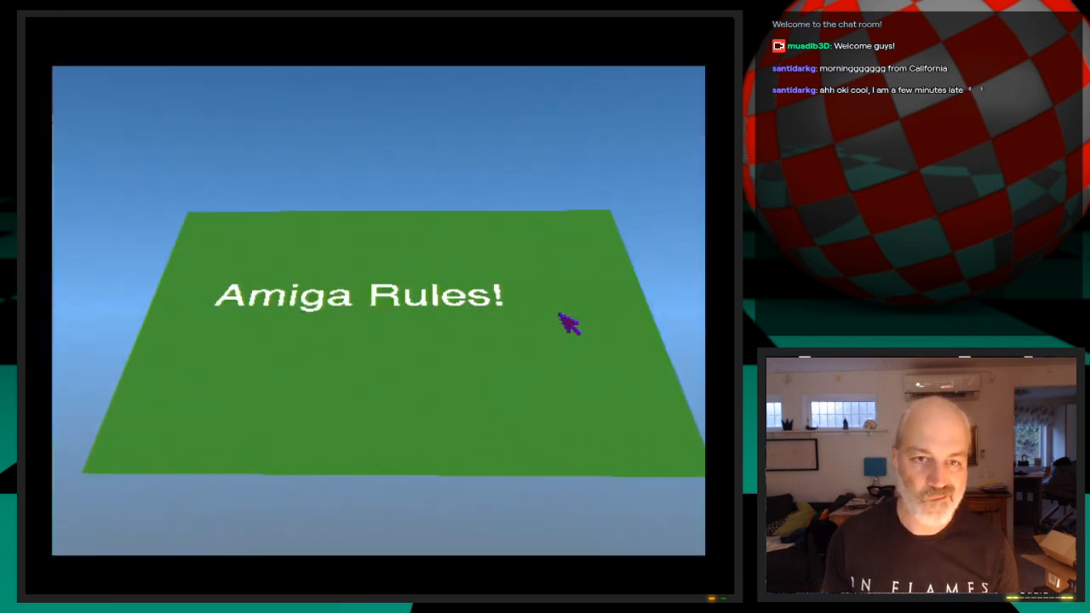
left_click(569, 323)
Set the alpha image of the DisplacementQuad bump map to none and render a test frame
left_click(223, 31)
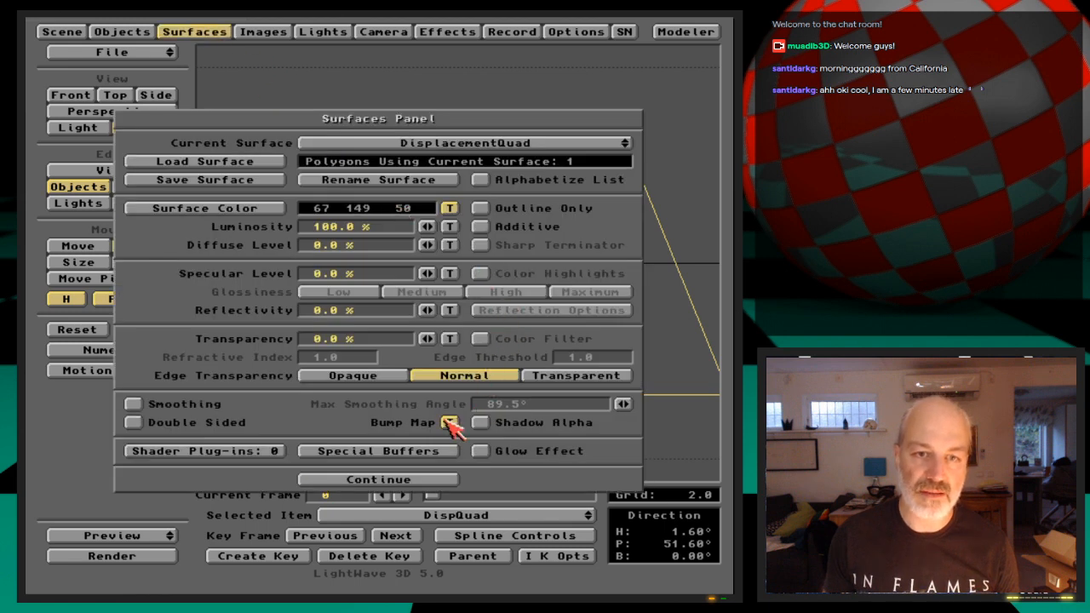
left_click(449, 423)
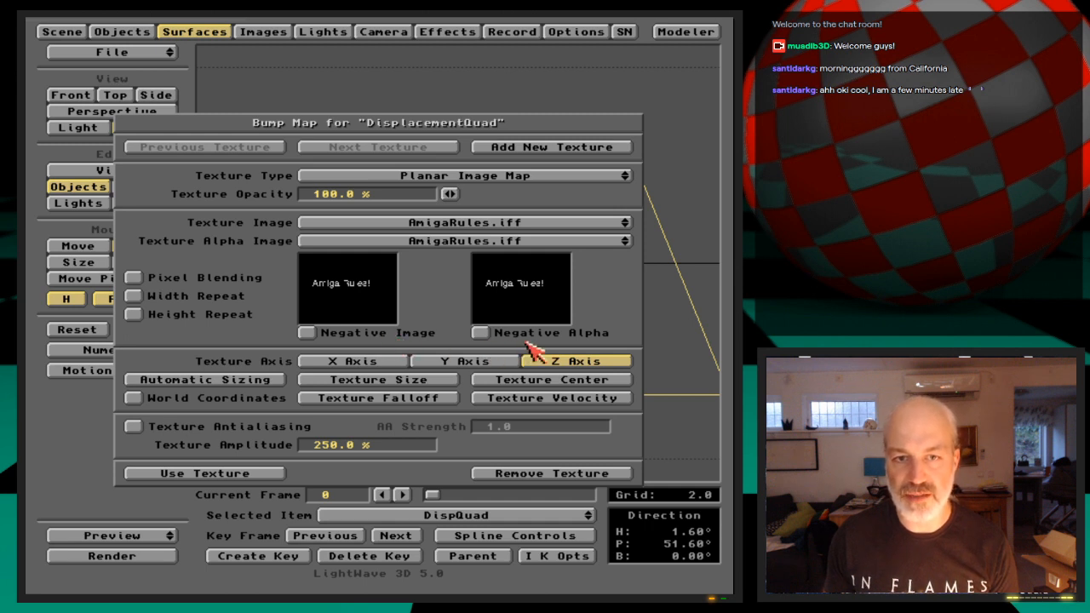
left_click_drag(511, 242, 515, 240)
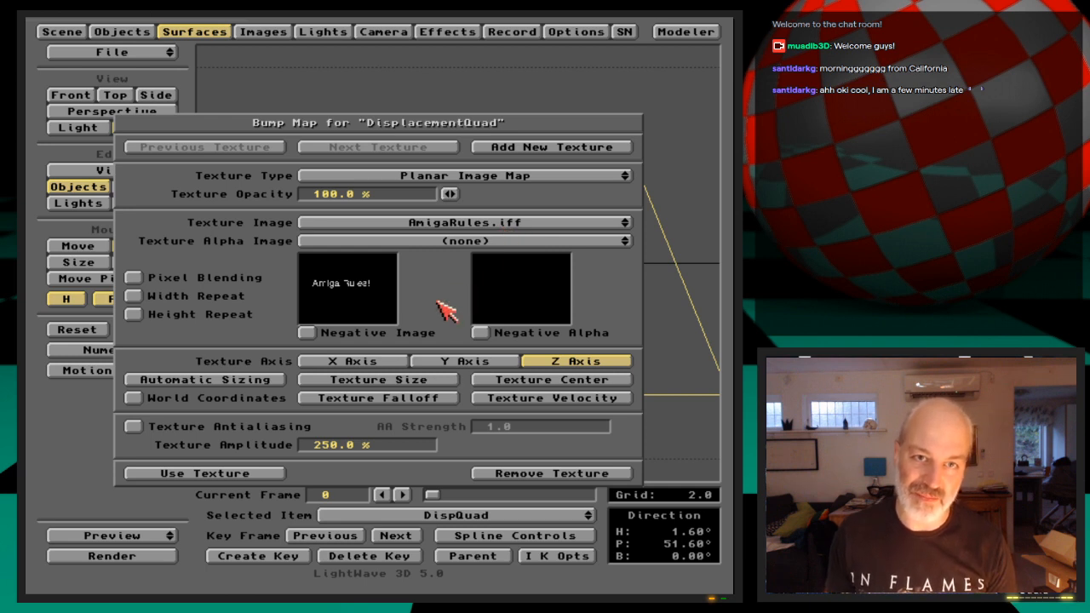
key("F9")
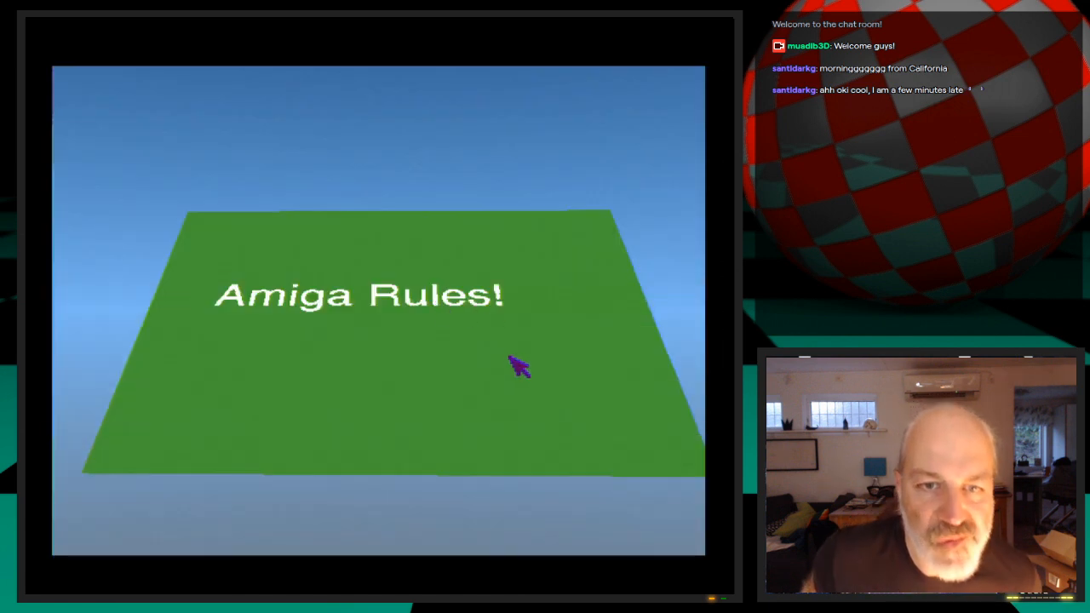
left_click(509, 356)
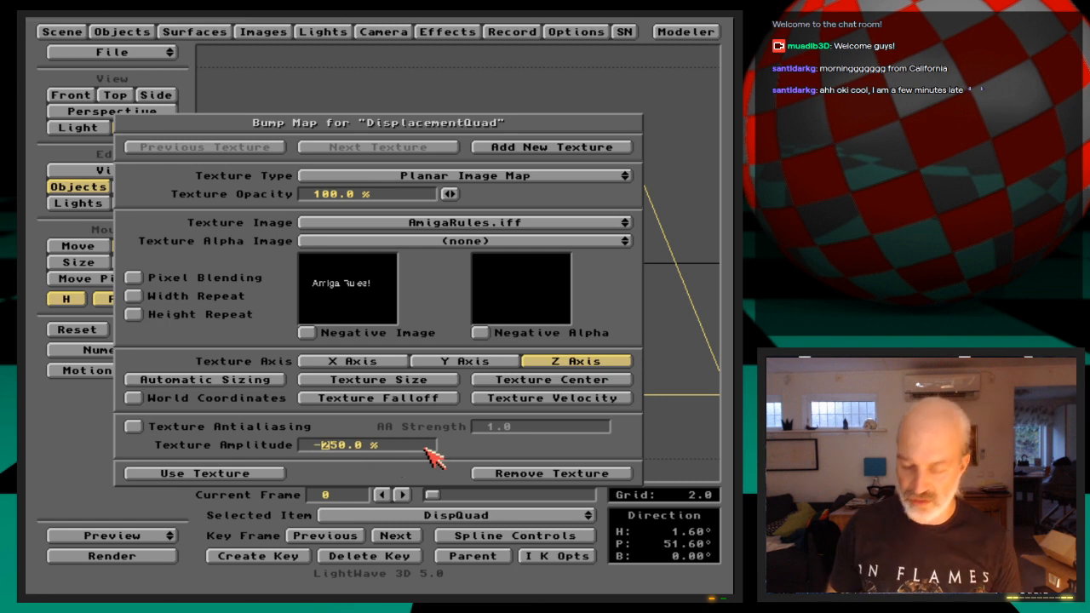
Try a texture amplitude of -250% for the bump map with a test render
key("F9")
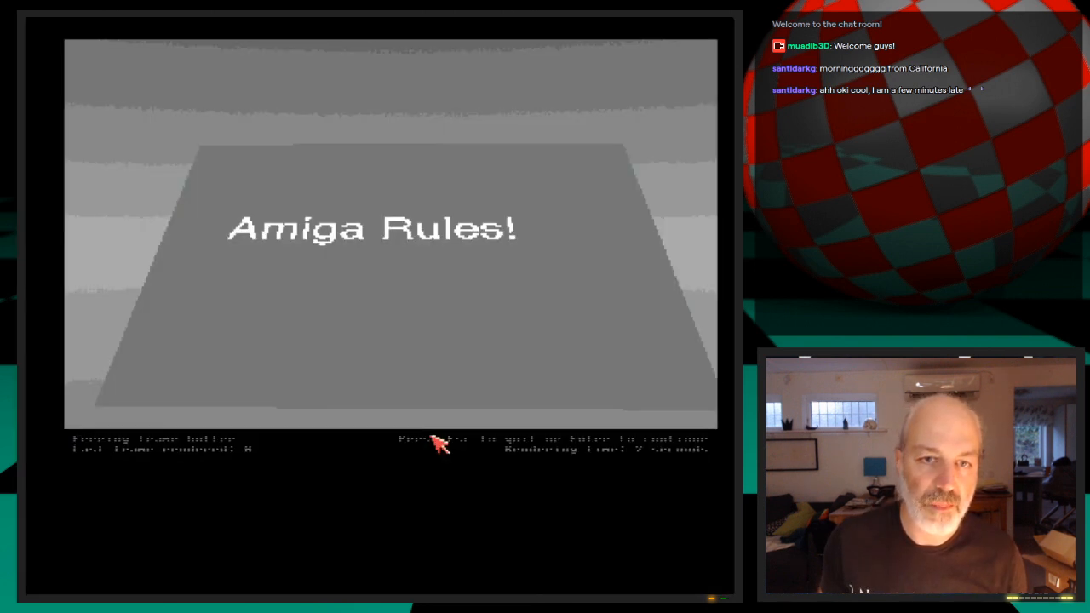
left_click(435, 442)
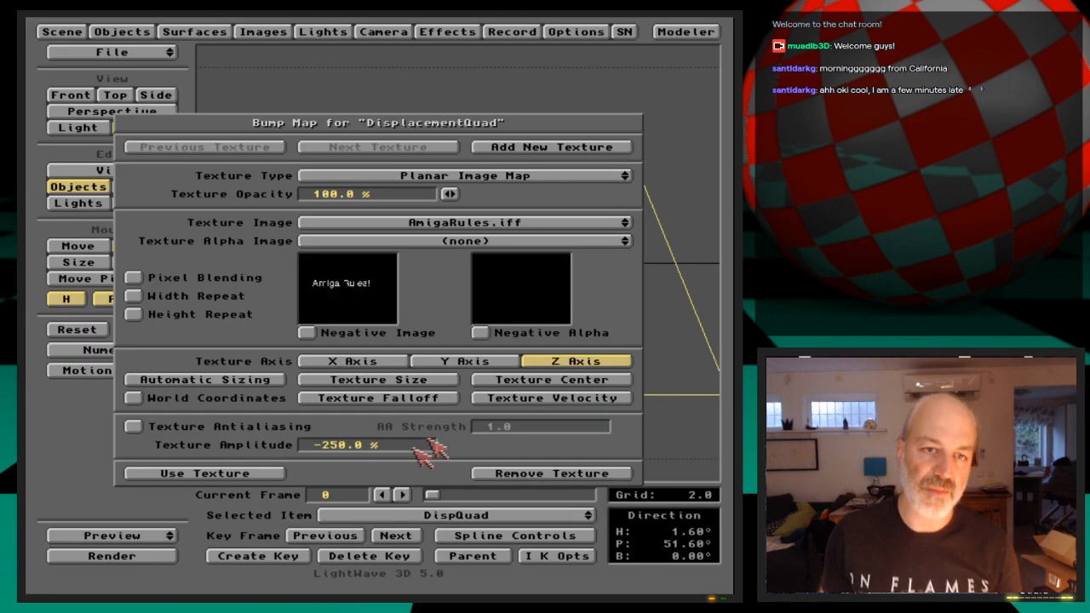
left_click(274, 471)
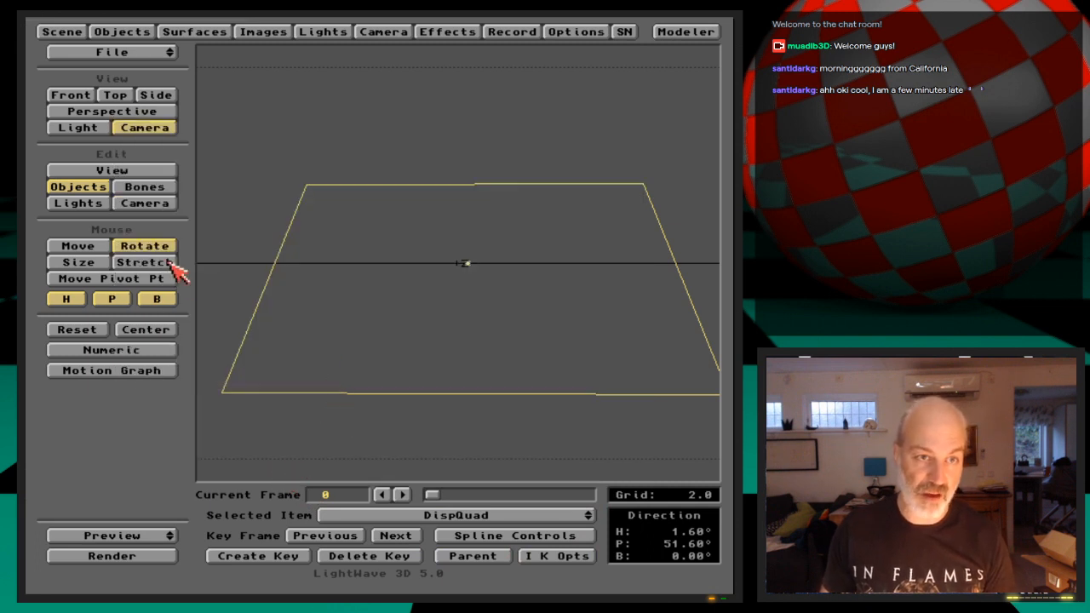
Move the camera closer to the quad, to about X -0.32 and Z -3.38, and render a test frame
left_click(165, 207)
left_click(112, 299)
left_click(66, 299)
left_click_drag(262, 329, 298, 213)
key("F9")
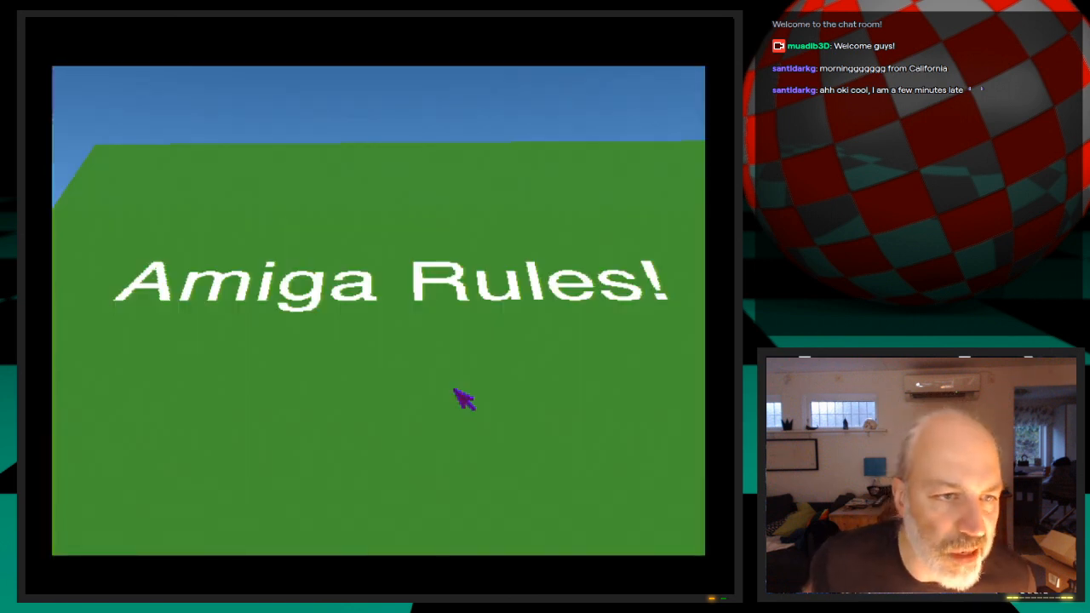
left_click(464, 400)
Redo the automatic sizing of the DisplacementQuad surface's bump map
left_click(225, 34)
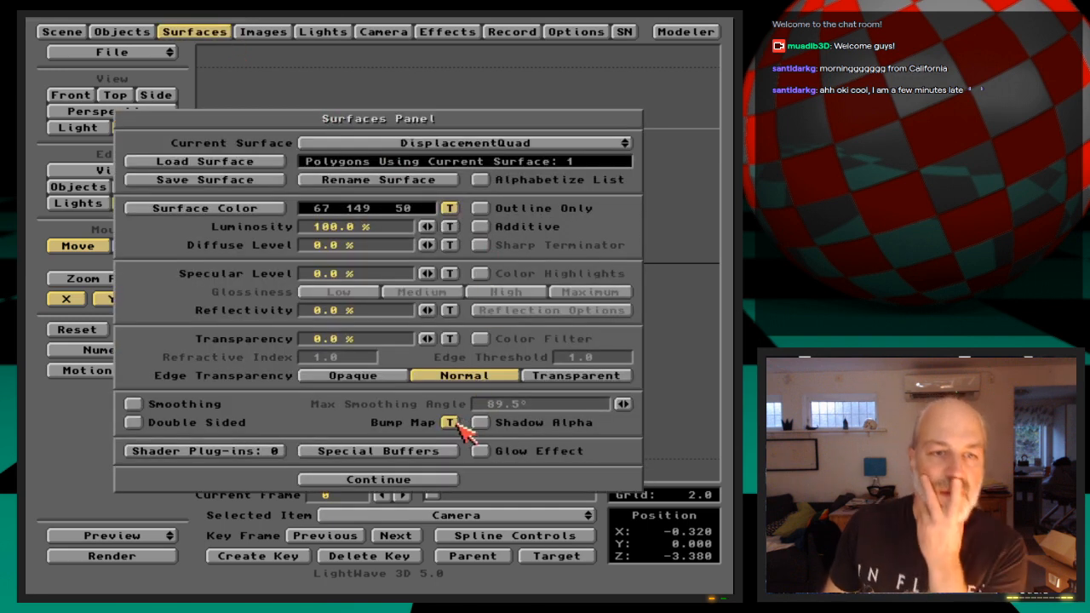
left_click(452, 423)
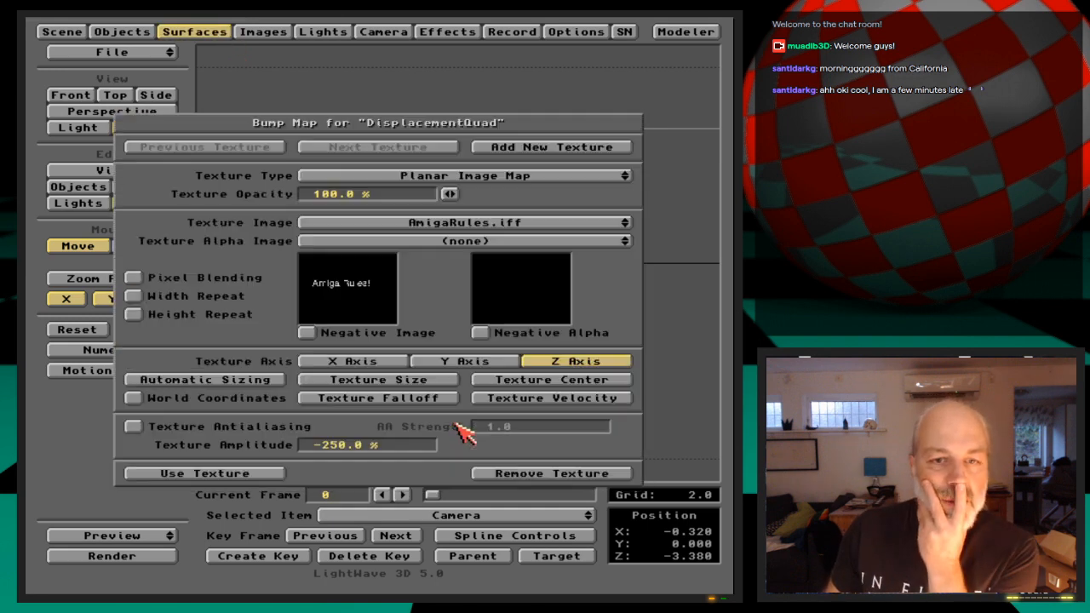
left_click(273, 379)
left_click(203, 335)
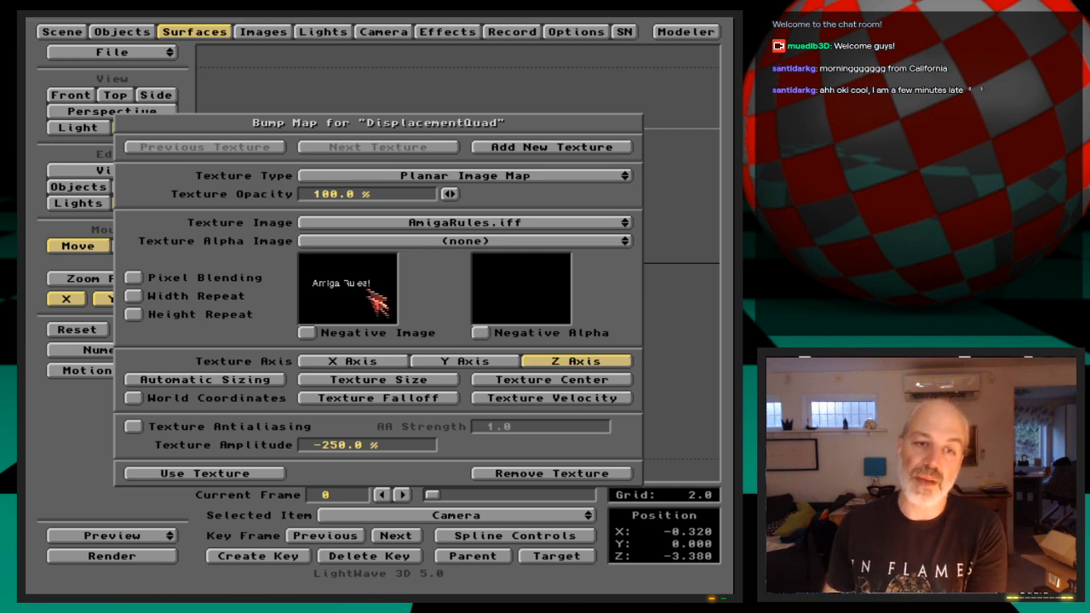
Set the bump map's texture amplitude to 250%, check its texture size and render a test frame
left_click(331, 446)
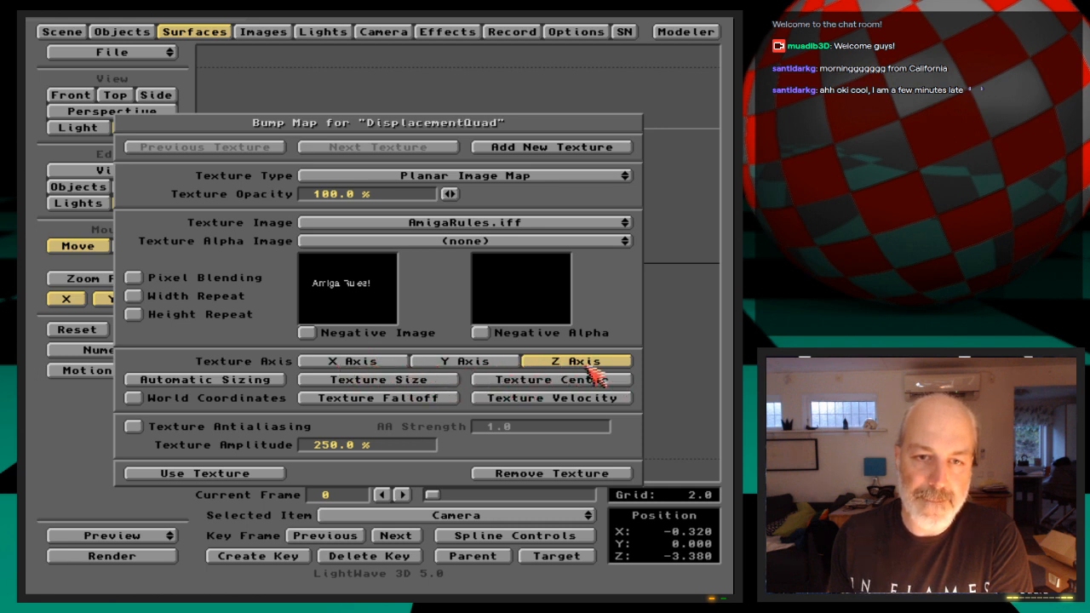
left_click(452, 381)
left_click(230, 346)
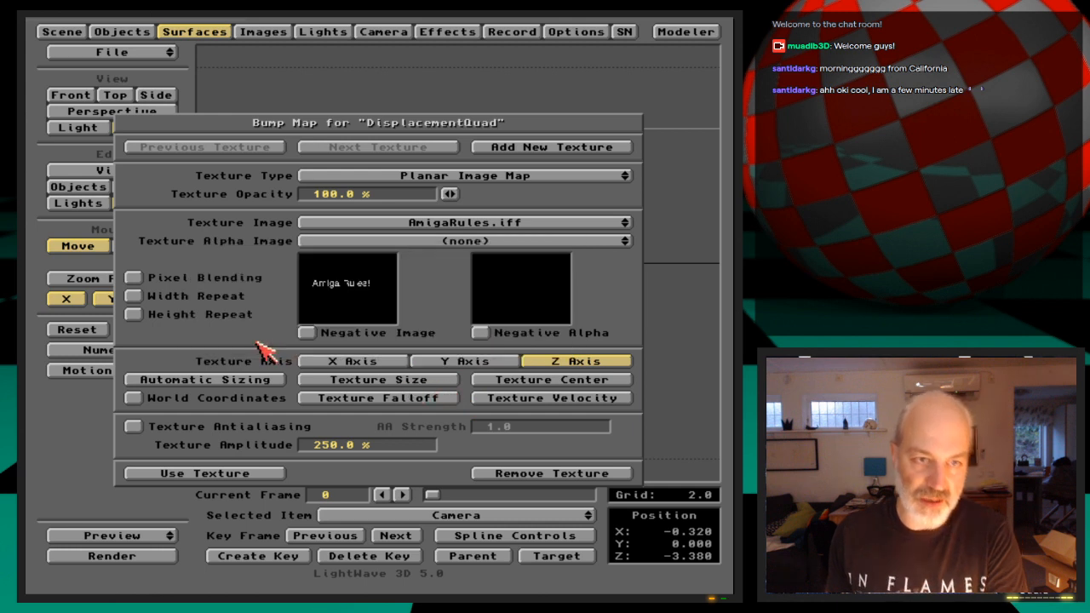
key("F9")
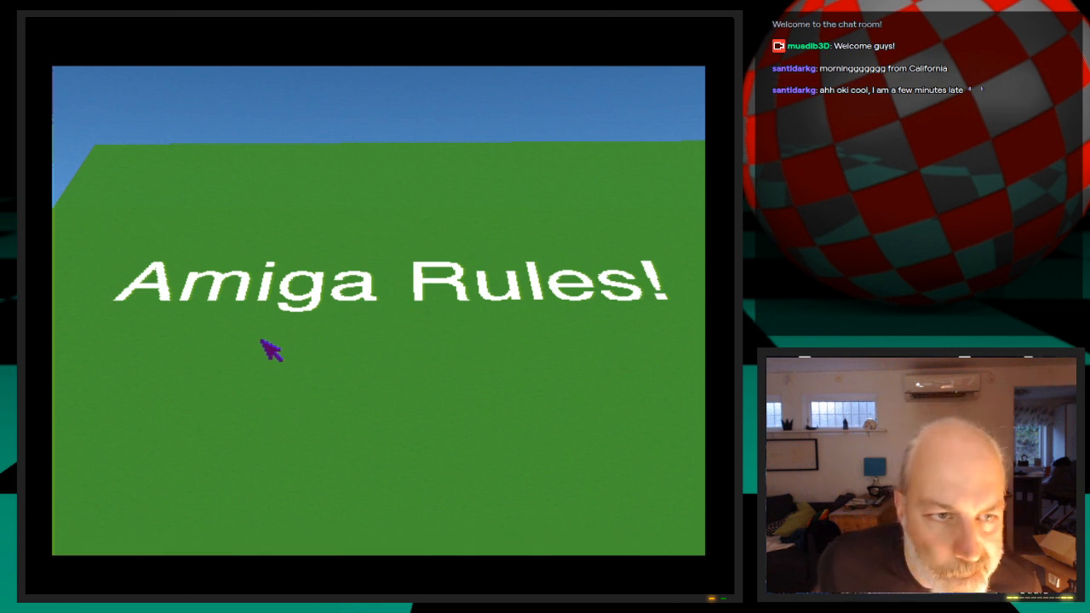
key("Escape")
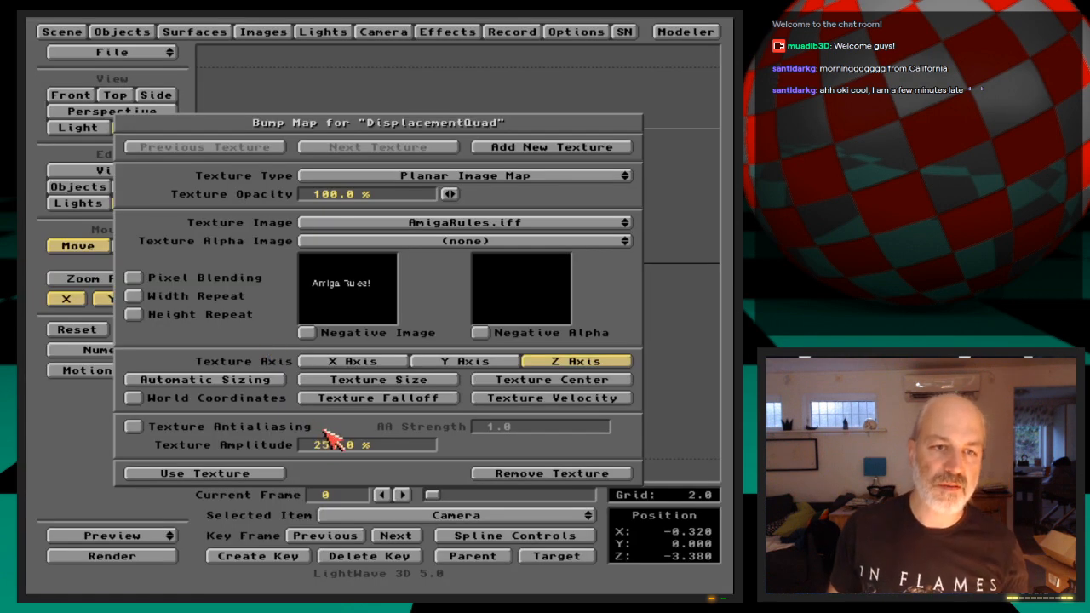
Turn on the bump map's pixel blending and texture antialiasing and render a test frame
left_click(244, 278)
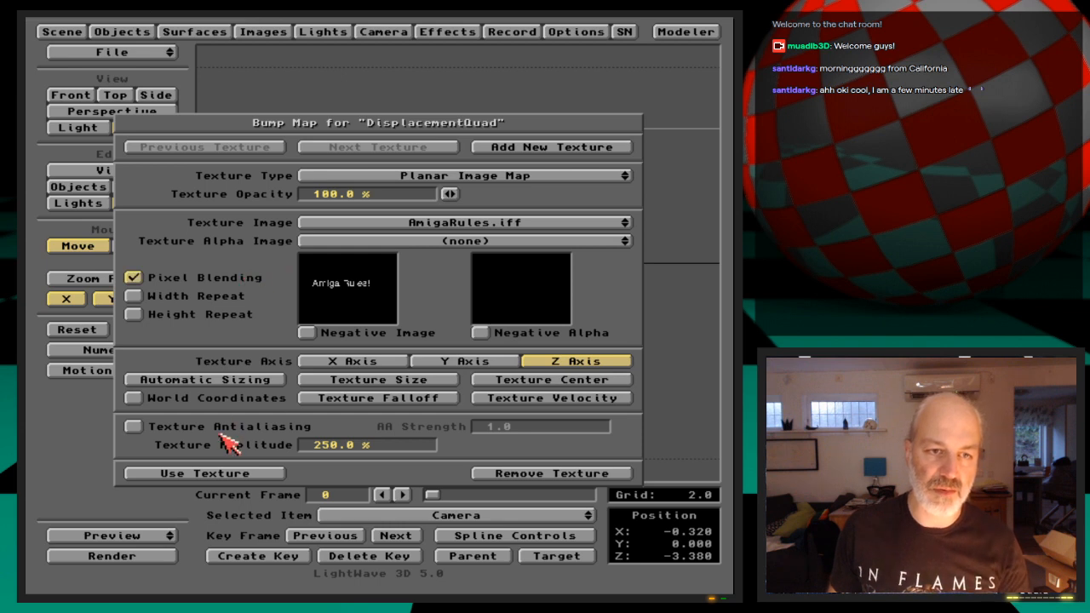
key("F9")
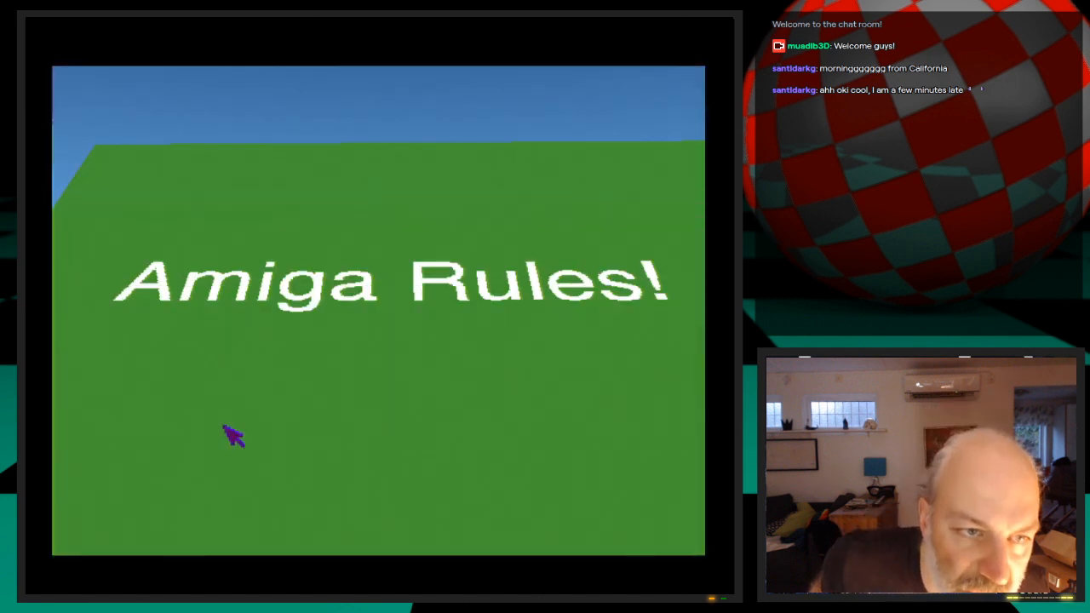
left_click(232, 435)
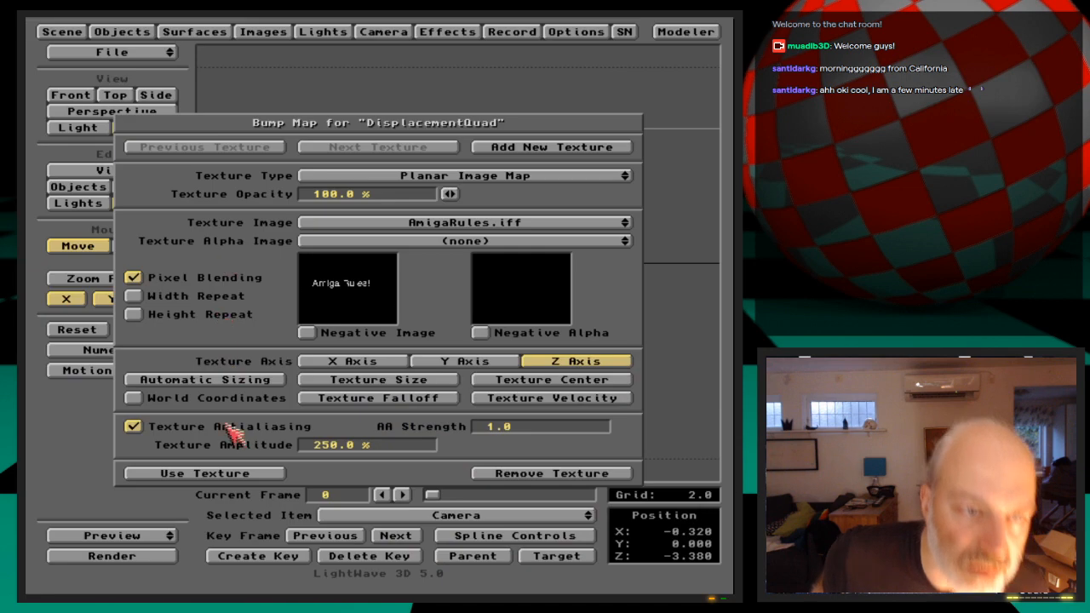
Use the negative of the bump map's texture image and render a test frame
left_click(196, 34)
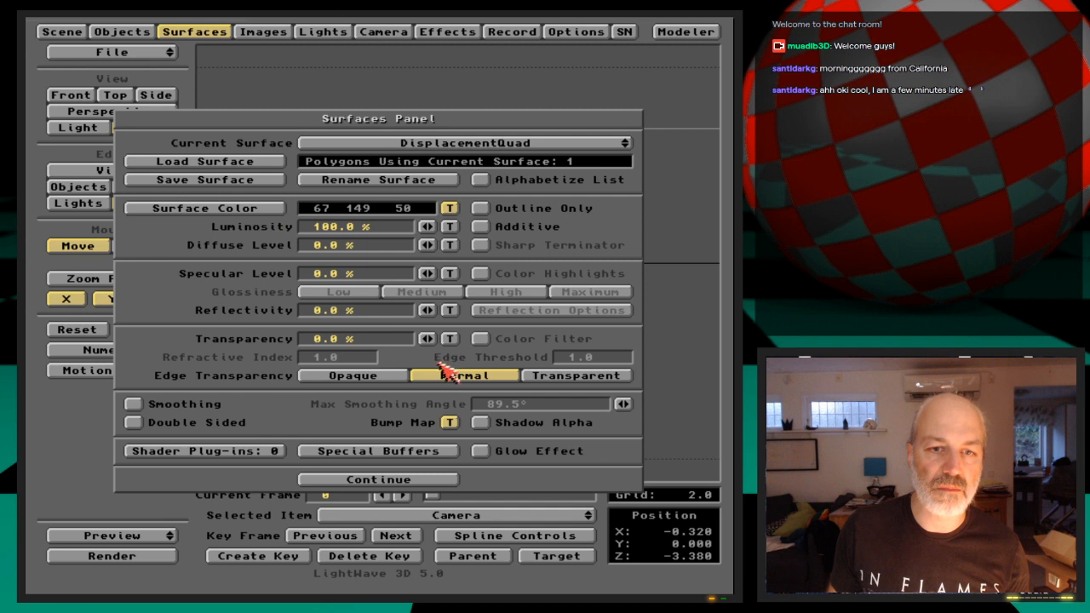
left_click(451, 423)
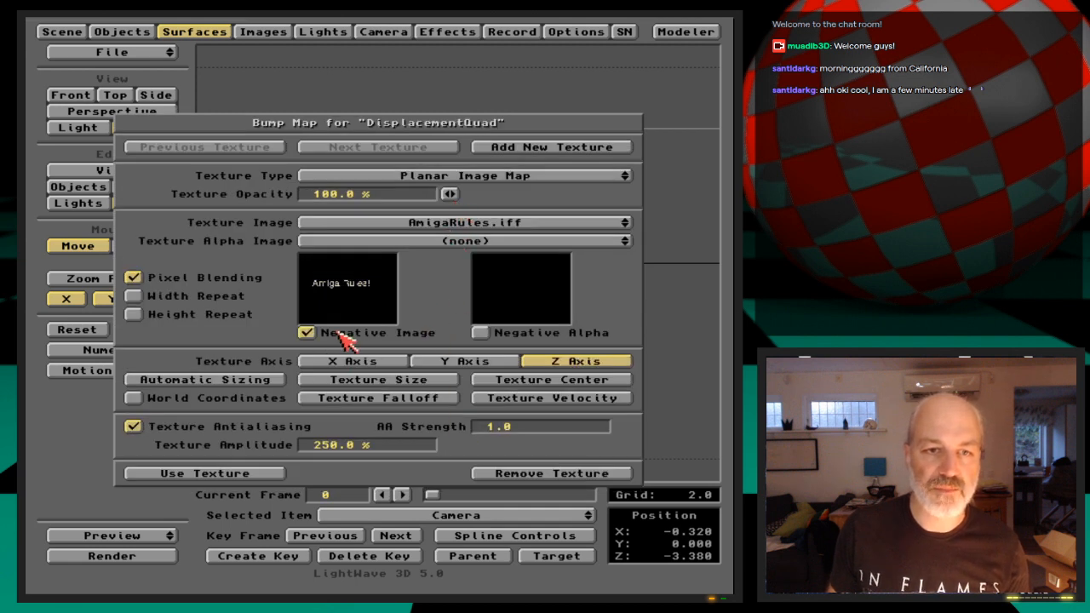
key("F9")
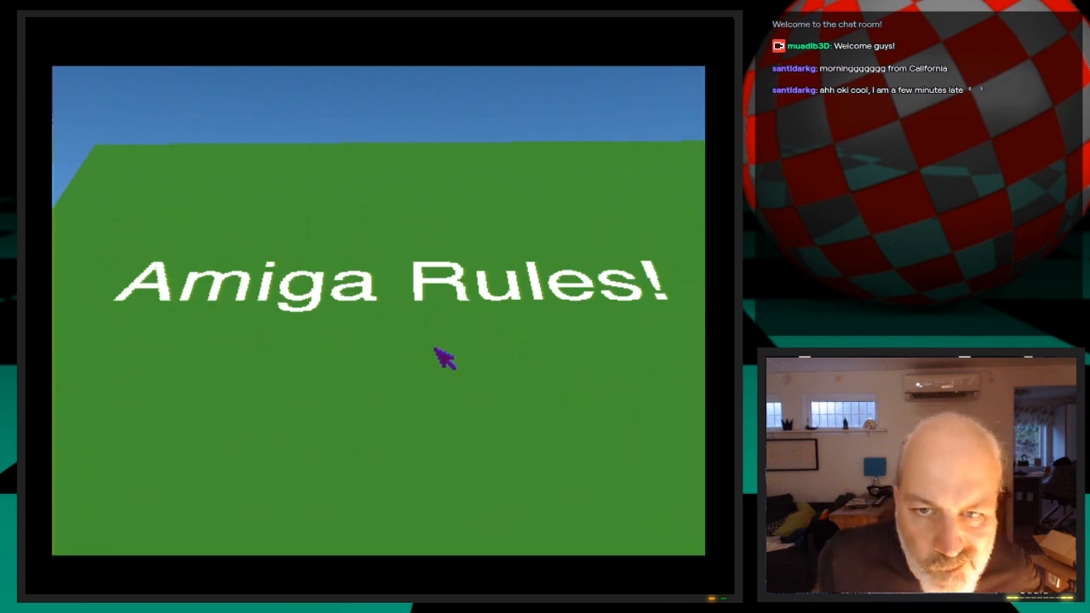
left_click(445, 359)
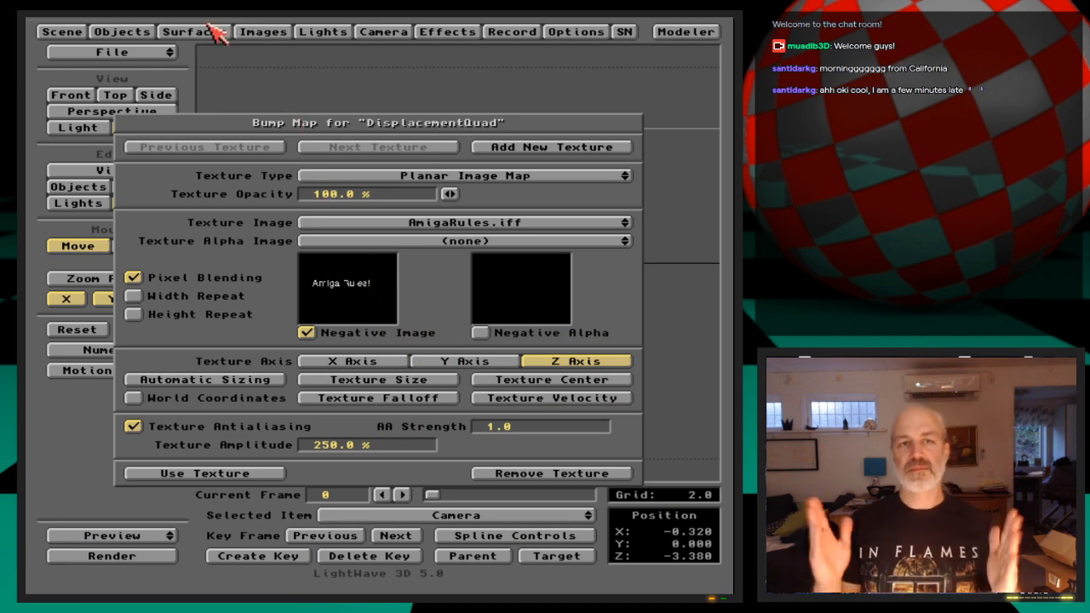
Set the DisplacementQuad surface's diffuse level to 100% and luminosity to 0%, rendering a test frame after each change
left_click(277, 473)
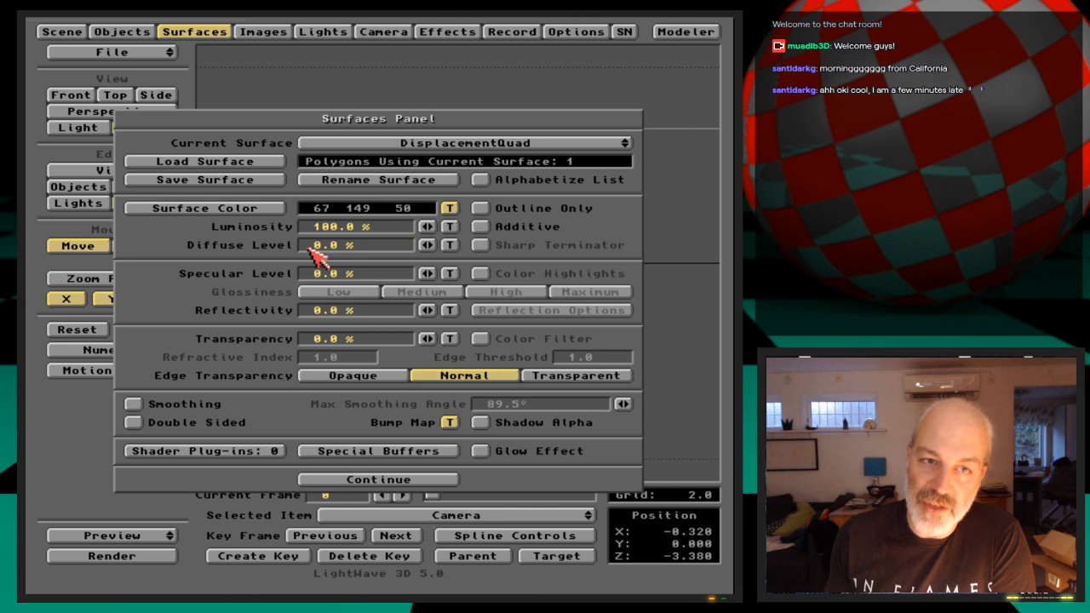
left_click_drag(428, 247, 448, 247)
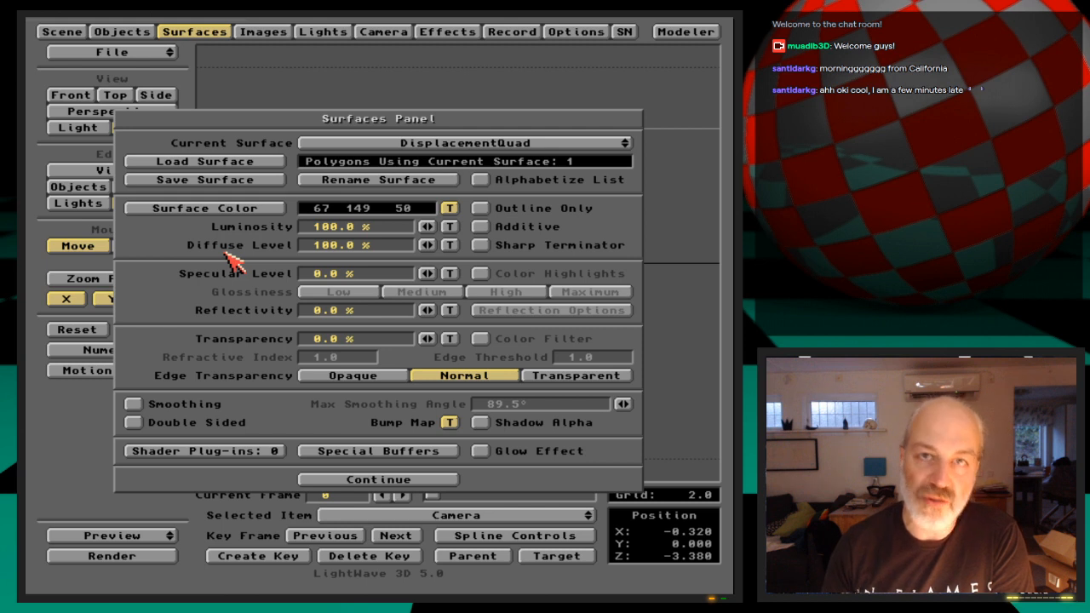
key("F9")
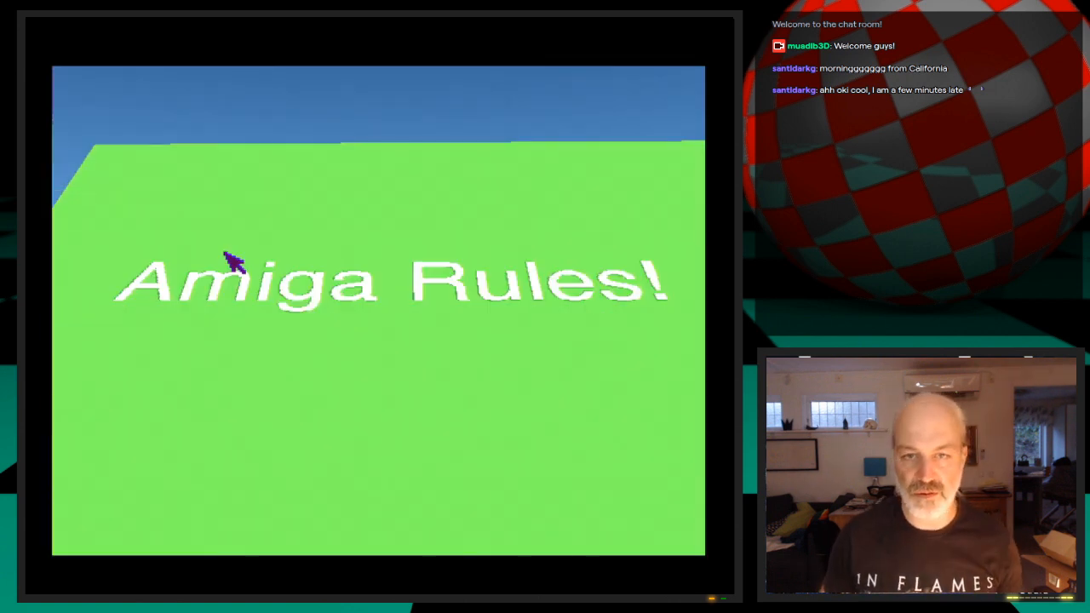
left_click(232, 262)
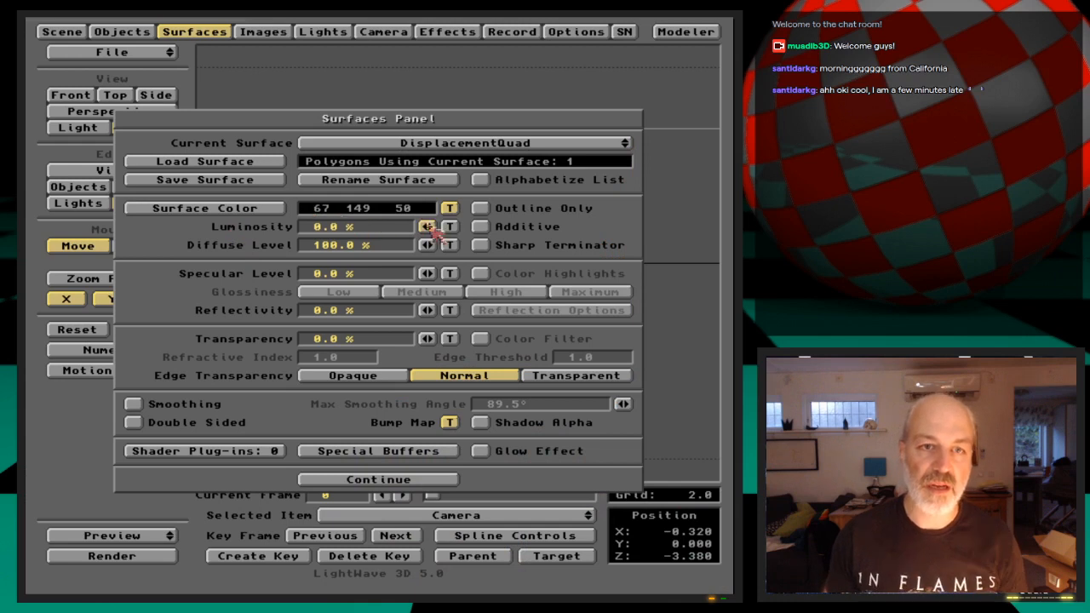
key("F9")
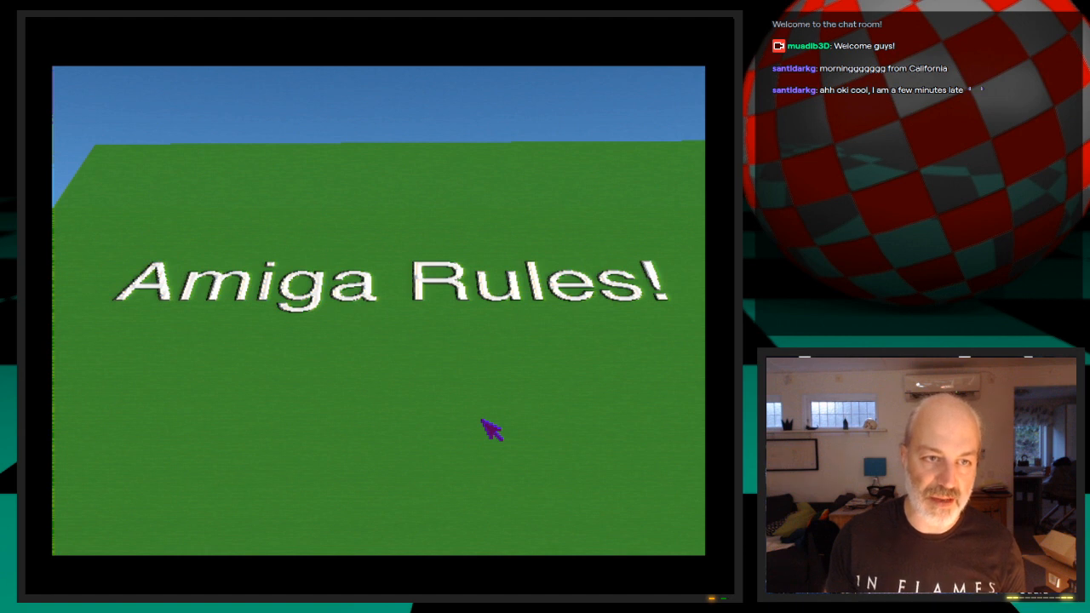
left_click(482, 421)
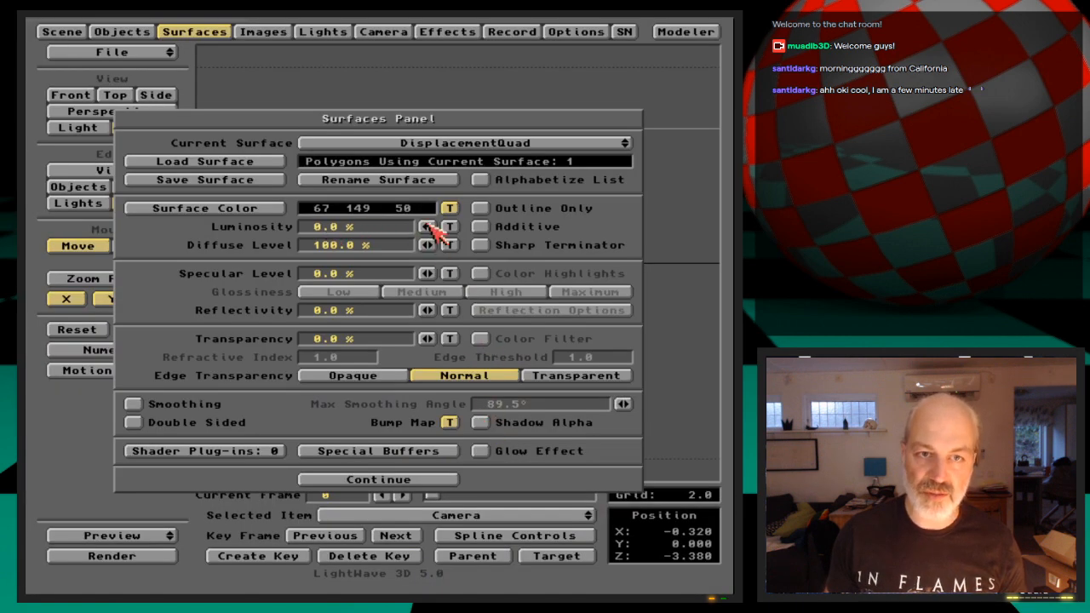
Set the DisplacementQuad bump map's texture amplitude to -250% and render a test frame
left_click(449, 423)
left_click(316, 445)
type("250")
key("Return")
type("-")
key("Return")
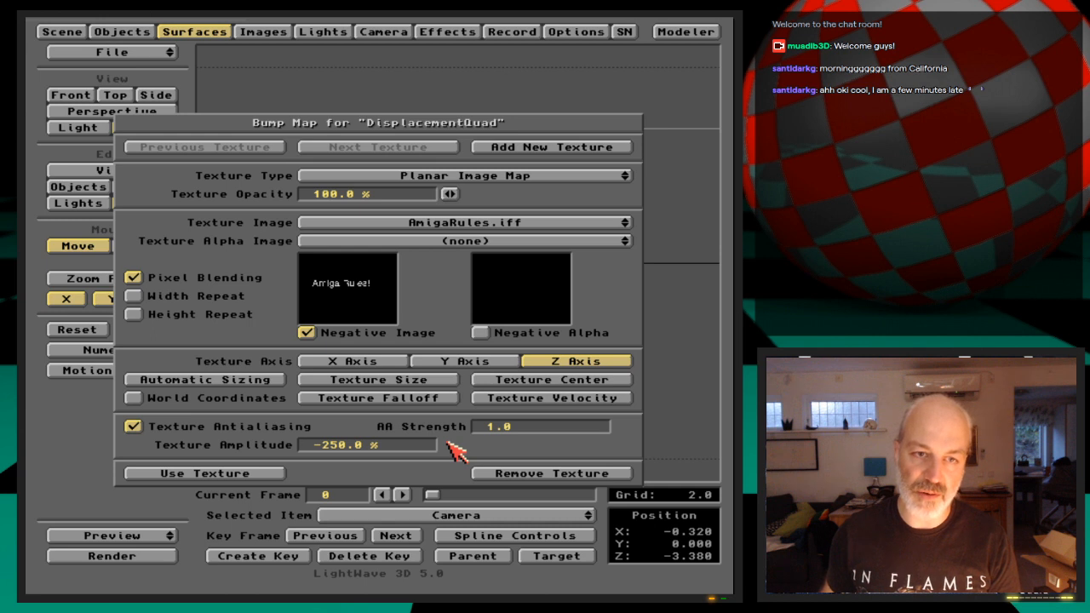
key("F9")
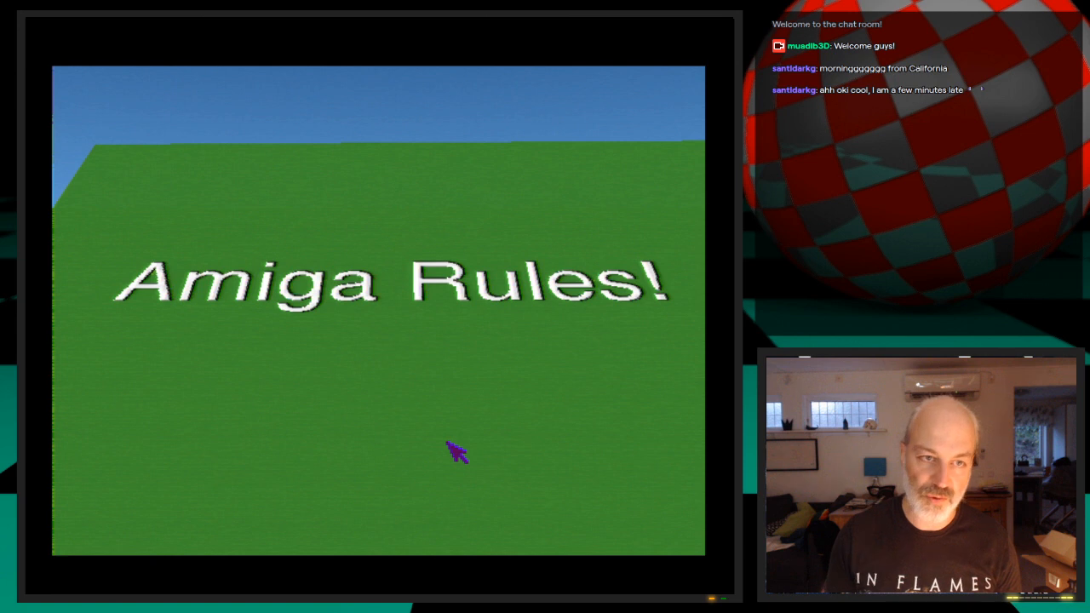
left_click(445, 441)
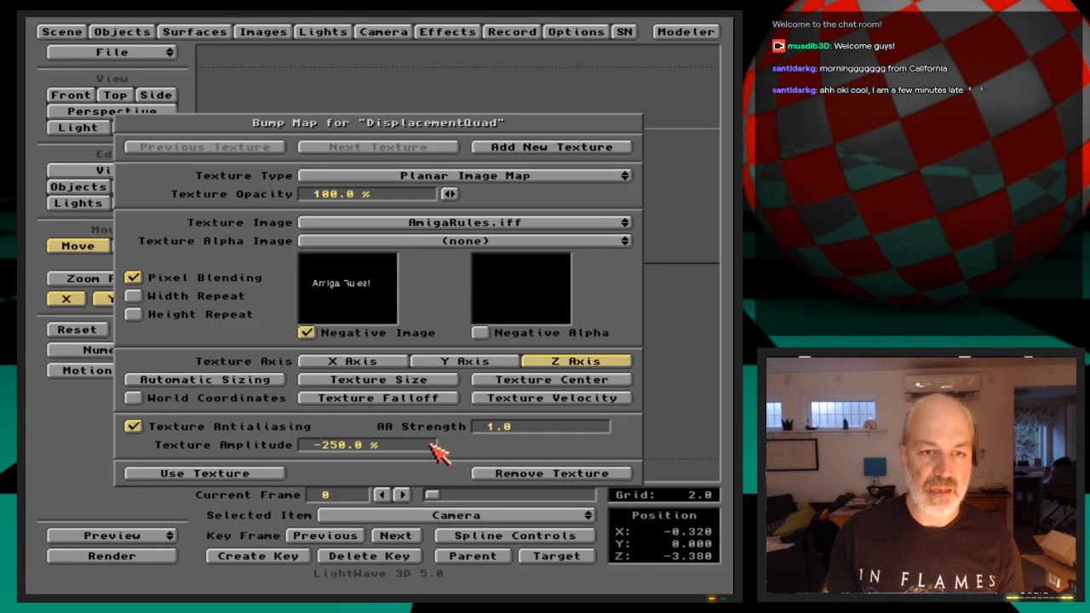
Remove the bump map texture from the DisplacementQuad surface and leave the surface settings
left_click(492, 475)
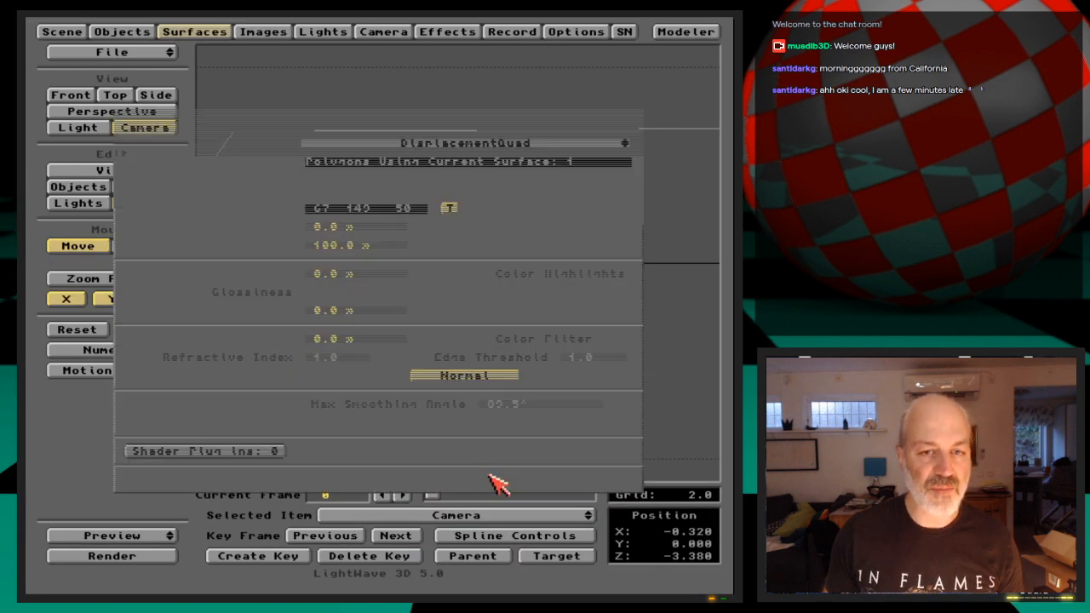
left_click(439, 481)
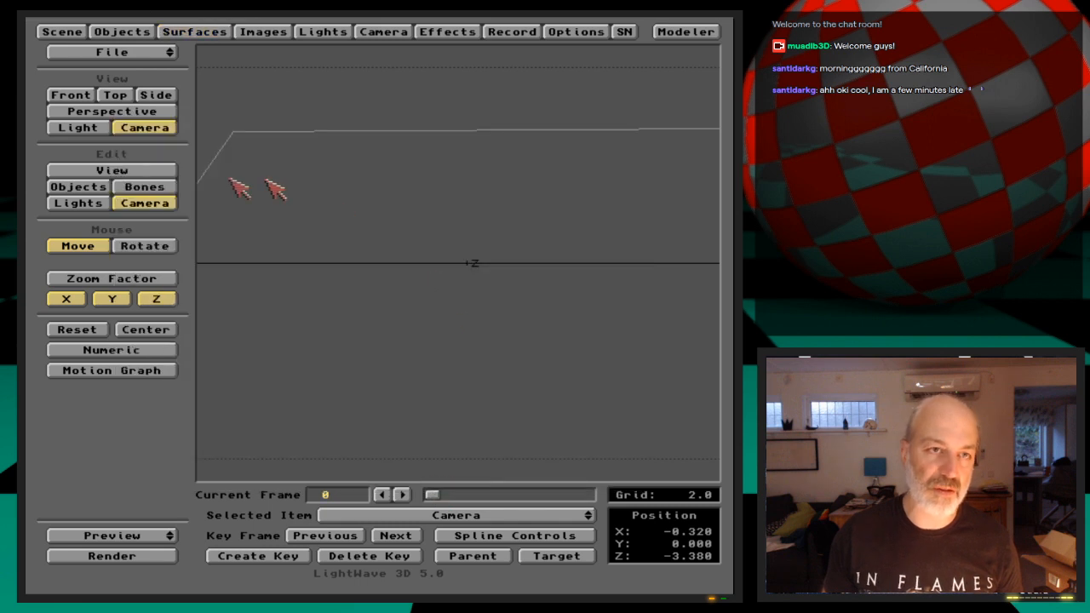
Give the DispQuad object a planar image displacement map that uses AmigaRules.iff as its texture image
left_click(140, 32)
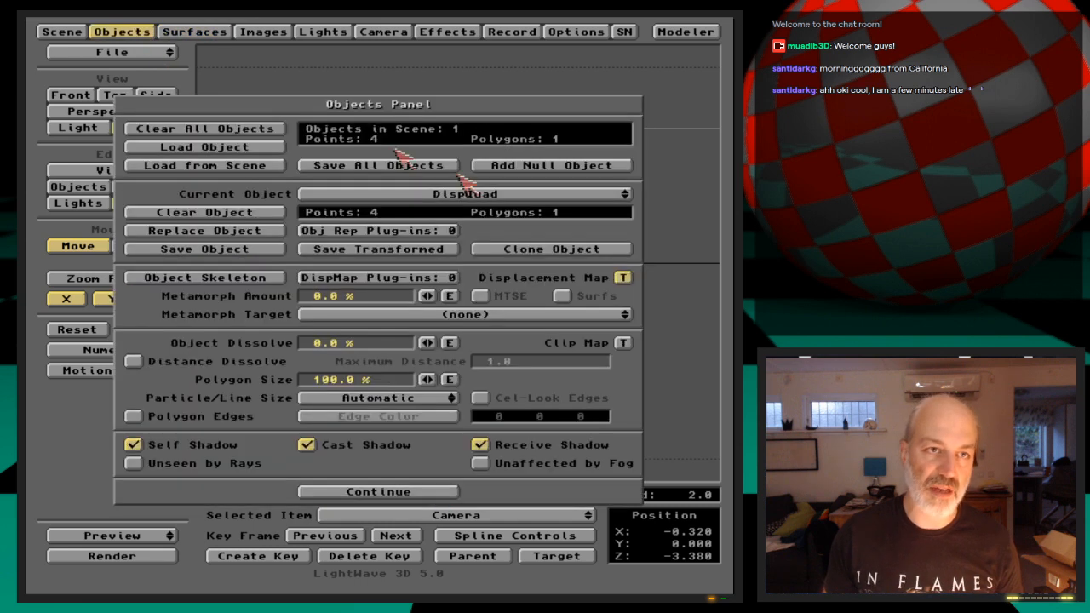
left_click(623, 278)
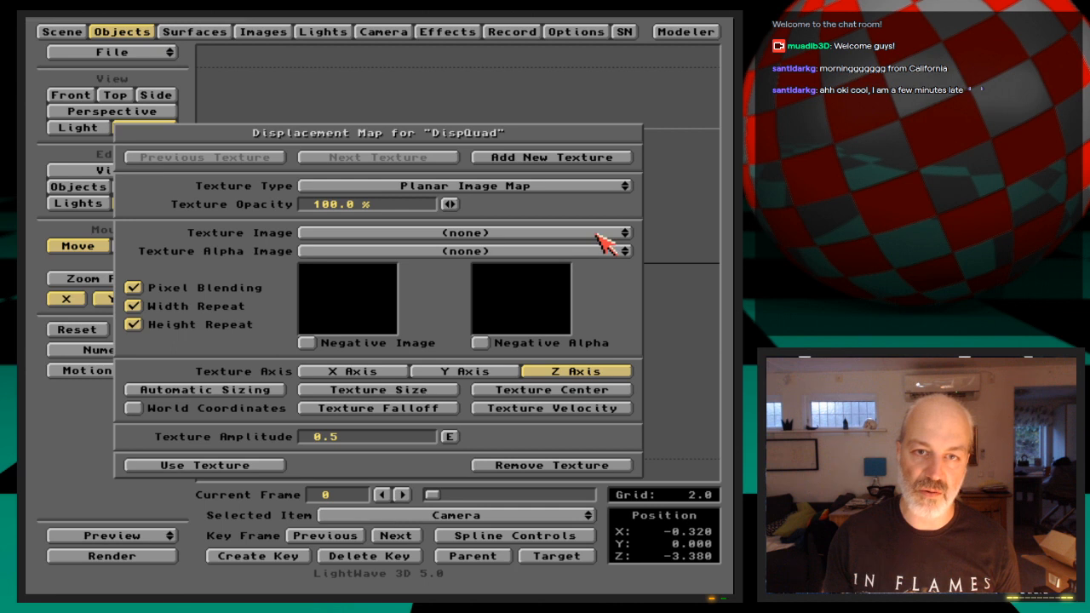
left_click(606, 237)
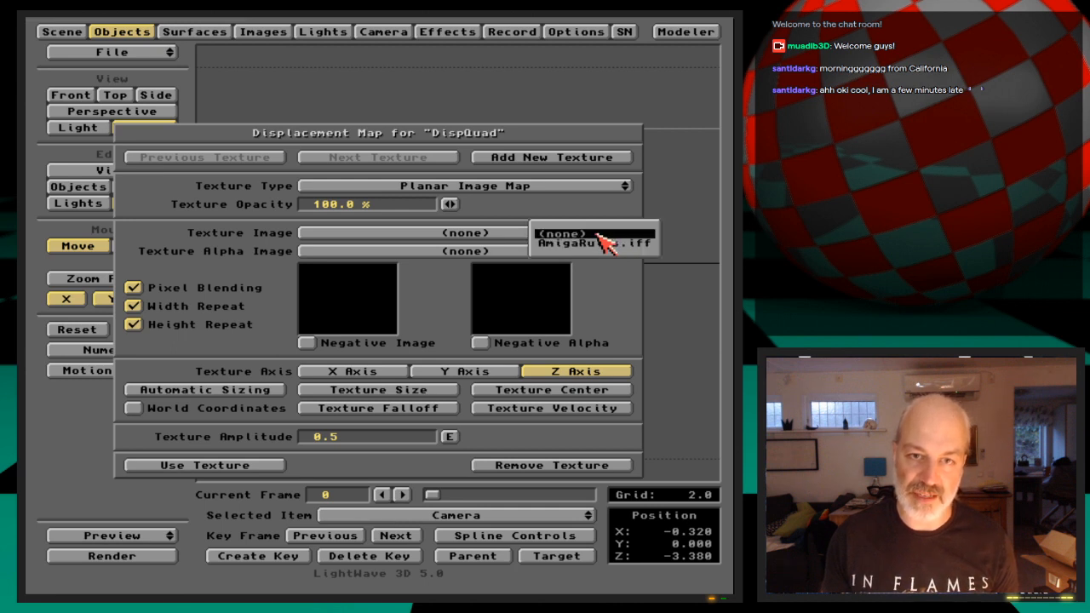
left_click(319, 158)
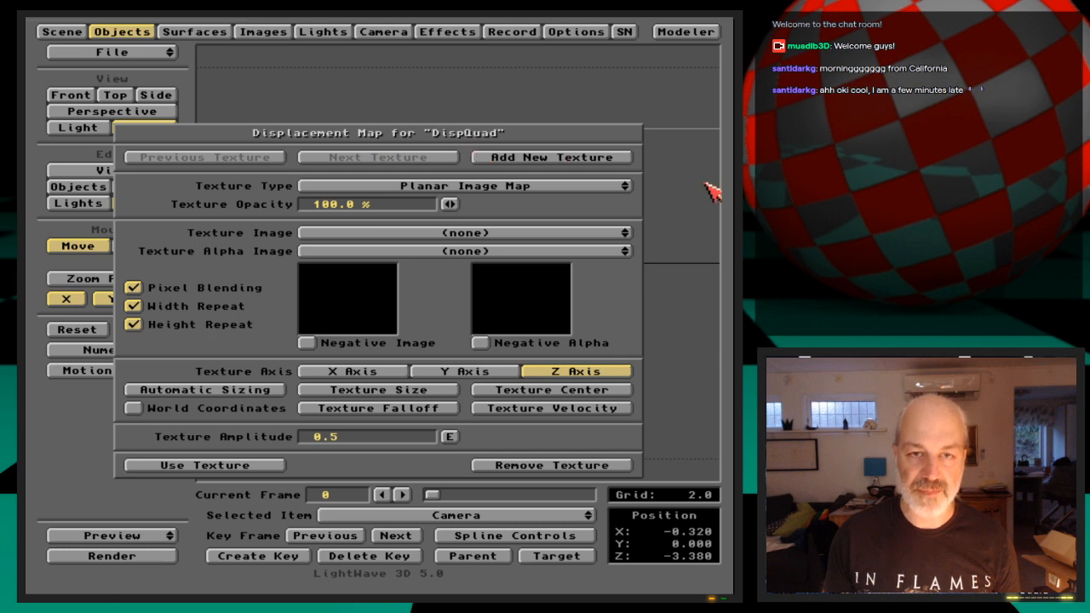
left_click(550, 236)
left_click(579, 241)
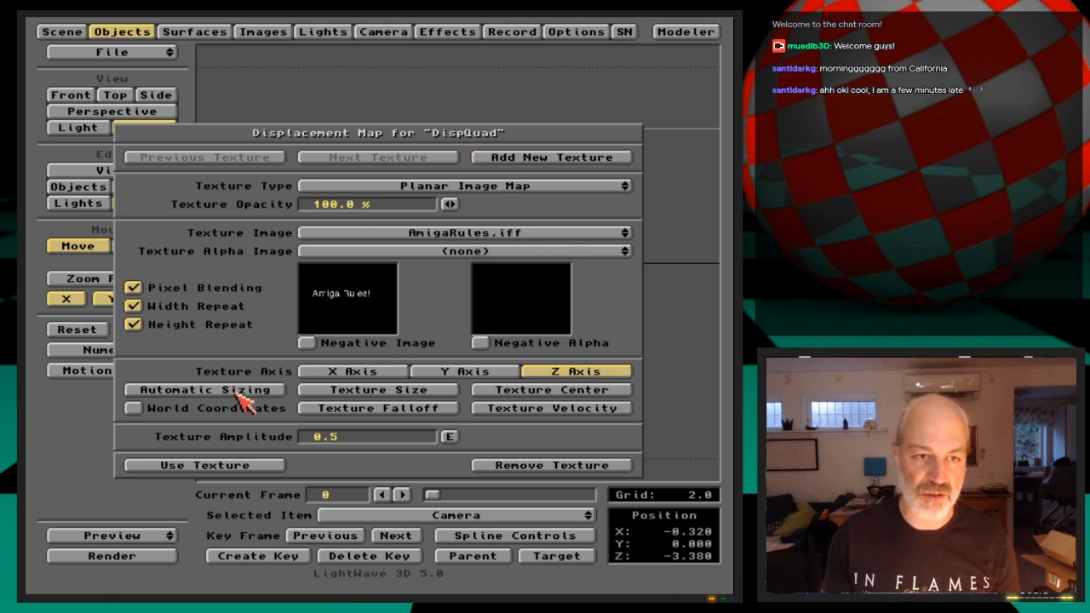
Size DispQuad's displacement map automatically, apply it and render a test frame
left_click(244, 390)
left_click(205, 334)
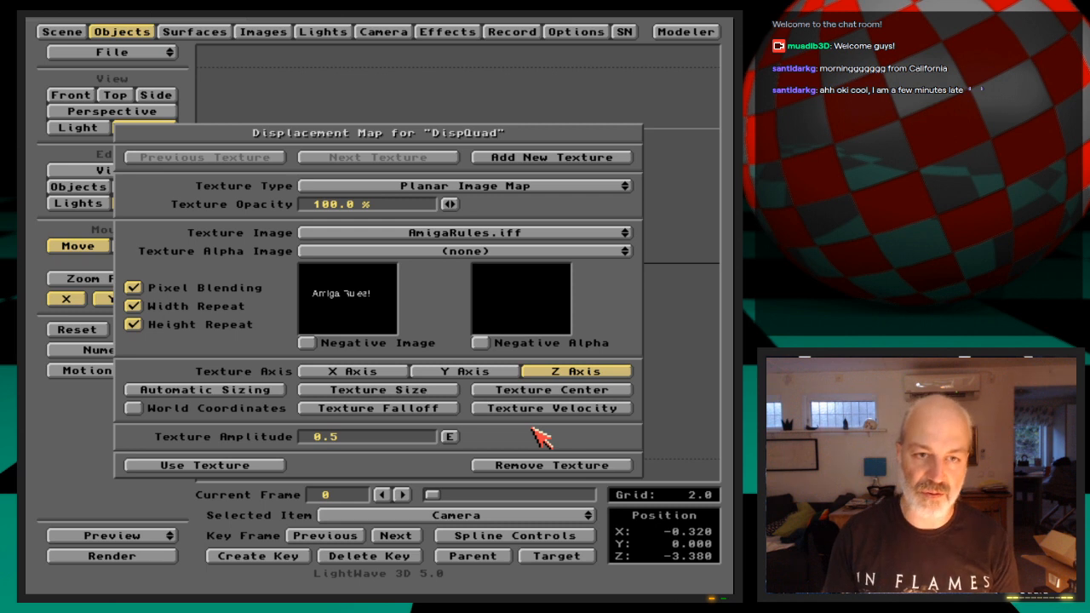
key("Return")
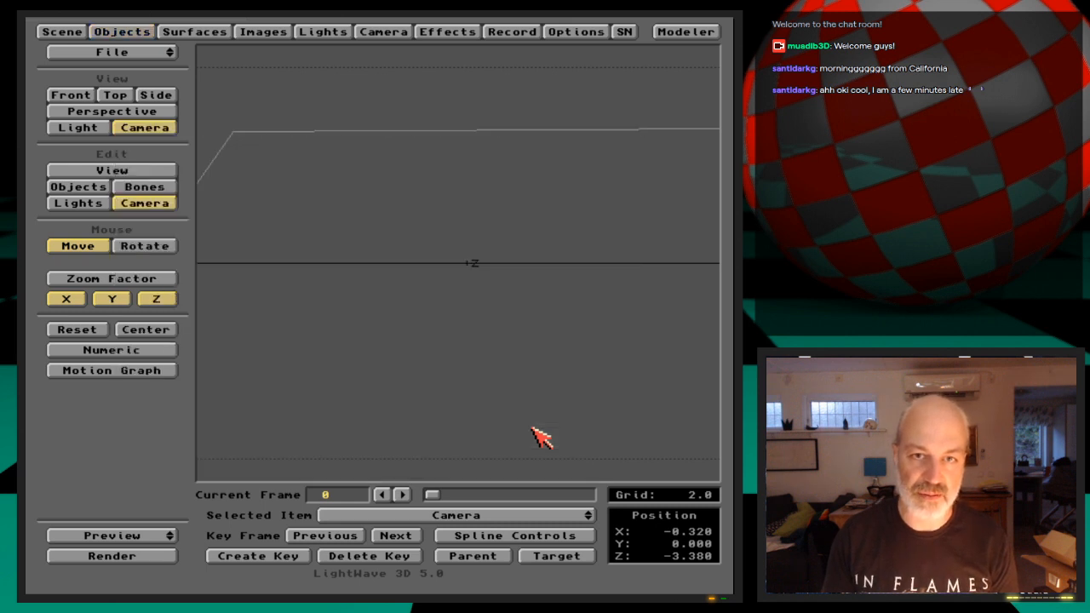
key("F9")
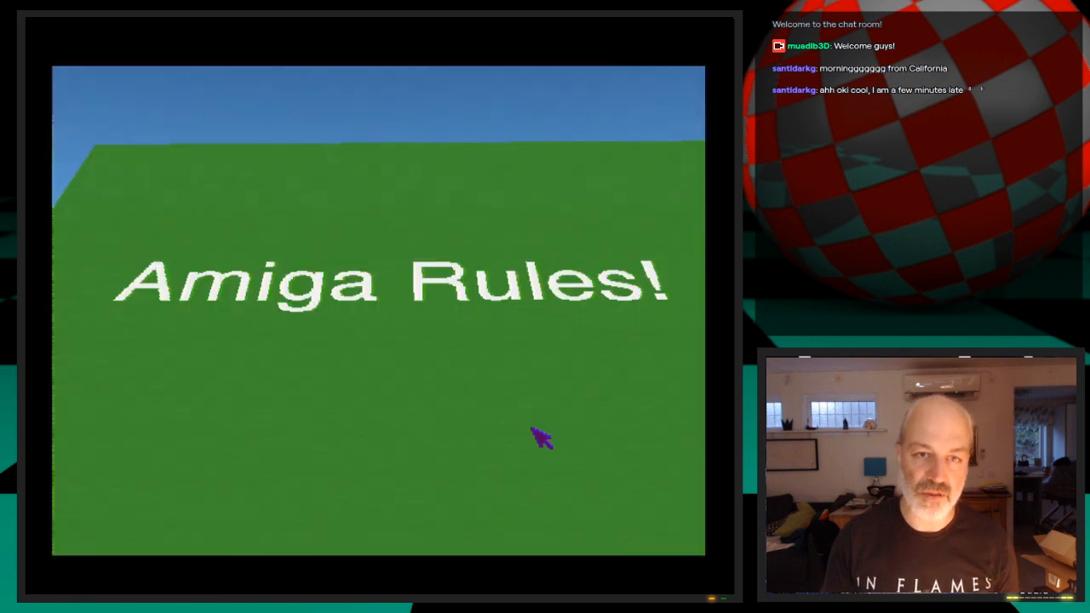
key("Escape")
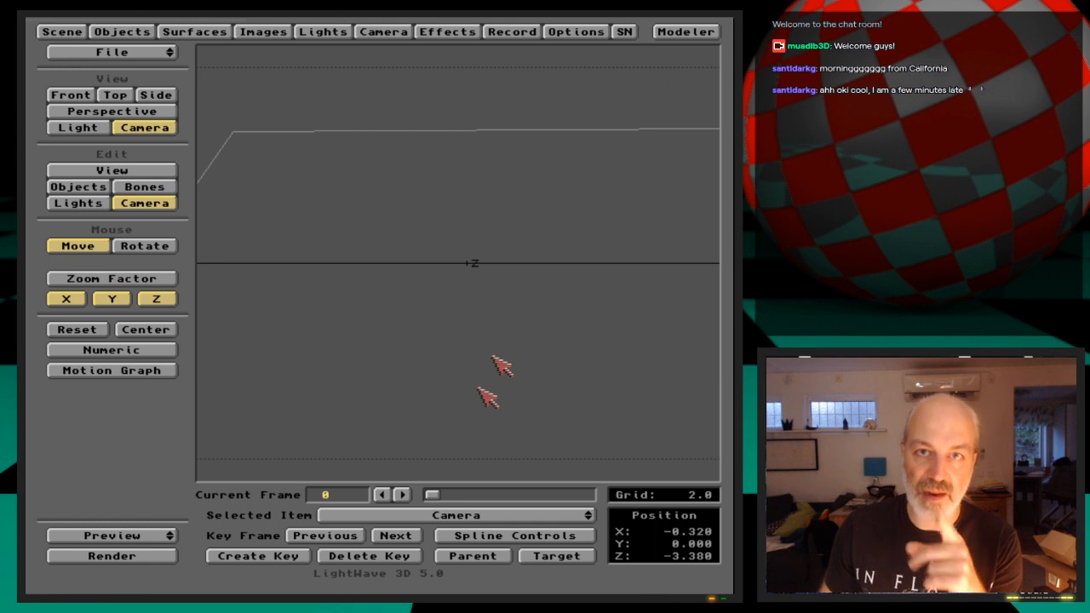
Switch to Modeler and subdivide the quad seven times with the Faceted method
left_click(685, 31)
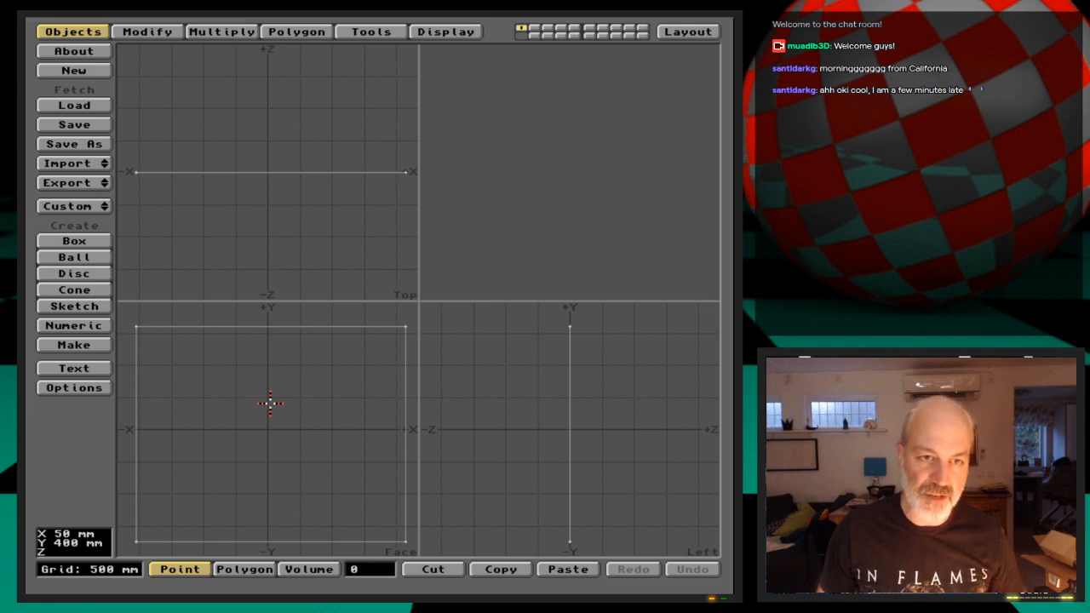
key("shift+d")
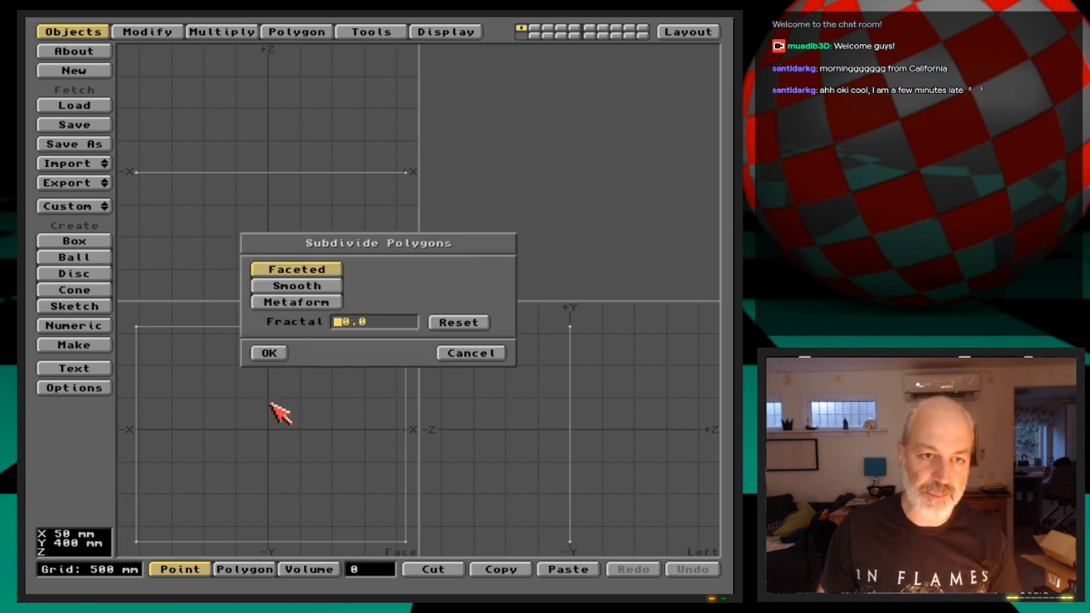
left_click(268, 354)
key("shift+d")
key("Return")
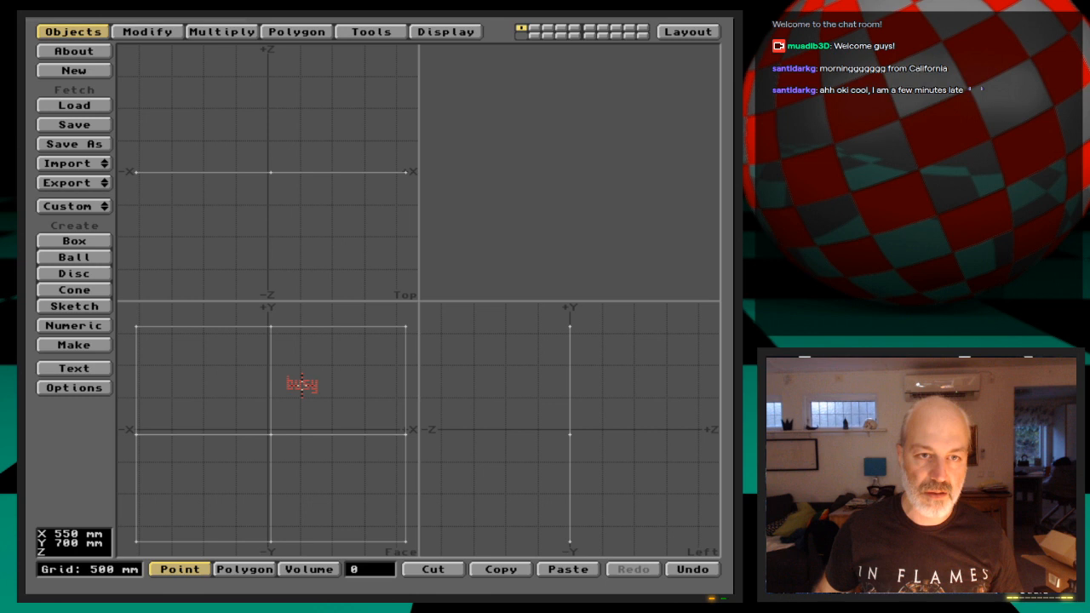
key("shift+d")
key("Return")
key("shift+d")
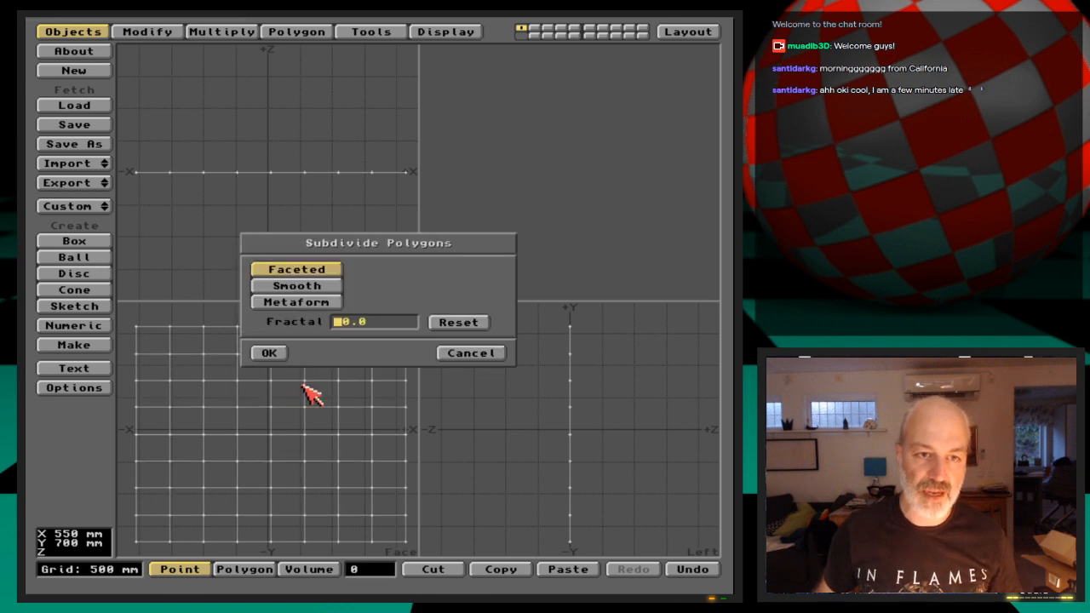
key("Return")
key("shift+d")
key("Return")
key("shift+d")
key("Return")
key("shift+d")
key("Return")
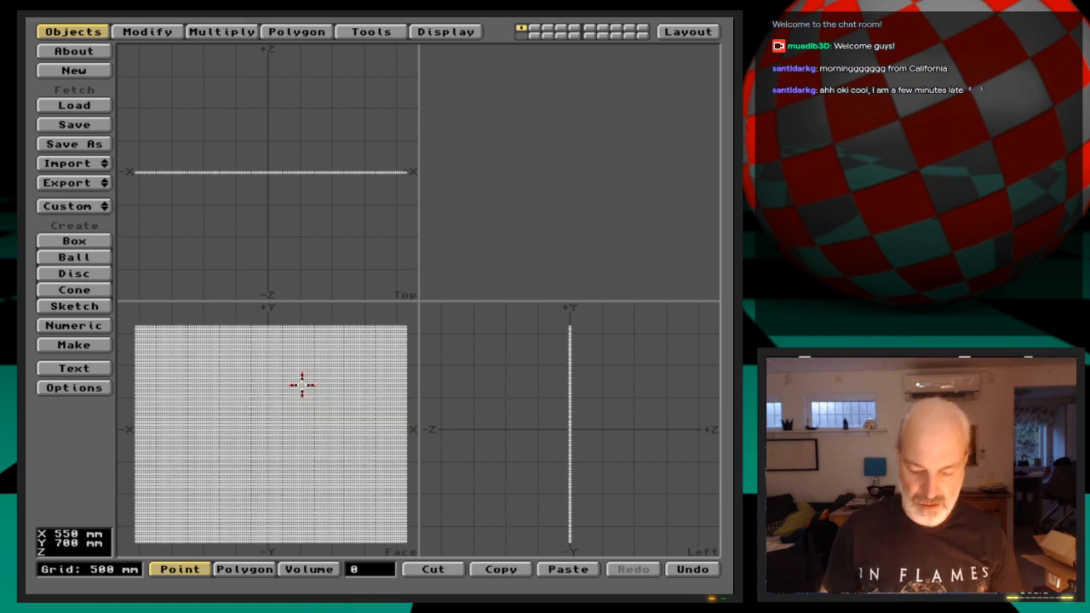
Check the subdivided mesh's point and polygon counts by selecting everything, and clear the selection
key("shift+apostrophe")
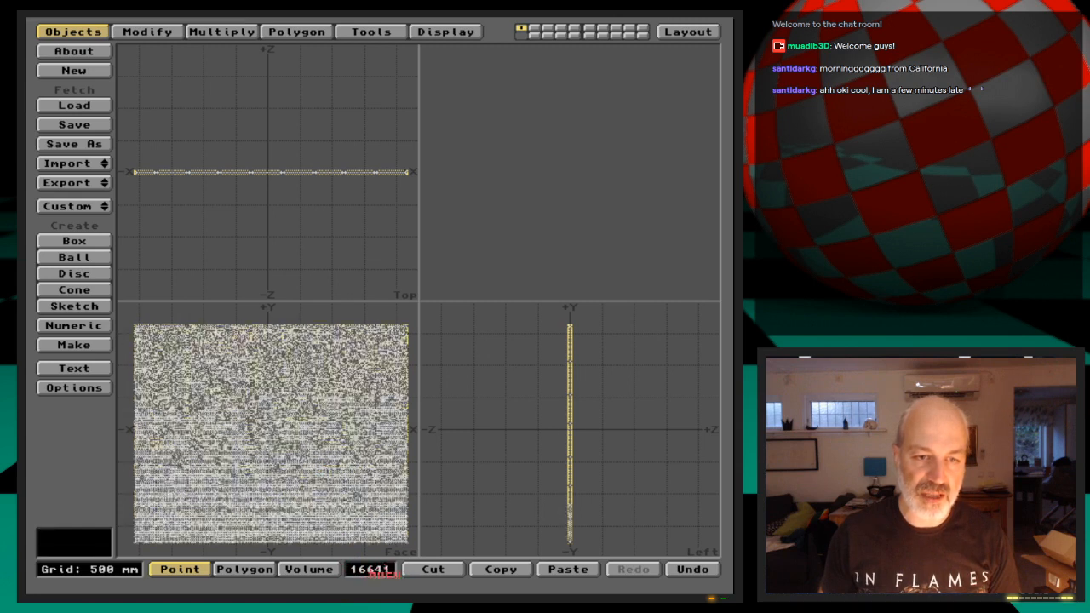
left_click(244, 569)
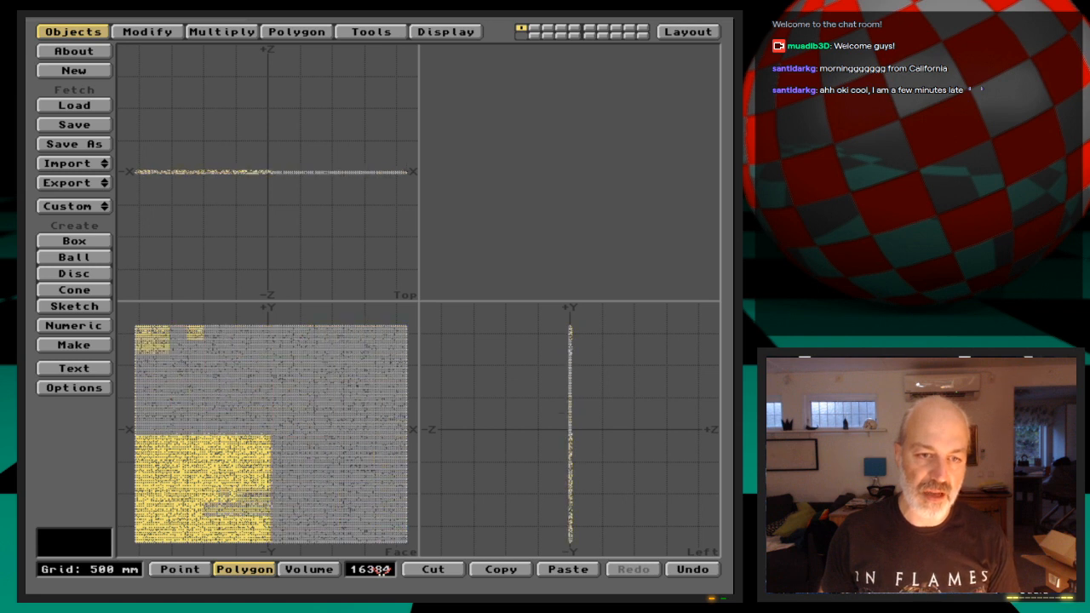
left_click(380, 569)
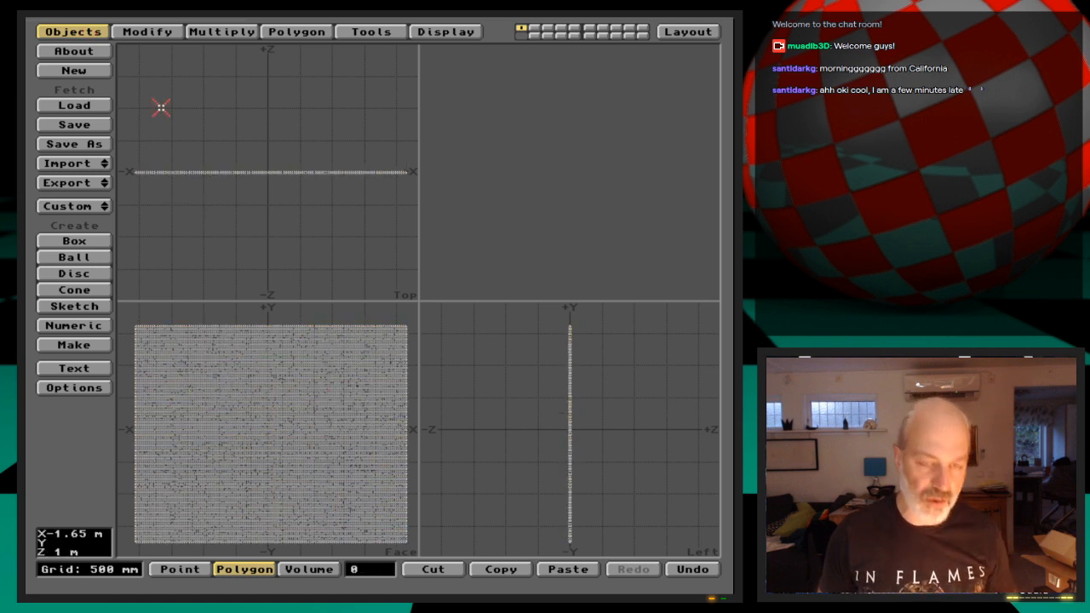
Save the subdivided mesh as DispQuad_stage2 and apply the DisplacementQuad surface to its polygons
key("s")
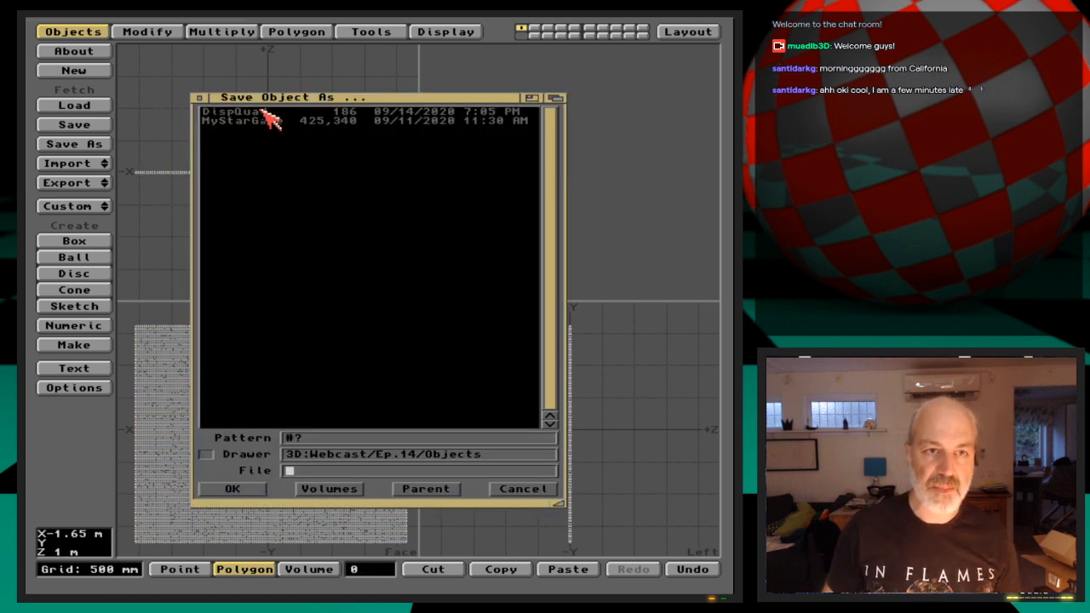
left_click(262, 112)
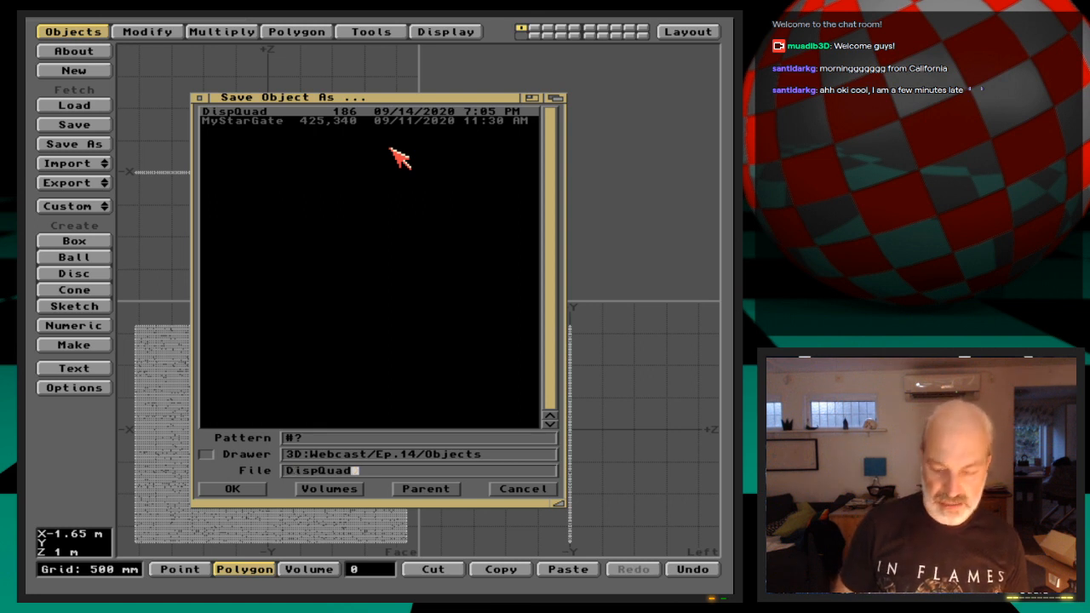
type("_stage2")
key("Return")
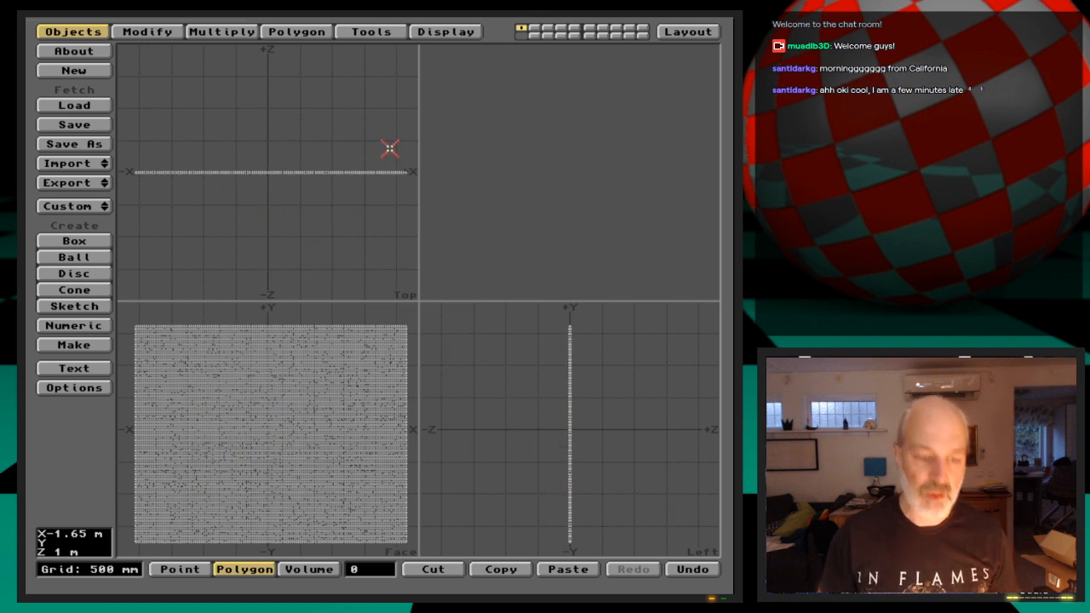
key("q")
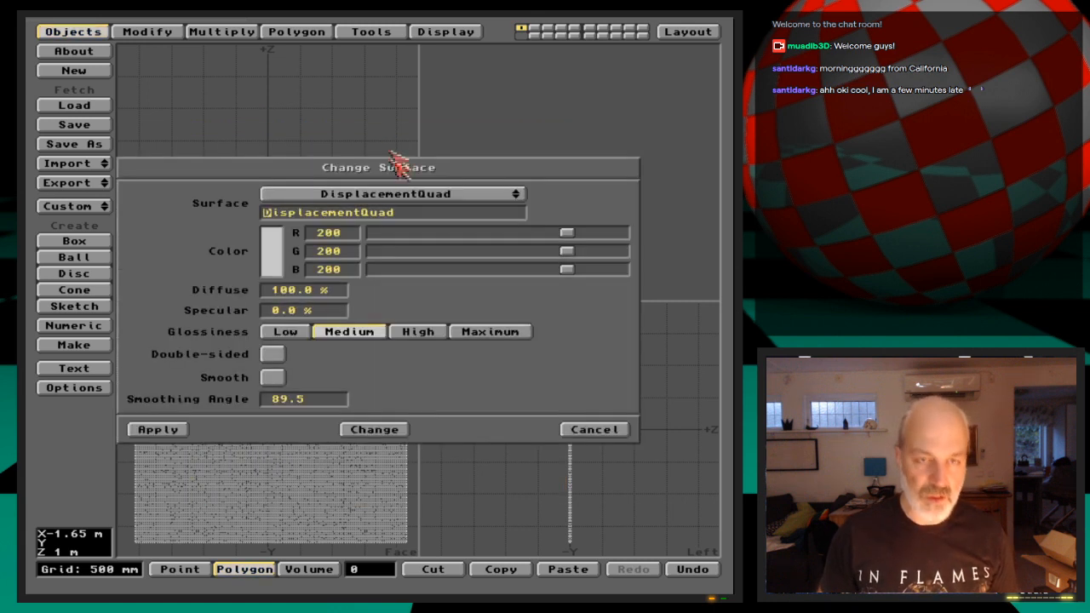
left_click(181, 431)
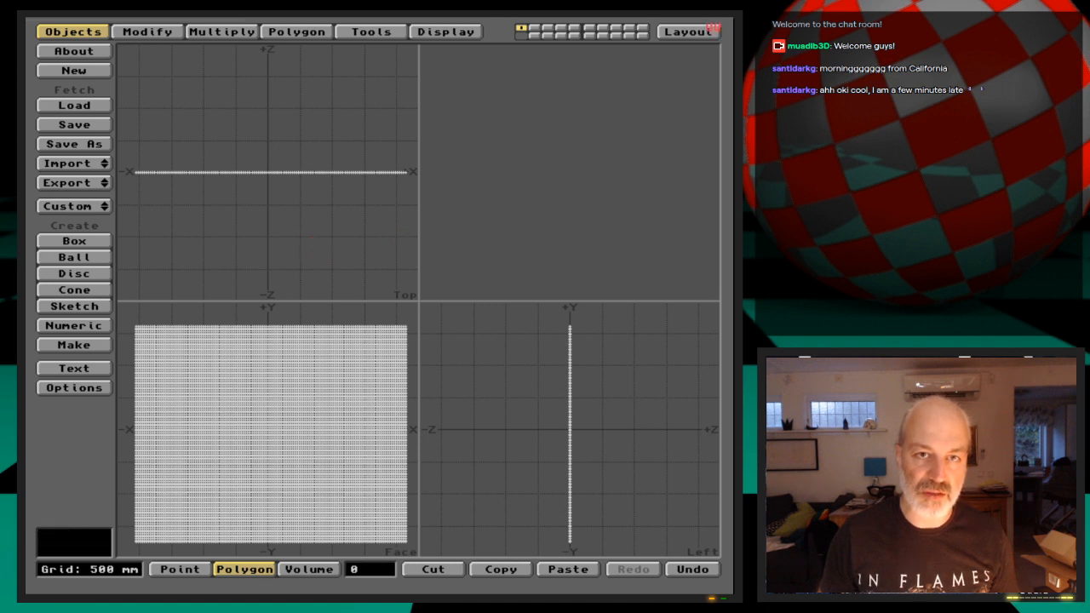
Switch to Layout and save all the scene's objects
left_click(711, 31)
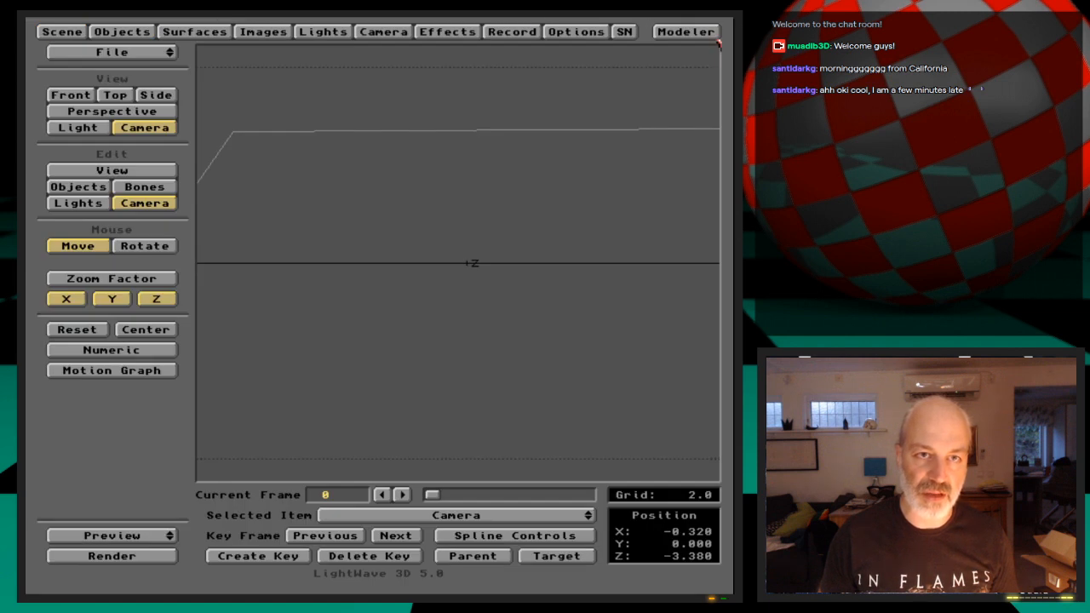
left_click(143, 35)
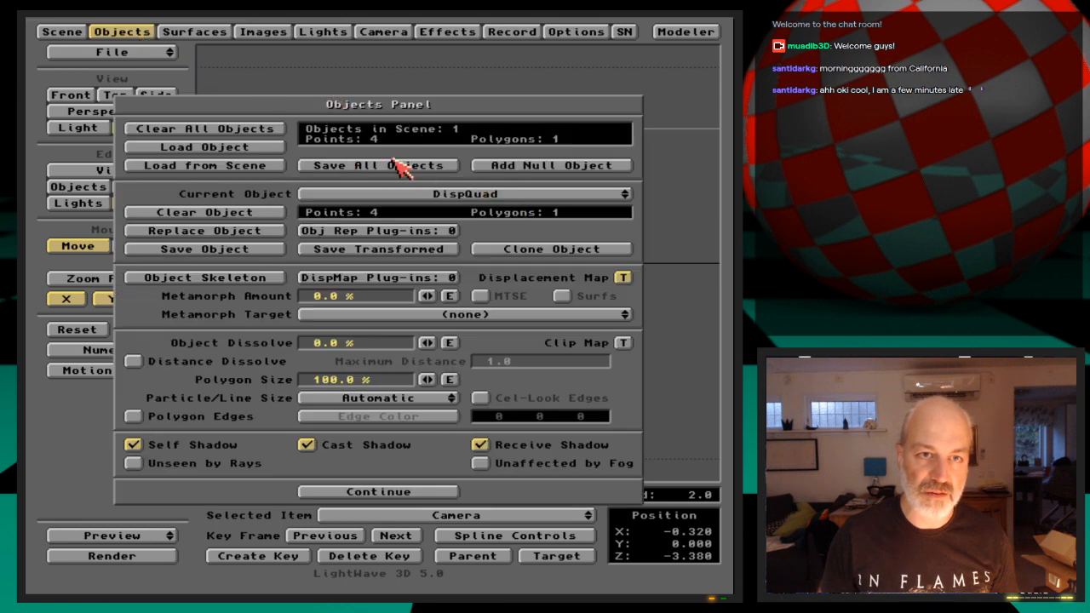
left_click(343, 165)
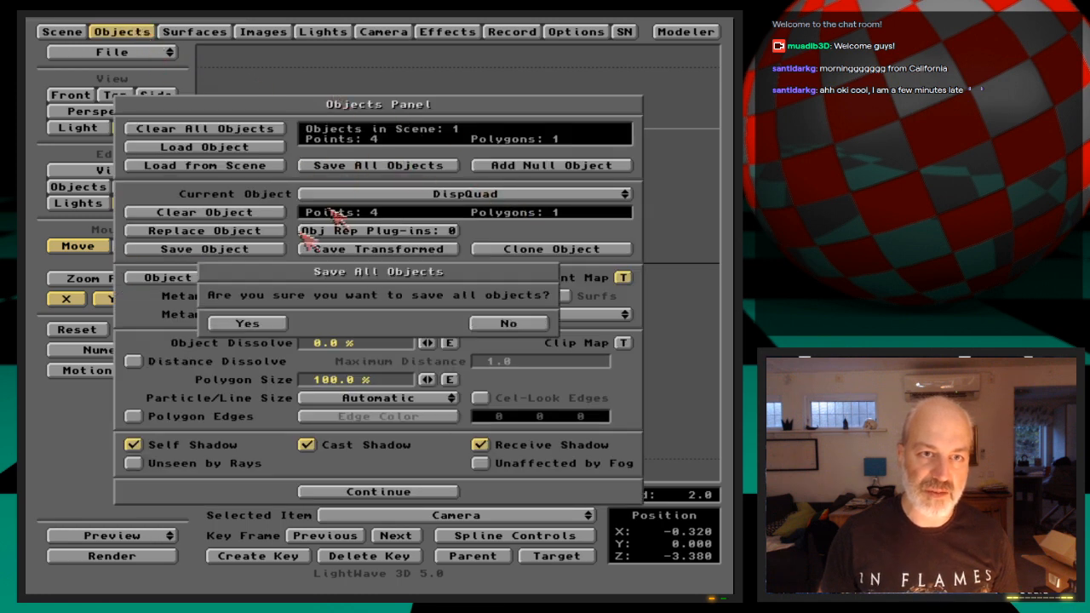
left_click(248, 318)
left_click(144, 29)
Switch to Modeler, remove the old subdivided mesh and import the DispQuad object from Layout
left_click(681, 33)
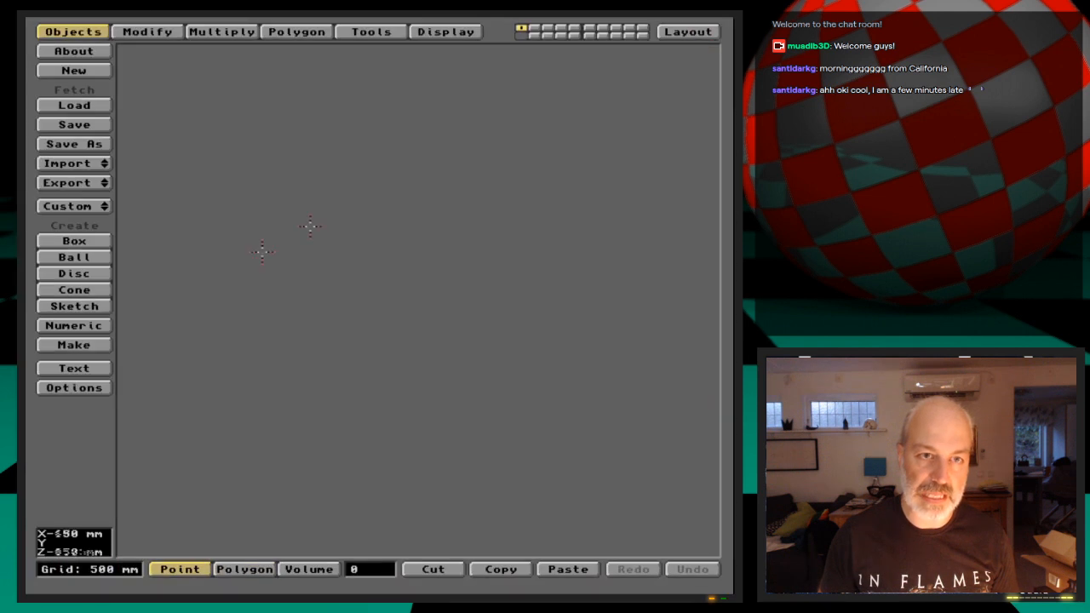
key("x")
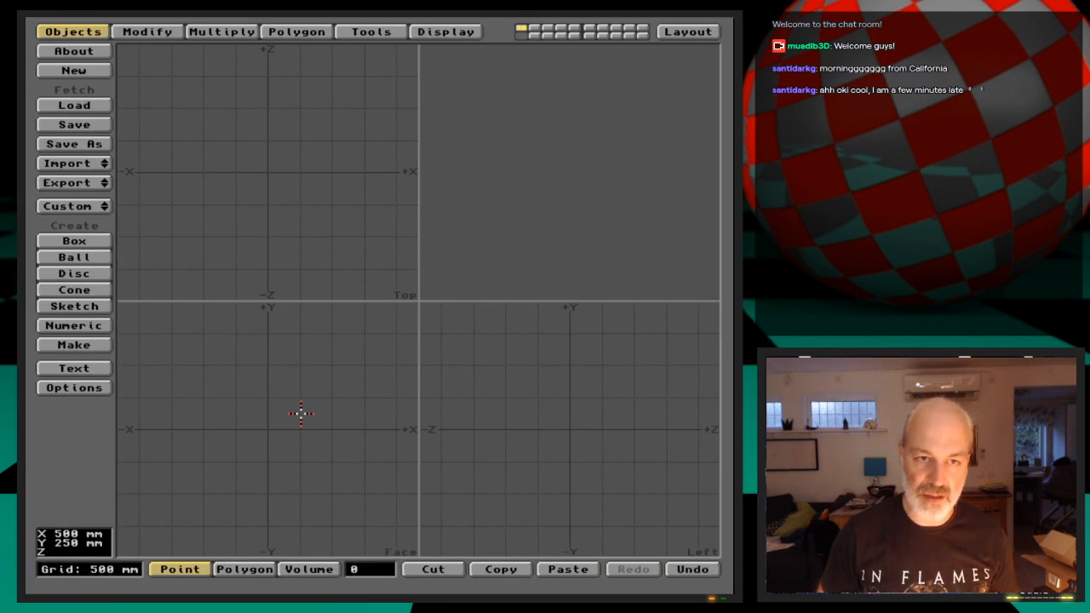
left_click(94, 161)
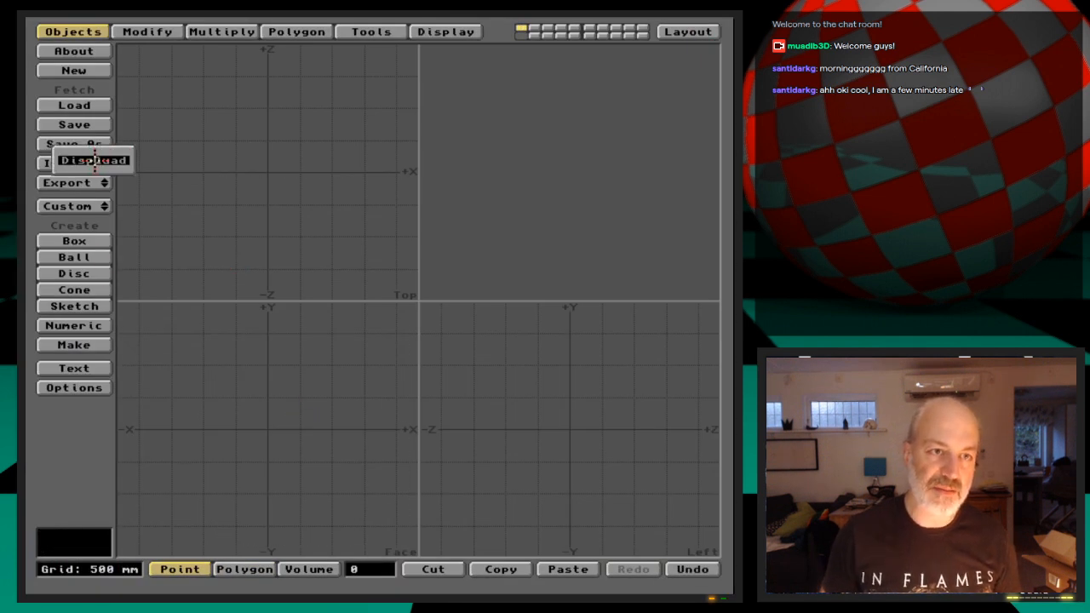
left_click(94, 160)
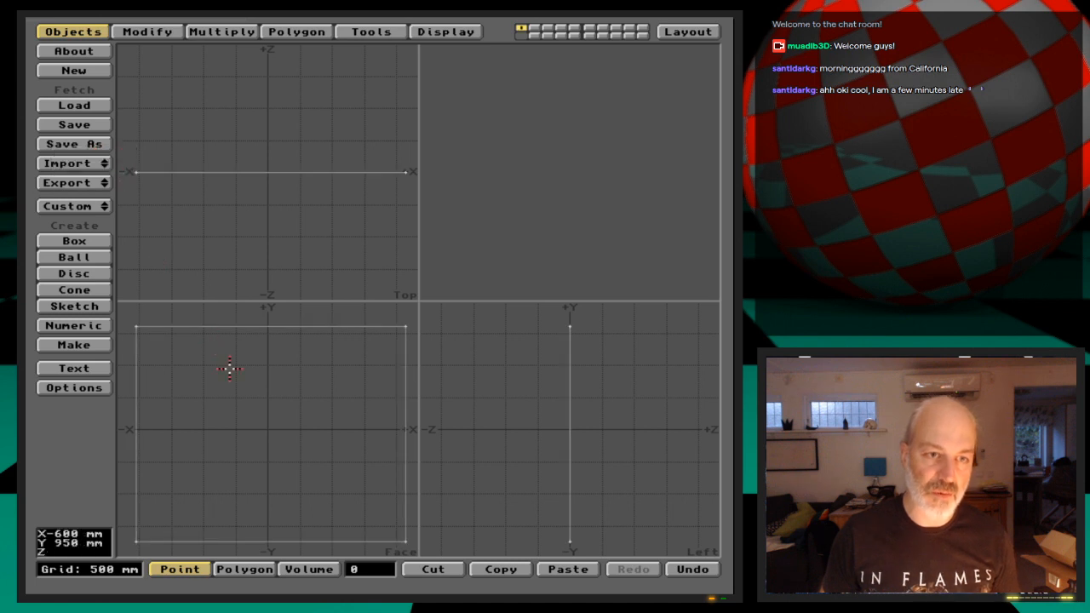
Subdivide the imported quad repeatedly into a dense 128 by 128 polygon mesh
key("shift+d")
key("Return")
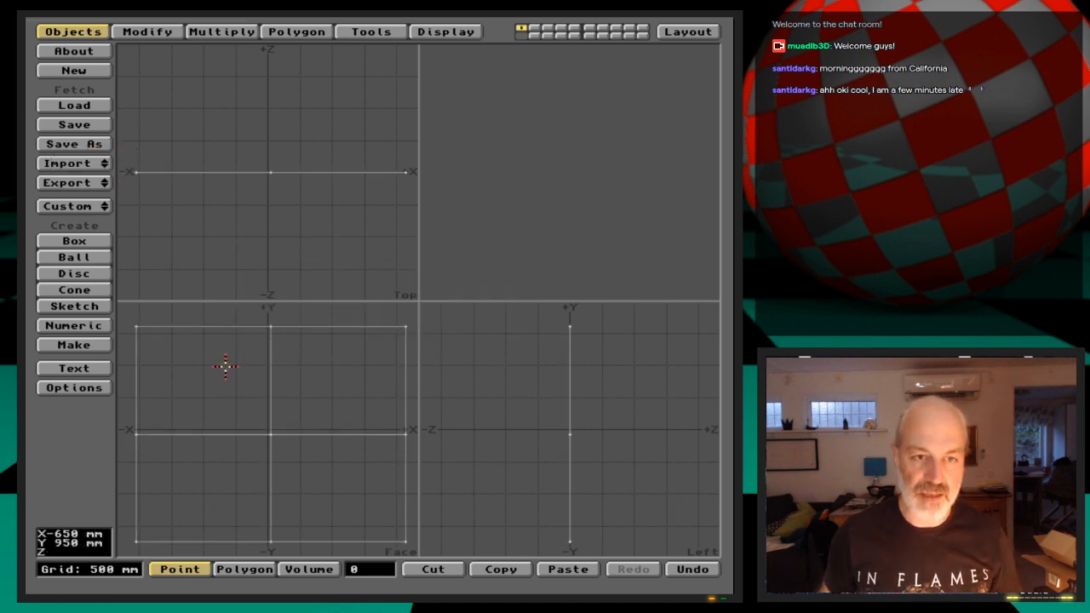
key("shift+d")
key("Return")
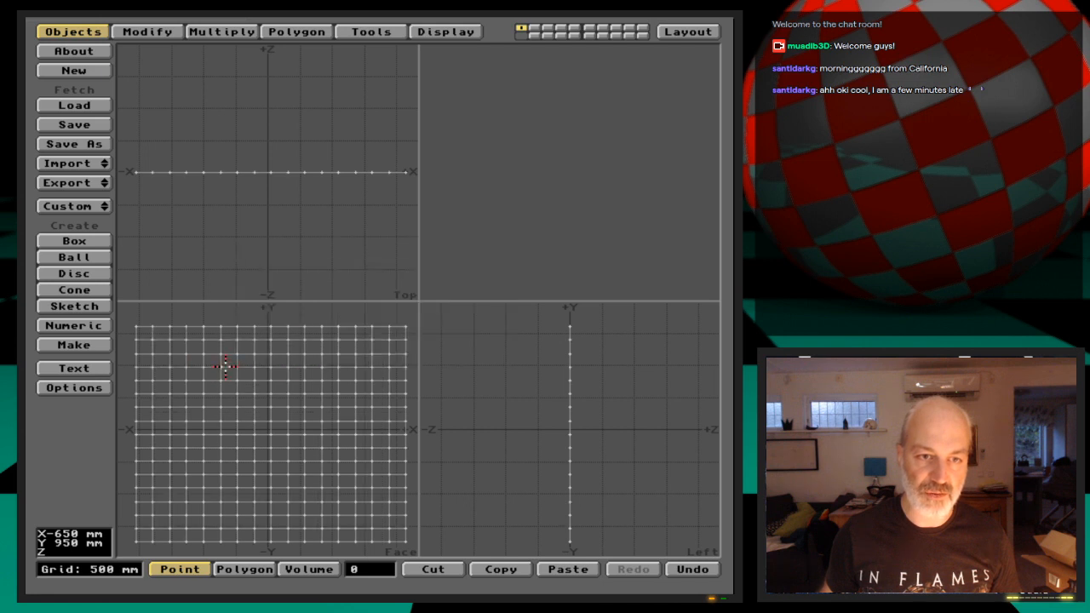
key("shift+d")
key("Return")
key("shift+d")
key("Return")
key("shift+d")
key("Return")
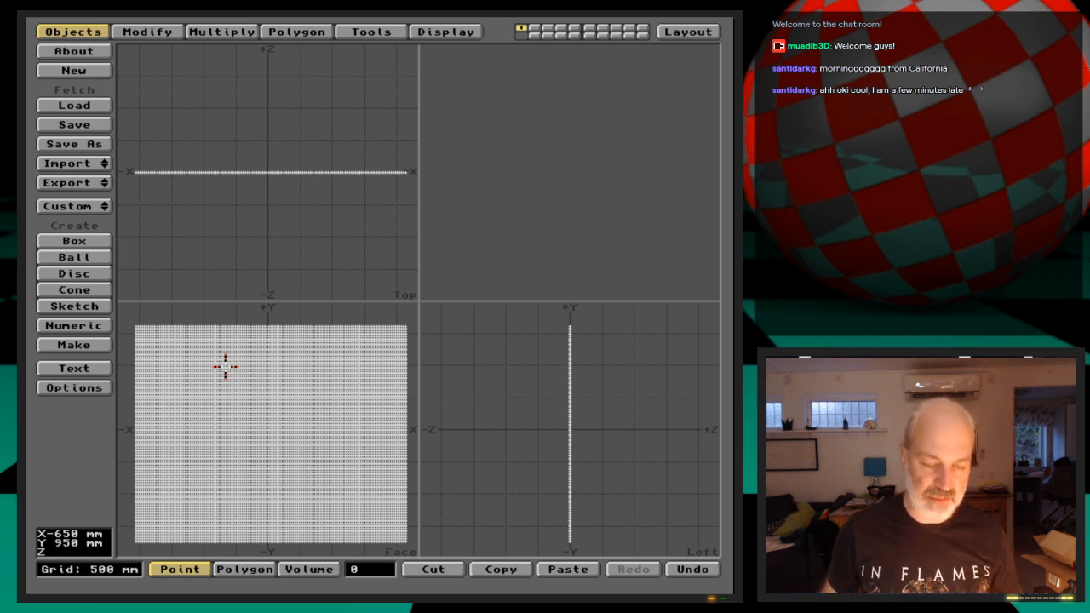
Save the subdivided mesh as DispQuad_stage2, overwriting the existing file
key("s")
key("Down")
key("Down")
key("Return")
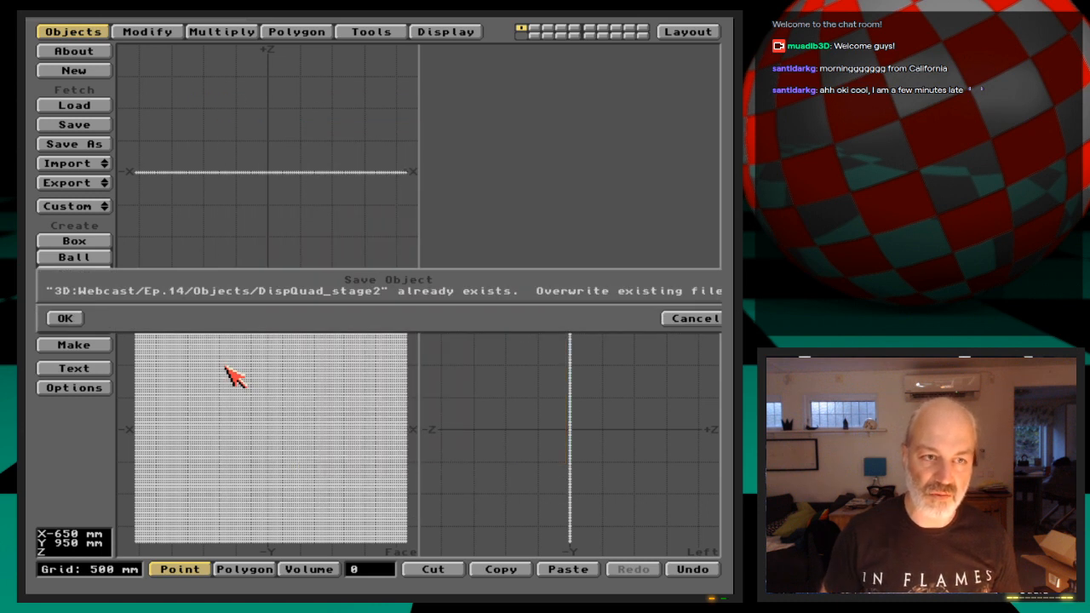
key("Return")
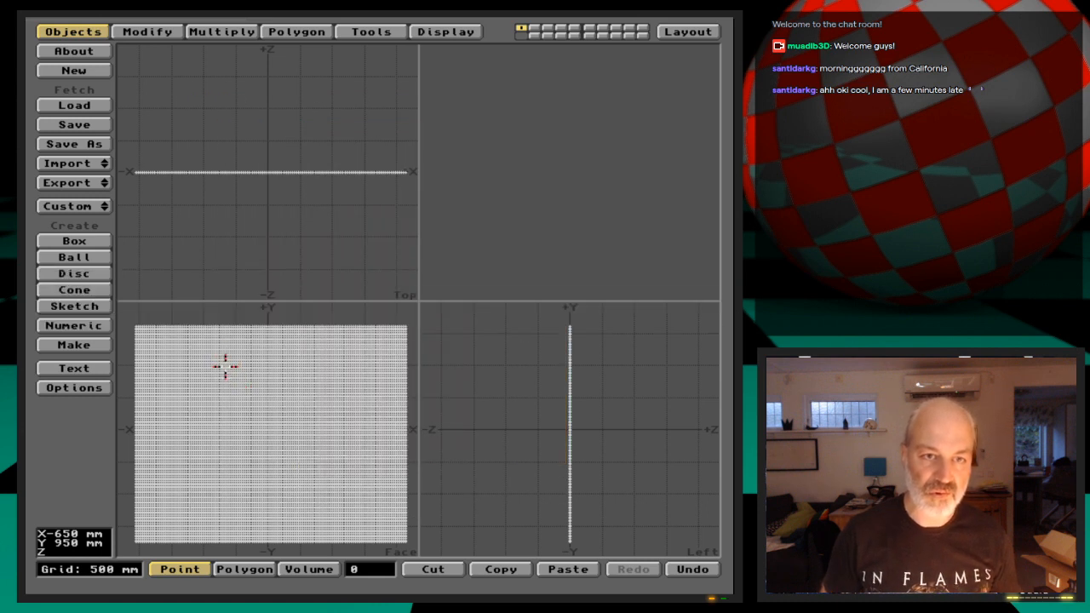
Switch to Layout and replace the DispQuad object with DispQuad_stage2
left_click(688, 32)
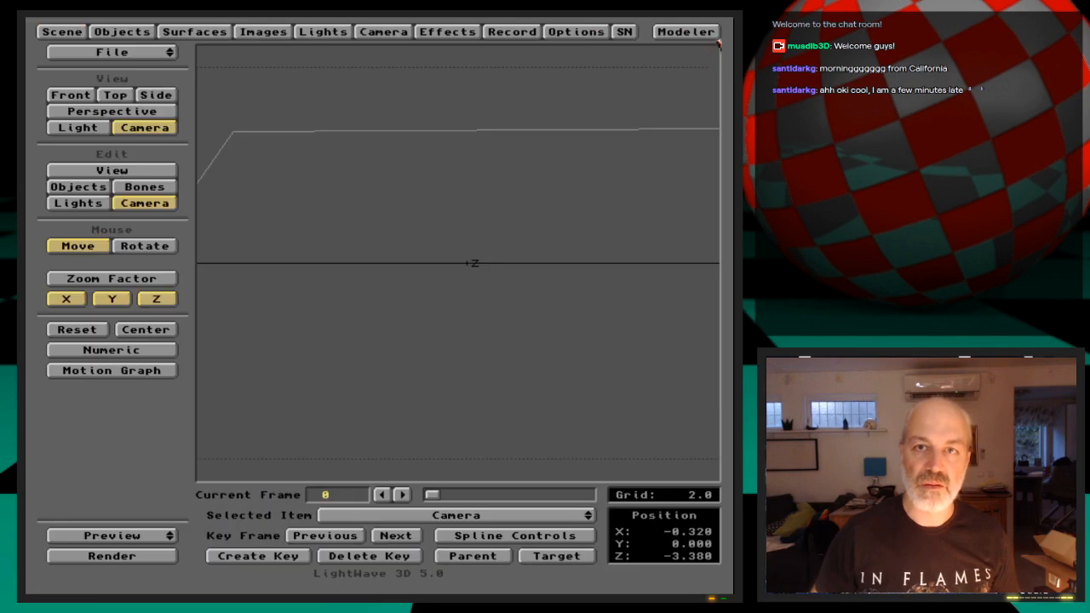
left_click(116, 29)
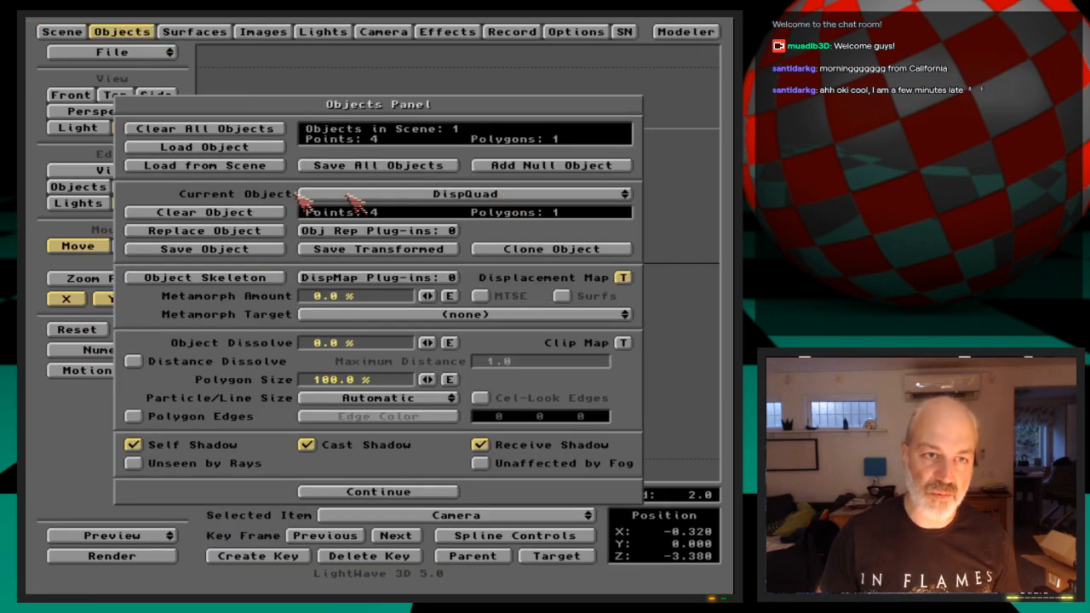
left_click(250, 230)
key("Down")
key("Down")
key("Up")
key("Return")
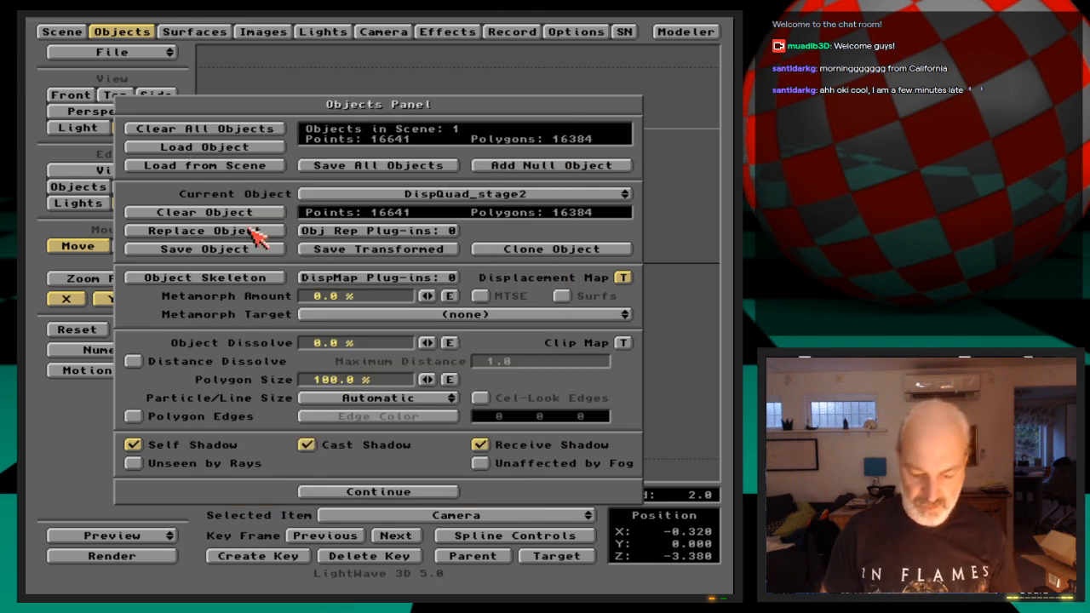
key("Return")
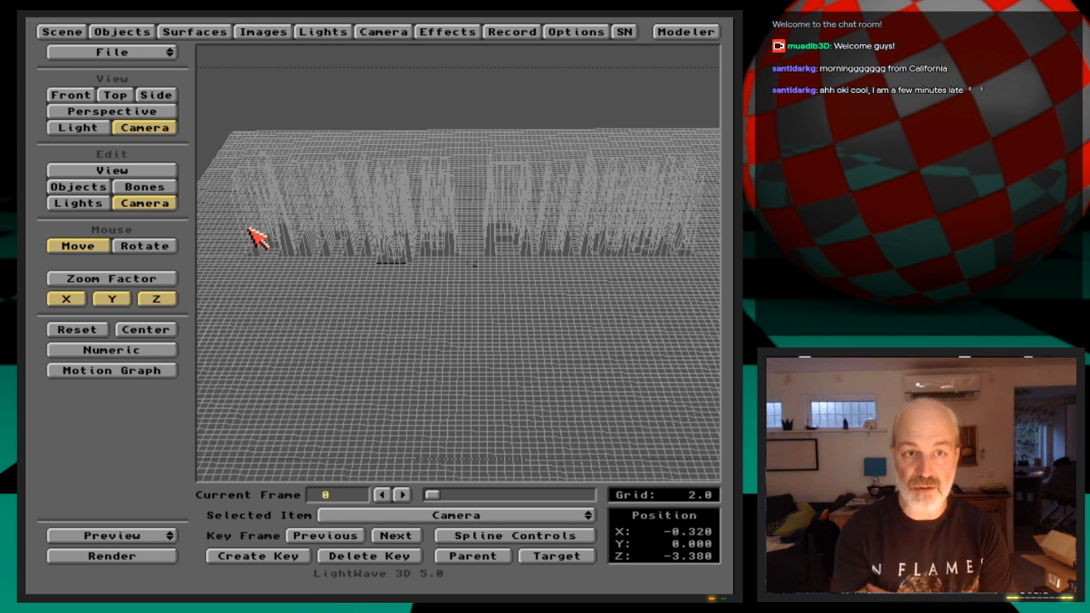
Render a test frame of the displaced DispQuad_stage2 mesh and close the render
key("F9")
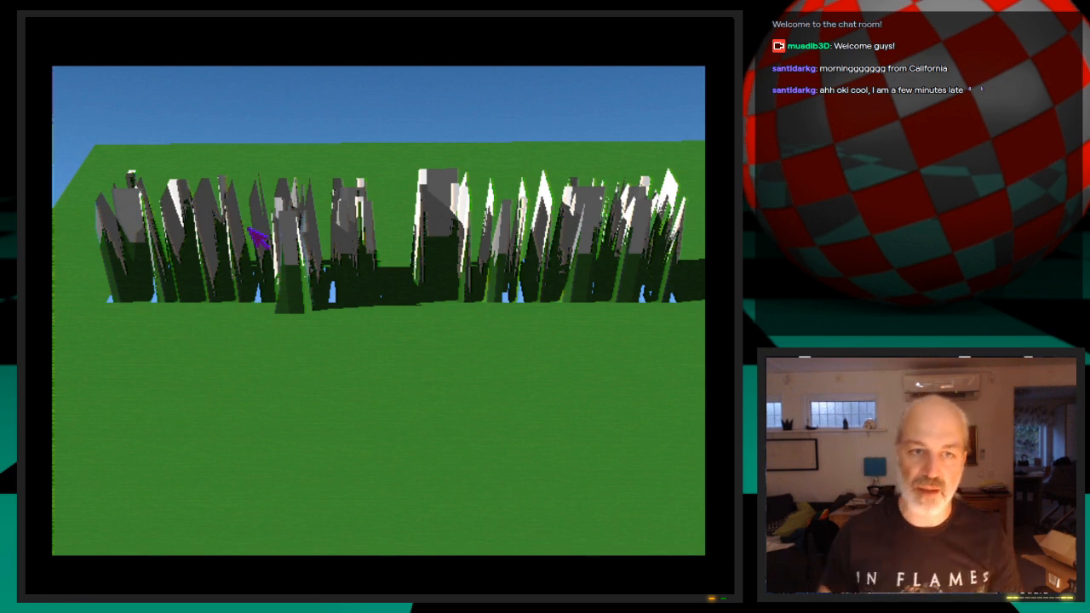
left_click(364, 342)
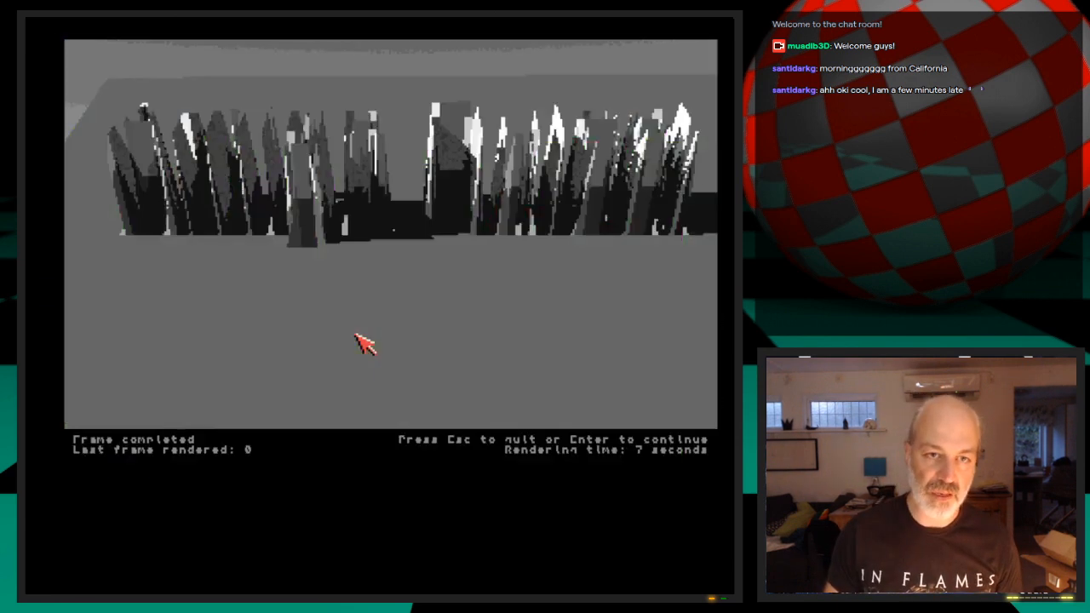
key("Escape")
Rotate DispQuad_stage2 to heading -7.60° and pitch 11.00°, key it at frame 0 and render a test frame
left_click(90, 187)
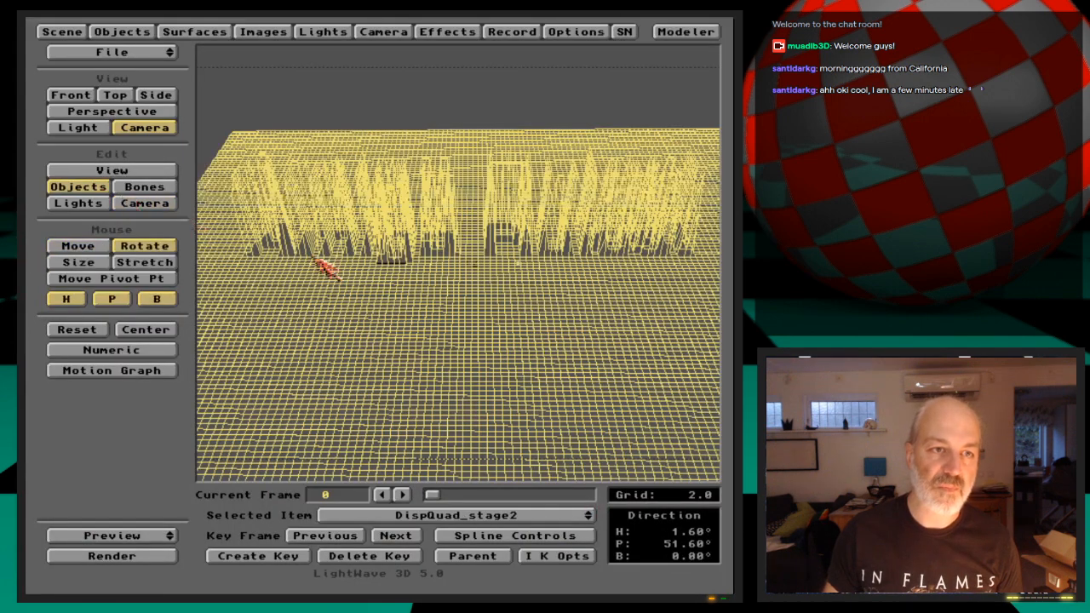
mouse_move(397, 316)
left_mouse_down()
mouse_move(404, 299)
mouse_move(401, 331)
mouse_move(358, 300)
mouse_move(314, 288)
mouse_move(290, 252)
mouse_move(304, 204)
mouse_move(323, 189)
mouse_move(384, 312)
left_mouse_up()
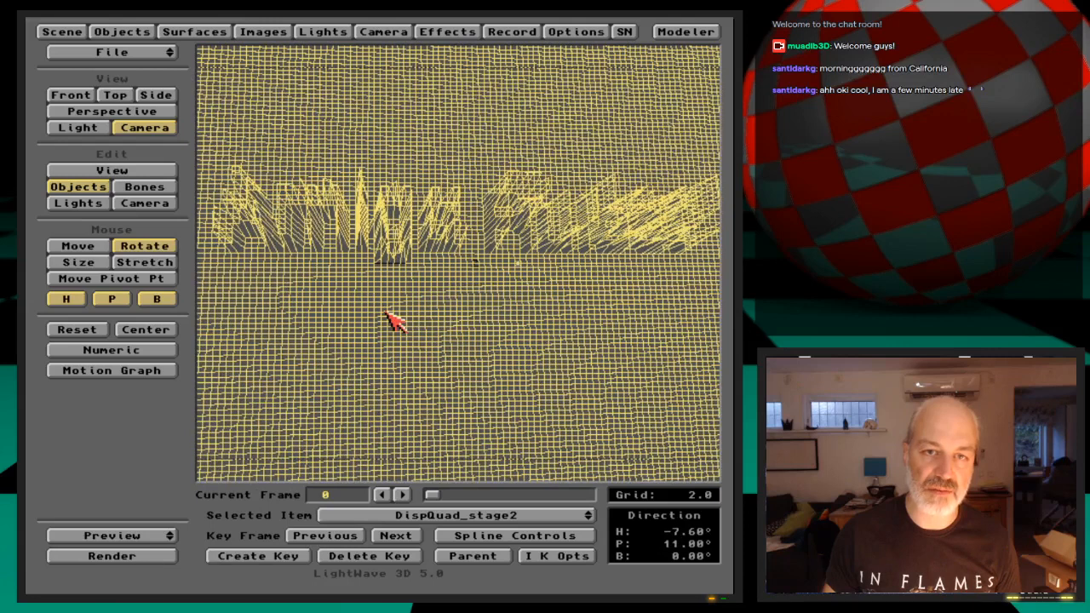
key("Return")
key("Return")
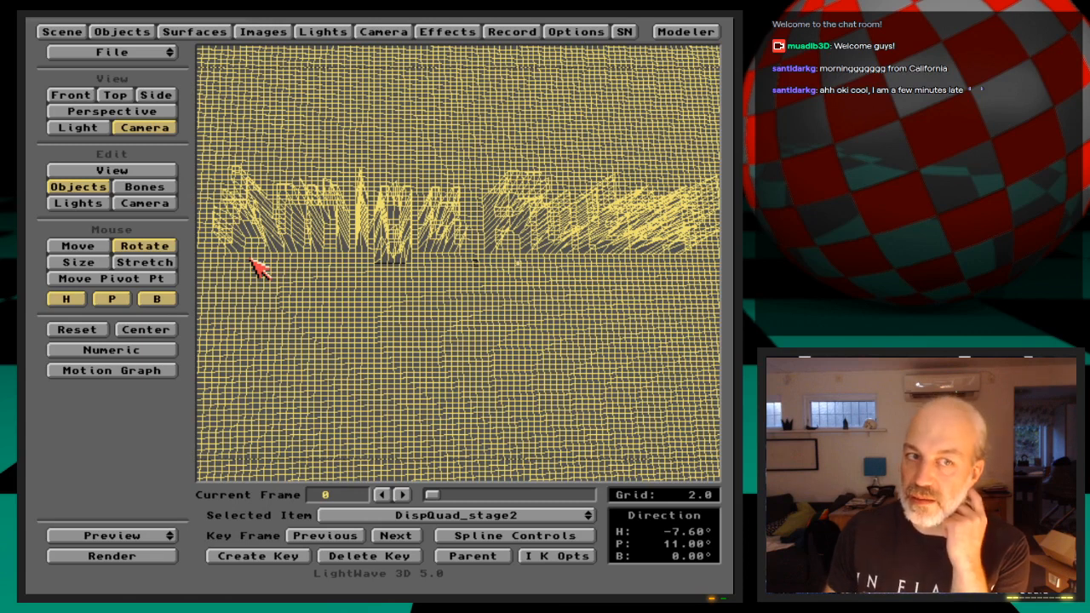
key("Return")
key("Return")
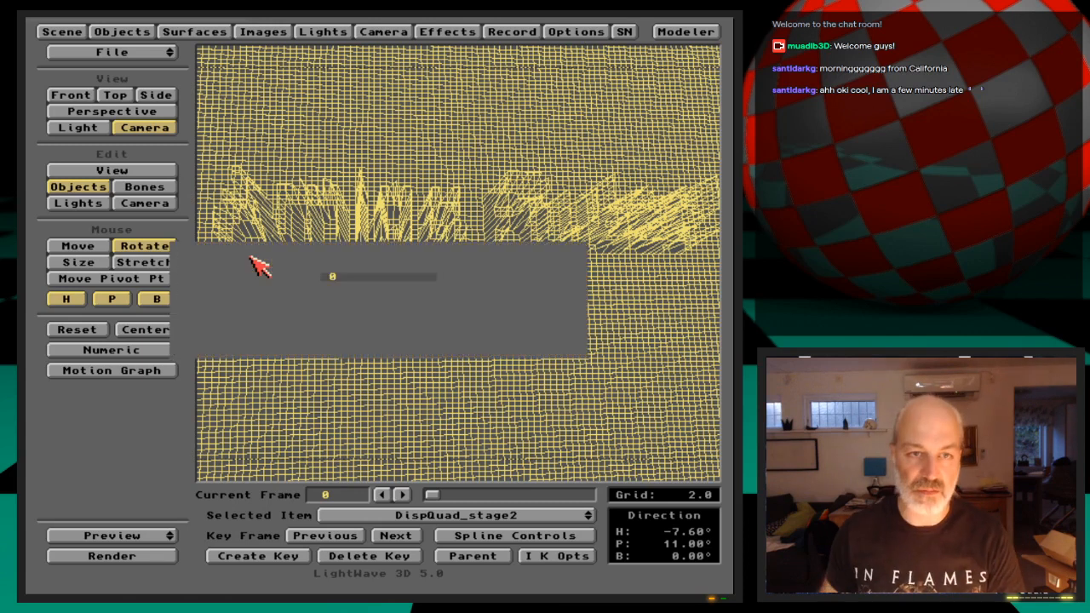
key("F9")
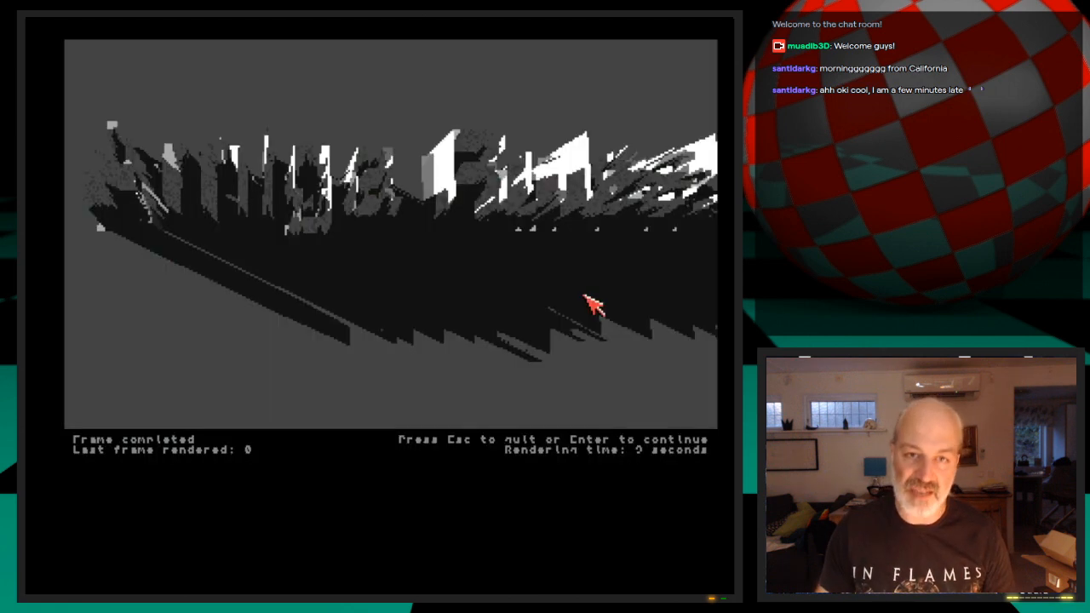
key("Escape")
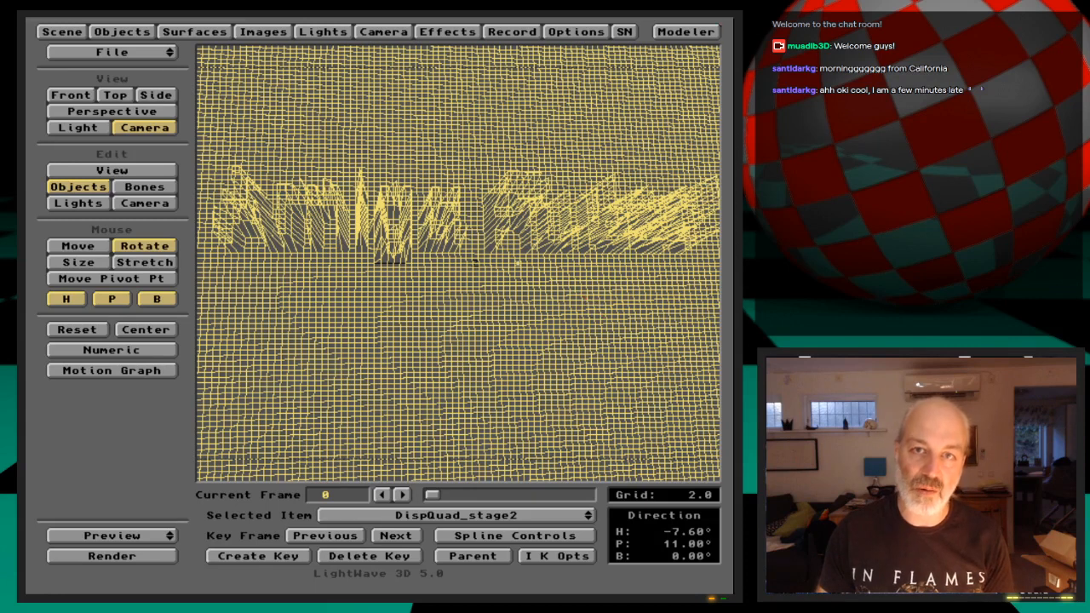
Switch to Modeler, clear the mesh and import DispQuad_stage2 from Layout
left_click(696, 35)
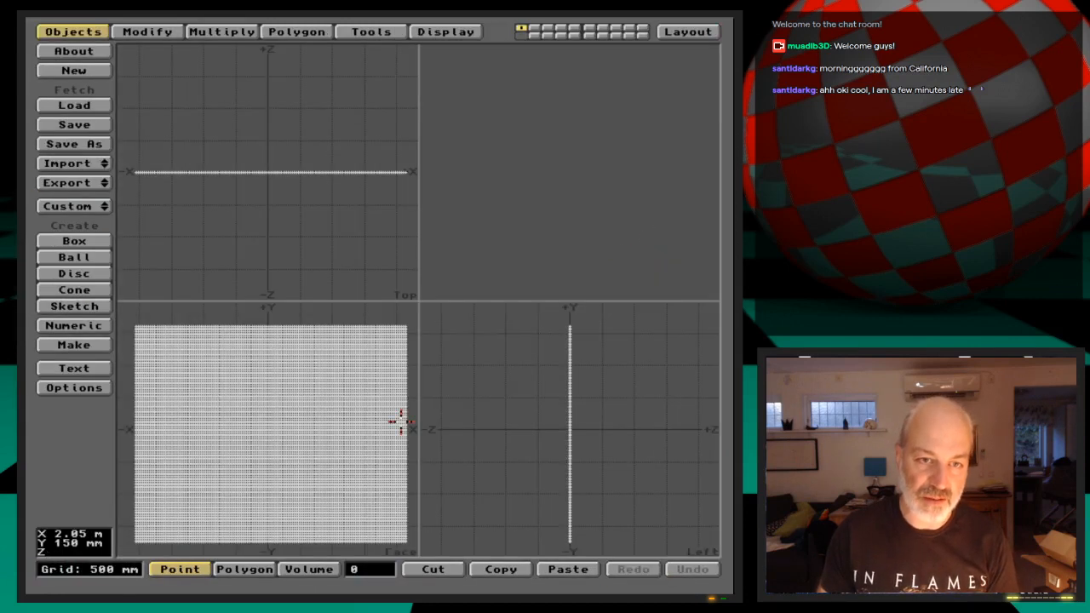
key("Delete")
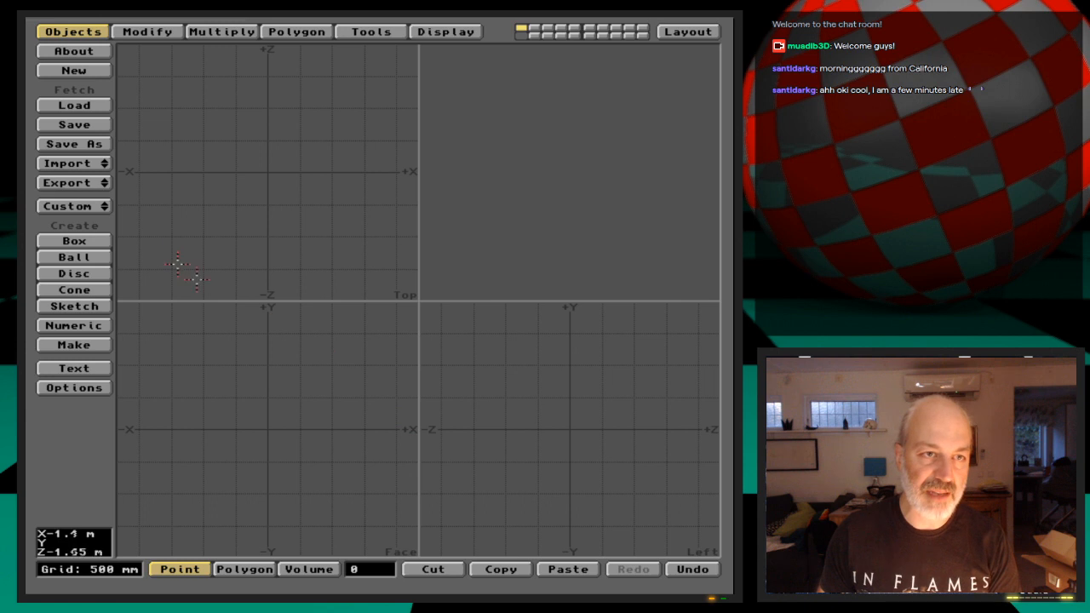
left_click_drag(100, 170, 100, 164)
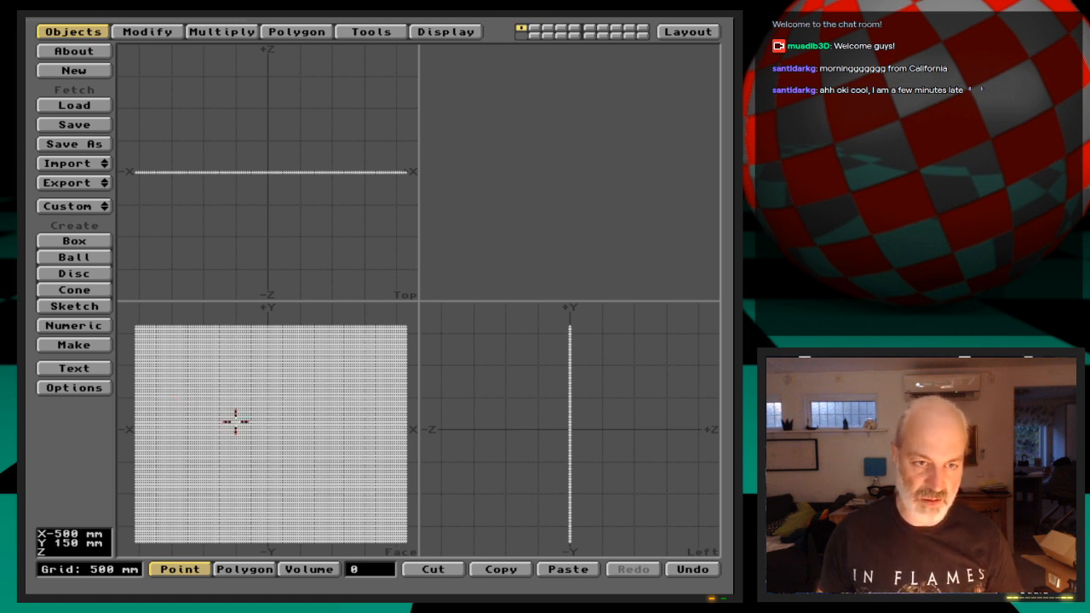
key("space")
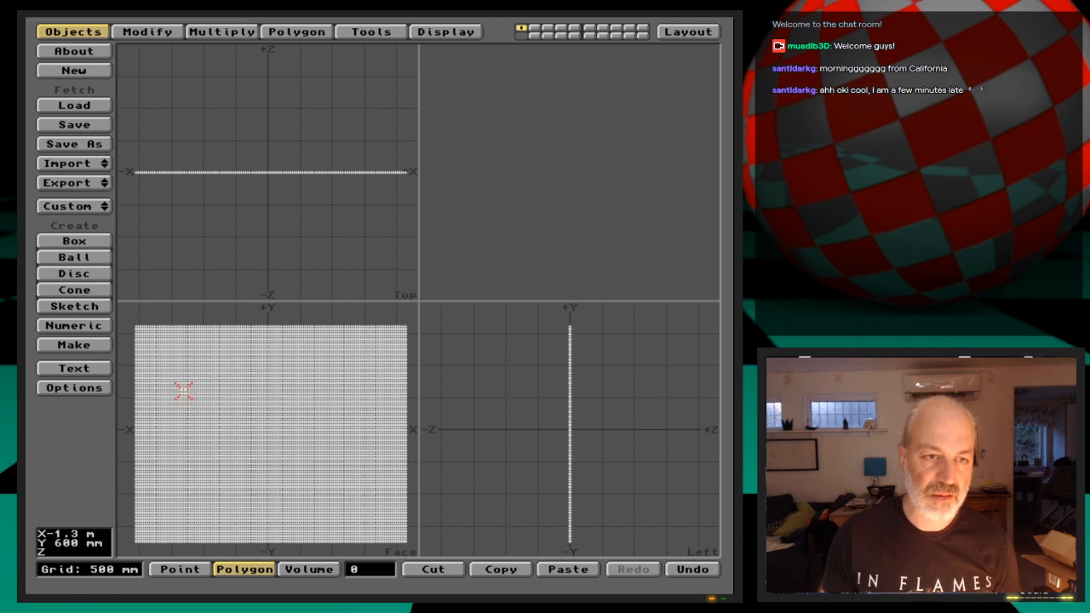
key("space")
left_click_drag(179, 382, 342, 451)
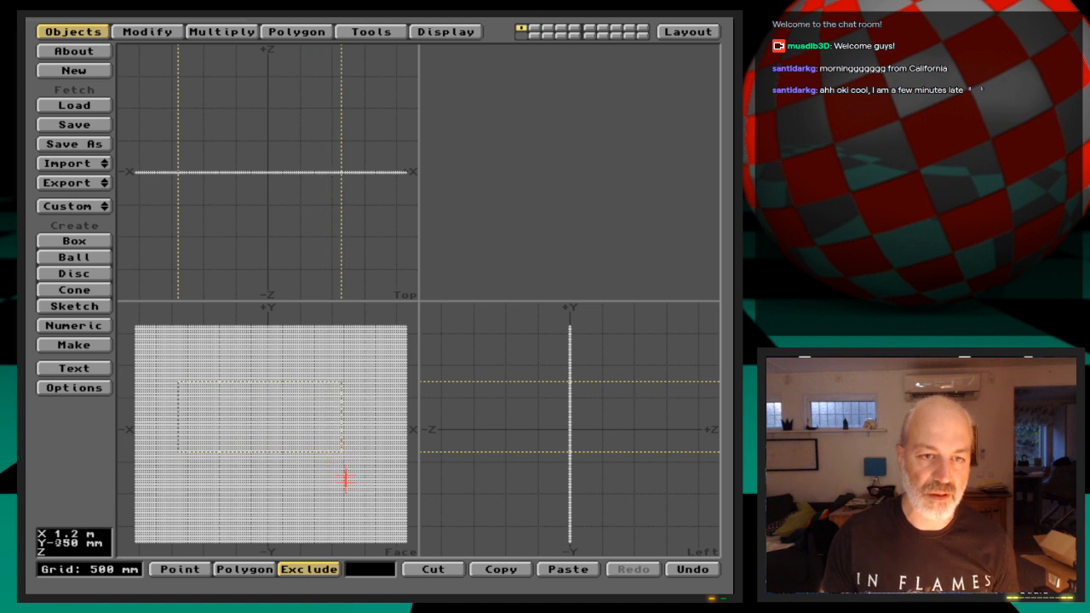
Check where the displaced text sits on the mesh in Layout's front view and return to Modeler
left_click(687, 32)
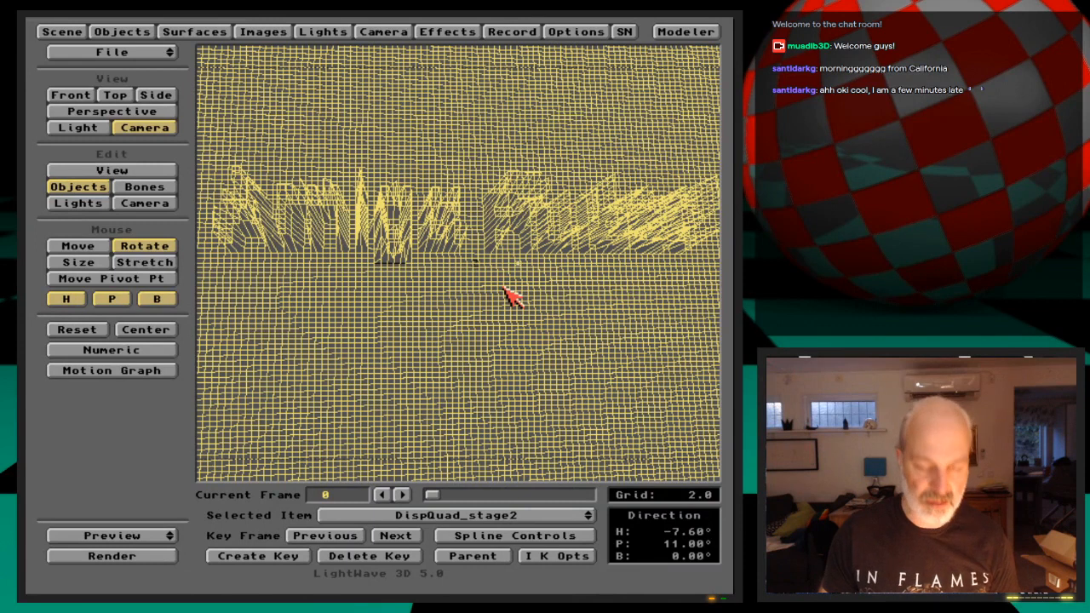
key("1")
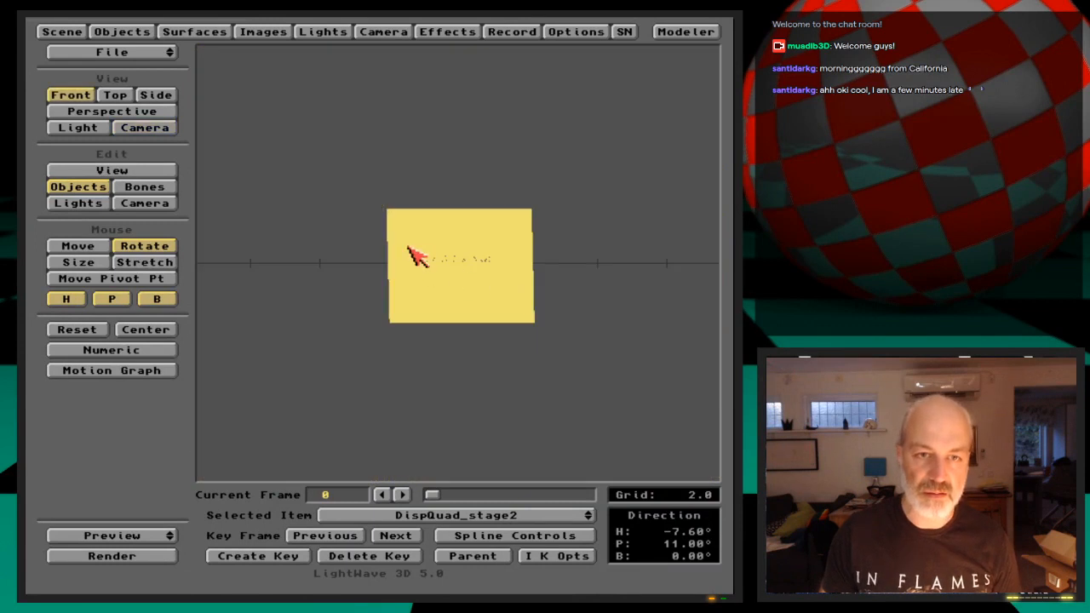
left_click(686, 32)
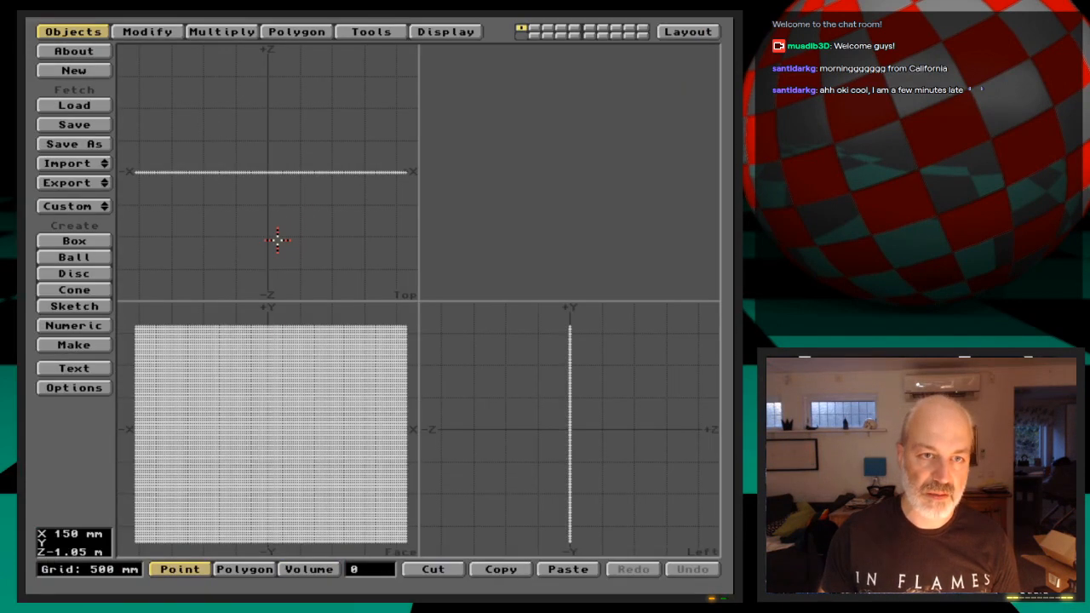
Select the polygons in the central area of the mesh, around where the displaced text sits
left_click(309, 569)
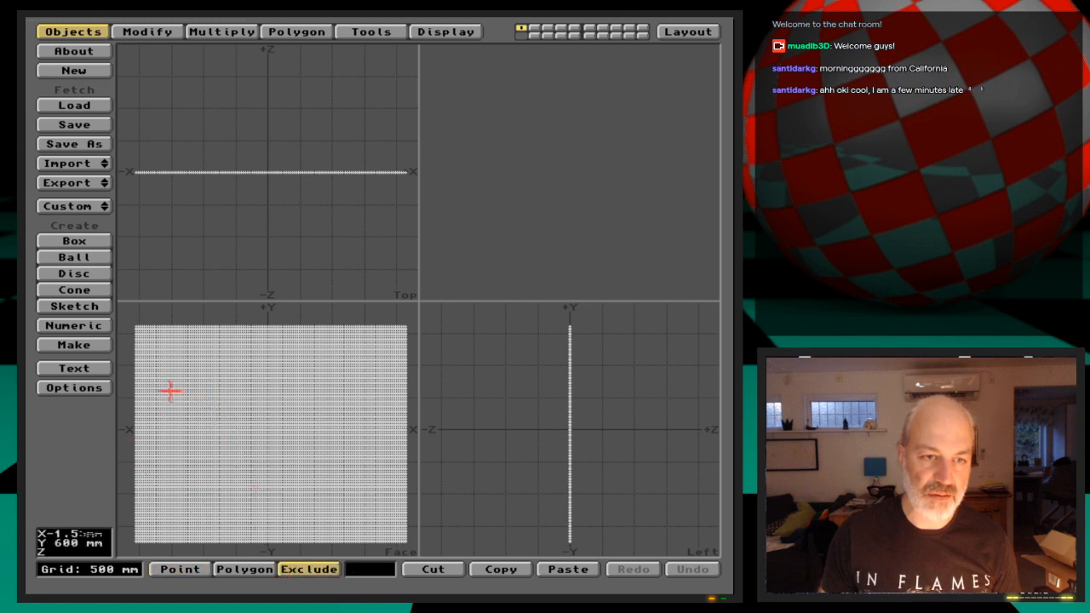
left_click(244, 569)
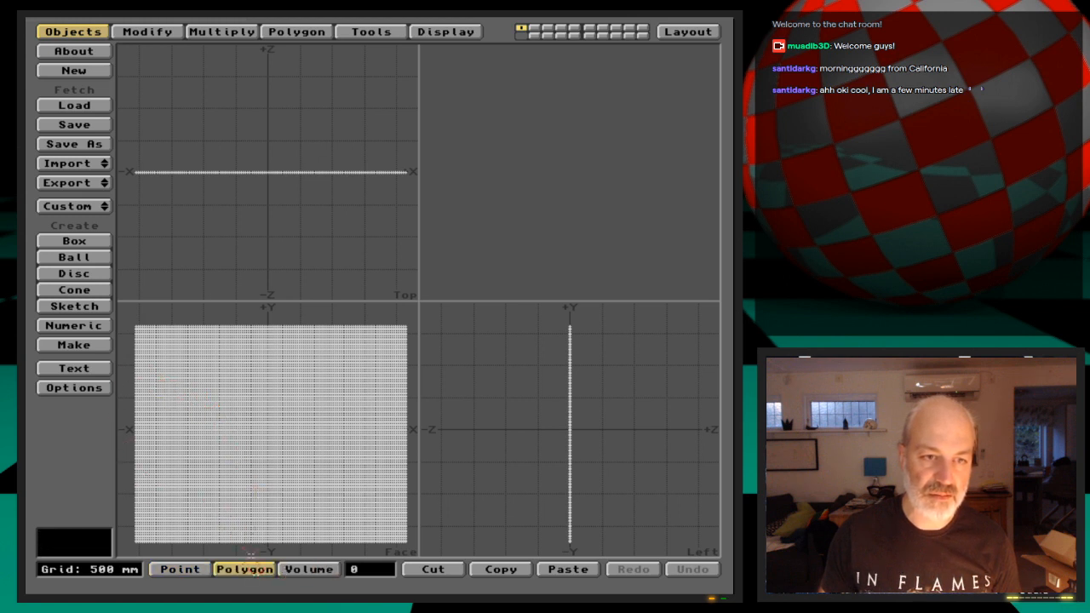
right_click_drag(162, 378, 276, 372)
mouse_move(364, 385)
right_mouse_down()
mouse_move(314, 492)
mouse_move(189, 477)
mouse_move(151, 390)
mouse_move(170, 369)
right_mouse_up()
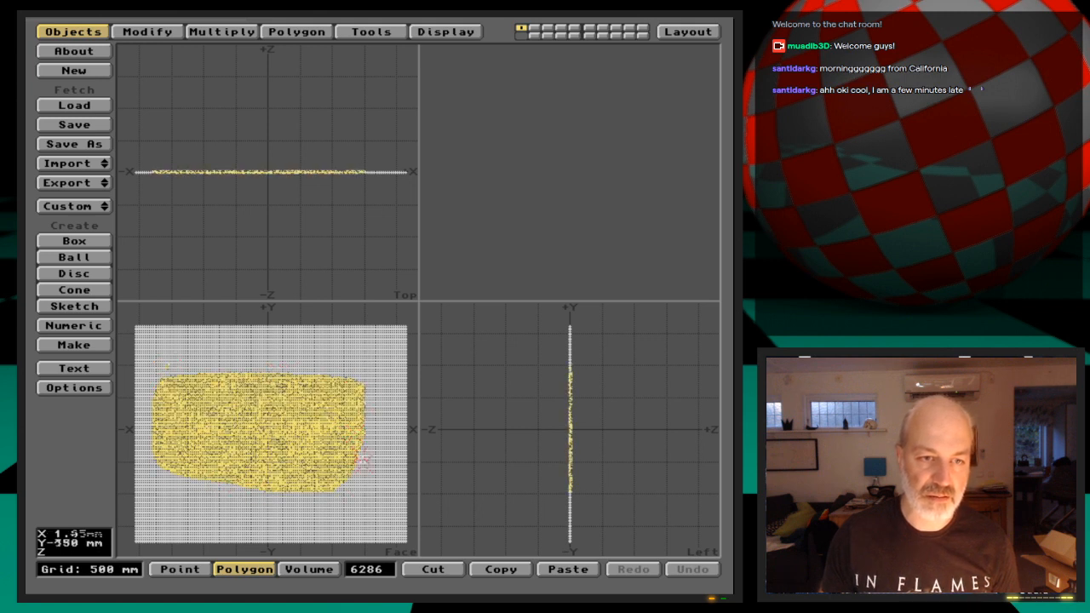
Deselect the polygons along the lower and right edges of the selected central area in the face view
mouse_move(147, 470)
right_mouse_down()
mouse_move(281, 474)
mouse_move(373, 498)
mouse_move(180, 515)
mouse_move(137, 459)
right_mouse_up()
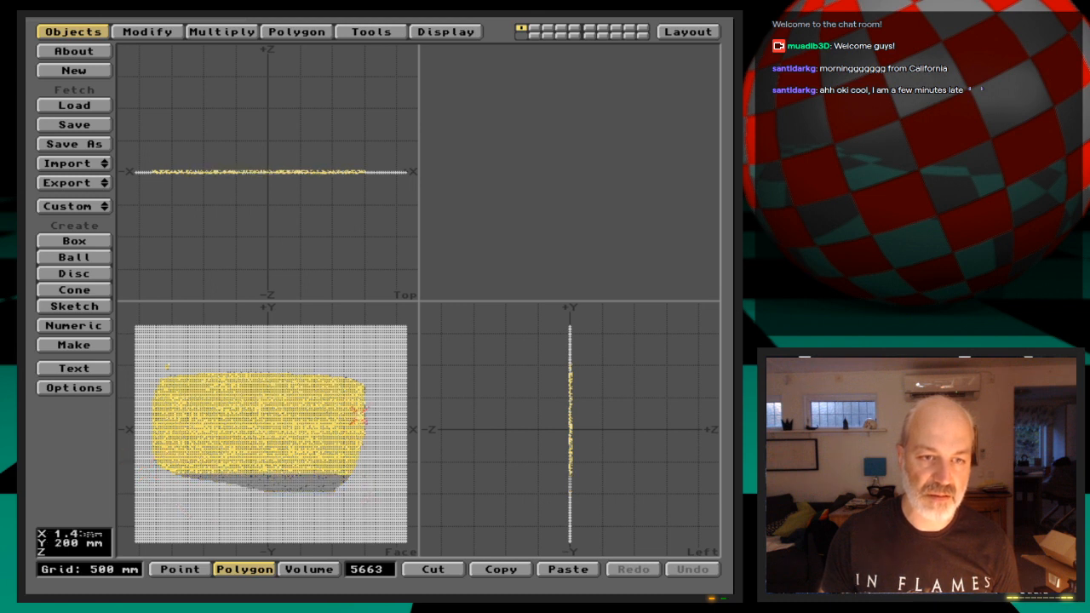
mouse_move(356, 359)
right_mouse_down()
mouse_move(365, 505)
mouse_move(377, 417)
right_mouse_up()
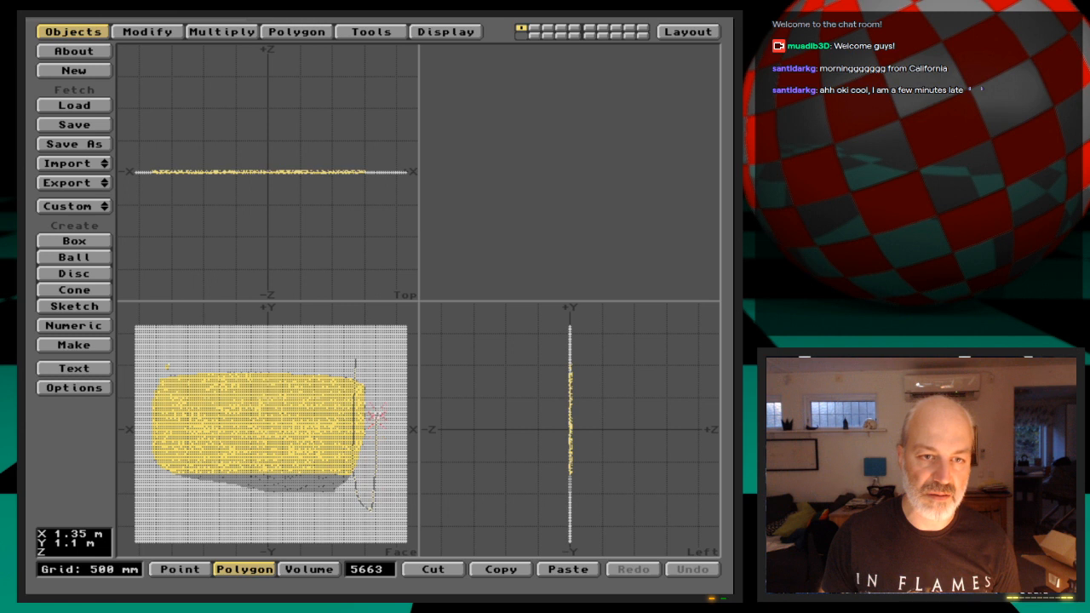
right_click_drag(364, 357, 333, 353)
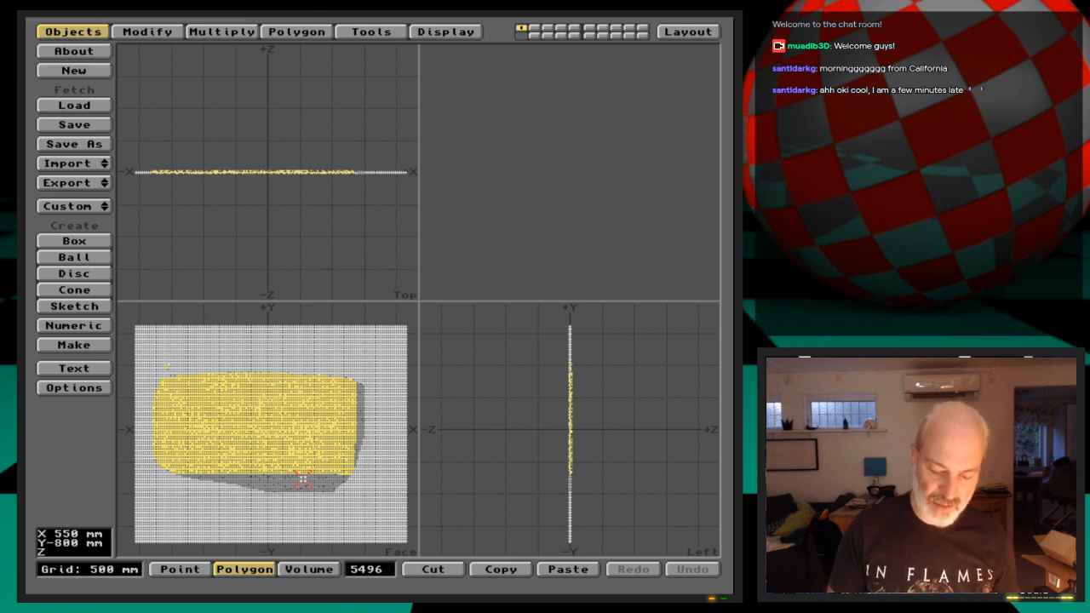
Set the polygon type to Triangles, subdivide the selected polygons with the Faceted method, and clear the selection
key("o")
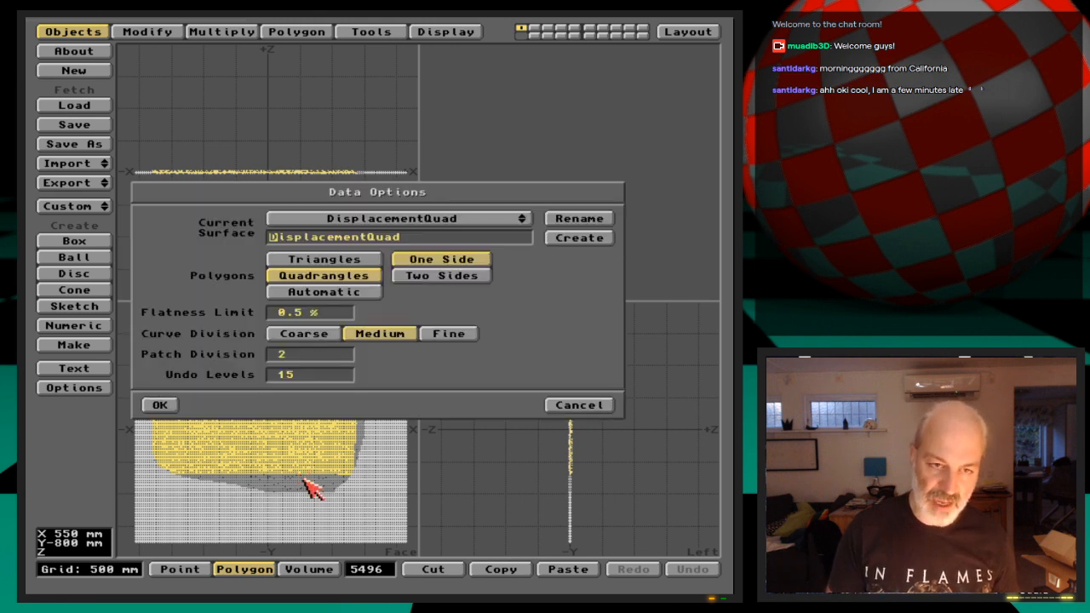
left_click(338, 264)
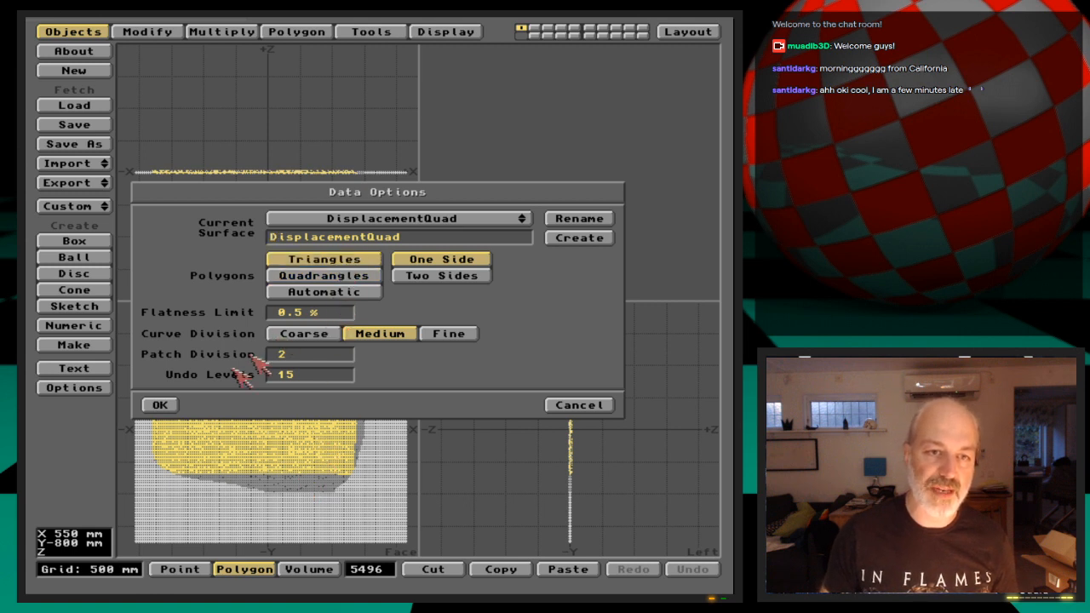
left_click(167, 404)
key("shift+d")
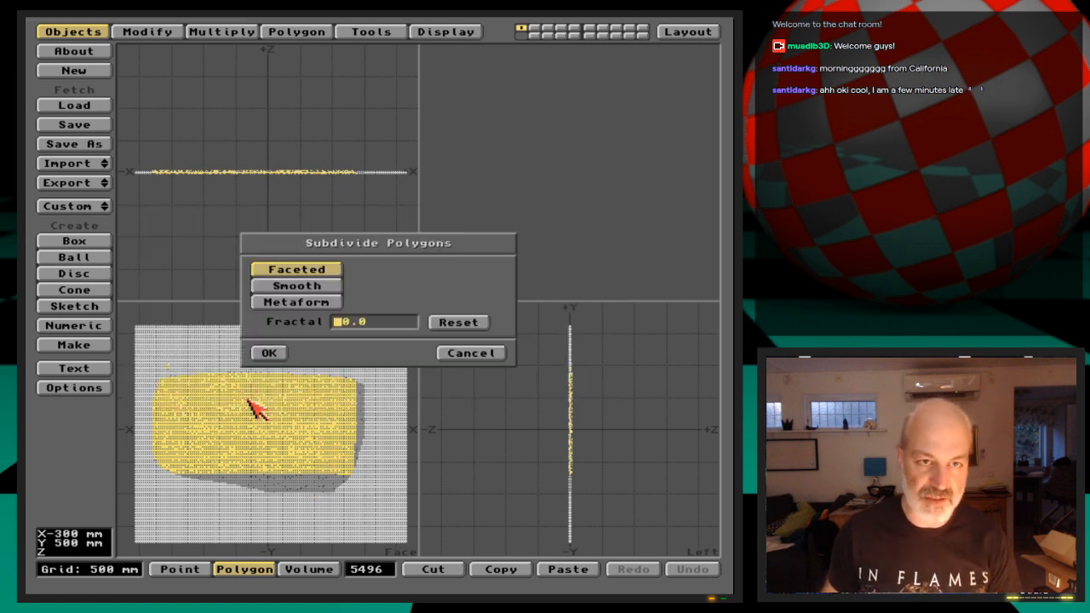
key("Return")
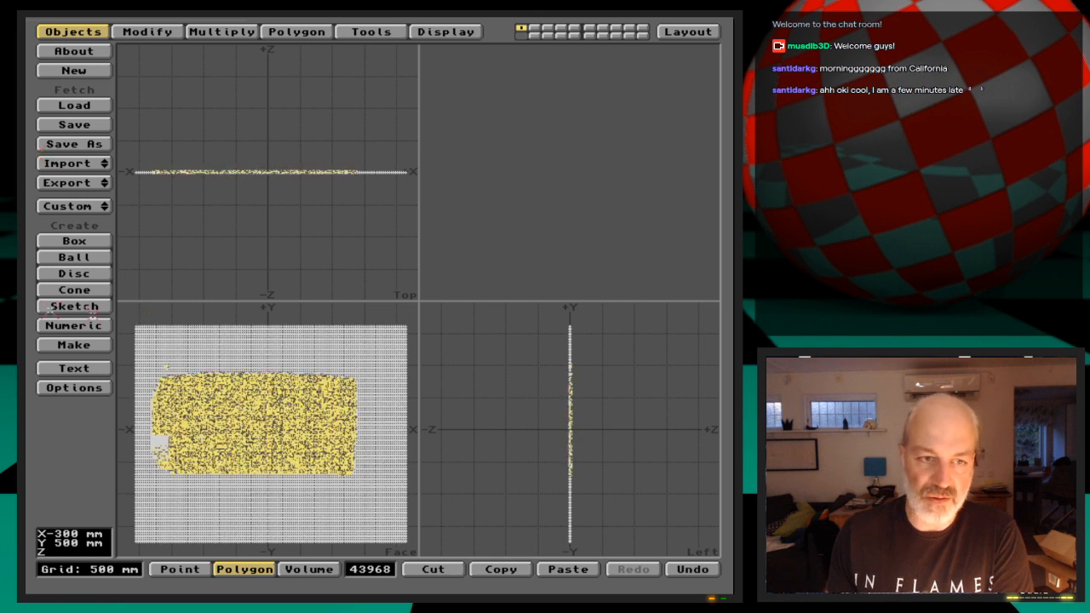
left_click(45, 459)
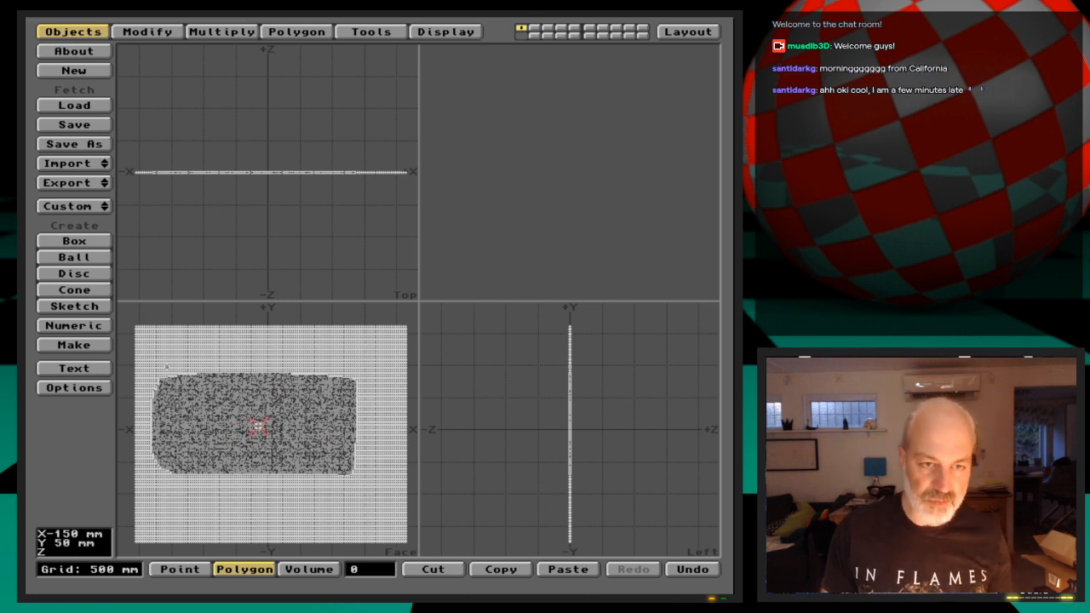
Examine the mesh's polygon statistics by vertex count, highlighting the three-vertex polygons and finally all polygons
key("space")
key("space")
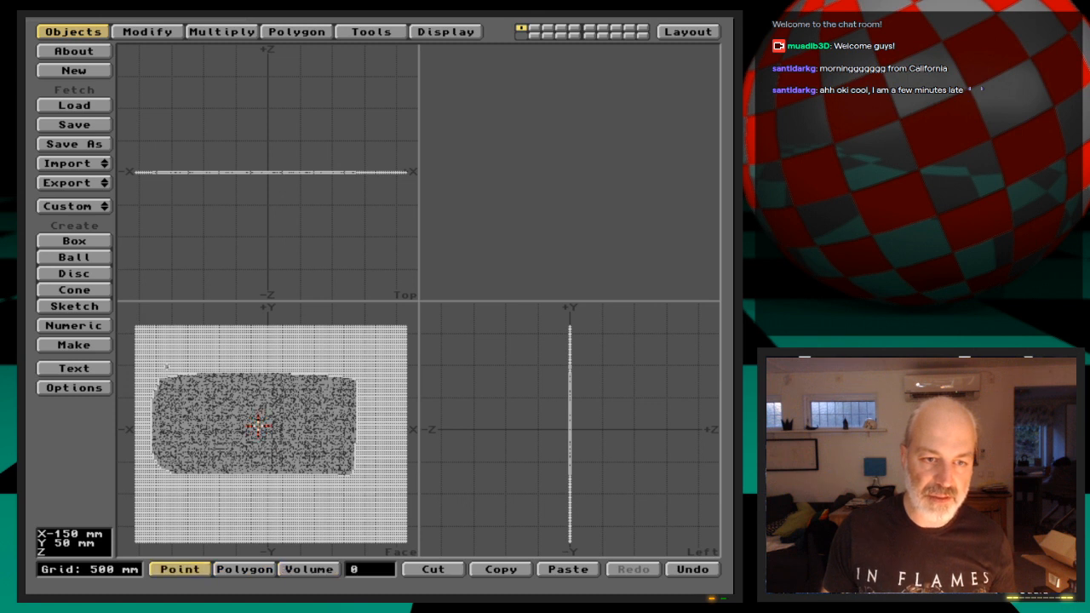
key("space")
key("w")
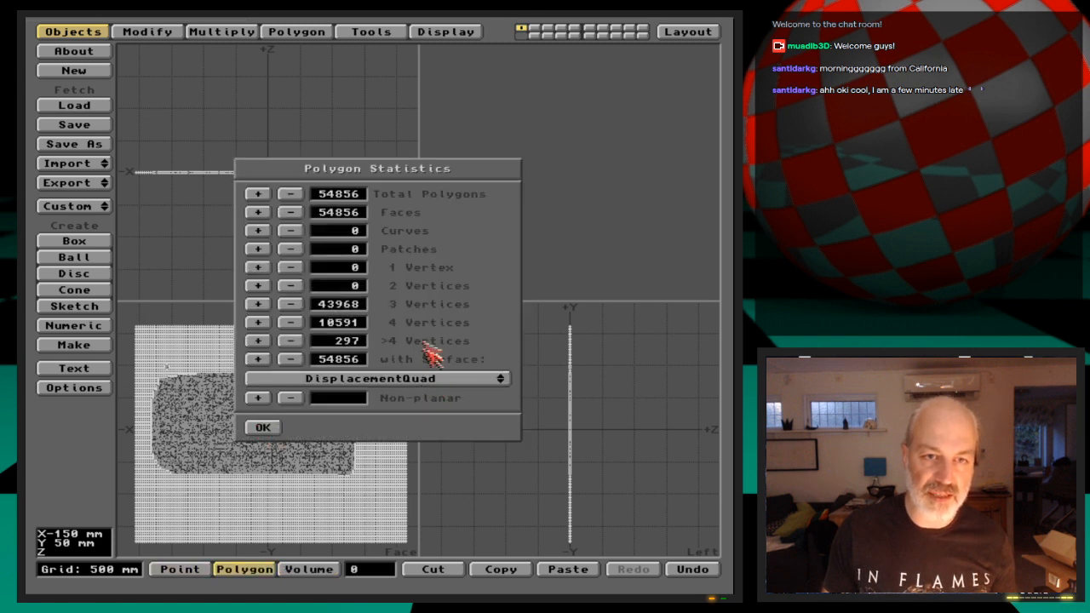
left_click(258, 322)
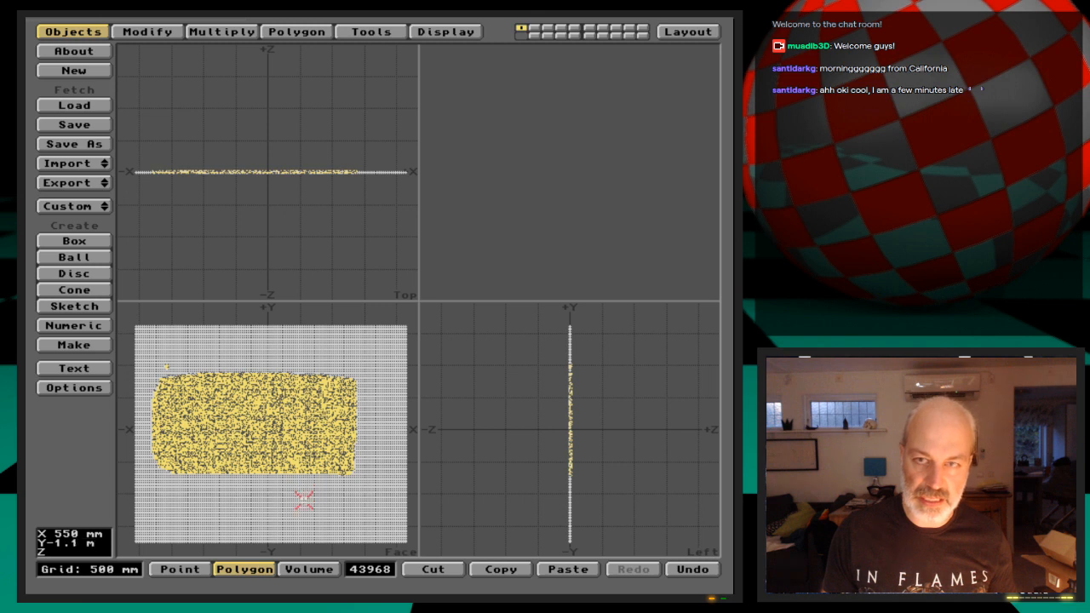
key("a")
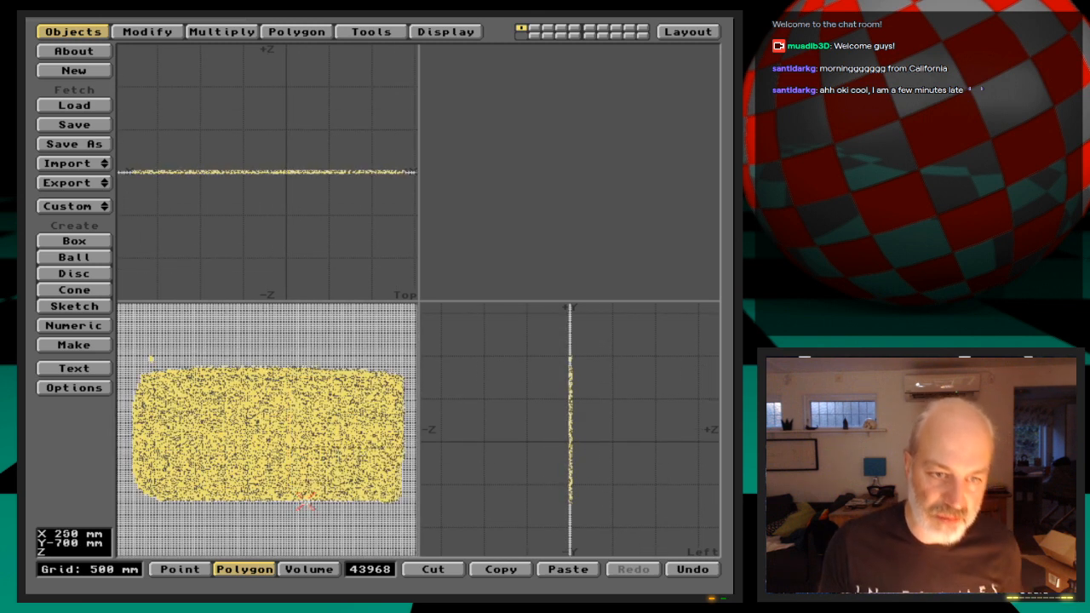
left_click(367, 571)
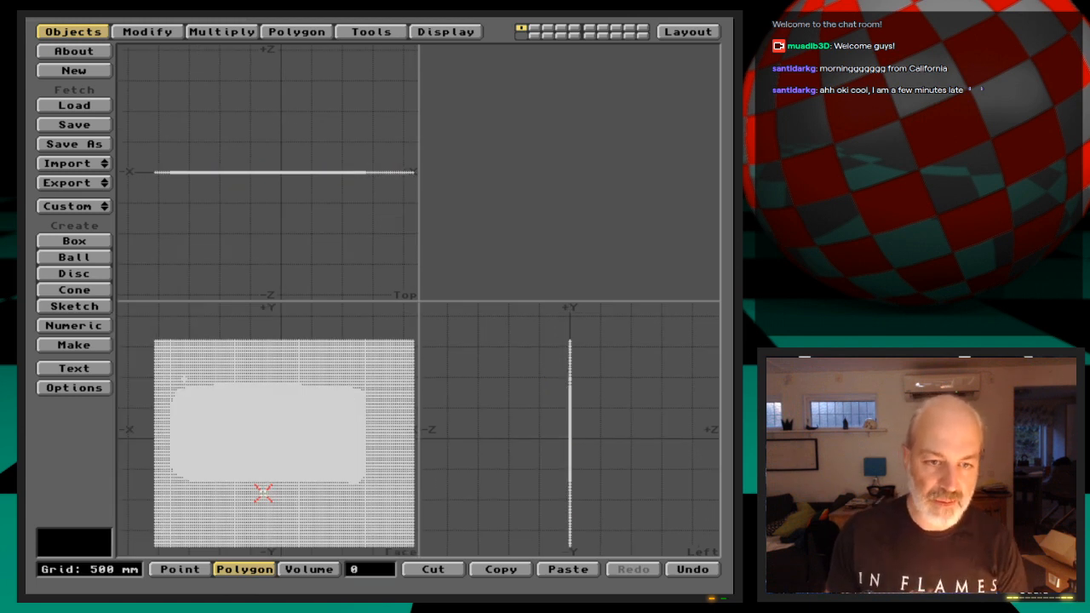
key("shift+apostrophe")
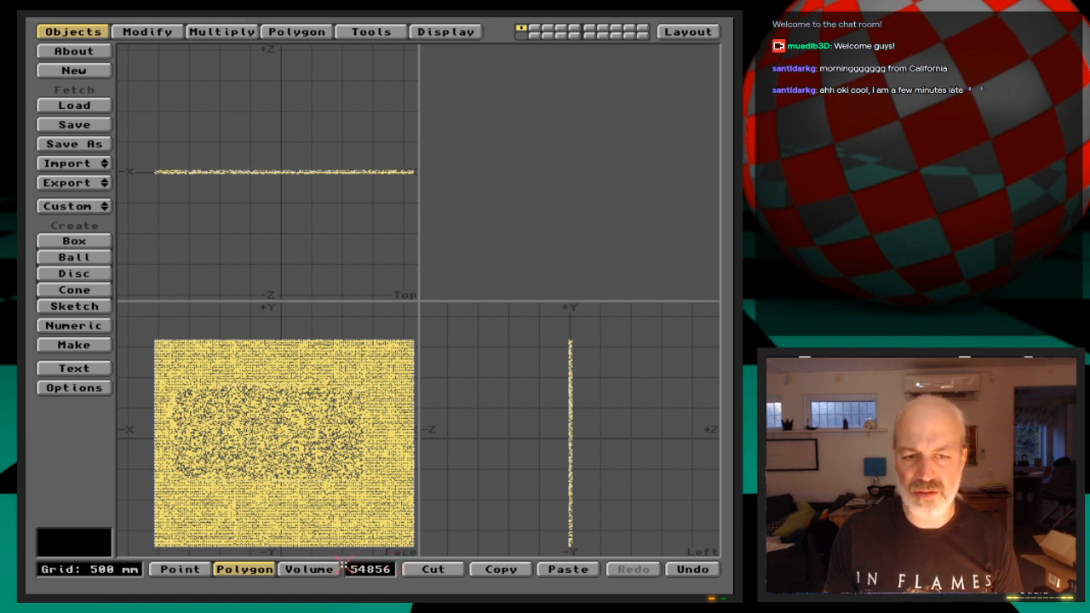
left_click(397, 569)
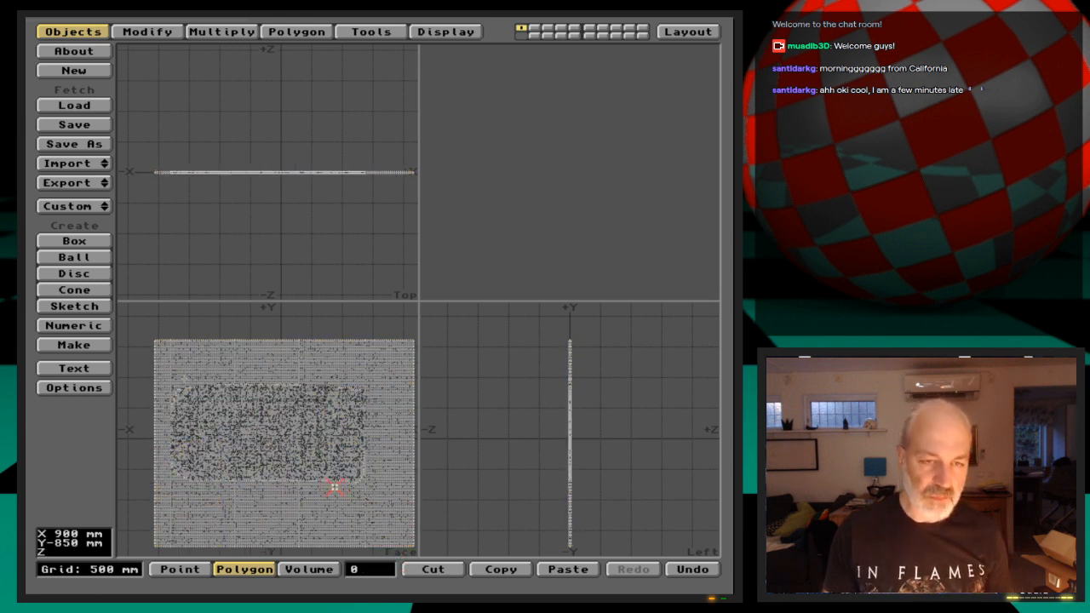
Save the refined mesh as a new object file named DispQuad_stage3 in the Objects drawer
key("shift+s")
left_click(305, 121)
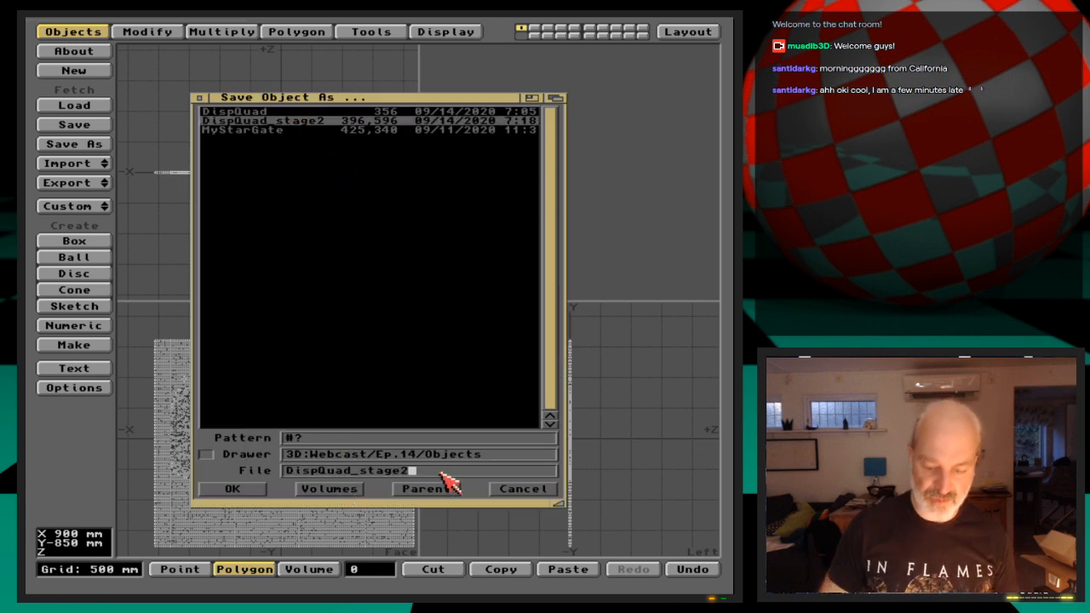
key("Return")
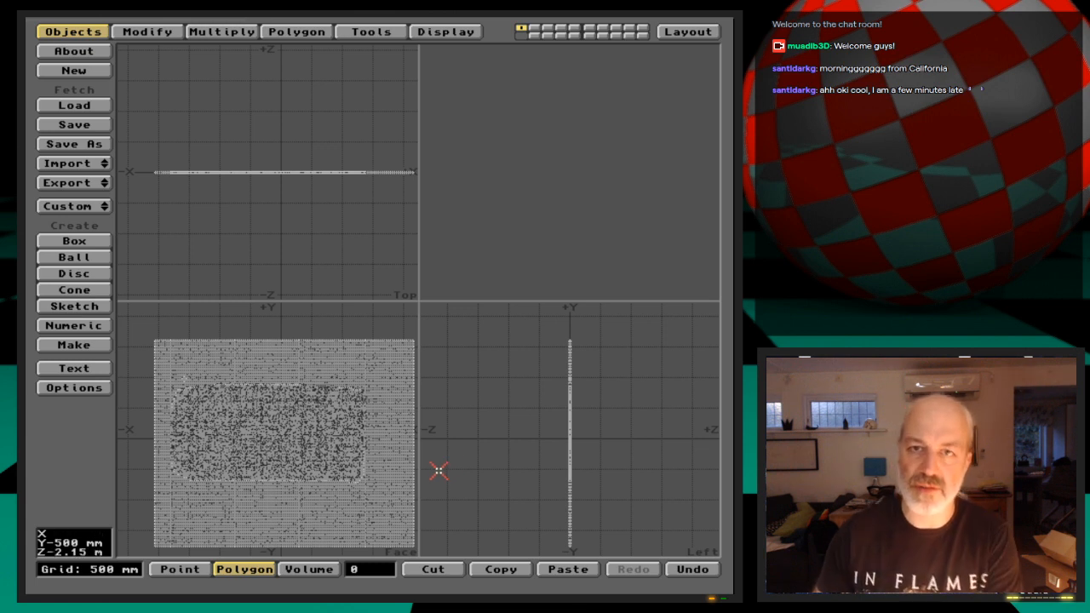
Switch to Layout, look through the camera, and replace the DispQuad_stage2 object with DispQuad_stage3
left_click(703, 34)
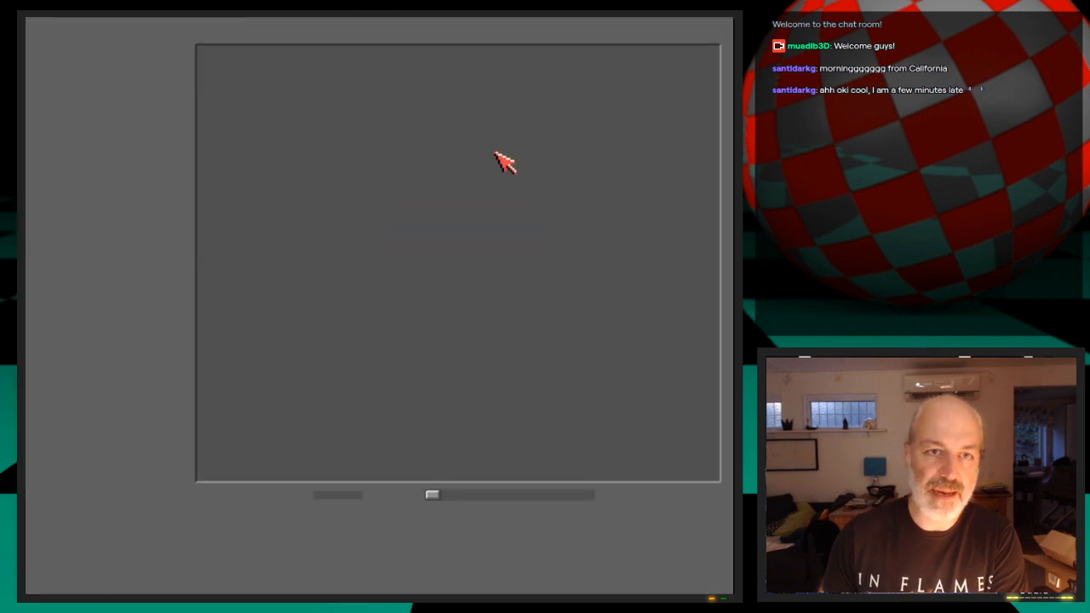
left_click(145, 128)
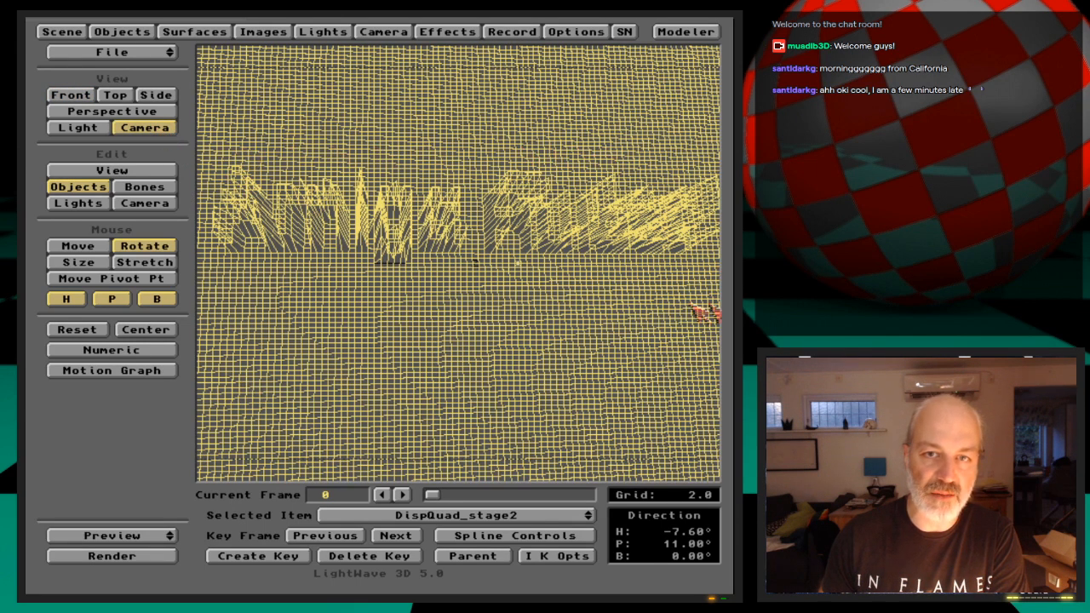
left_click(119, 31)
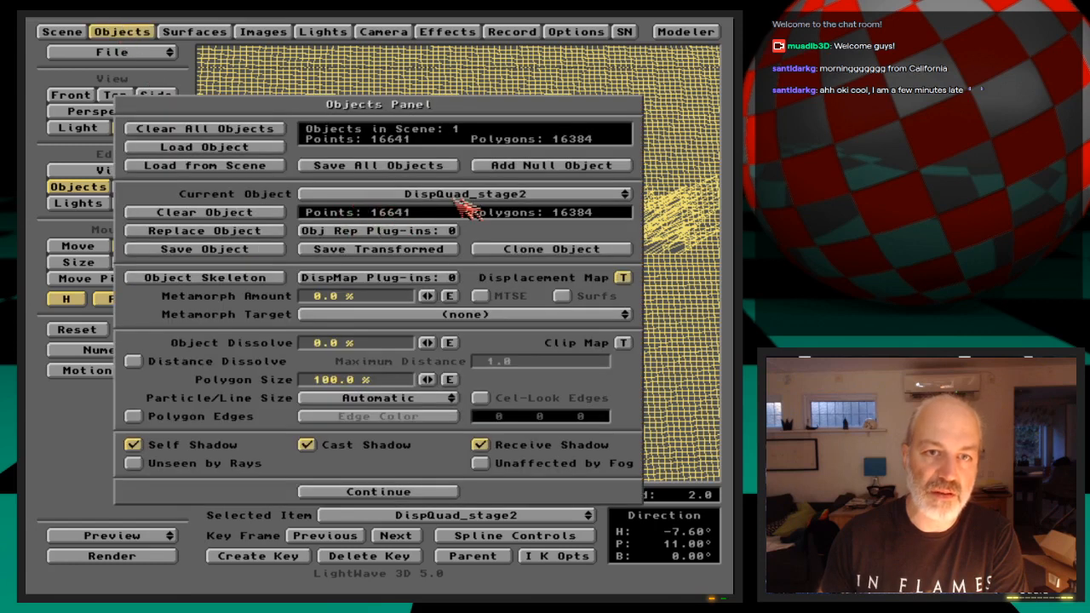
left_click(275, 234)
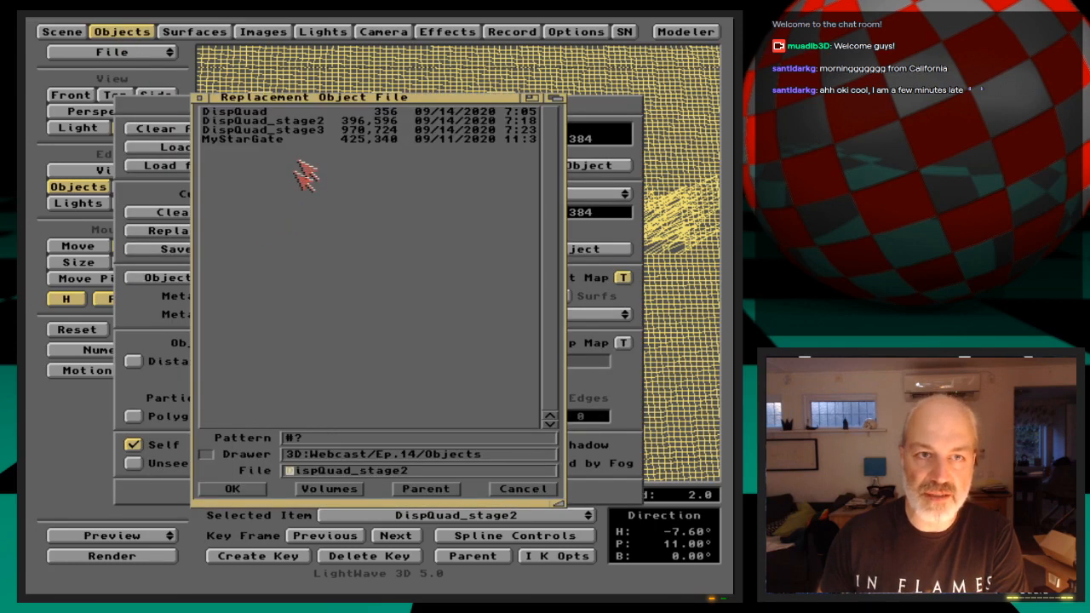
double_click(307, 131)
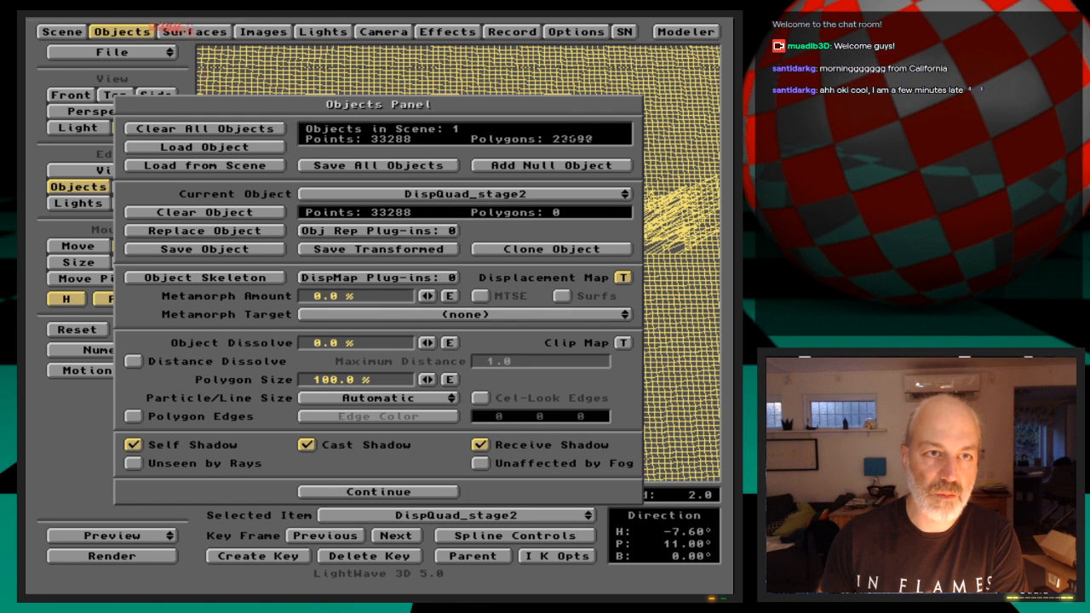
left_click(145, 31)
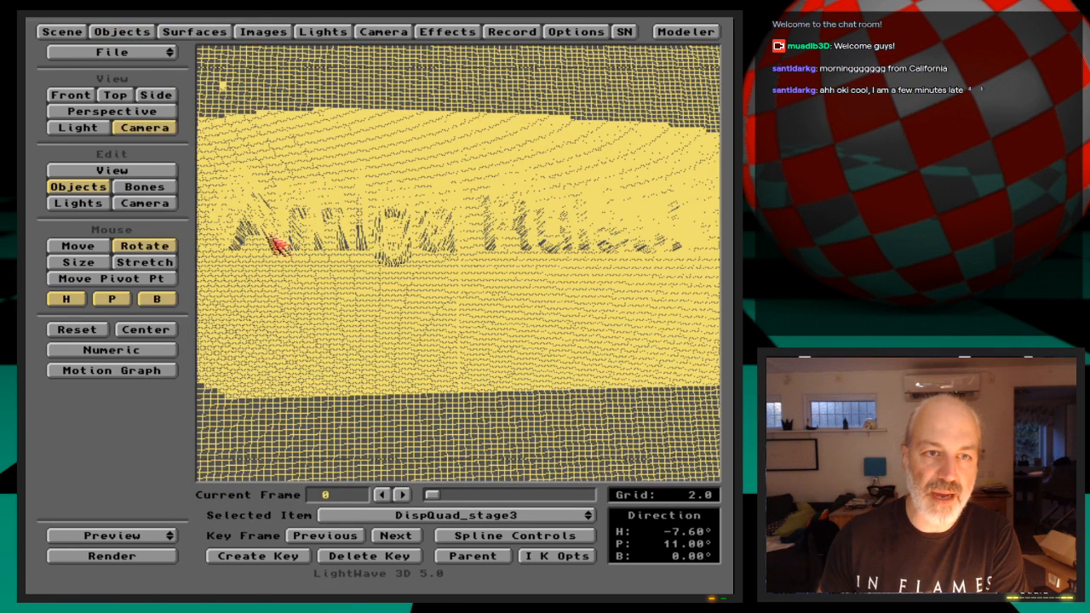
Check the camera settings and render a test frame of DispQuad_stage3 at frame 0
left_click(388, 30)
left_click(391, 31)
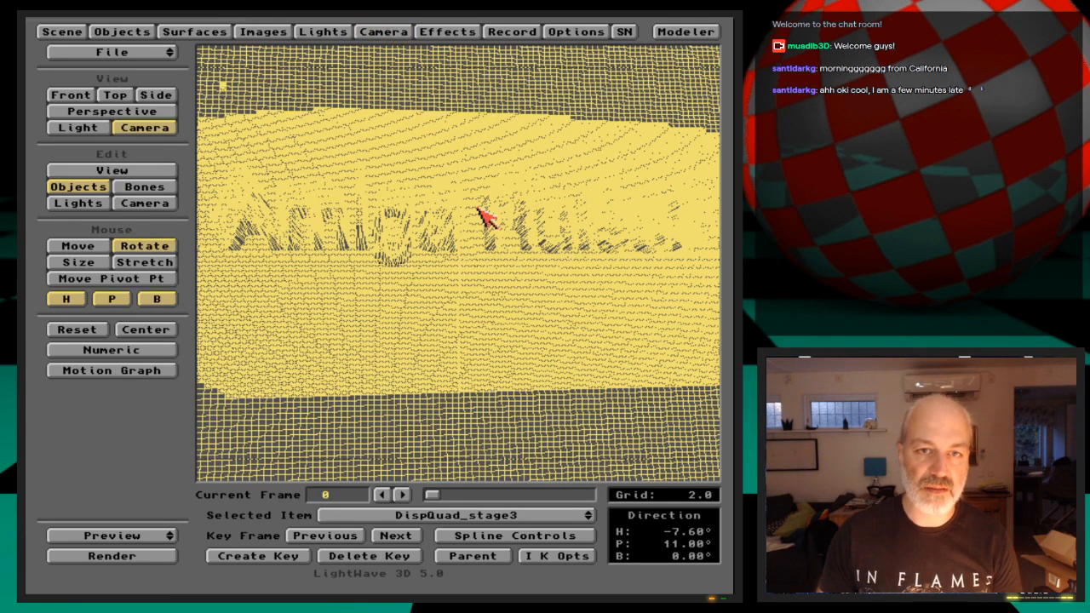
key("F9")
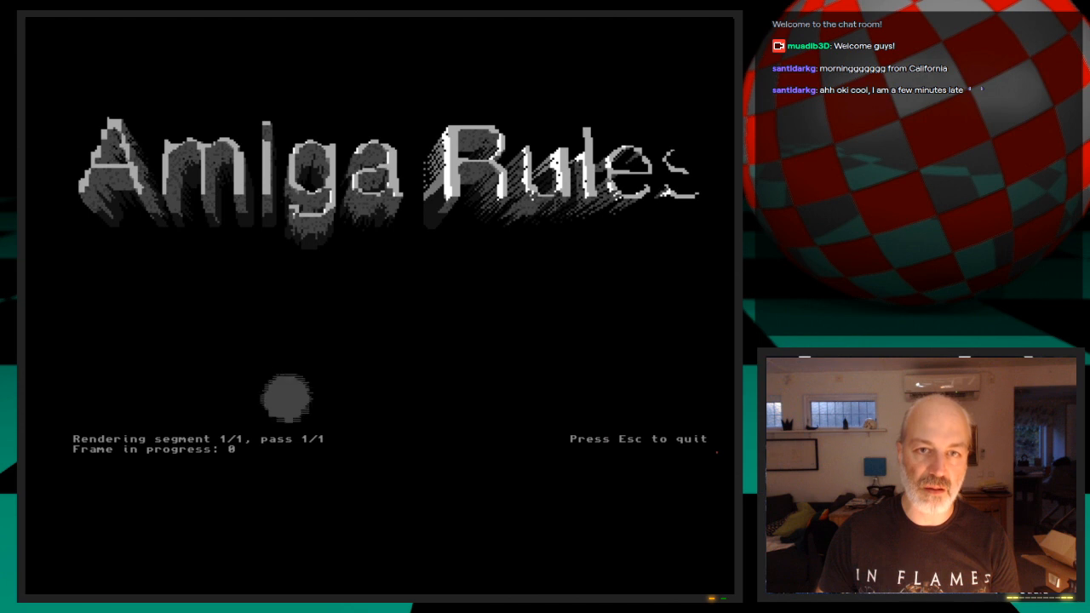
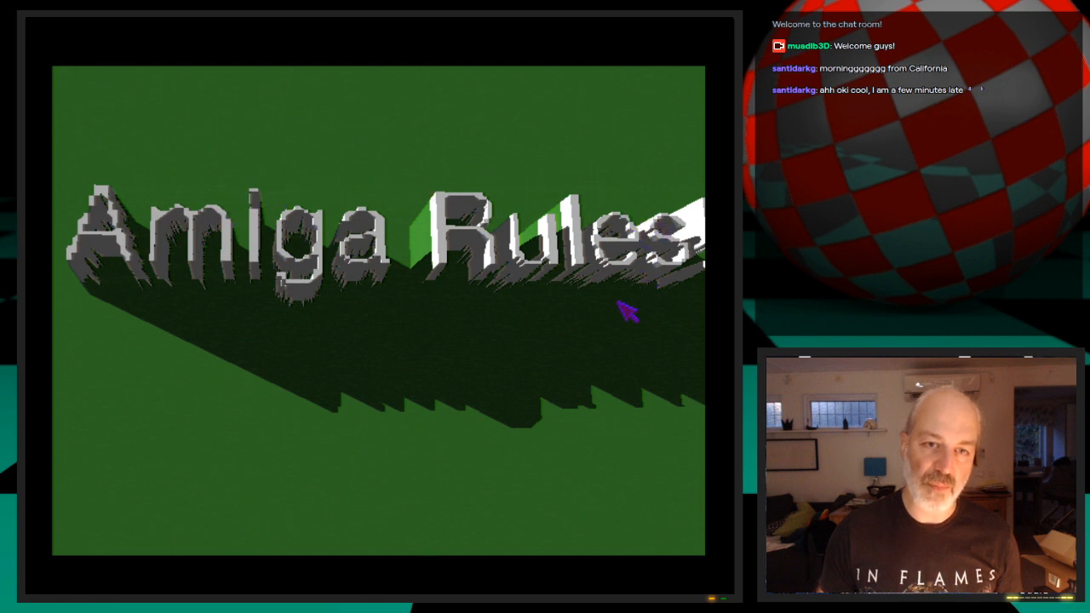
Leave the rendered frame and remove the AmigaRules.iff displacement map texture from the DispQuad_stage3 object
key("Escape")
key("Escape")
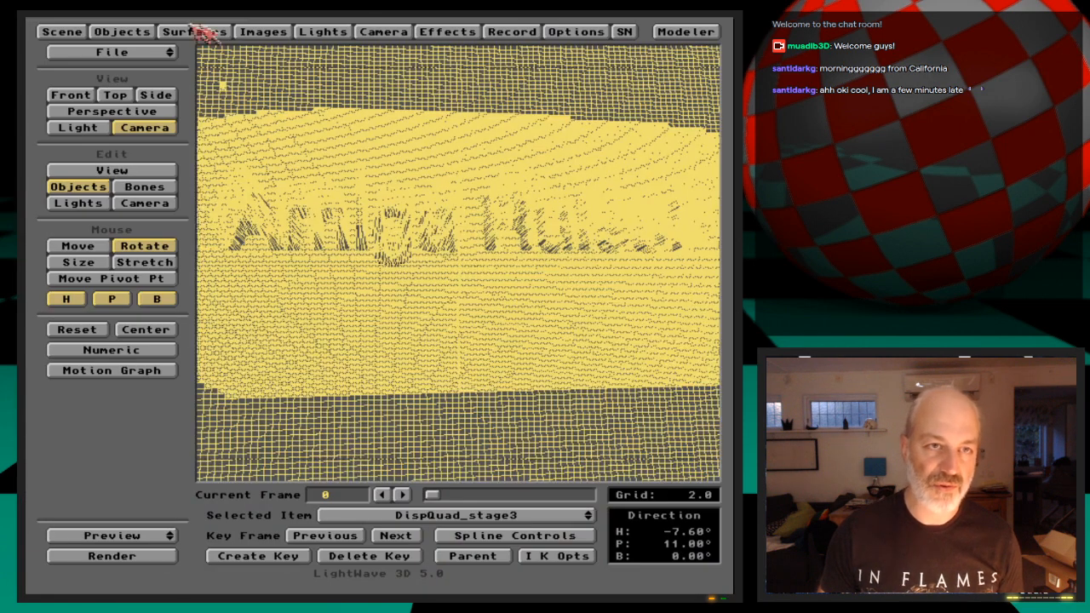
left_click(126, 28)
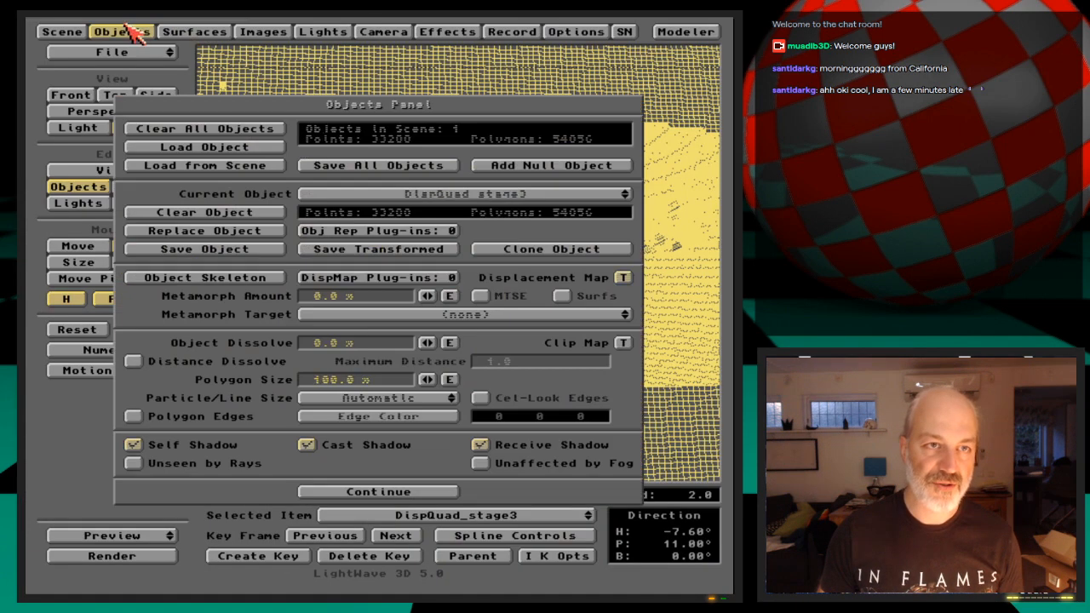
left_click(623, 279)
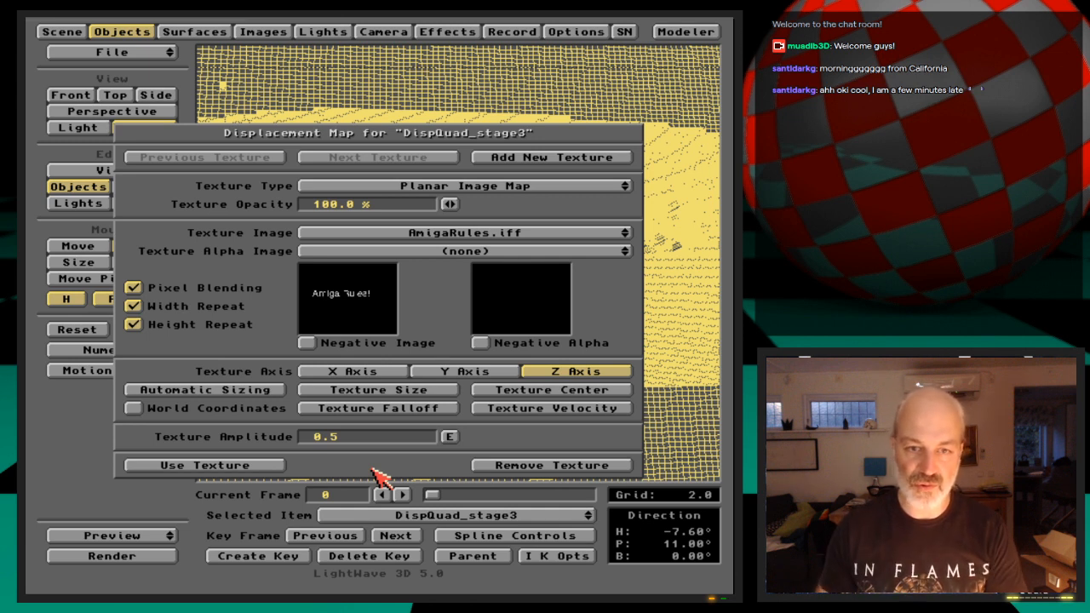
left_click(554, 465)
left_click(139, 31)
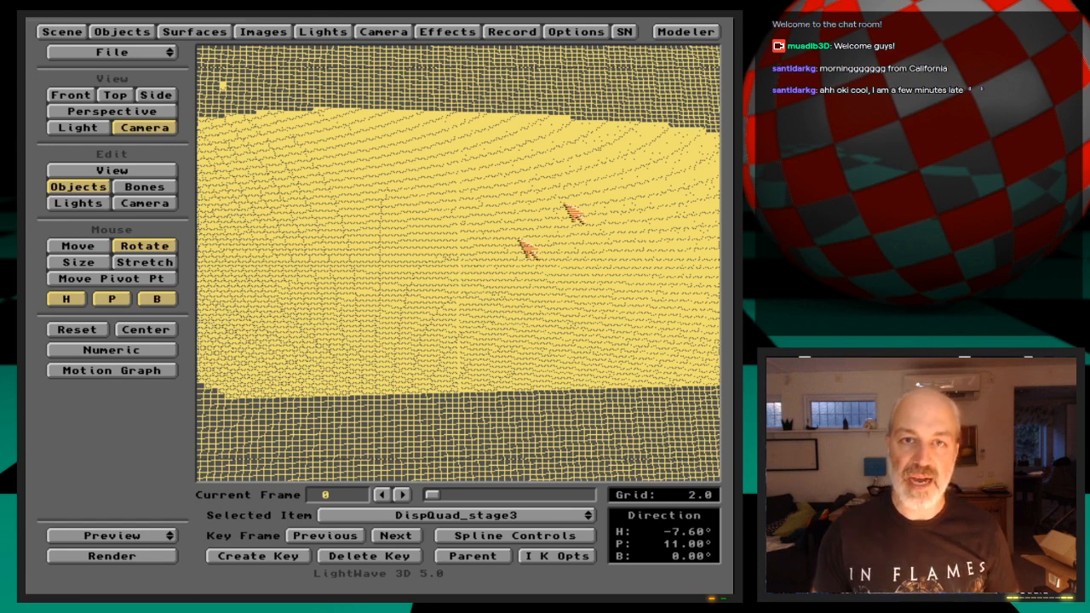
Switch to Modeler and set AmigaRules.iff as the backdrop image along the Z axis
left_click(704, 33)
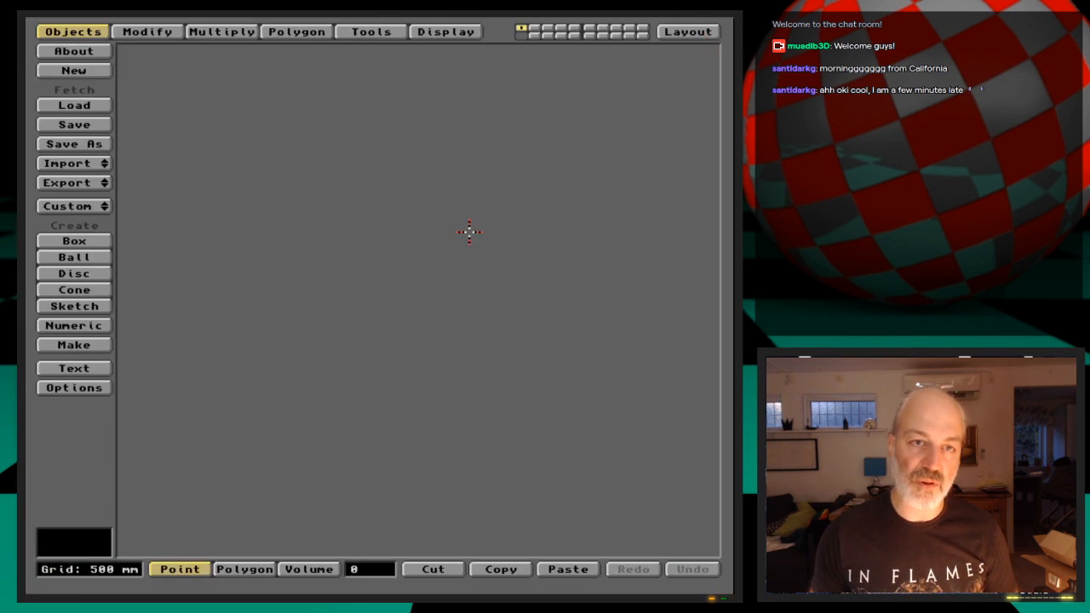
left_click(445, 31)
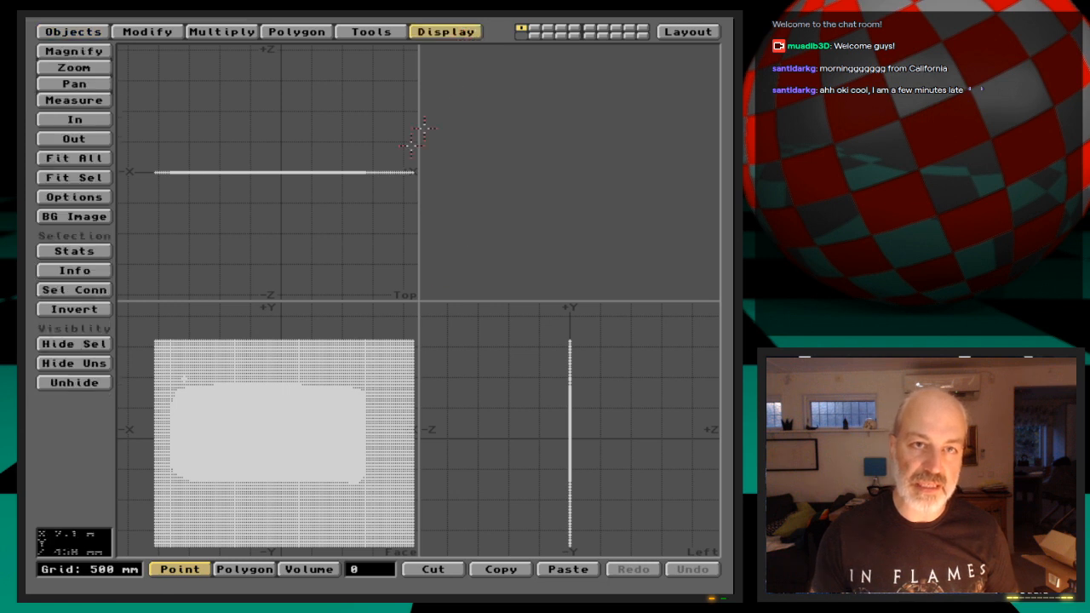
left_click(89, 213)
left_click(418, 245)
left_click(420, 255)
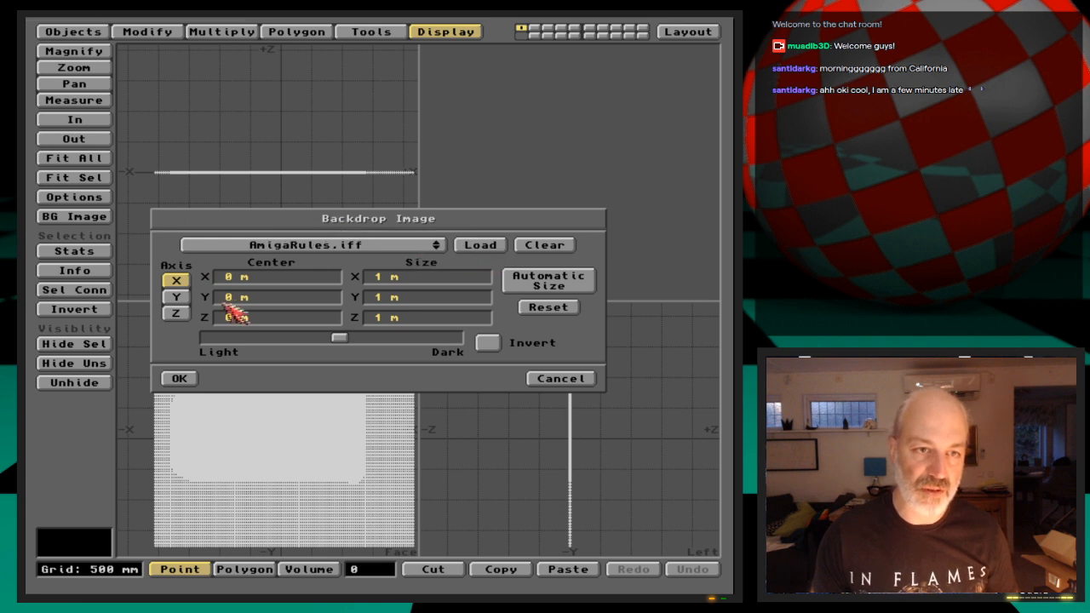
left_click(175, 312)
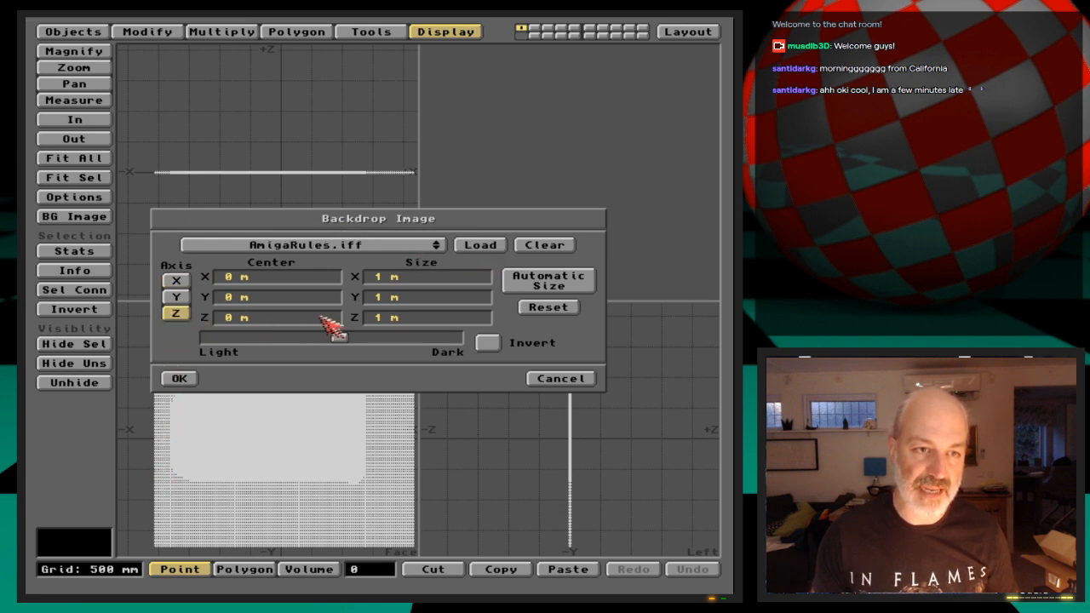
left_click(179, 378)
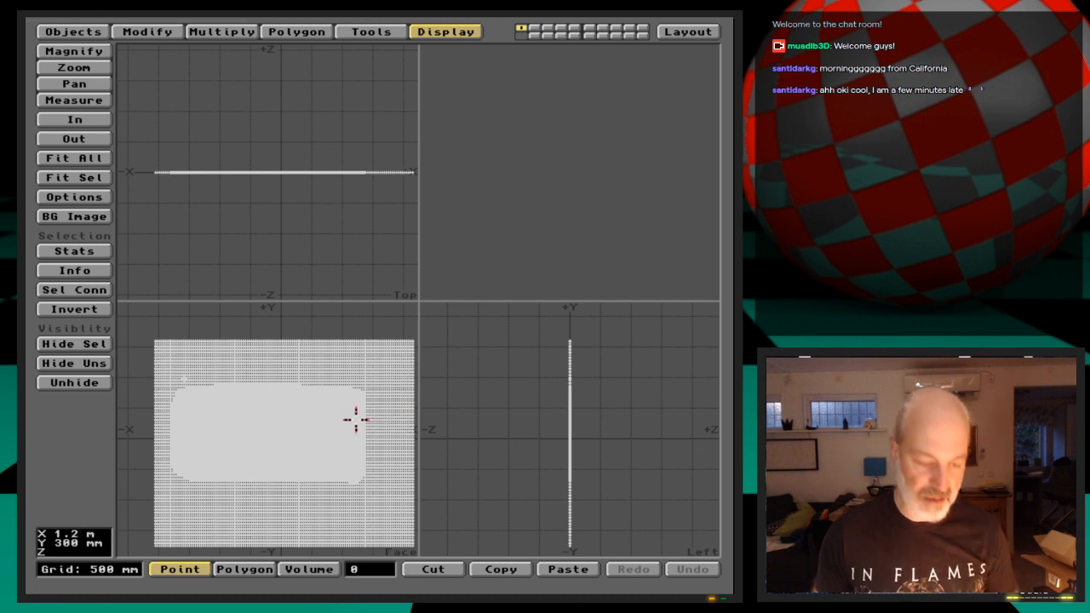
Size the AmigaRules.iff backdrop image automatically to match the mesh
left_click(87, 217)
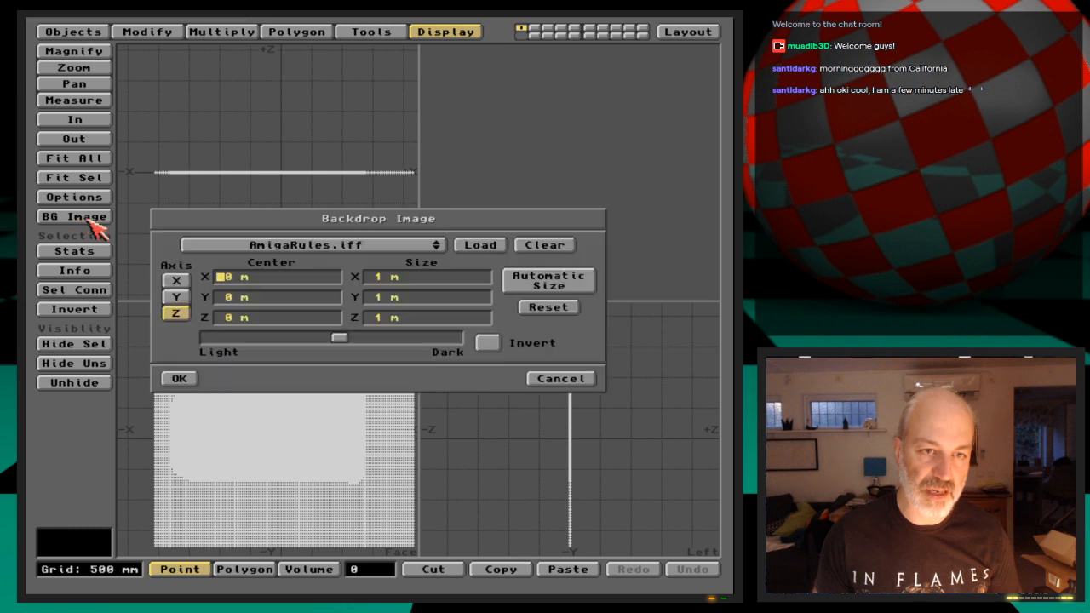
left_click(541, 288)
left_click(182, 379)
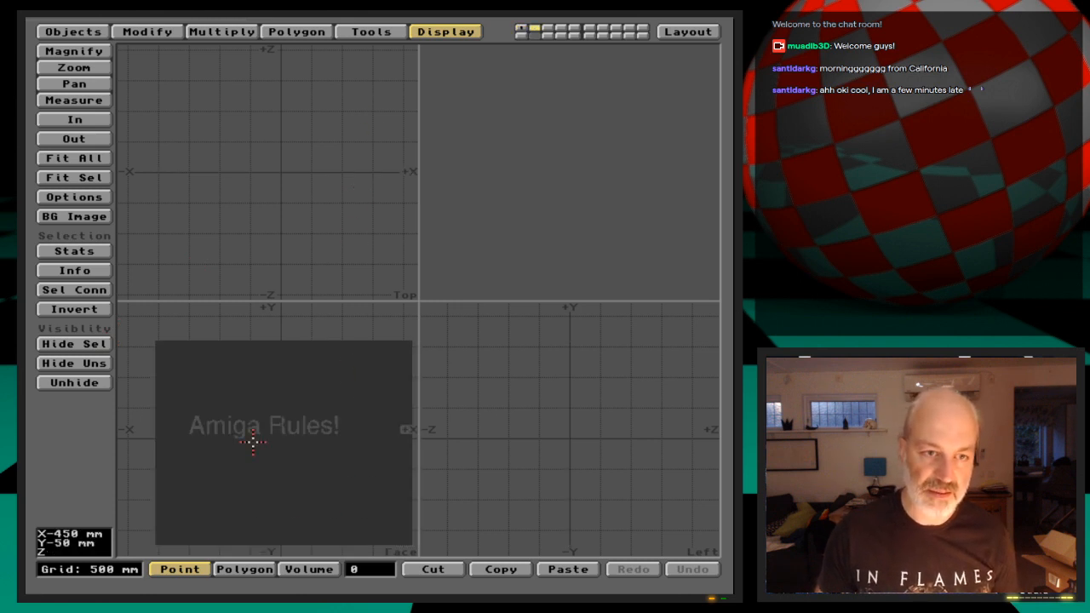
Inspect the mesh on layer 1 up close and delete it so only the backdrop image remains
key("1")
key("g")
key("period")
key("period")
key("period")
key("period")
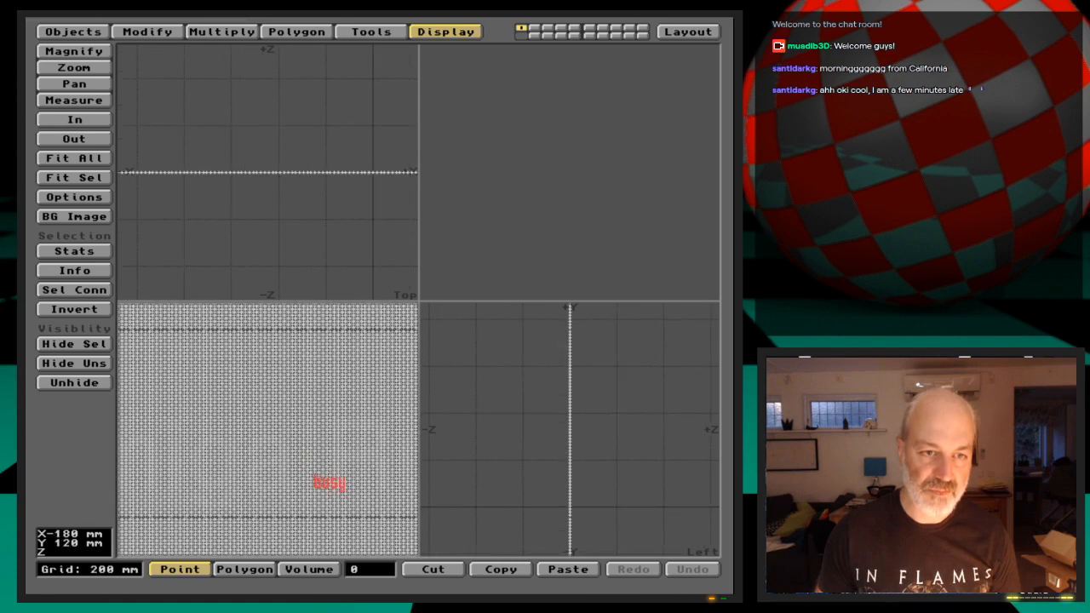
key("comma")
key("comma")
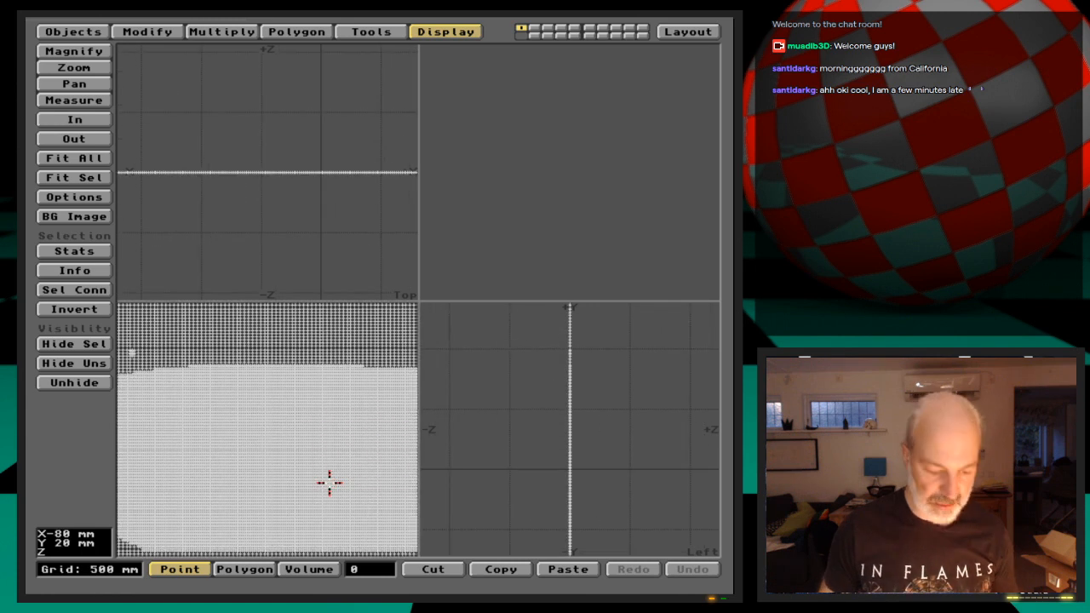
key("Delete")
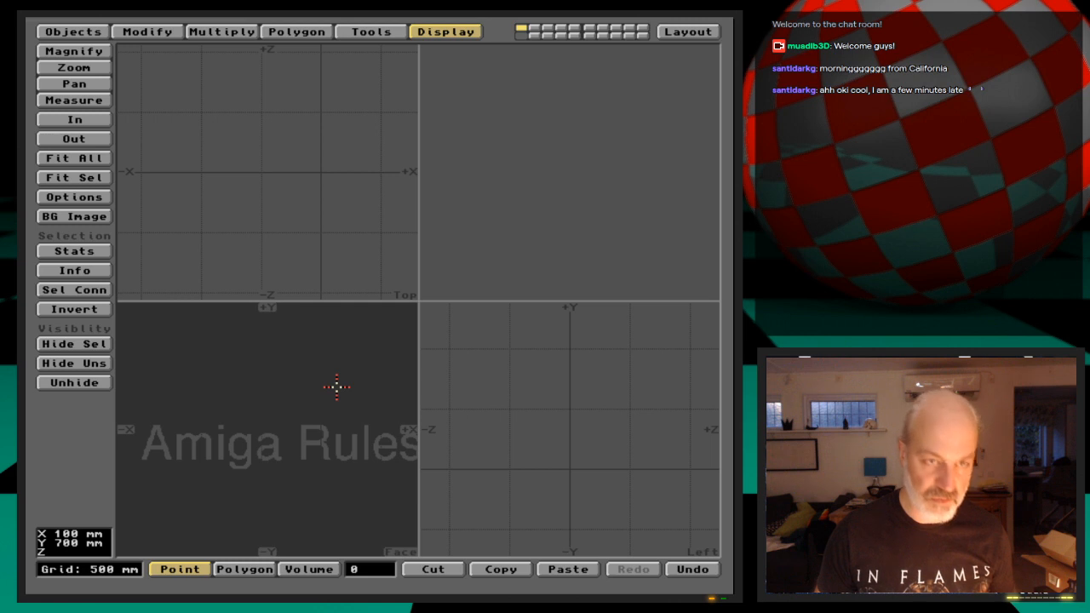
left_click(73, 32)
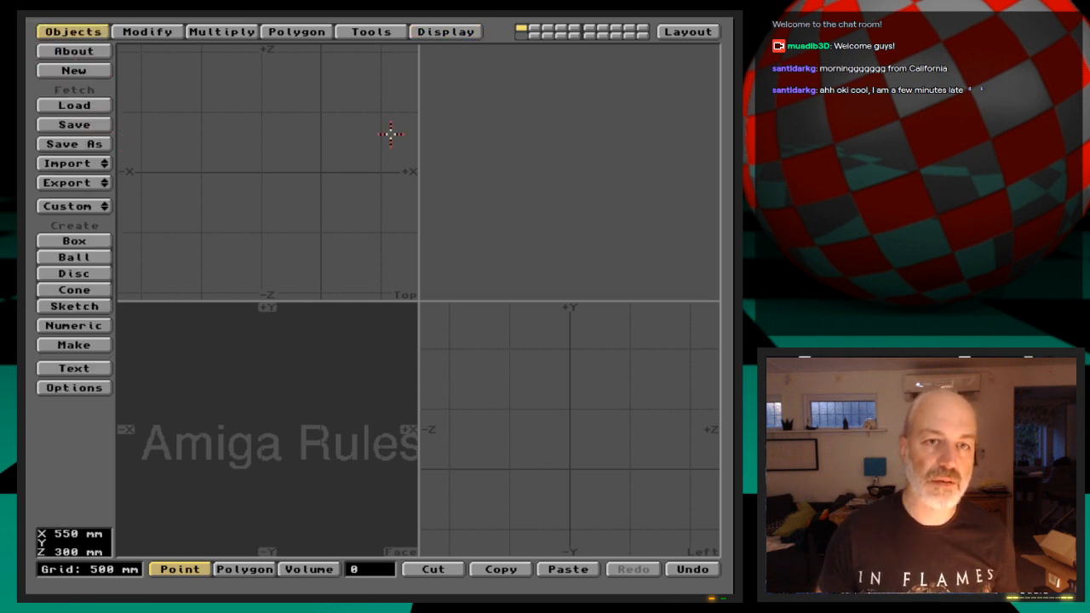
key("comma")
key("comma")
key("comma")
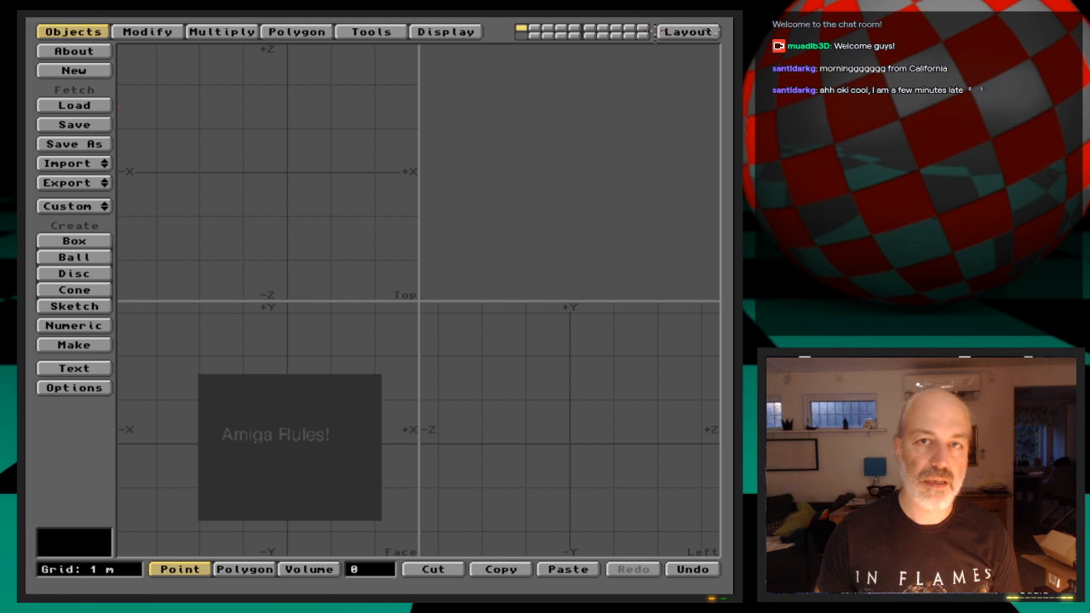
Switch to Layout and clear the current scene
left_click(688, 32)
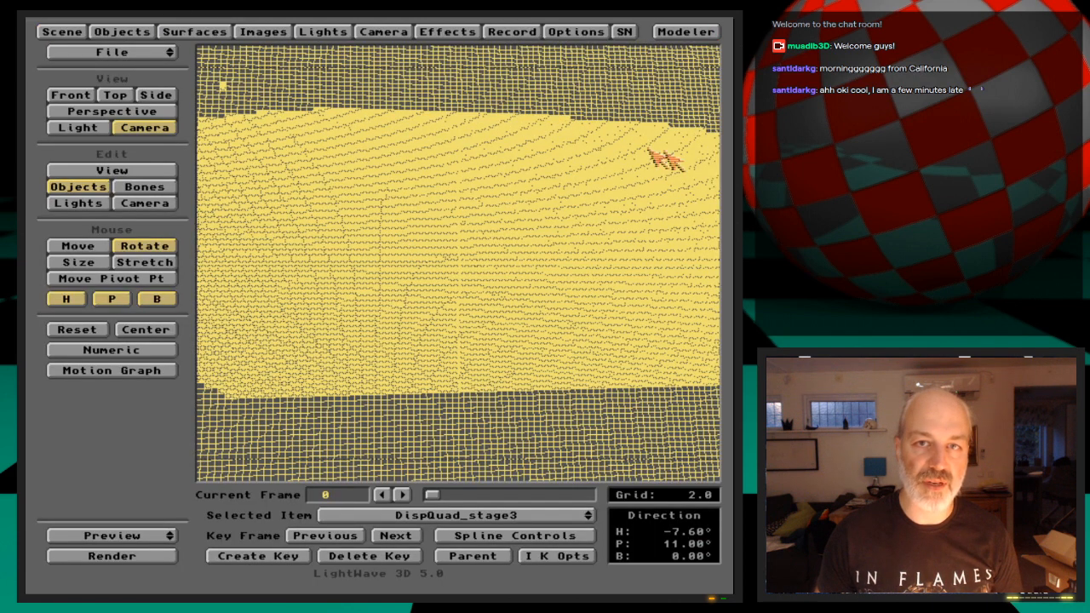
left_click(122, 32)
left_click(356, 168)
left_click(256, 321)
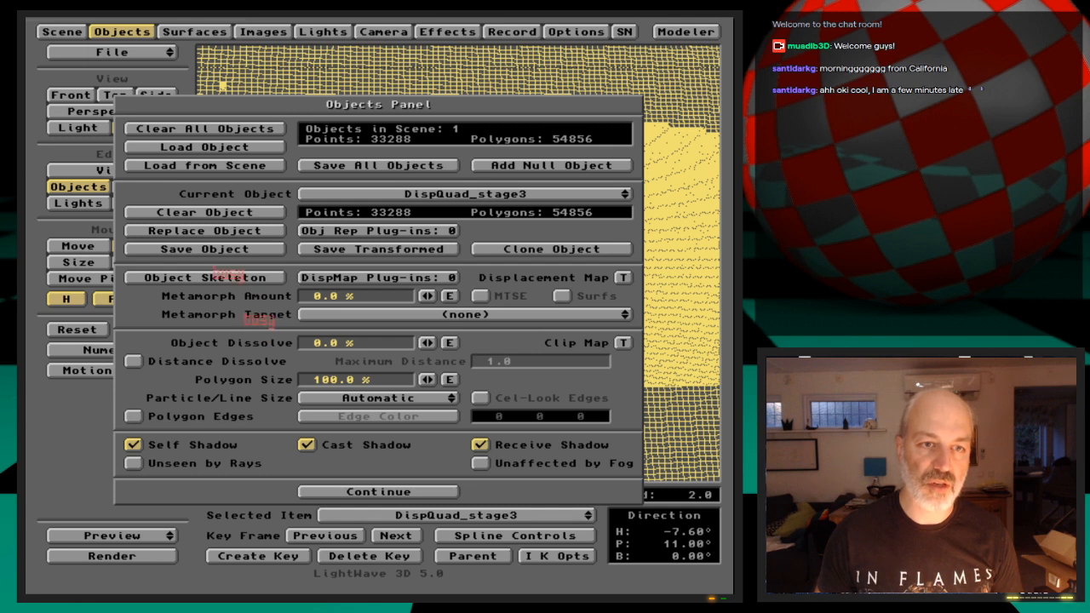
left_click(119, 32)
mouse_move(159, 54)
left_mouse_down()
mouse_move(160, 78)
mouse_move(153, 64)
left_mouse_up()
left_click(283, 326)
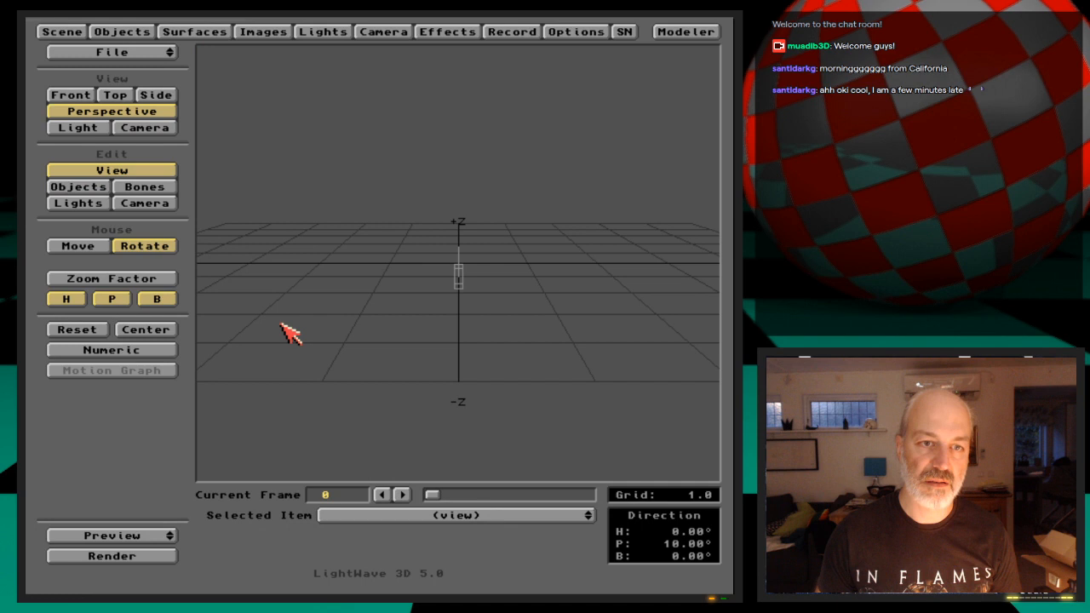
Look at the emptied Modeler and the other open screens, and quit LightWave back to the Workbench
left_click(686, 32)
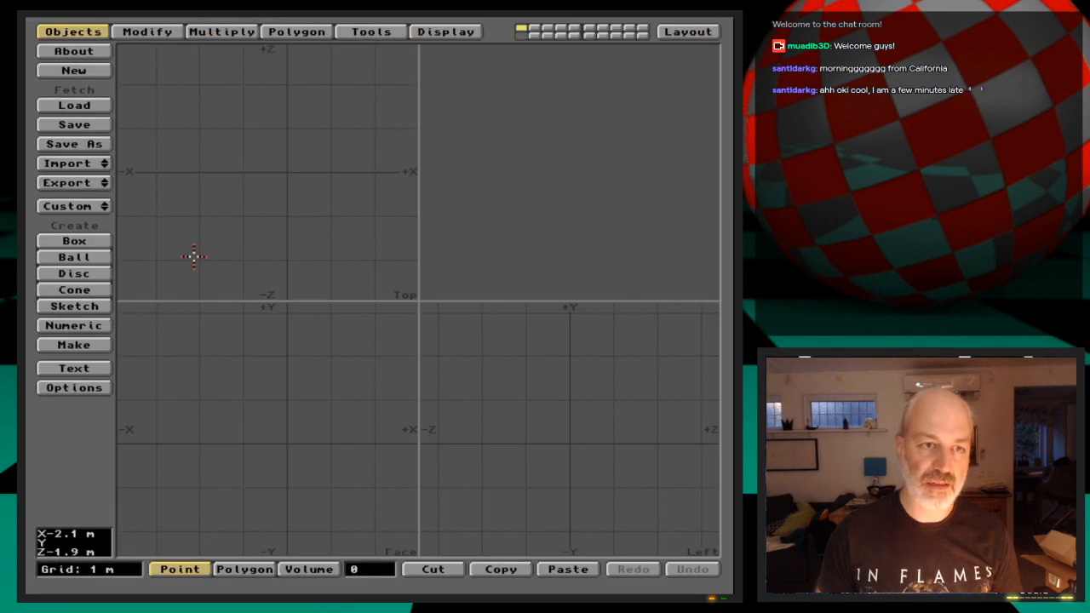
key("super+m")
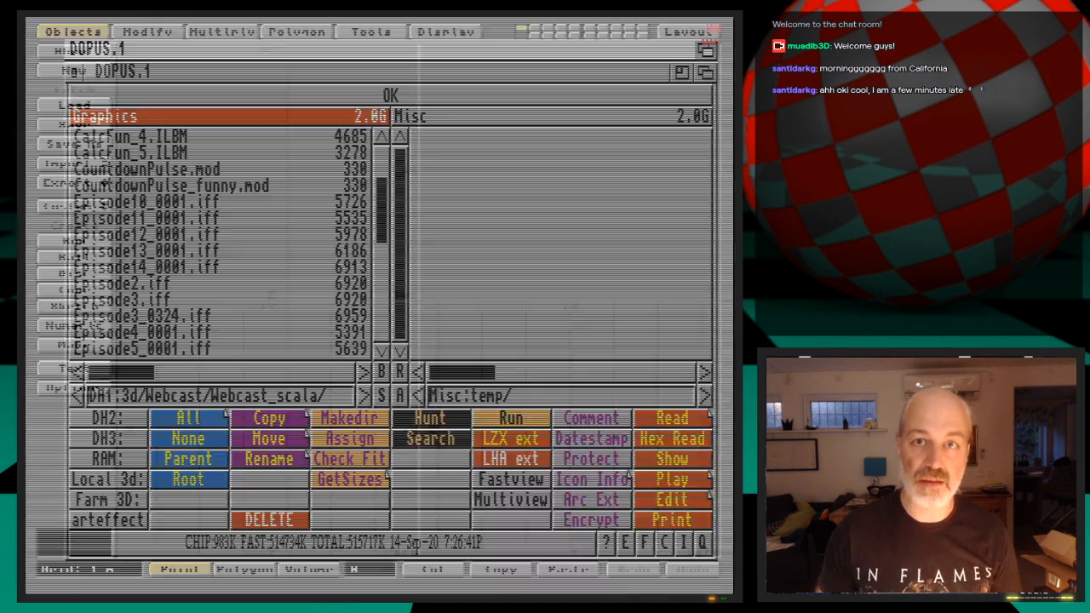
key("super+m")
left_click(138, 54)
left_click_drag(145, 62, 141, 89)
left_click(238, 325)
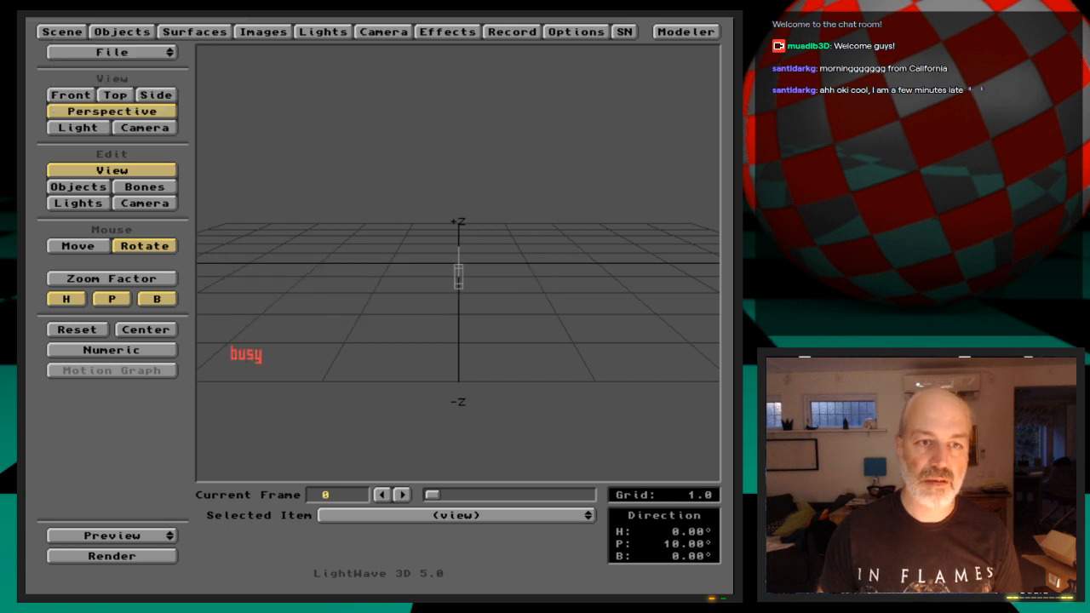
key("super+m")
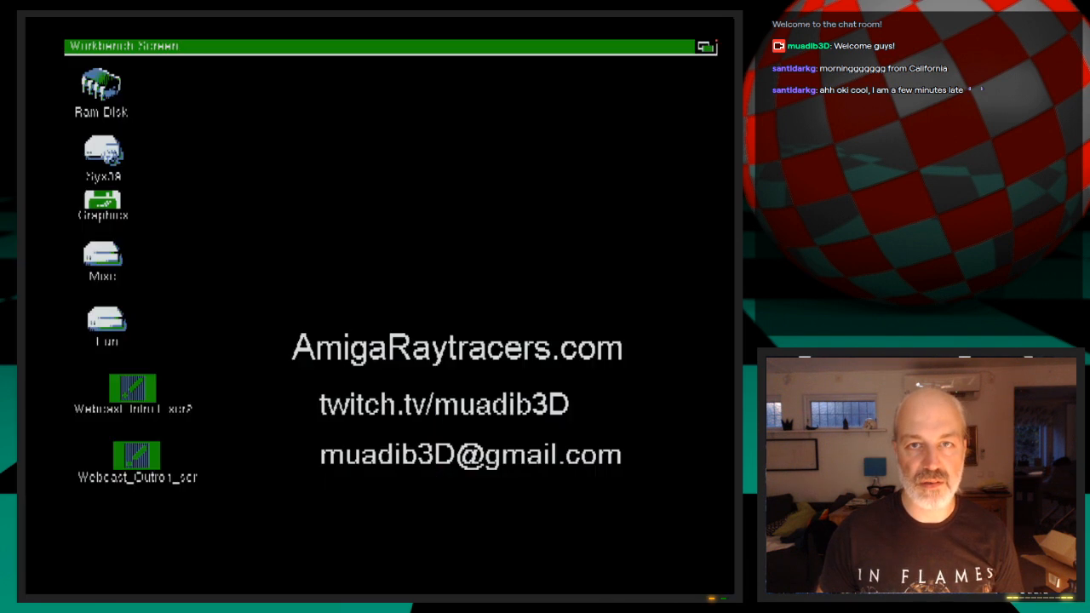
Dismiss the recoverable system alert and restart LightWave in Modeler
right_click_drag(451, 182, 448, 63)
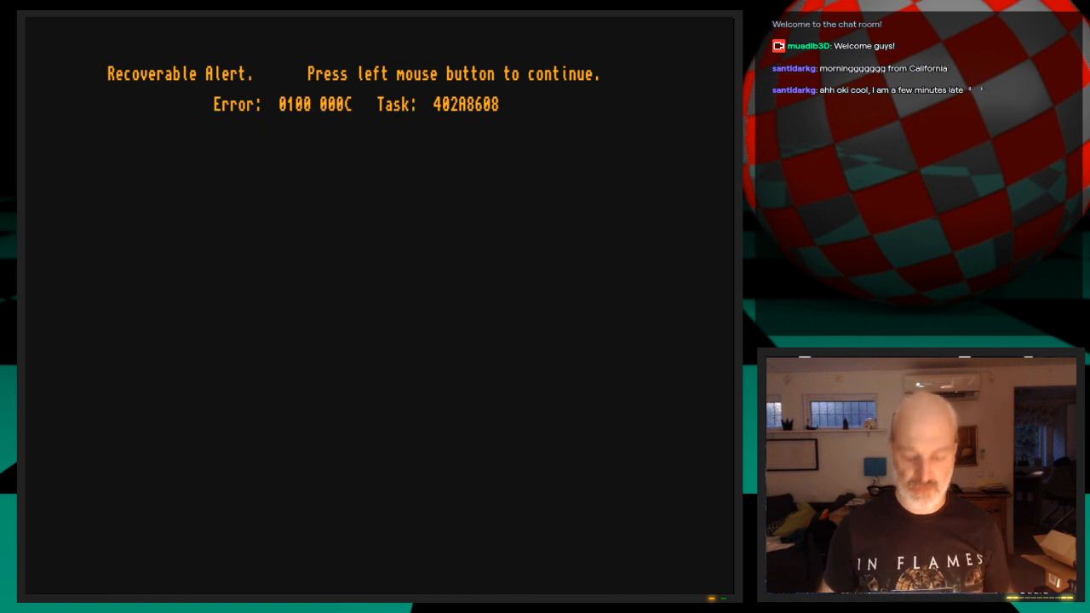
left_click(448, 63)
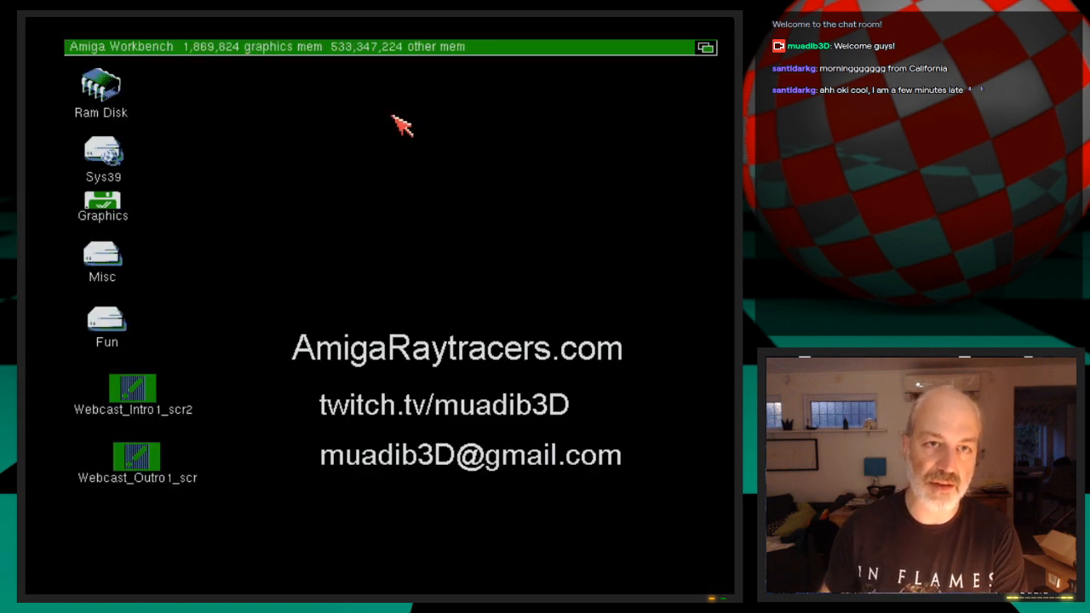
right_click_drag(401, 122, 447, 68)
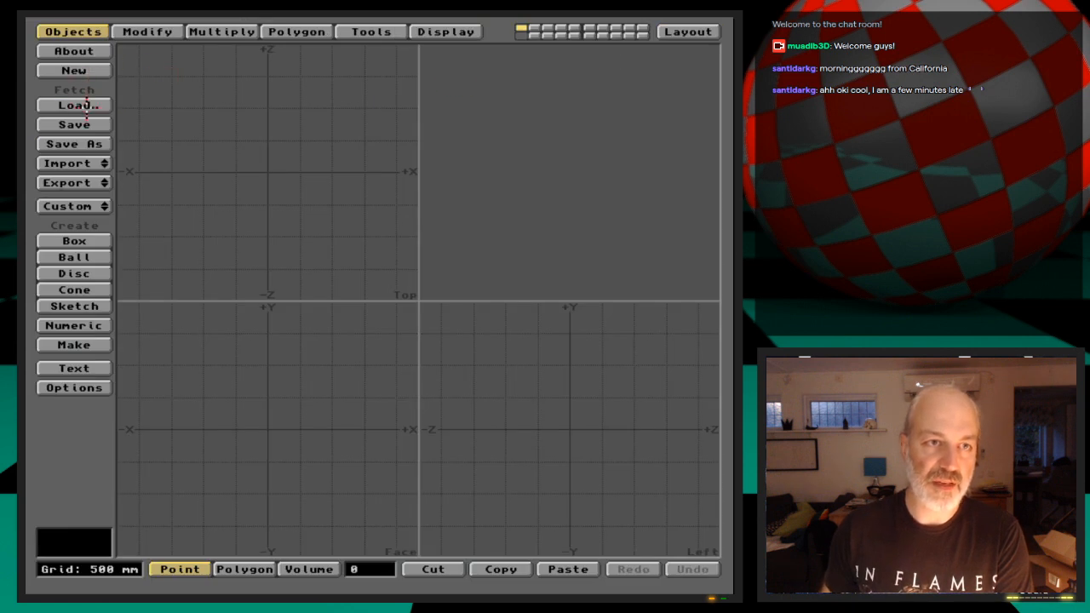
Load the evenly subdivided rectangular grid mesh from the 3D:Webcast/Ep.14/Objects drawer
left_click(85, 105)
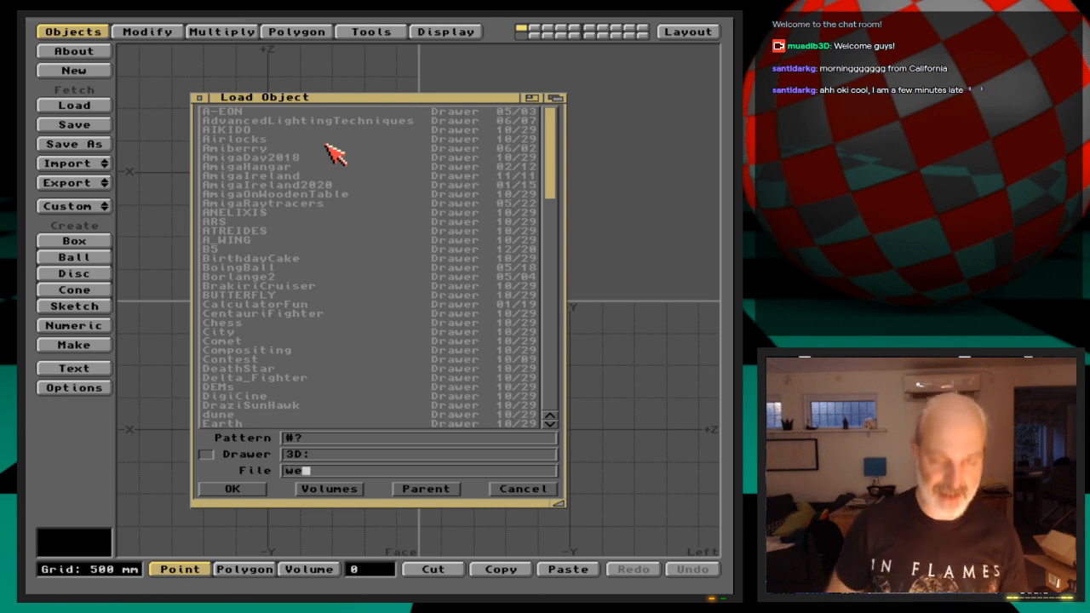
type("we")
key("Down")
key("Return")
key("Down")
key("Down")
key("Down")
key("Down")
key("Down")
key("Down")
key("Return")
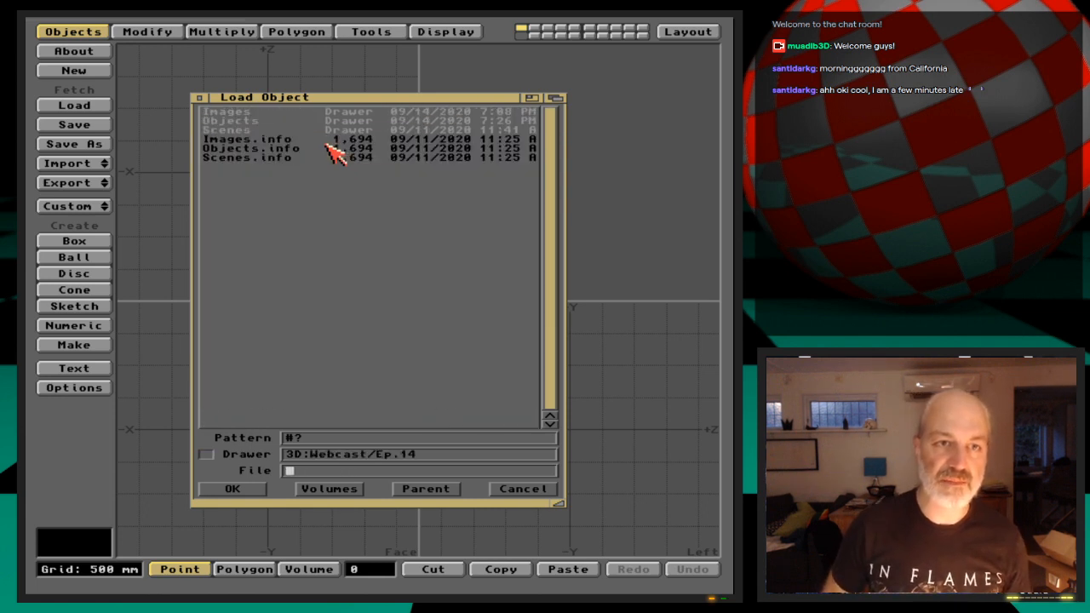
key("Down")
key("Down")
key("Down")
key("Up")
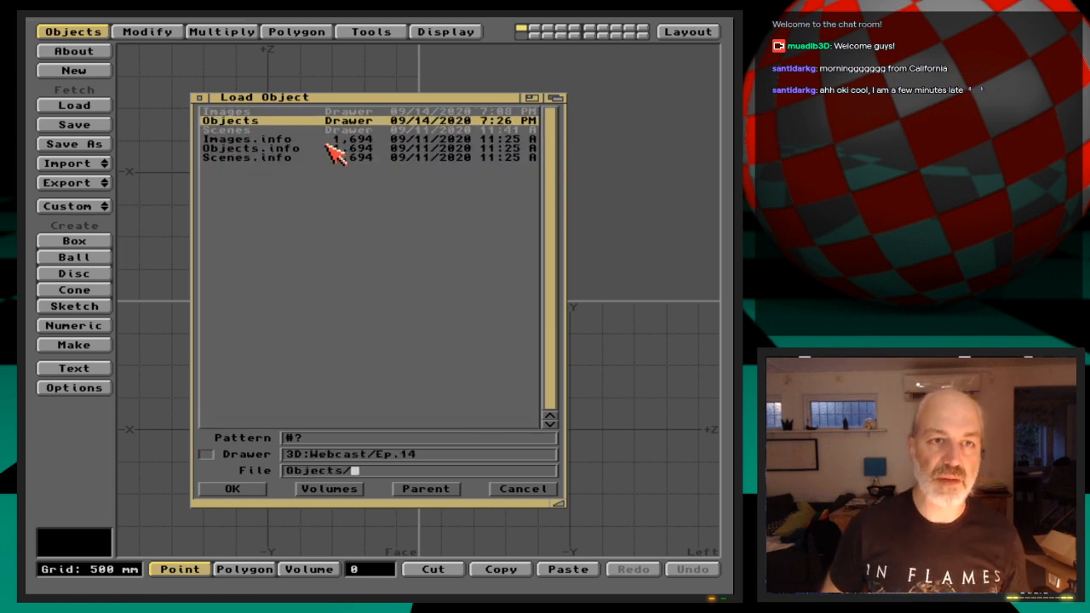
key("Return")
key("Down")
key("Down")
key("Return")
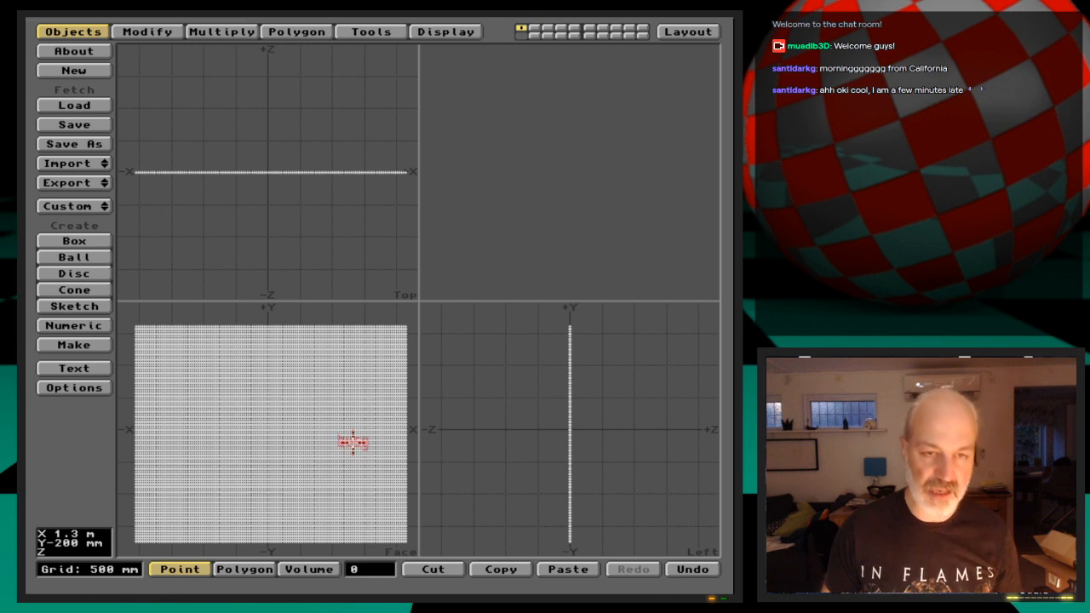
Open the backdrop image settings on the empty second layer and browse for an image in the 3d:Webcast/Ep.14 drawer
key("2")
left_click(434, 33)
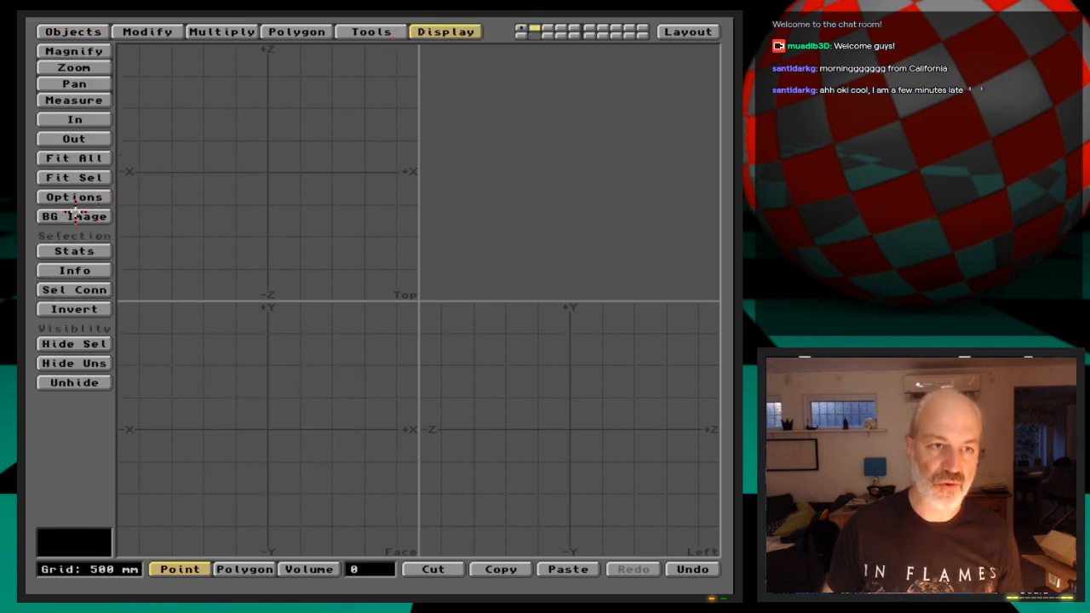
left_click(74, 216)
left_click(400, 248)
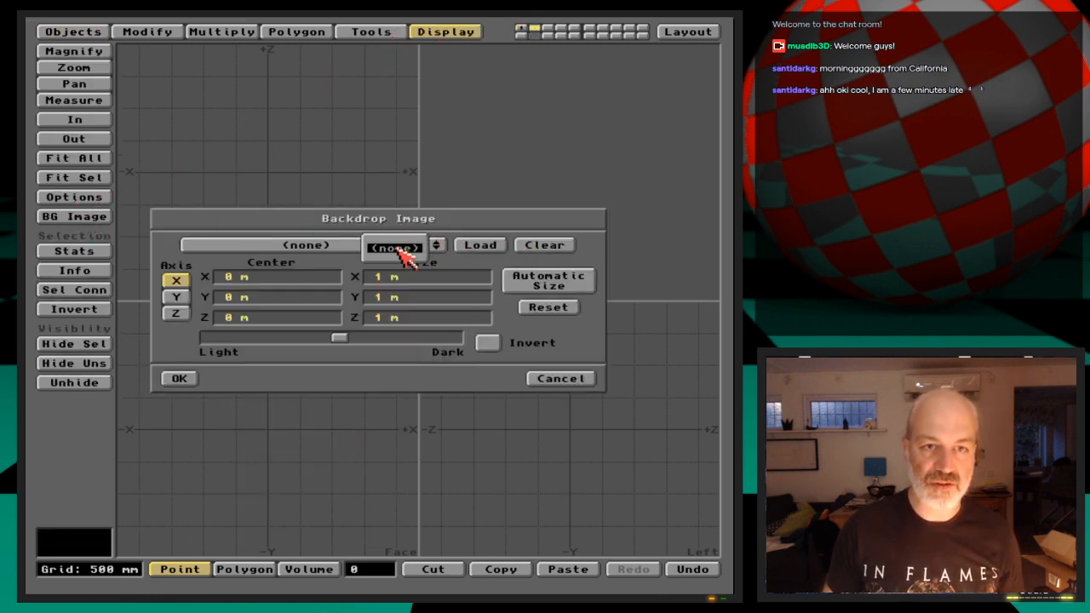
left_click(480, 245)
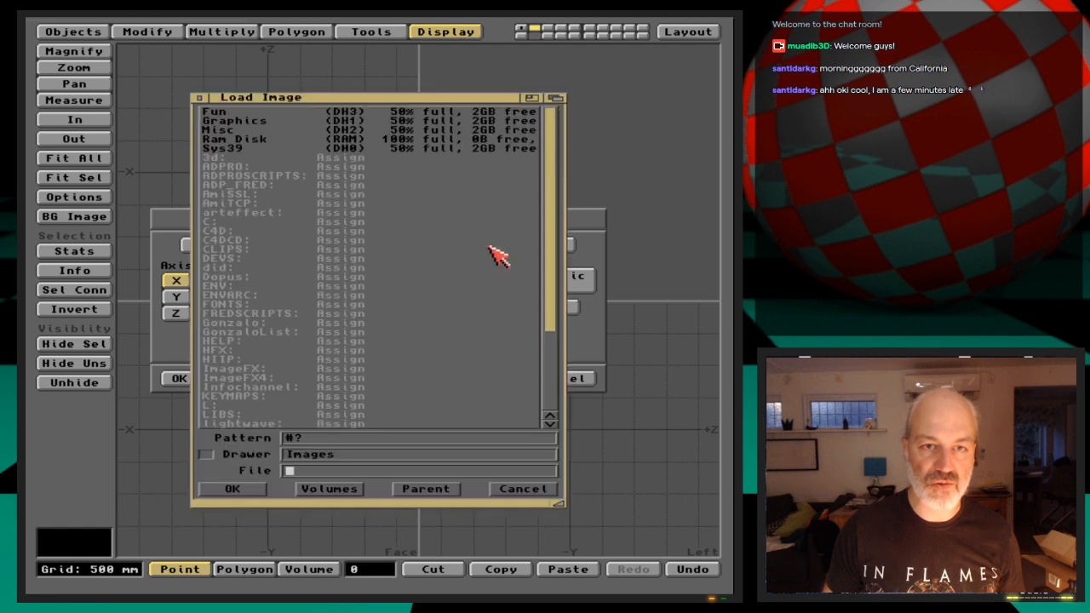
left_click(236, 157)
type("Webcast/")
key("Return")
key("Down")
key("Down")
key("Down")
key("Down")
key("Down")
key("Down")
key("Return")
Load AmigaRules.iff from the Images drawer for use as the backdrop
key("Down")
key("Down")
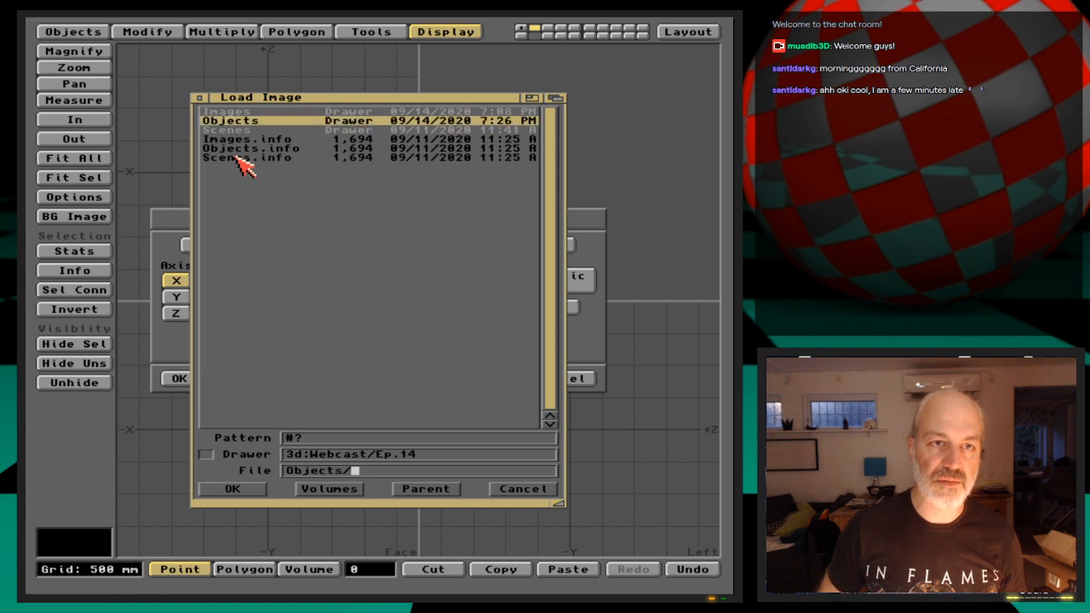
key("Up")
key("Return")
key("Down")
key("Down")
key("Return")
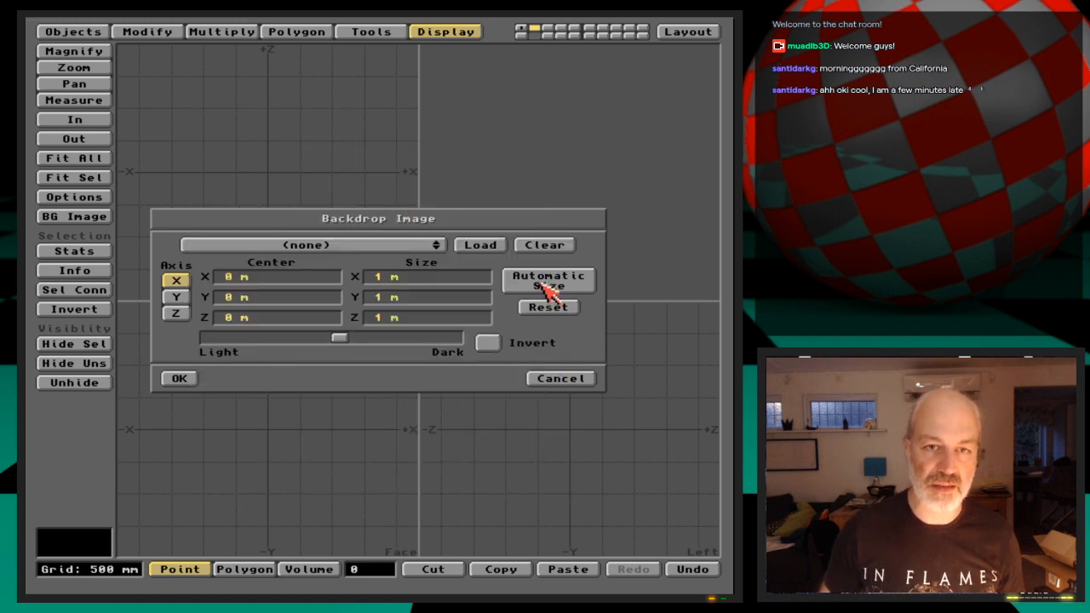
Try again to load AmigaRules.iff, and leave the backdrop settings for Layout
left_click(400, 248)
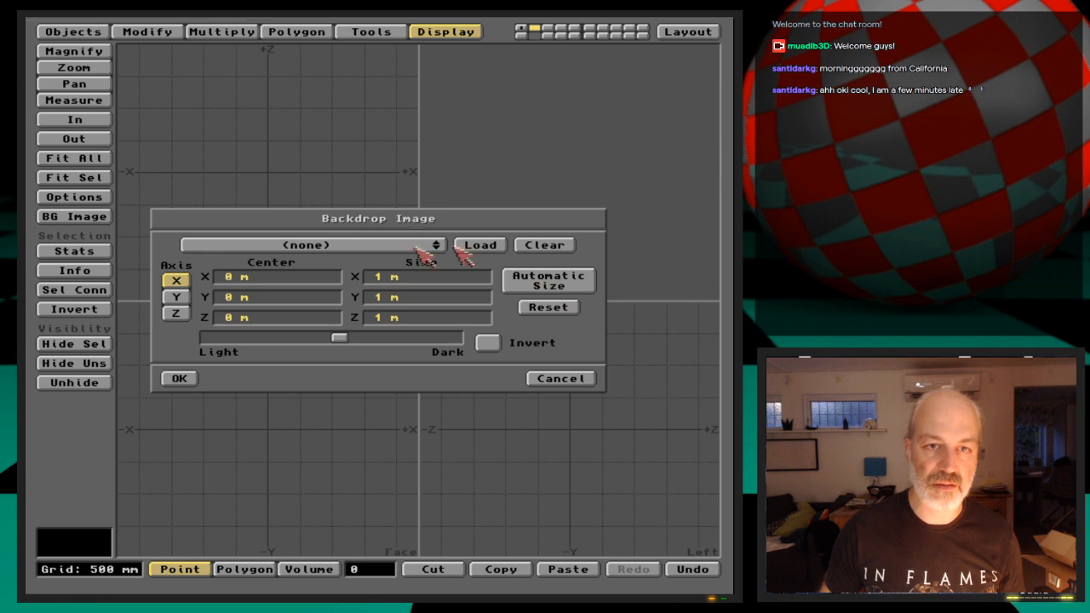
left_click(473, 248)
double_click(281, 121)
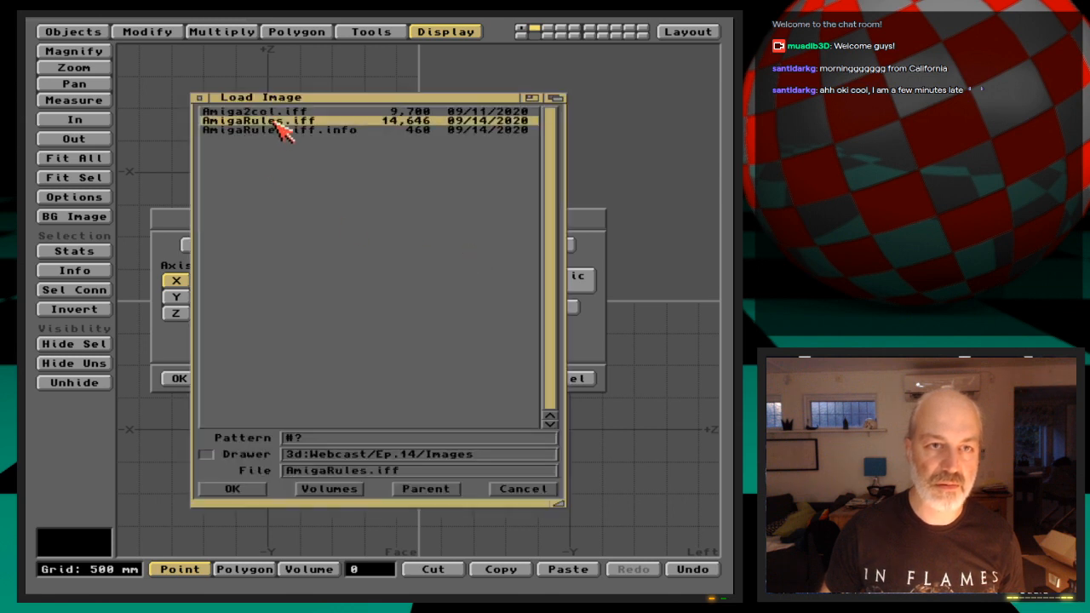
left_click(402, 245)
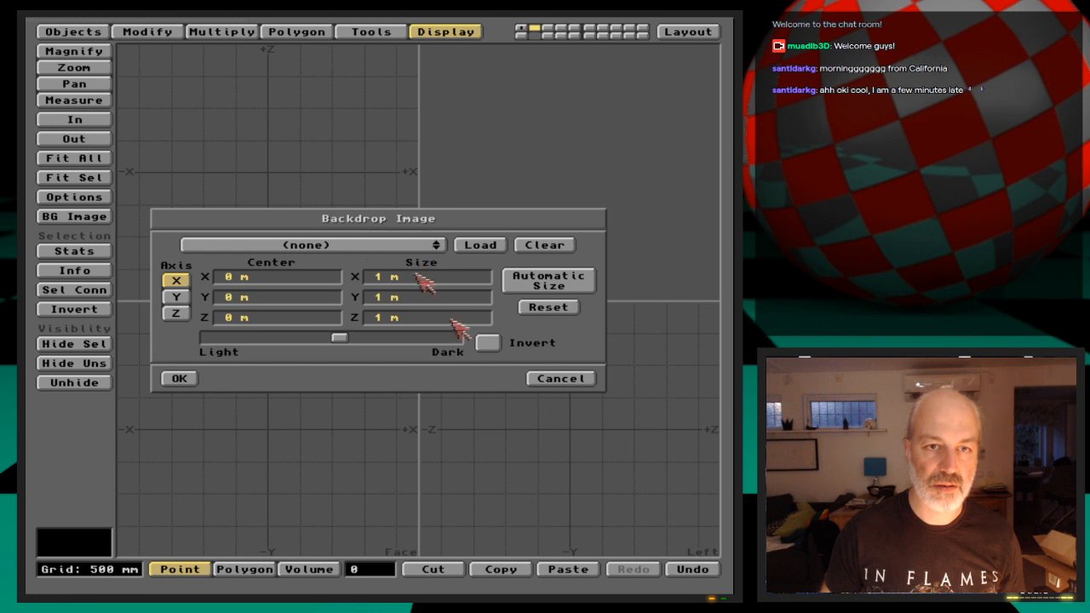
left_click(549, 380)
left_click(688, 31)
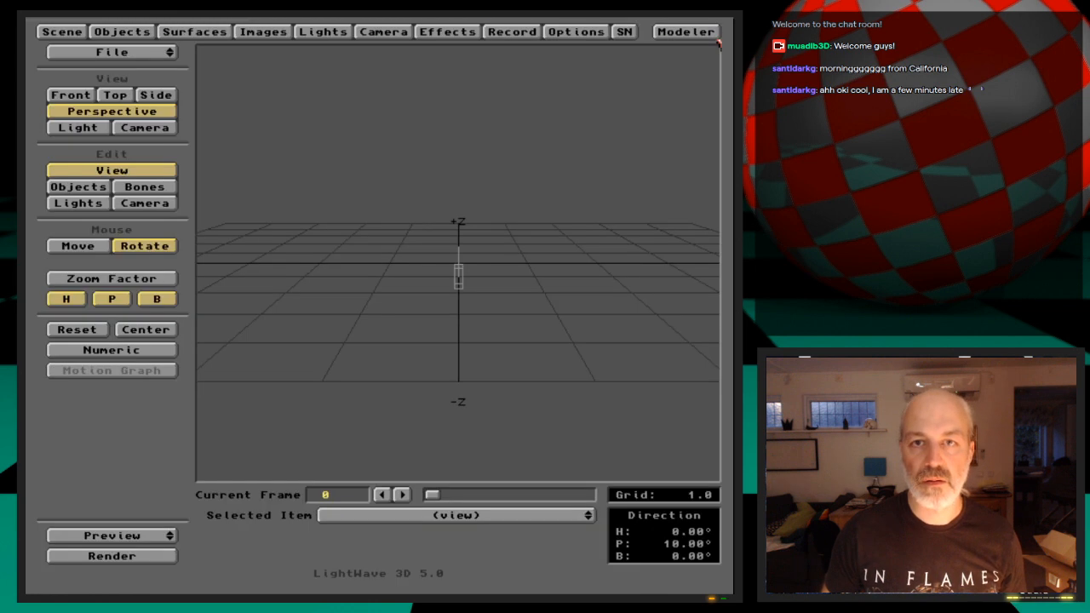
left_click_drag(170, 54, 170, 74)
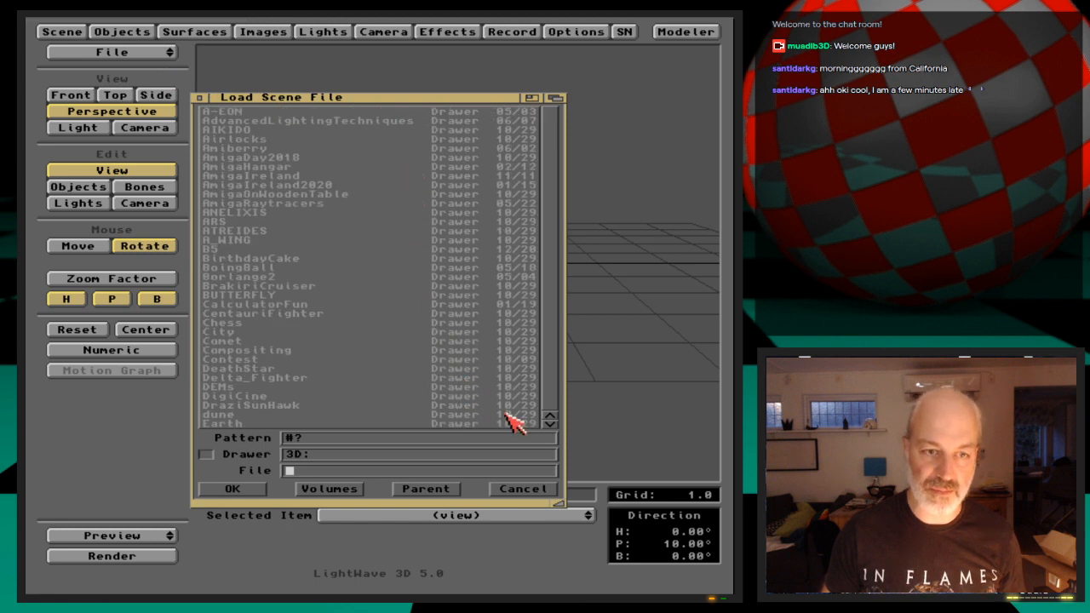
type("we")
key("Down")
key("Return")
key("Down")
key("Down")
key("Down")
key("Down")
key("Down")
key("Down")
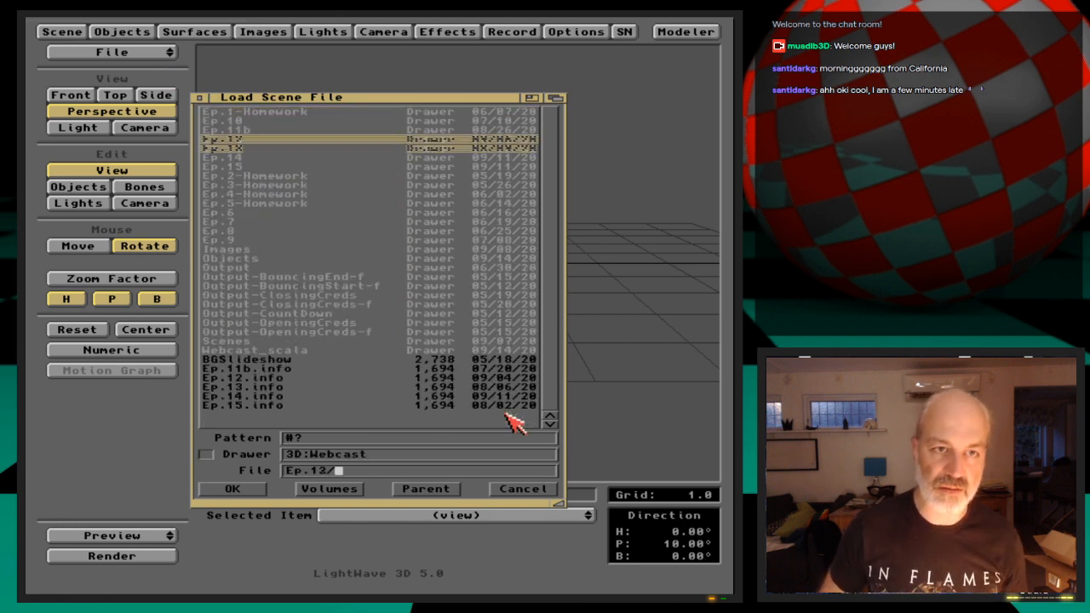
key("Return")
key("Down")
key("Down")
key("Down")
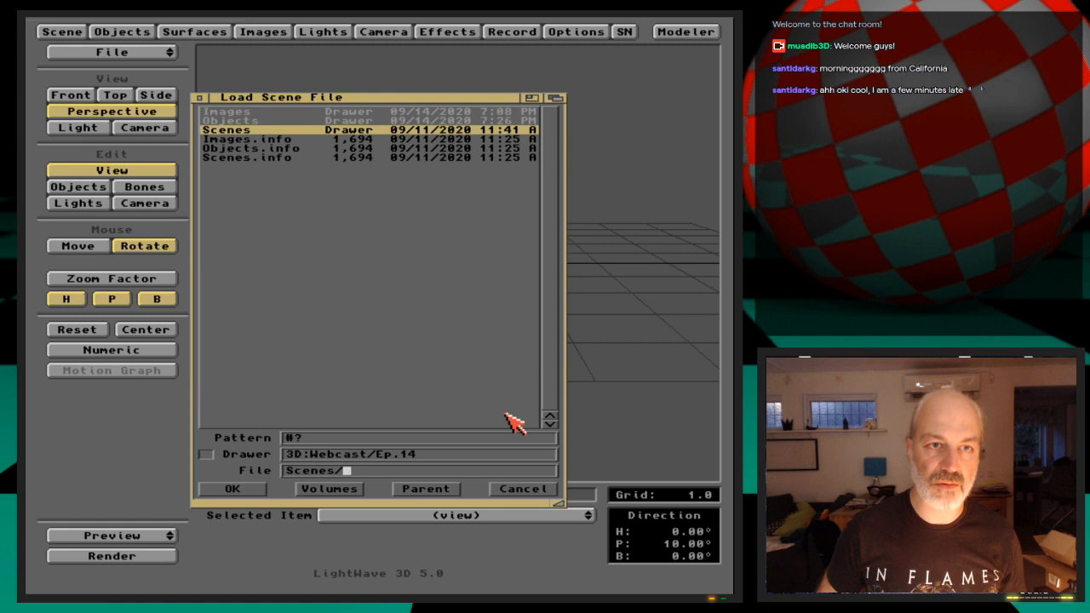
key("Return")
key("Down")
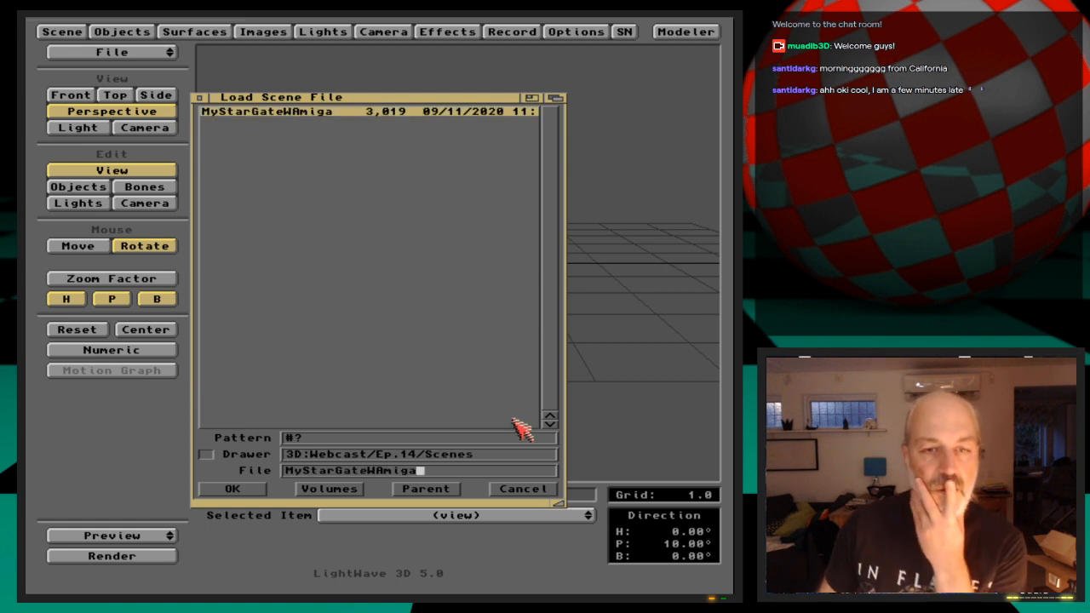
left_click(449, 494)
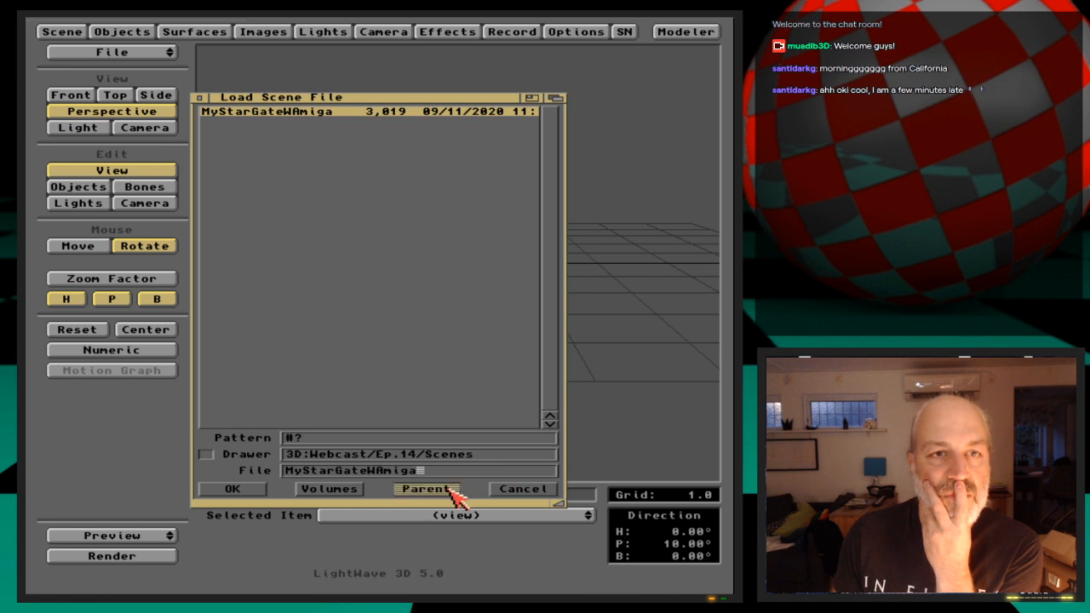
left_click(267, 120)
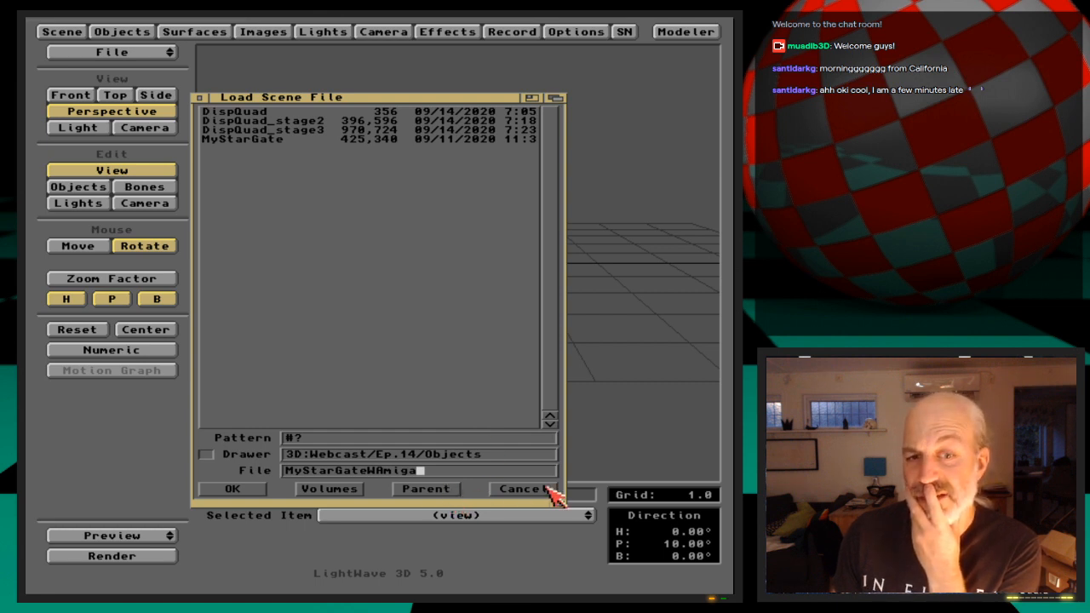
left_click(519, 489)
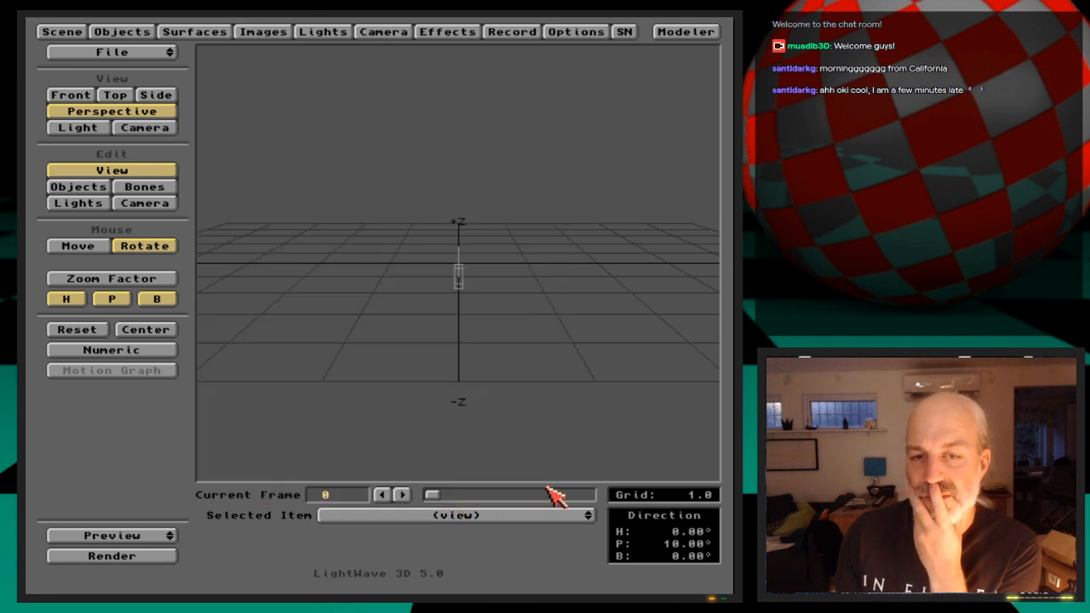
Load the DispQuad_stage2 object from 3D:Webcast/Ep.14/Objects into the empty Layout scene
left_click(146, 32)
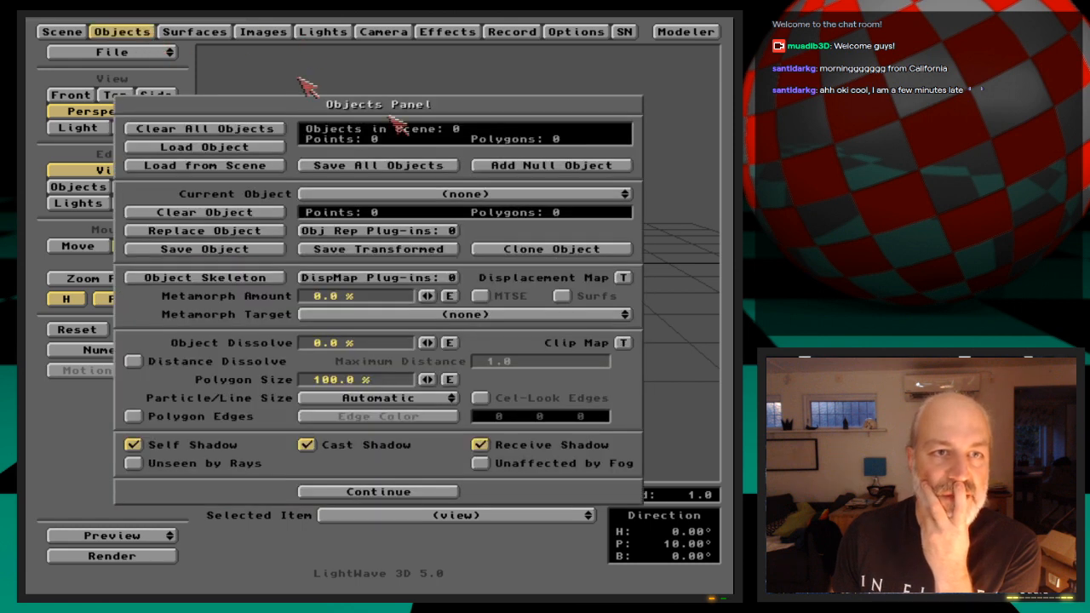
left_click(287, 149)
double_click(382, 365)
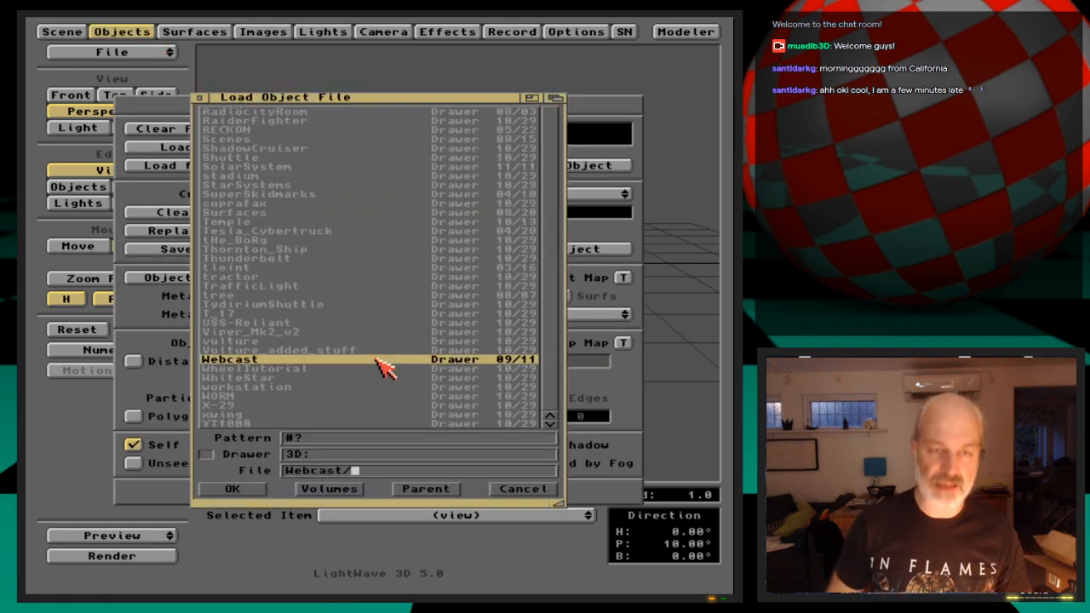
key("Down")
key("Down")
key("Down")
key("Down")
key("Down")
key("Return")
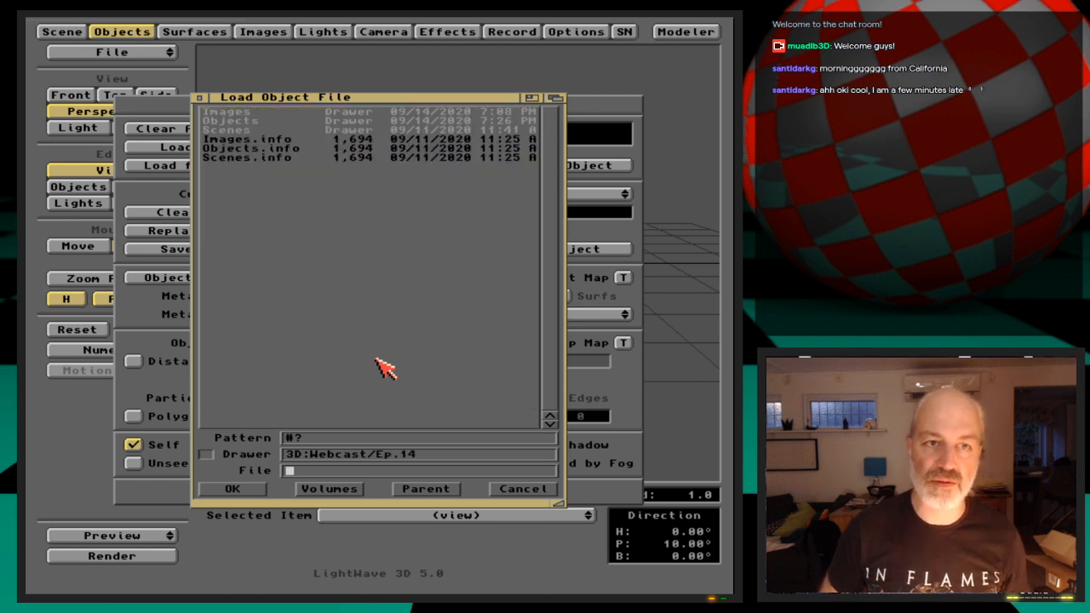
key("Down")
key("Return")
key("Down")
key("Return")
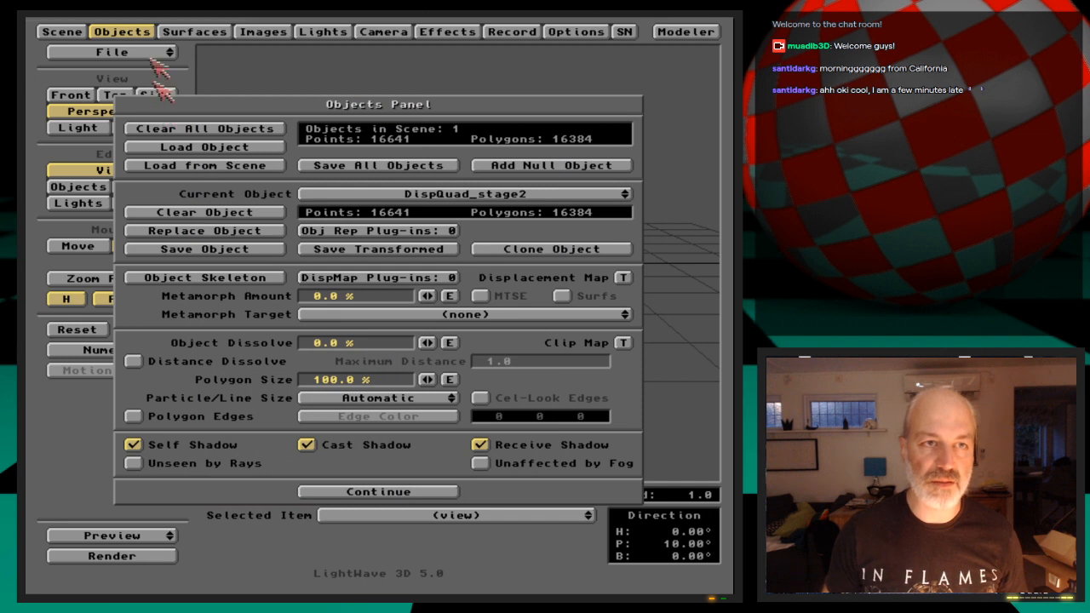
left_click(121, 32)
Return to Modeler and set AmigaRules.iff as the backdrop image on the Z axis
left_click(257, 31)
left_click(290, 31)
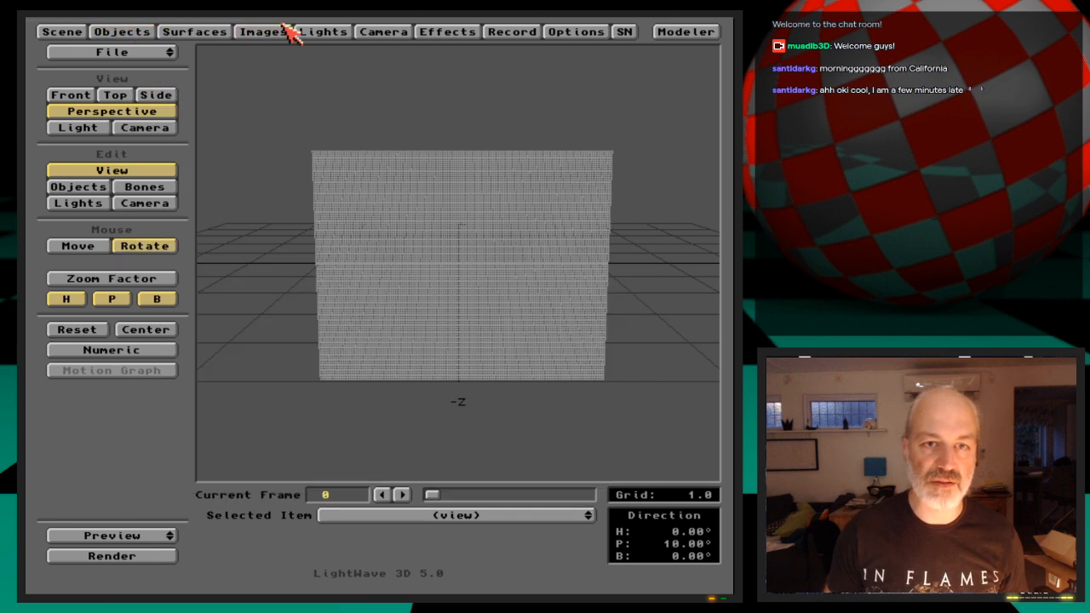
left_click(661, 32)
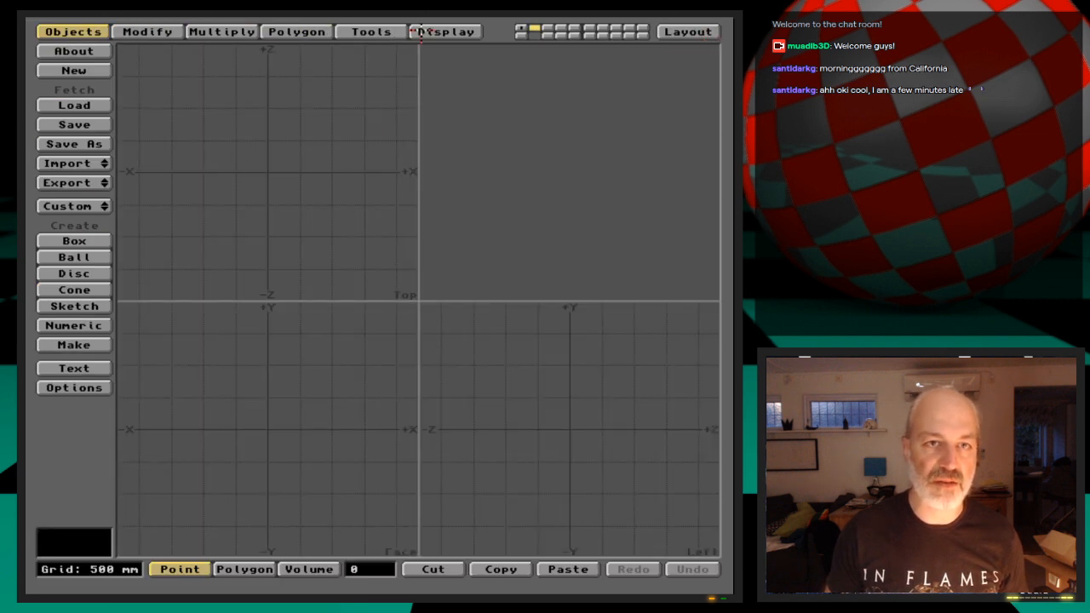
left_click(422, 32)
left_click(102, 216)
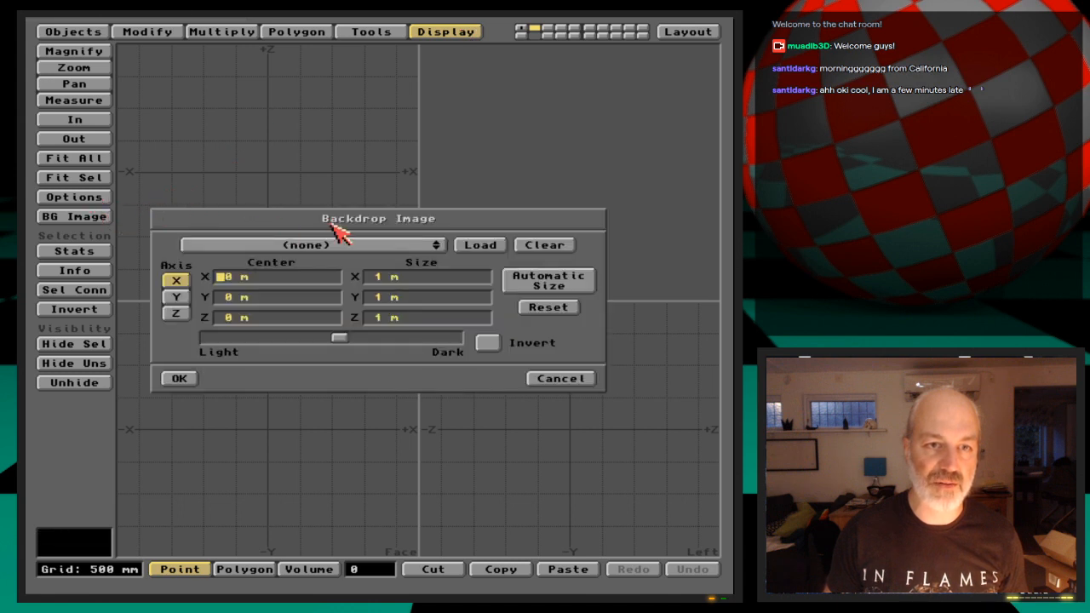
left_click_drag(349, 247, 357, 256)
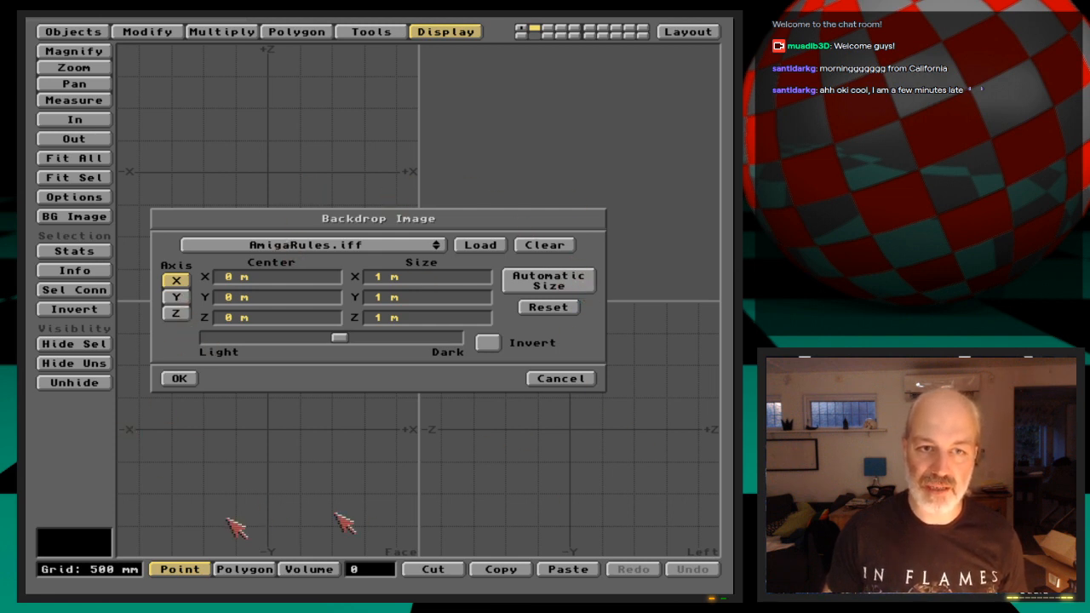
left_click(175, 312)
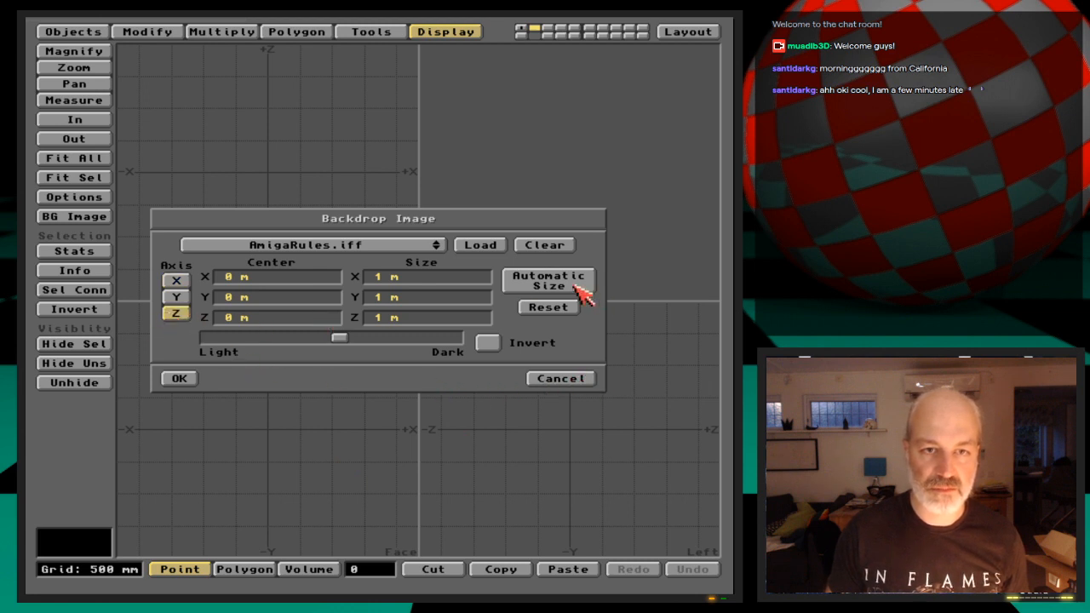
left_click(179, 378)
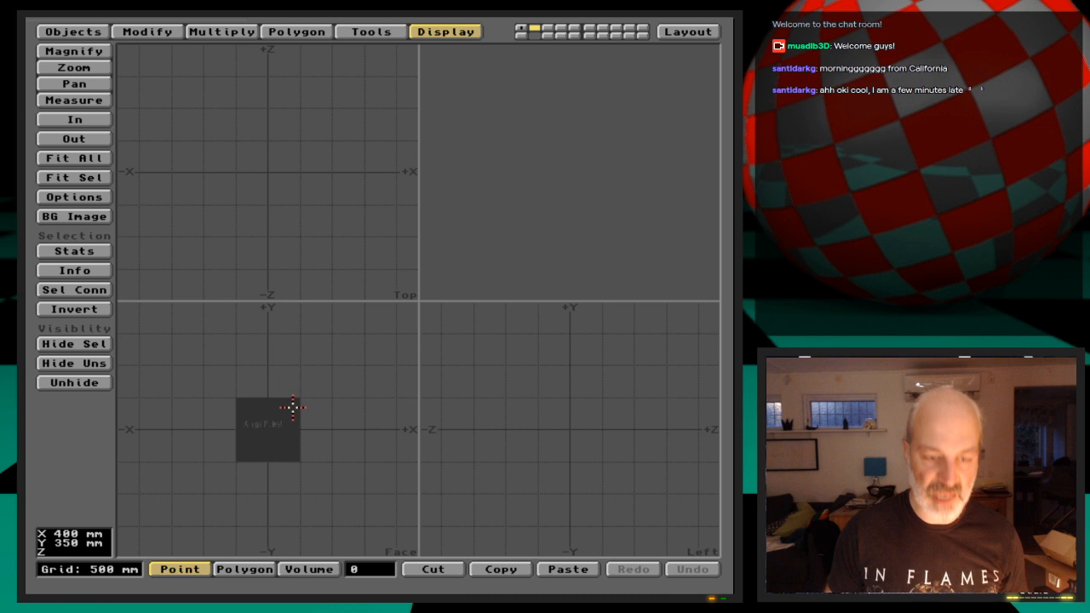
Fit the backdrop image to the grid mesh on the first layer with Automatic Size
left_click(96, 218)
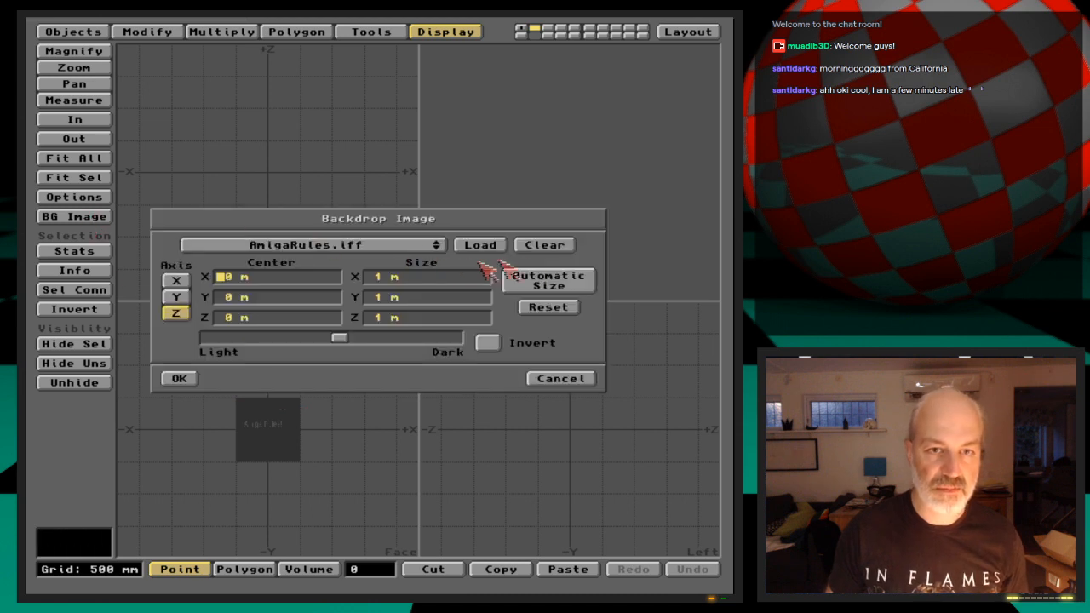
left_click(179, 379)
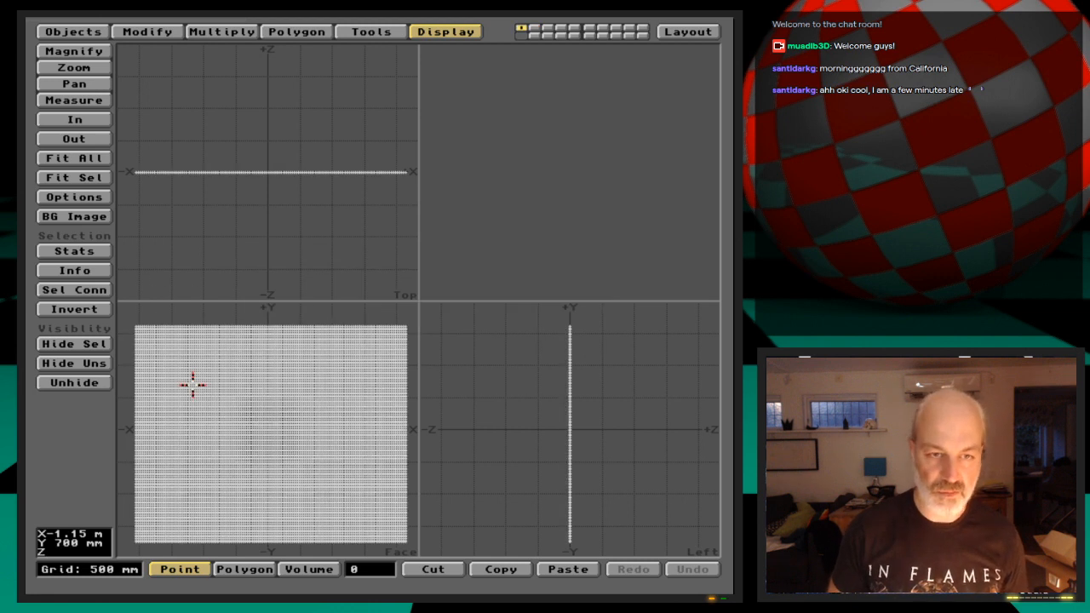
left_click(74, 217)
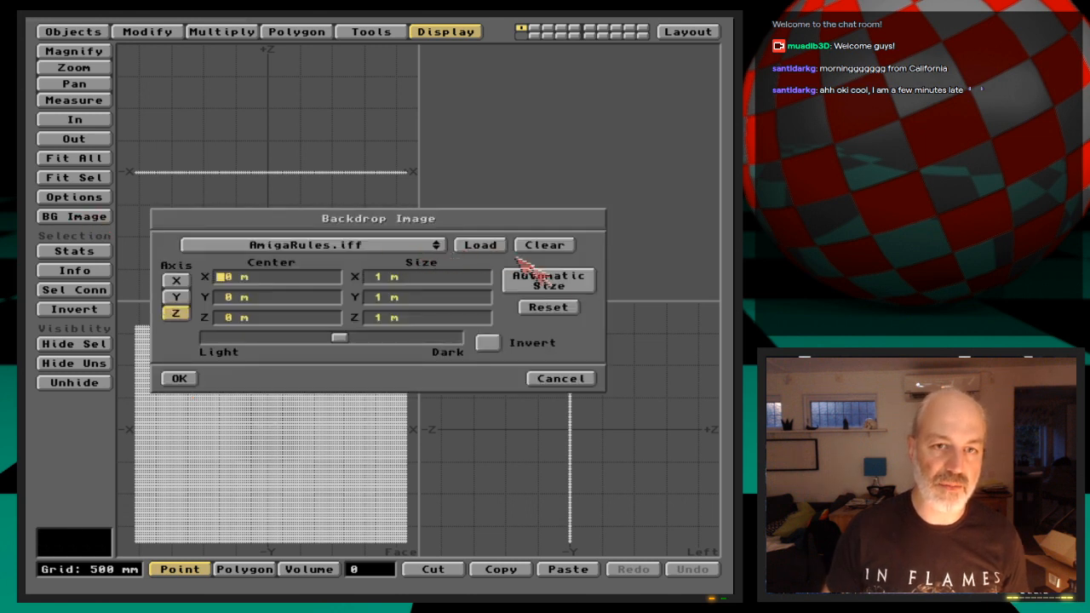
left_click(550, 281)
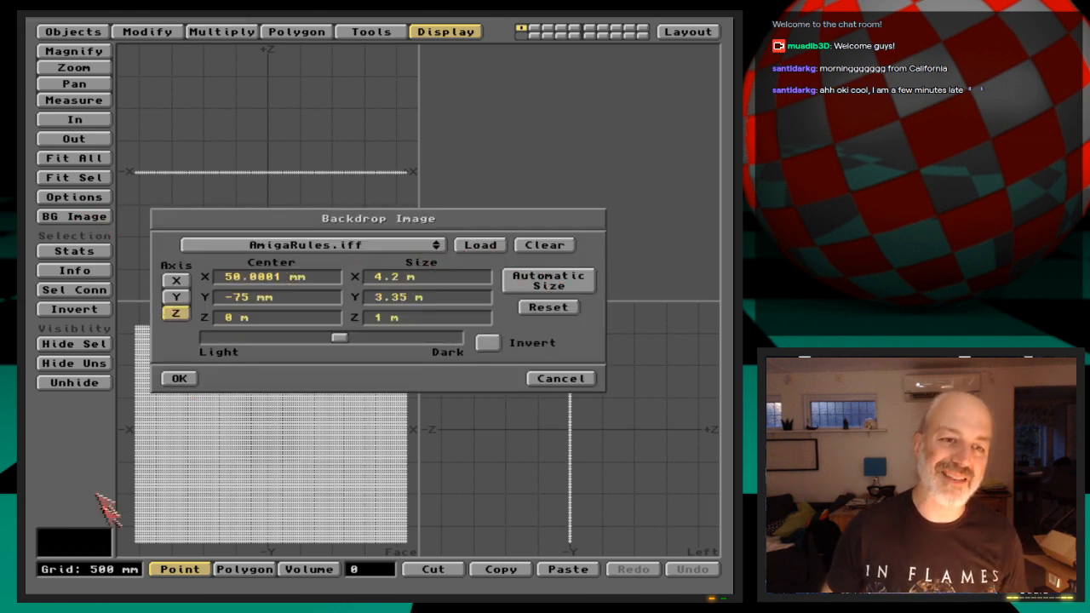
left_click(180, 380)
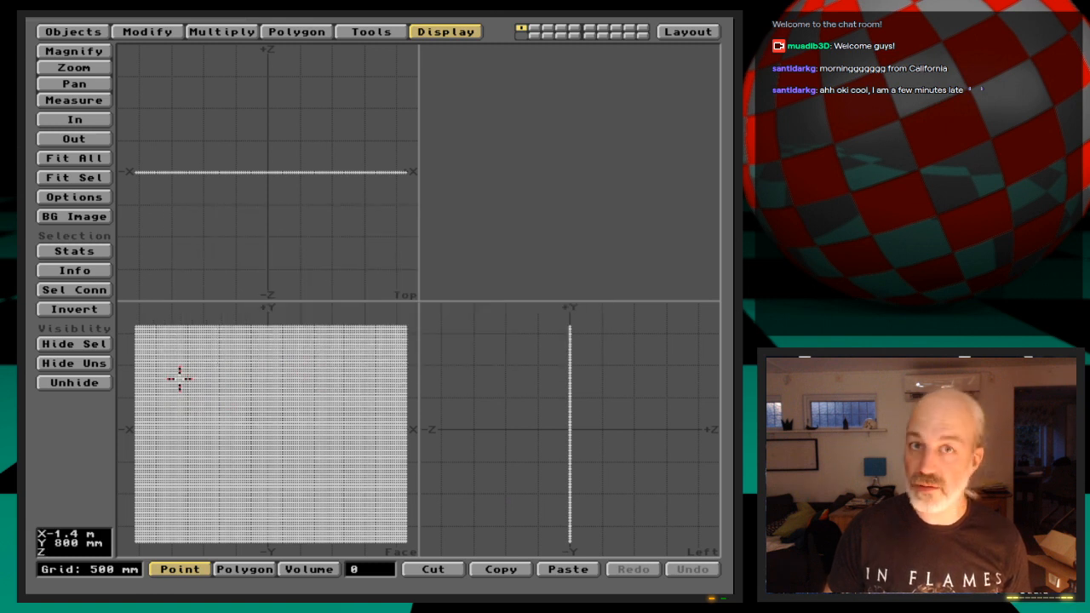
Compare the backdrop with the grid mesh and examine the Amiga Rules! lettering behind it up close
key("2")
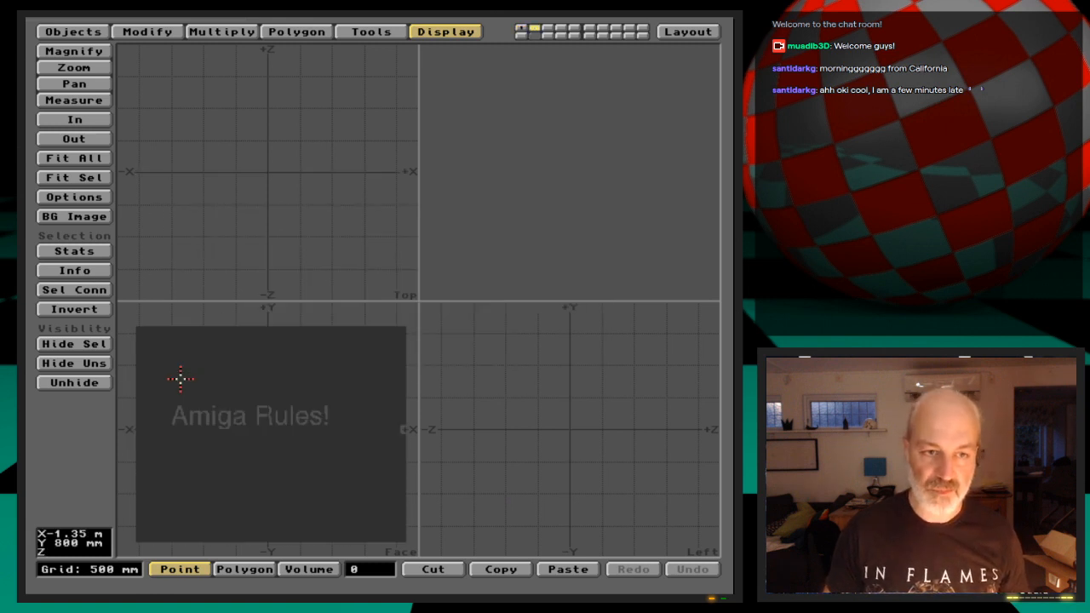
key("1")
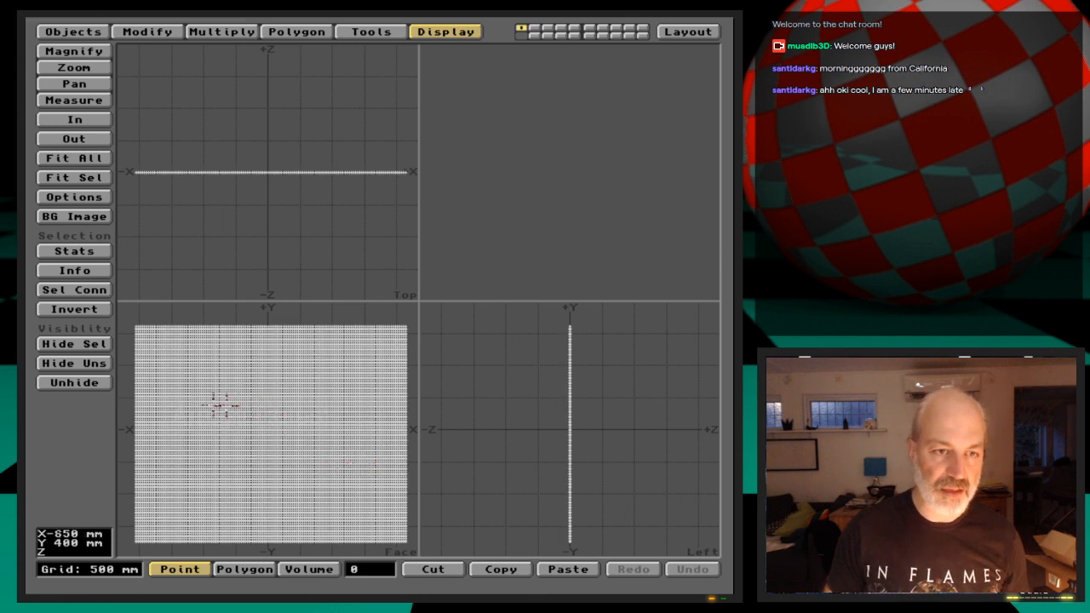
key("g")
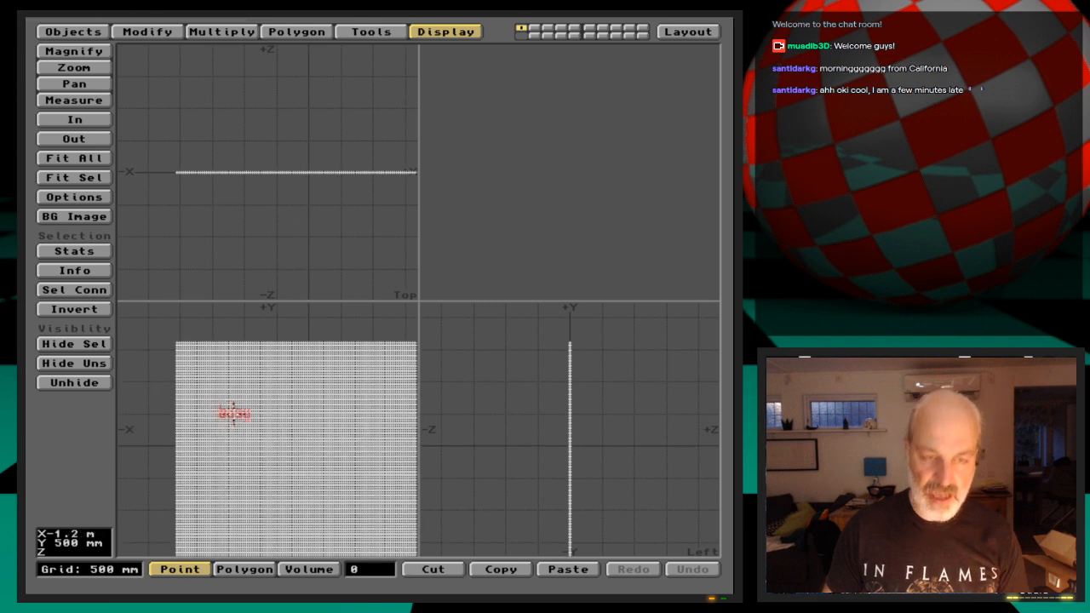
key("period")
key("period")
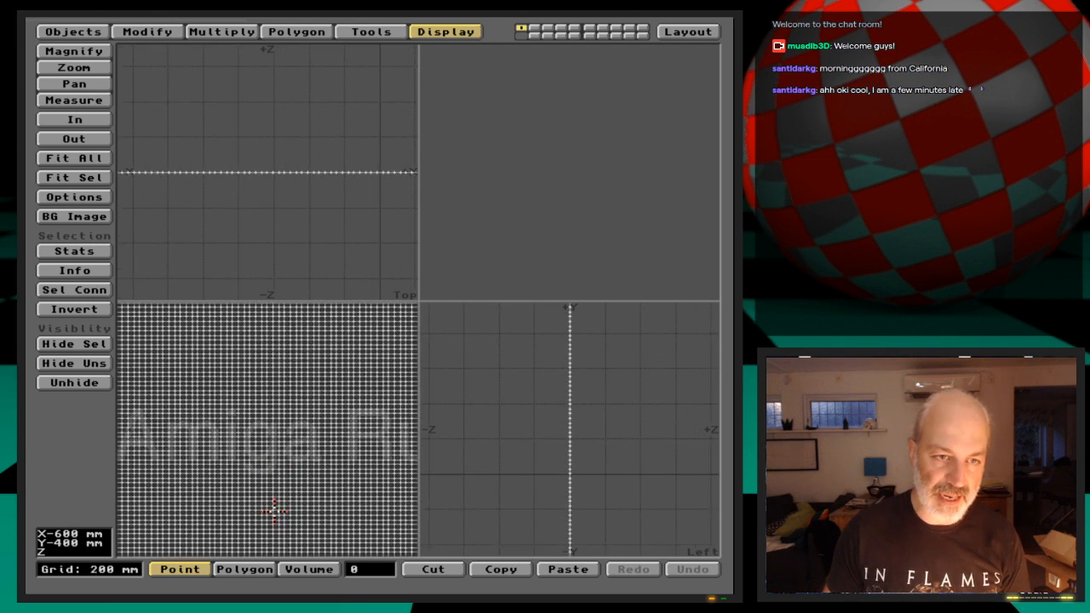
Enlarge the front view and enclose the Amiga Rules! lettering in a volume selection box set to Include
key("comma")
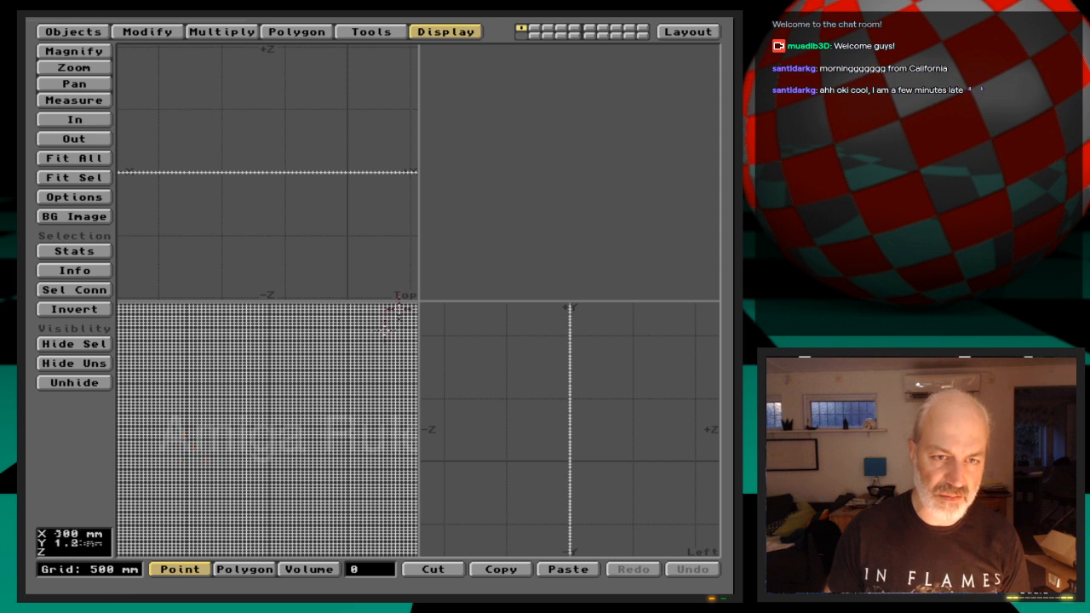
left_click_drag(418, 302, 655, 277)
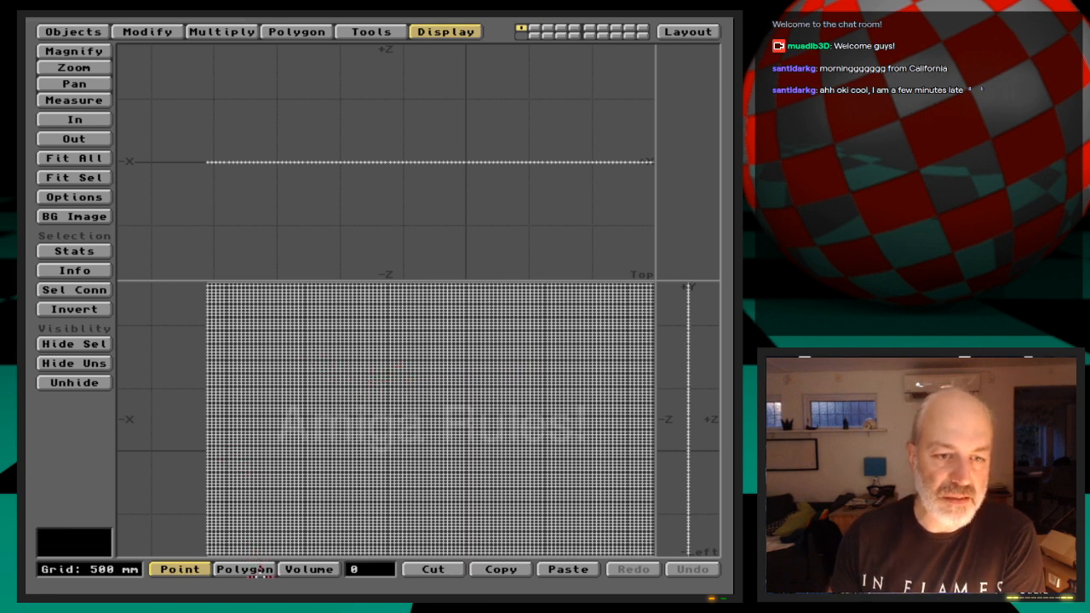
left_click(310, 571)
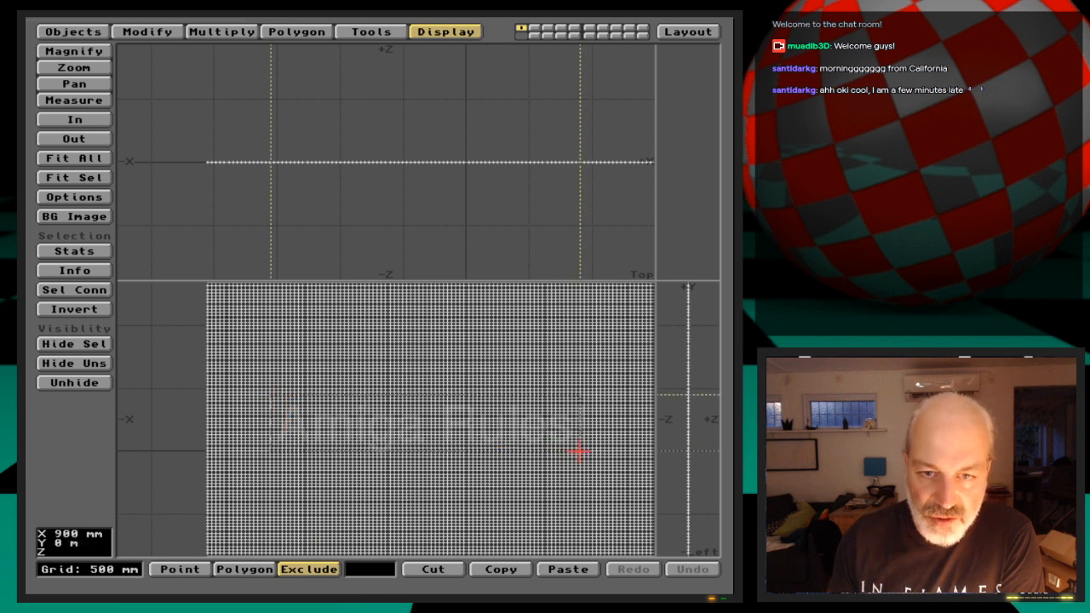
left_click_drag(592, 453, 593, 454)
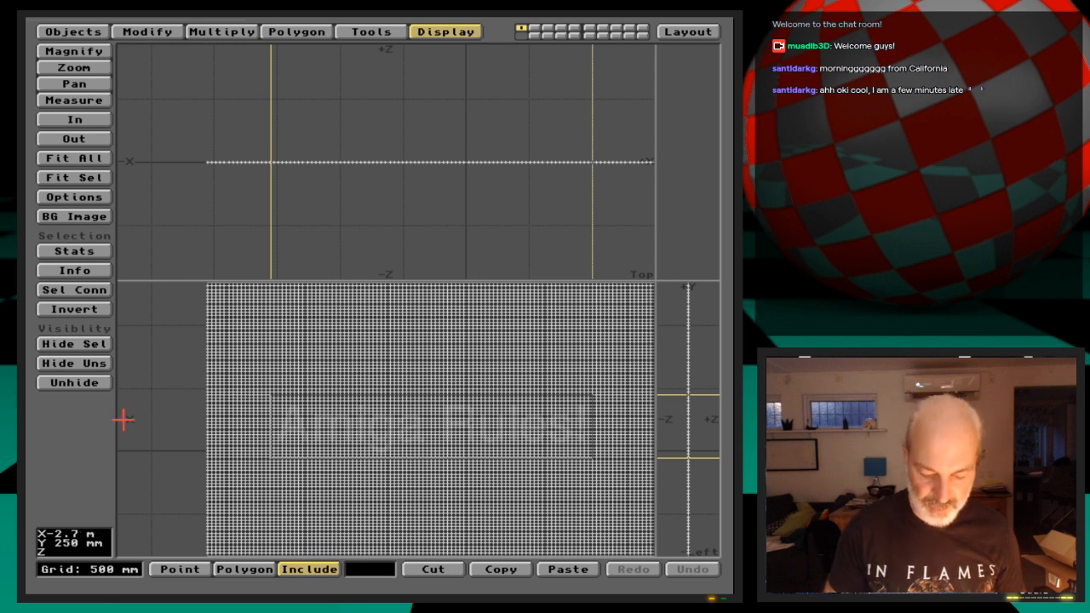
Check the data options and subdivide the polygons inside the volume using the Faceted method
key("o")
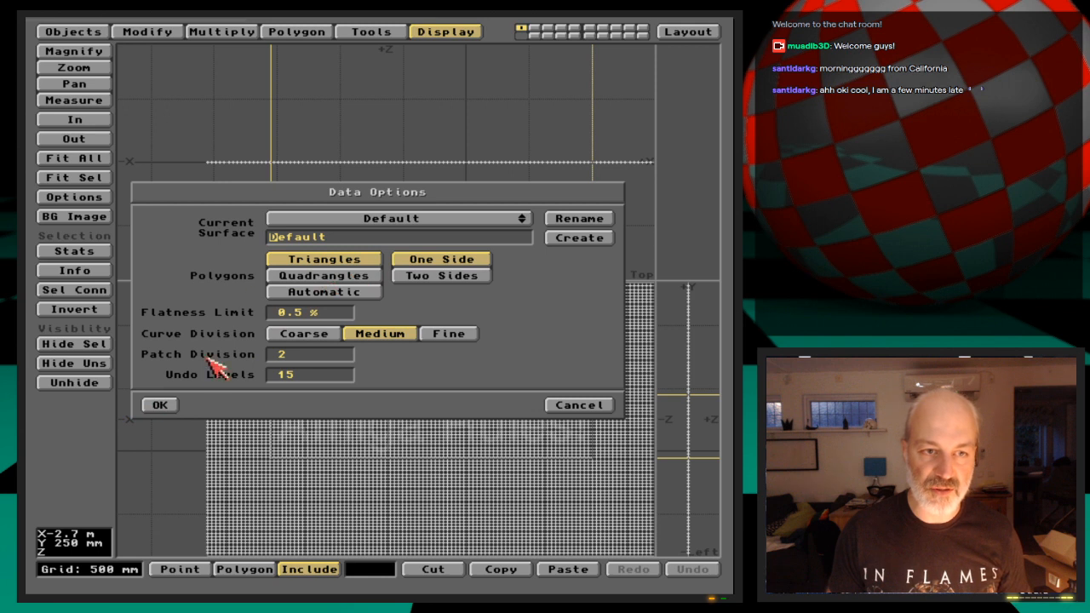
left_click(162, 406)
key("shift+d")
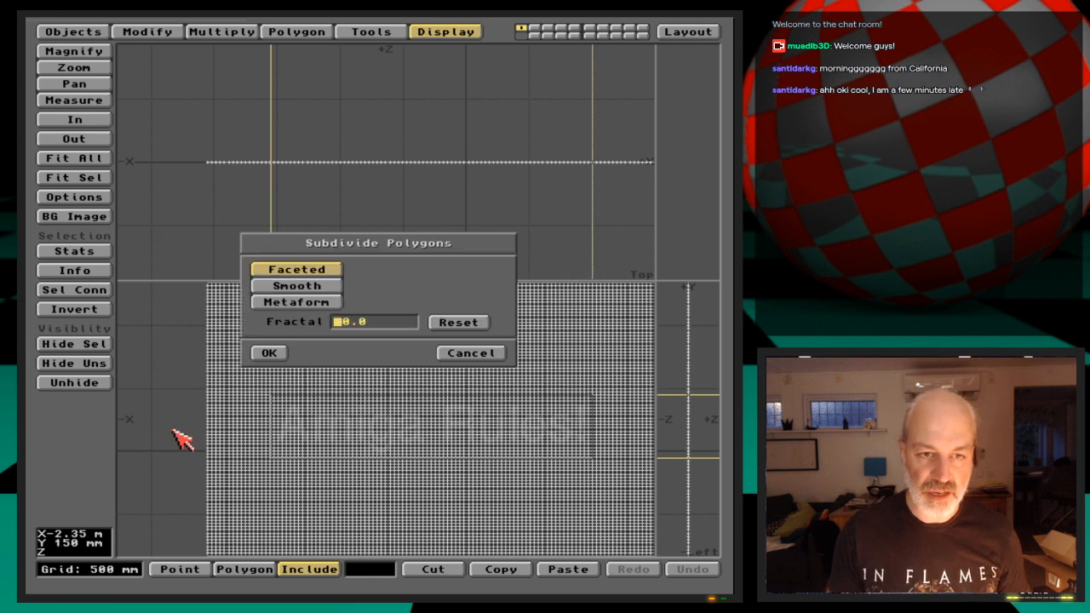
left_click(269, 352)
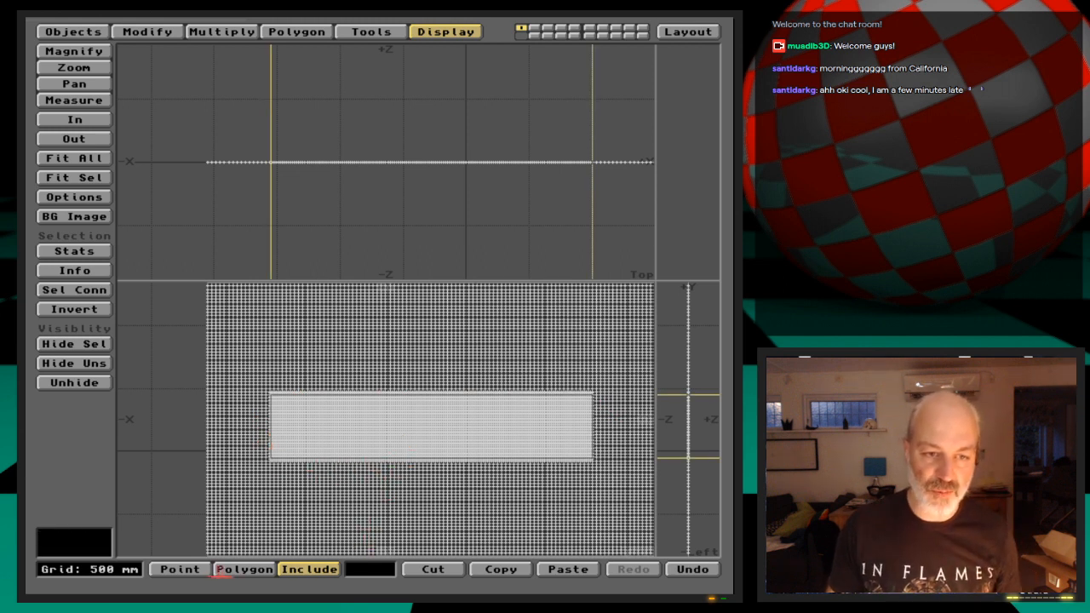
Release the volume selection and save the mesh as DispQuad_stage3 in 3D:Webcast/Ep.14/Objects, overwriting the existing file
left_click(299, 571)
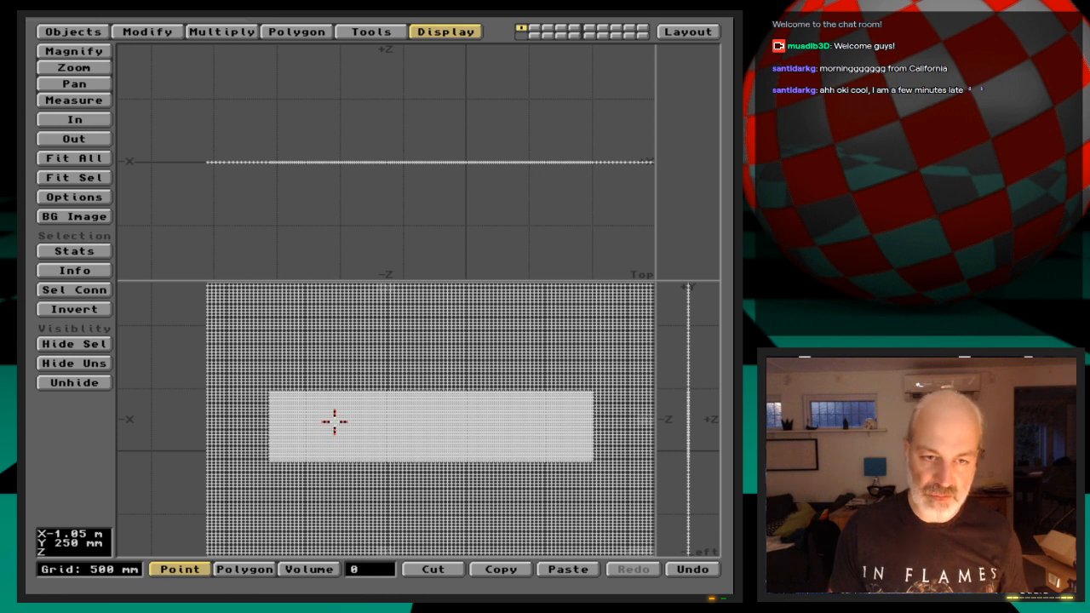
key("s")
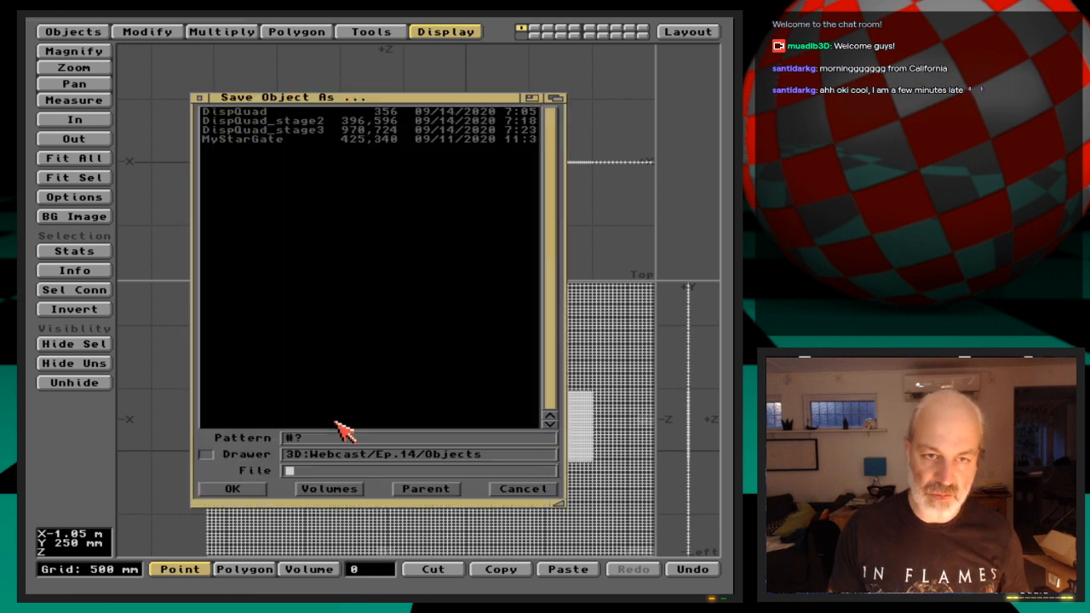
left_click(309, 133)
left_click(238, 490)
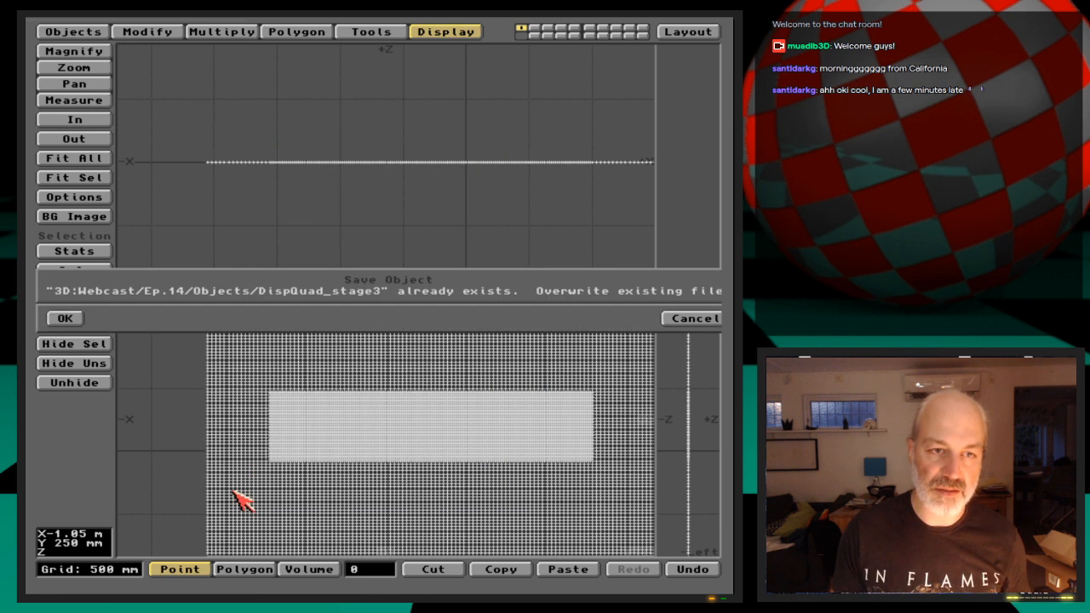
left_click(65, 318)
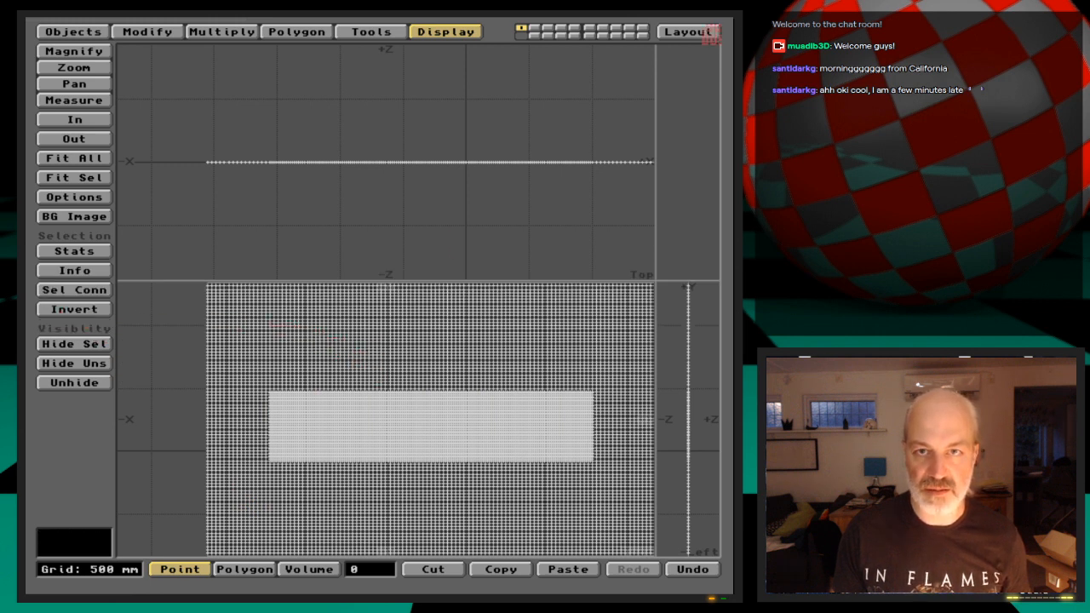
Switch to Layout and replace the DispQuad_stage2 object in the scene with DispQuad_stage3
left_click(706, 32)
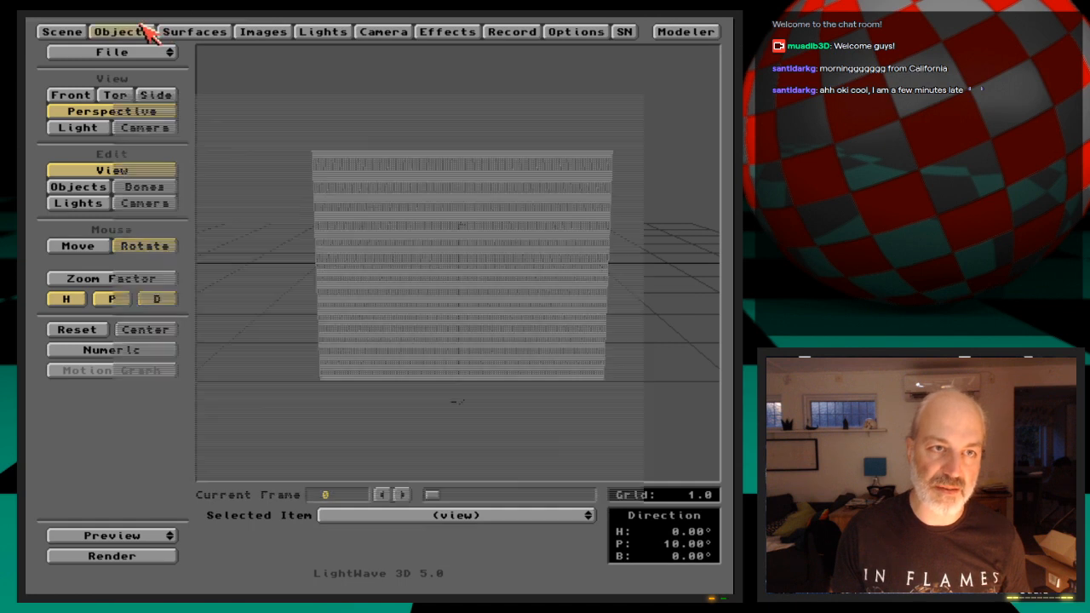
left_click(147, 31)
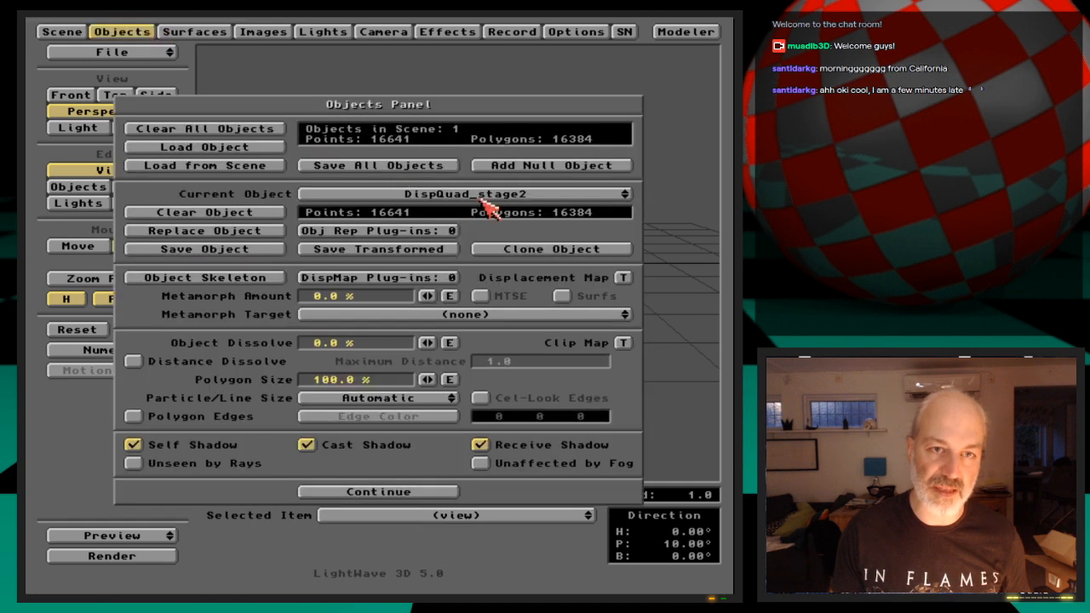
left_click(271, 232)
double_click(290, 130)
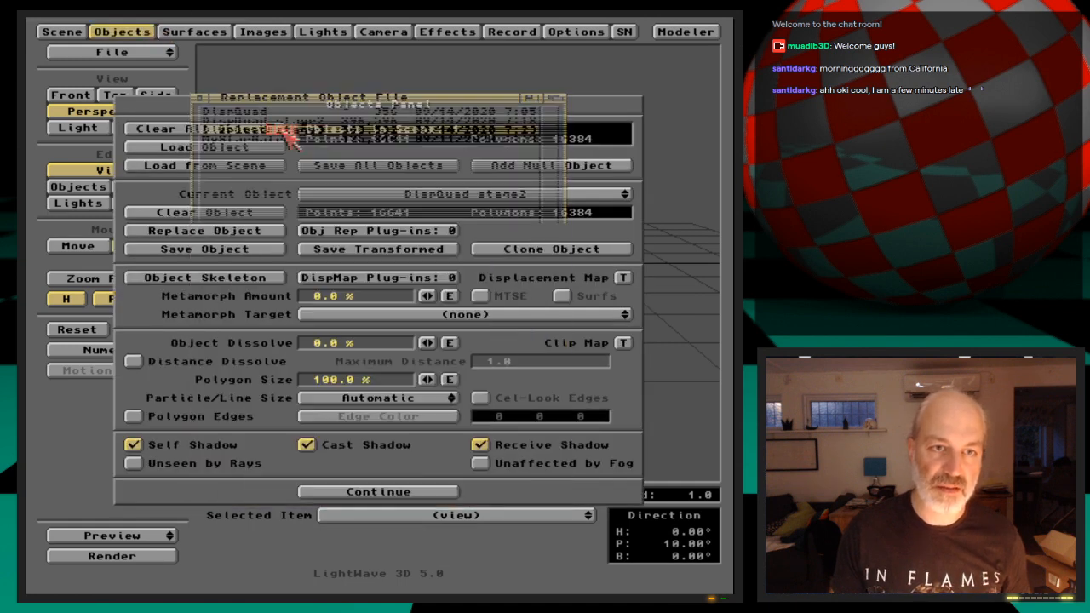
left_click(146, 31)
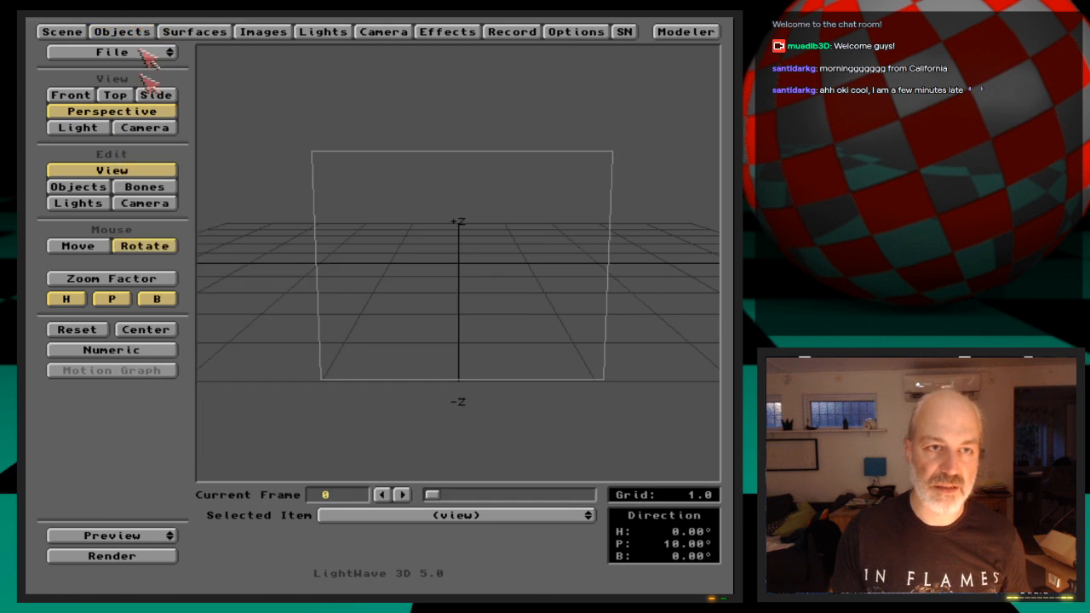
Show the camera view and move the camera closer to the mesh, to about X -0.2, Y -0.075, Z -3.776
left_click(158, 129)
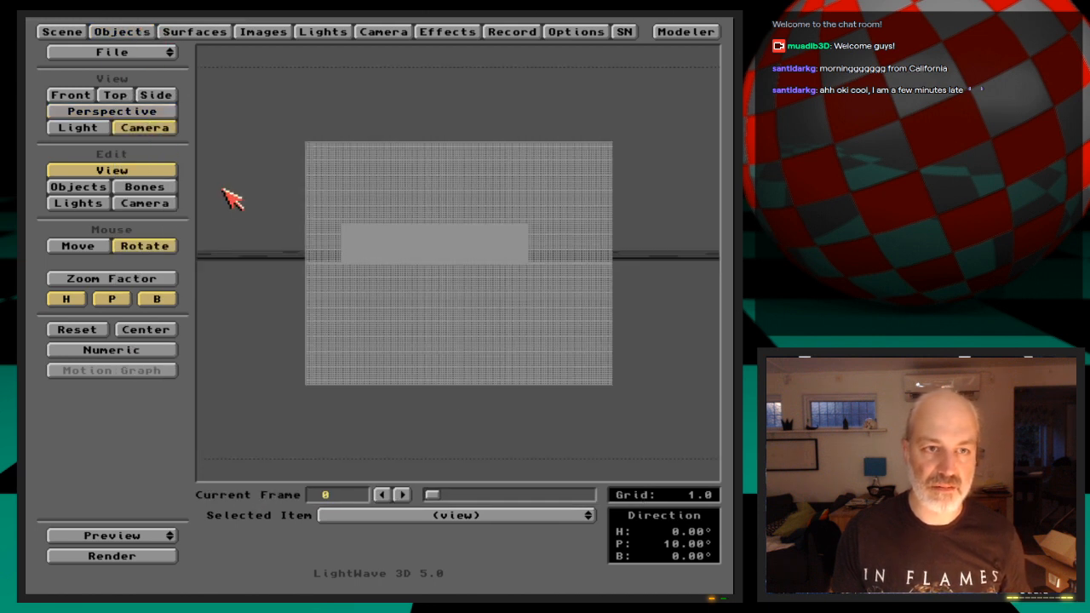
left_click(172, 204)
left_click_drag(382, 336, 376, 79)
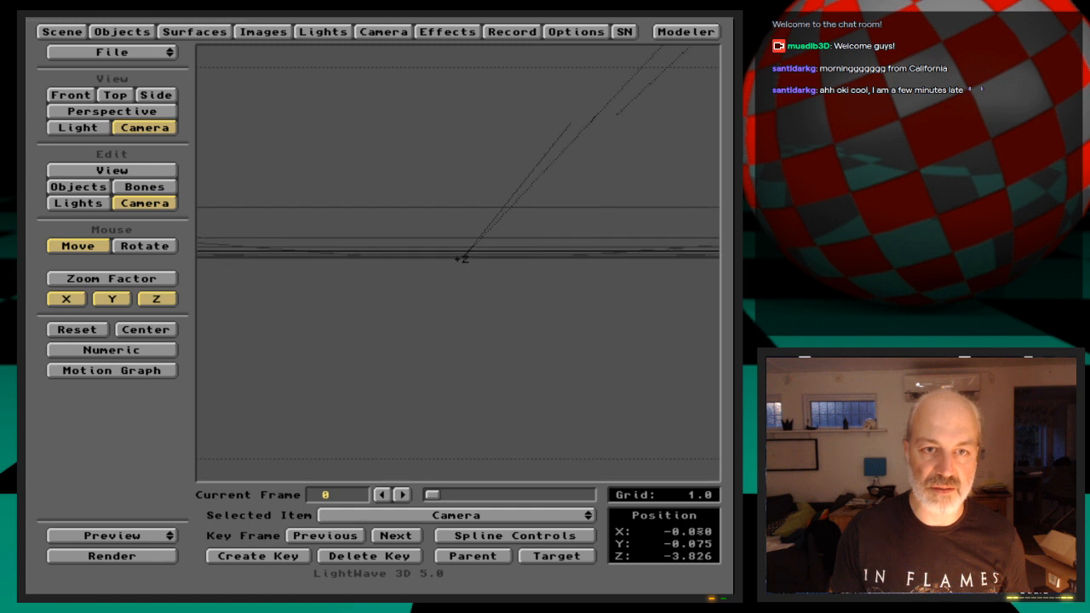
mouse_move(377, 381)
left_mouse_down()
mouse_move(375, 350)
mouse_move(190, 255)
left_mouse_up()
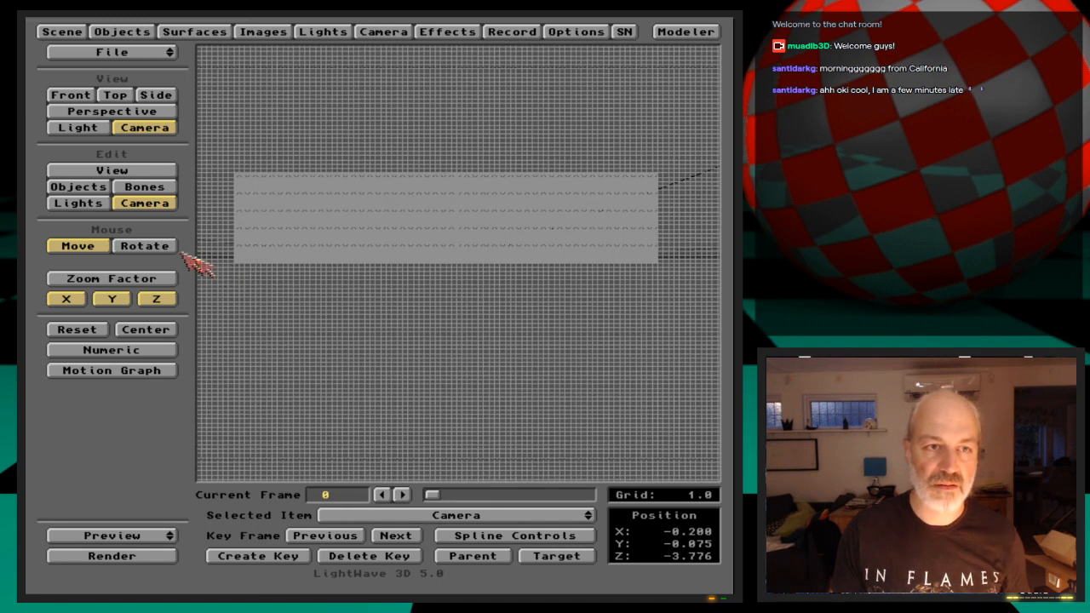
key("Return")
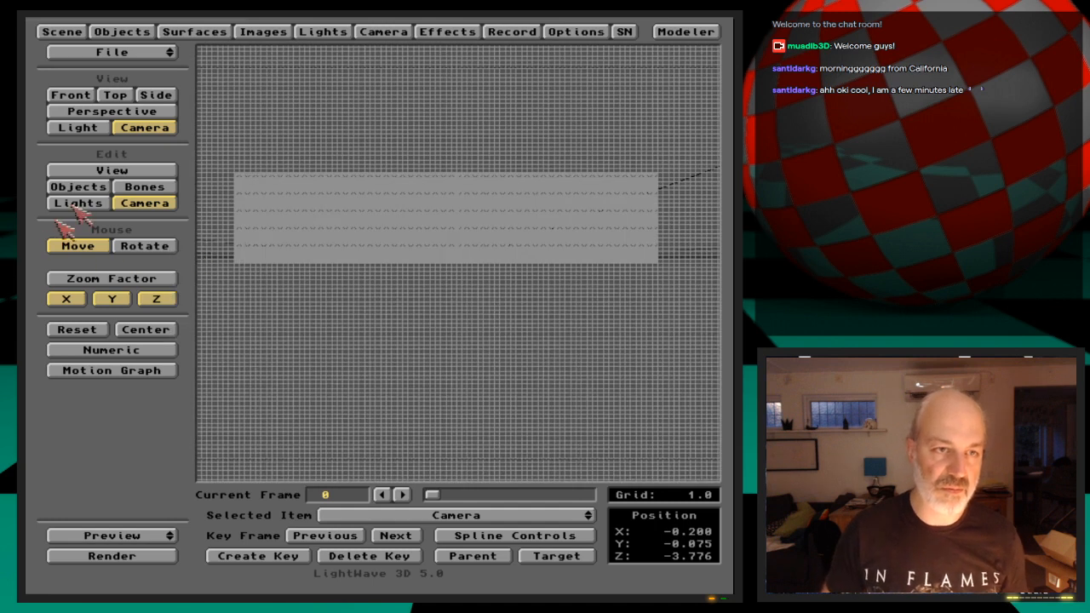
Rotate DispQuad_stage3 to about heading -4.6° and pitch 47.6° and create a key for it at frame 0
left_click(107, 186)
left_click(143, 246)
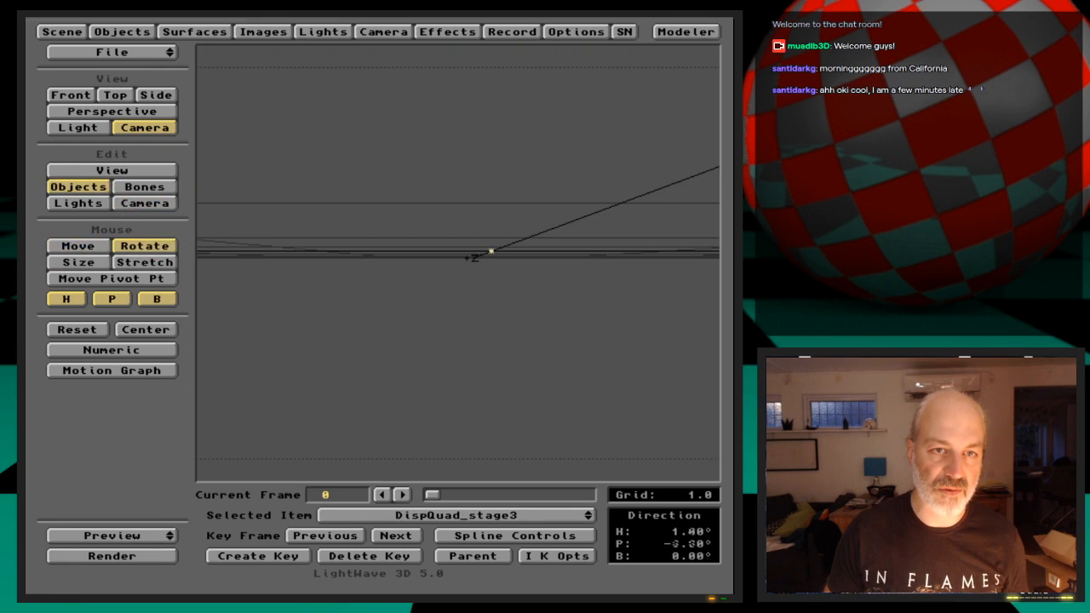
left_click_drag(331, 264, 333, 209)
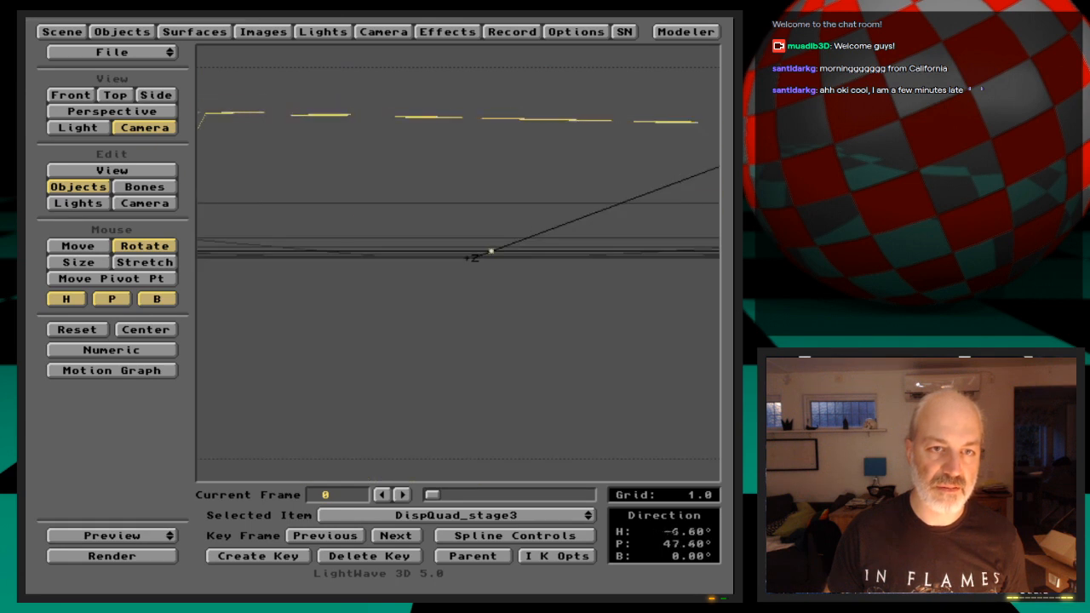
key("Return")
key("Return")
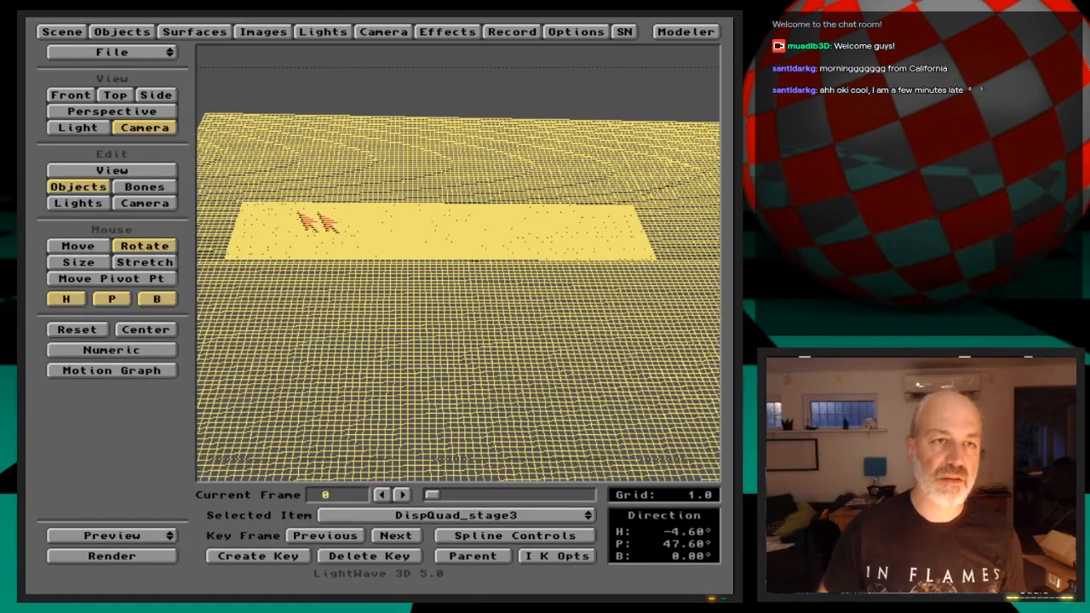
Give DispQuad_stage3 a planar image displacement map using AmigaRules.iff on the Z axis, with automatic sizing
left_click(119, 32)
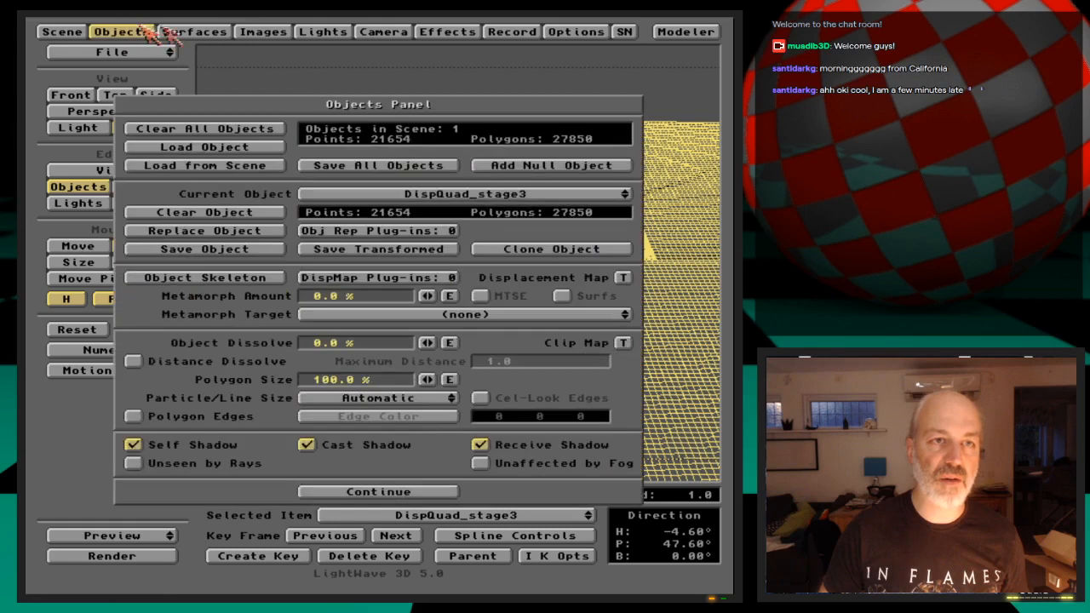
left_click(623, 277)
left_click(523, 235)
left_click(529, 244)
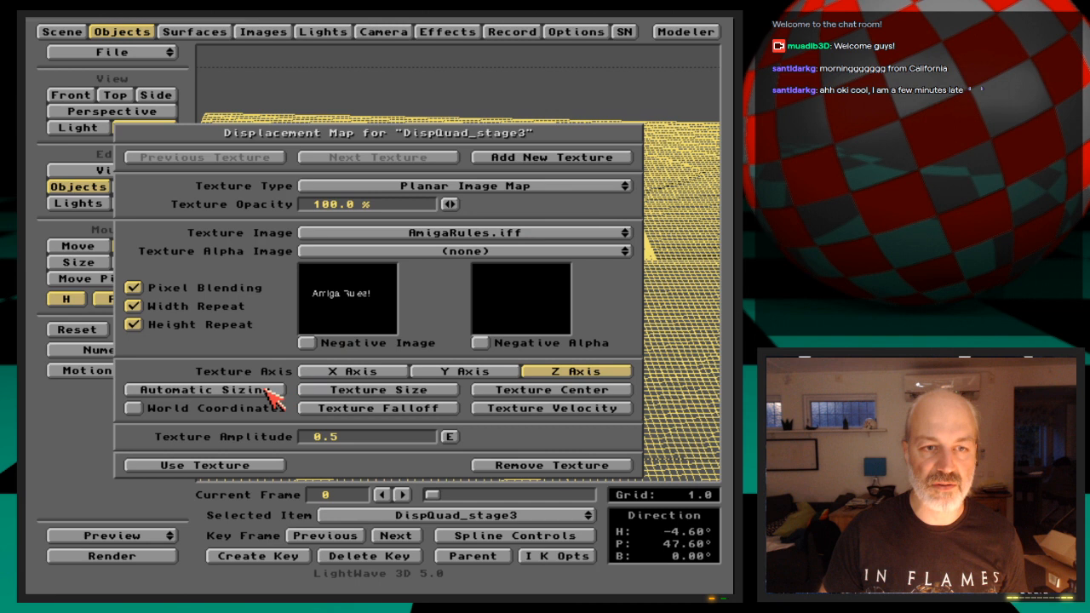
left_click(268, 390)
left_click(193, 332)
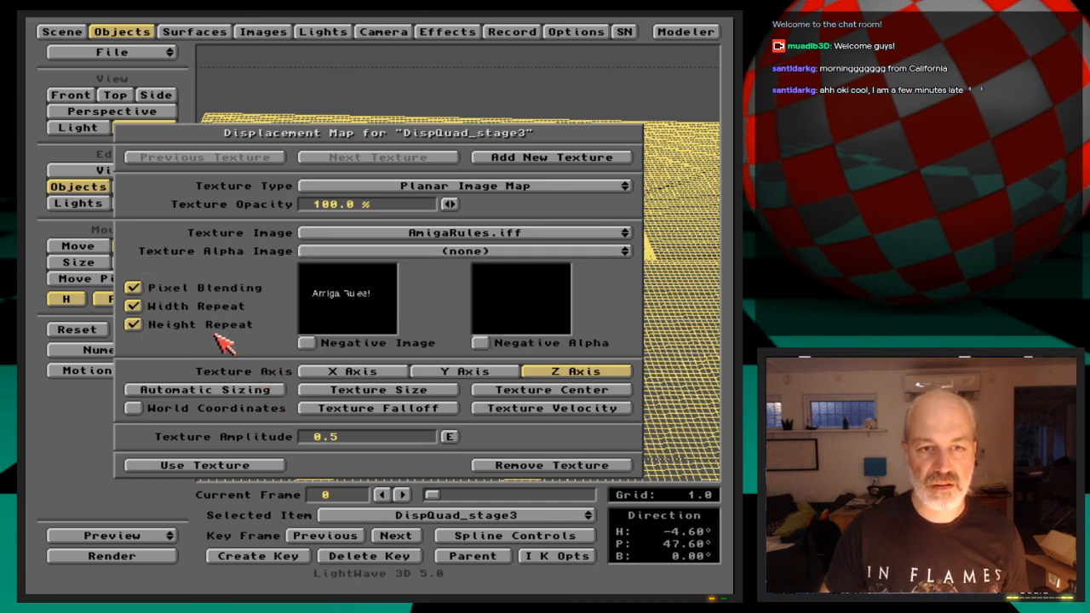
Render a test frame of the displaced lettering and accept the displacement texture for DispQuad_stage3
key("F9")
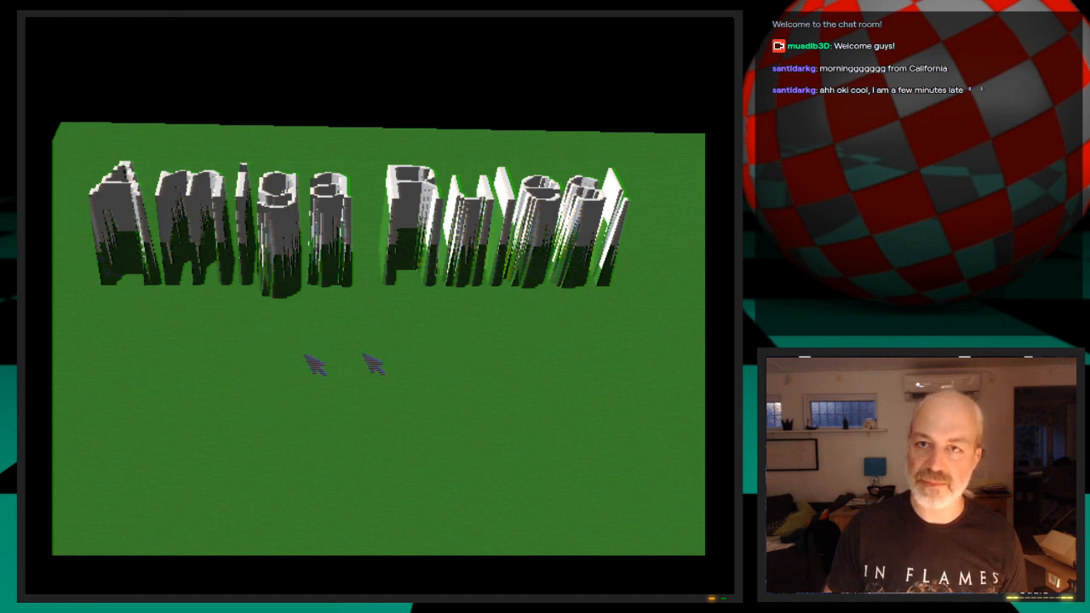
key("Escape")
key("Escape")
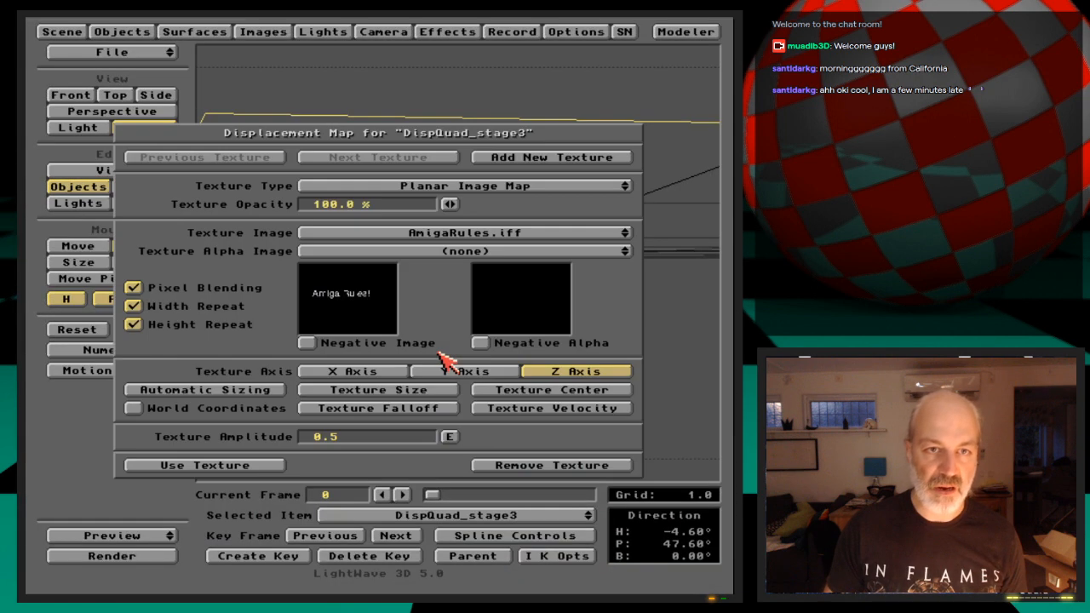
left_click(279, 464)
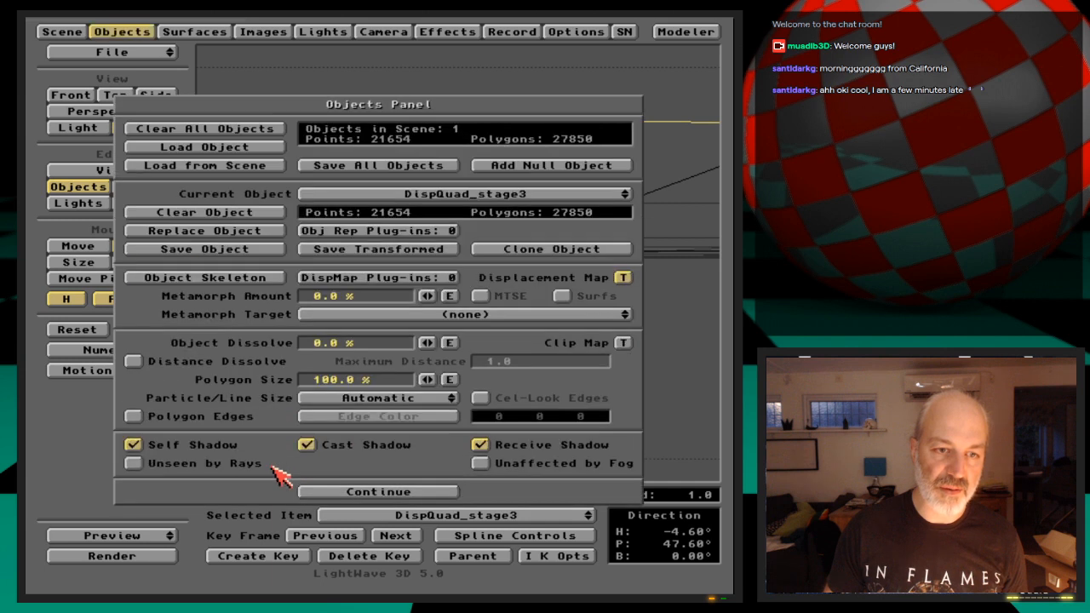
left_click(353, 492)
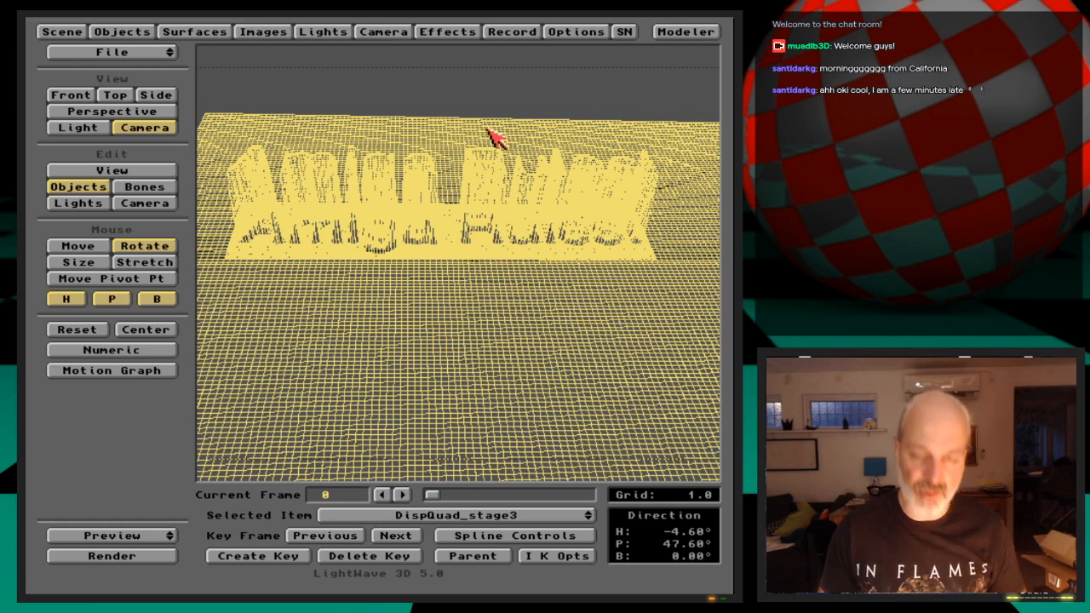
Switch to the paint program and draw a white filled rectangle from the canvas origin (0, 0)
key("super+m")
right_click_drag(477, 214, 454, 89)
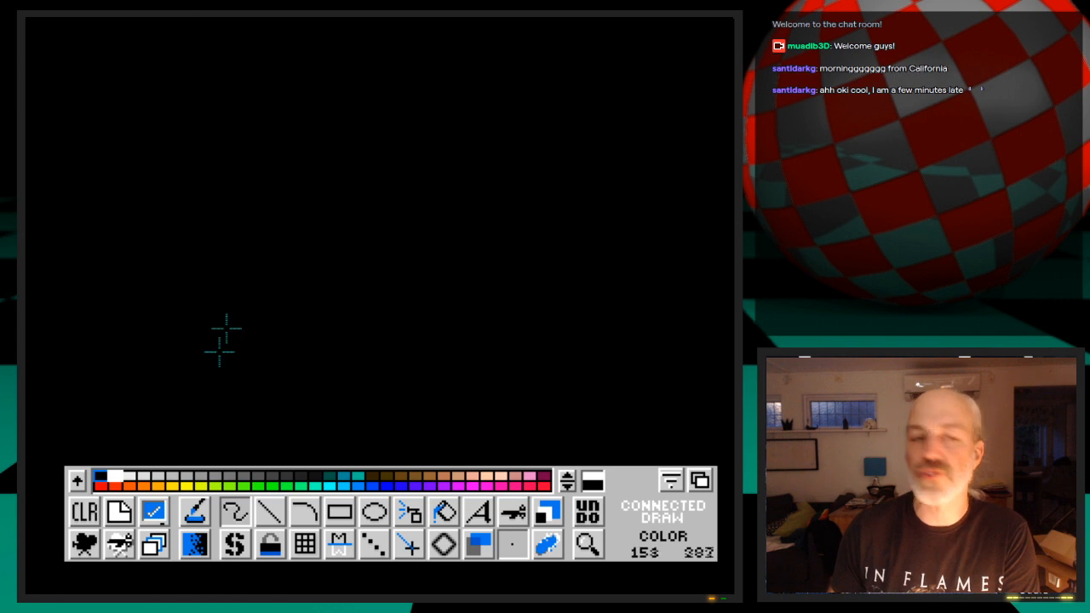
left_click(349, 517)
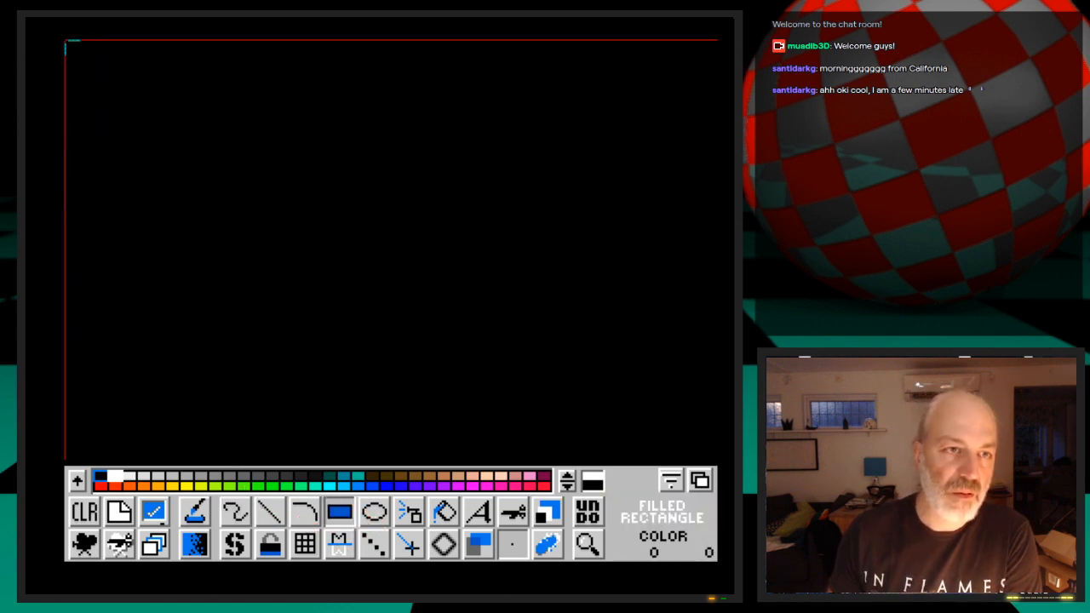
left_click_drag(65, 41, 146, 100)
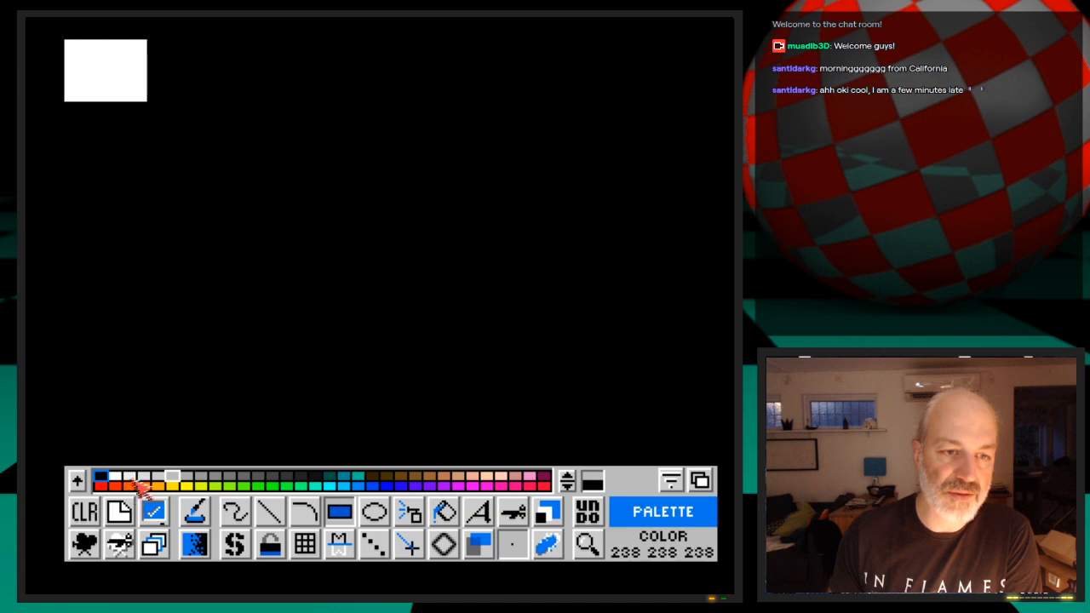
Draw four adjoining filled rectangles beside the white one along the canvas's upper edge, in greys 204, 153, 102 and a darker grey
left_click(118, 477)
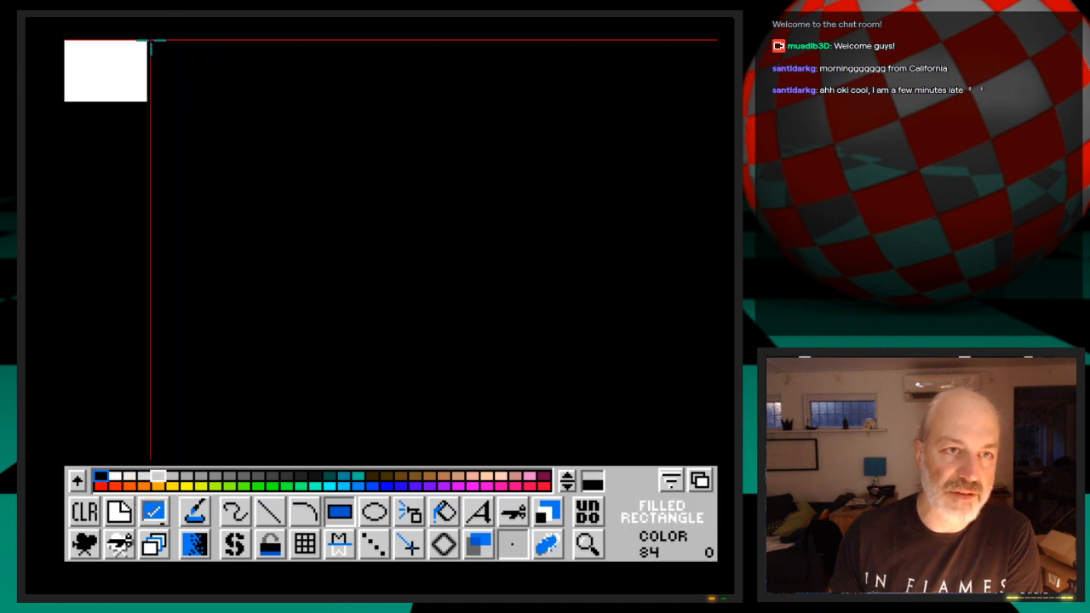
left_click_drag(149, 40, 236, 101)
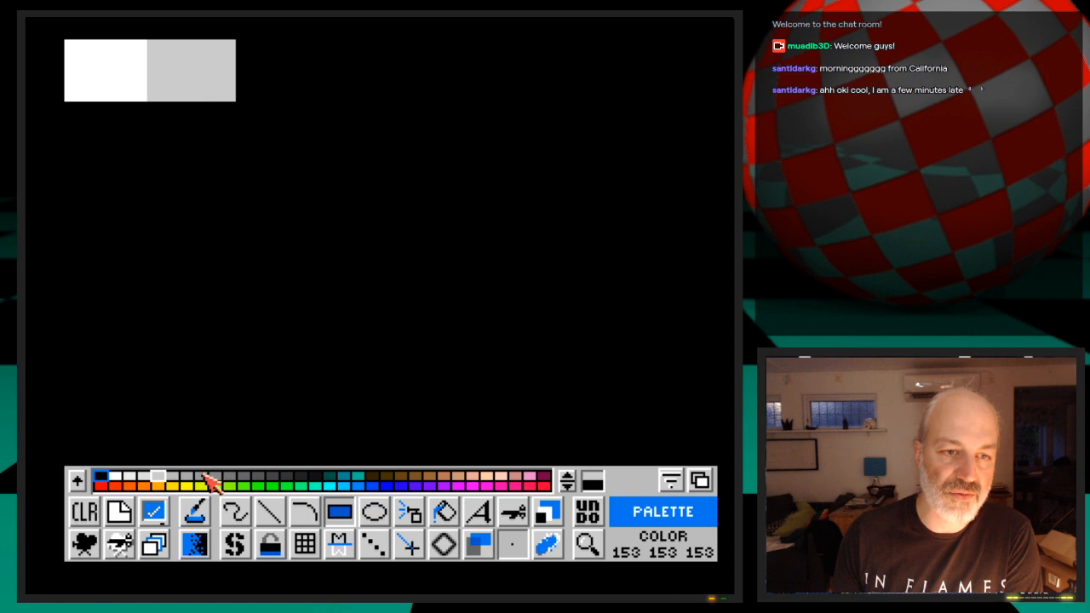
left_click(203, 477)
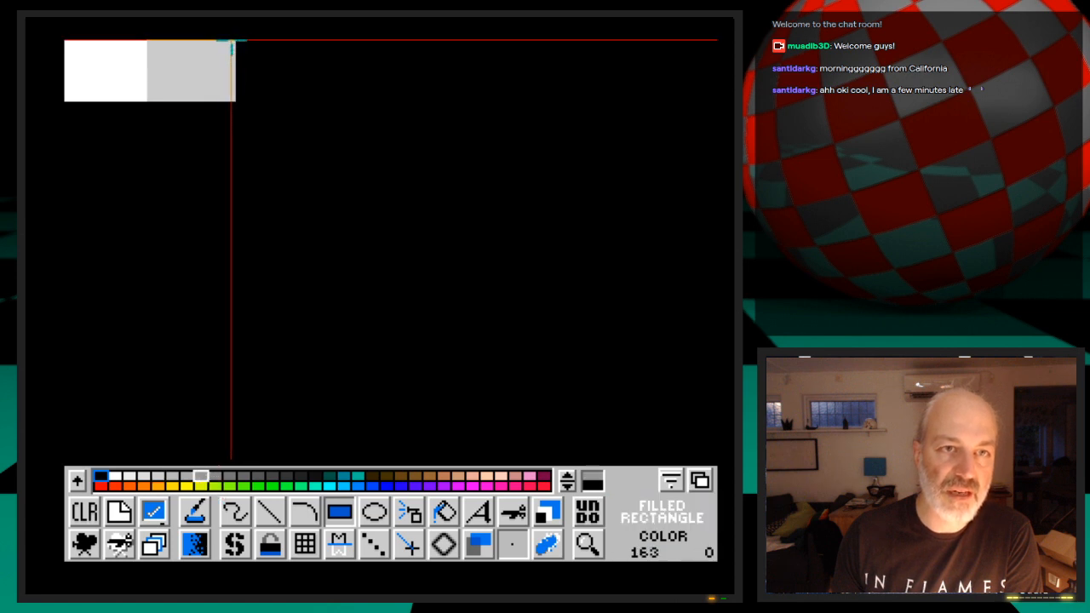
left_click_drag(236, 40, 323, 101)
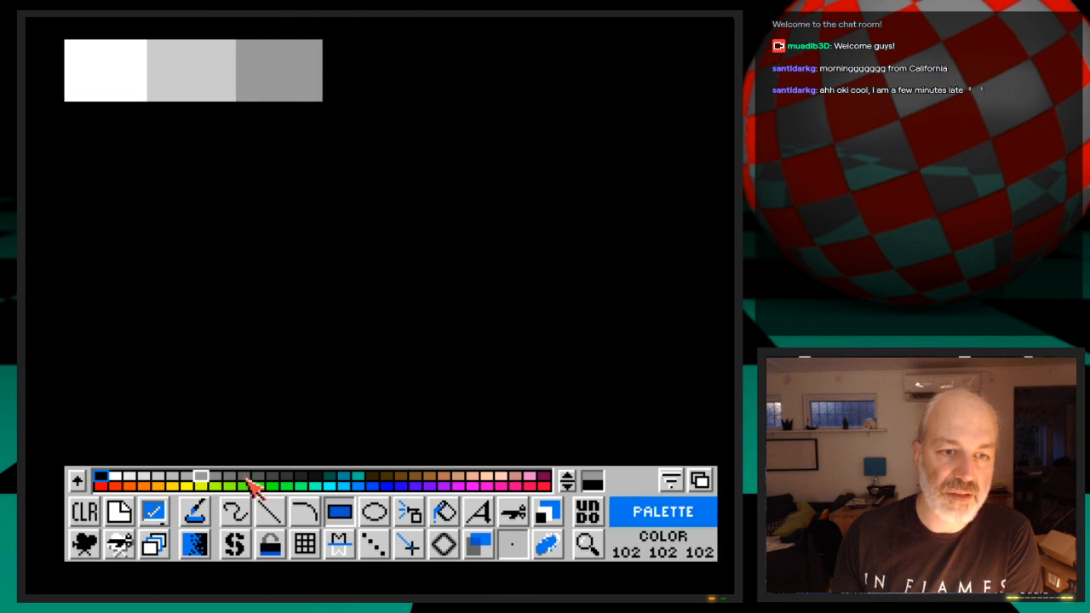
left_click(246, 480)
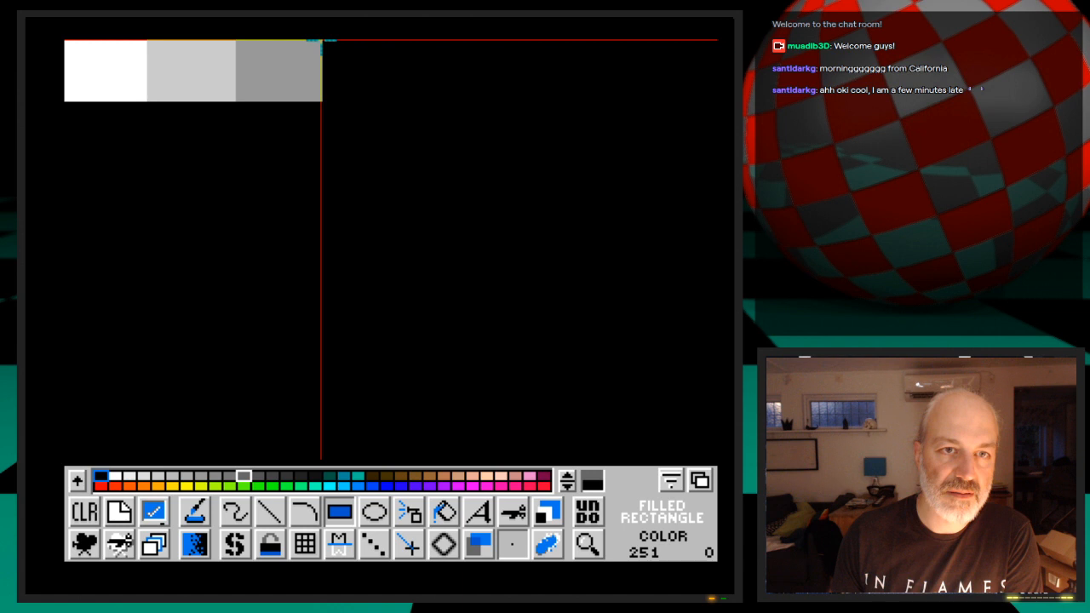
left_click_drag(323, 40, 397, 99)
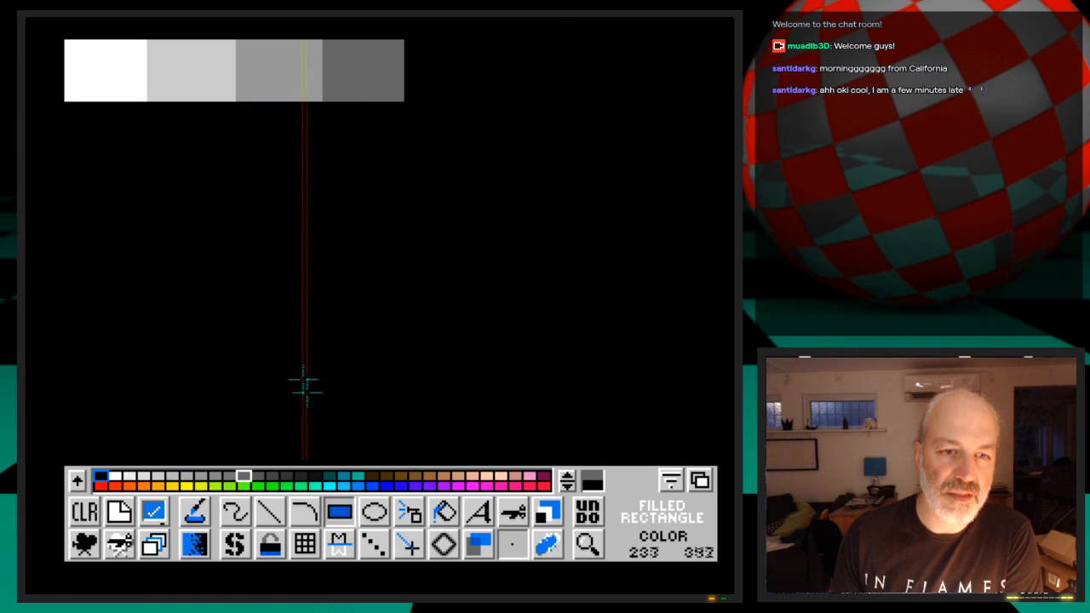
left_click(286, 476)
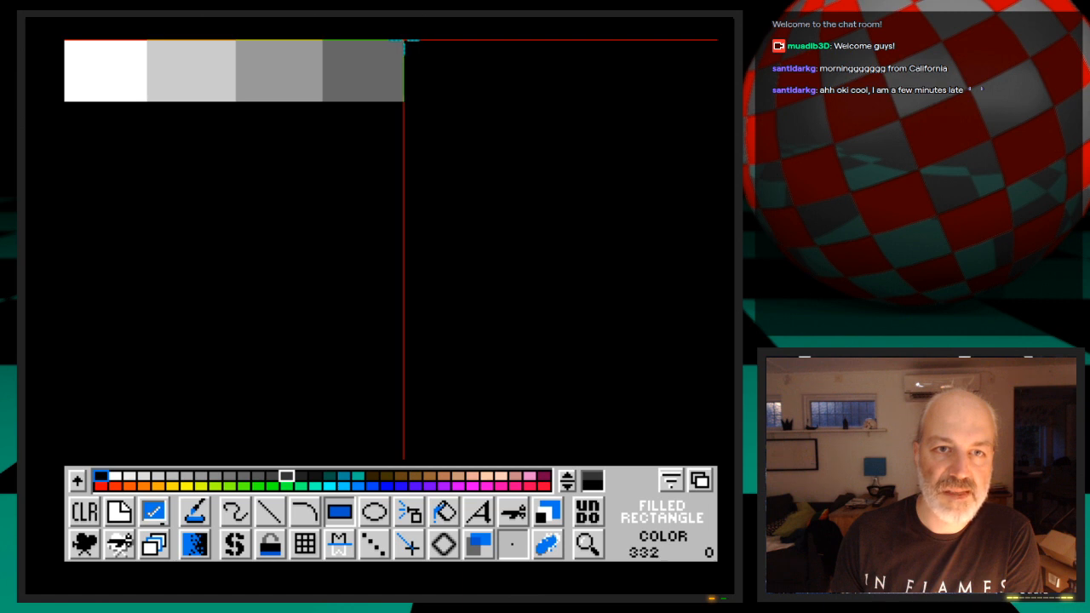
left_click_drag(405, 40, 494, 102)
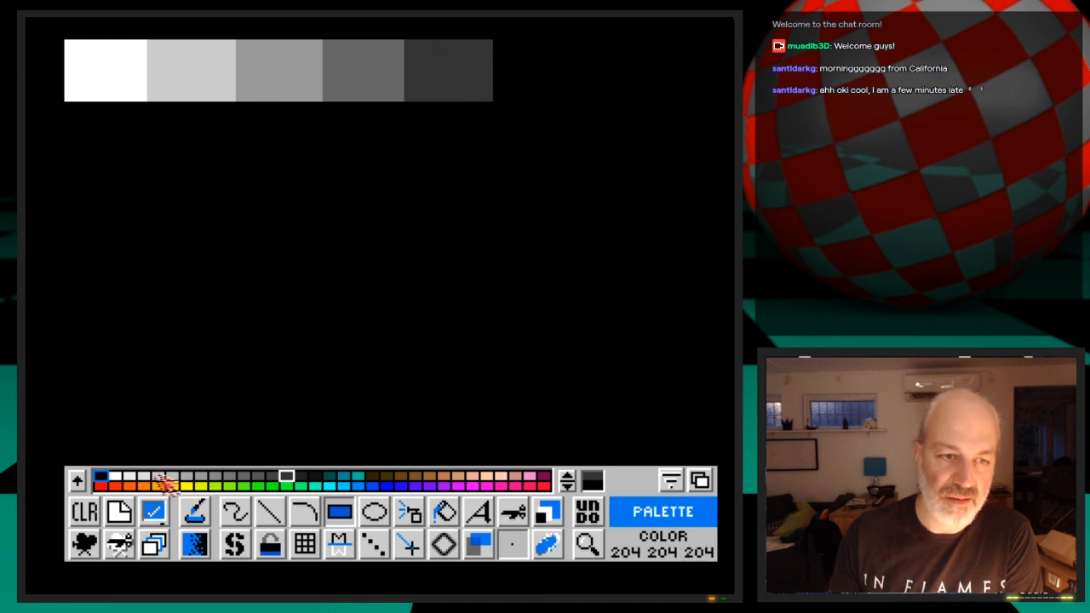
Copy the 17, 17, 17 grey into the palette slot after it and set that colour to RGB 1, 1, 1
left_click(102, 477)
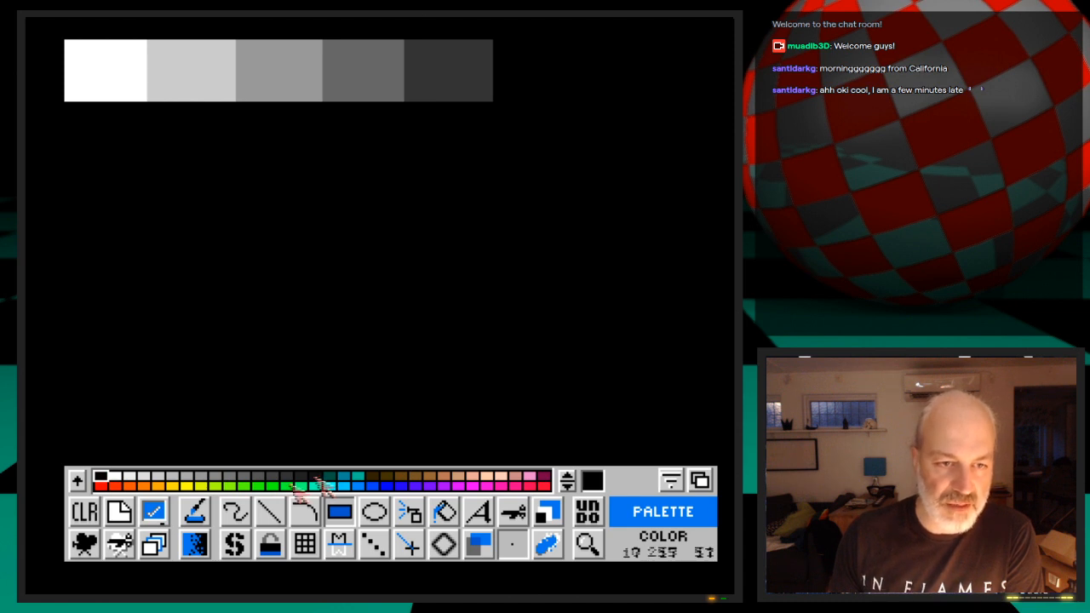
right_click(196, 511)
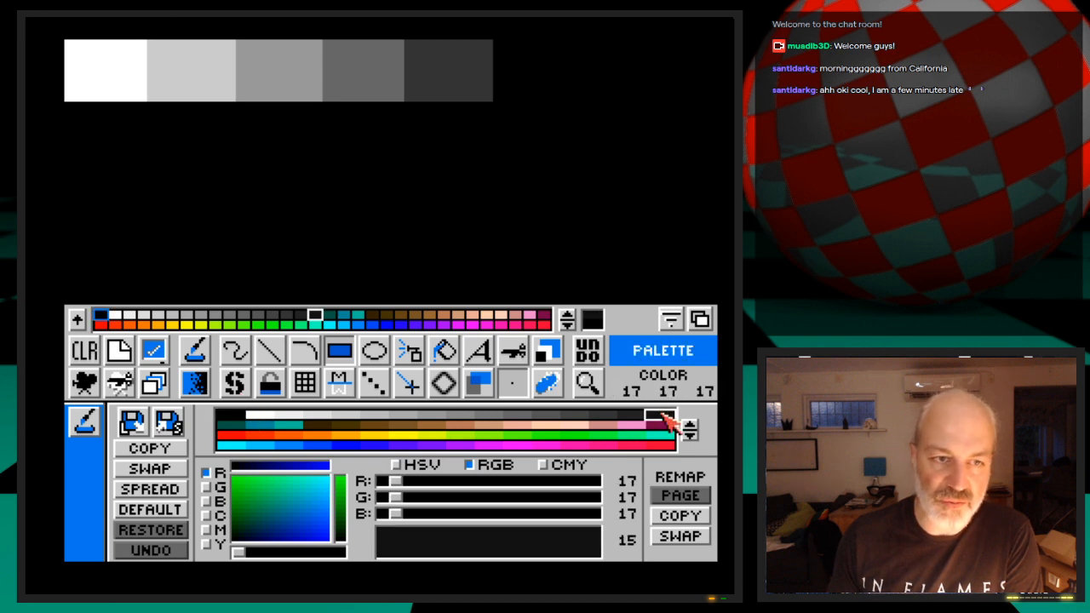
left_click(162, 447)
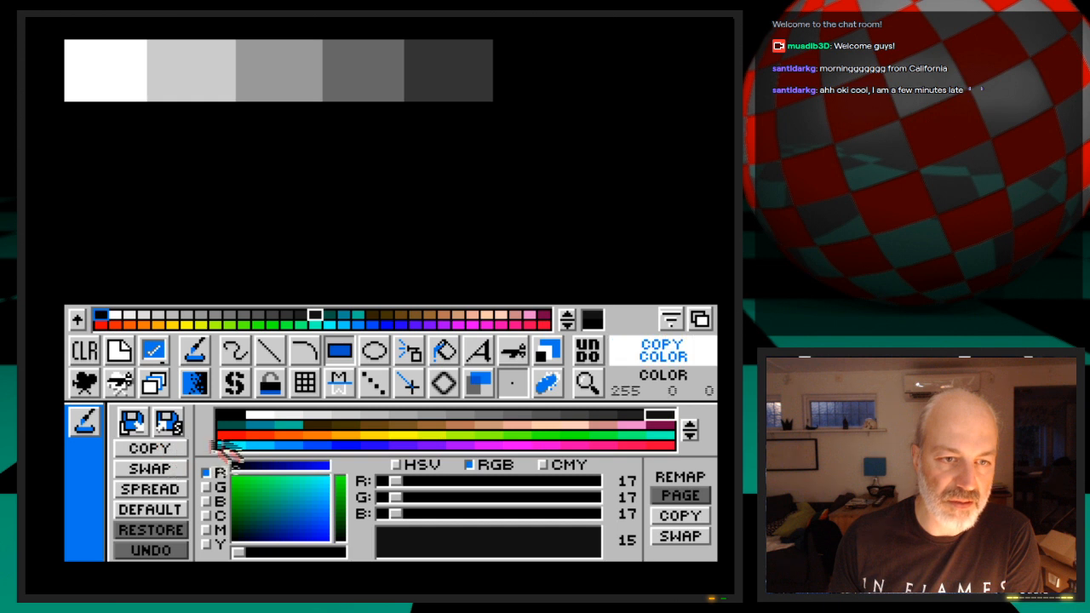
left_click(238, 427)
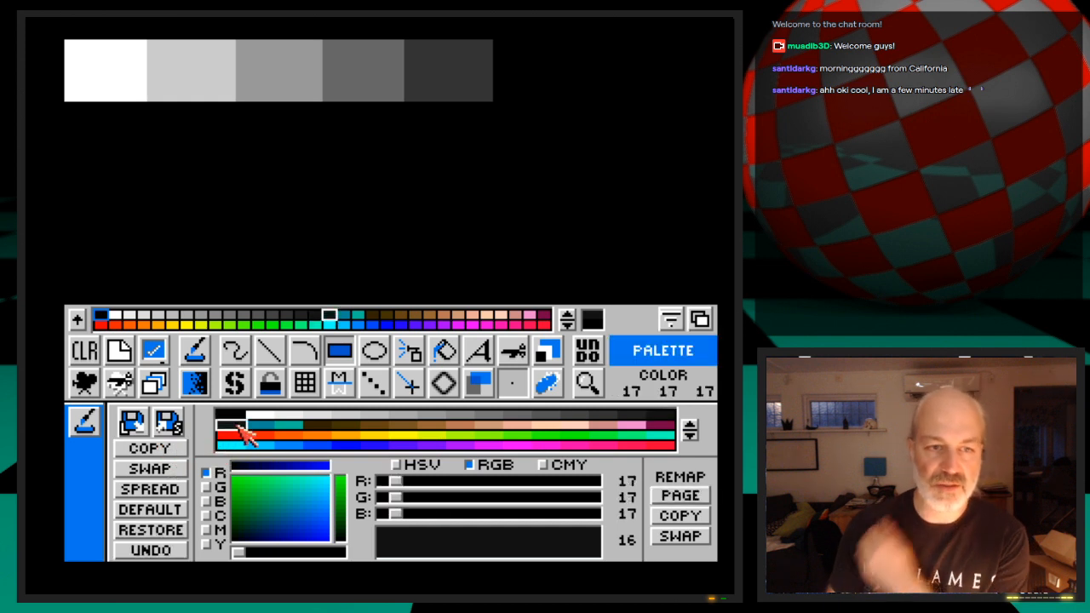
left_click_drag(394, 482, 383, 516)
left_click(392, 498)
left_click(396, 516)
left_click(389, 482)
left_click(419, 498)
left_click(426, 516)
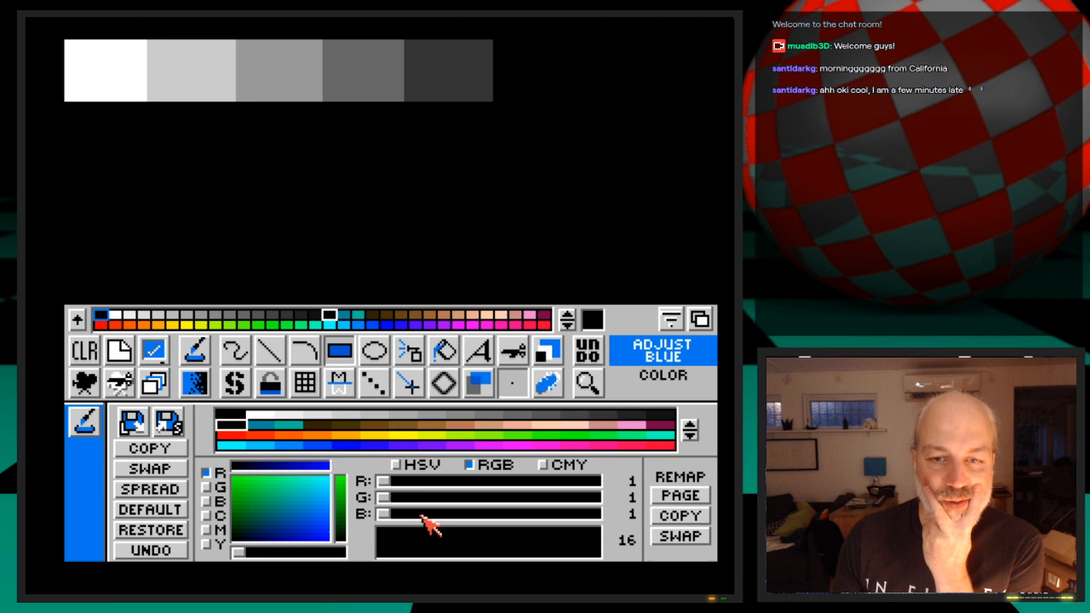
left_click(88, 426)
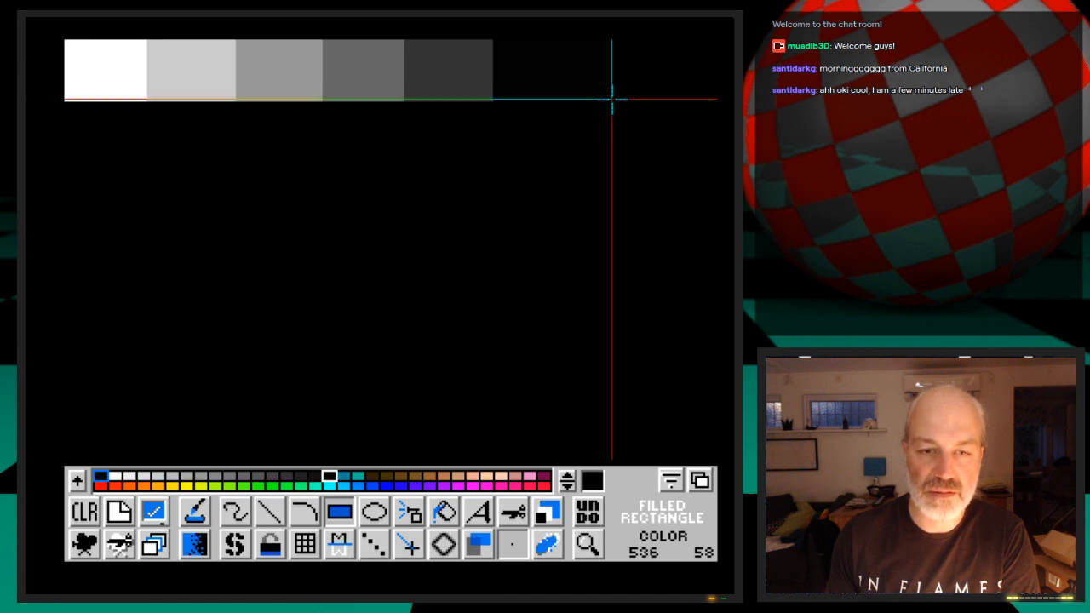
Flood-fill the empty background with pink (255, 0, 136) and redraw the near-black rectangle level with the grey patches
left_click(444, 511)
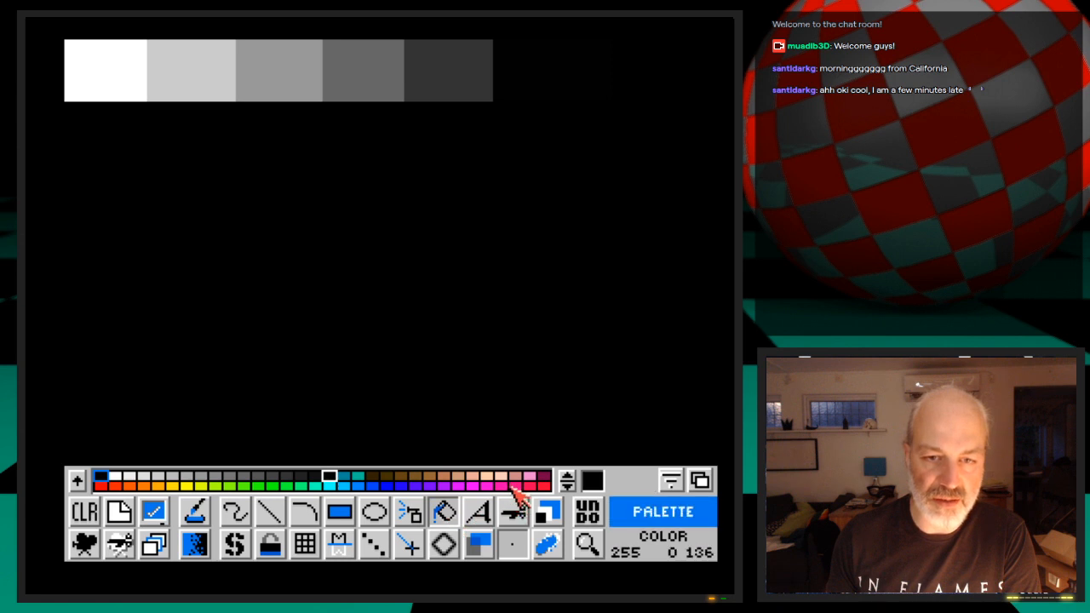
left_click(515, 486)
left_click(567, 278)
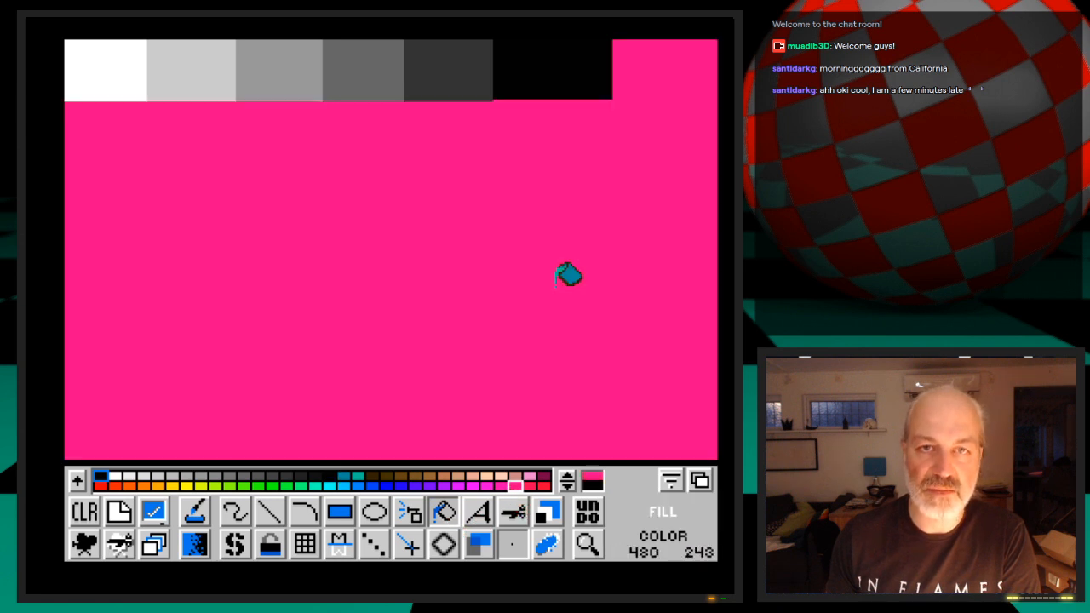
left_click(327, 477)
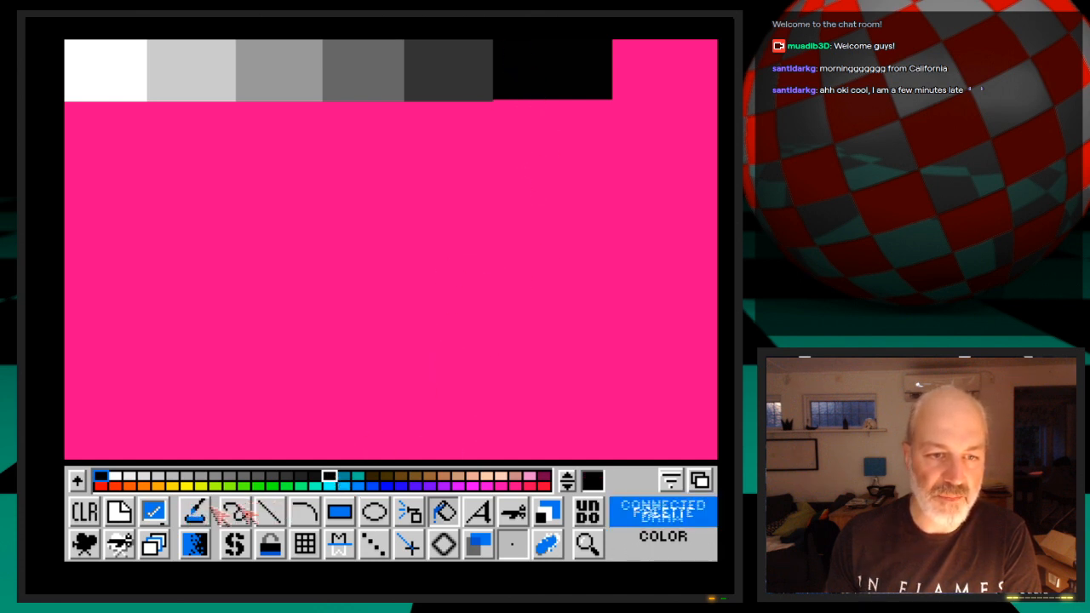
left_click(347, 514)
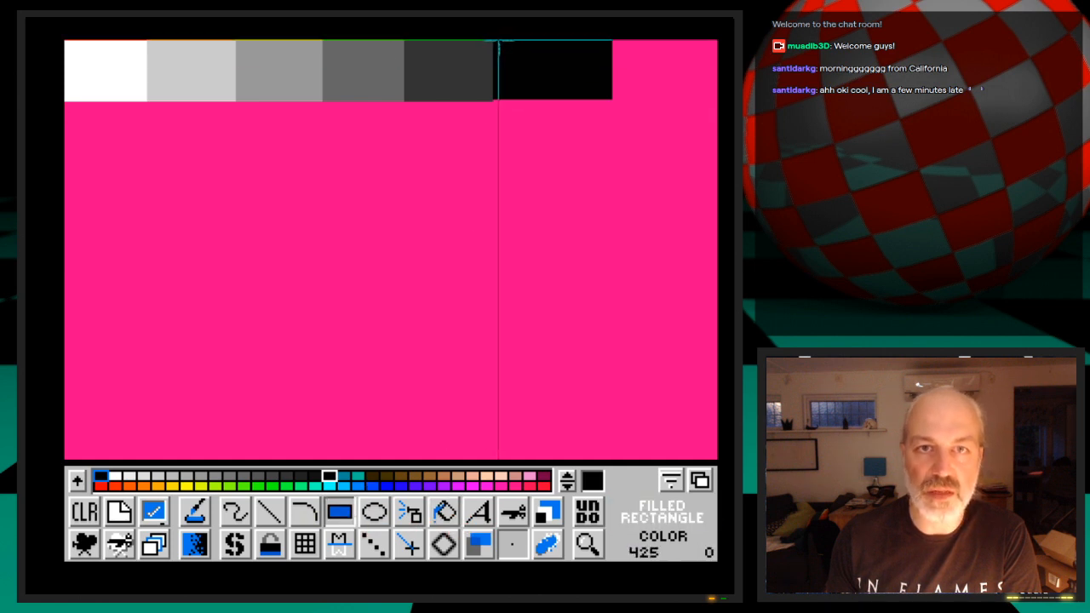
left_click_drag(494, 40, 613, 101)
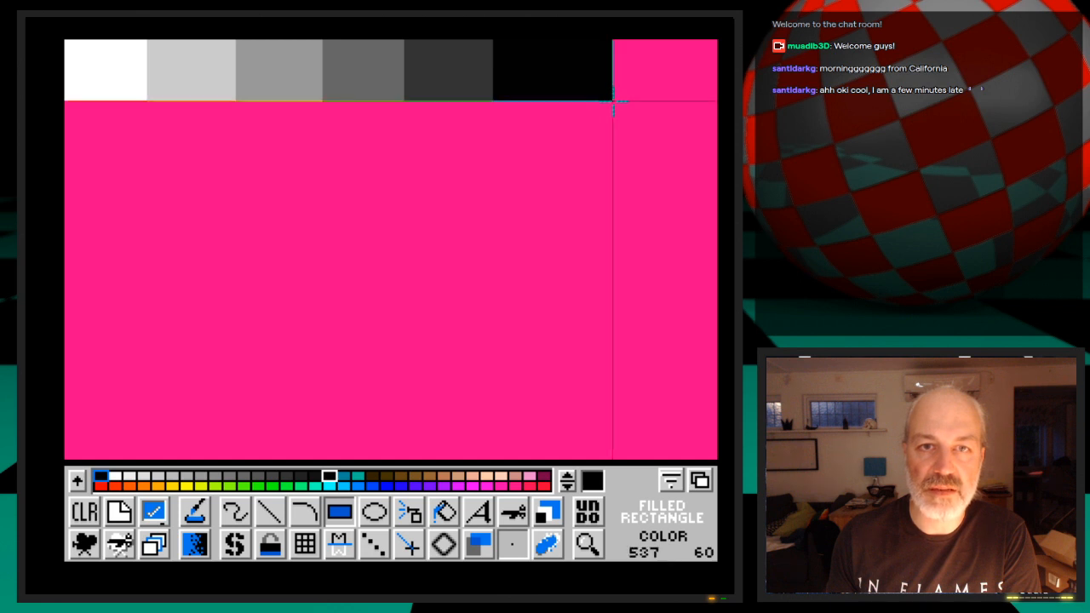
left_click(132, 511)
left_click(170, 479)
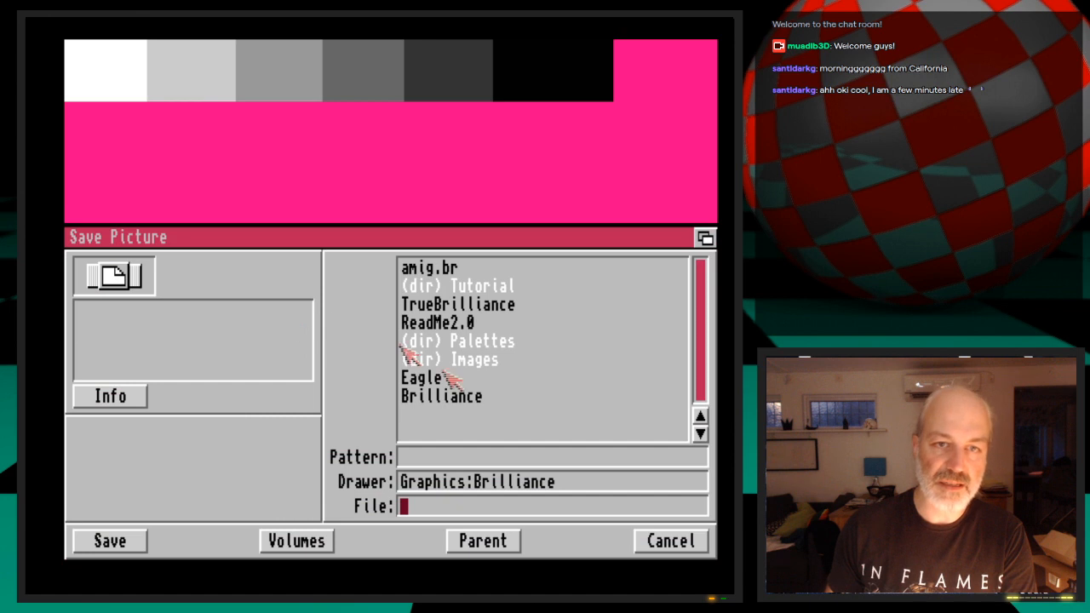
left_click(317, 540)
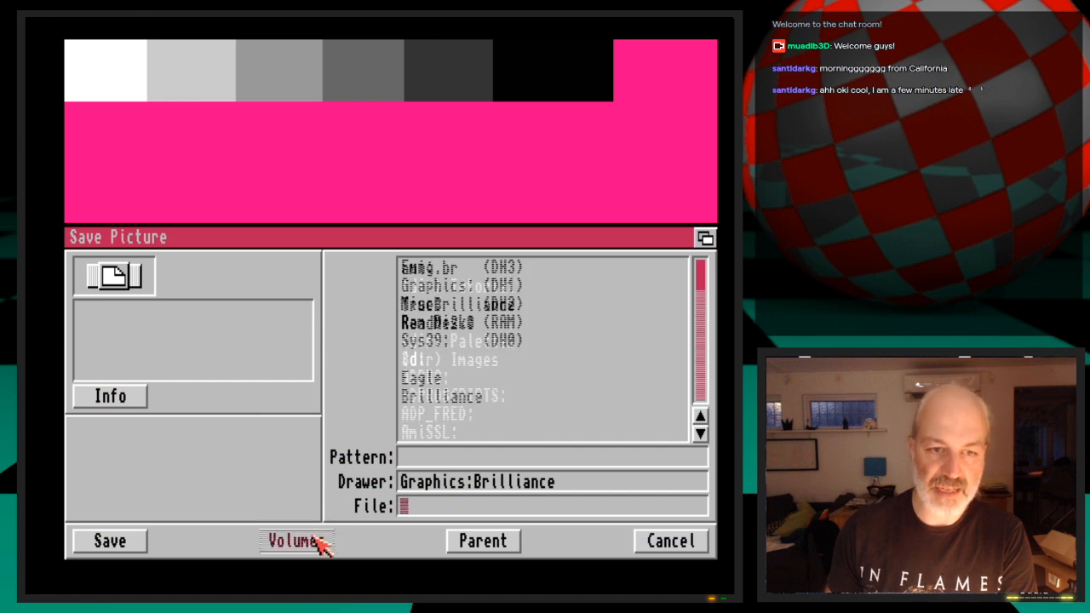
double_click(446, 361)
left_click(501, 274)
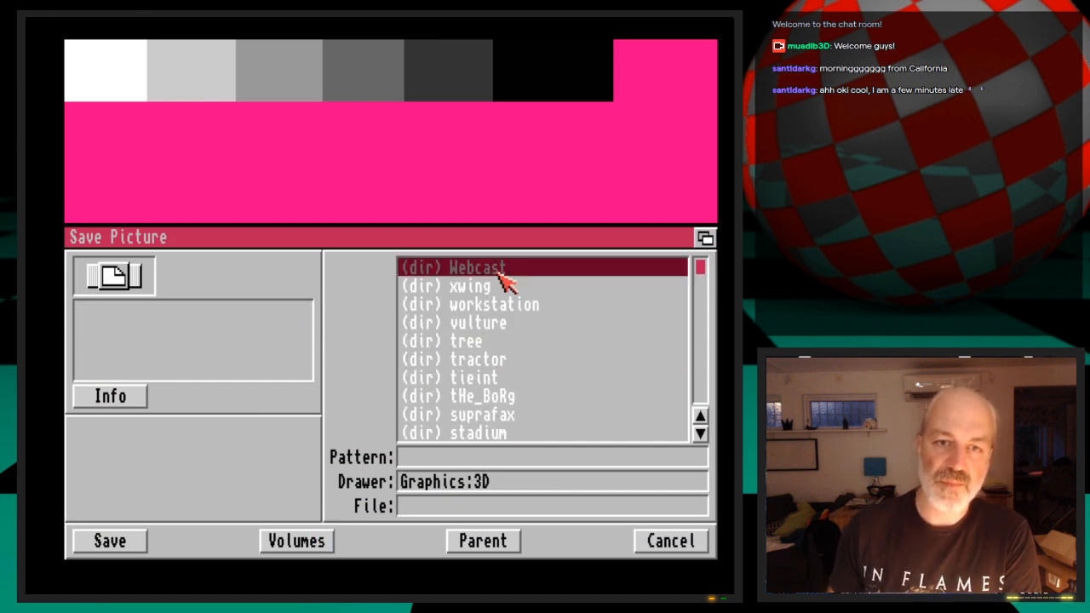
left_click(501, 275)
double_click(500, 275)
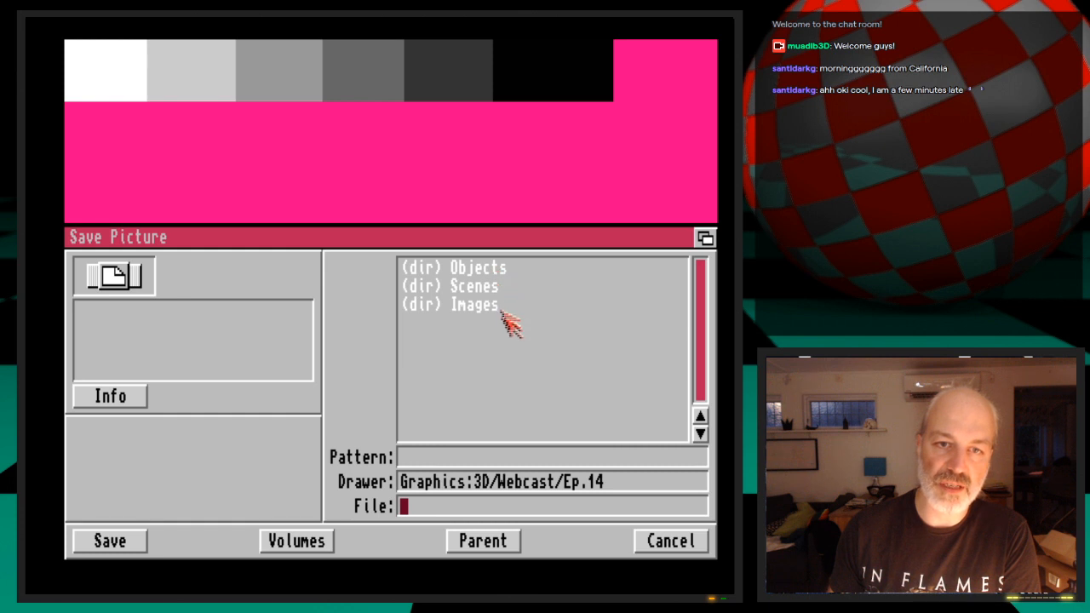
double_click(501, 309)
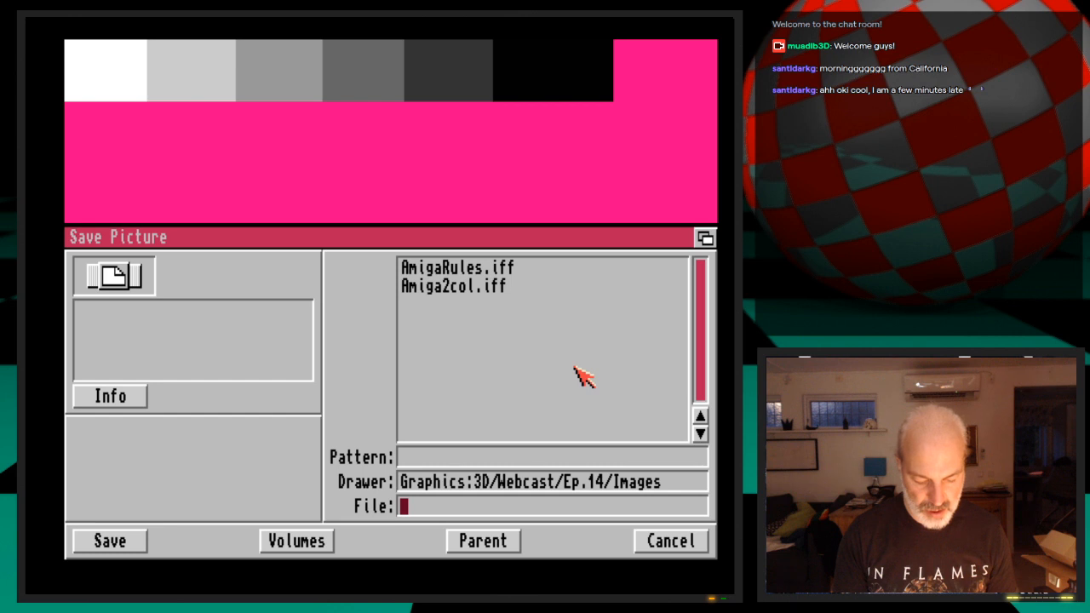
type("StairsDisp.iff")
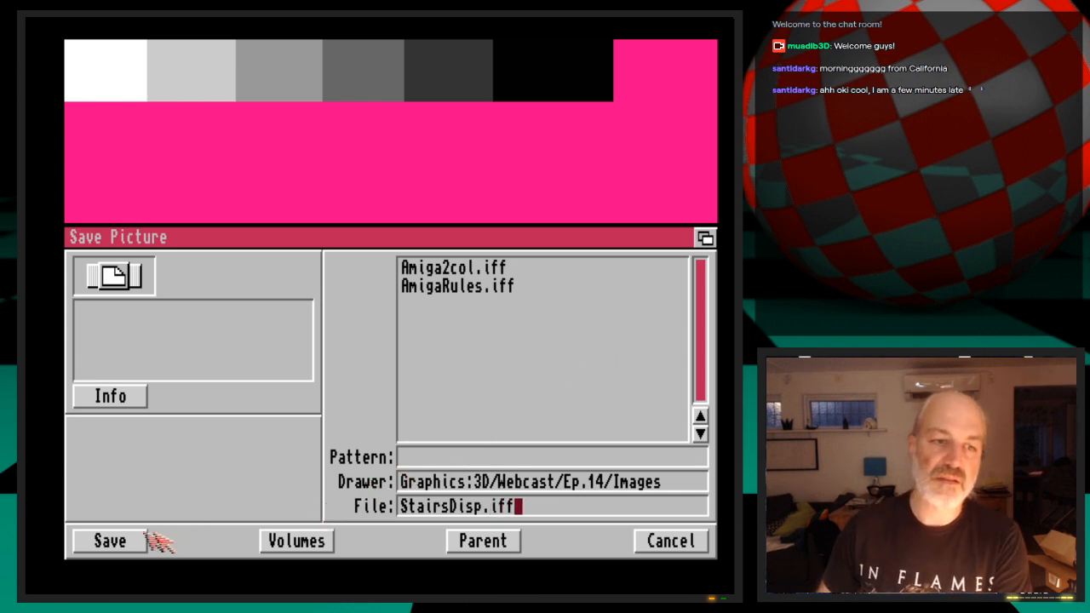
left_click(694, 545)
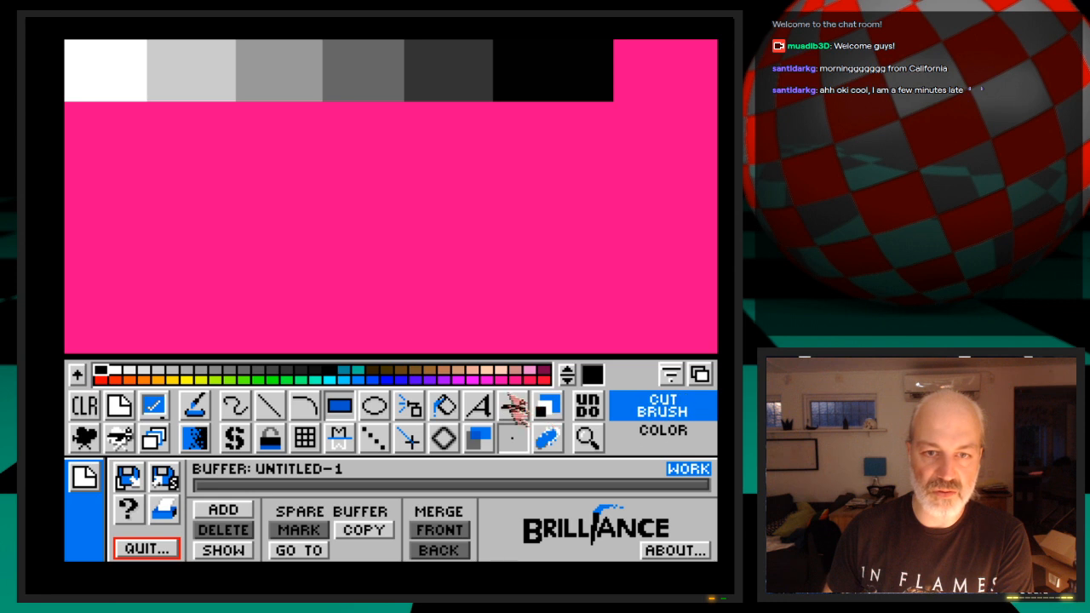
Fill the pink background with black and cut a brush of about 640 by 185 pixels containing the greyscale strip
left_click(444, 407)
left_click(499, 276)
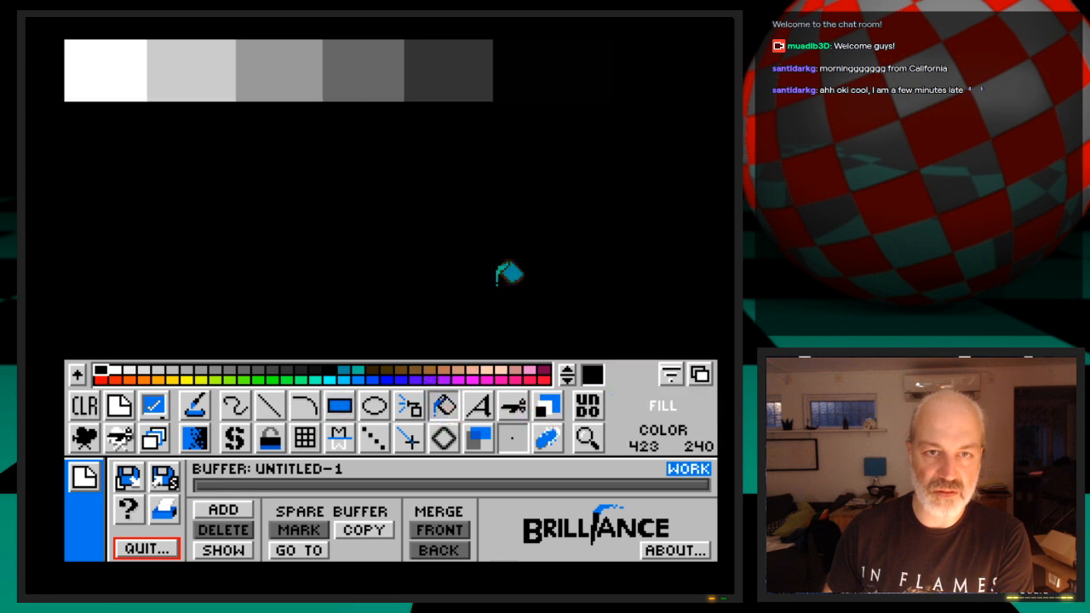
left_click(515, 409)
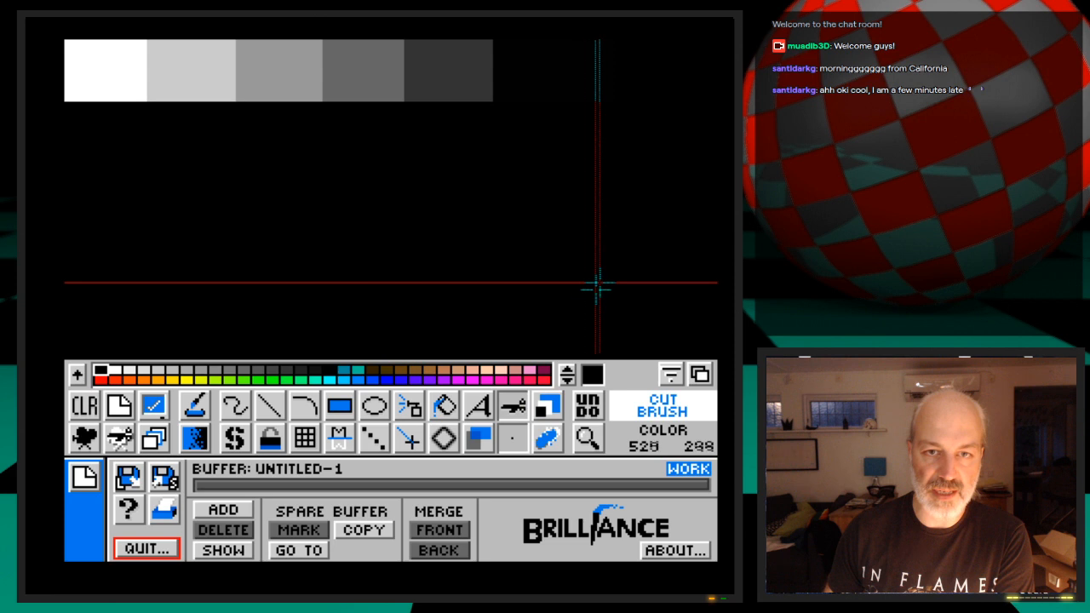
left_click_drag(86, 40, 65, 40)
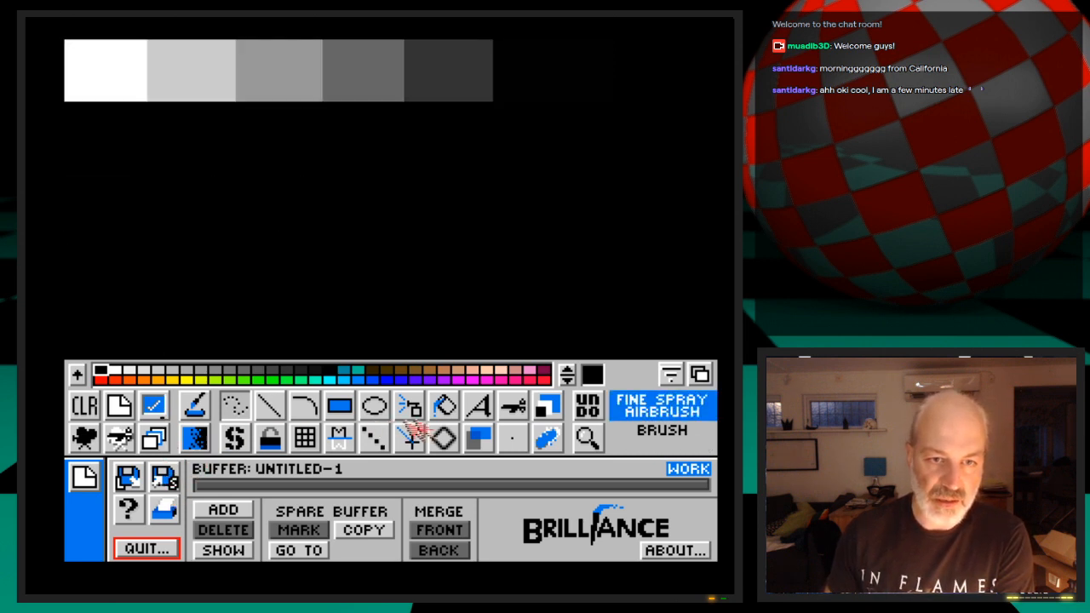
Save the cut greyscale brush as StairsDispl.iff in the Graphics:3D/Webcast/Ep.14/Images drawer
left_click(517, 412)
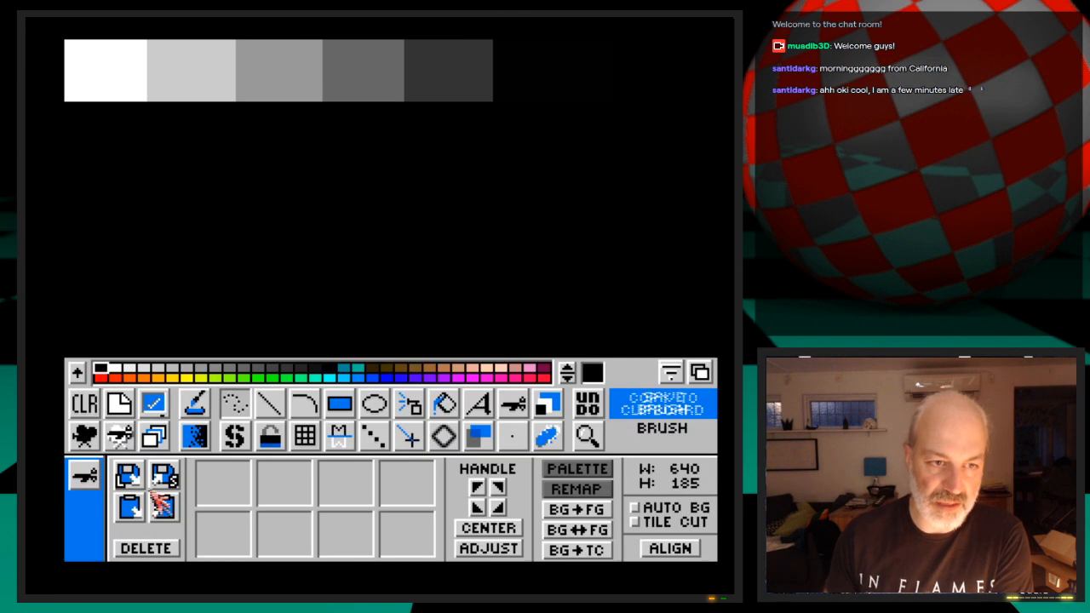
left_click(163, 479)
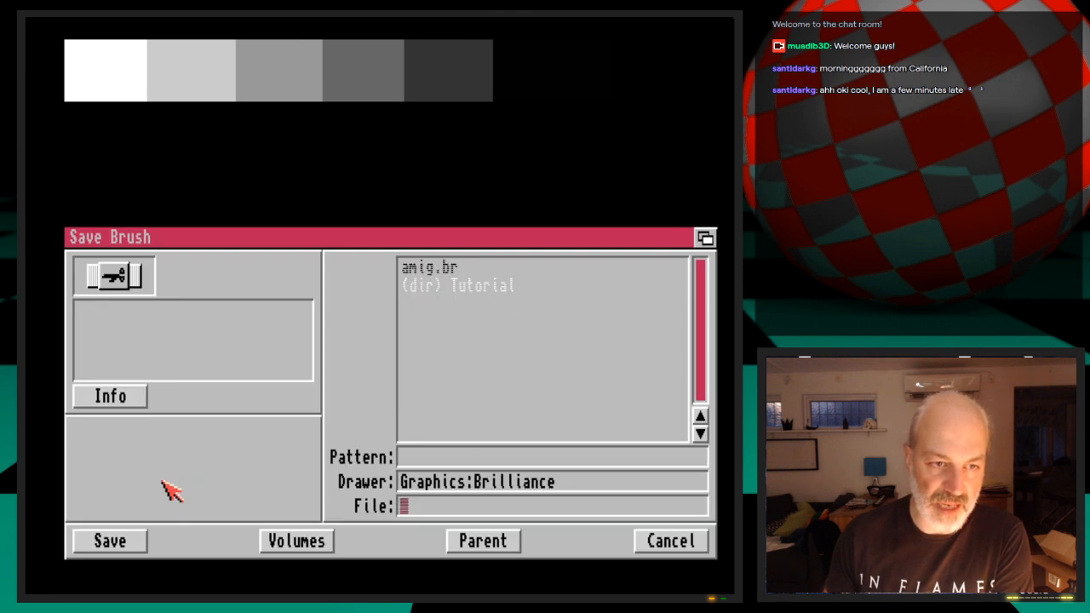
left_click(275, 550)
left_click(451, 361)
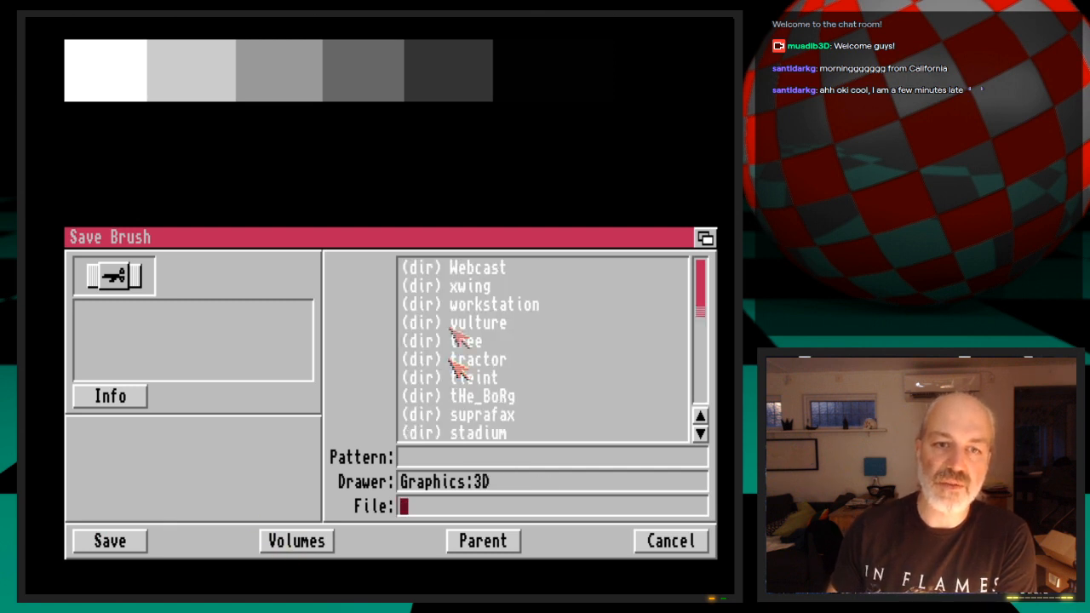
left_click(452, 271)
left_click(490, 269)
left_click(492, 269)
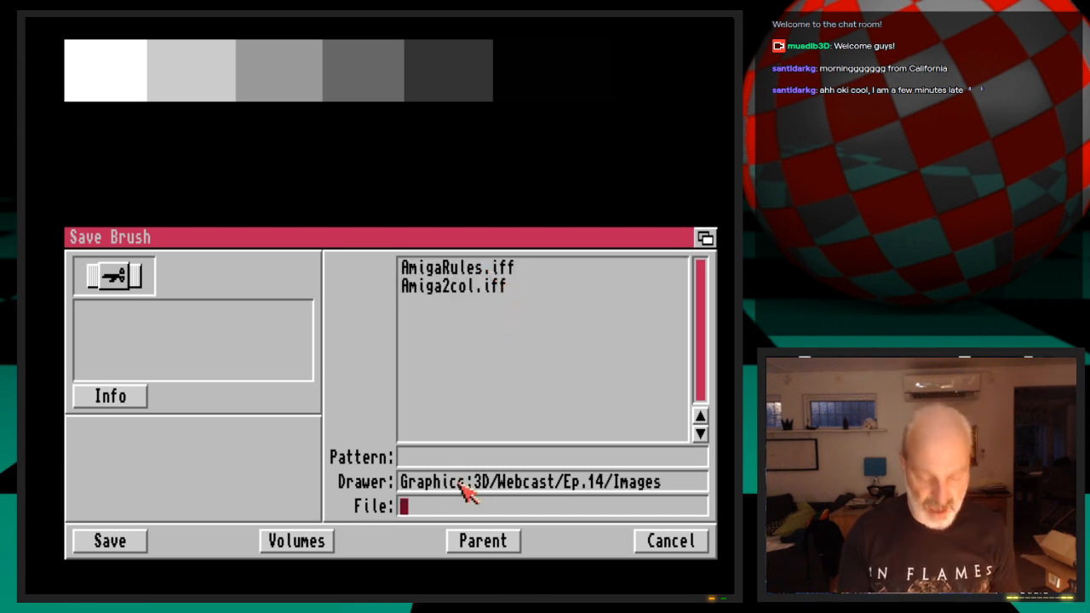
type("StairsD")
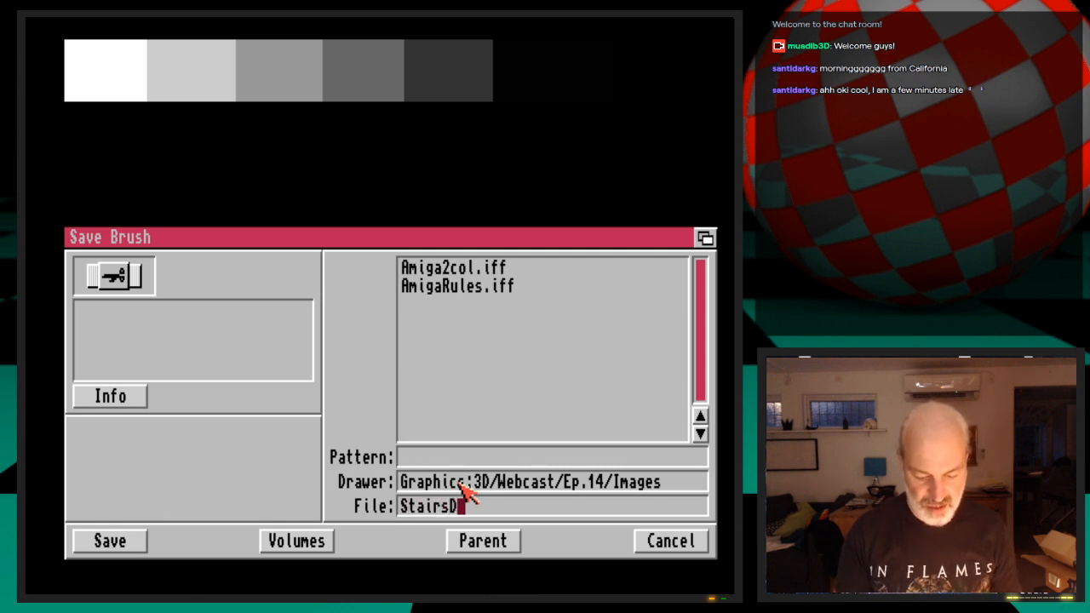
type("ispl.")
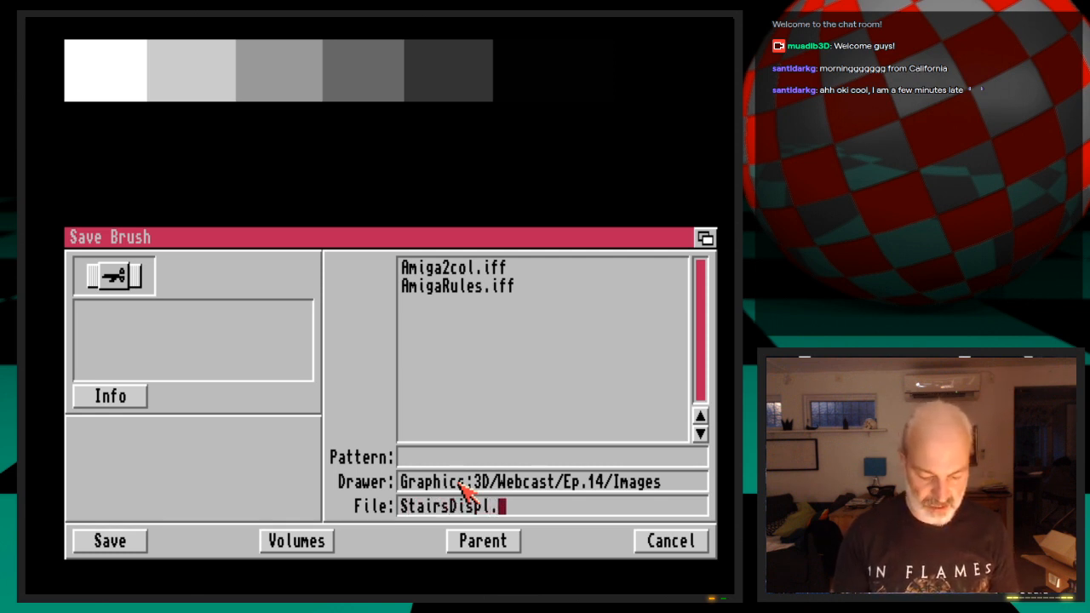
type("iff")
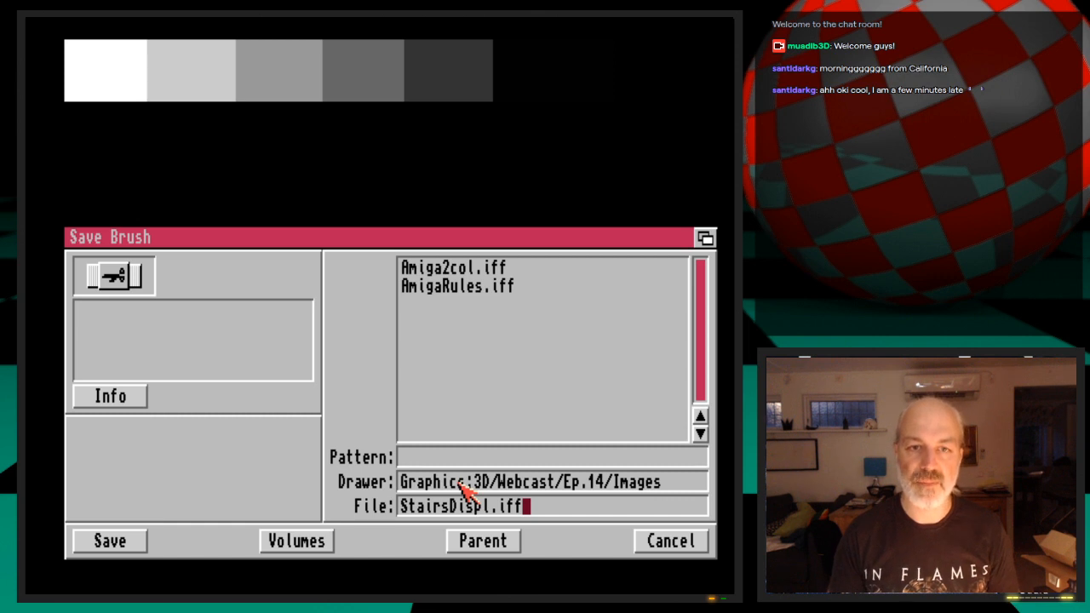
key("Return")
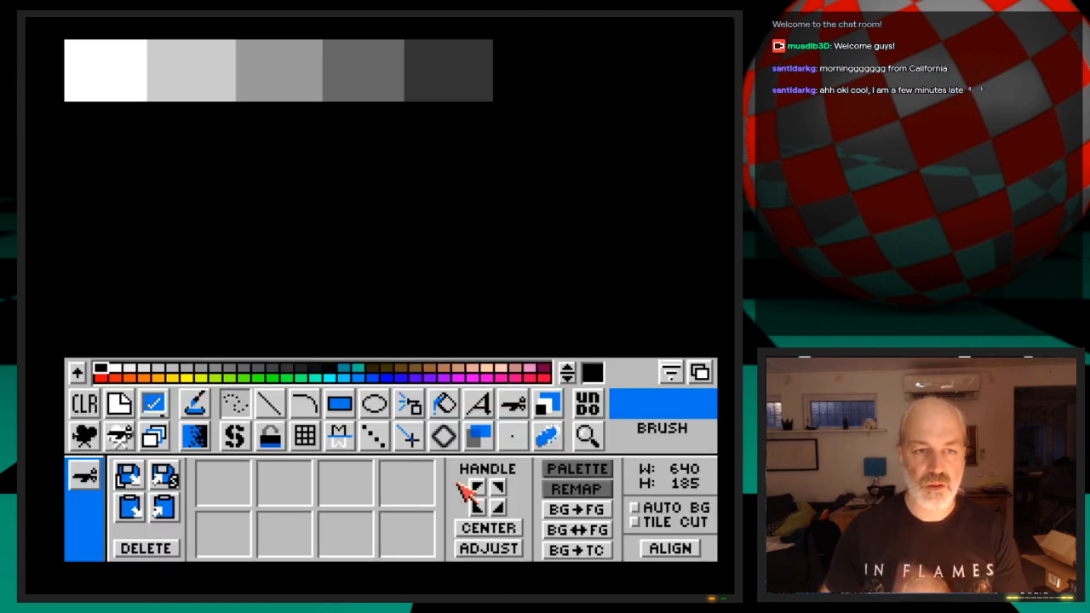
Quit Brilliance and switch from the Workbench screen to LightWave Layout
left_click(85, 475)
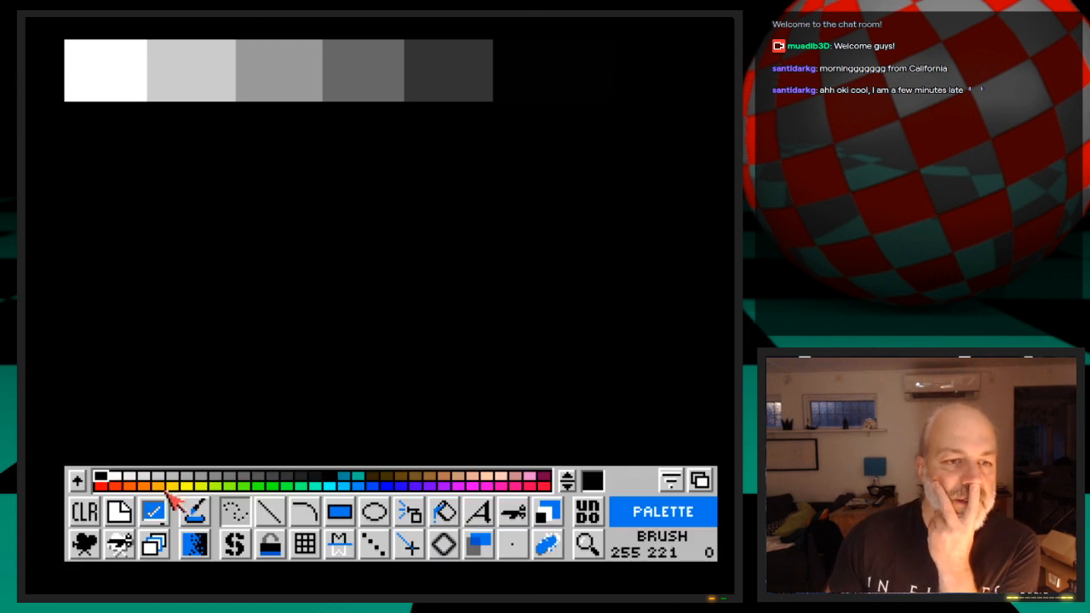
left_click(129, 514)
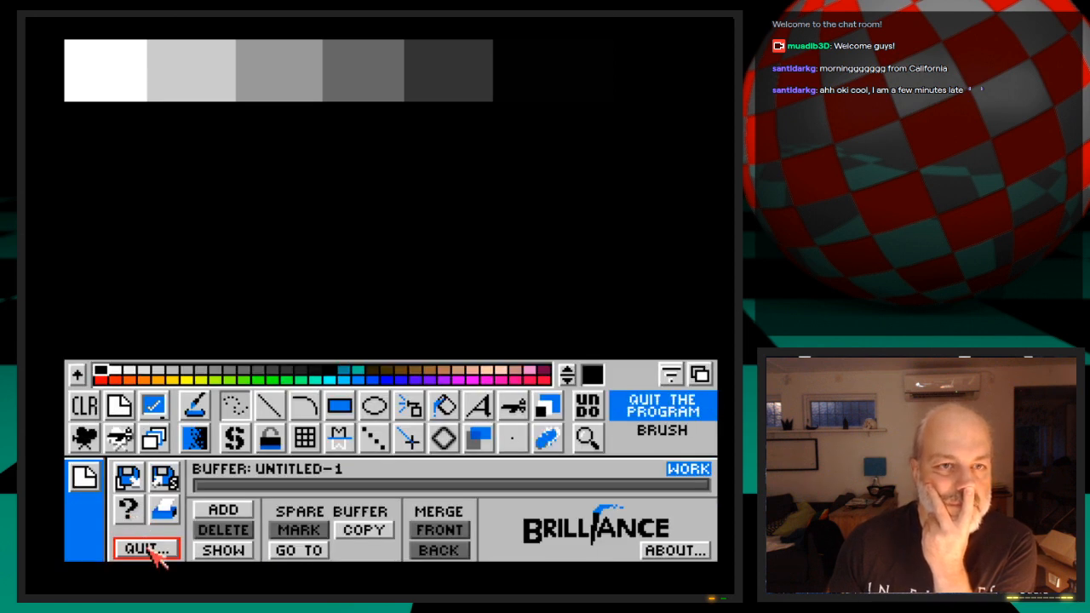
left_click(150, 549)
left_click(146, 547)
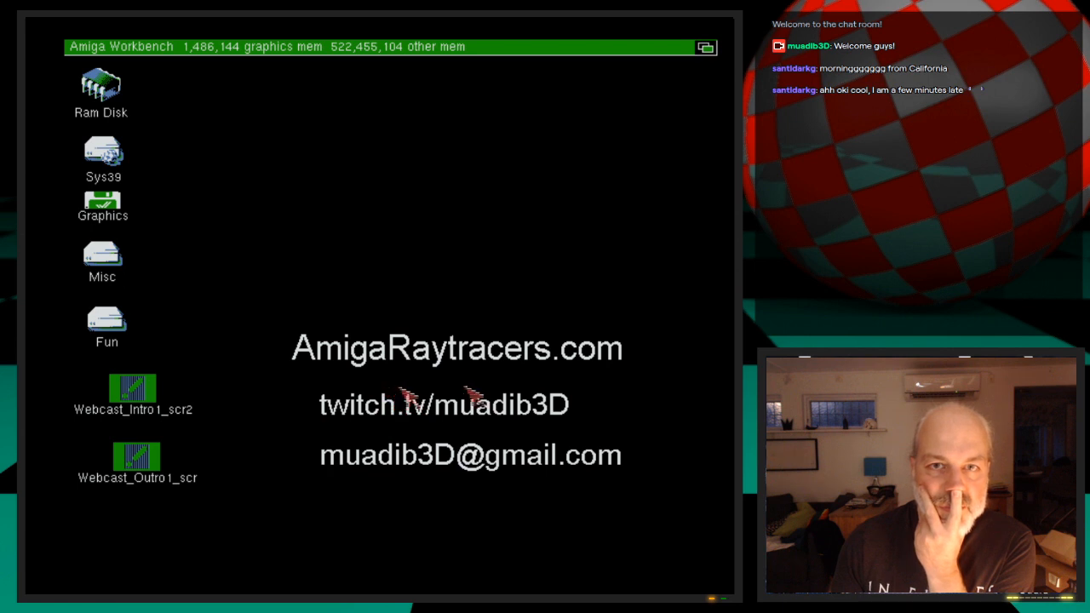
left_click(708, 47)
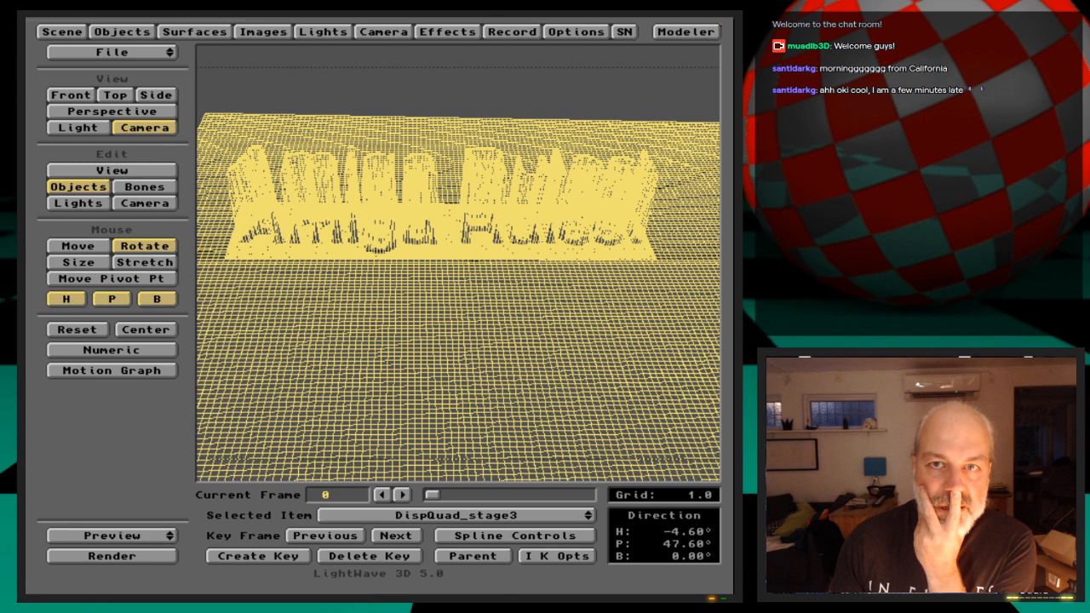
Clear the current scene in Layout and discard the existing grid object in Modeler to start empty
left_click_drag(171, 51, 170, 57)
left_click(247, 323)
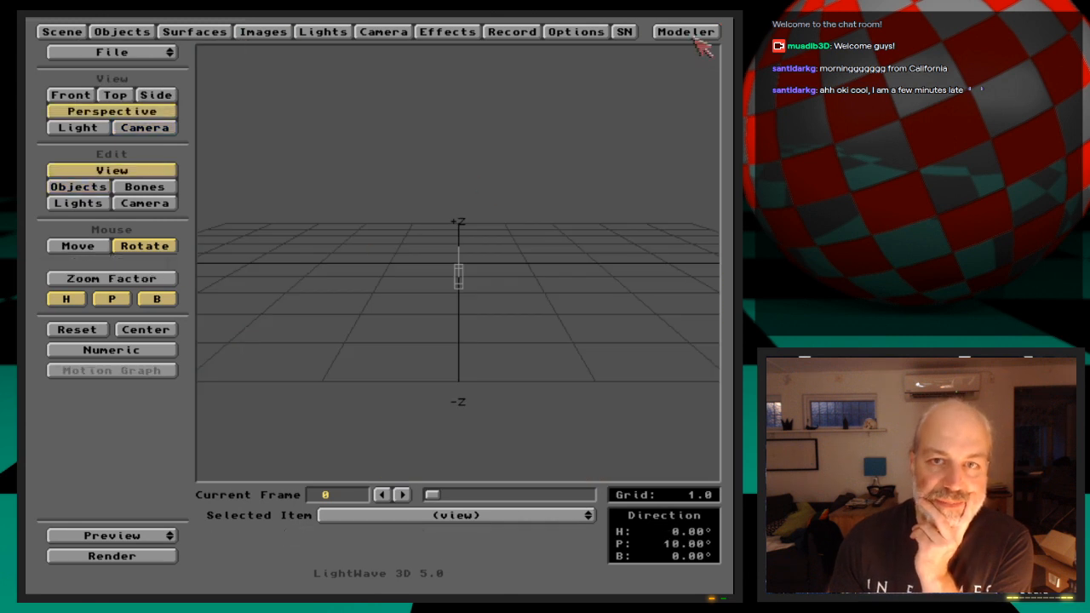
left_click(694, 34)
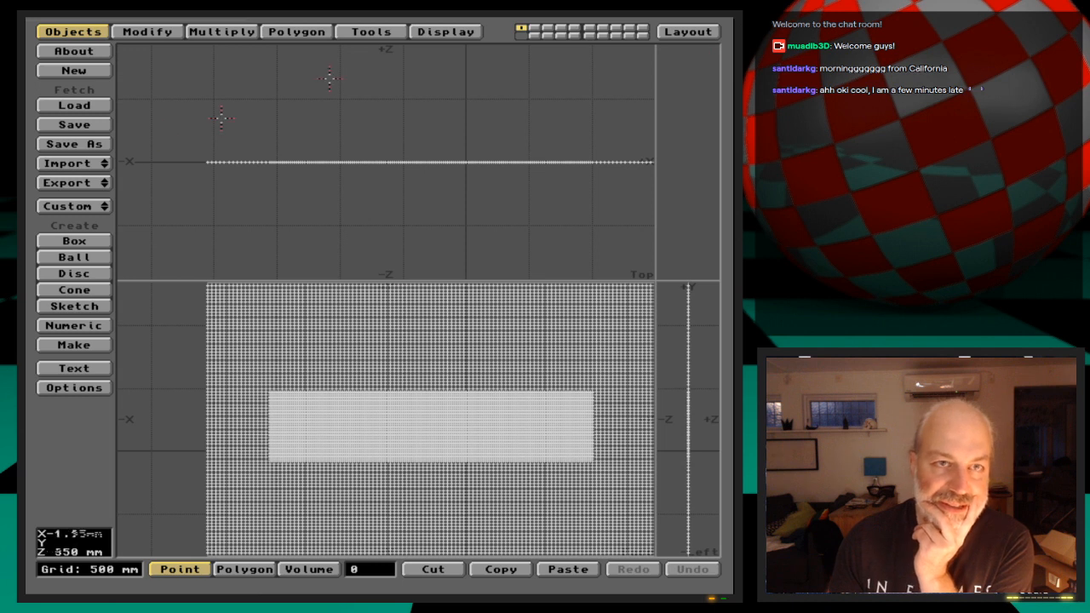
left_click(100, 72)
left_click(345, 316)
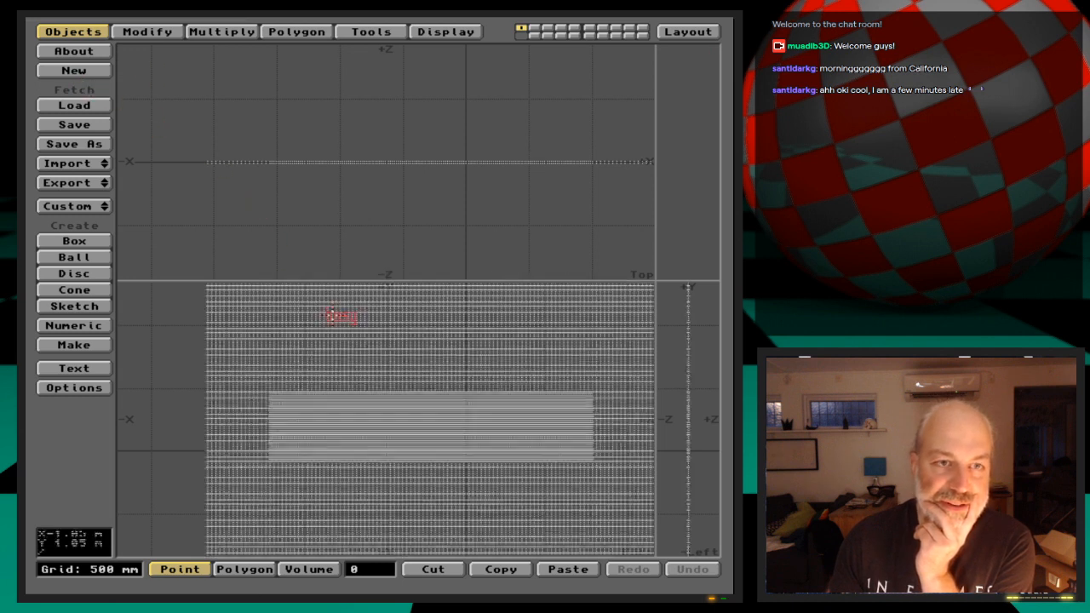
Load StairsDispl.iff as the Z-axis backdrop image with automatic sizing
left_click(445, 31)
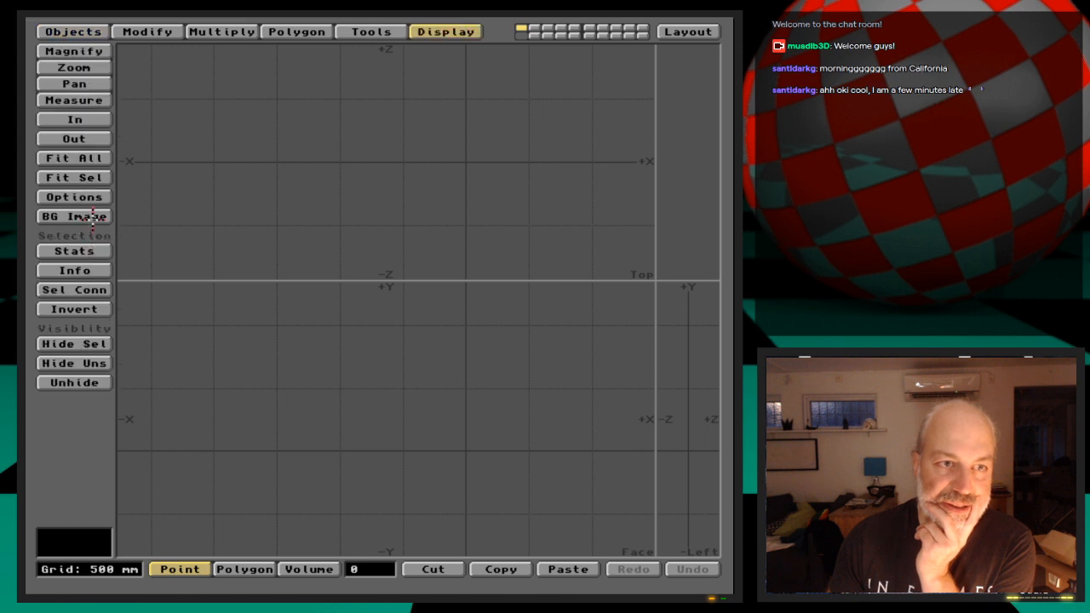
left_click(94, 218)
left_click(481, 245)
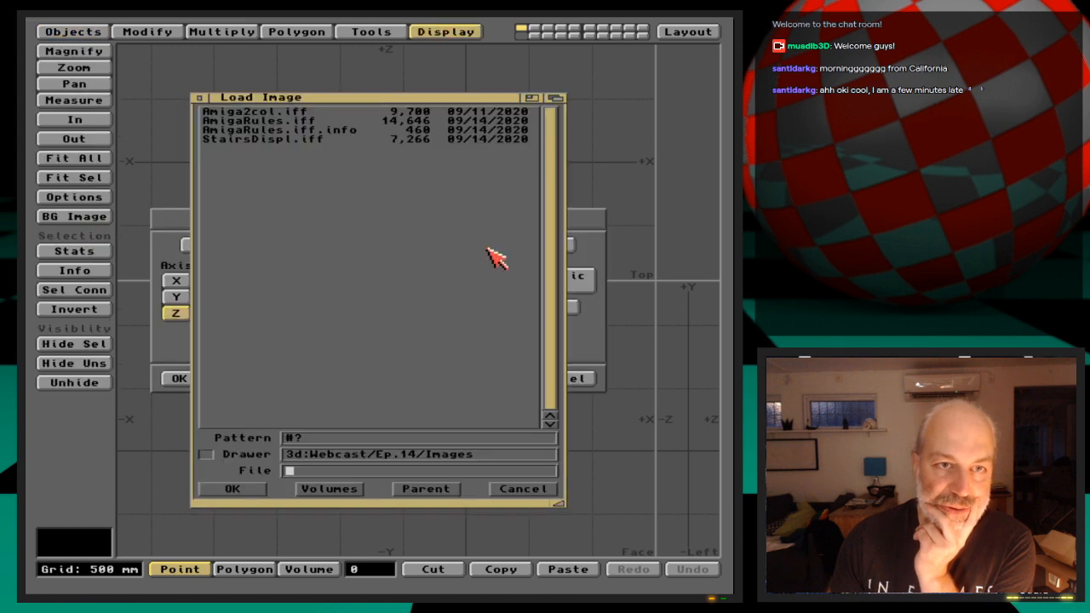
double_click(299, 140)
left_click(511, 279)
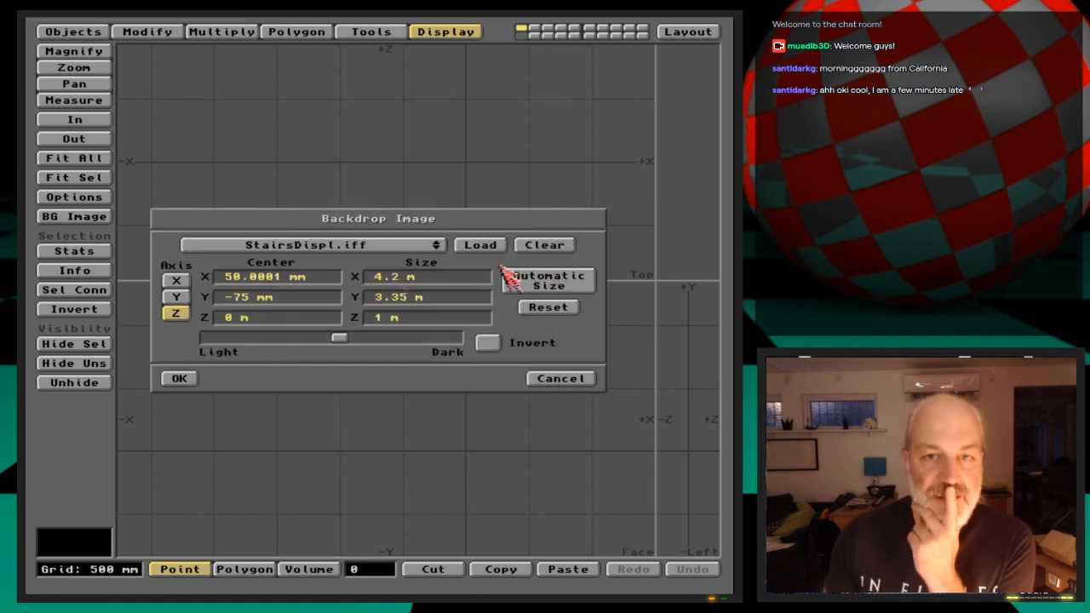
left_click(178, 378)
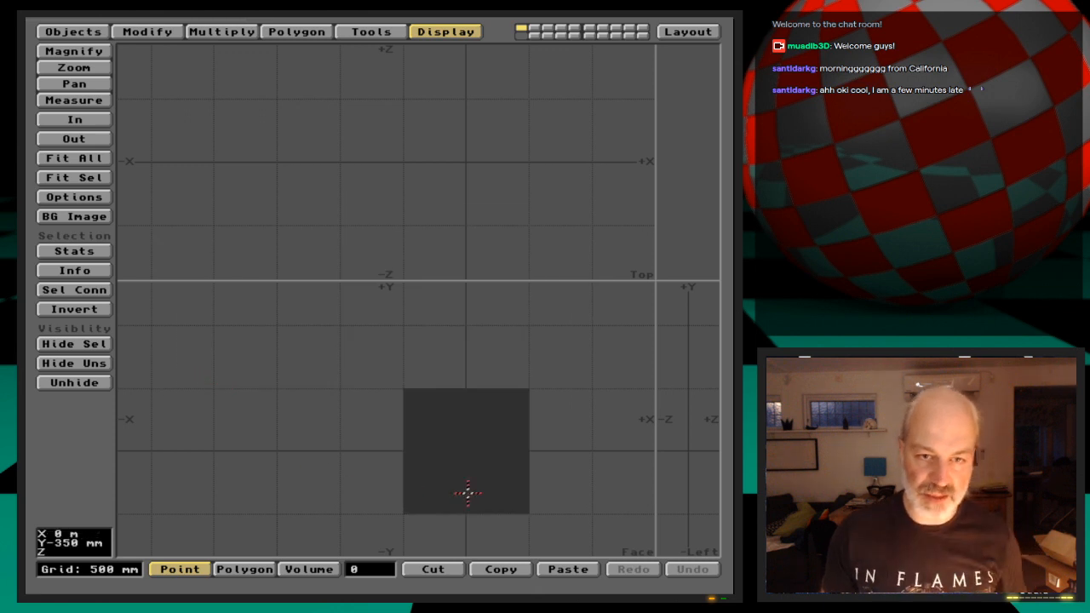
Lighten the StairsDispl.iff backdrop until its brightness setting is near the Light end
key("period")
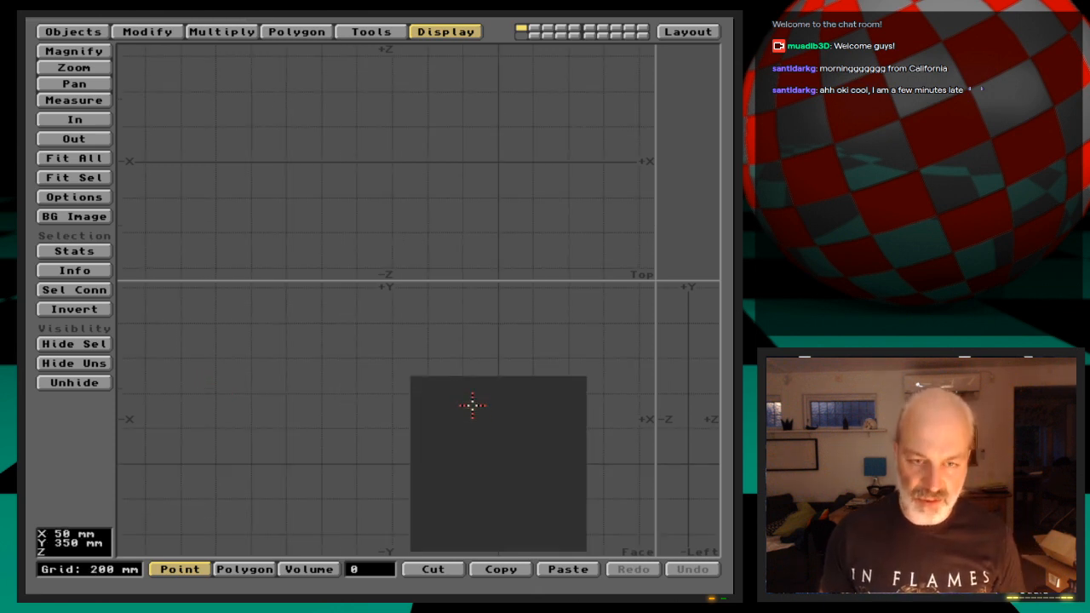
key("period")
key("g")
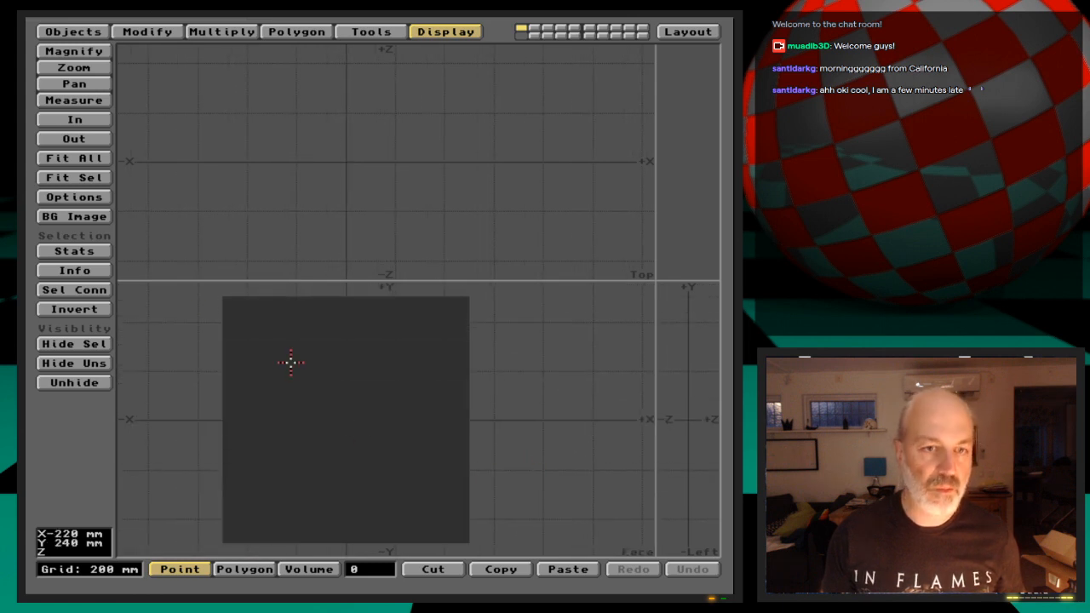
left_click(107, 216)
left_click_drag(338, 338, 277, 341)
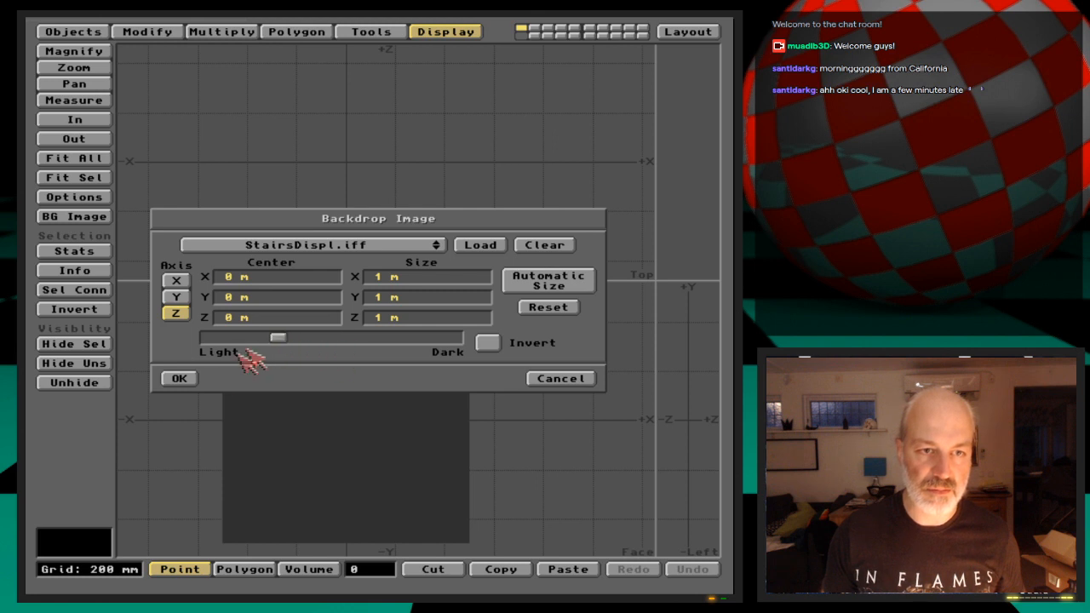
left_click(192, 378)
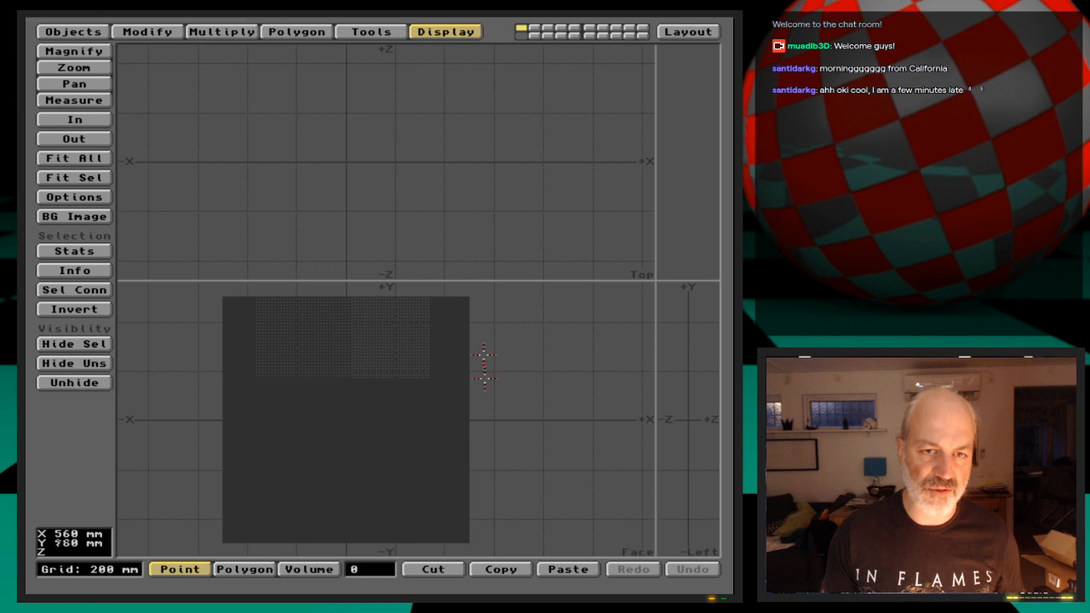
left_click(73, 217)
left_click_drag(275, 341, 251, 351)
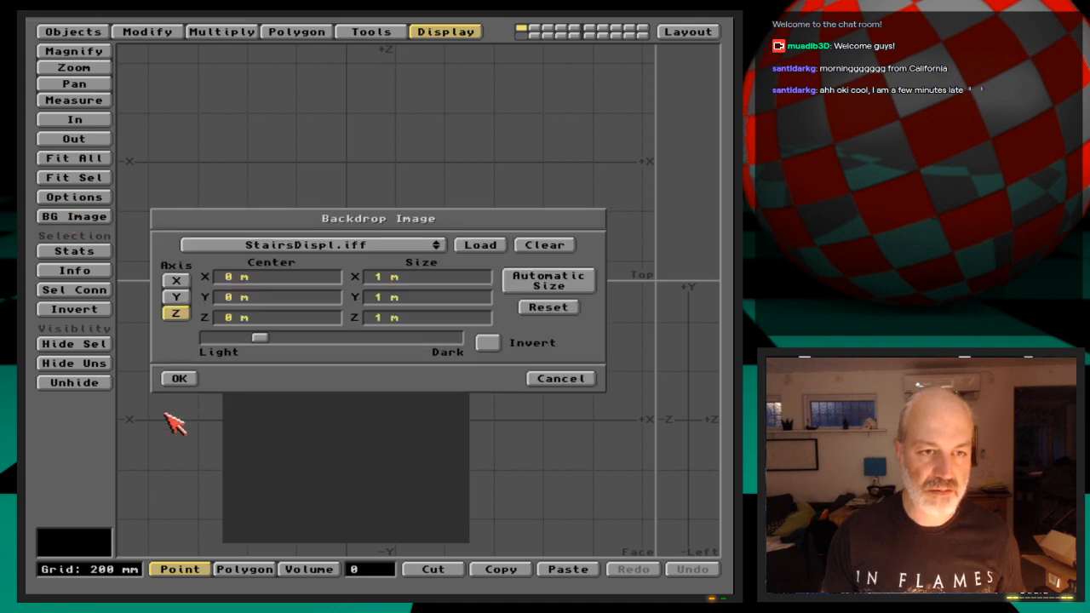
left_click(177, 378)
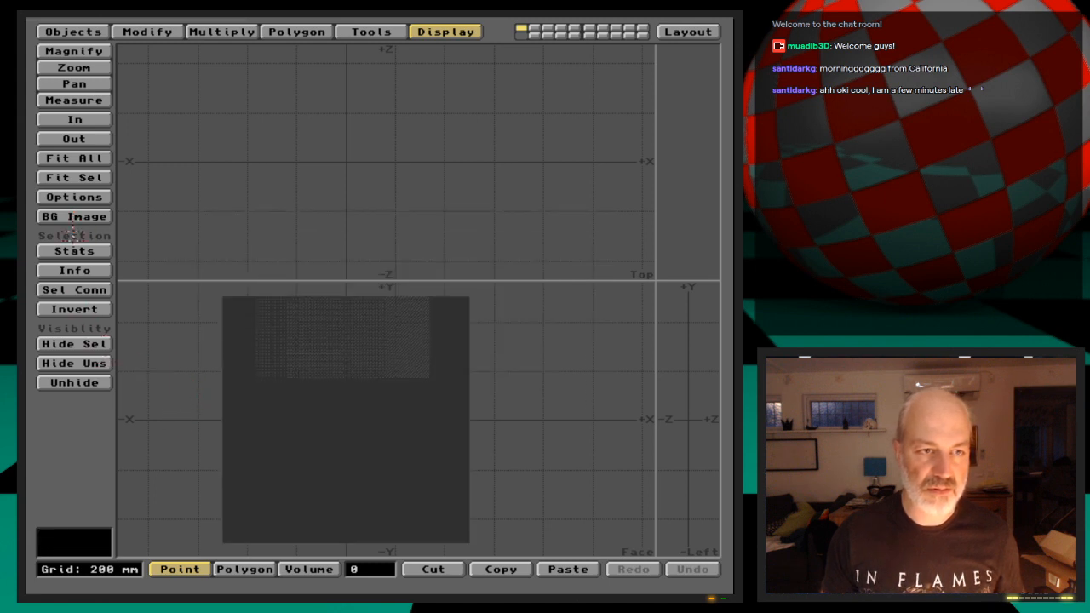
left_click(73, 216)
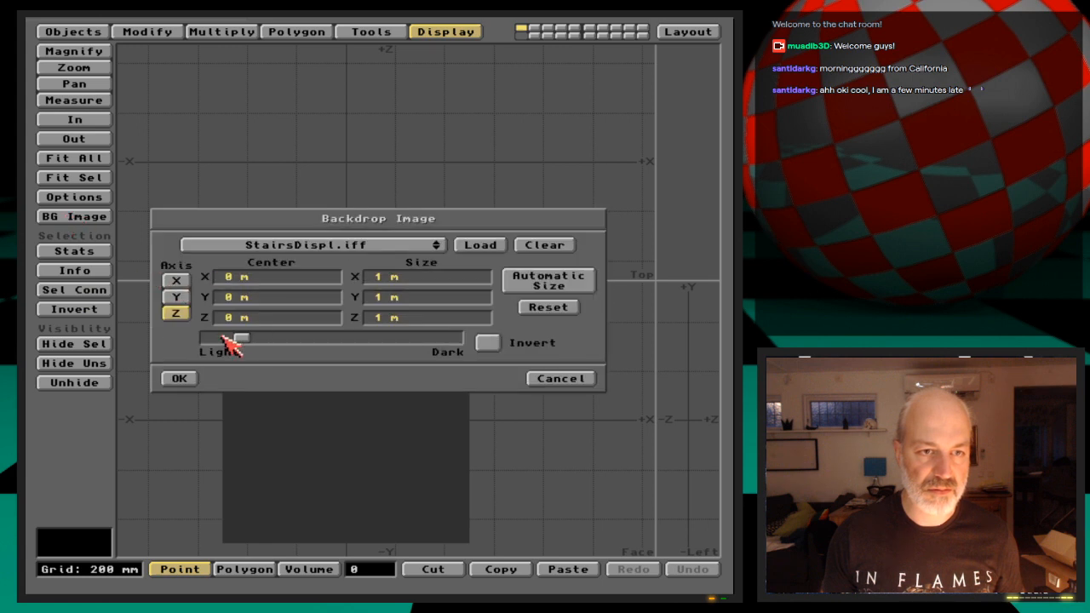
left_click(183, 377)
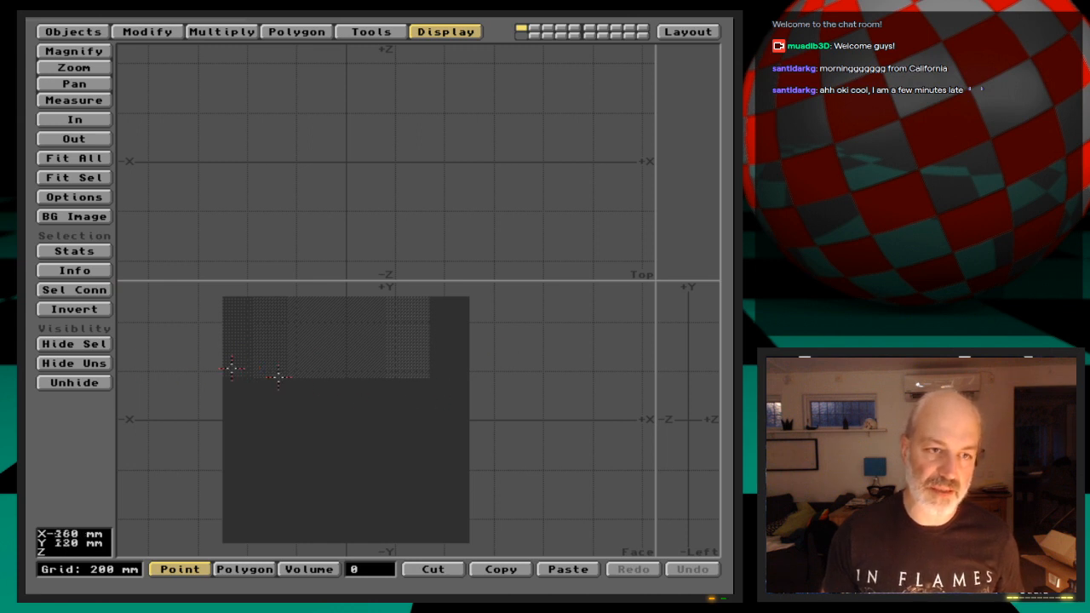
Outline a flat box about 1.14 m by 0.46 m in the face view, enclosing the backdrop's greyscale strip
left_click(56, 32)
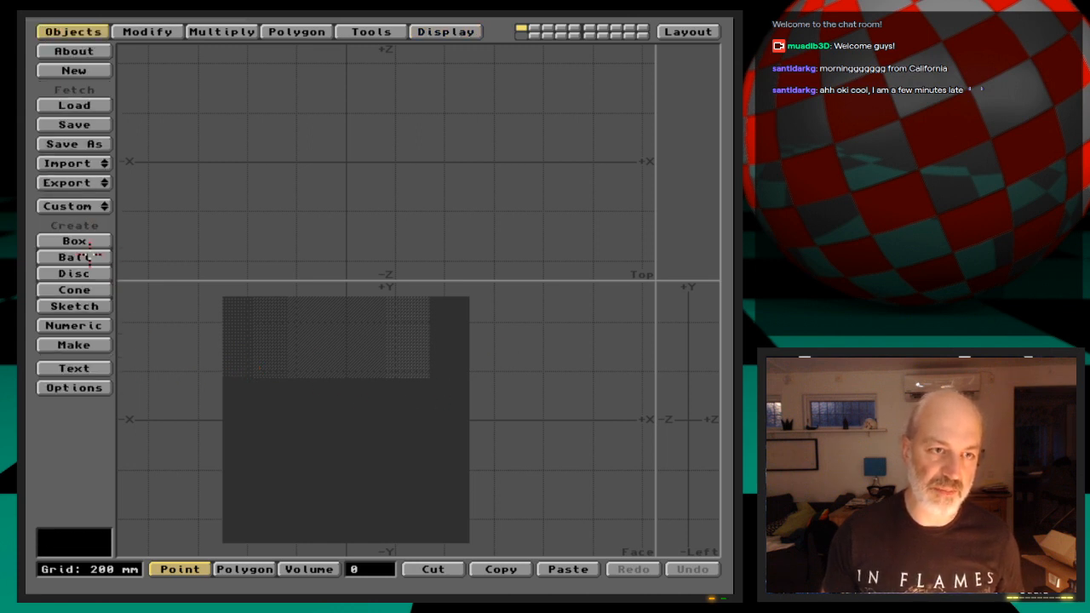
left_click(75, 241)
left_click_drag(218, 294, 471, 381)
left_click_drag(475, 378, 479, 382)
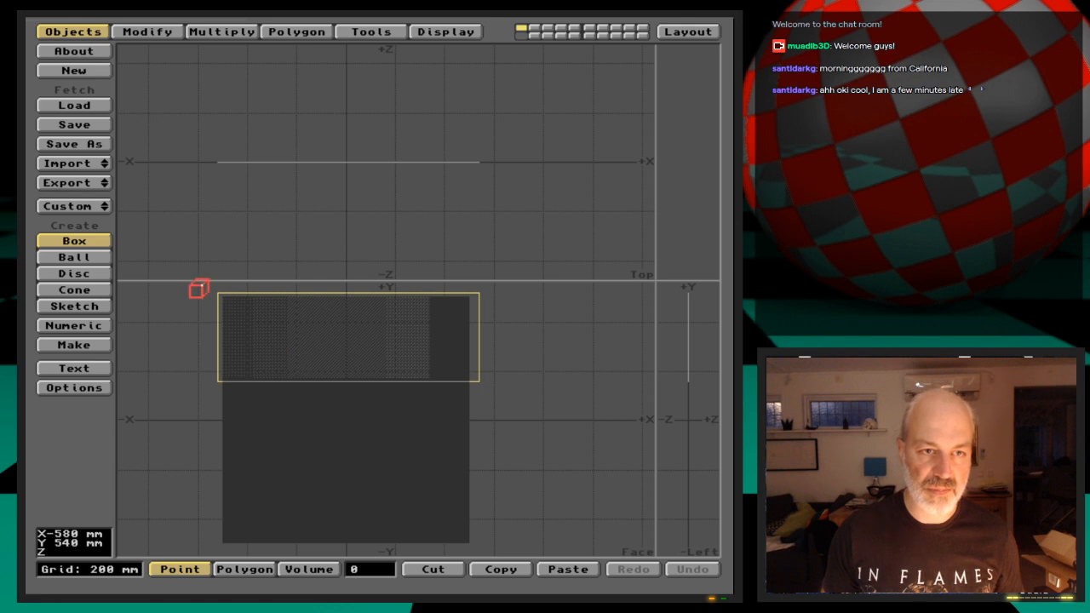
left_click(202, 286)
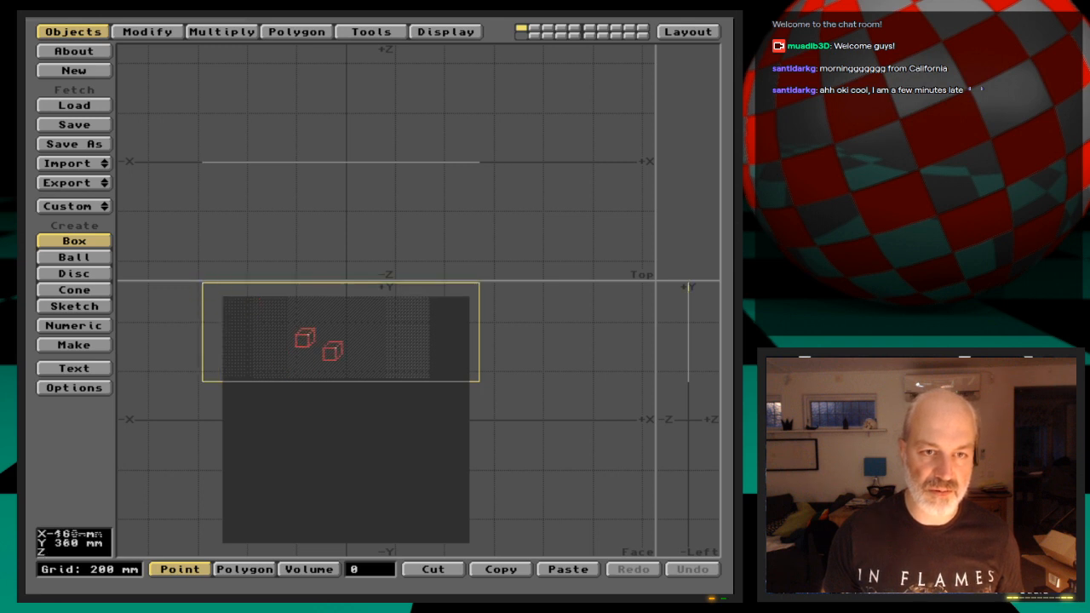
left_click_drag(502, 401, 483, 399)
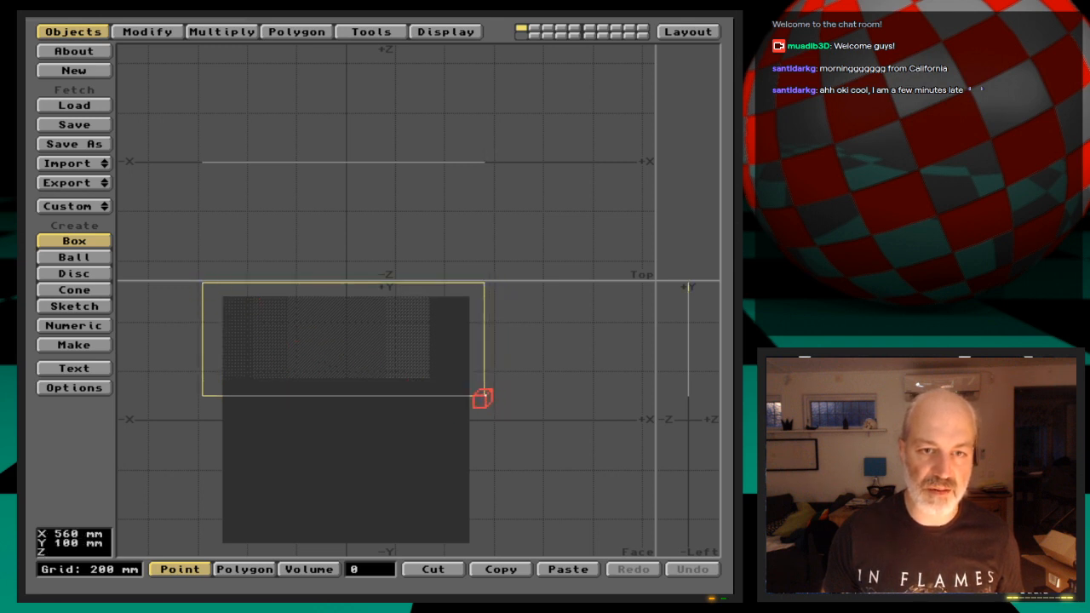
key("Return")
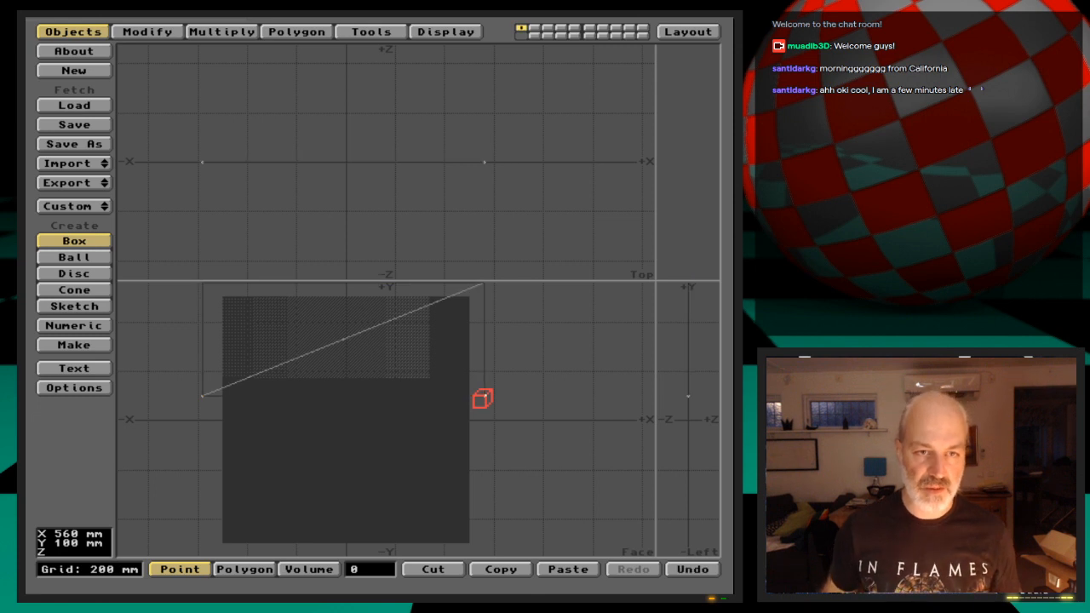
key("u")
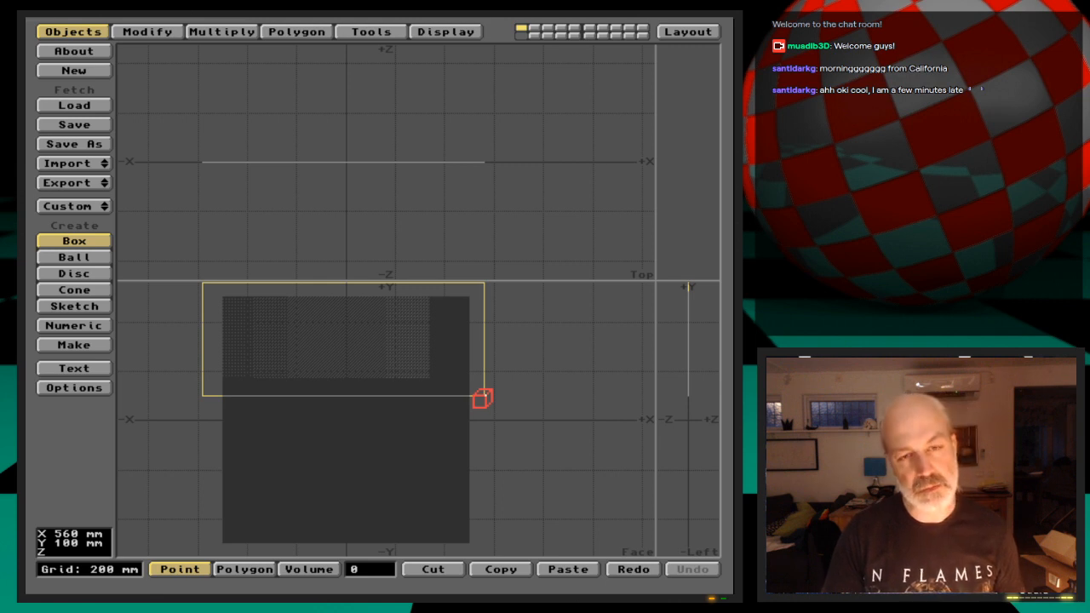
key("shift+d")
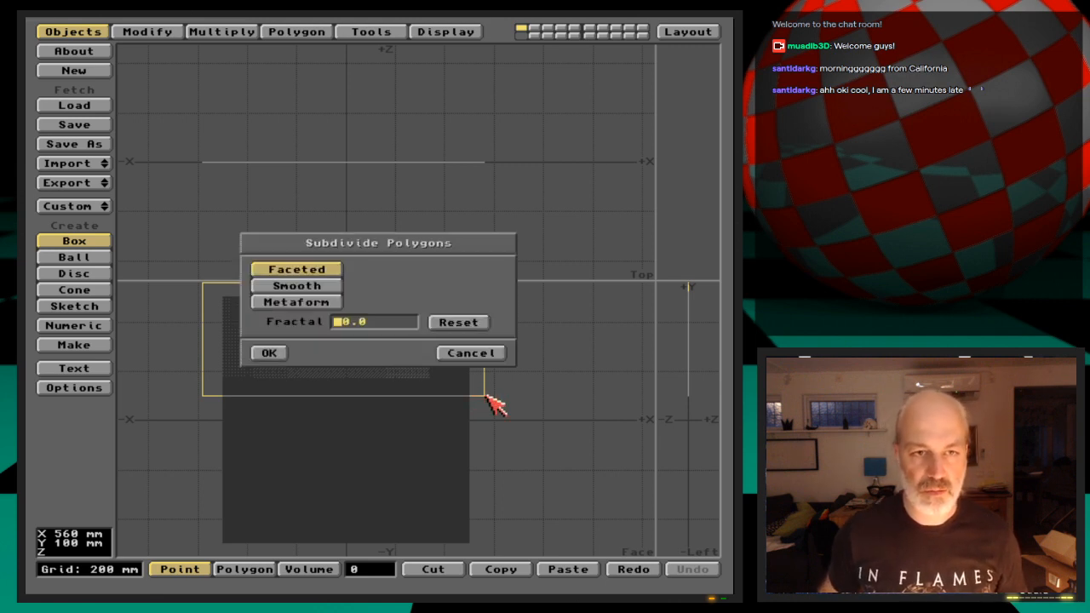
key("Escape")
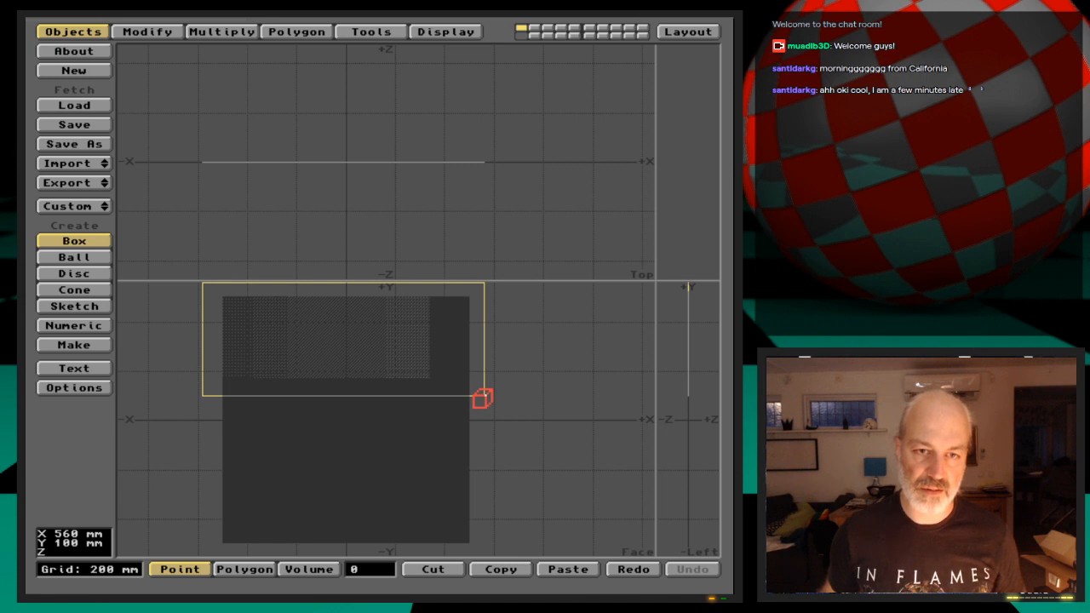
Make the flat box spanning X -580 to 560 mm and Y 100 to 560 mm at Z 0, and split its face into triangles
key("space")
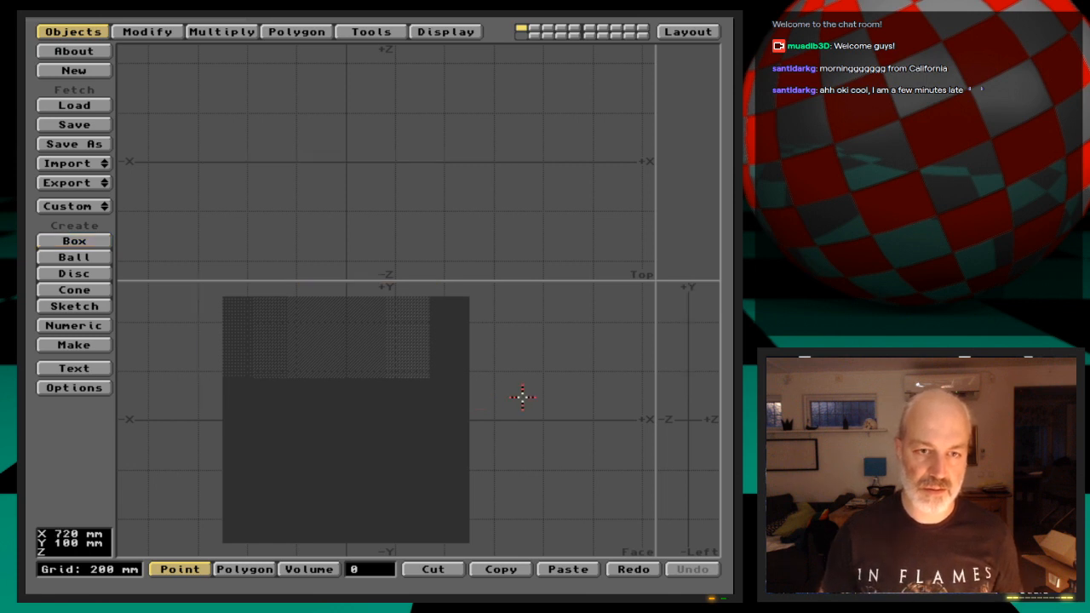
left_click(75, 246)
left_click(78, 248)
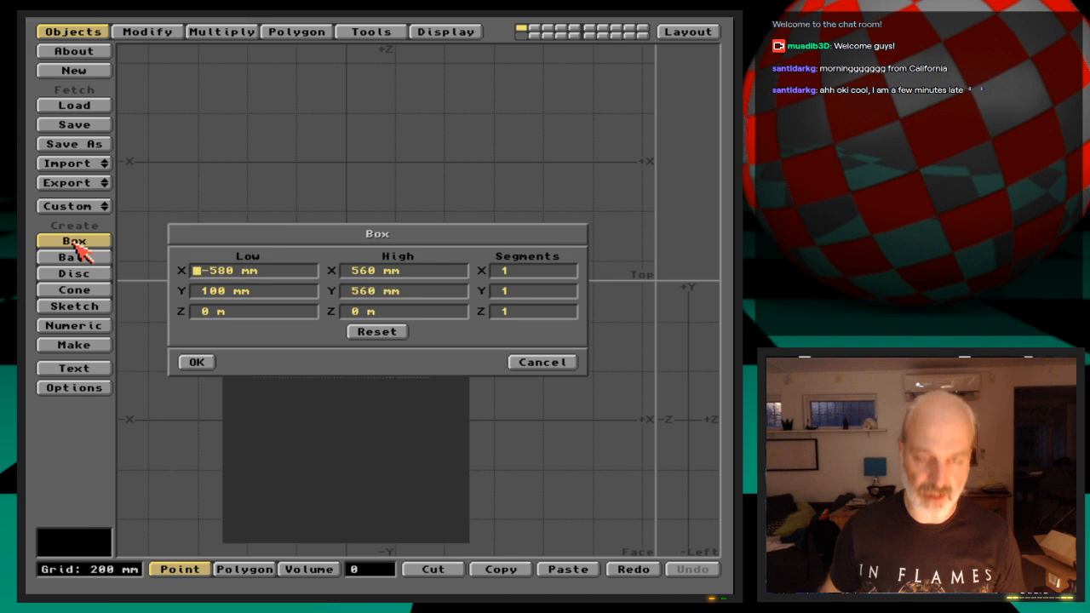
key("Return")
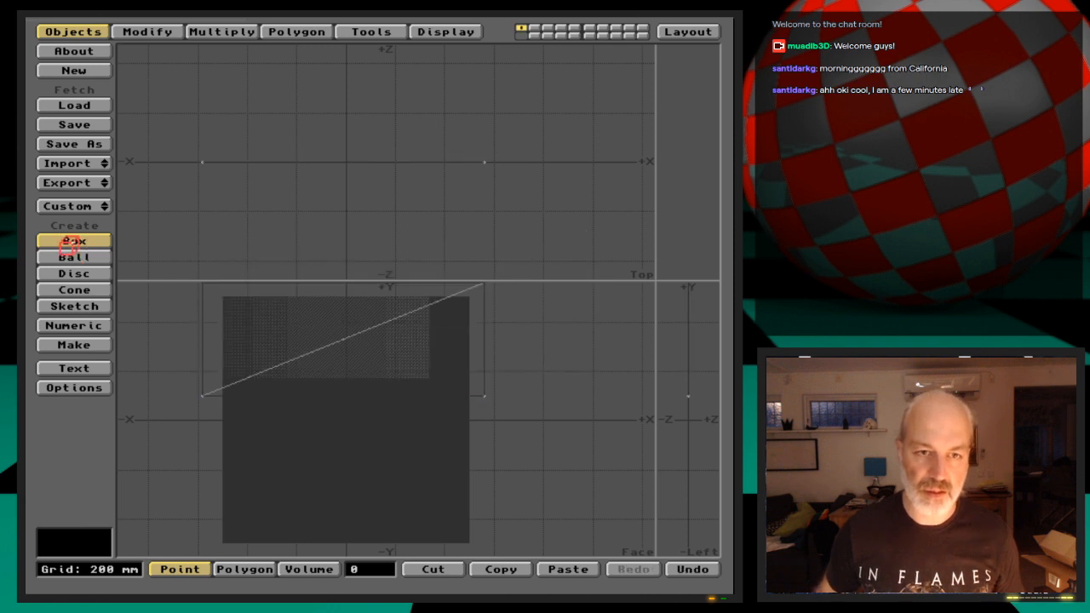
left_click(73, 244)
Subdivide the box's polygons seven times with the Faceted method, then clear the polygon selection
key("shift+d")
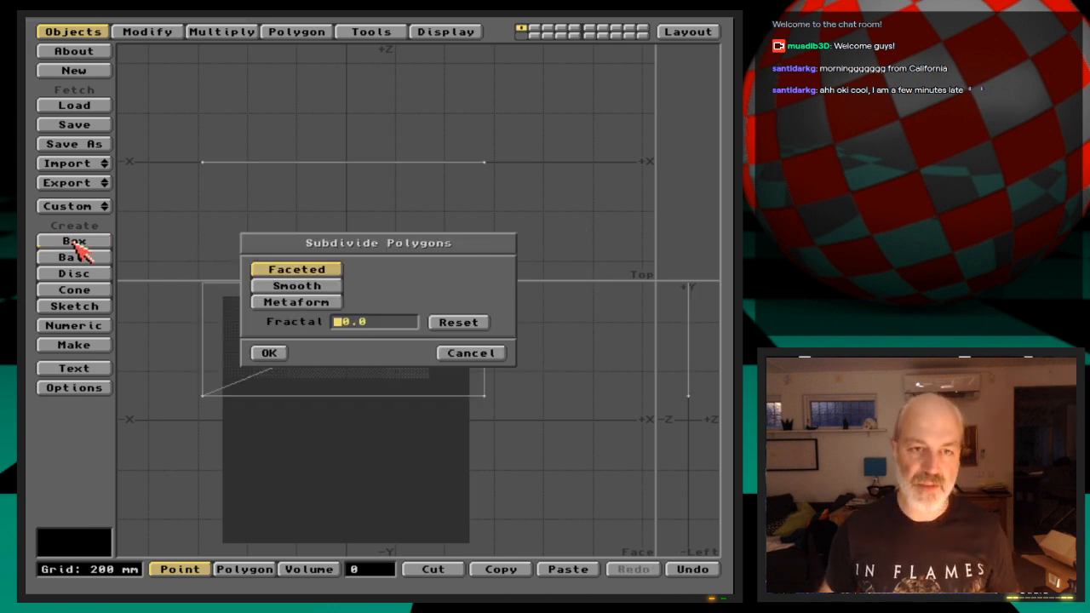
key("Return")
key("shift+d")
key("Return")
key("shift+d")
key("Return")
key("shift+d")
key("Return")
key("shift+d")
key("Return")
key("shift+d")
key("Return")
key("shift+d")
key("Return")
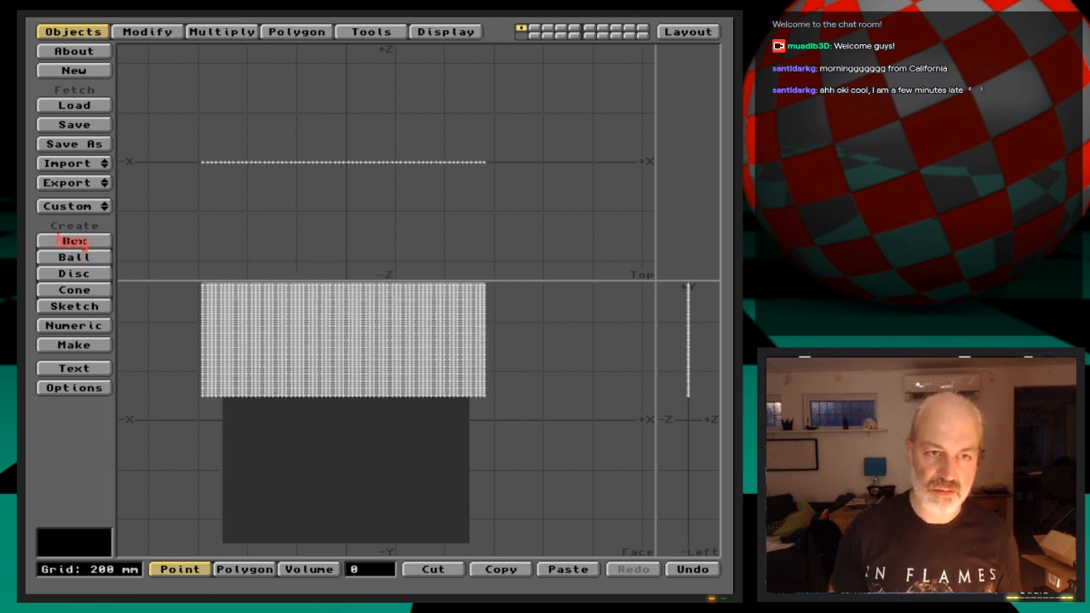
key("space")
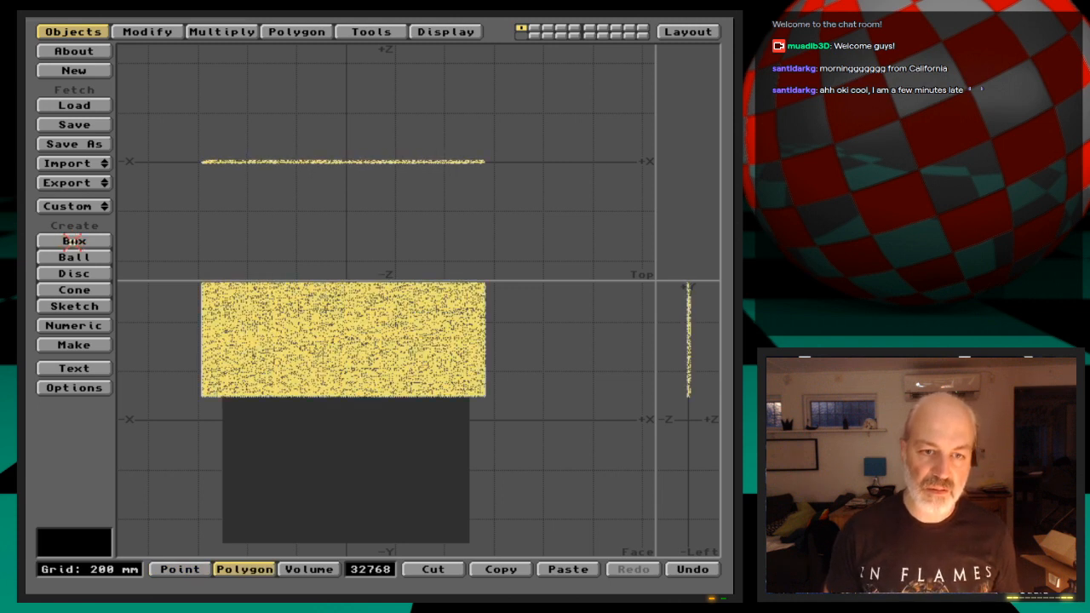
key("slash")
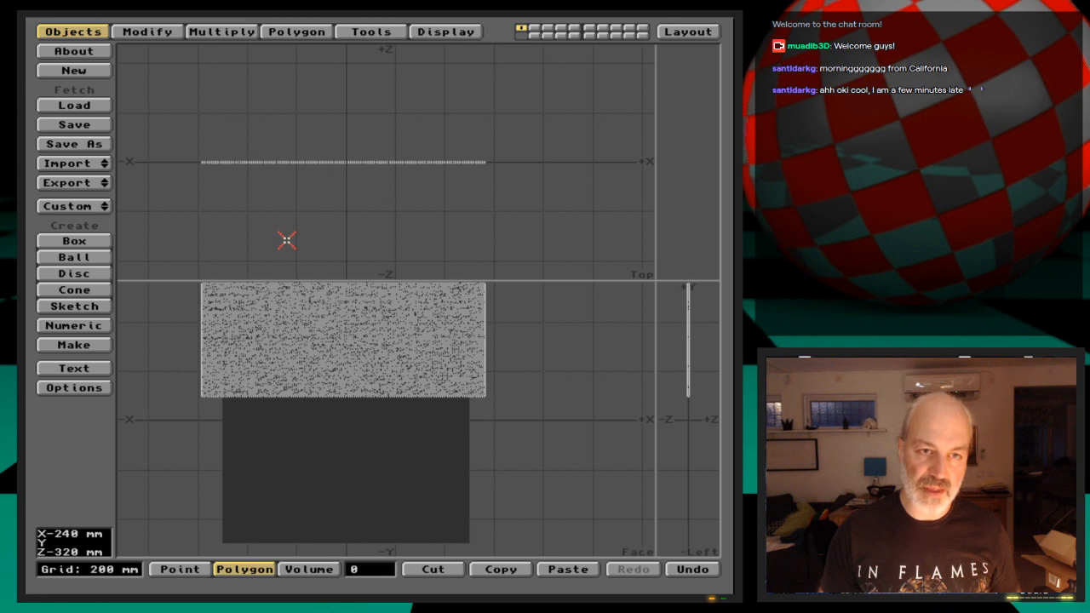
Save the mesh as DisplacedStairs in 3D:Webcast/Ep.14/Objects and load that object into Layout
key("s")
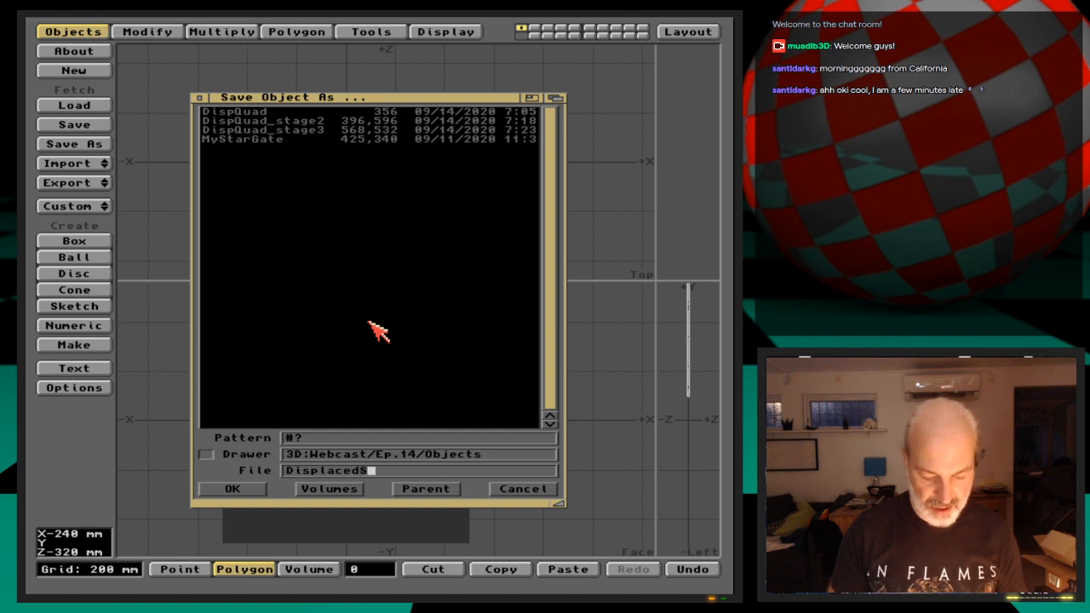
key("Return")
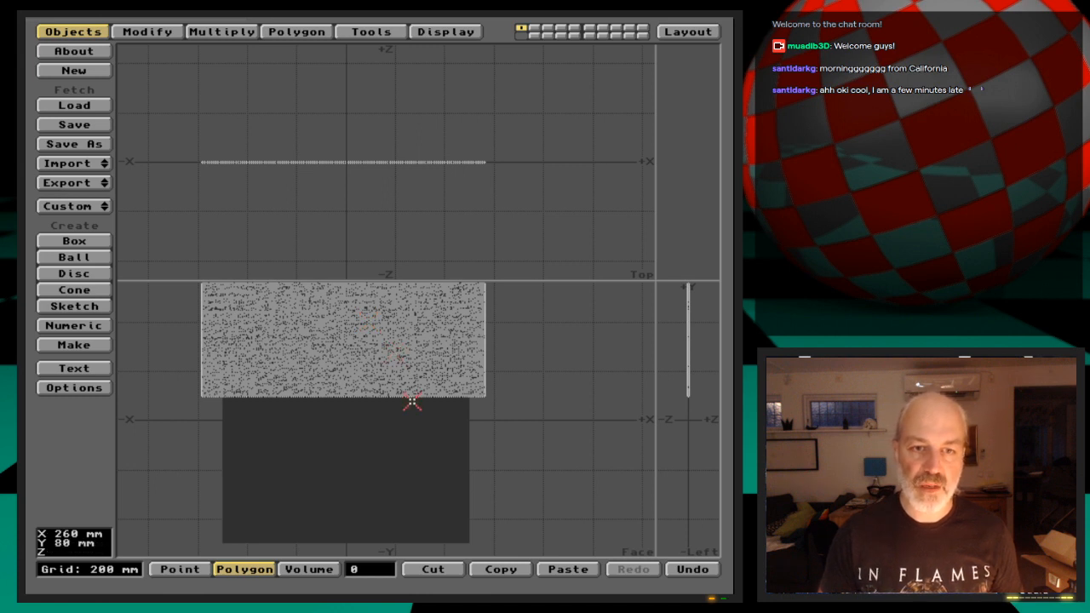
left_click(690, 31)
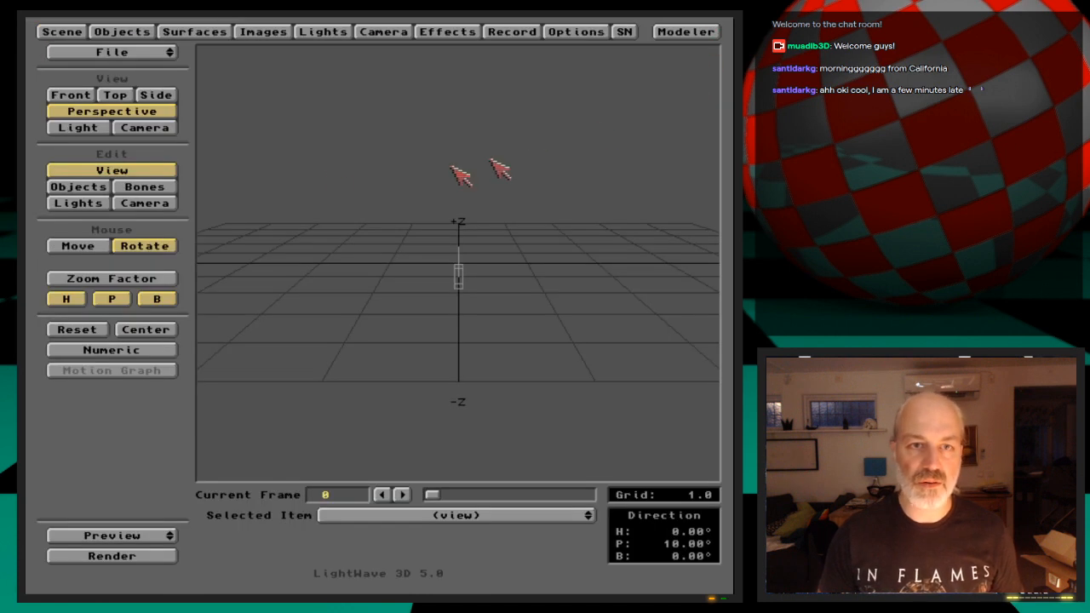
left_click(124, 32)
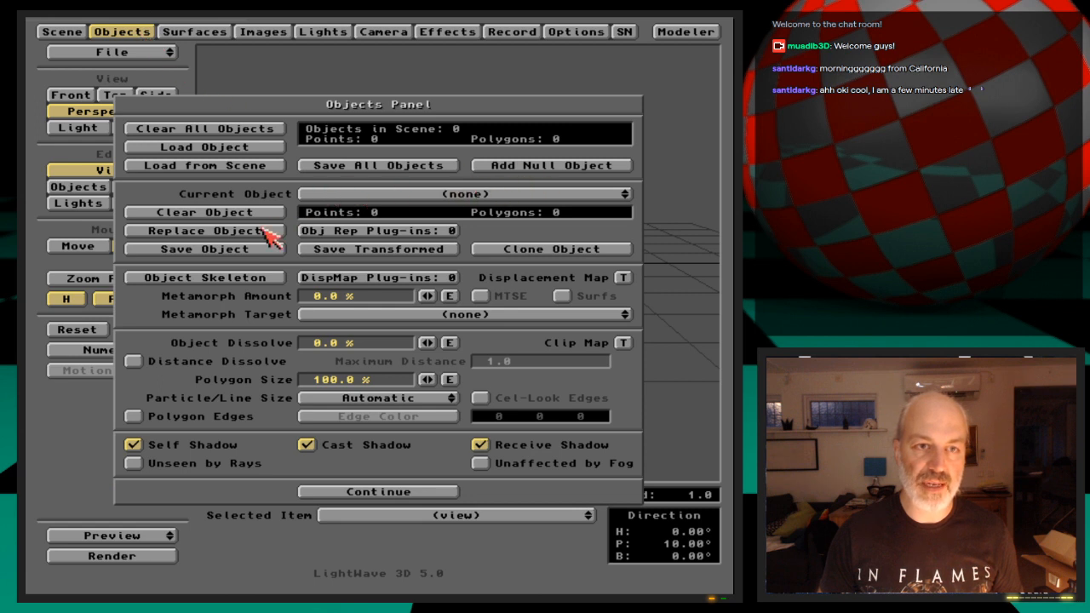
left_click(259, 148)
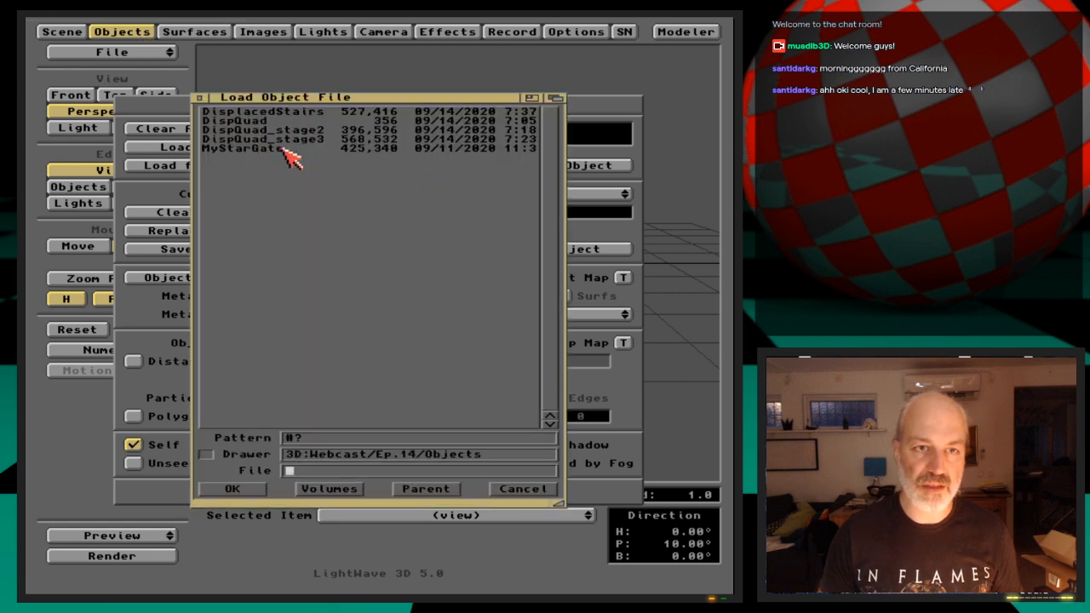
double_click(292, 111)
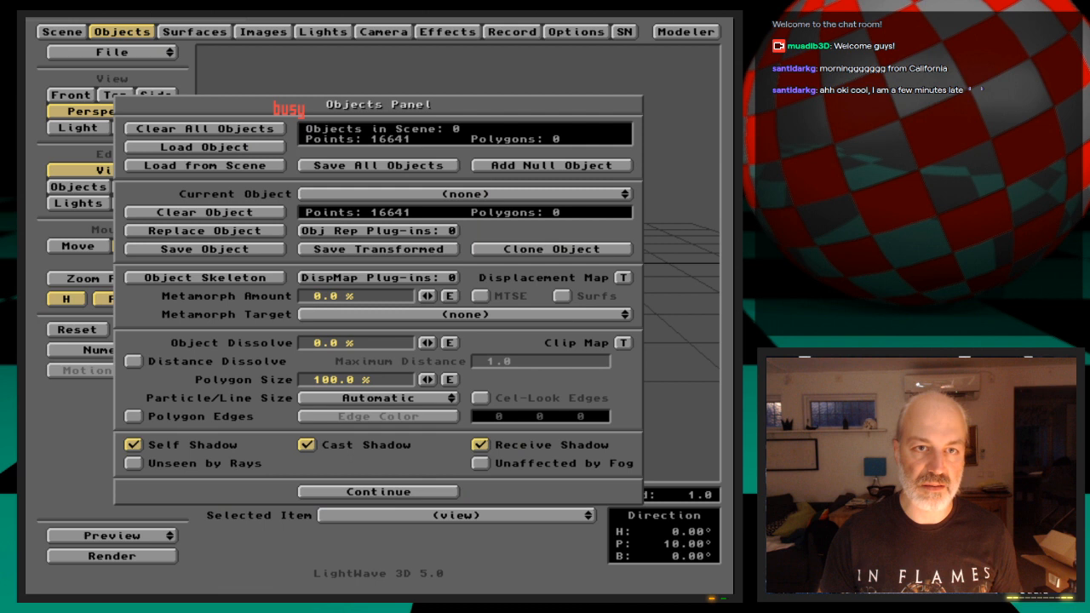
left_click(143, 32)
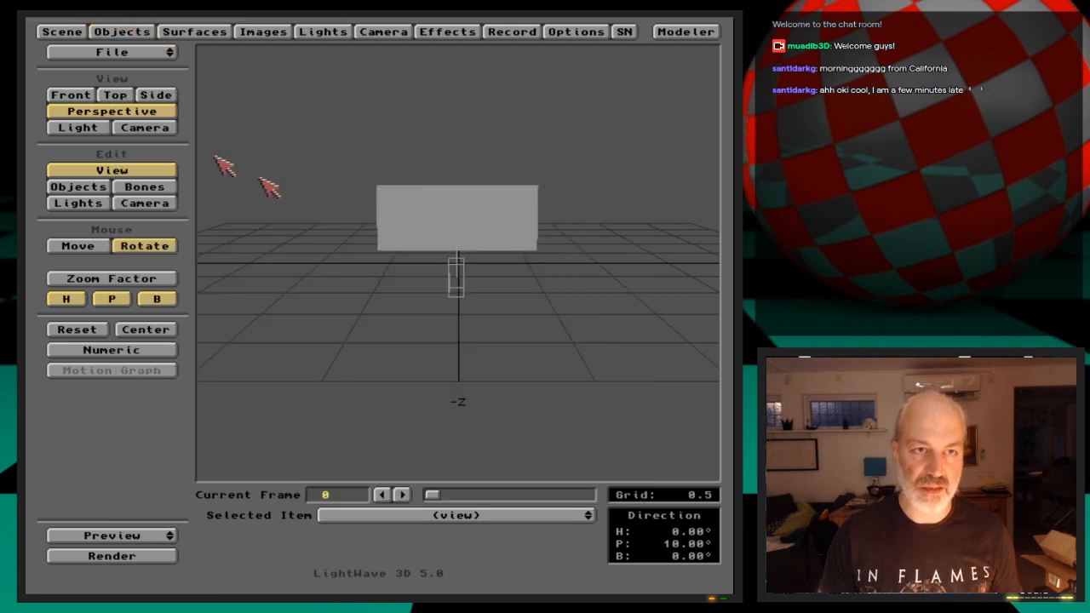
Look through the camera and move it closer to the mesh, to about X -0.025, Y 0.330, Z -1.504
left_click(160, 131)
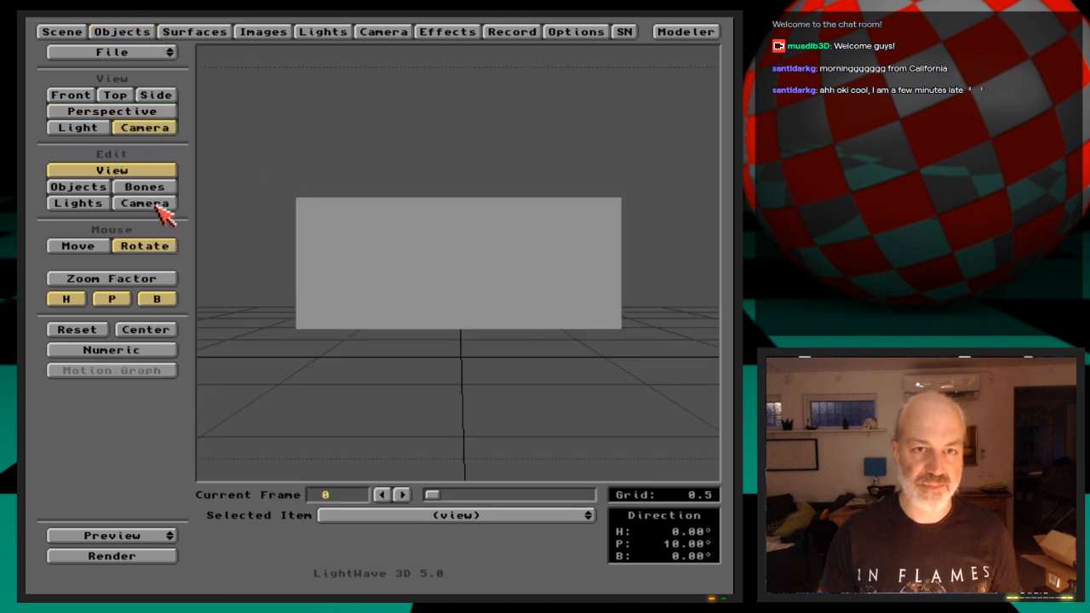
left_click(155, 205)
left_click_drag(413, 307, 458, 306)
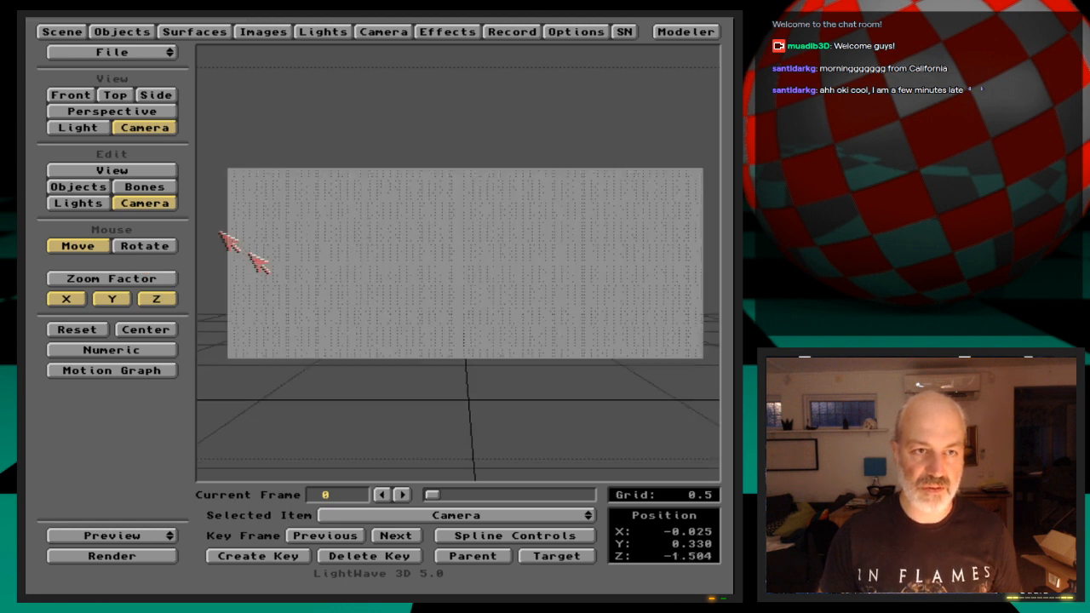
Tilt the DisplacedStairs object back in pitch only and keyframe it at frame 0
left_click(85, 188)
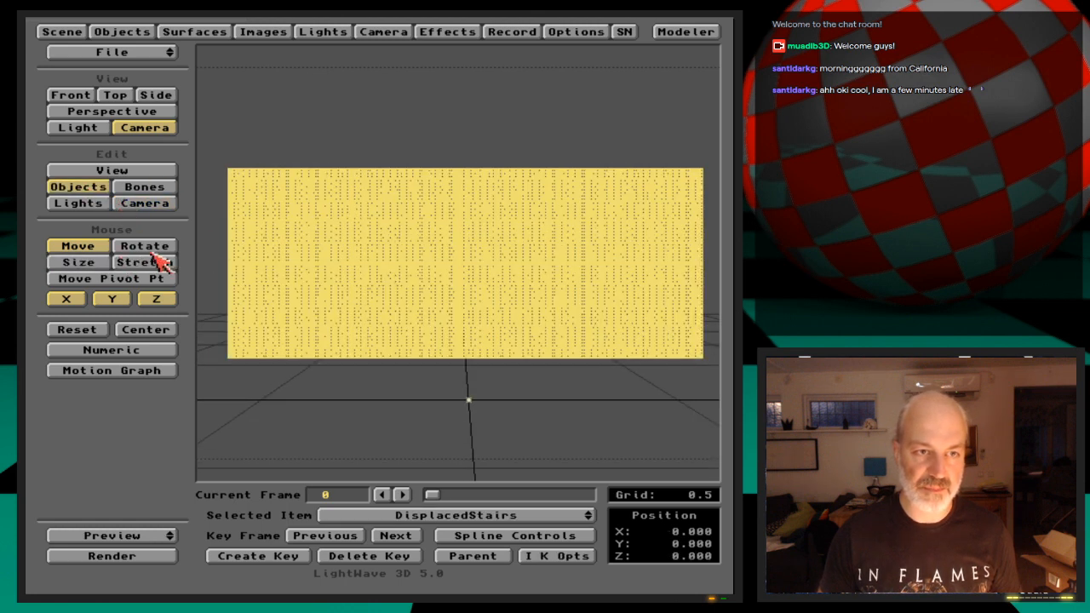
left_click(146, 249)
left_click(121, 299)
left_click(66, 299)
left_click(112, 299)
left_click_drag(352, 304, 352, 396)
left_click_drag(513, 332, 515, 328)
key("Return")
key("Return")
Test-render the frame, then reposition the camera to about X 0.015, Y 0.330, Z -1.429 and keyframe it
key("F9")
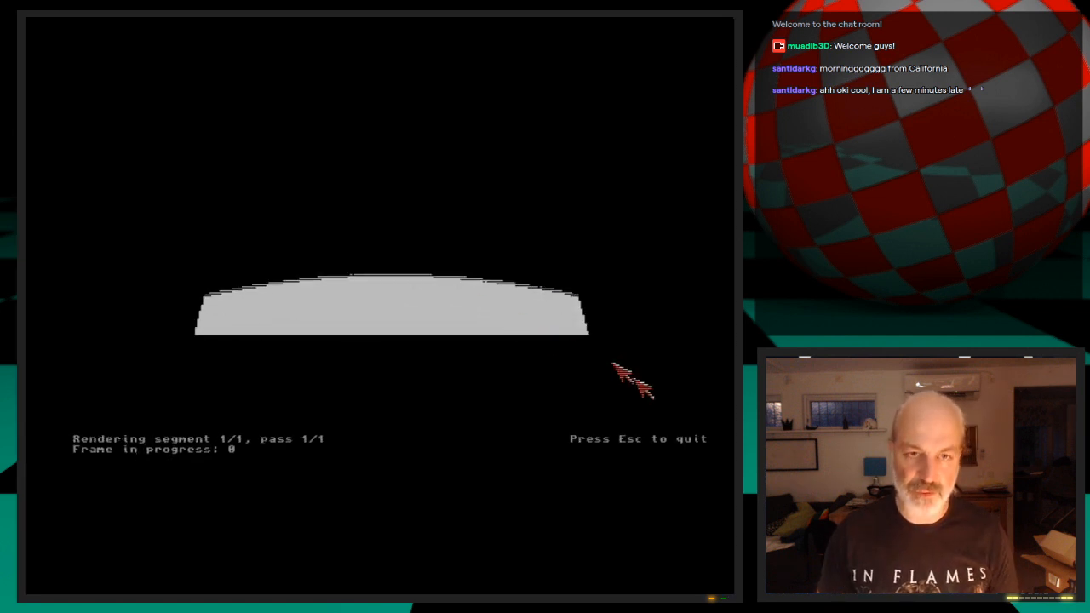
left_click(647, 408)
left_click(145, 203)
mouse_move(365, 360)
left_mouse_down()
mouse_move(369, 333)
mouse_move(359, 358)
left_mouse_up()
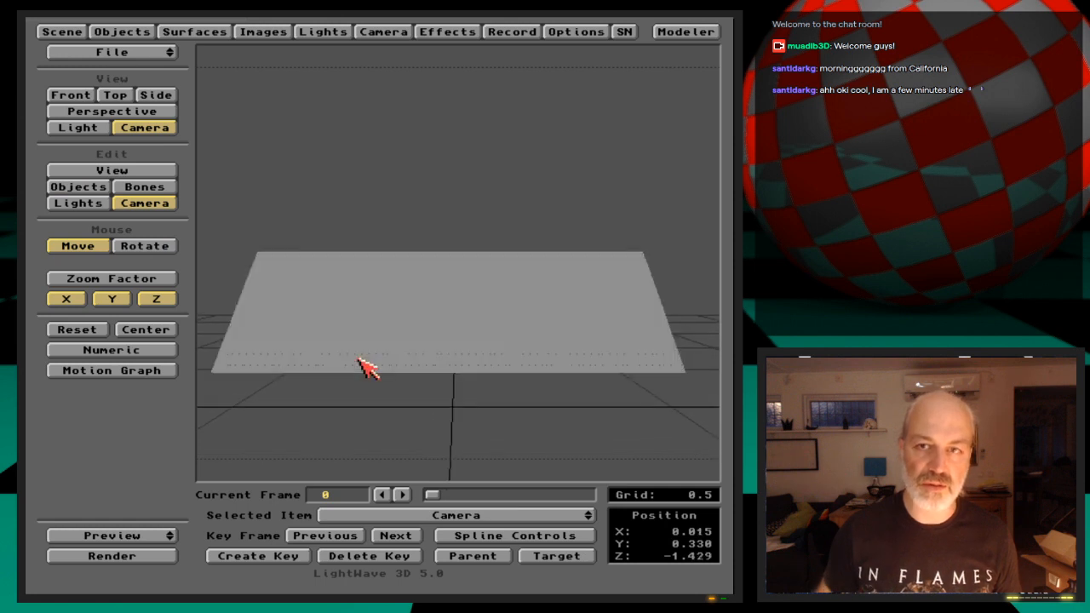
key("Return")
key("Return")
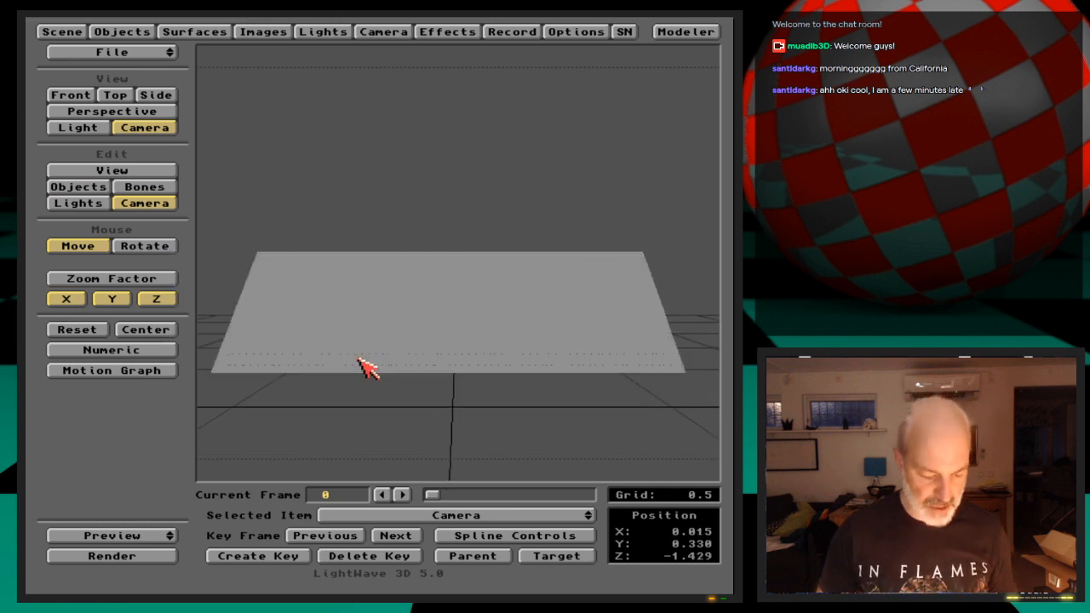
Start saving the scene and browse to the 3D:Webcast/Ep.14 drawer
type("s")
type("Webcast/")
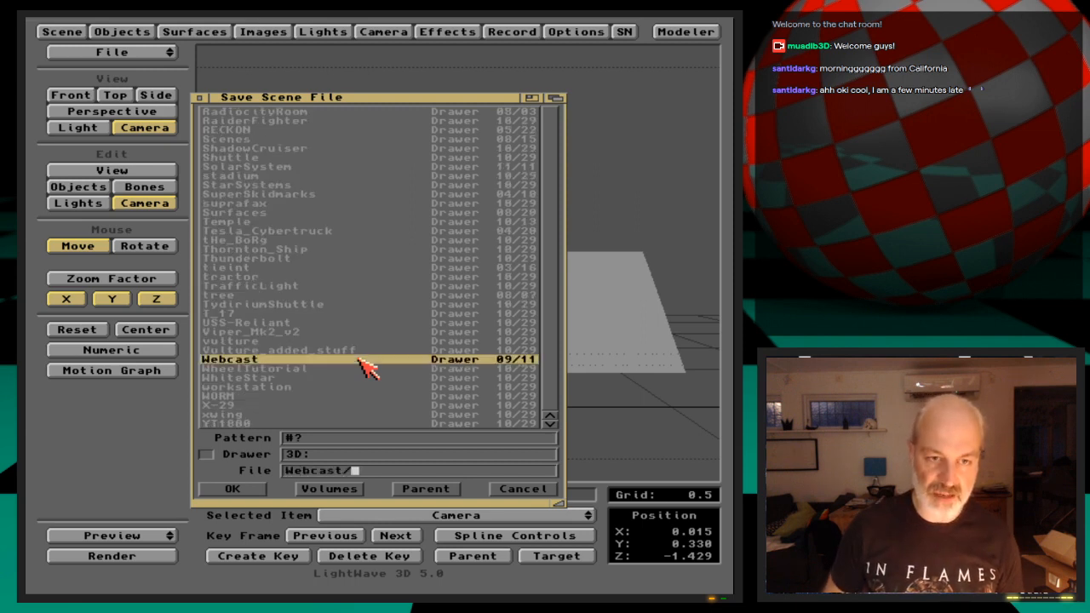
type("Ep.14/")
key("Return")
key("Down")
key("Down")
key("Down")
key("Down")
key("Return")
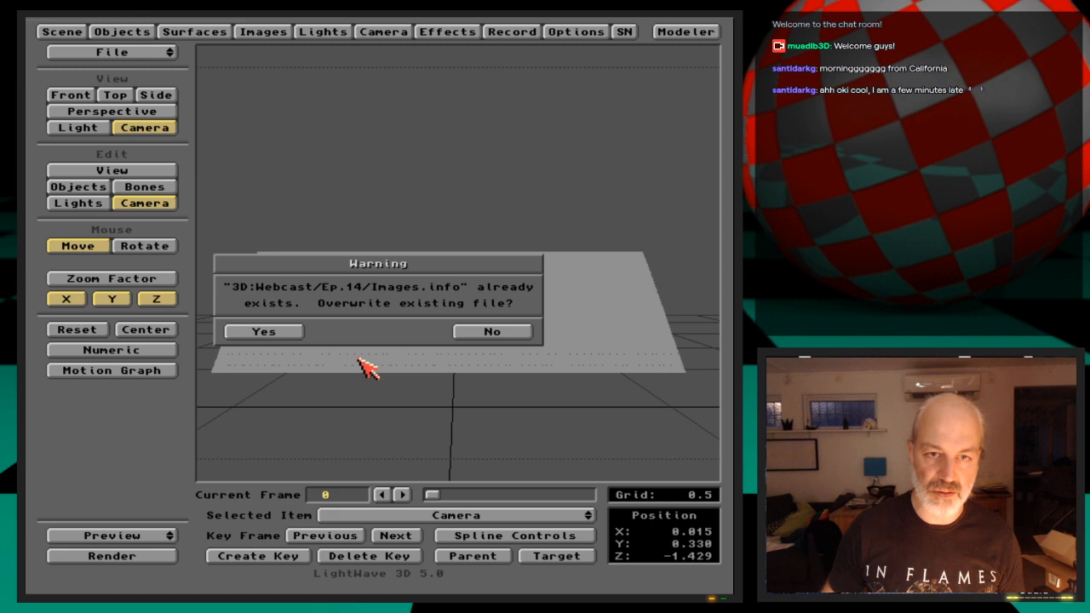
left_click(477, 332)
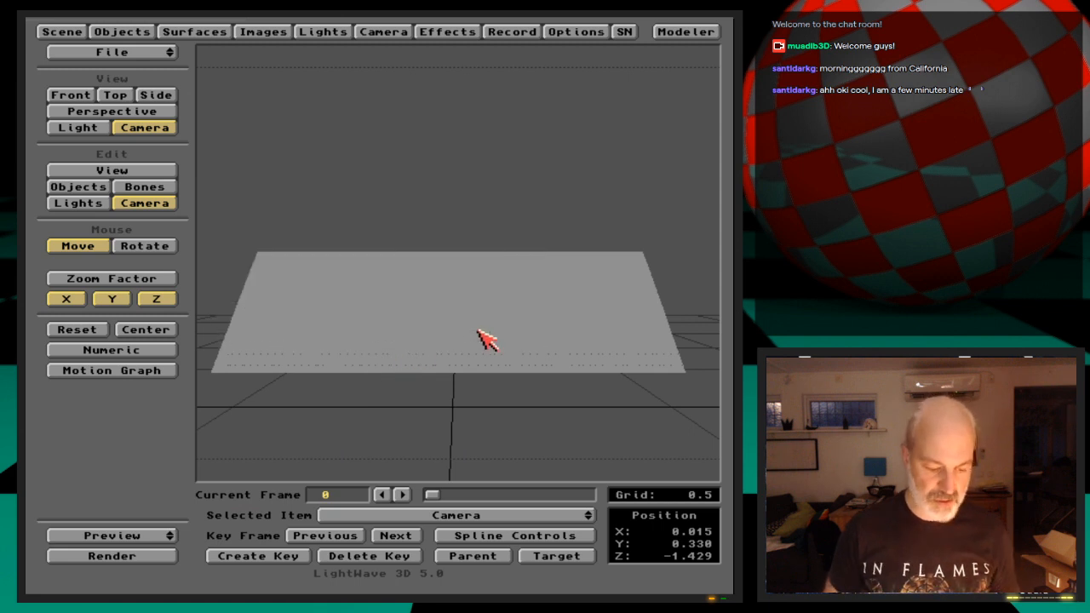
Save the scene as DisplacedStairs in the 3D:Webcast/Ep.14/Scenes drawer
key("s")
key("Down")
key("Down")
key("Down")
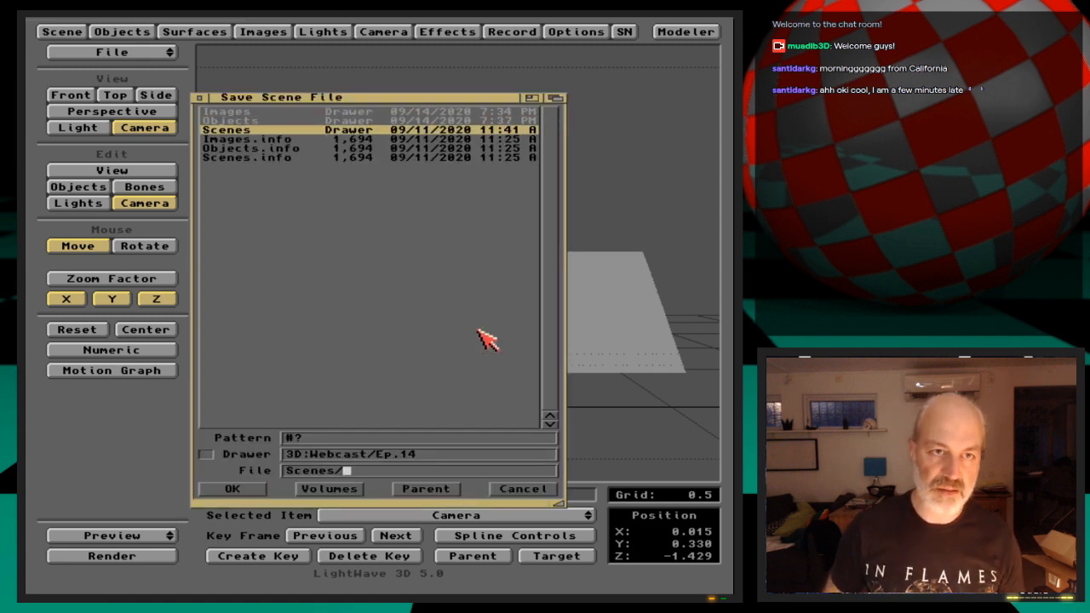
key("Return")
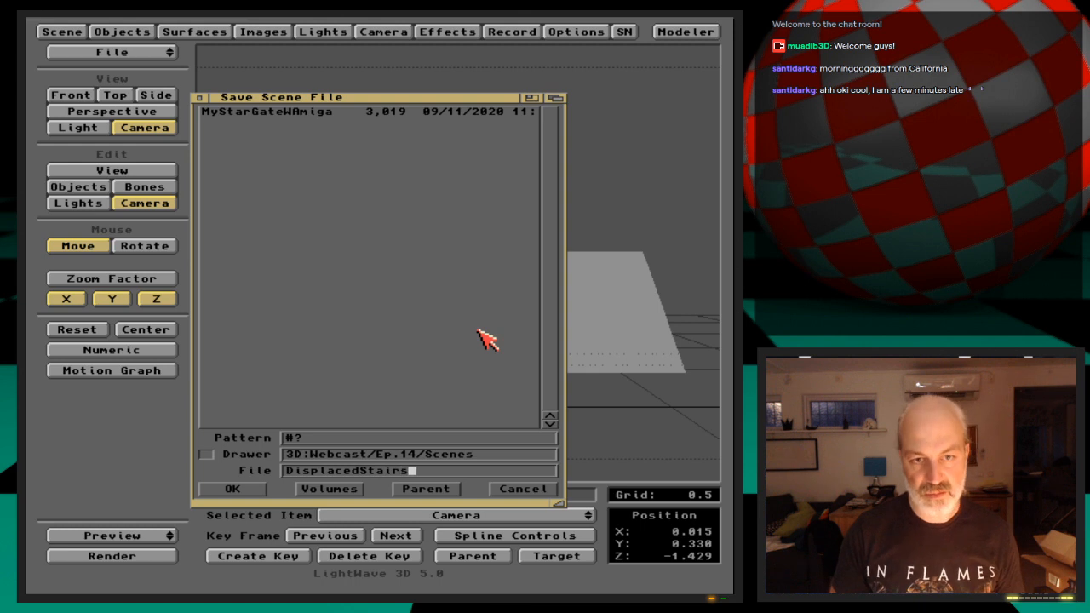
key("Return")
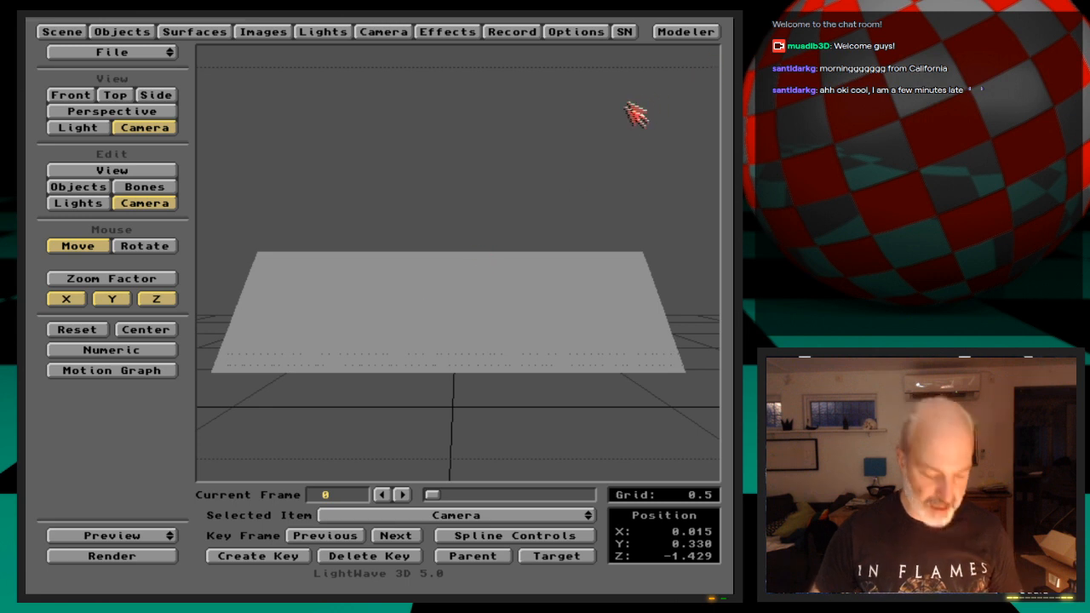
Switch from LightWave to the Brilliance paint program
key("super+m")
left_click(475, 214)
key("super+m")
key("super+m")
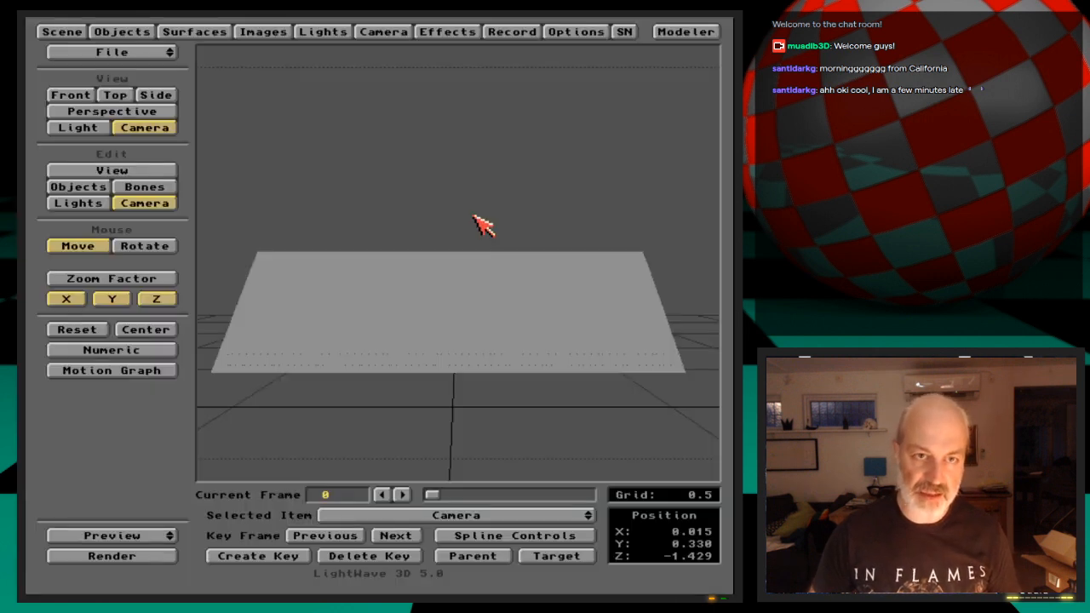
key("super+m")
key("super+m")
right_click_drag(478, 220, 465, 86)
left_click(117, 511)
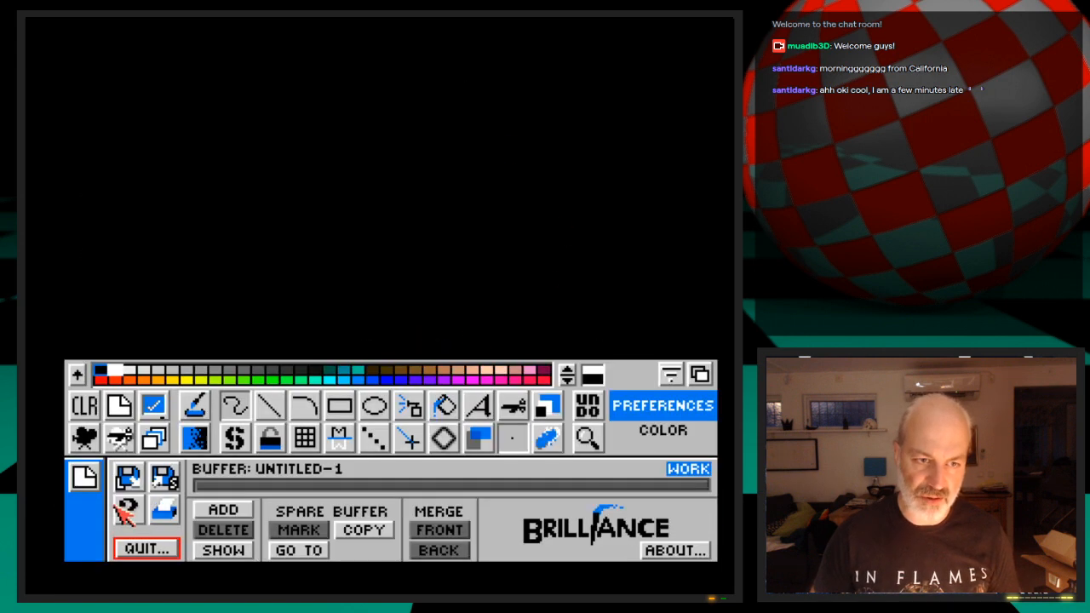
Load the picture StairsDispl.iff from Graphics:3D/Webcast/Ep.14/Images, changing to the picture's 640 × 185 page size
left_click(128, 477)
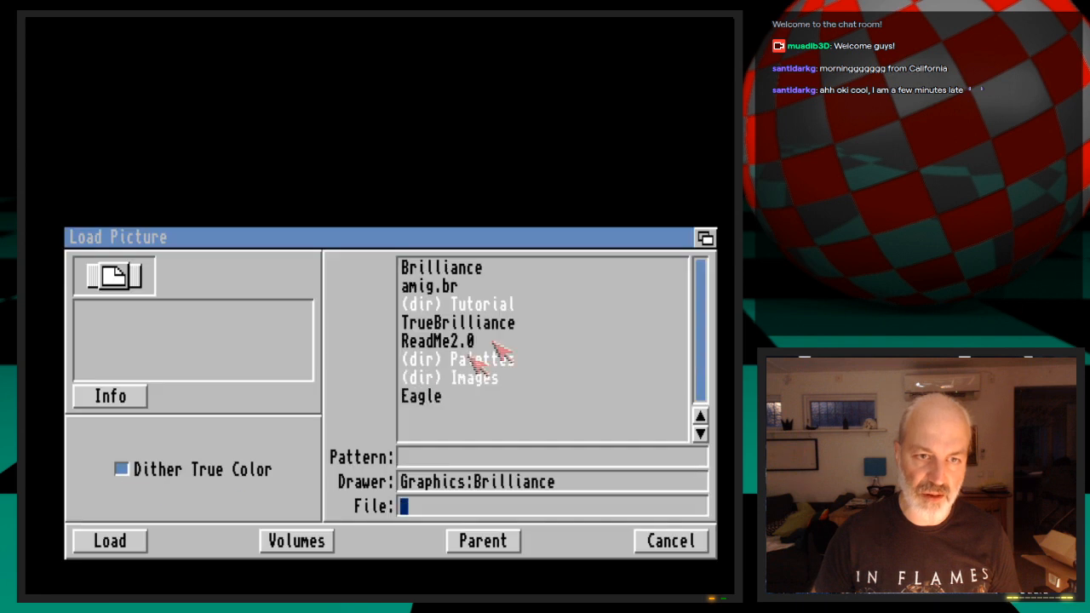
left_click(332, 541)
left_click(436, 361)
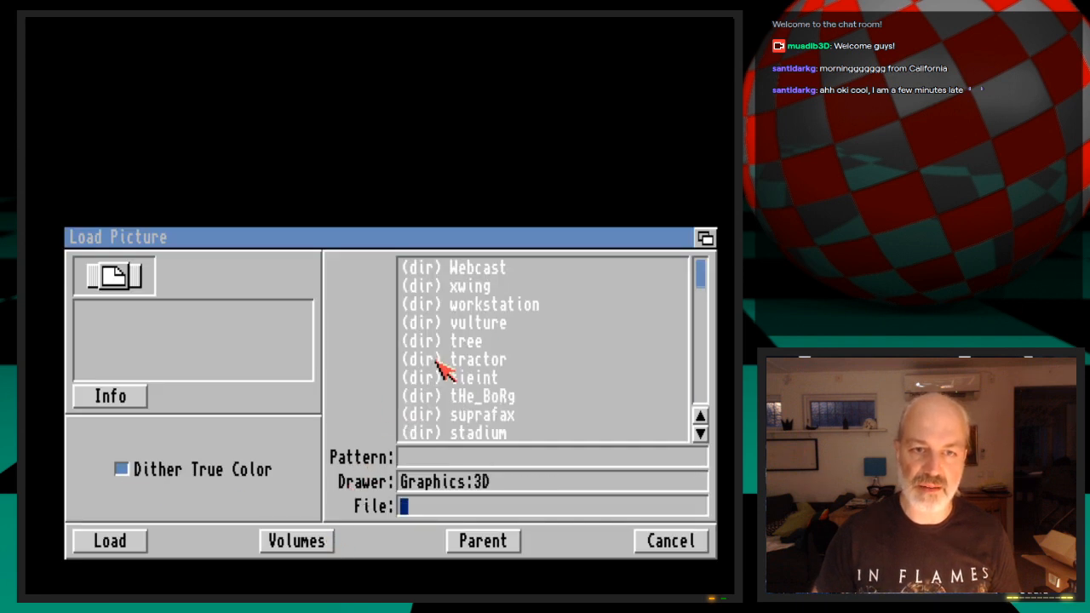
left_click(486, 267)
left_click(489, 269)
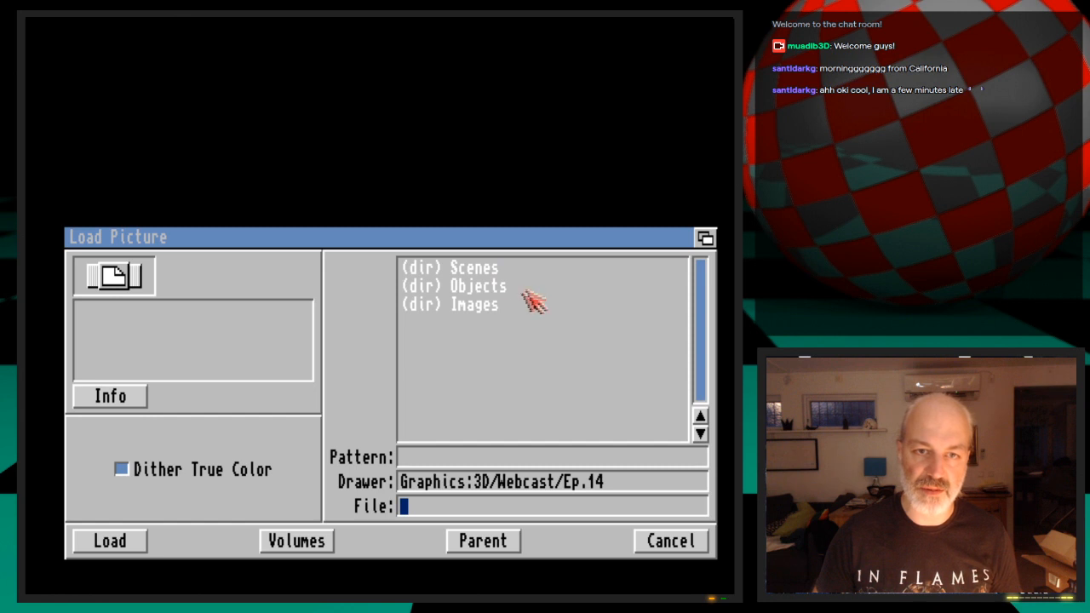
left_click(494, 305)
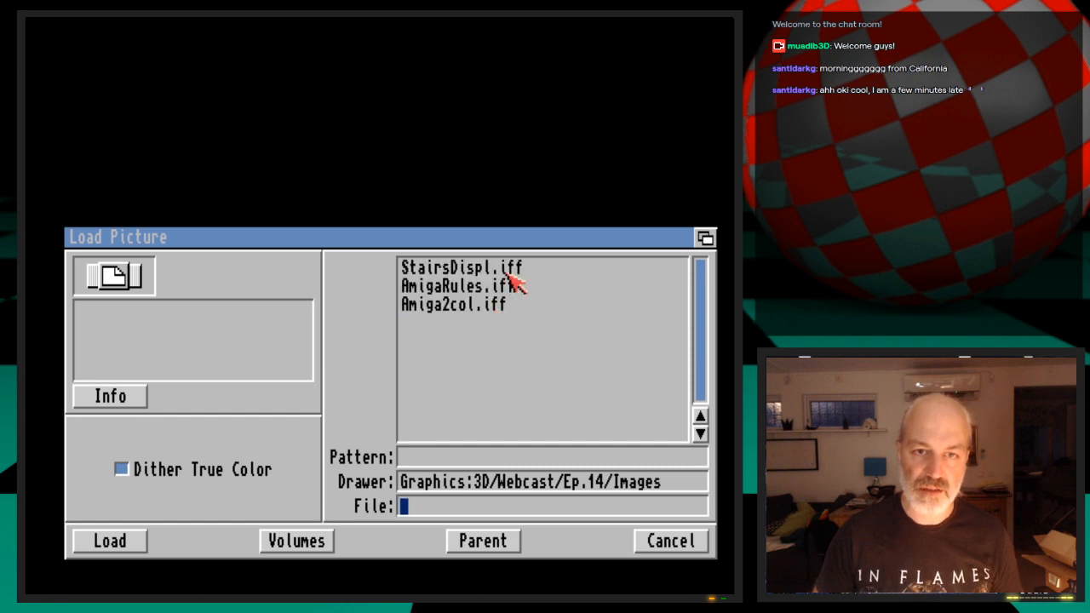
double_click(506, 273)
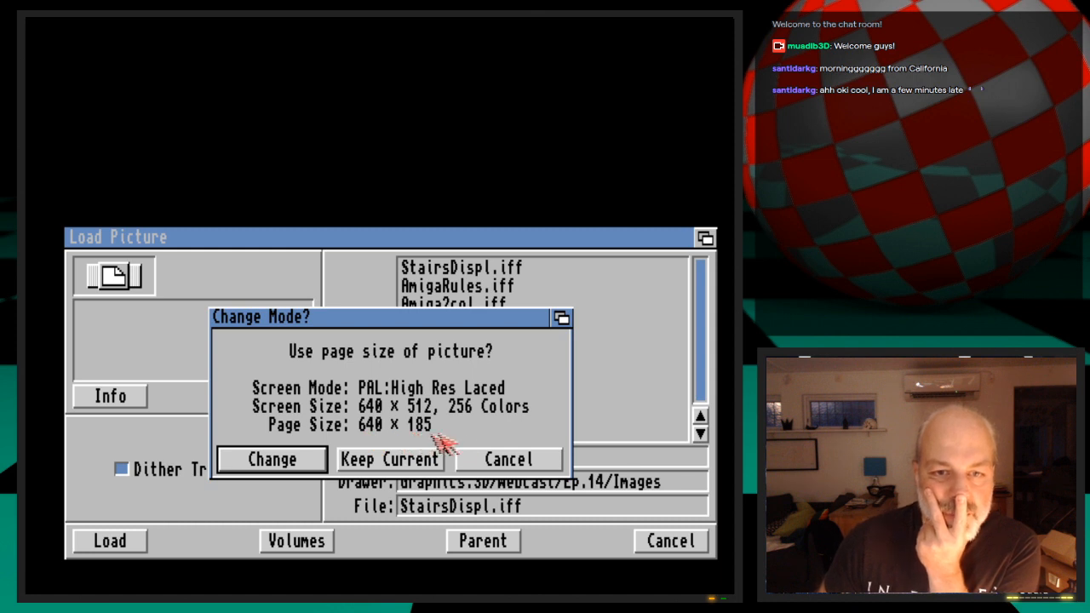
left_click(321, 460)
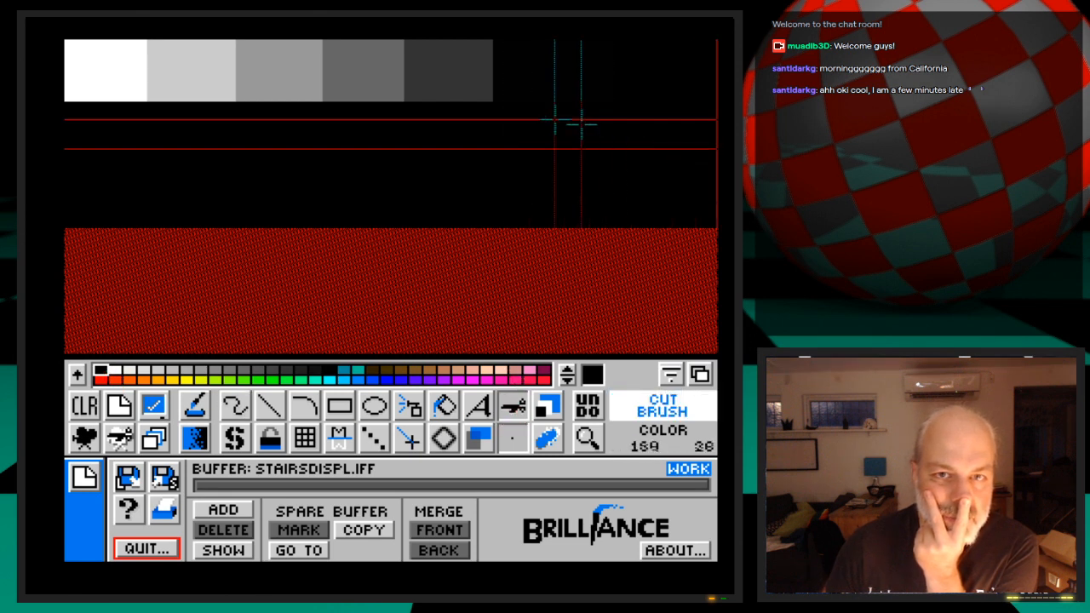
Cut the five-step greyscale strip out as a brush
left_click_drag(66, 41, 66, 41)
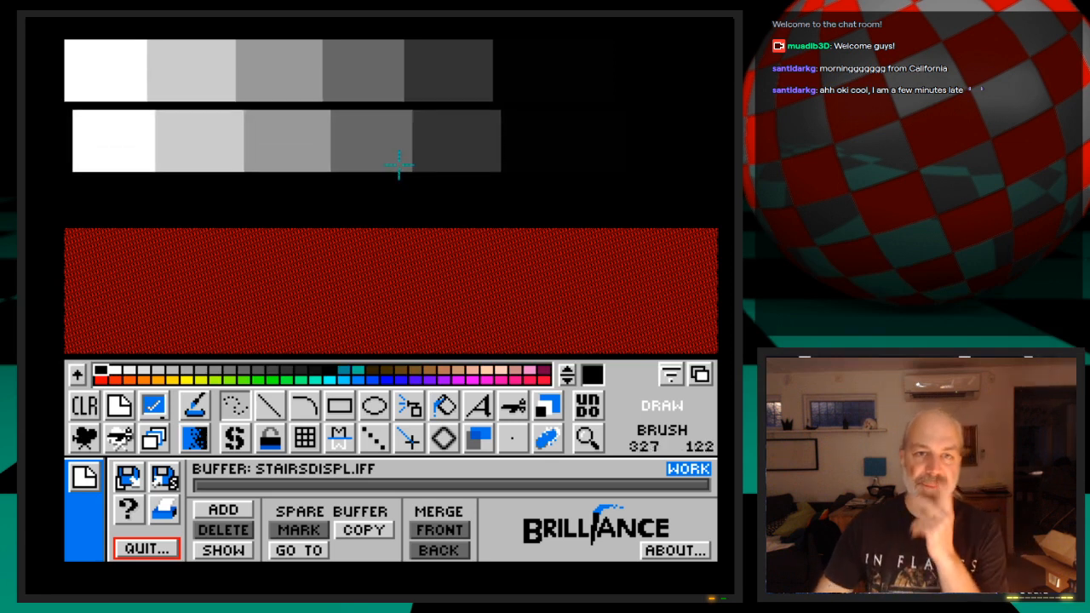
Cut the greyscale strip again as a 542 × 61 brush, including a black section beyond the darkest step
key("b")
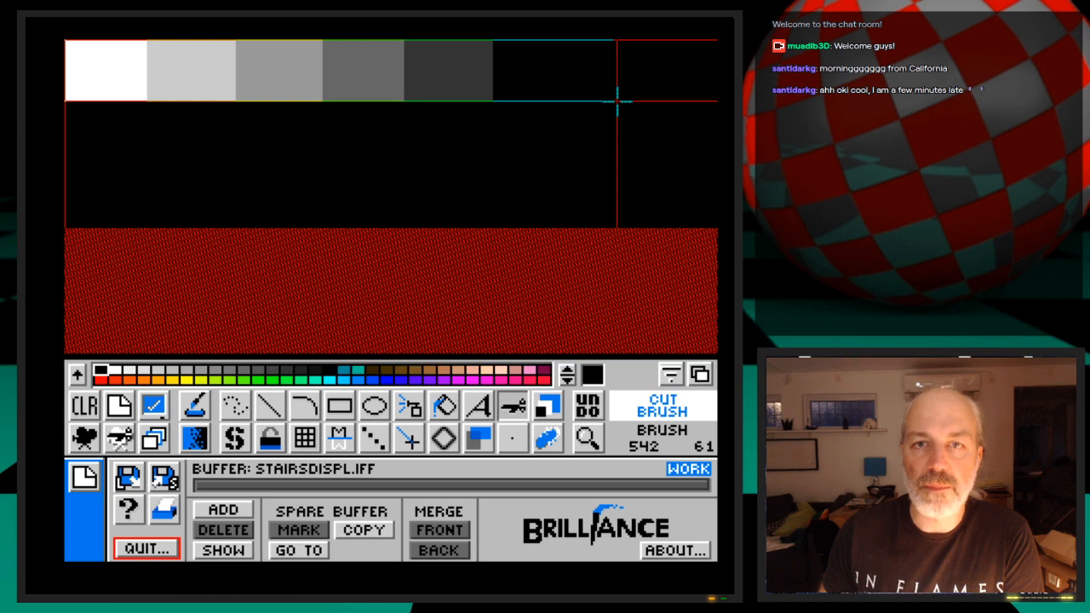
left_click_drag(617, 101, 618, 102)
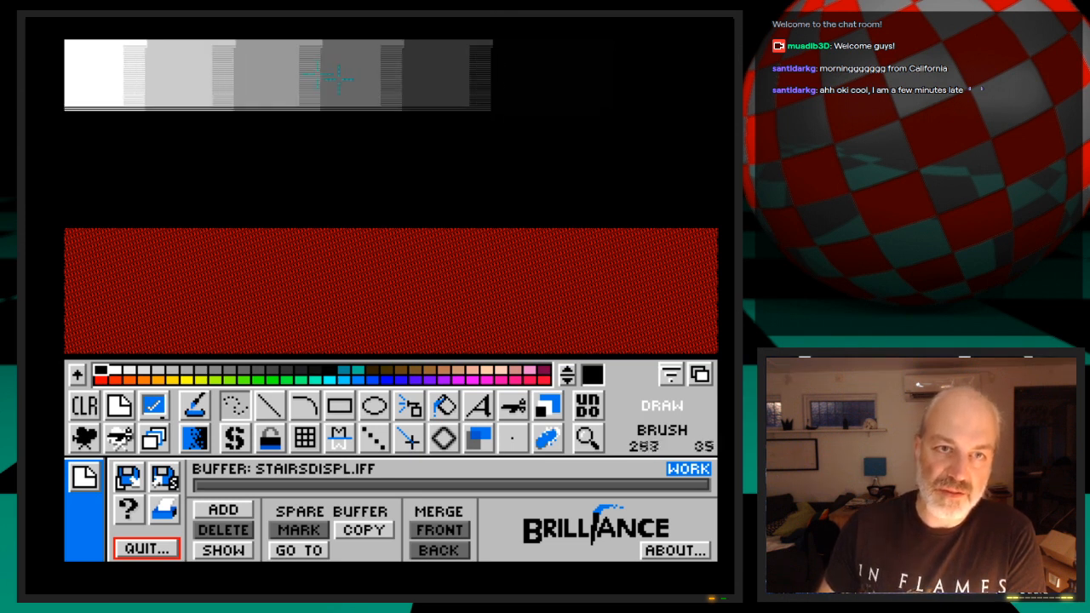
left_click(410, 161)
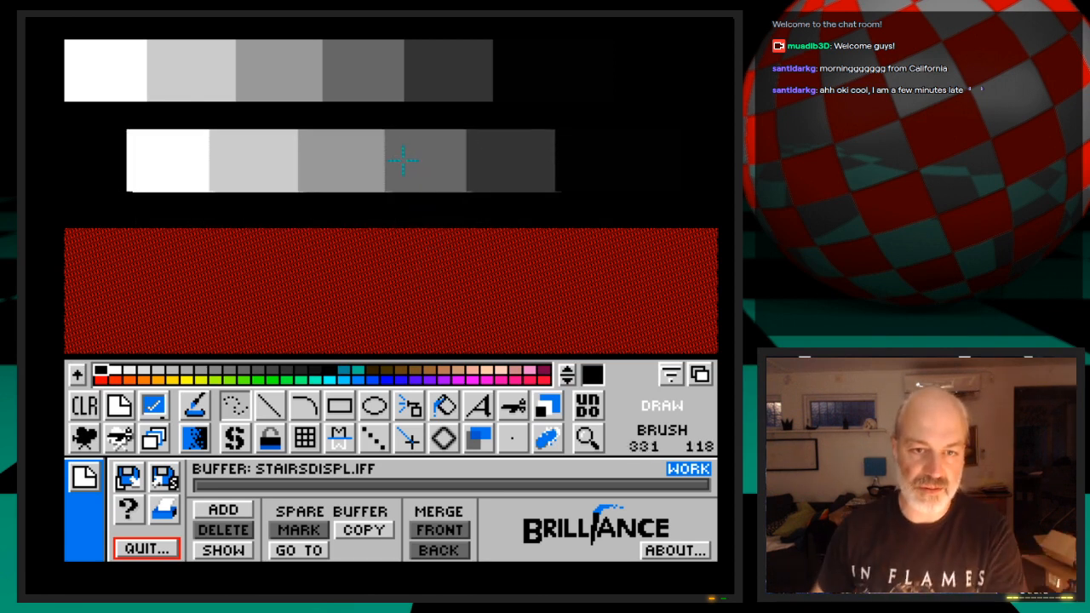
Save the brush as StairsDispl.iff in Graphics:3D/Webcast/Ep.14/Images, overwriting the existing file
right_click(518, 408)
left_click(165, 366)
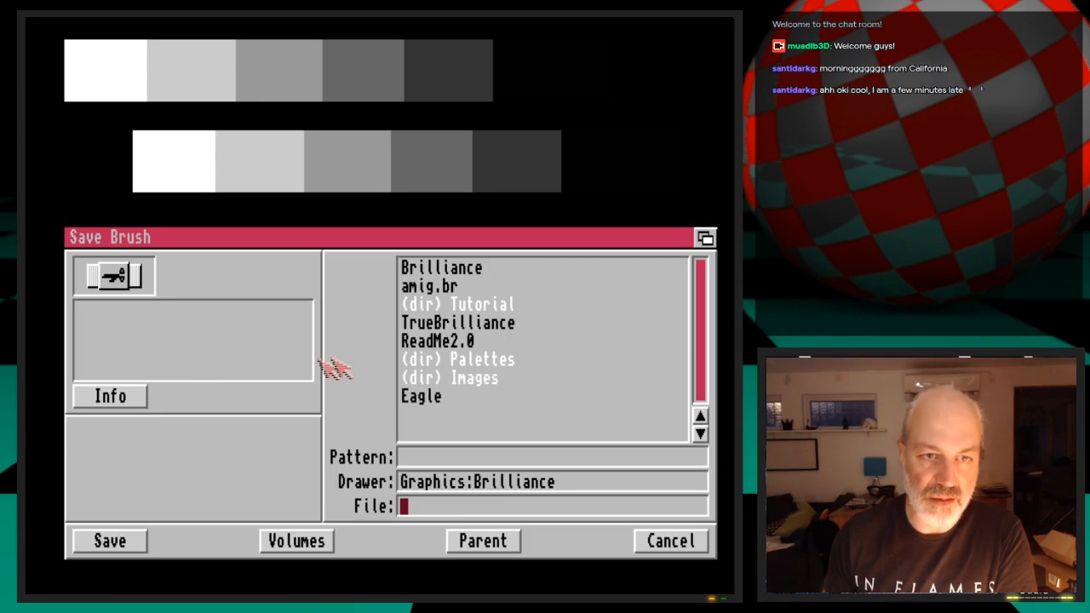
left_click(329, 540)
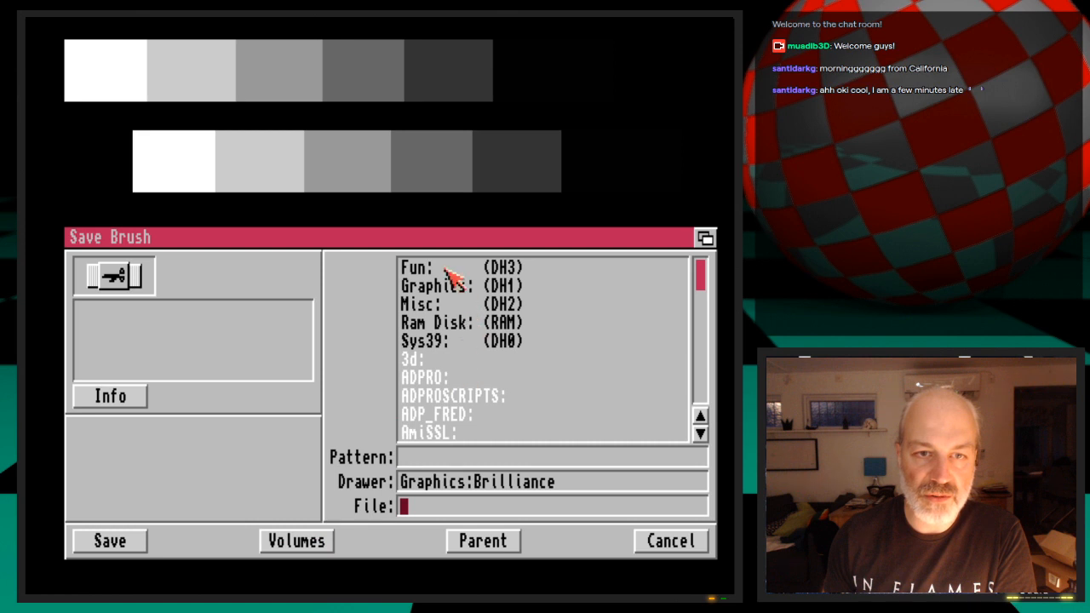
left_click(436, 362)
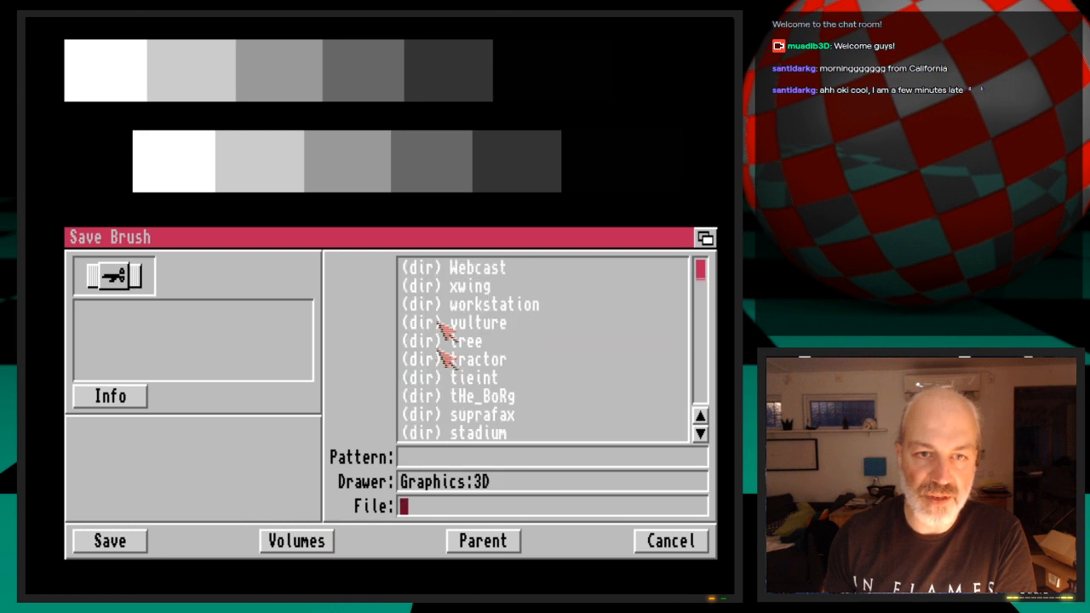
left_click(466, 271)
left_click(474, 270)
left_click(505, 269)
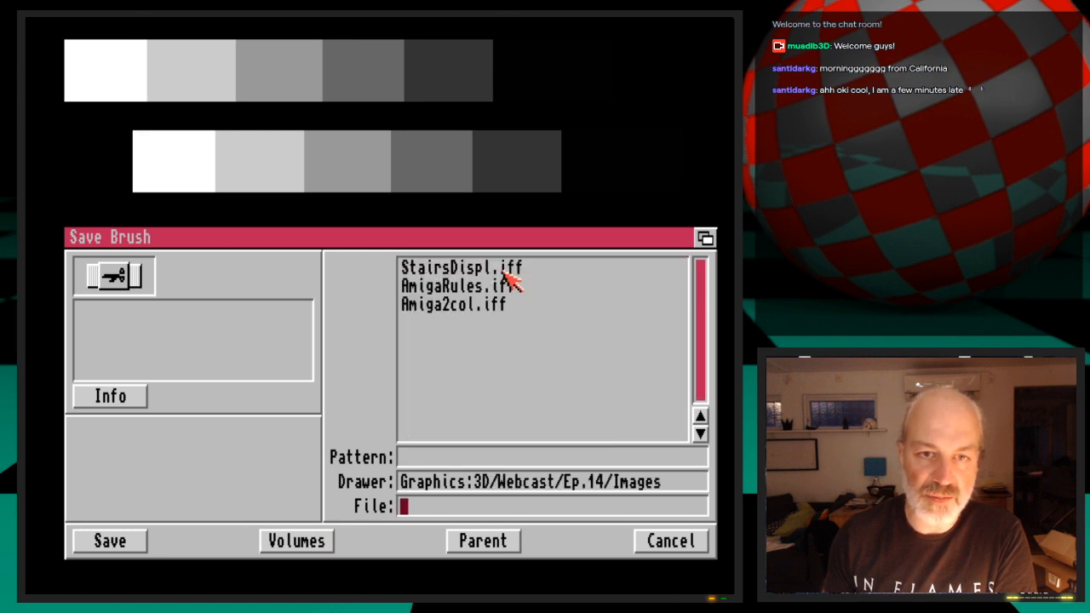
left_click(506, 274)
left_click(133, 540)
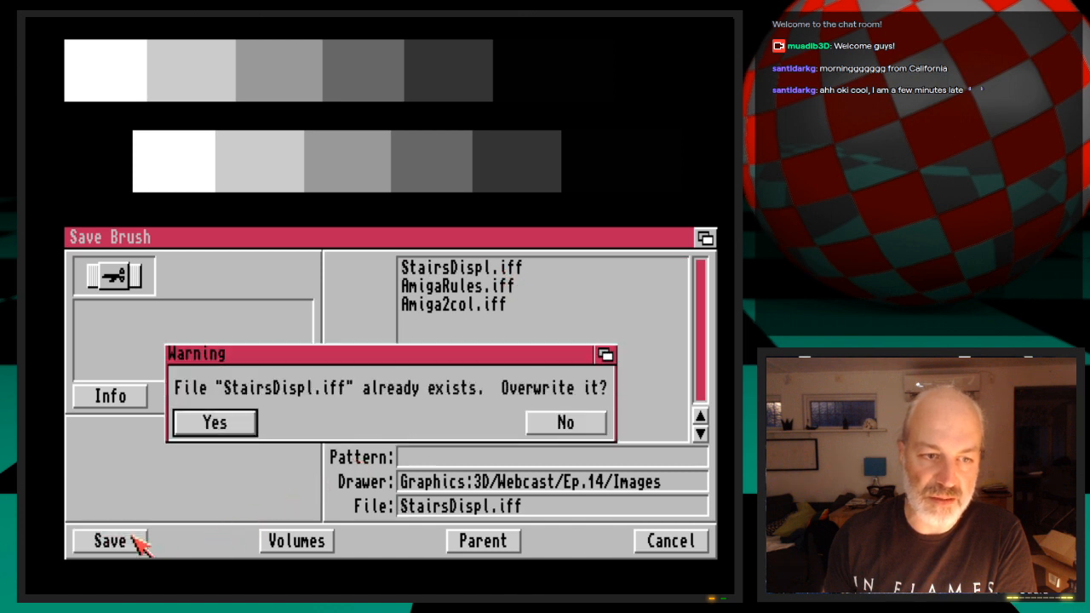
left_click(214, 424)
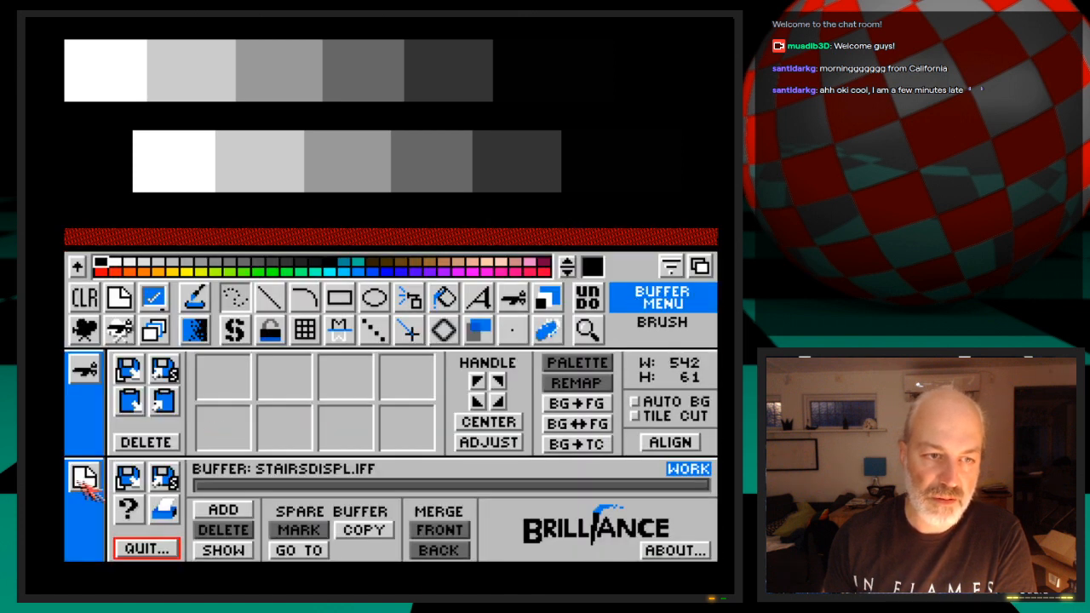
Quit Brilliance and return to LightWave
left_click(85, 392)
left_click(146, 549)
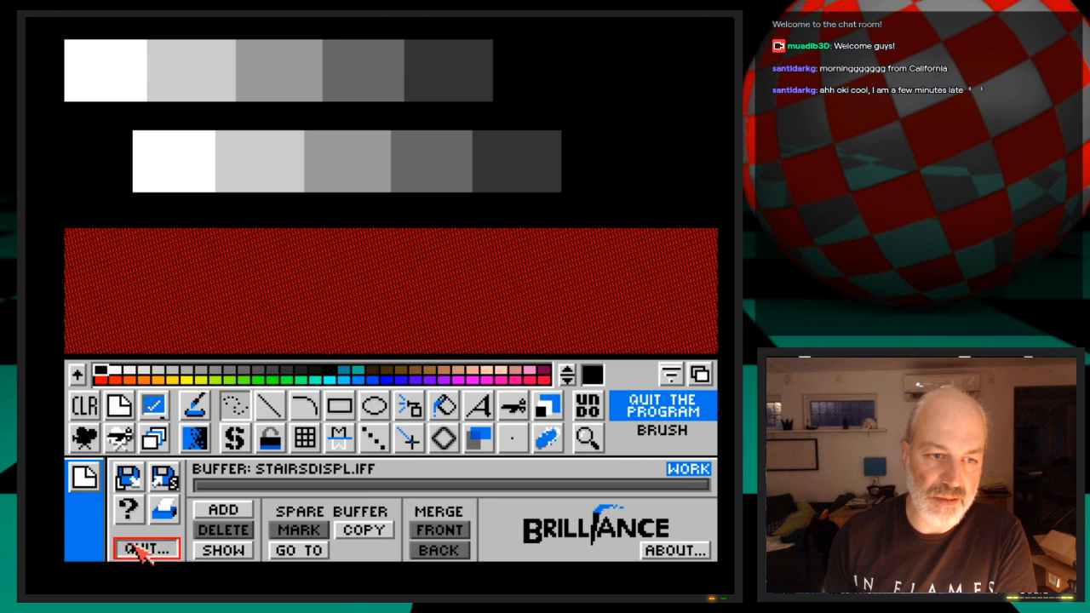
left_click(146, 543)
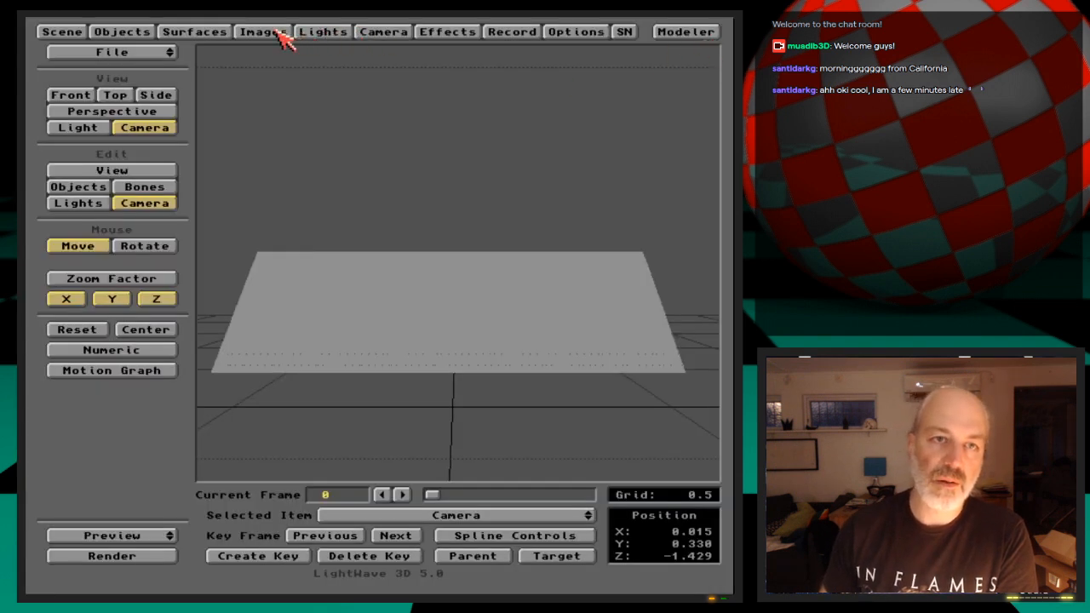
Load the image StairsDispl.iff from 3D:Webcast/Ep.14/Images into the scene
left_click(281, 33)
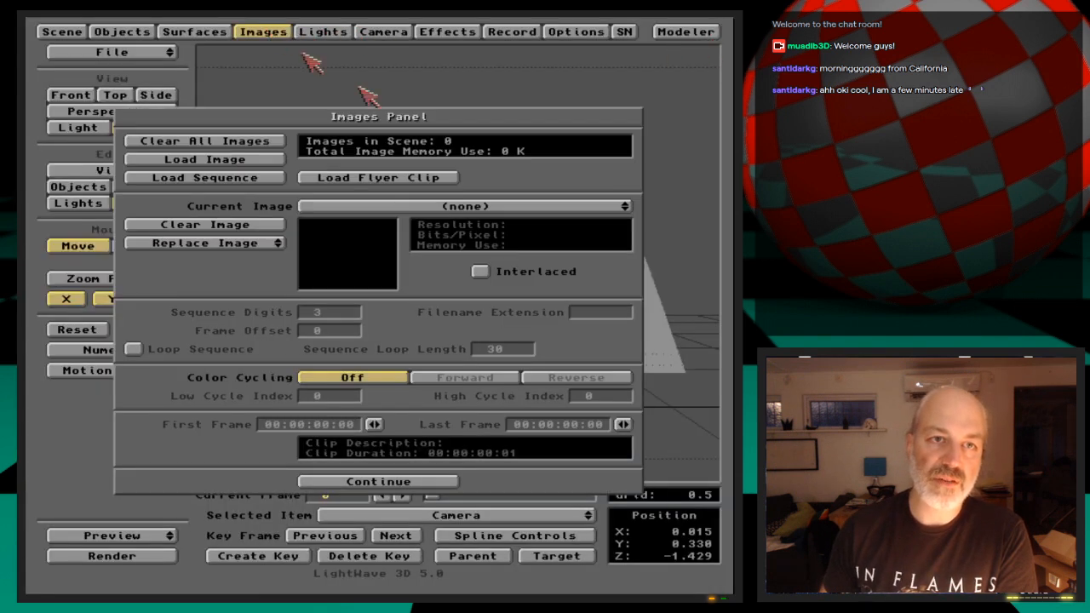
left_click(274, 161)
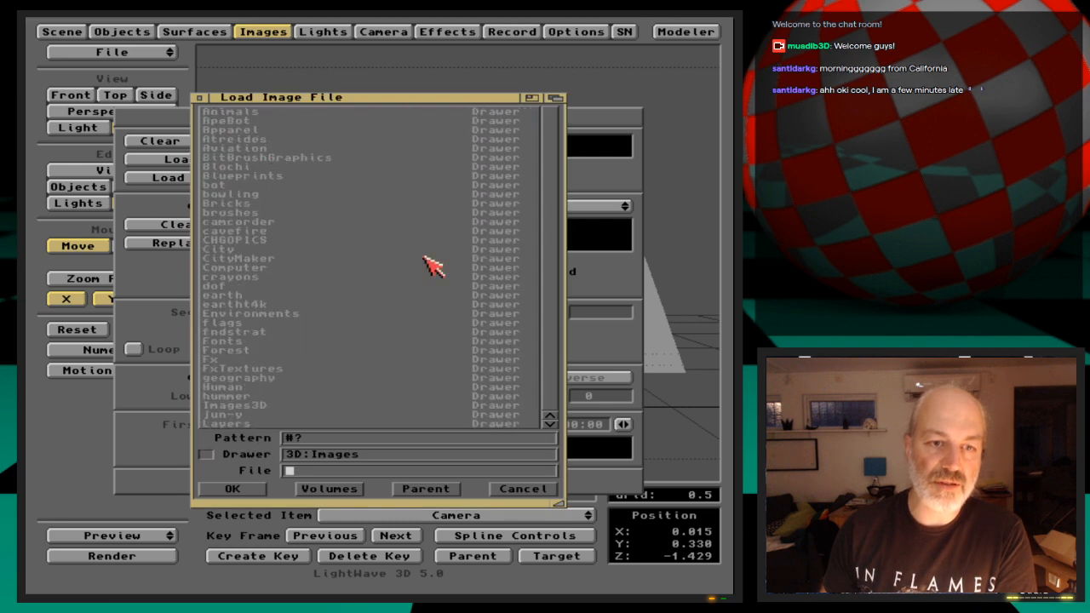
type("/w")
key("Return")
key("Down")
key("Down")
key("Down")
key("Down")
key("Down")
key("Down")
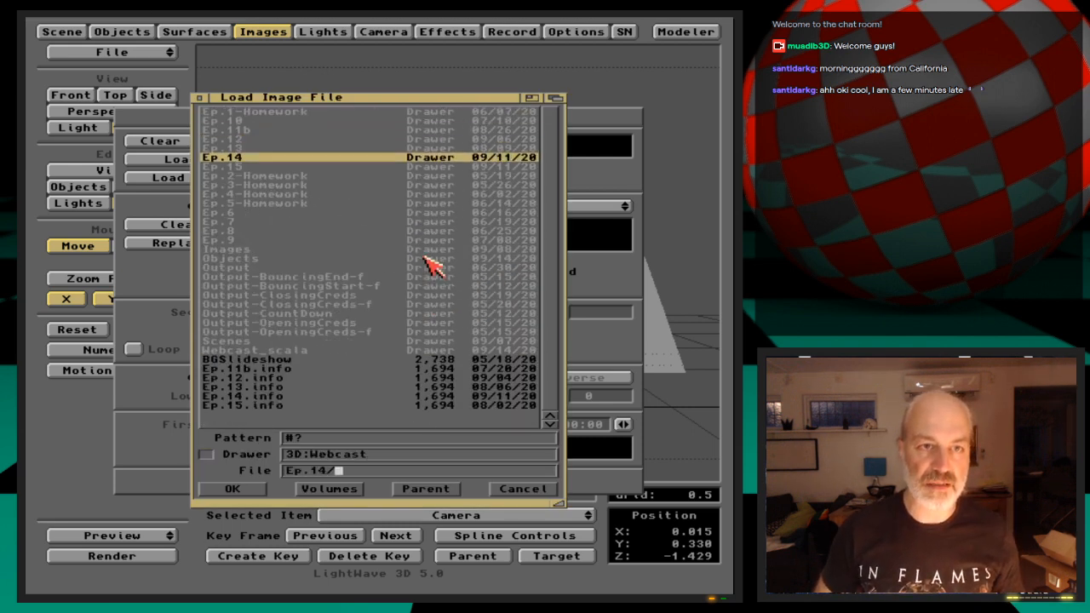
key("Return")
key("Down")
key("Return")
key("Down")
key("Down")
key("Down")
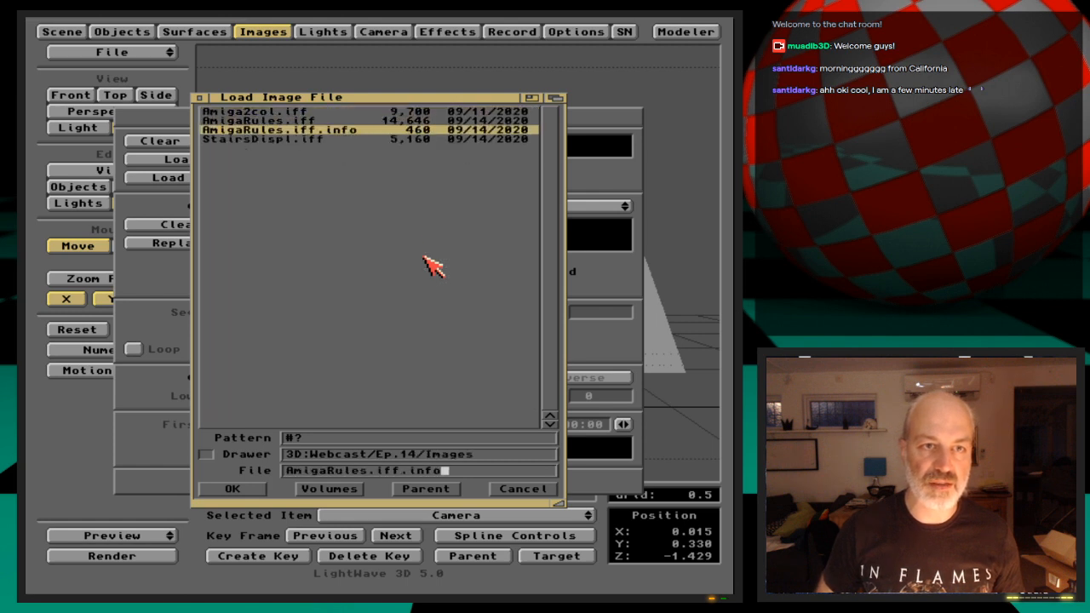
key("Down")
key("Return")
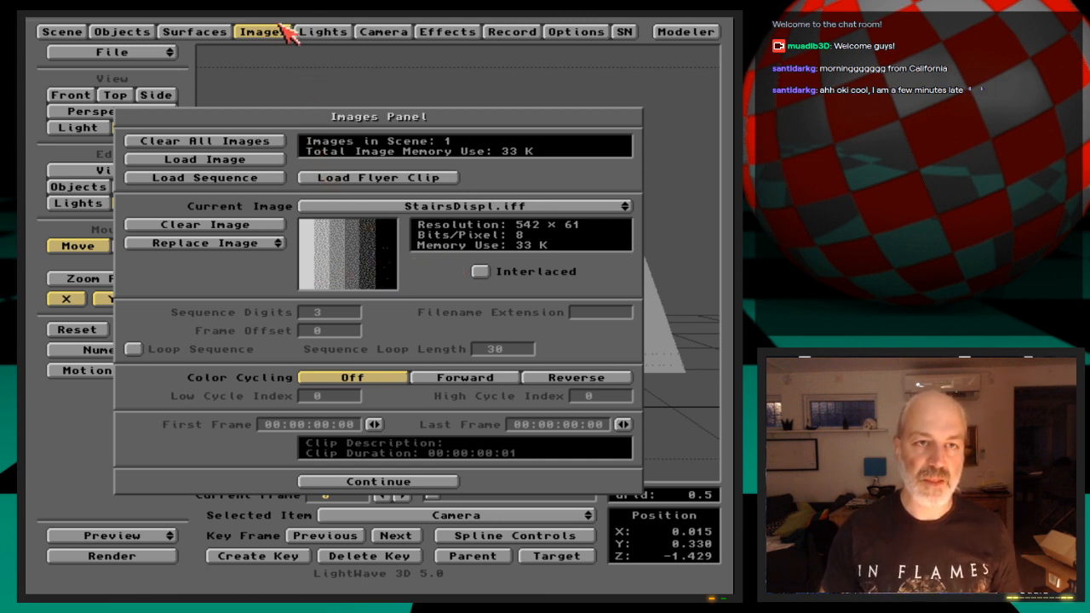
left_click(286, 32)
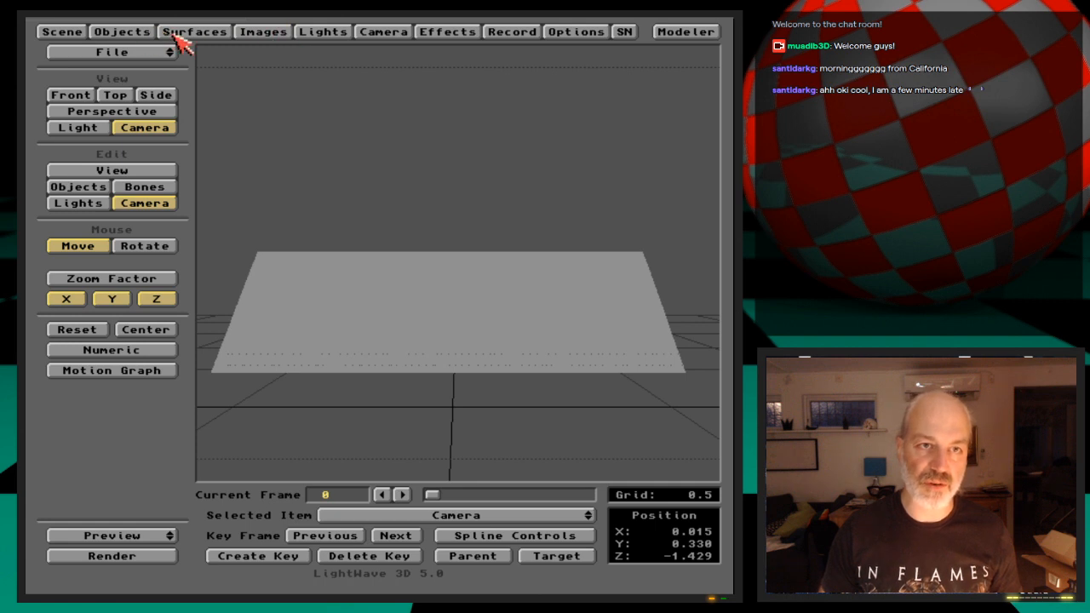
Give the Default surface a planar image map color texture using StairsDispl.iff on the Z axis, and test-render the frame
left_click(224, 34)
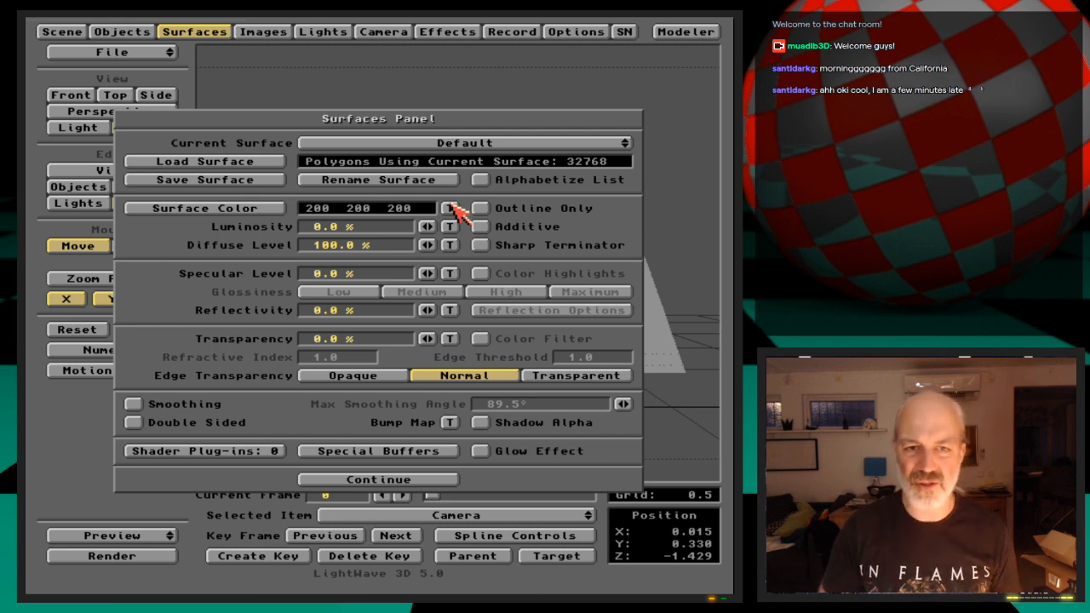
key("Return")
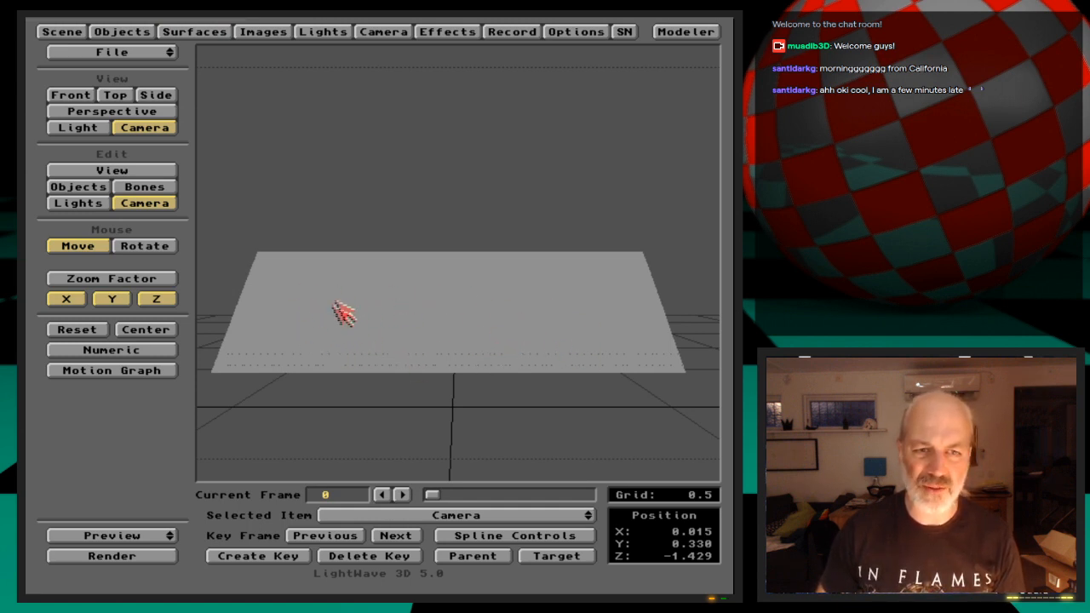
left_click(204, 32)
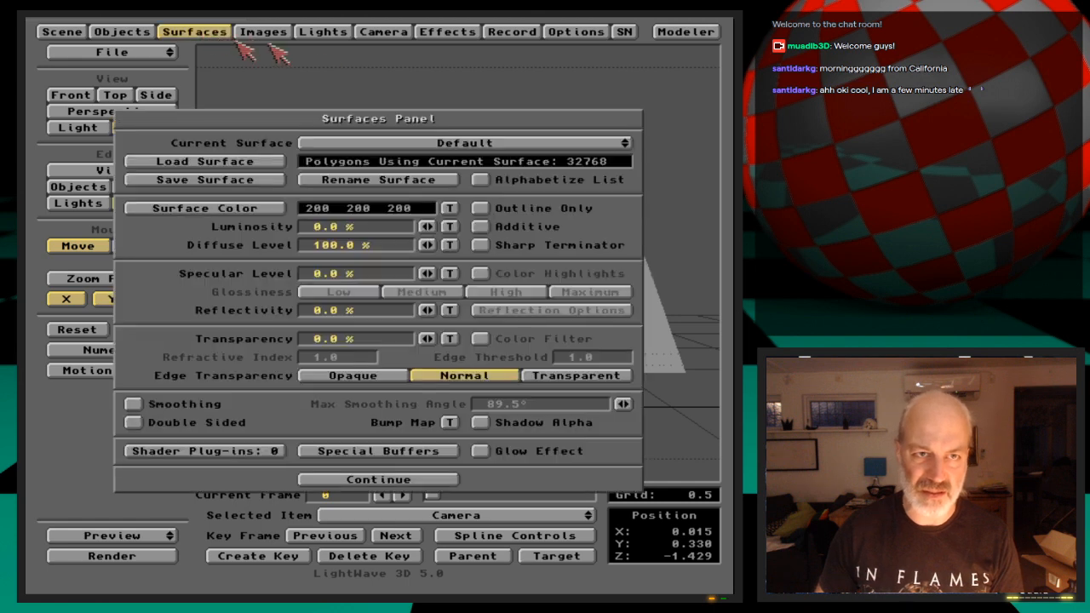
left_click(448, 209)
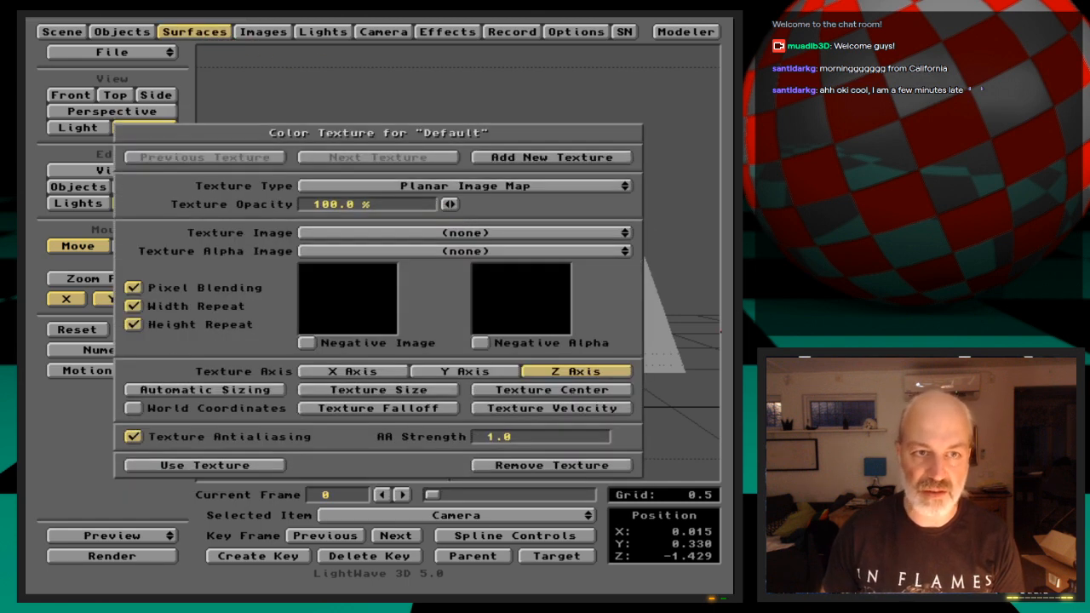
left_click(548, 184)
left_click(543, 182)
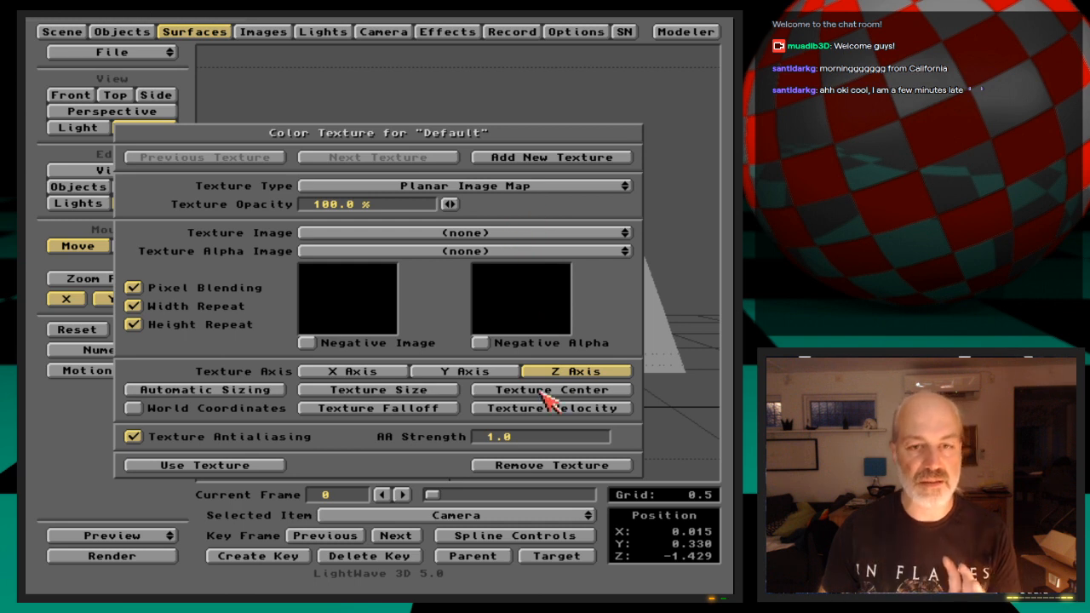
left_click(491, 235)
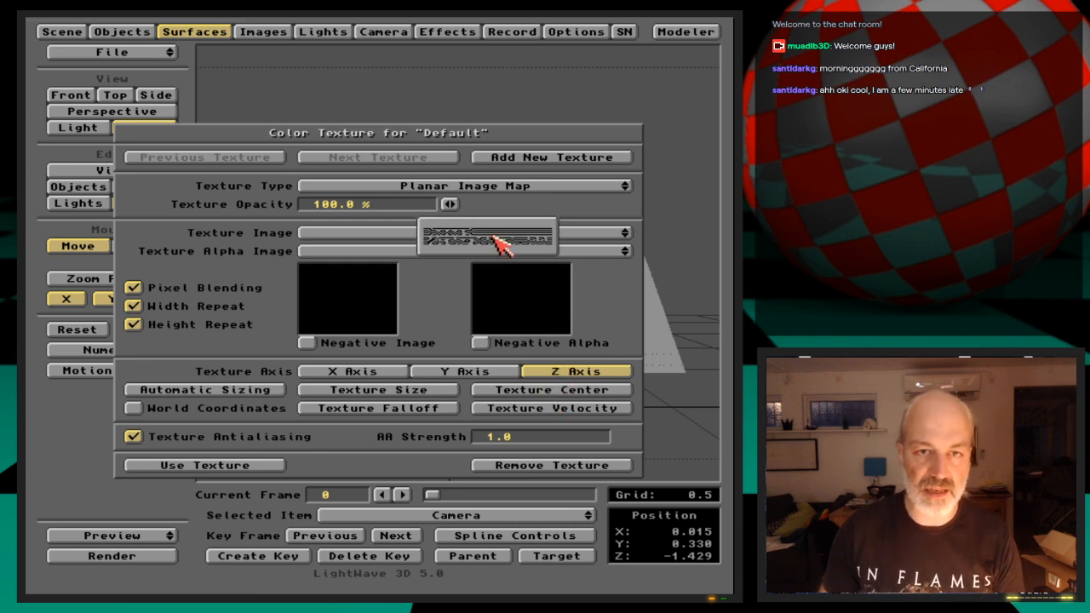
left_click(494, 243)
key("F9")
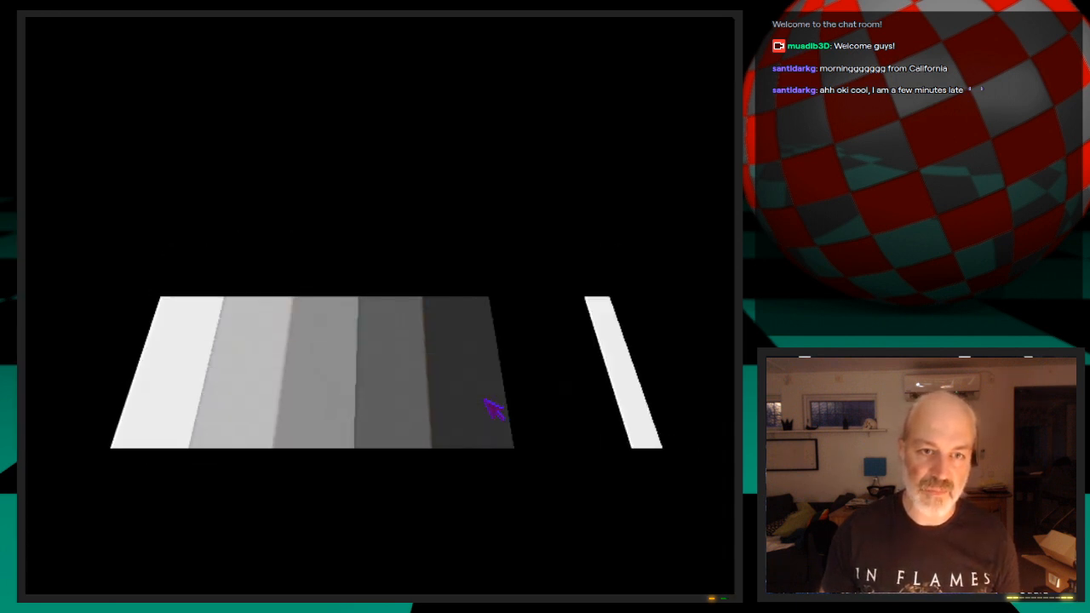
left_click(492, 409)
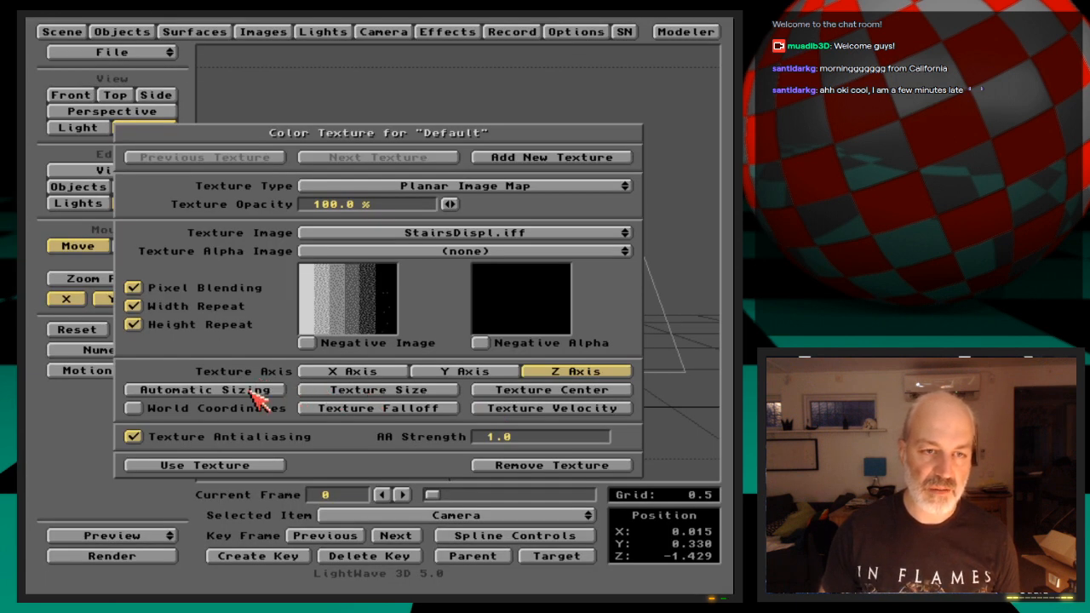
Apply automatic sizing to the StairsDispl.iff color texture and test-render the frame again
left_click(256, 393)
left_click(226, 336)
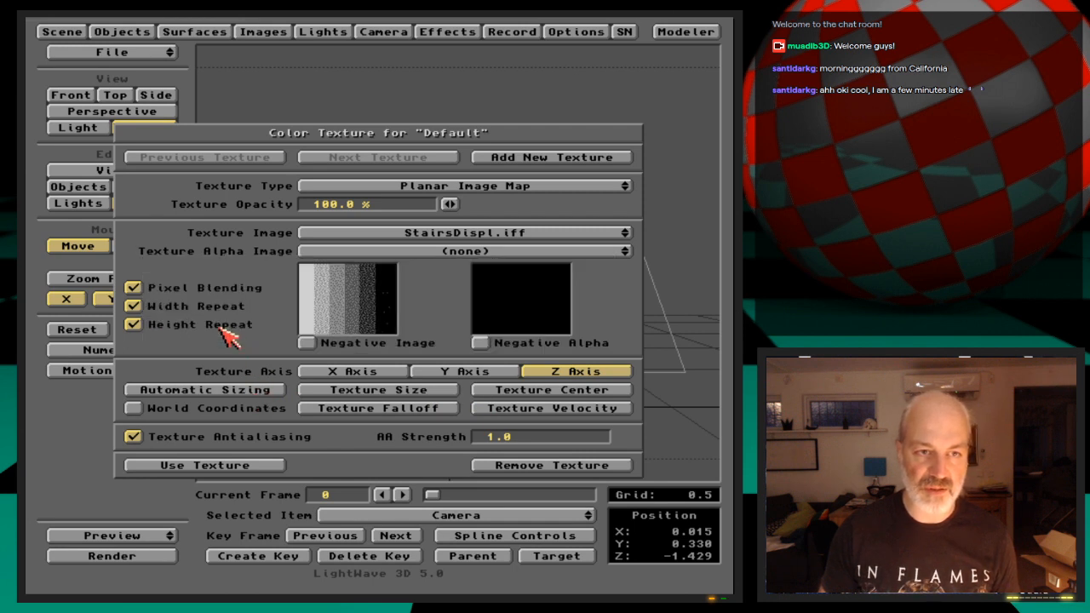
key("F9")
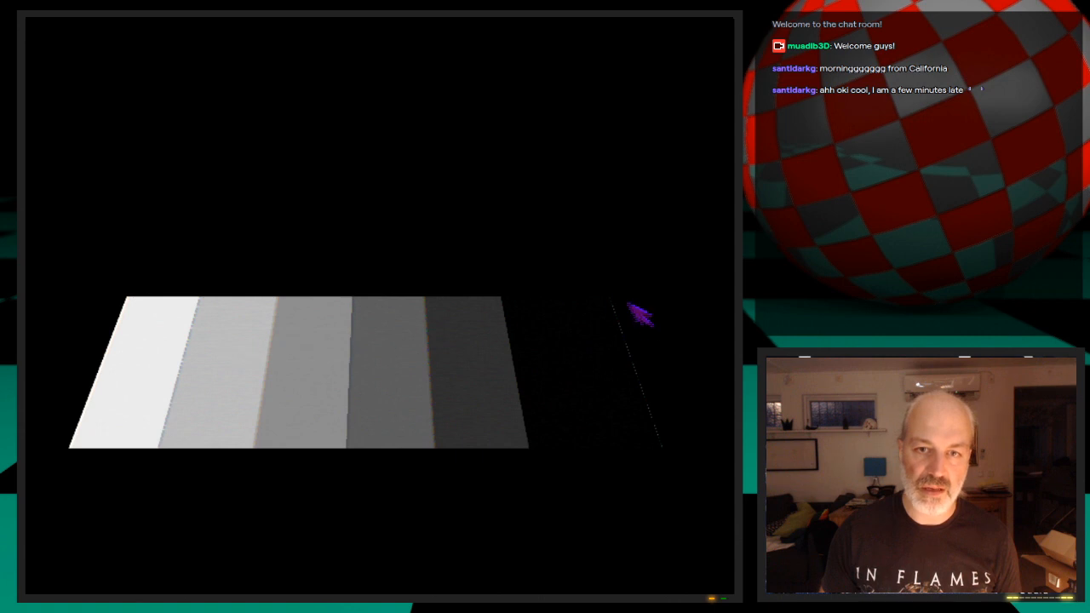
left_click(442, 361)
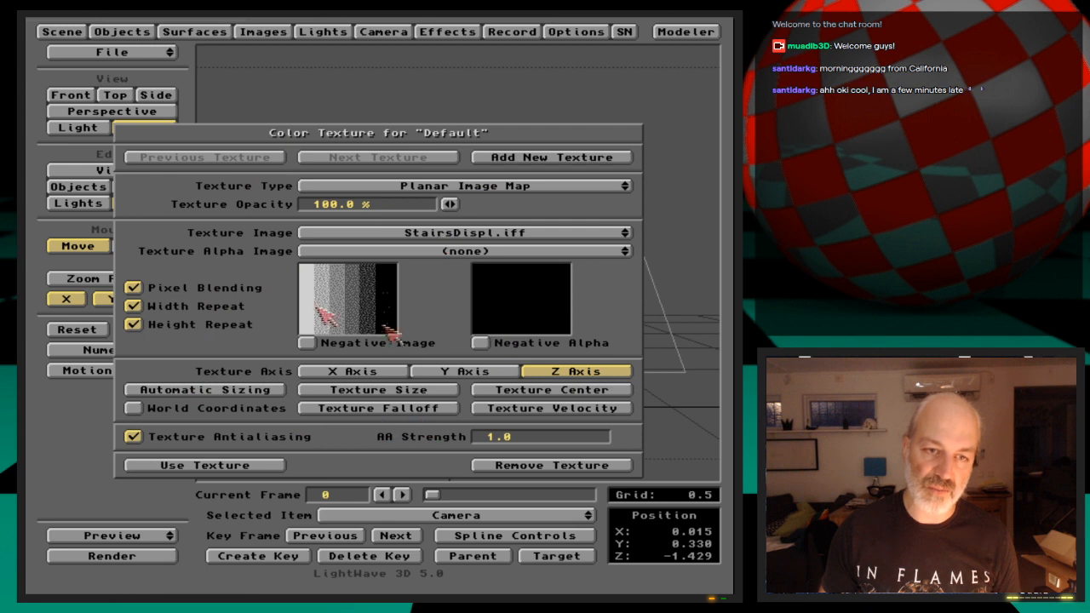
Set the color texture's X size to 1.1, adjust its Y size, and check the mapping with a test render
left_click(447, 389)
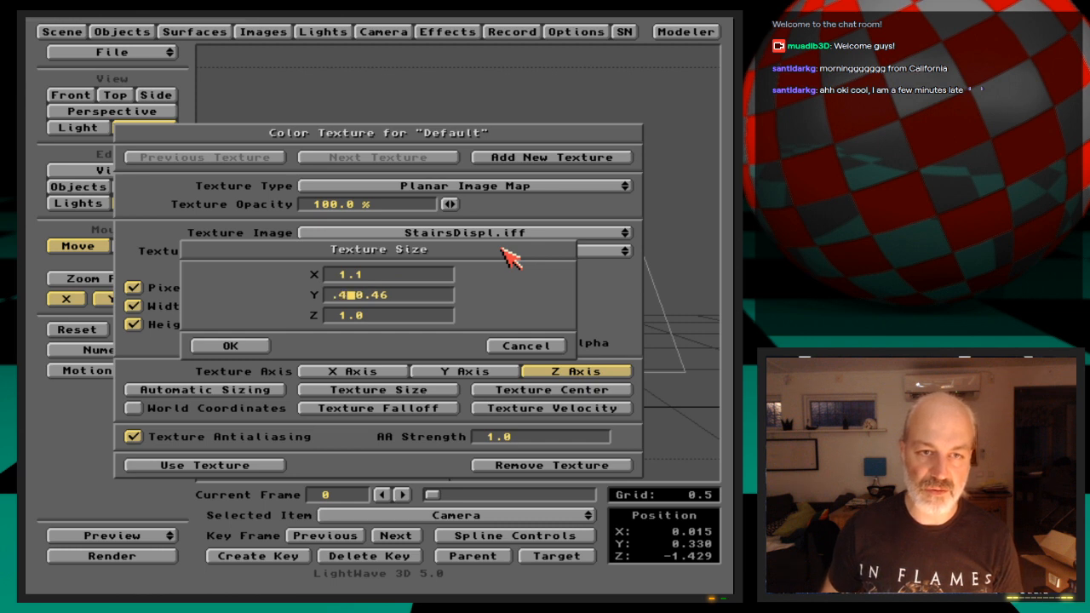
key("Return")
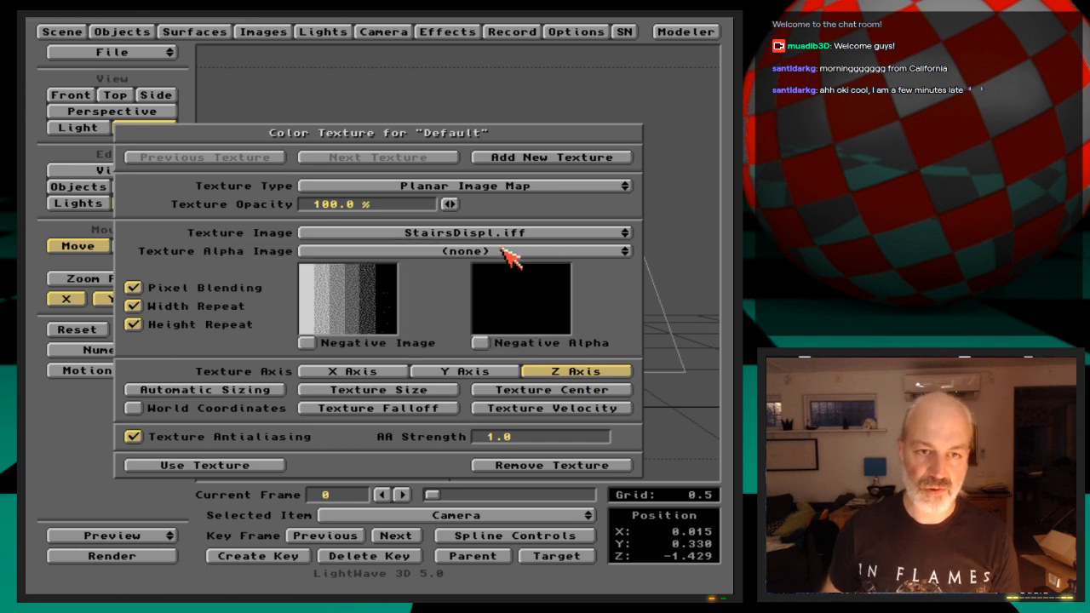
key("F9")
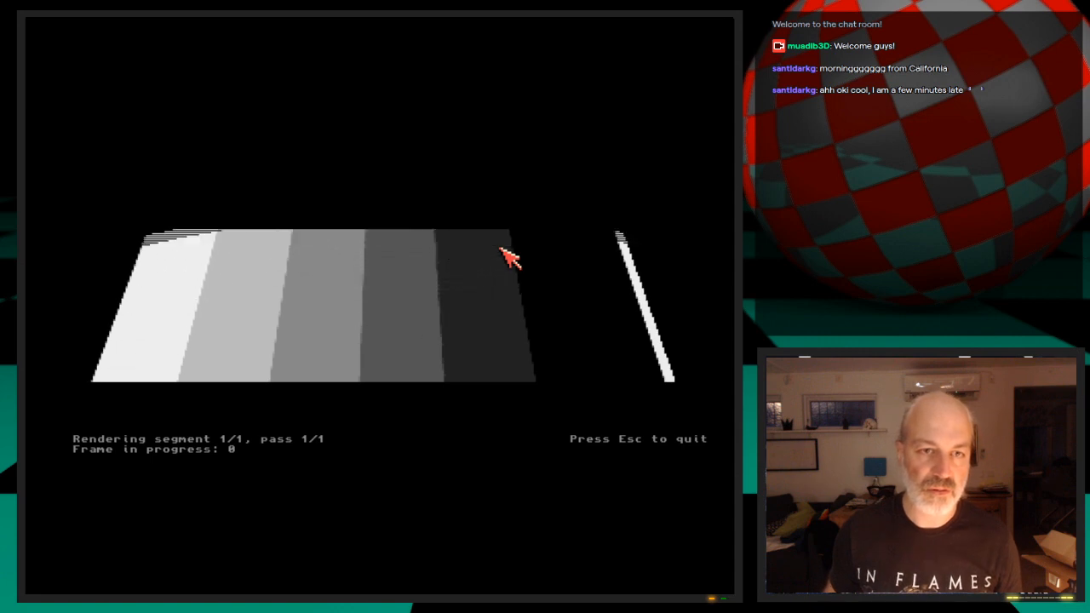
key("Escape")
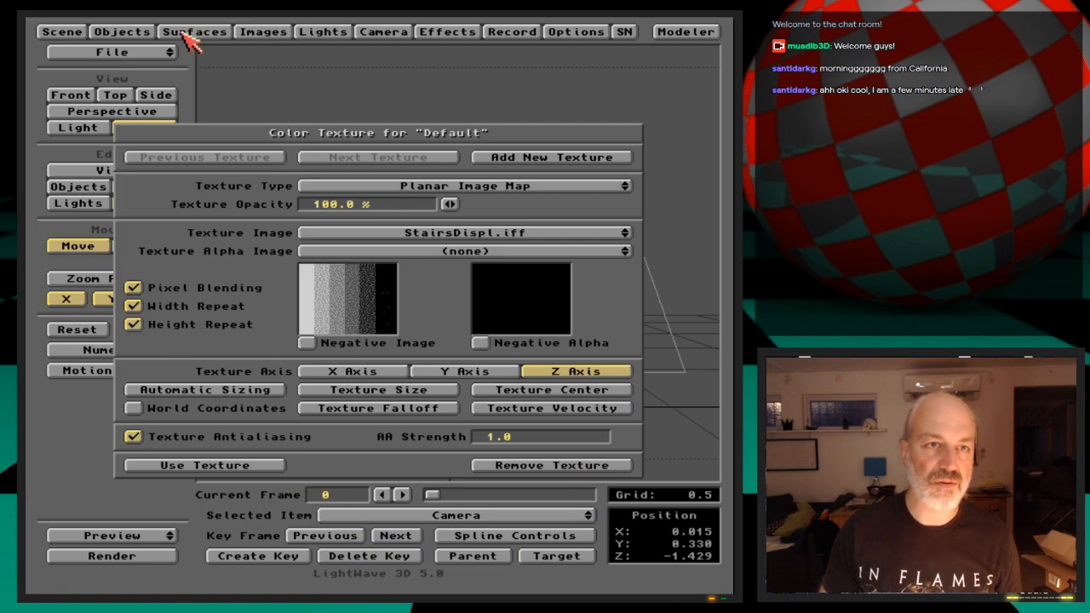
Set the Default surface's color to 200, 0, 0 and test-render the frame
left_click(273, 464)
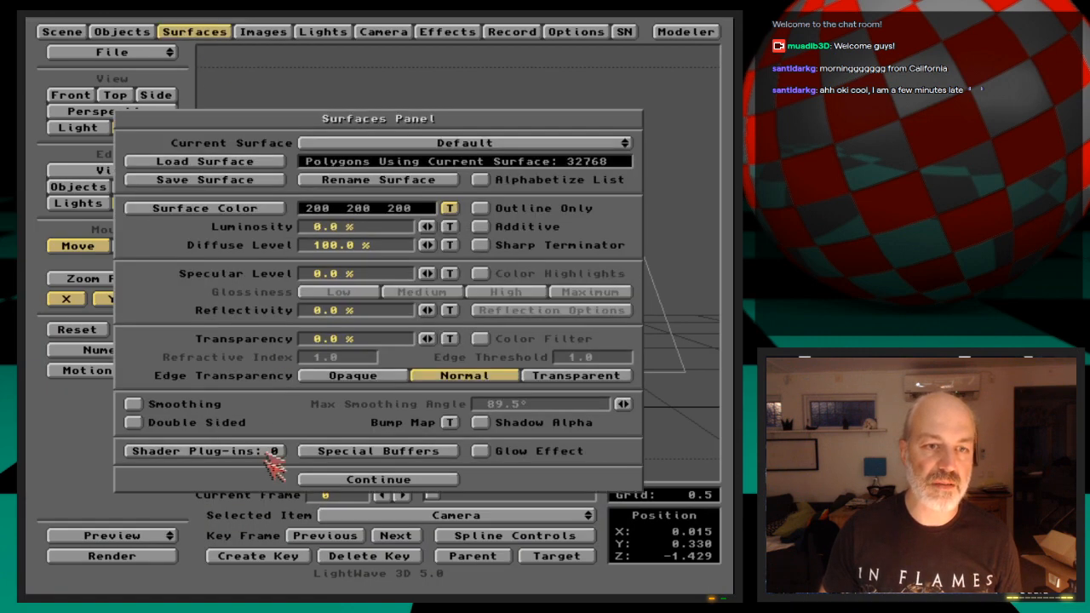
left_click(269, 211)
left_click_drag(532, 318, 334, 317)
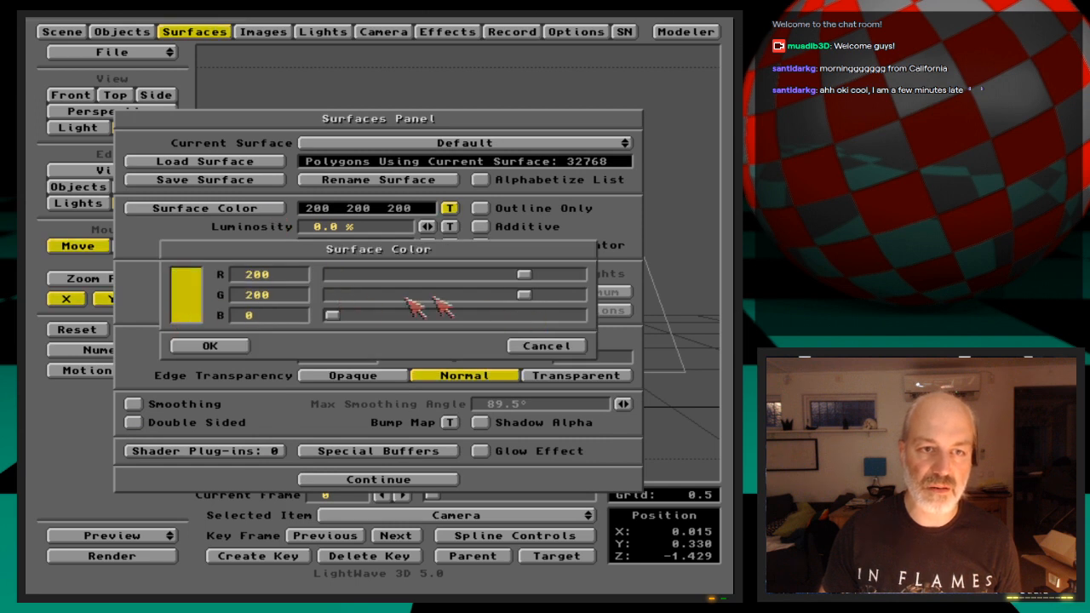
left_click_drag(535, 299, 334, 296)
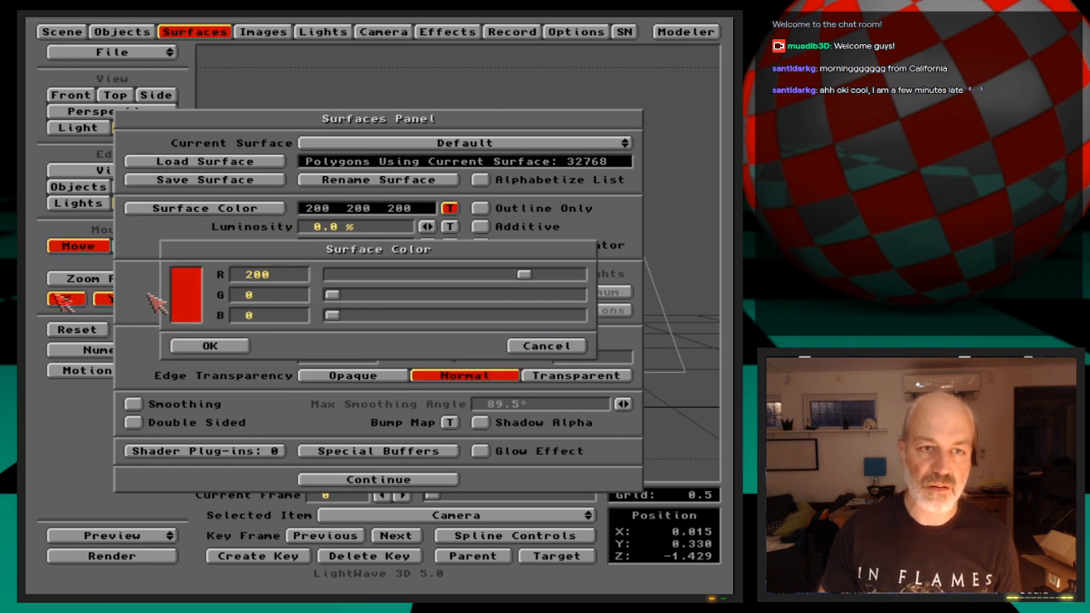
left_click(197, 346)
key("F9")
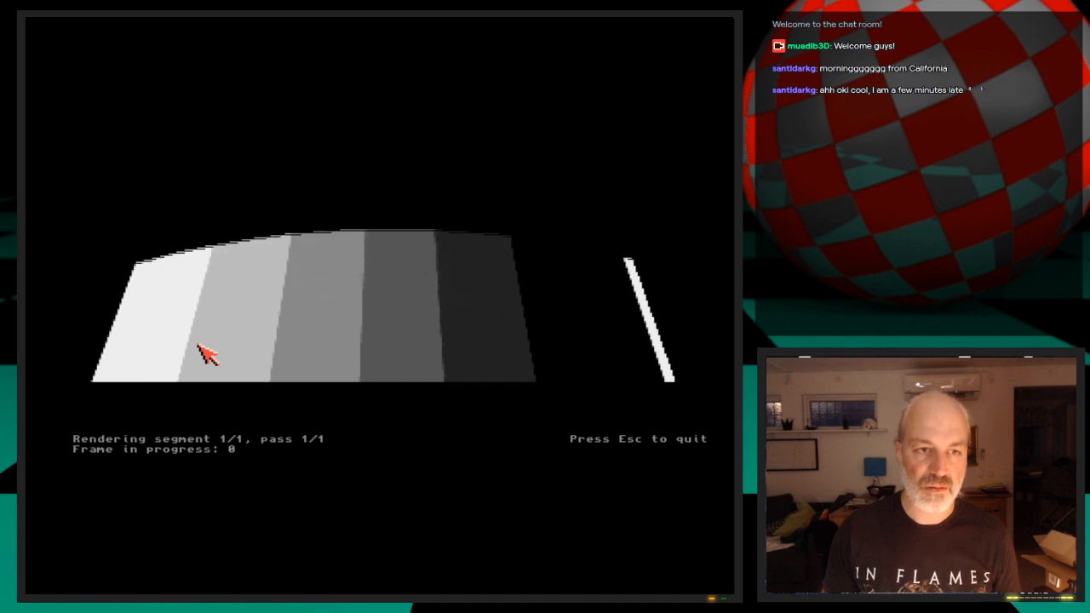
left_click(209, 356)
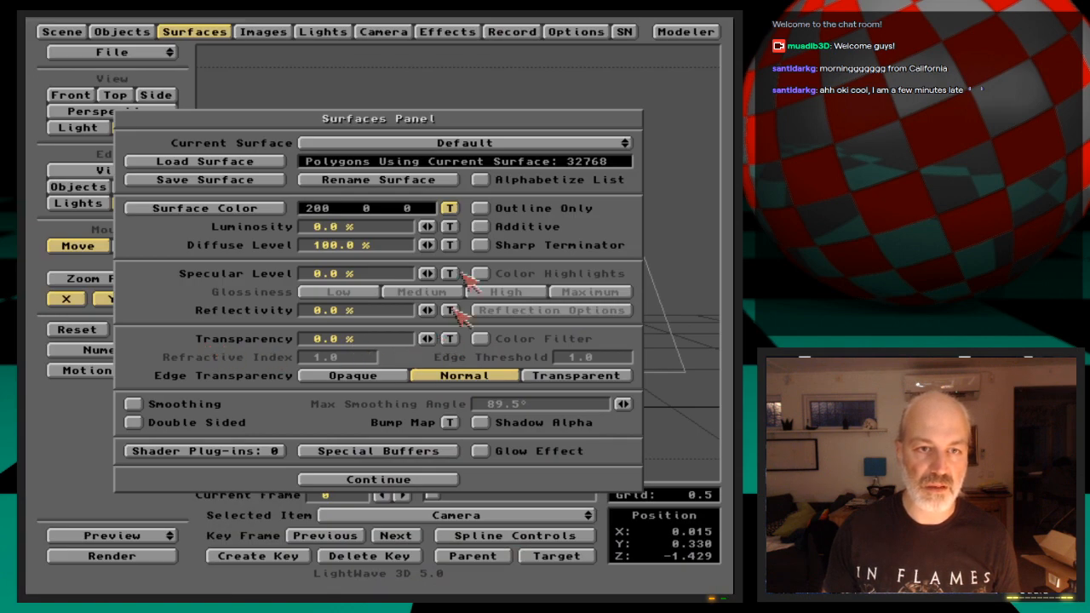
Turn off width and height repeat for the Default surface's StairsDispl.iff color texture and test-render the frame
left_click(449, 206)
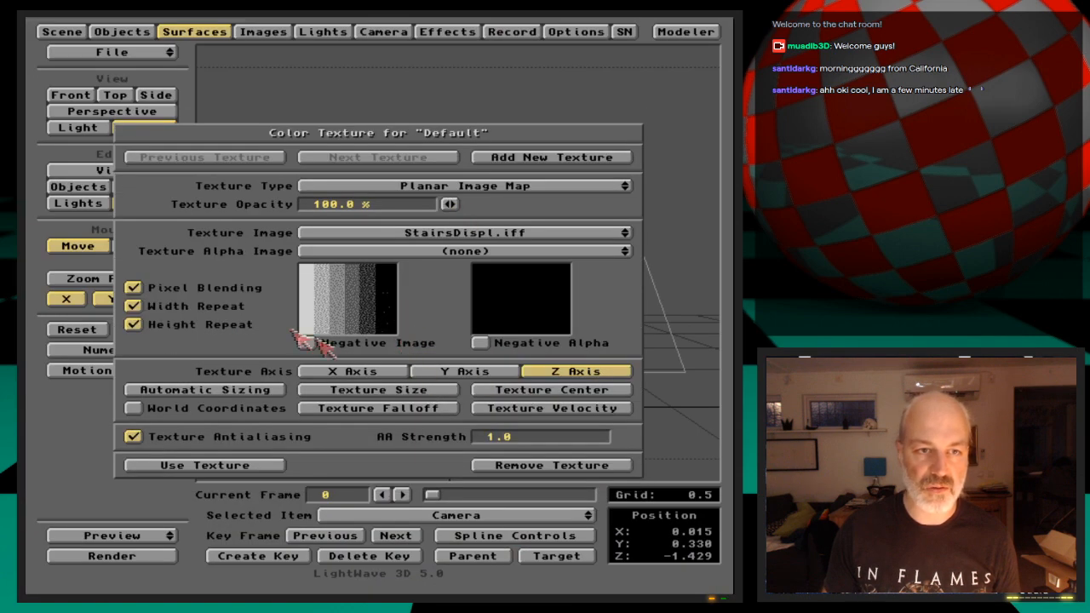
left_click(238, 308)
left_click(245, 332)
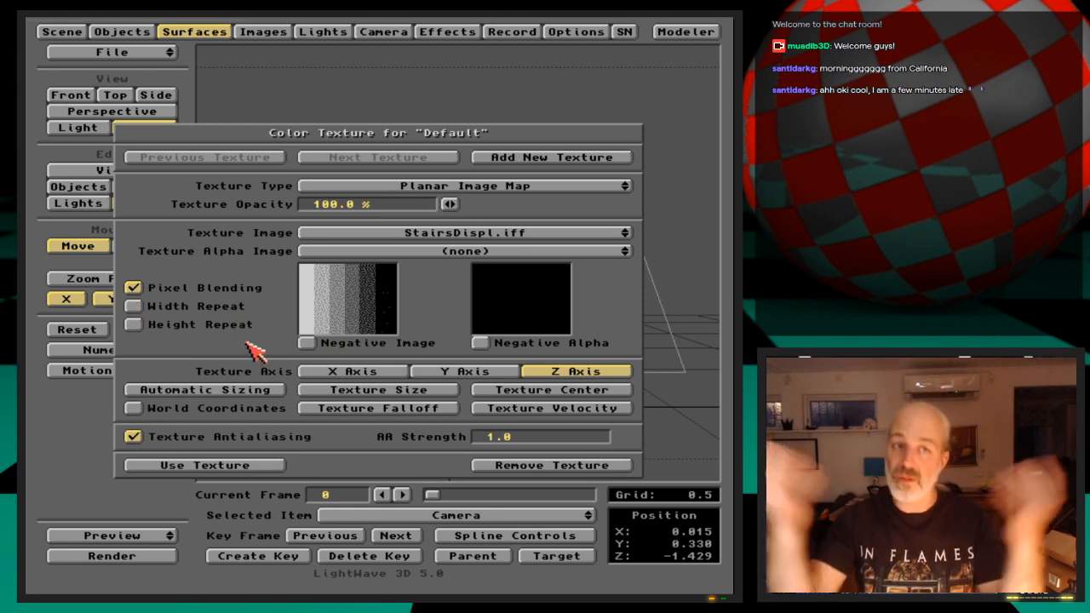
key("F9")
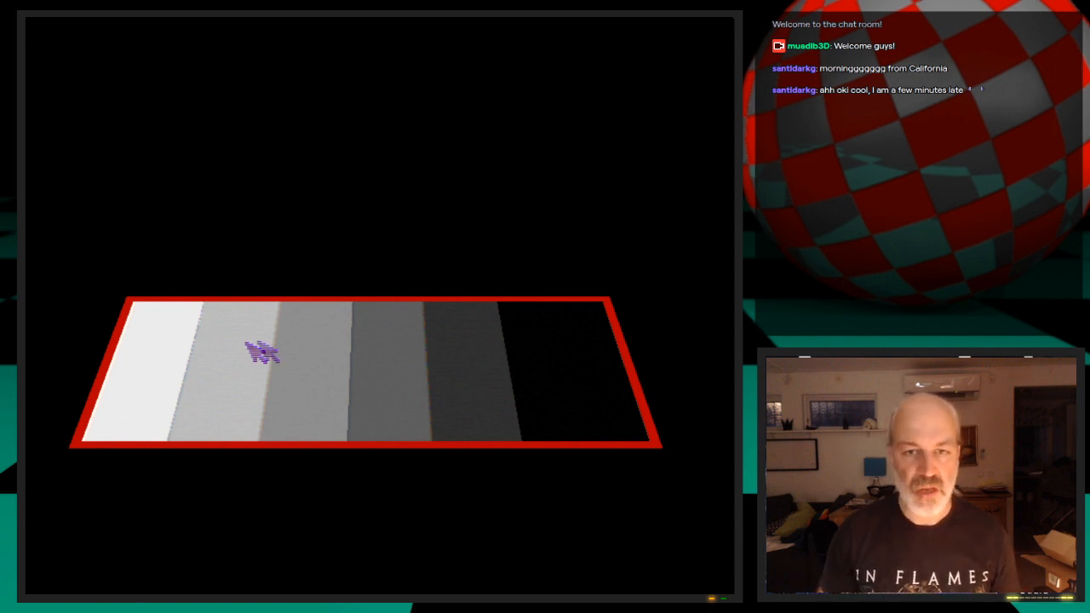
left_click(427, 405)
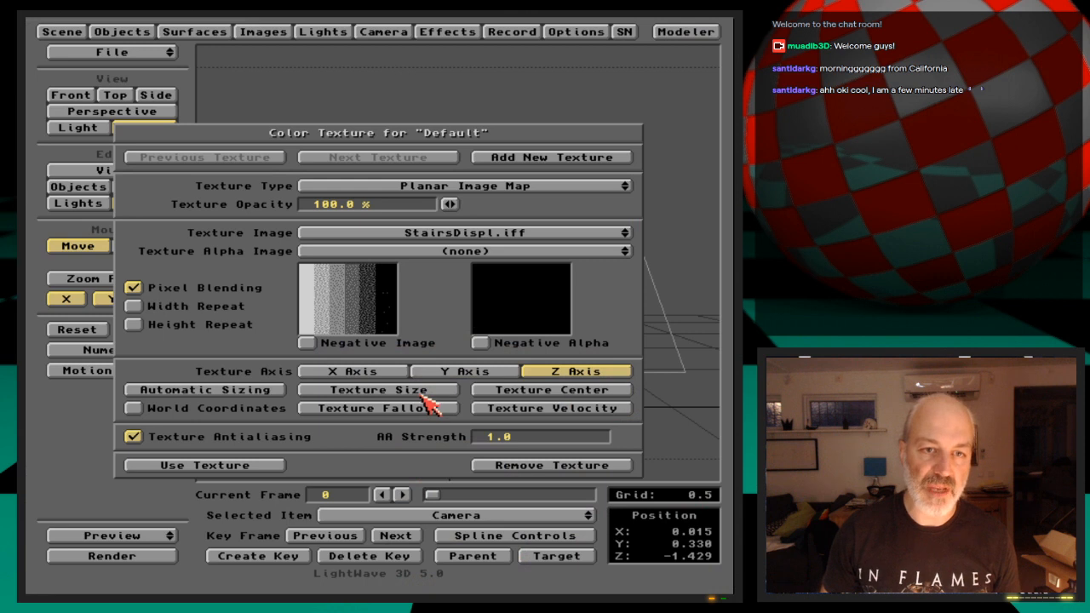
Check the texture size values of the Default surface's color texture and close the texture settings
left_click(377, 390)
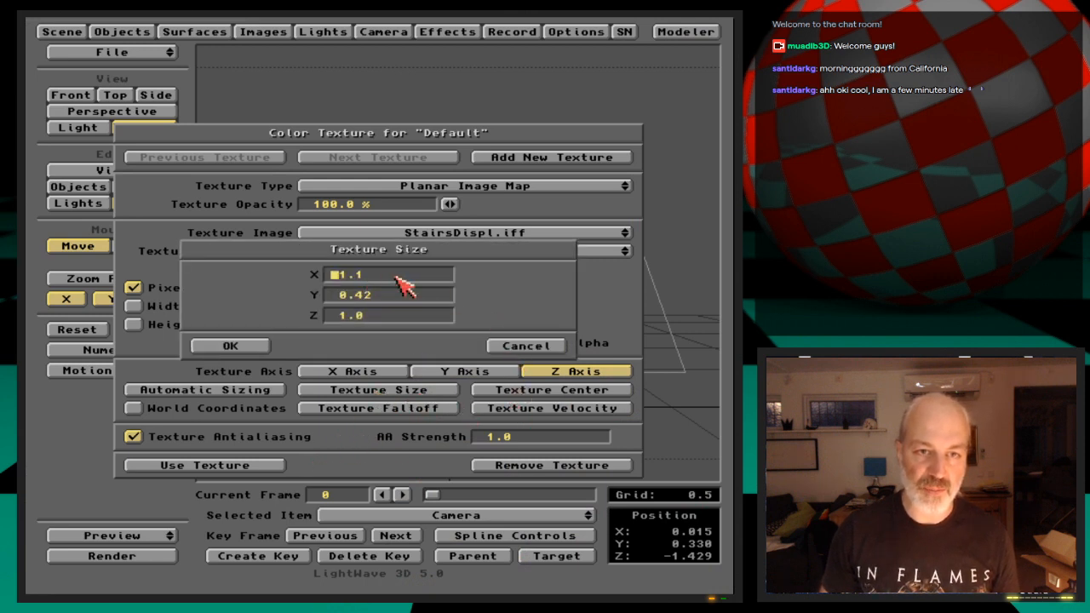
left_click(250, 348)
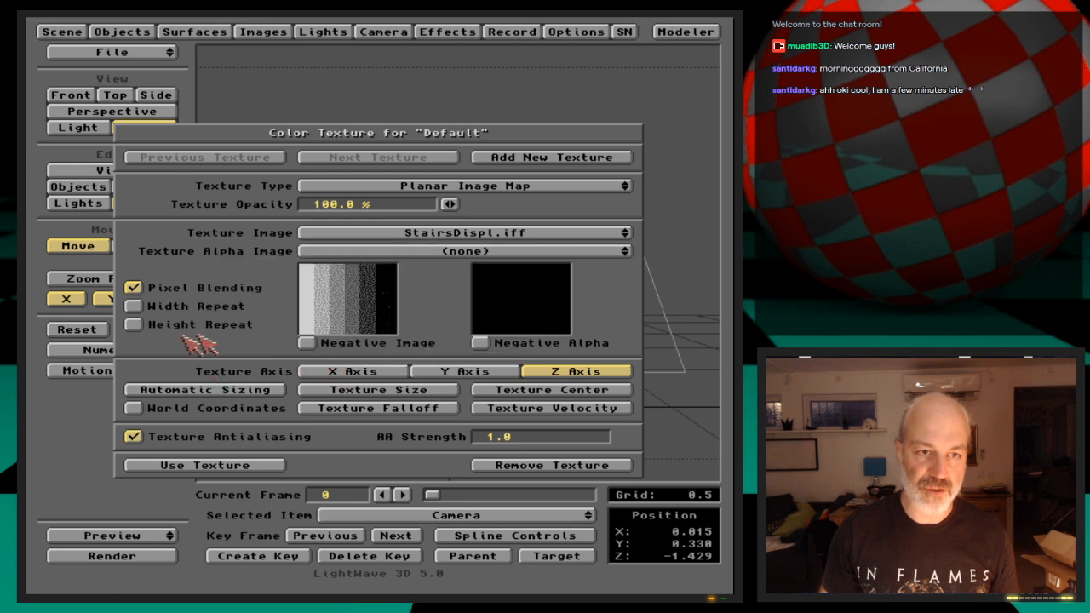
left_click(265, 465)
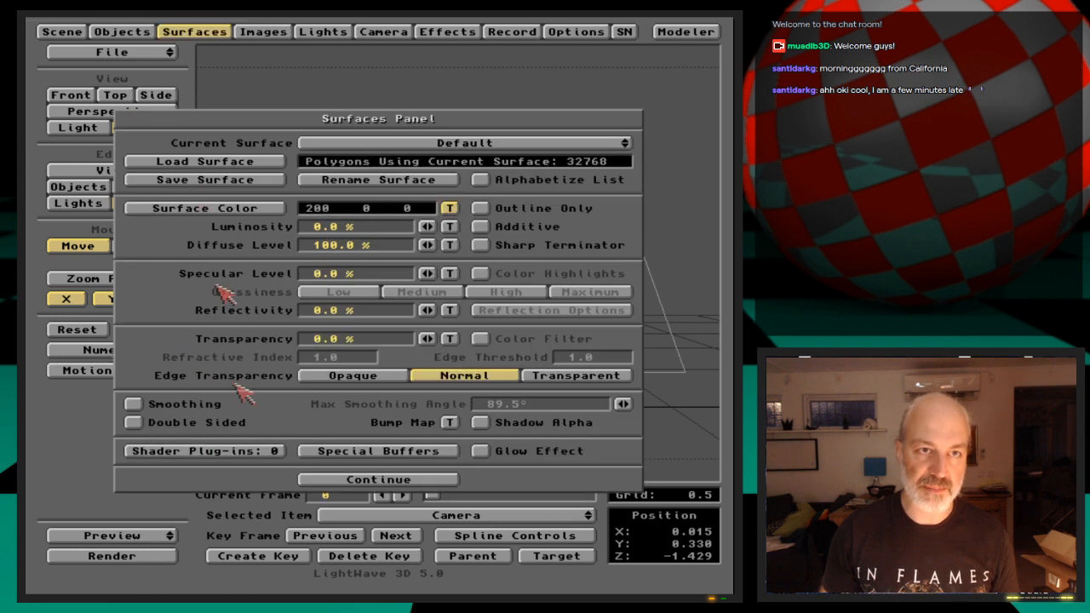
Give DisplacedStairs a planar image displacement map using StairsDispl.iff on the Z axis, with width and height repeat off
left_click(118, 32)
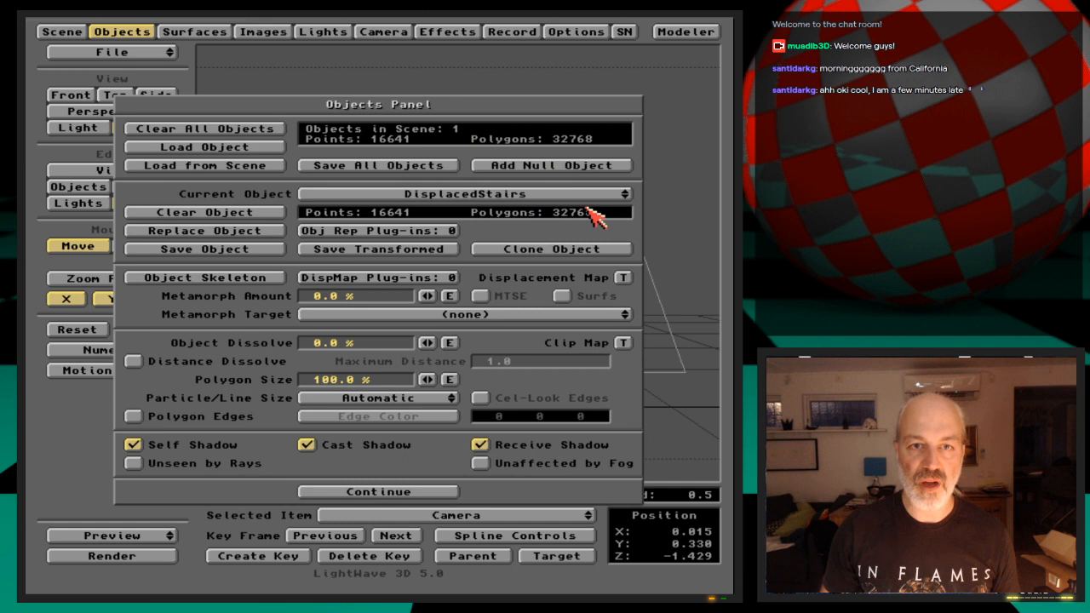
left_click(623, 279)
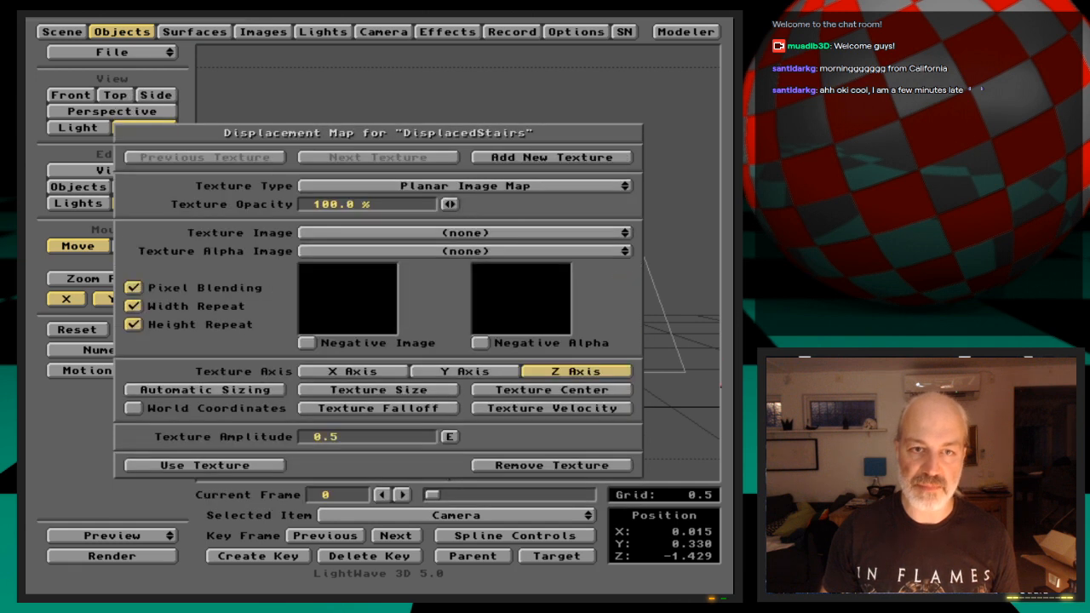
left_click(245, 327)
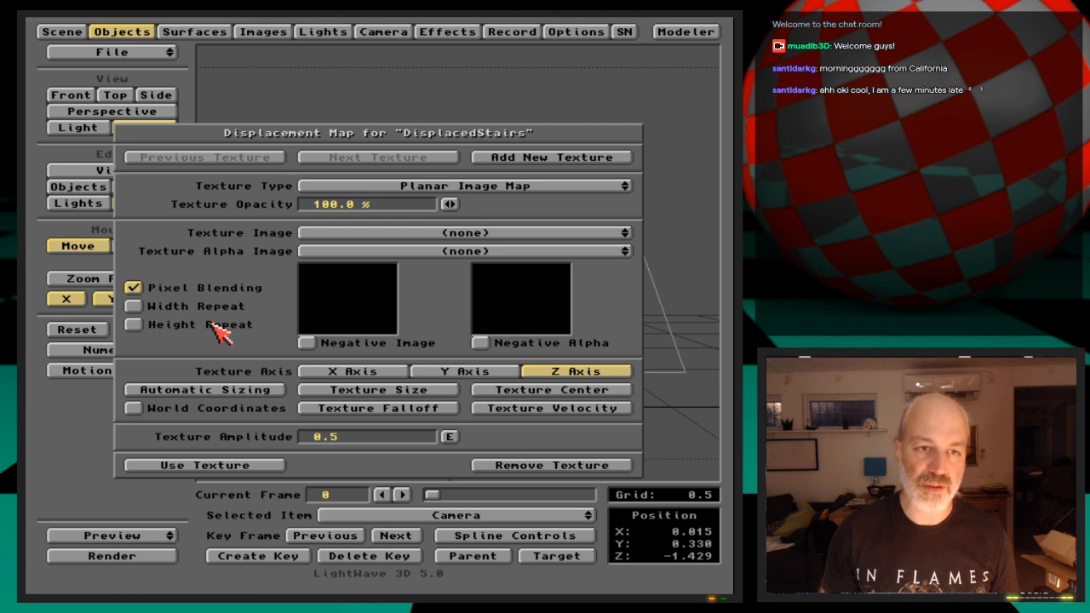
left_click_drag(428, 244, 434, 249)
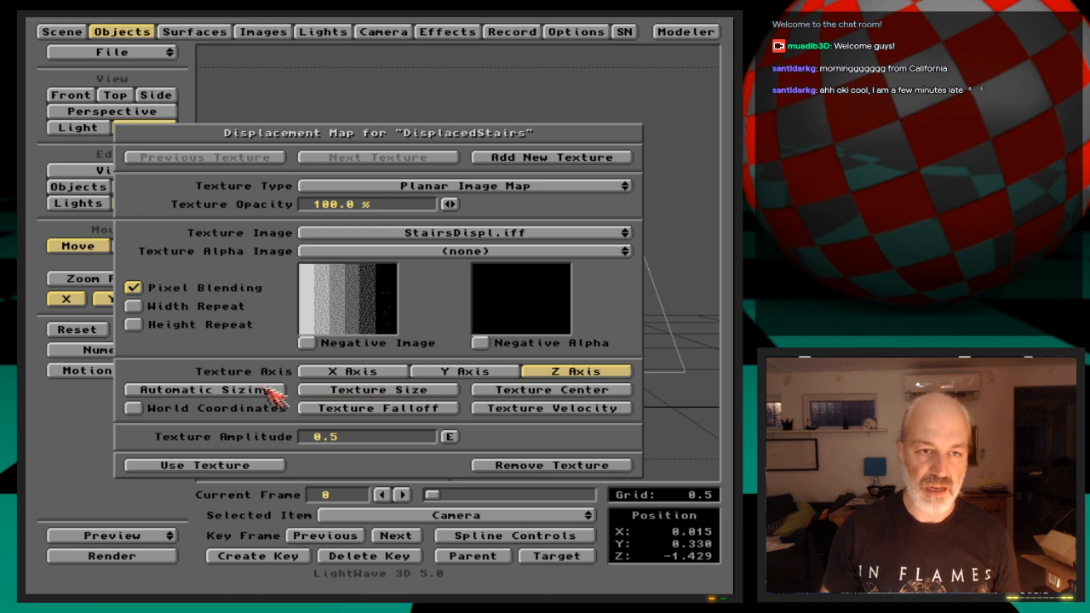
Decline automatic sizing, set the displacement map's texture size to X 1.1 and Y 0.42, and test-render the frame
left_click(270, 391)
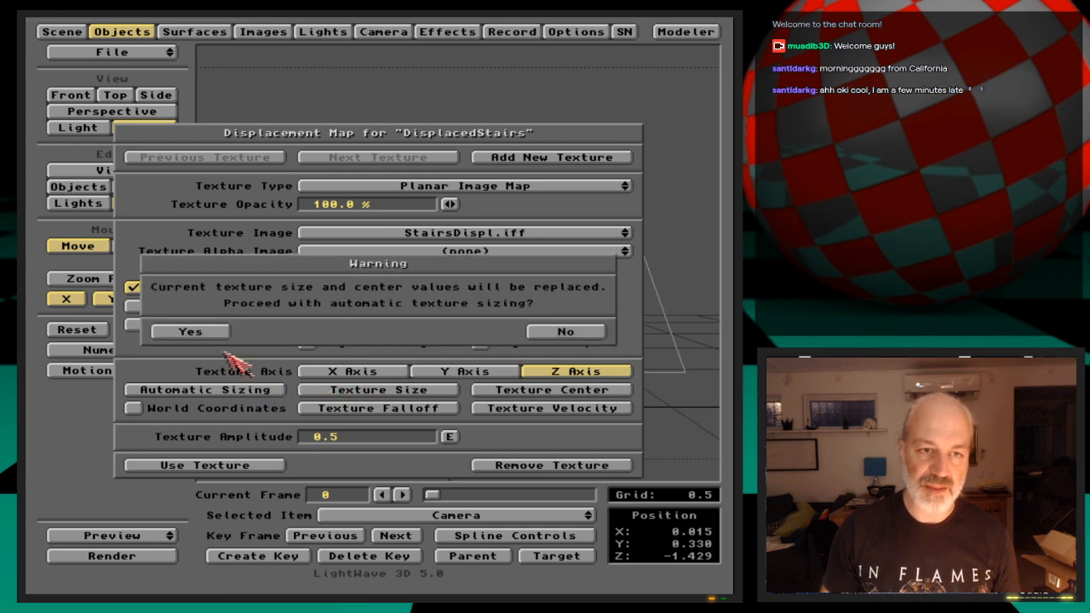
left_click(562, 332)
left_click(418, 392)
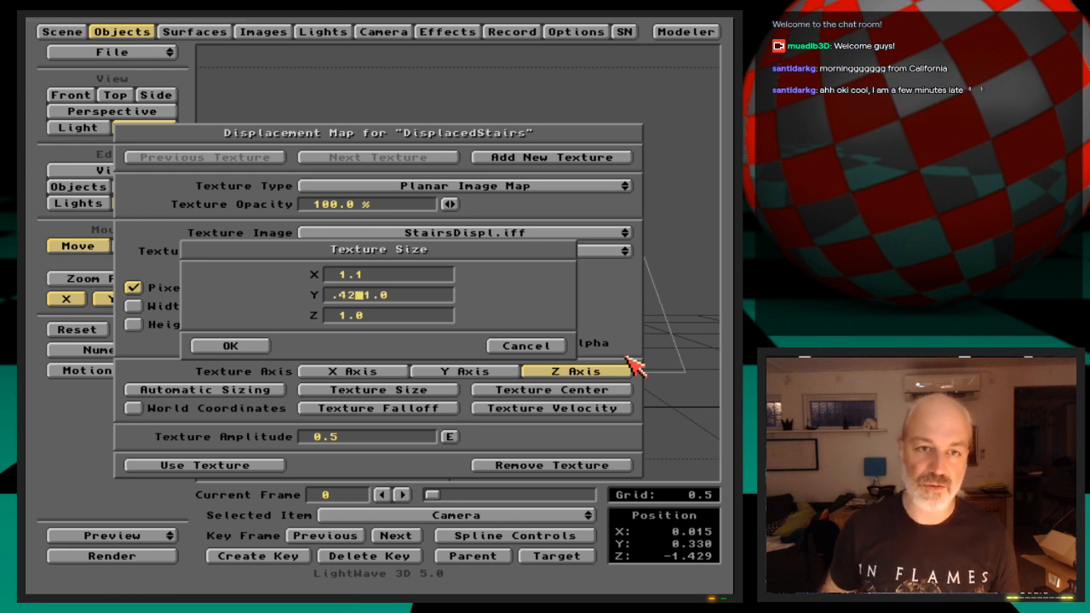
key("Return")
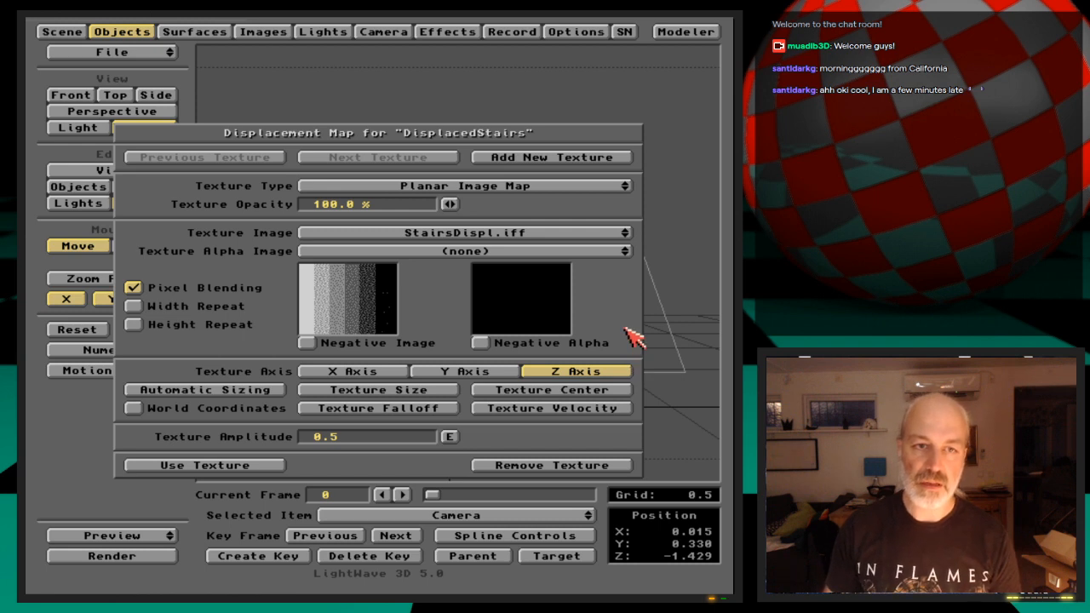
key("F9")
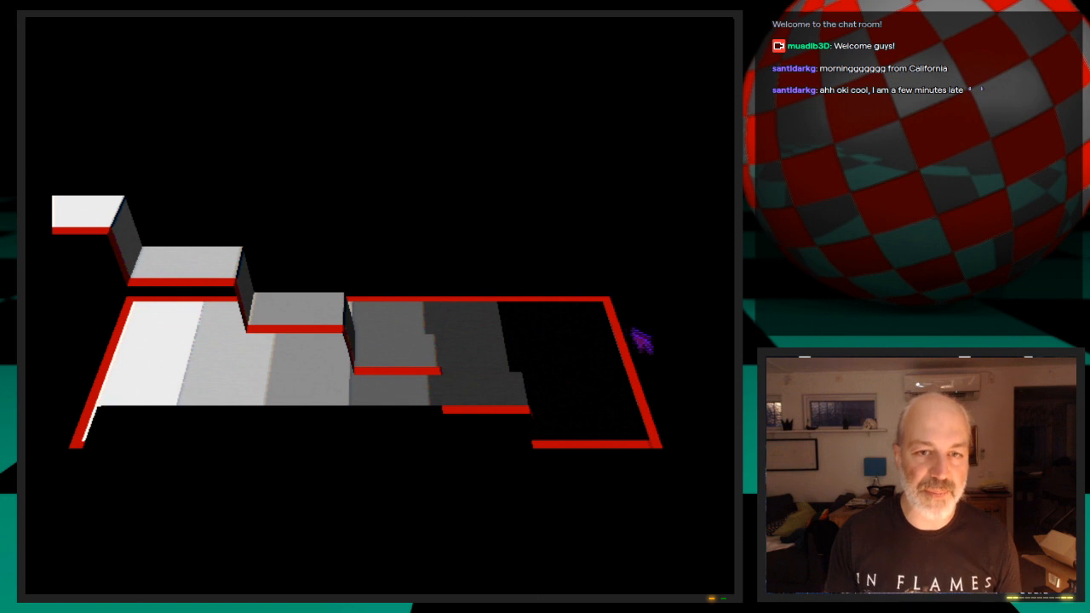
left_click(455, 469)
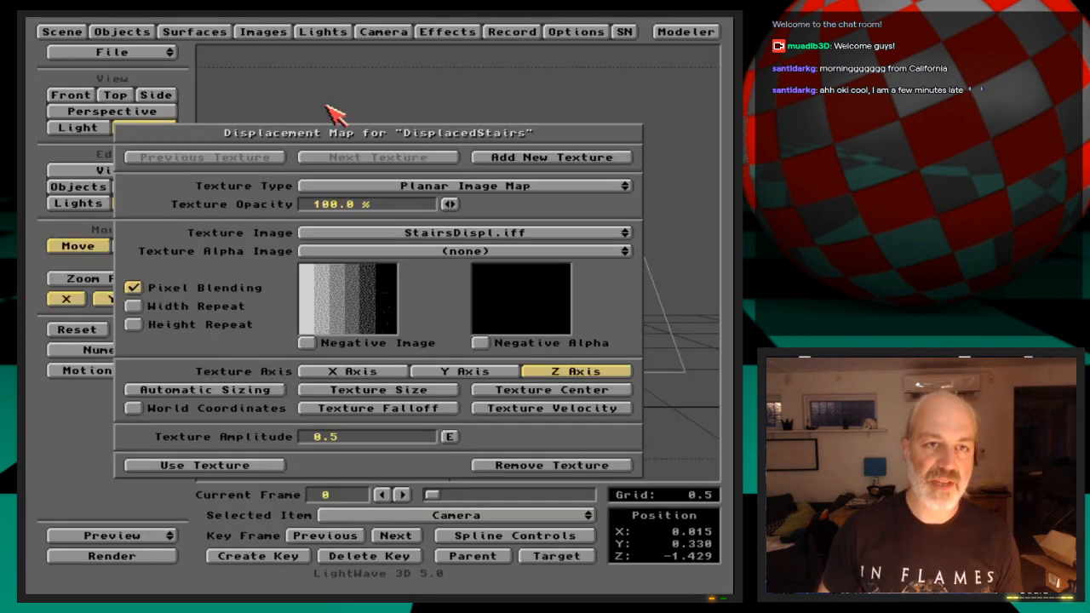
Compare the texture size of the Default surface's color texture with that of the DisplacedStairs displacement map
left_click(253, 466)
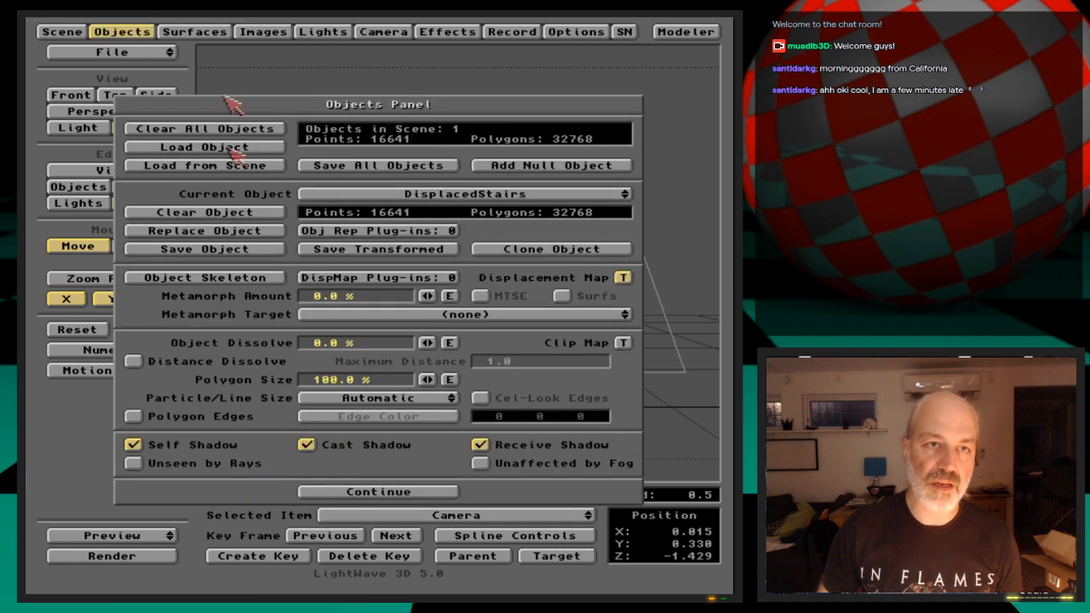
left_click(209, 32)
left_click(451, 208)
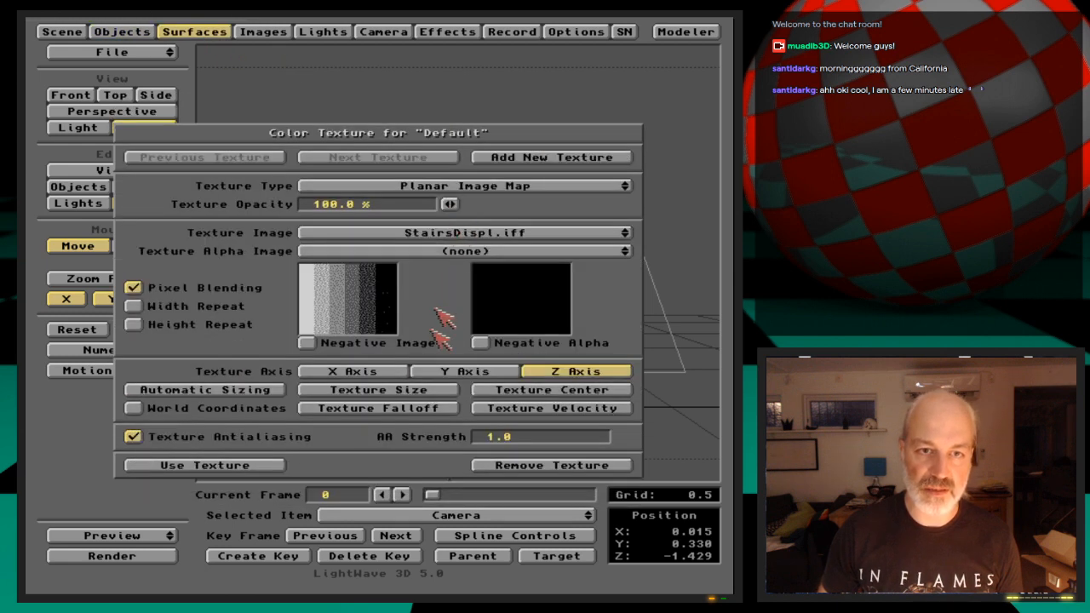
left_click(416, 387)
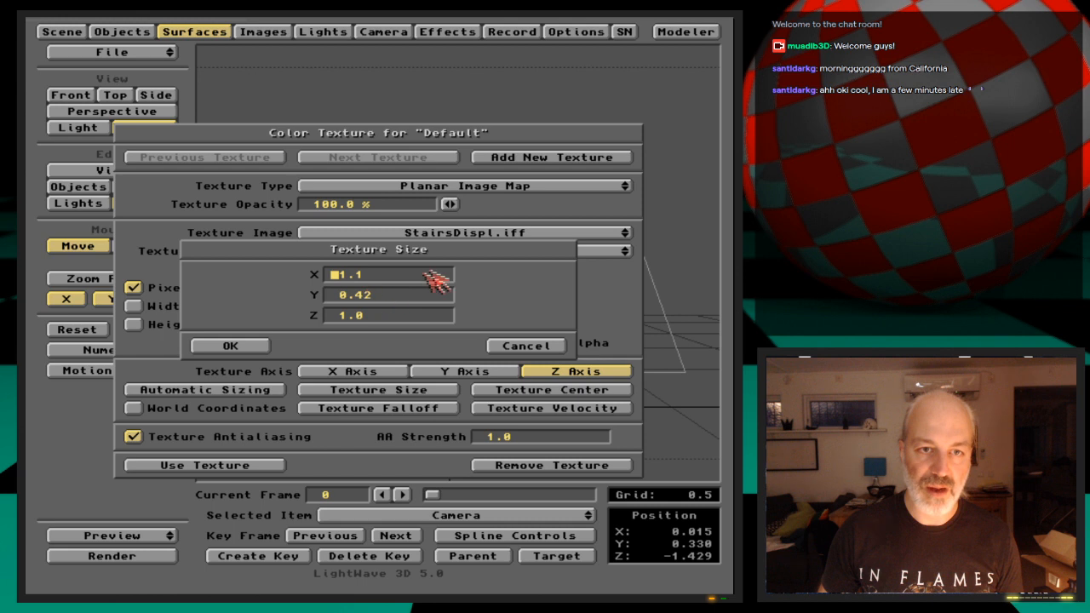
left_click(260, 347)
left_click(121, 32)
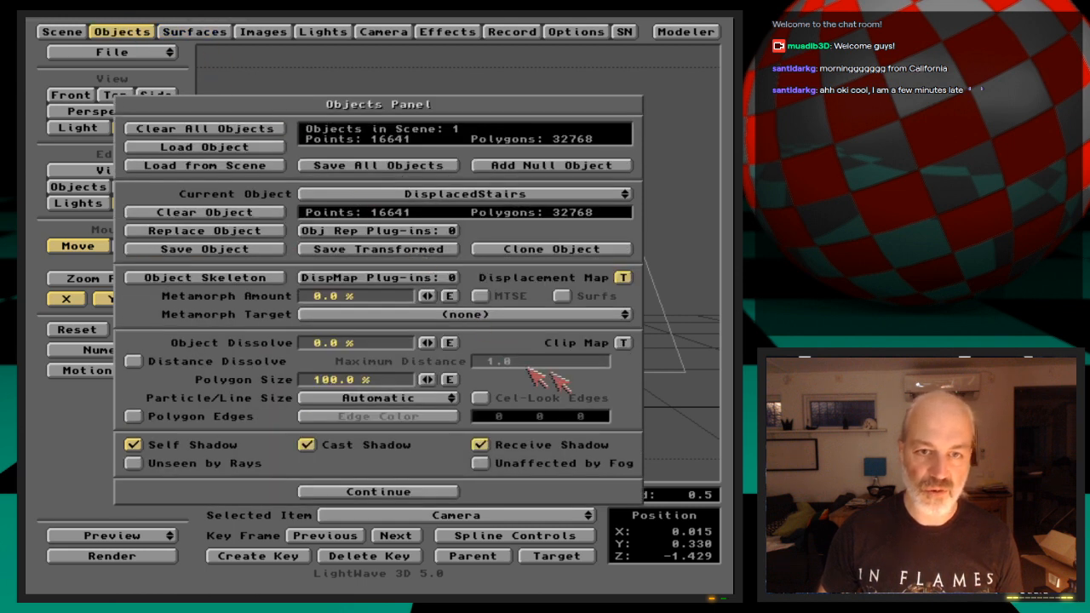
left_click(622, 278)
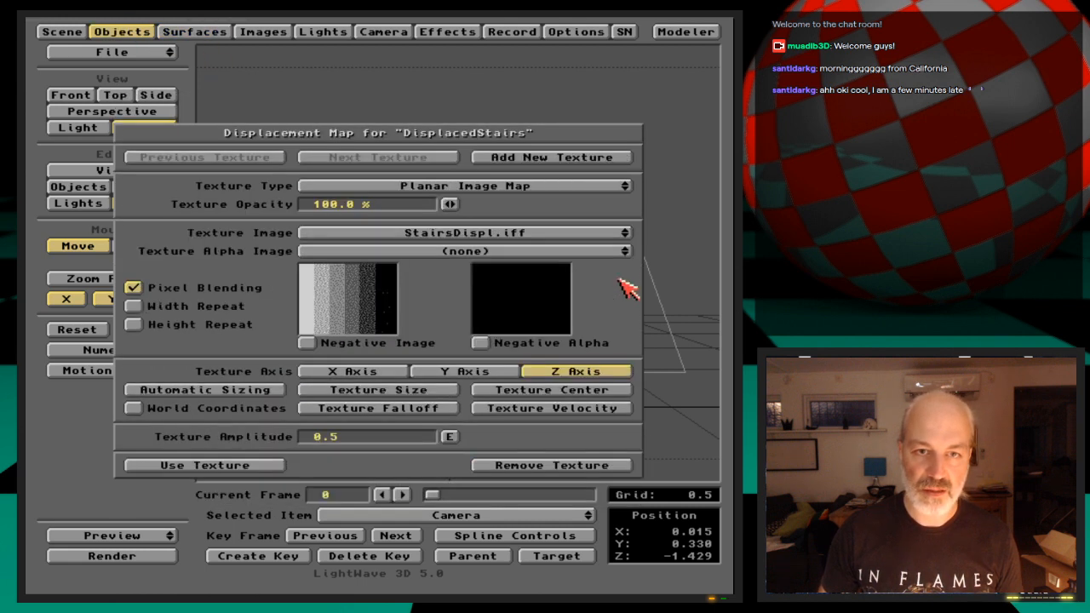
left_click(423, 390)
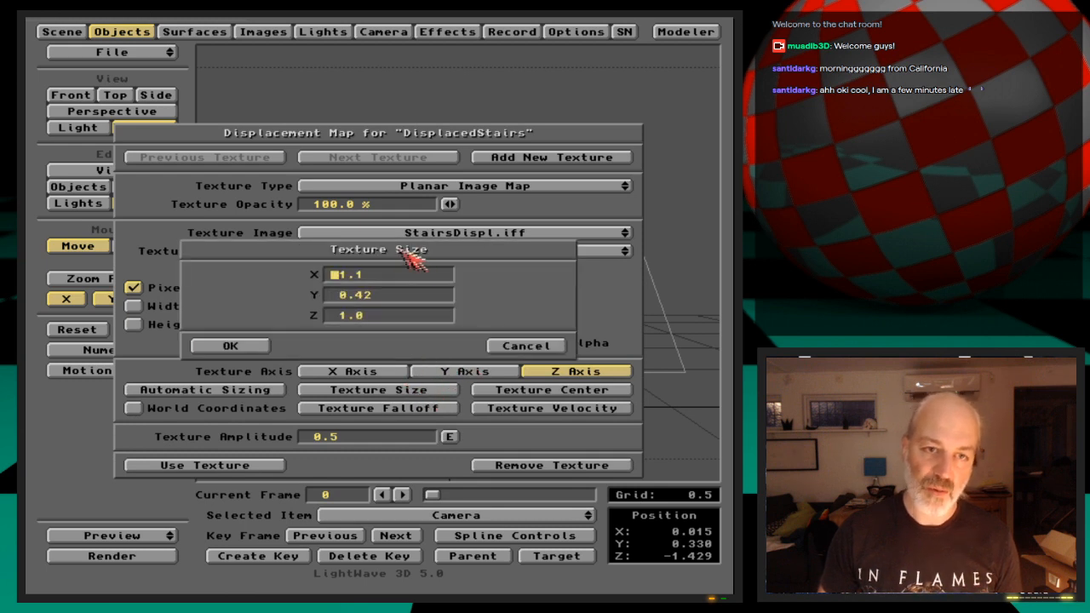
left_click(248, 348)
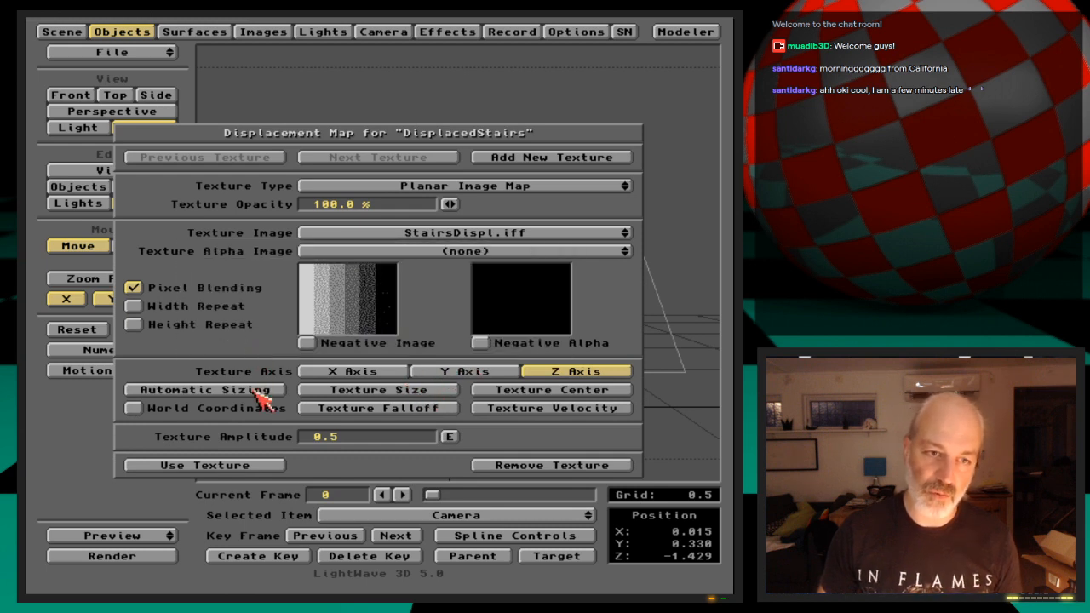
Apply automatic sizing to the DisplacedStairs displacement map, then set its X size to 1.1 and adjust its Y size
left_click(256, 391)
left_click(217, 334)
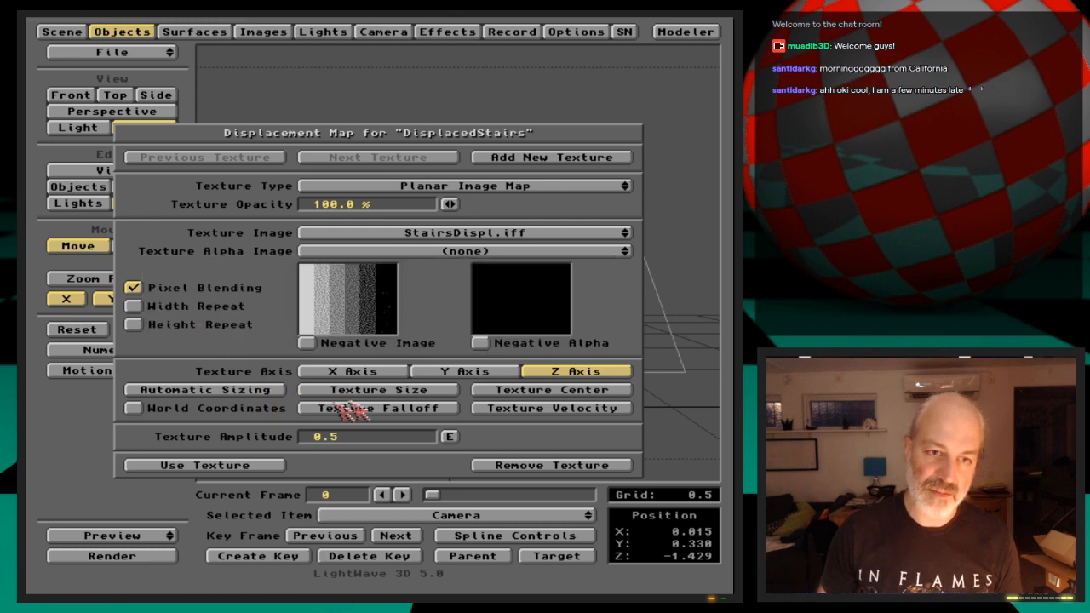
left_click(428, 391)
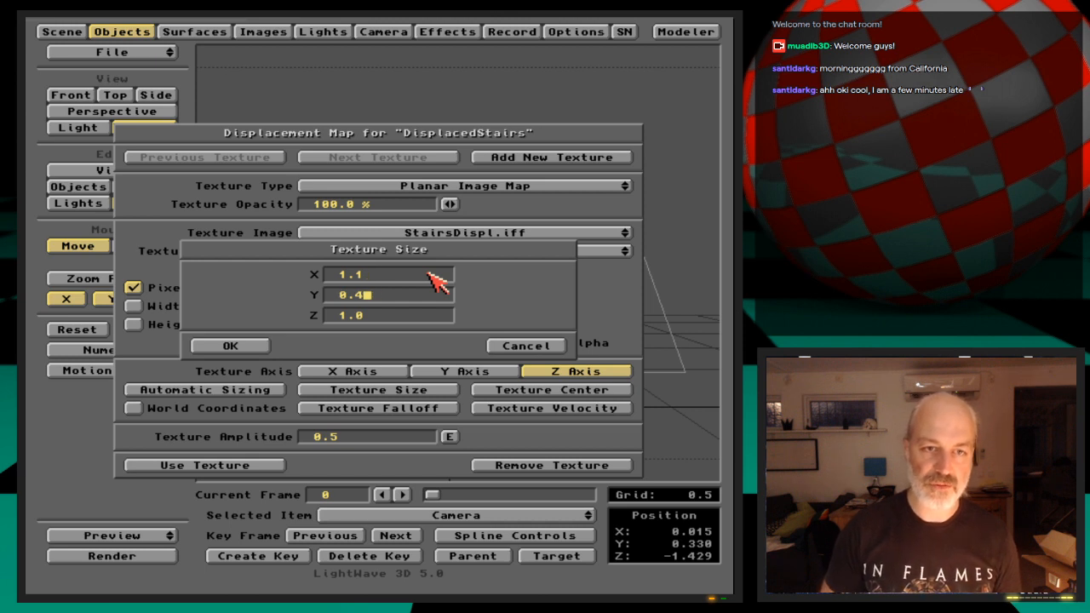
key("Return")
key("Return")
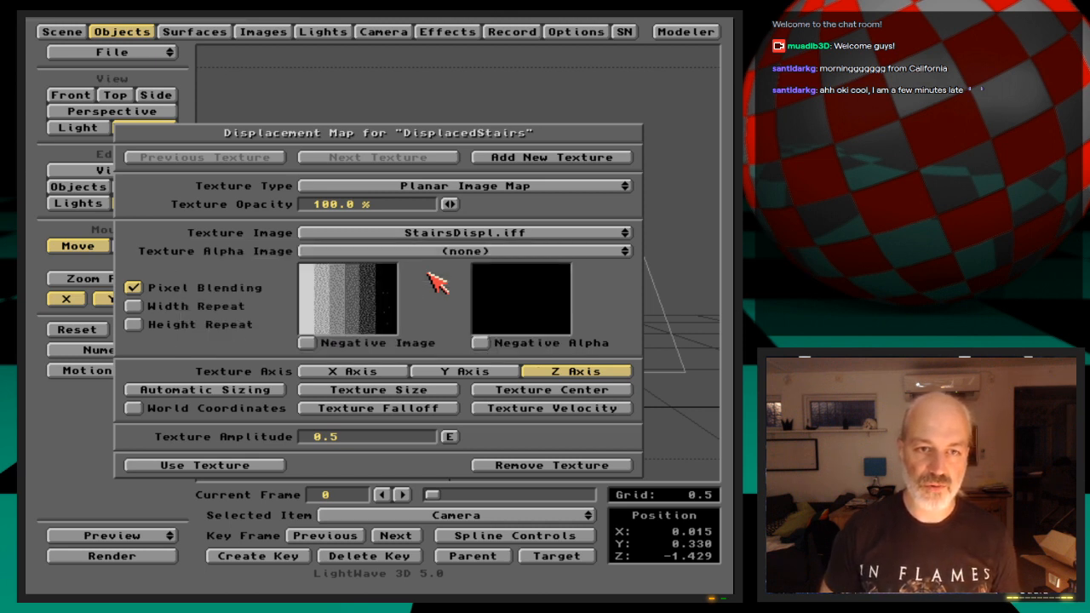
Check the displacement map's texture center values and test-render the displaced stairs
left_click(598, 390)
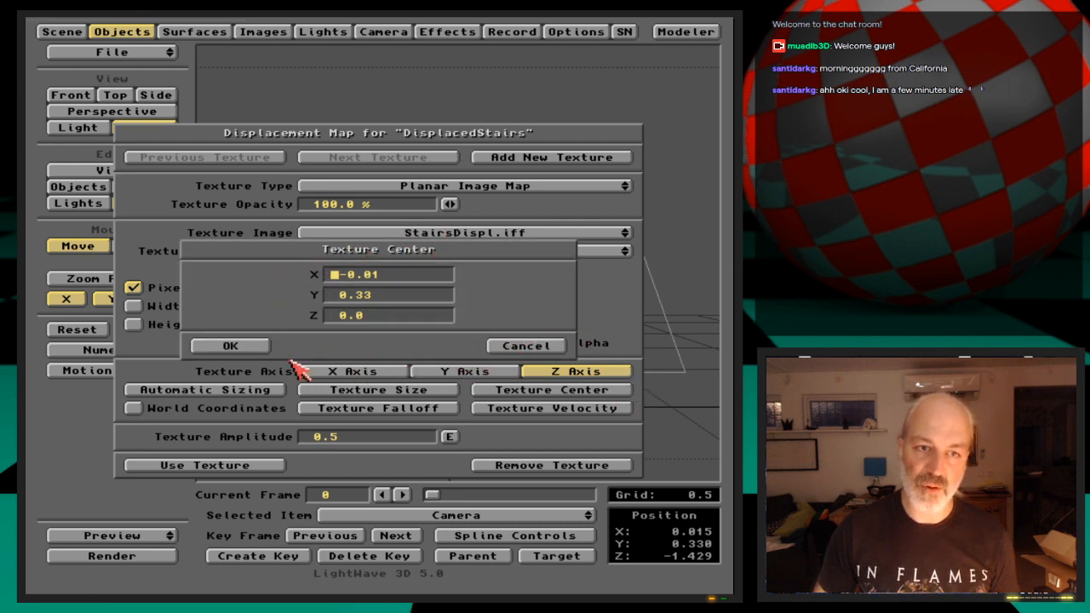
left_click(249, 349)
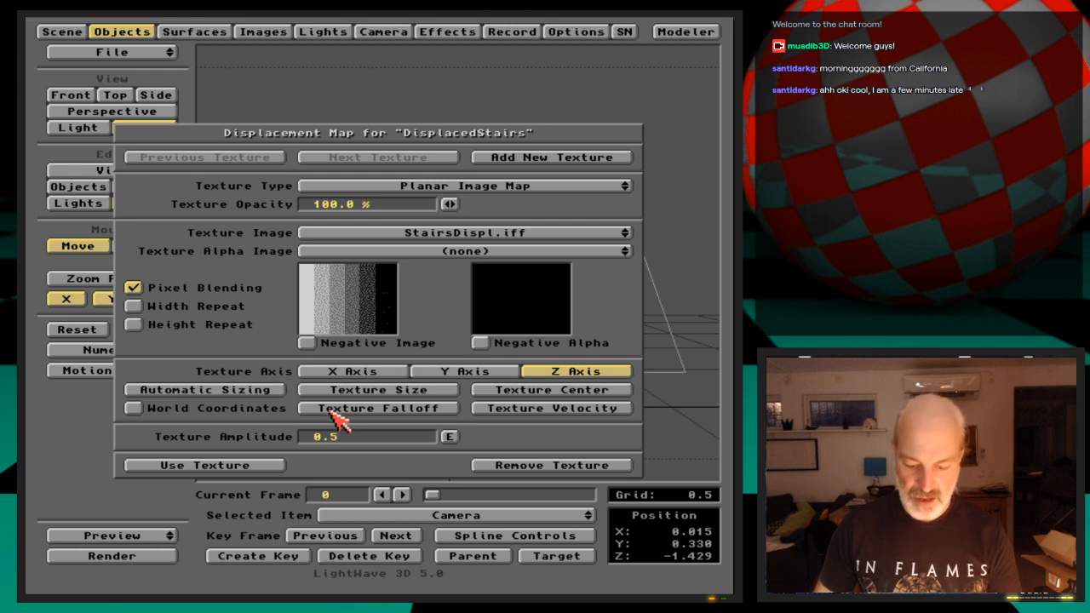
key("F9")
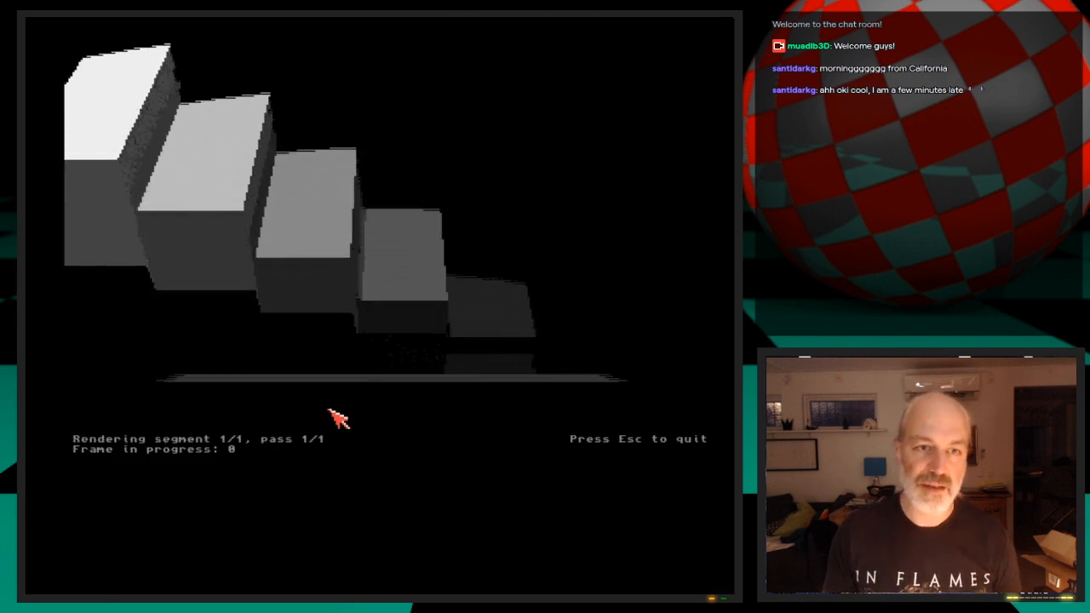
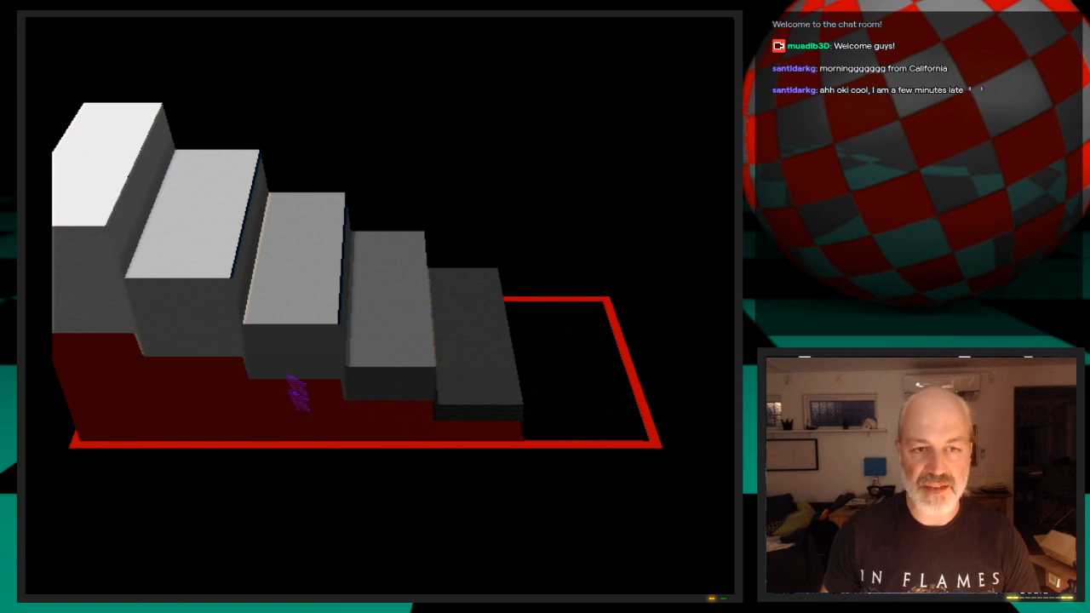
Close the render, review the color texture settings of the Default surface, and test-render the frame
left_click(347, 411)
key("Escape")
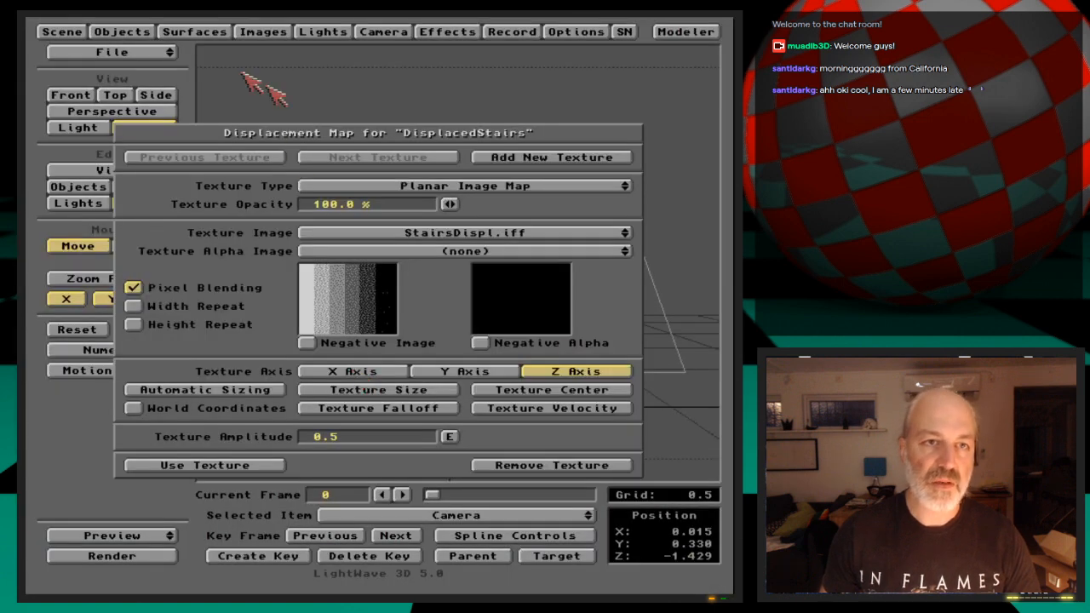
left_click(204, 27)
left_click(450, 209)
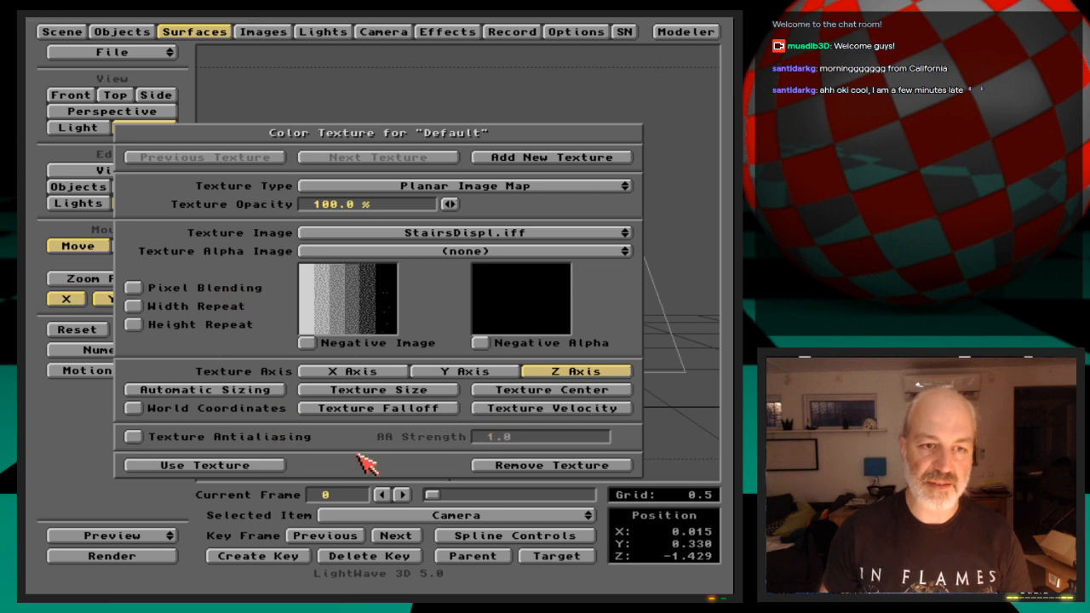
key("F9")
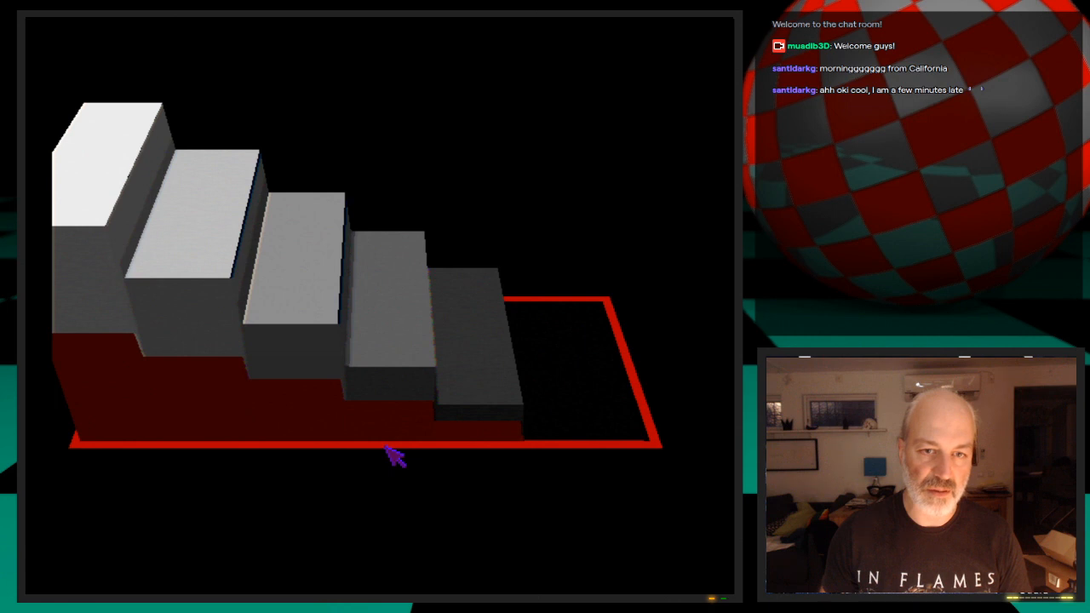
Turn off Pixel Blending for the DisplacedStairs displacement map and test-render the frame
left_click(300, 417)
left_click(120, 30)
left_click(623, 278)
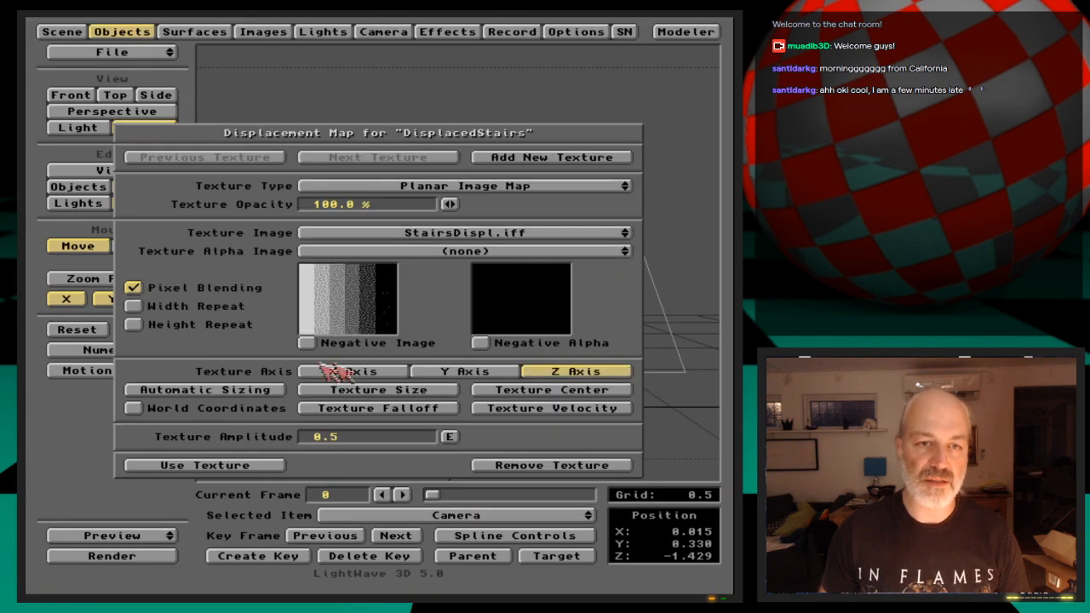
left_click(208, 290)
key("F9")
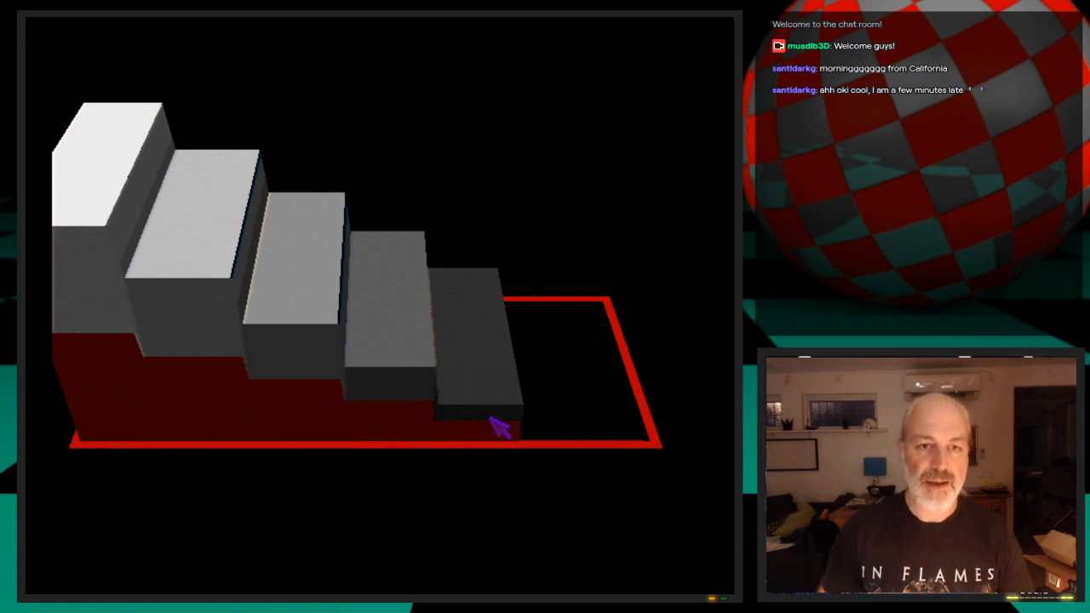
left_click(488, 430)
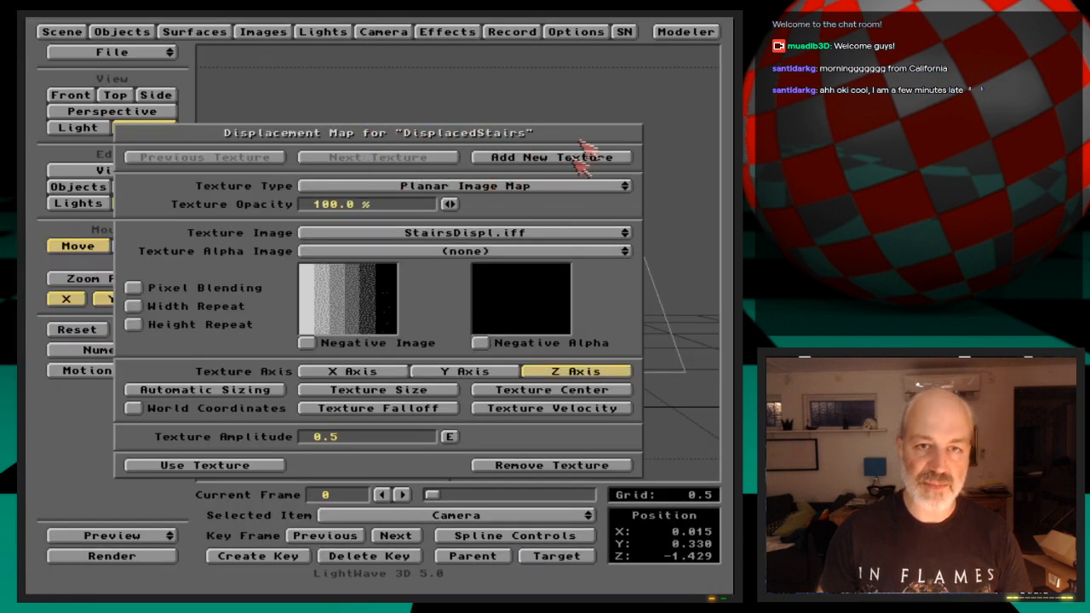
Set the displacement map's Y texture size to 0.419 and test-render the stairs
left_click(430, 388)
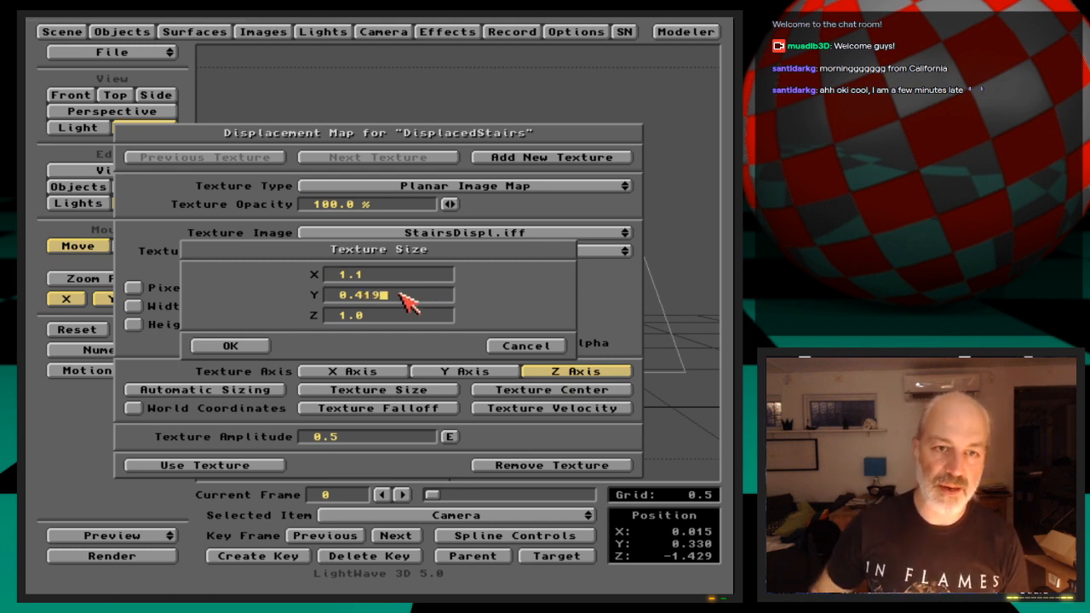
key("Return")
key("F9")
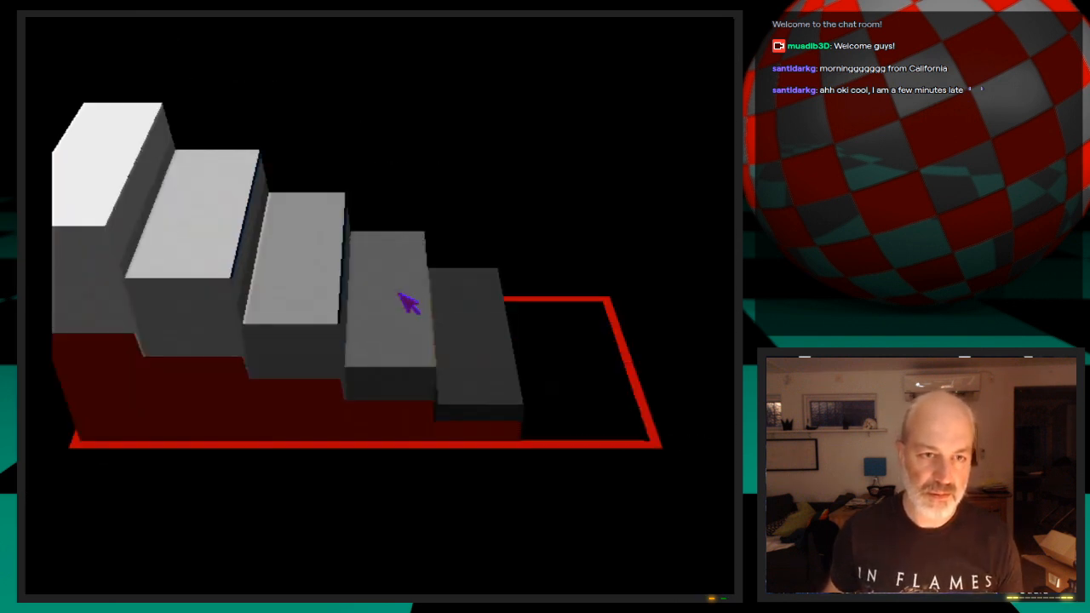
key("Escape")
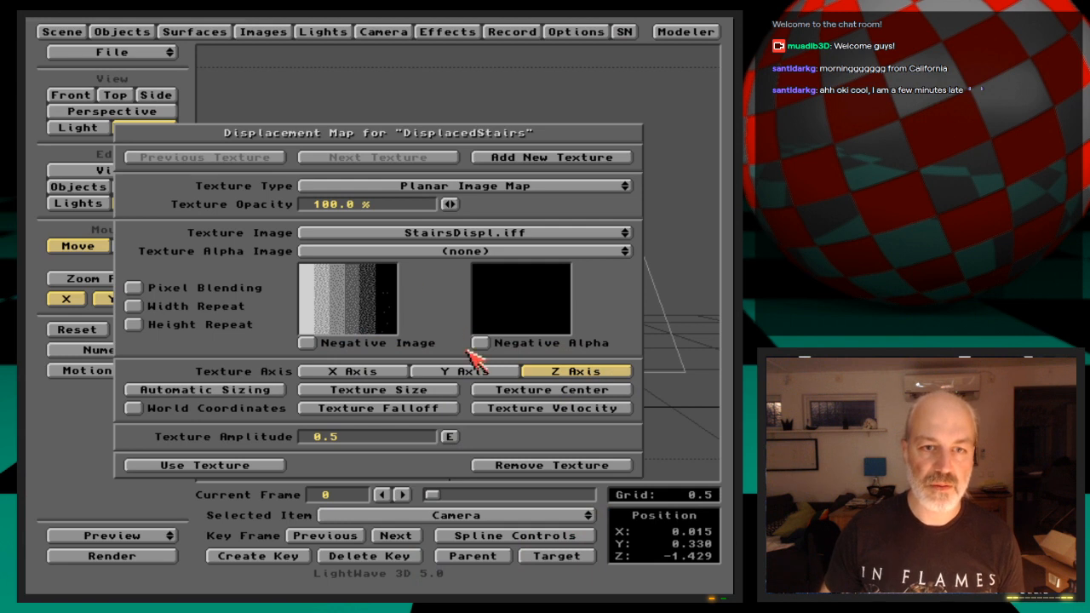
Set the displacement map's Y texture size to 0.43 and test-render the stairs again
left_click(448, 392)
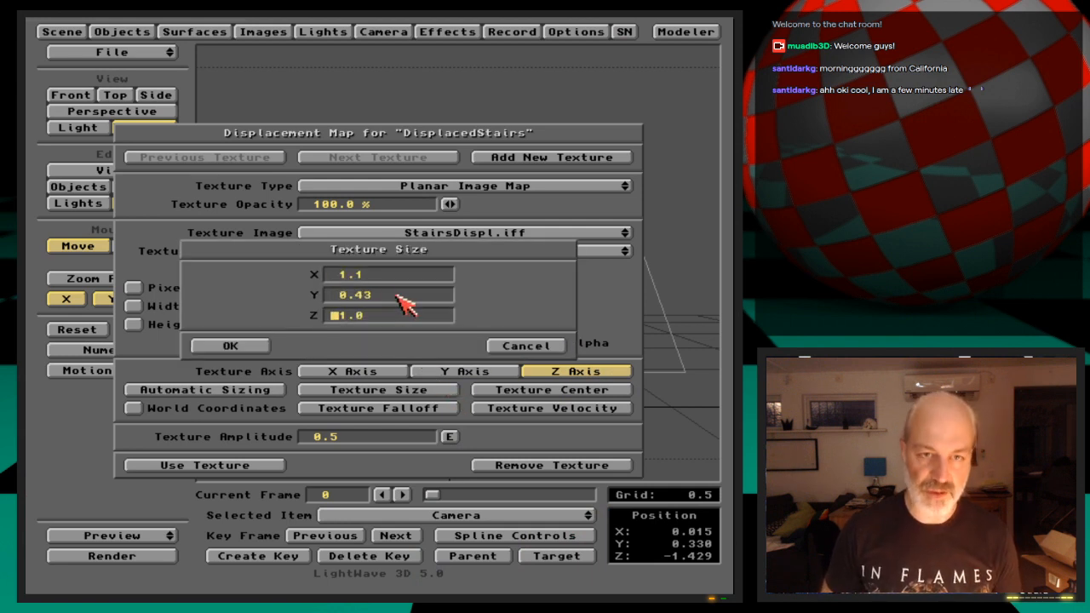
key("Return")
key("F9")
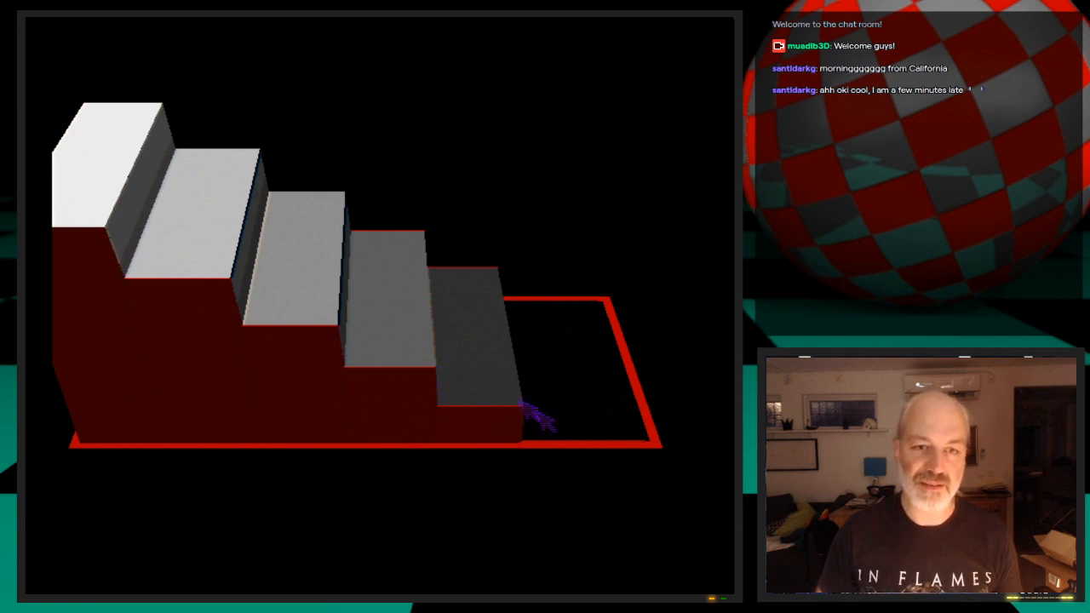
left_click(613, 441)
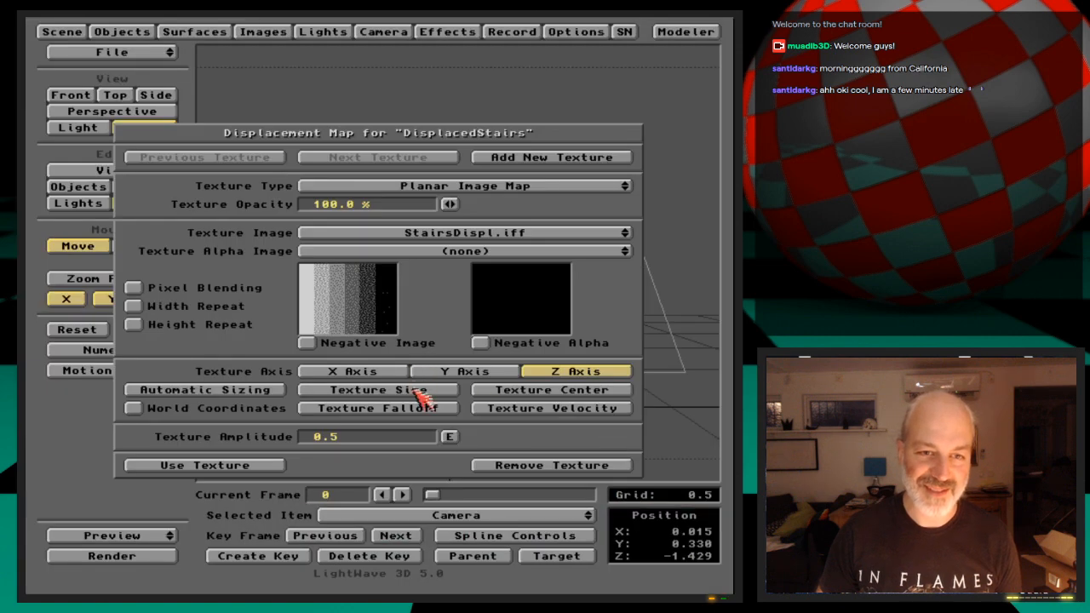
Lower the Y texture size of the DisplacedStairs displacement map and test-render the result
left_click(419, 392)
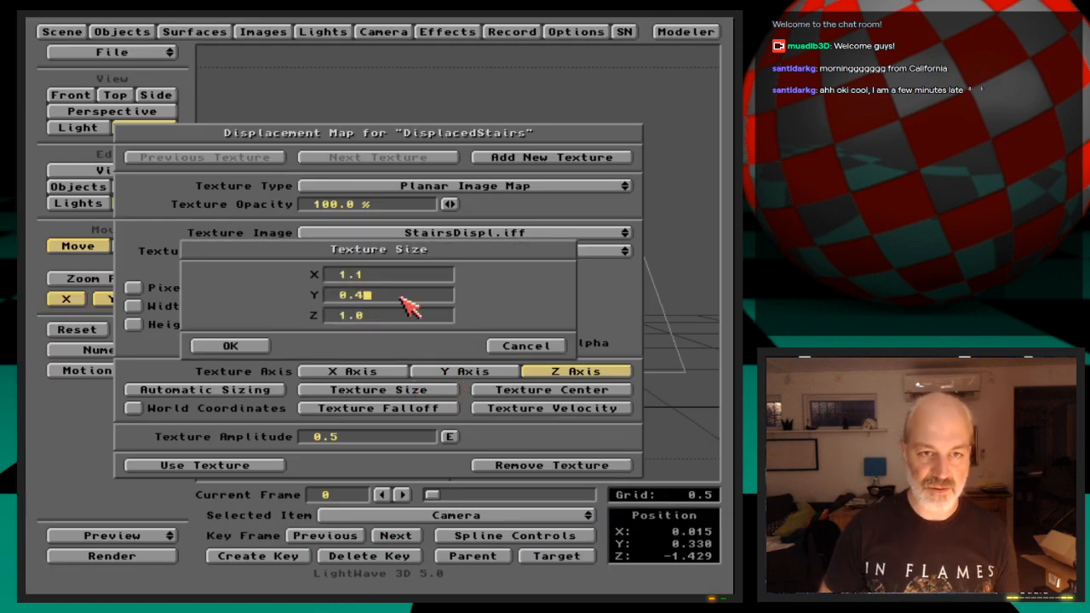
key("Return")
key("Return")
key("Return")
key("F9")
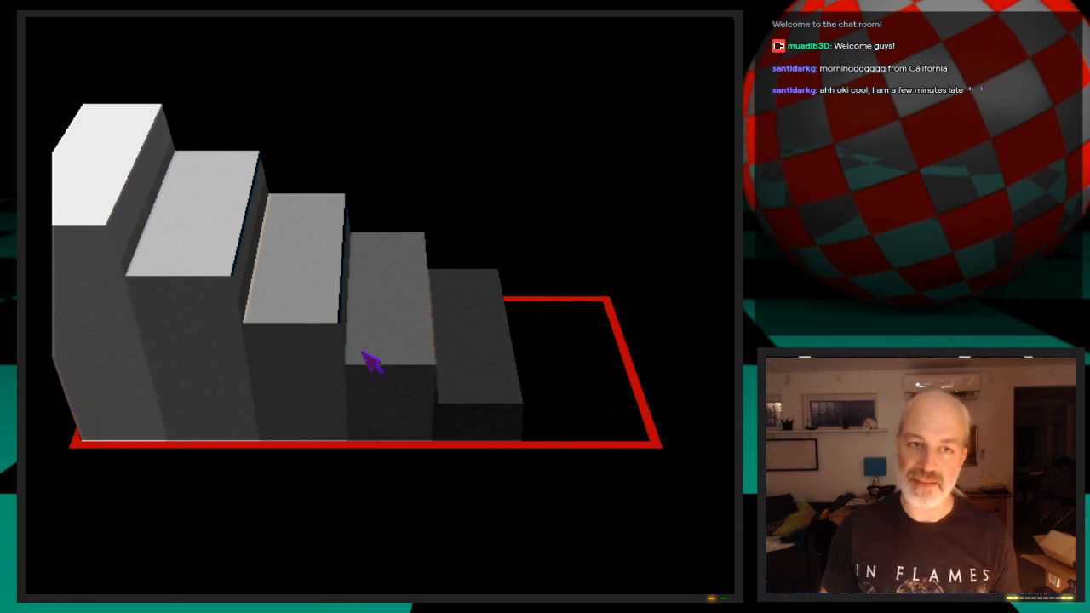
key("Escape")
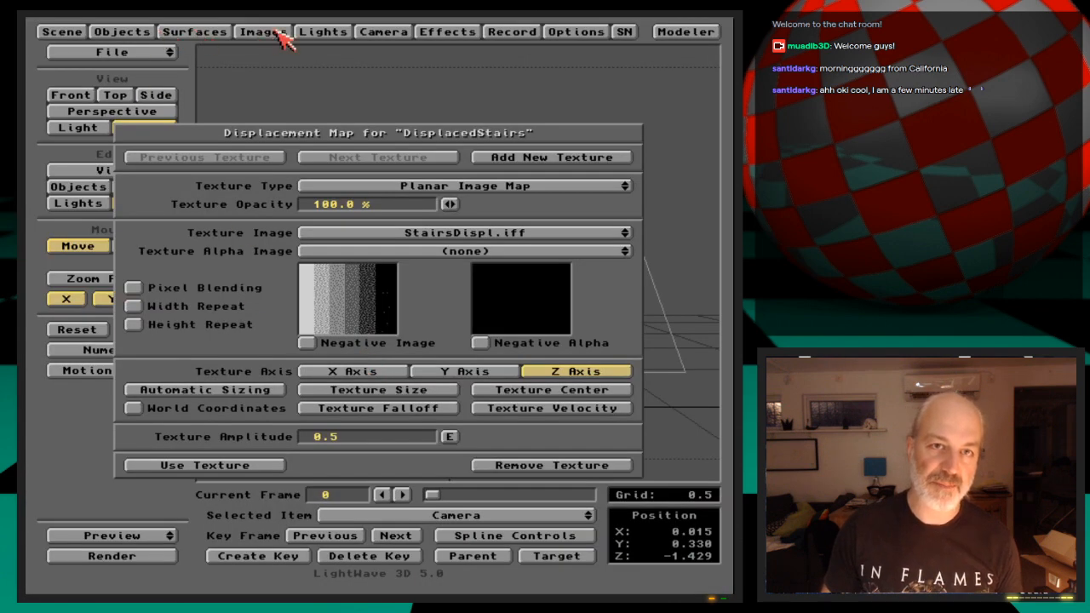
Save all objects and save the scene as DisplacedStairs in the Ep.14 Scenes drawer
left_click(128, 31)
left_click(356, 164)
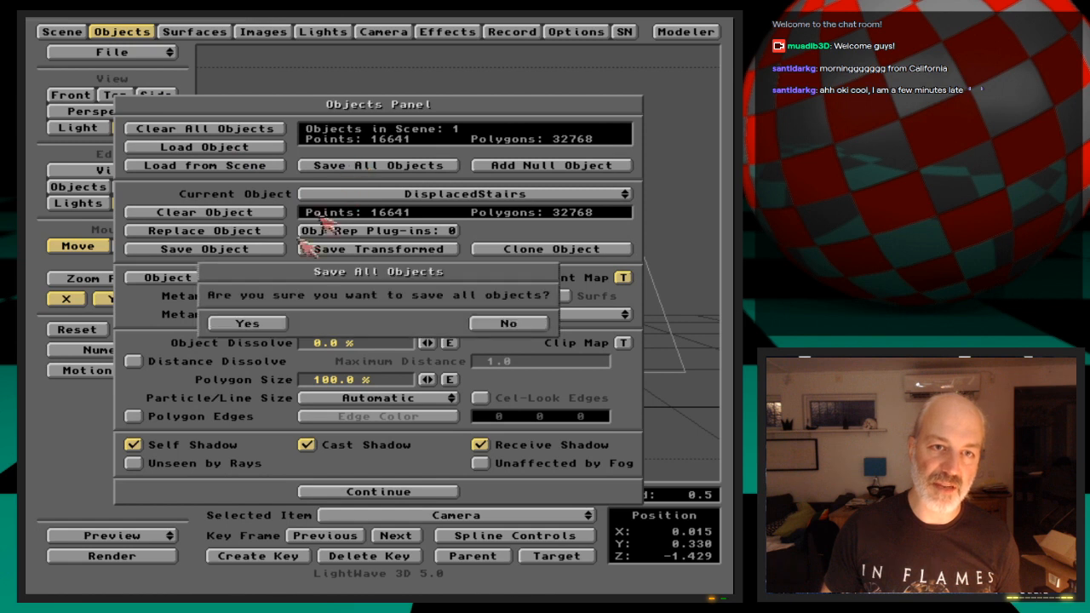
left_click(242, 321)
left_click(153, 31)
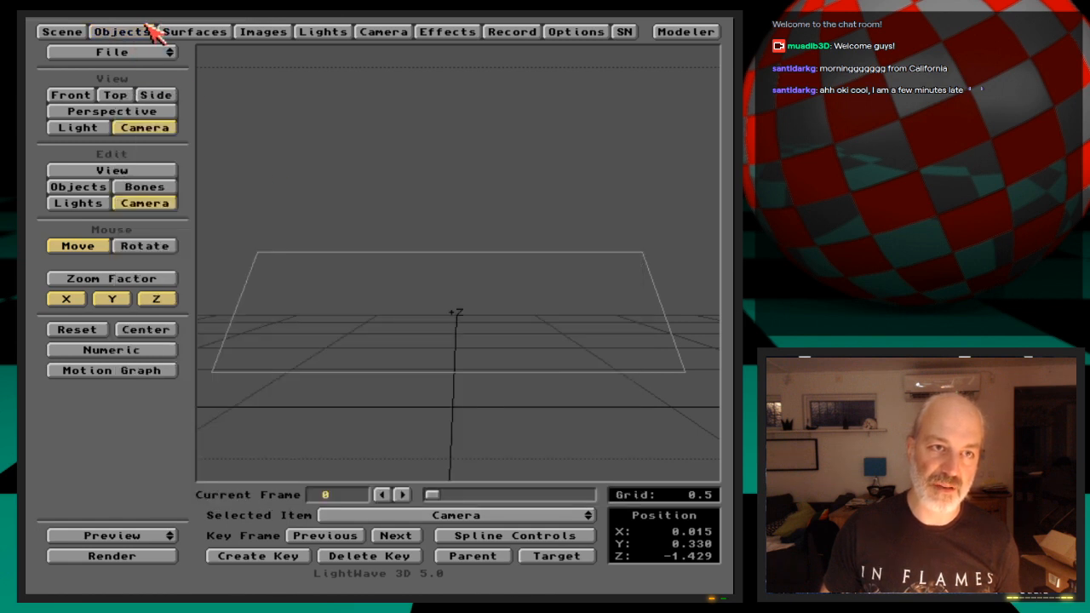
key("s")
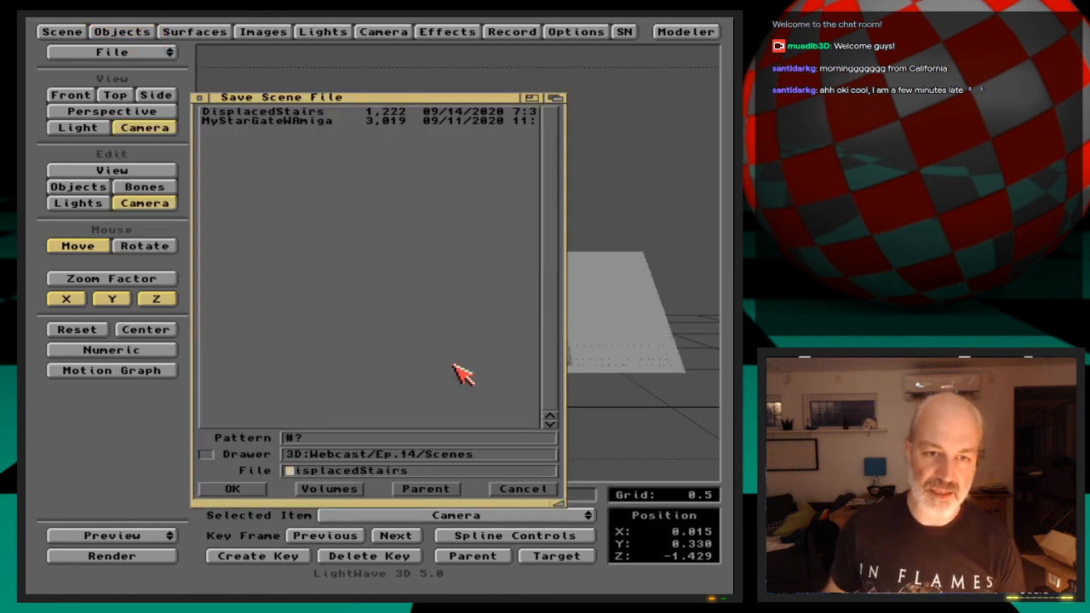
key("Return")
key("Return")
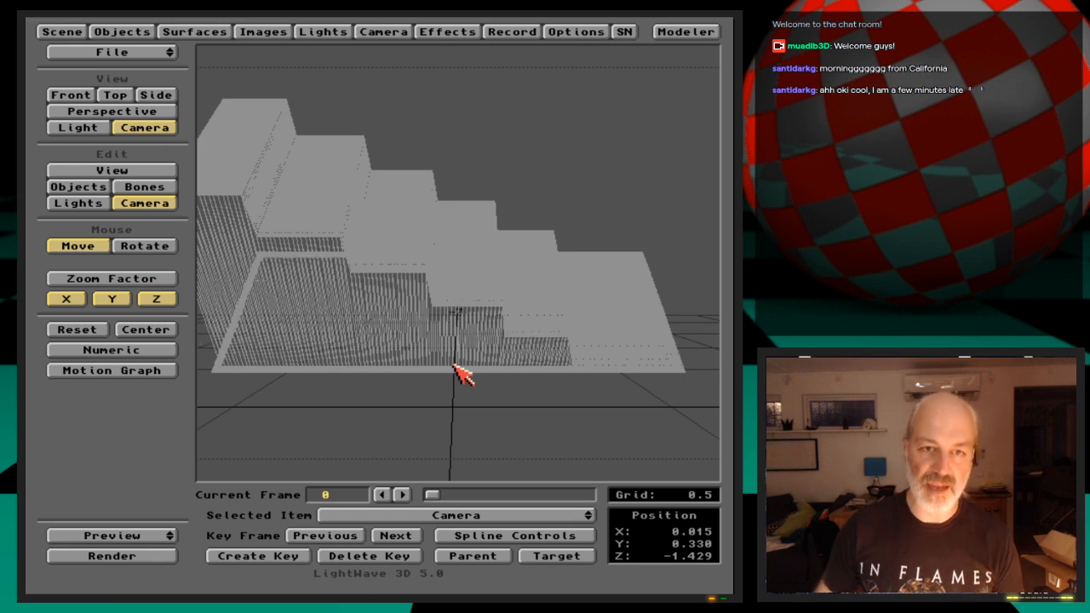
Turn on the gradient backdrop and set its ground color to 120, 180, 240
left_click(447, 31)
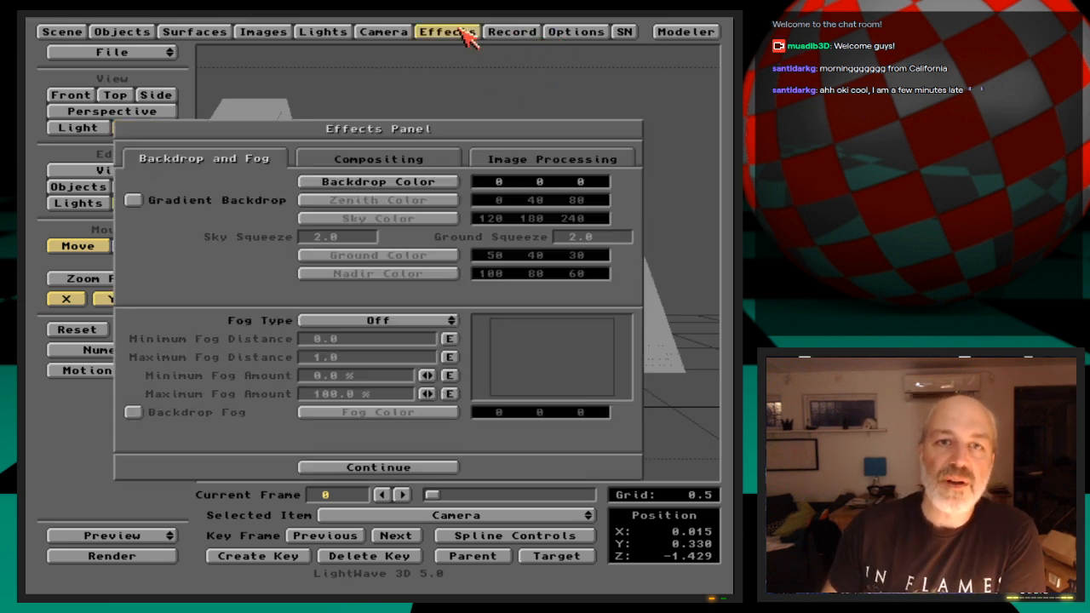
left_click(260, 200)
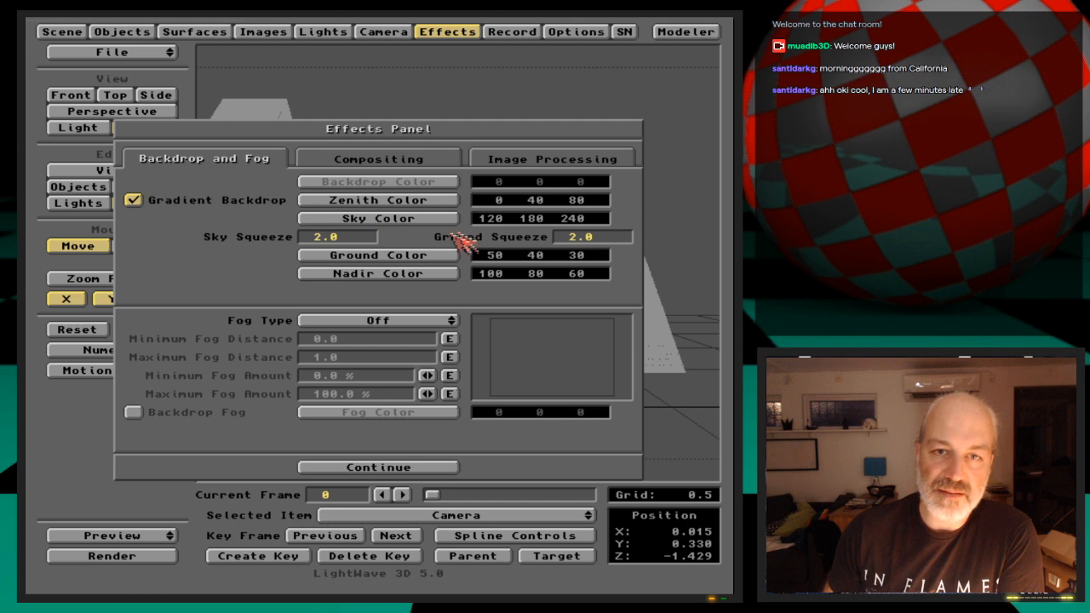
left_click(430, 256)
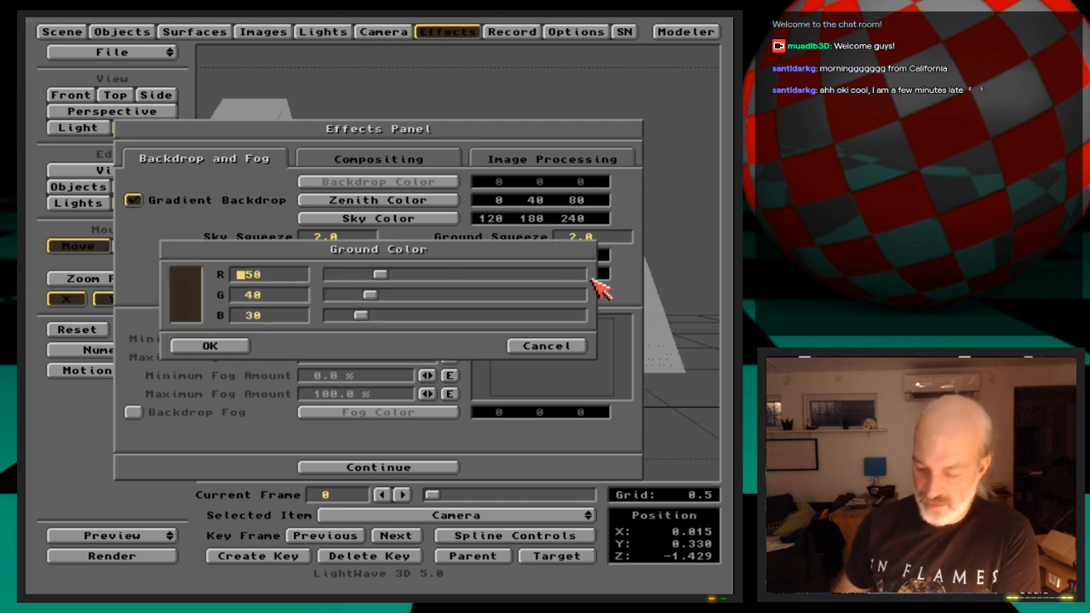
key("Tab")
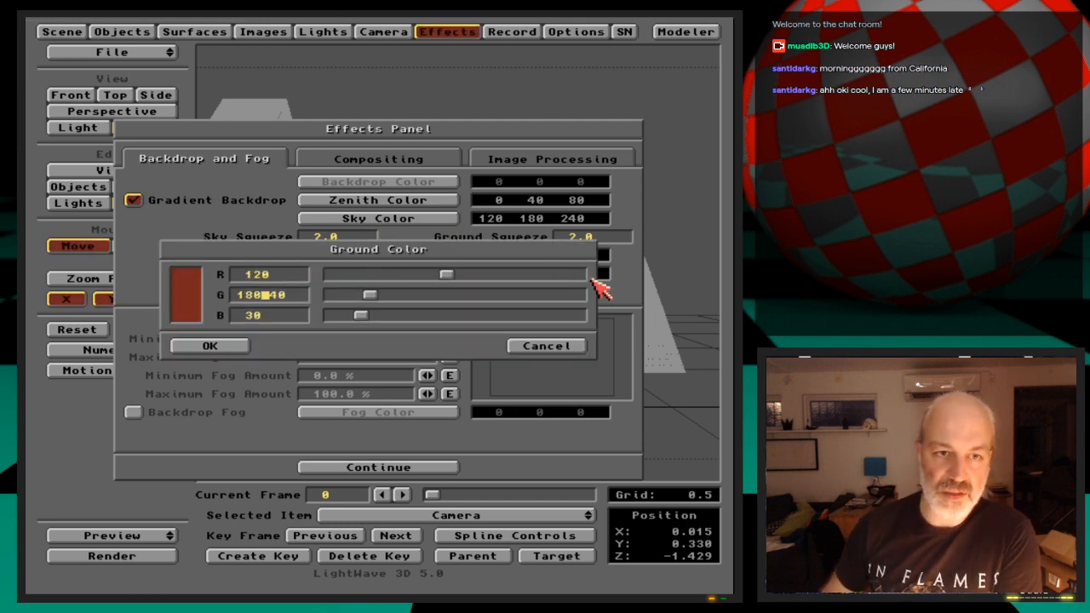
type("180")
key("Delete")
key("Delete")
key("Tab")
type("240")
key("Delete")
key("Delete")
key("Return")
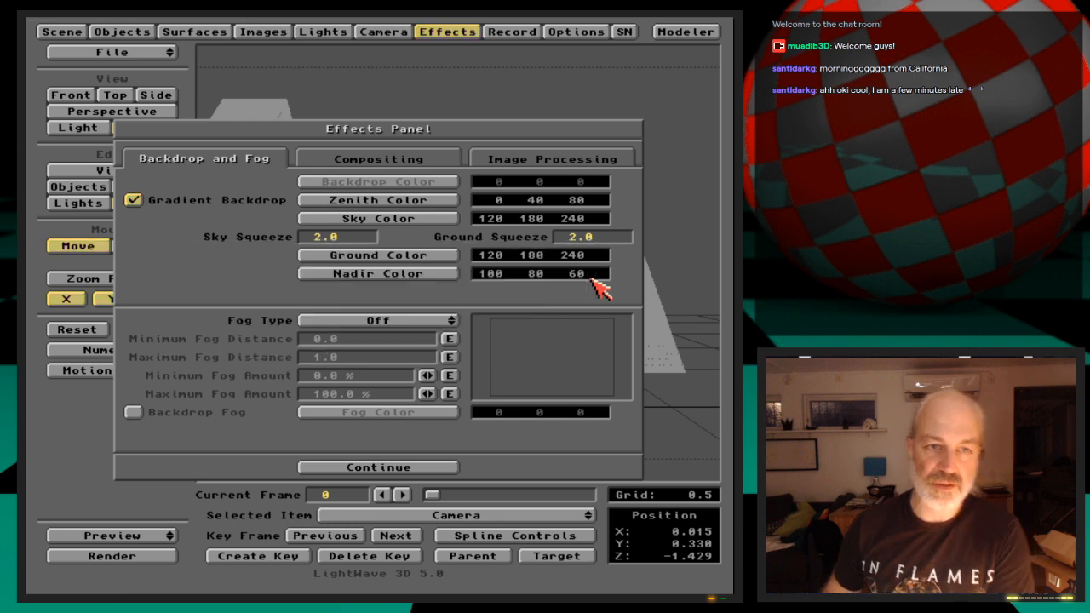
Test-render the displaced stairs against the gradient backdrop and leave the effects settings
key("F9")
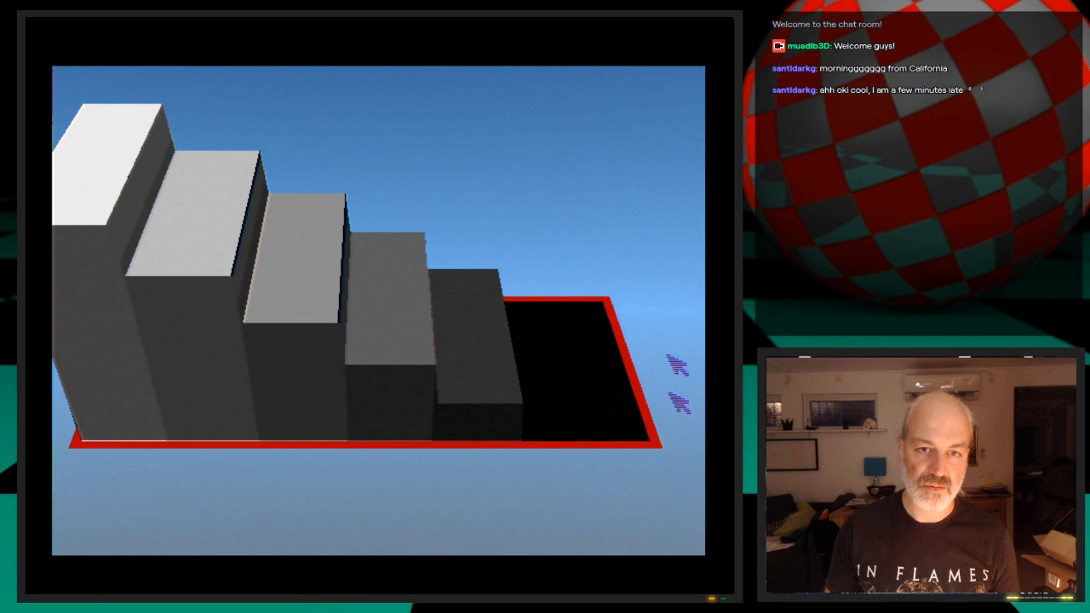
left_click(231, 350)
left_click(443, 33)
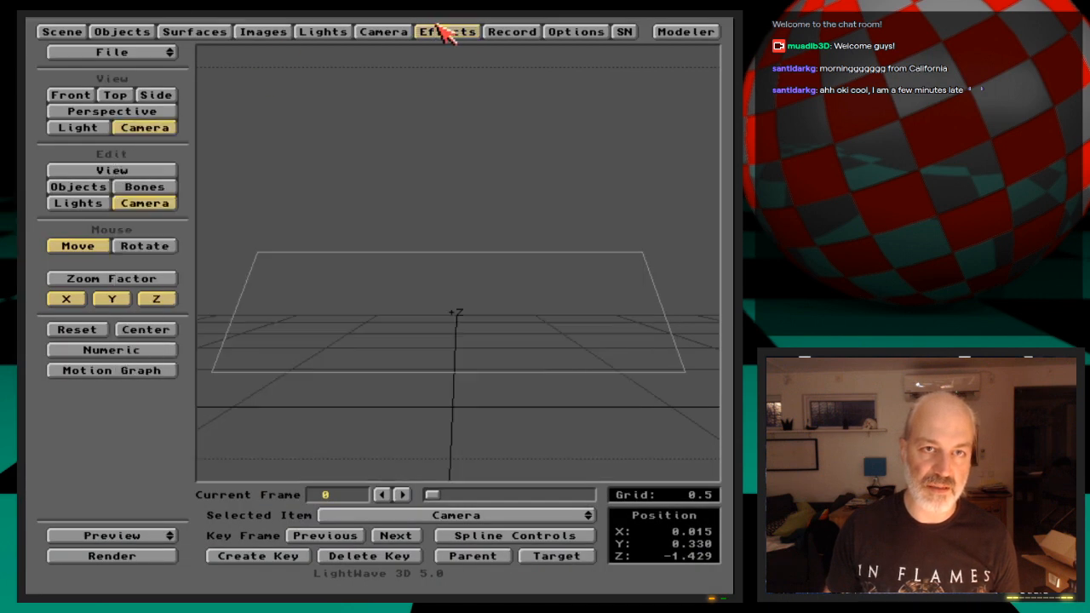
Move the camera to about X -0.045, Y 0.330, Z -1.574 and keyframe it at frame 0
left_click_drag(364, 298, 339, 333)
left_click_drag(365, 297, 376, 299)
key("Return")
key("Return")
Save the scene over DisplacedStairs and save all objects again
key("s")
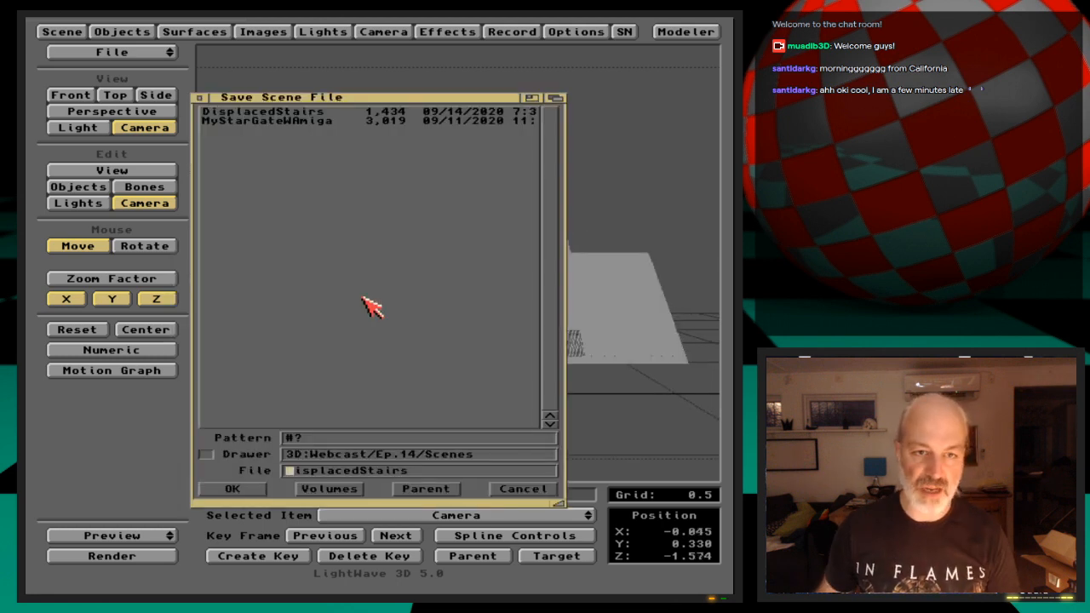
key("Return")
left_click(140, 32)
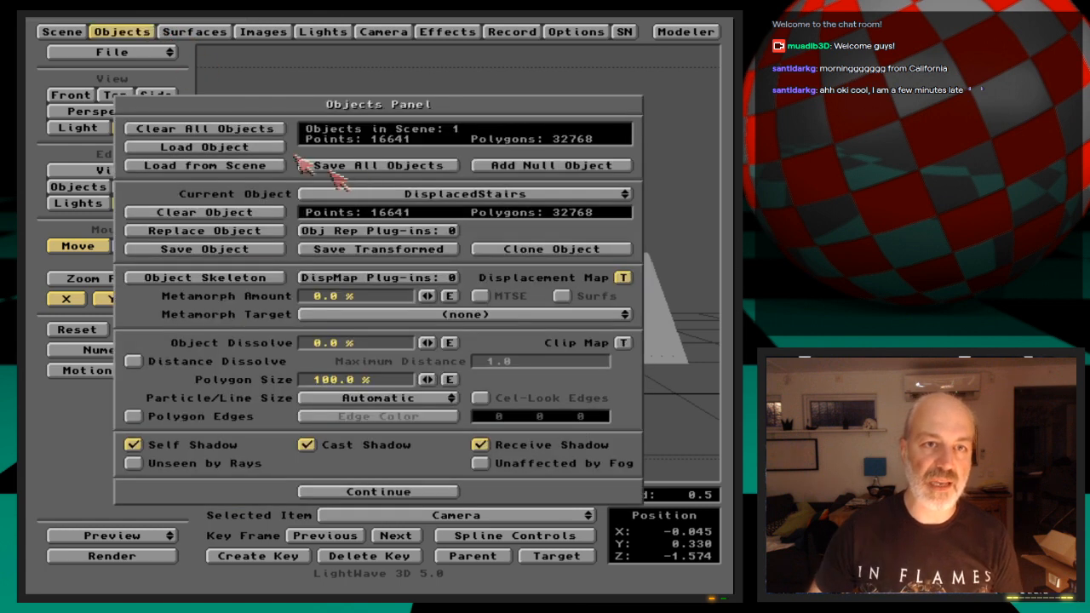
left_click(377, 166)
left_click(243, 321)
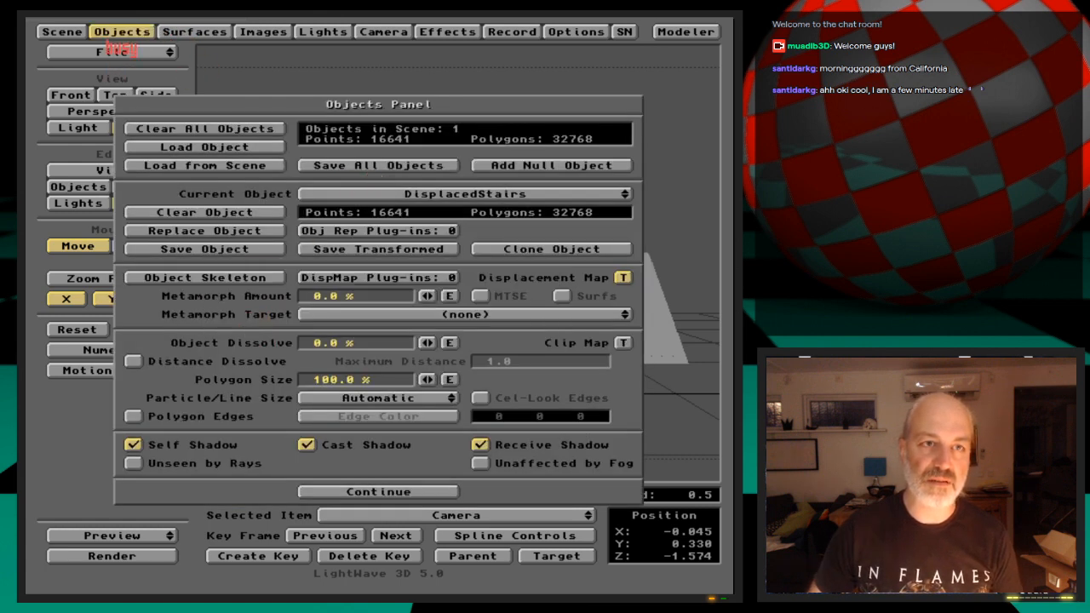
left_click(139, 31)
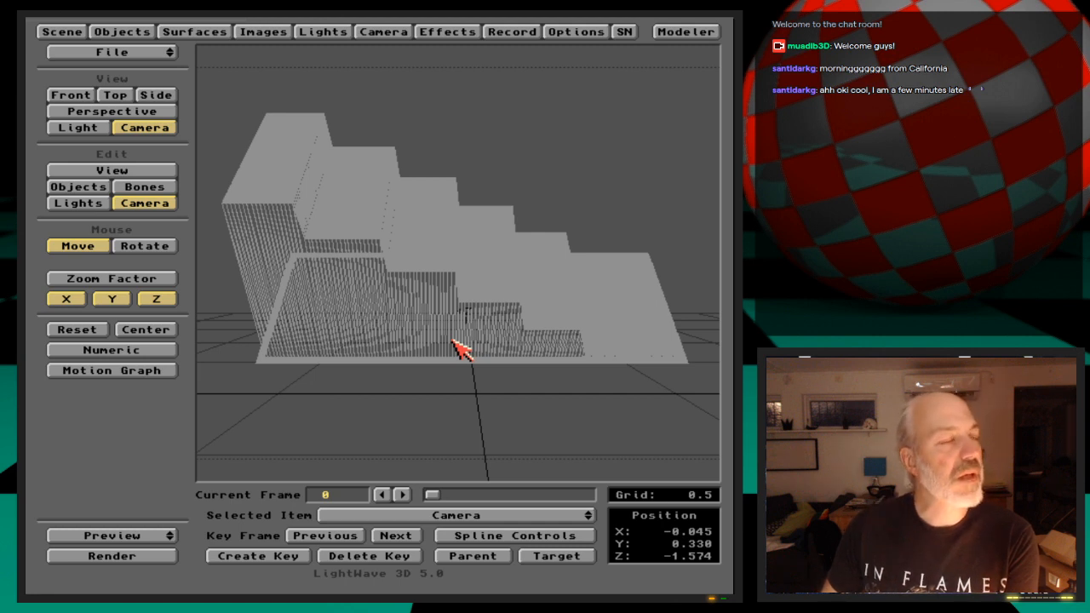
Set the texture amplitude of the DisplacedStairs displacement map to 0.0 and test-render the flat plane
left_click(148, 34)
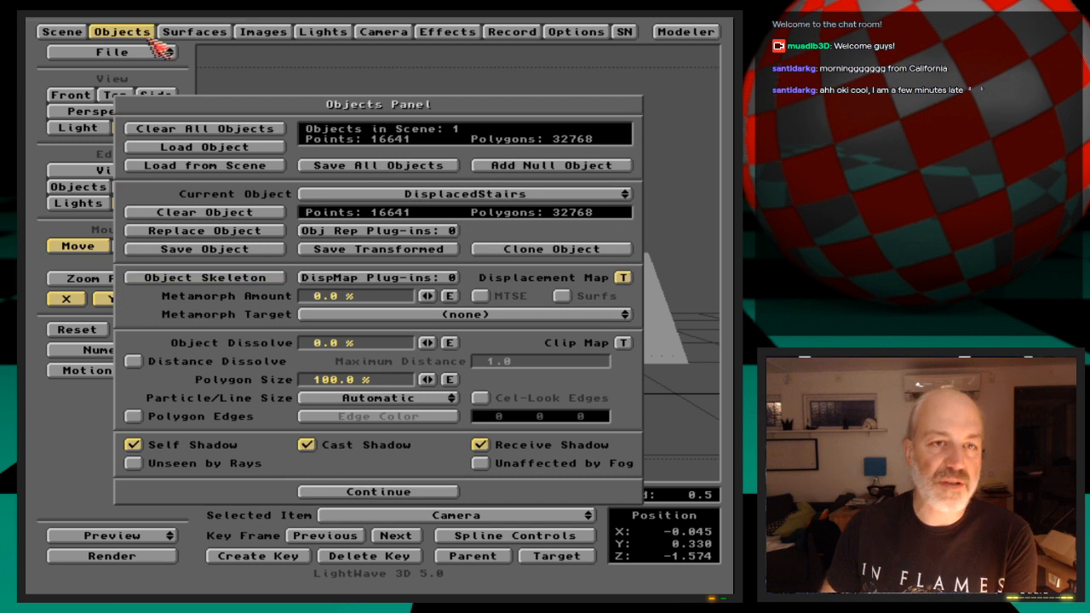
left_click(623, 278)
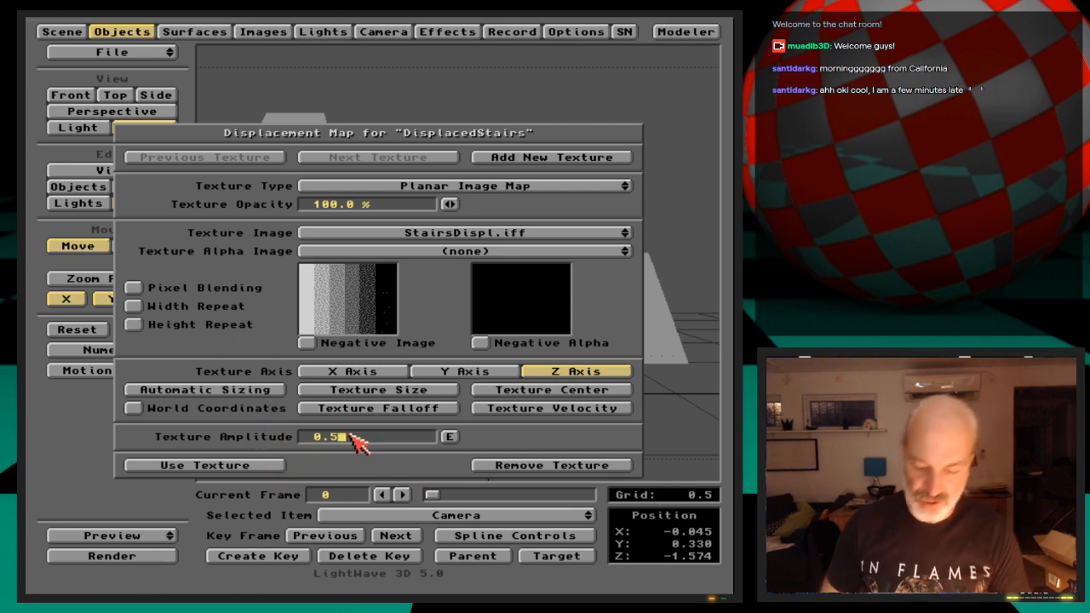
key("F9")
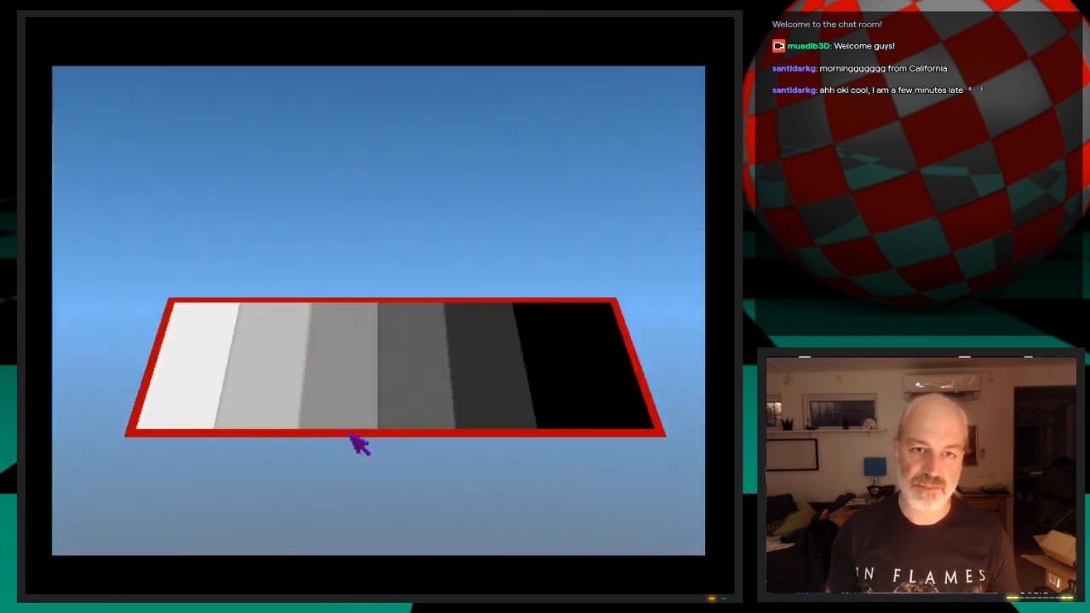
key("Escape")
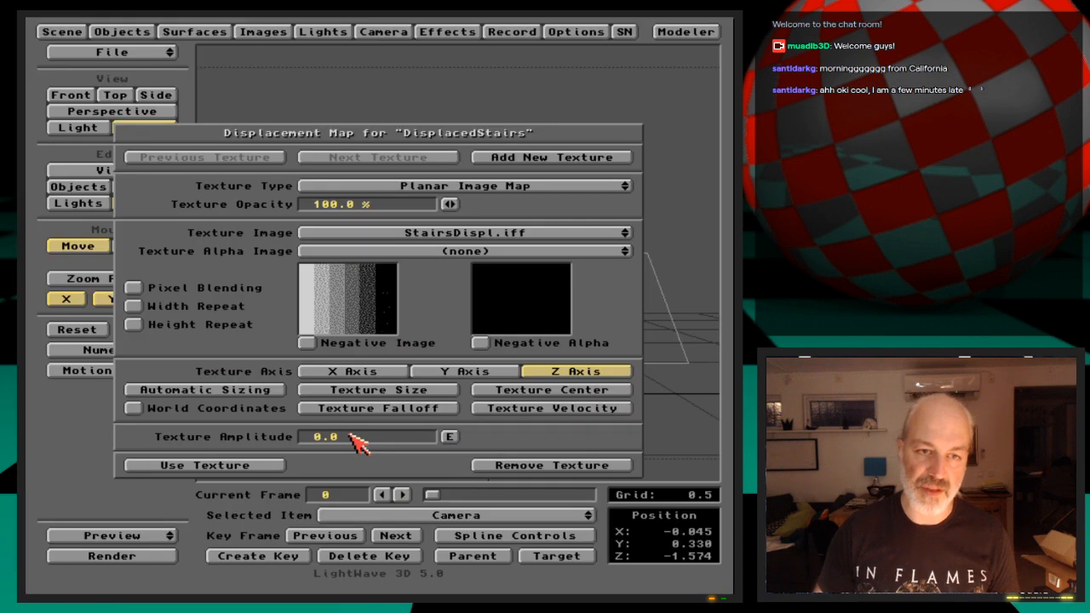
Create an amplitude envelope for the displacement map with value 1.0 at frame 0 and test-render the stairs
left_click(449, 437)
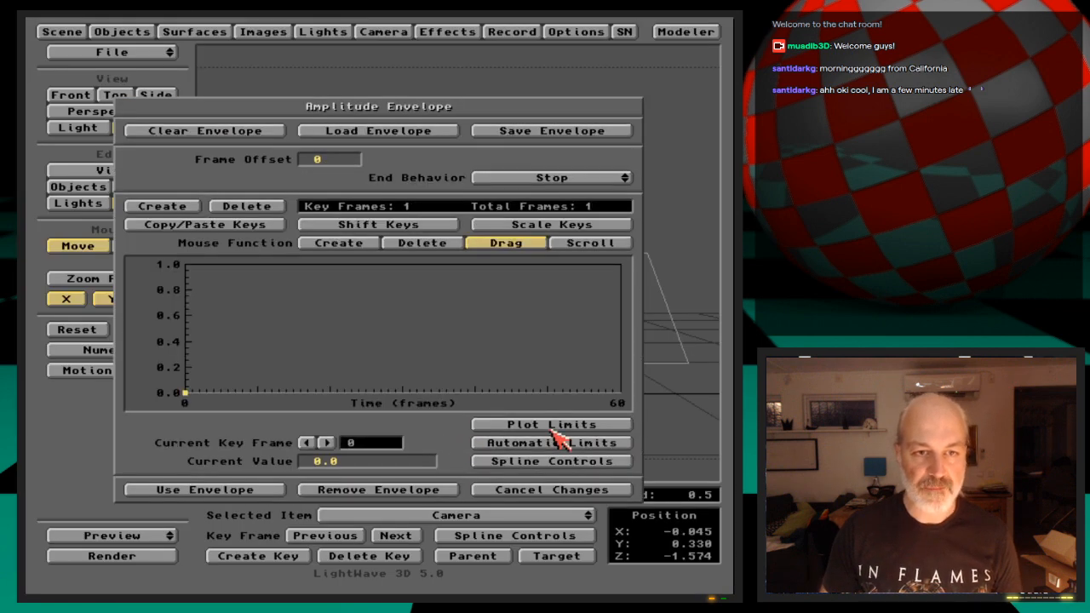
type("1")
key("Return")
key("F9")
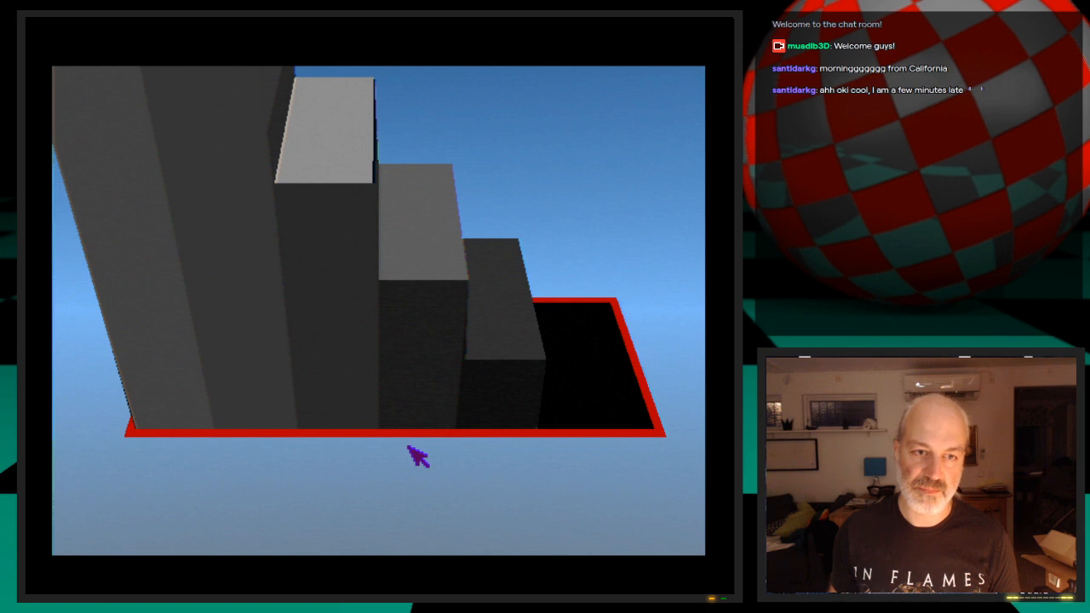
key("Escape")
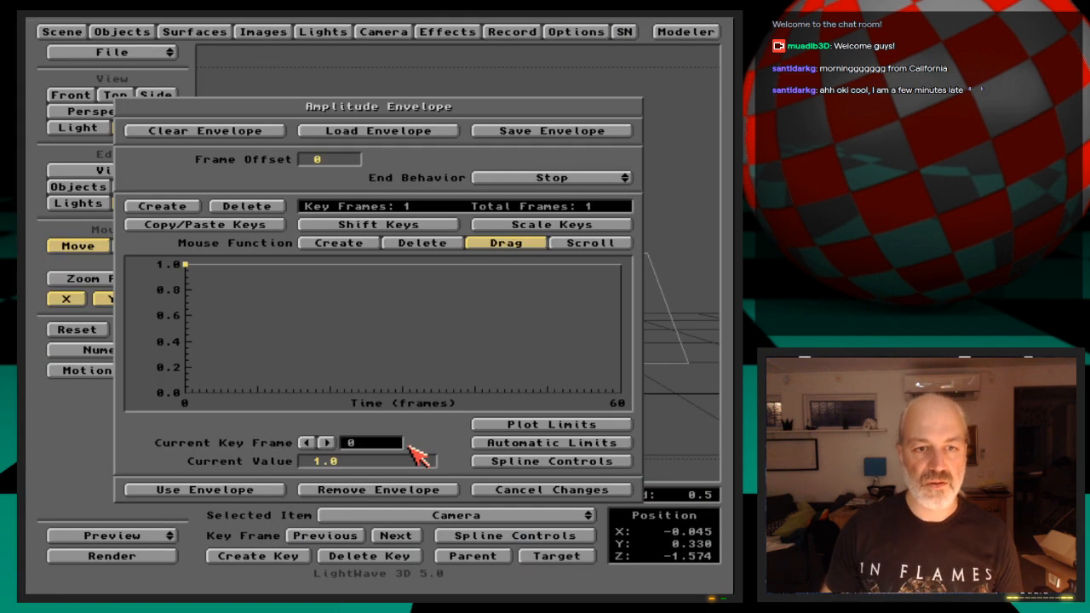
Key the amplitude envelope at 0.0 on frame 0 and 0.5 on frame 30, and apply the envelope and texture
left_click(314, 461)
type("0")
key("Return")
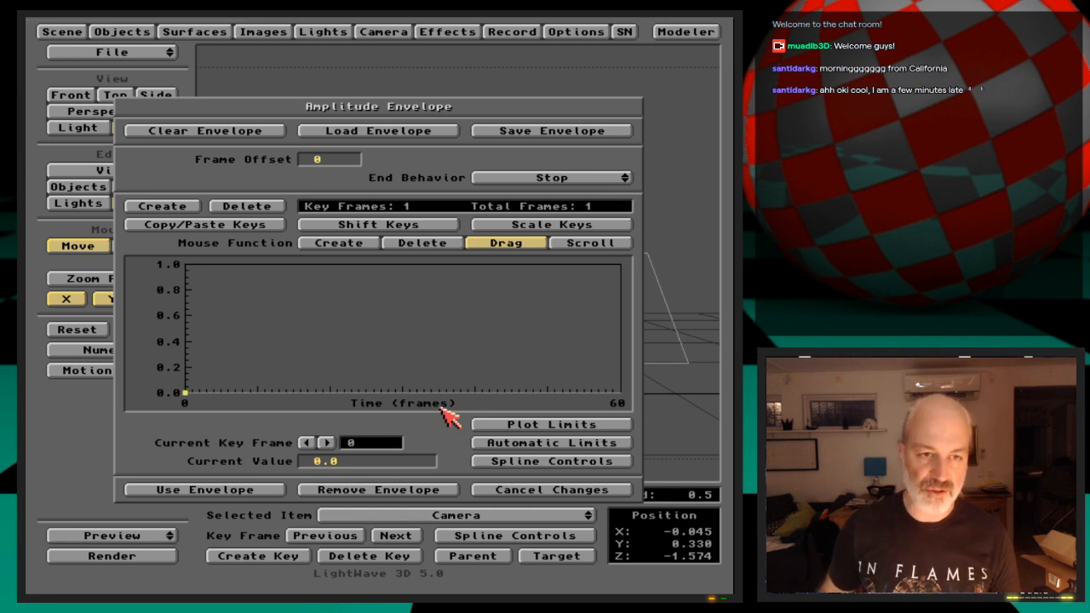
key("Return")
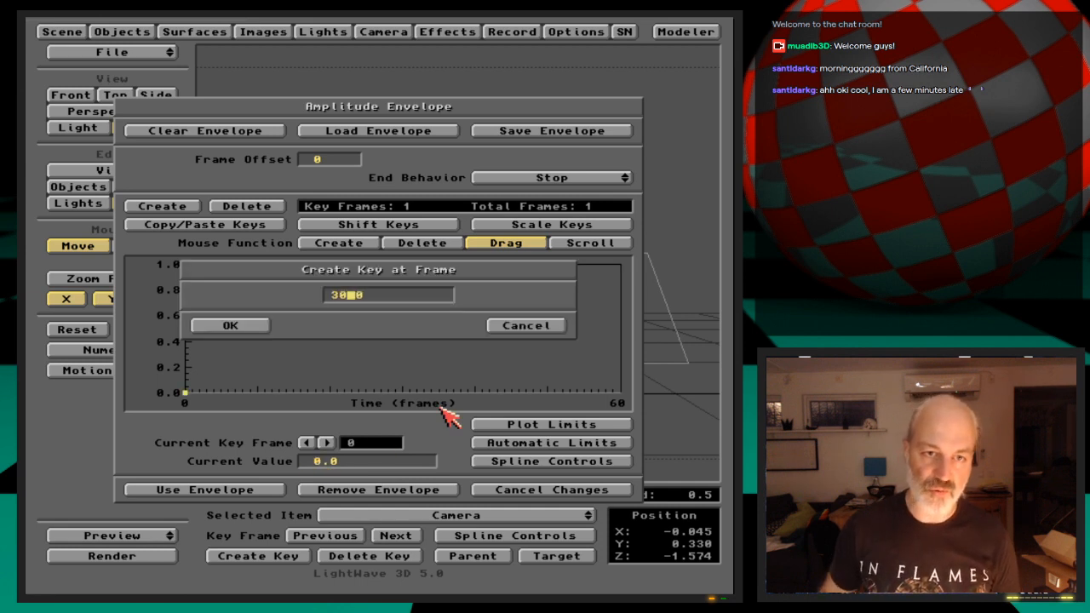
key("Return")
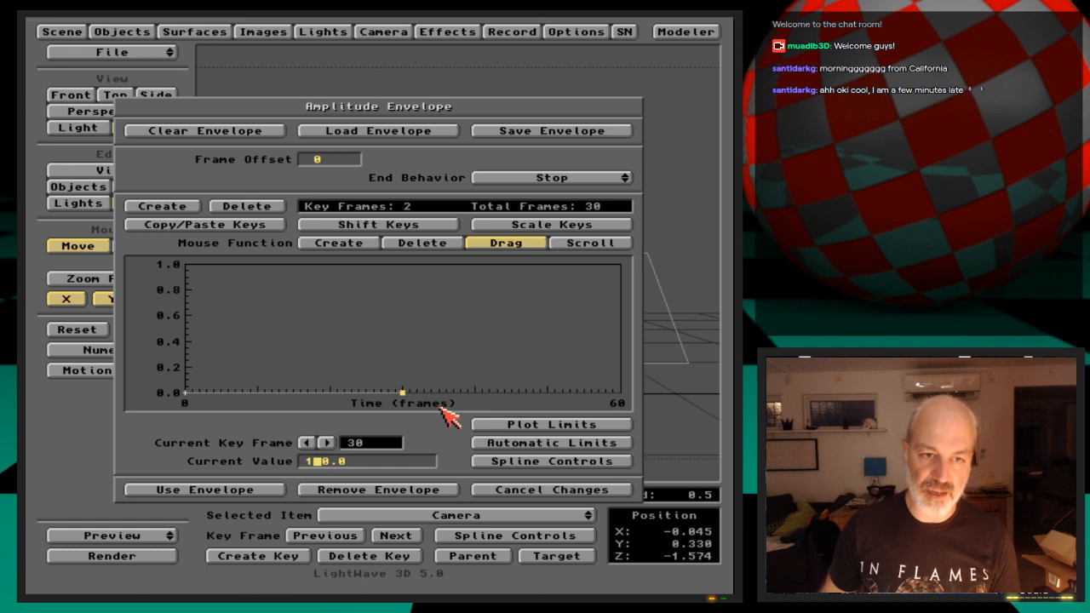
key("Return")
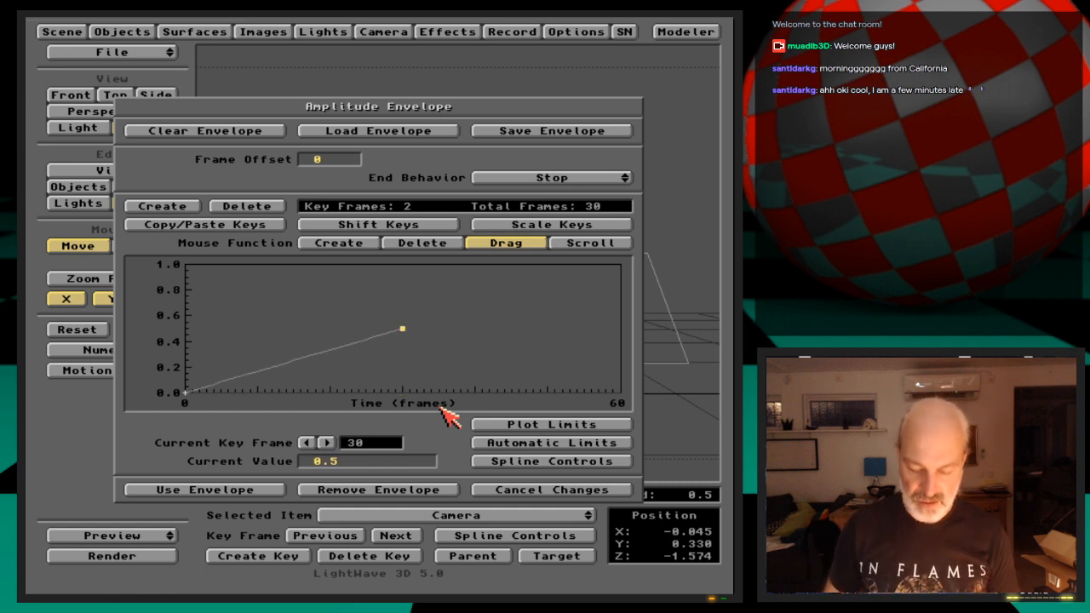
left_click(273, 487)
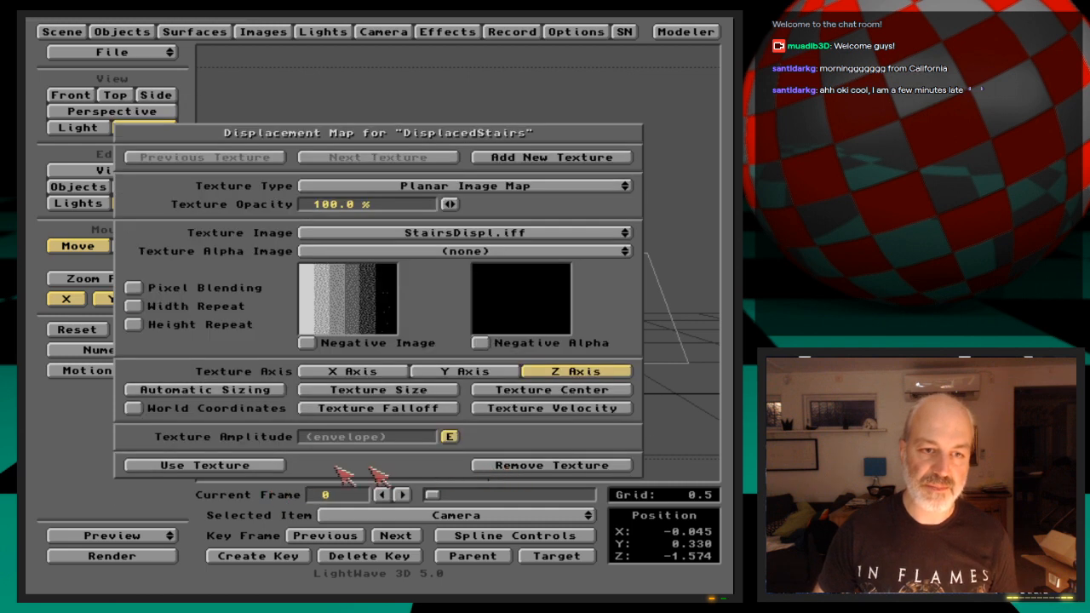
left_click(277, 466)
left_click(358, 487)
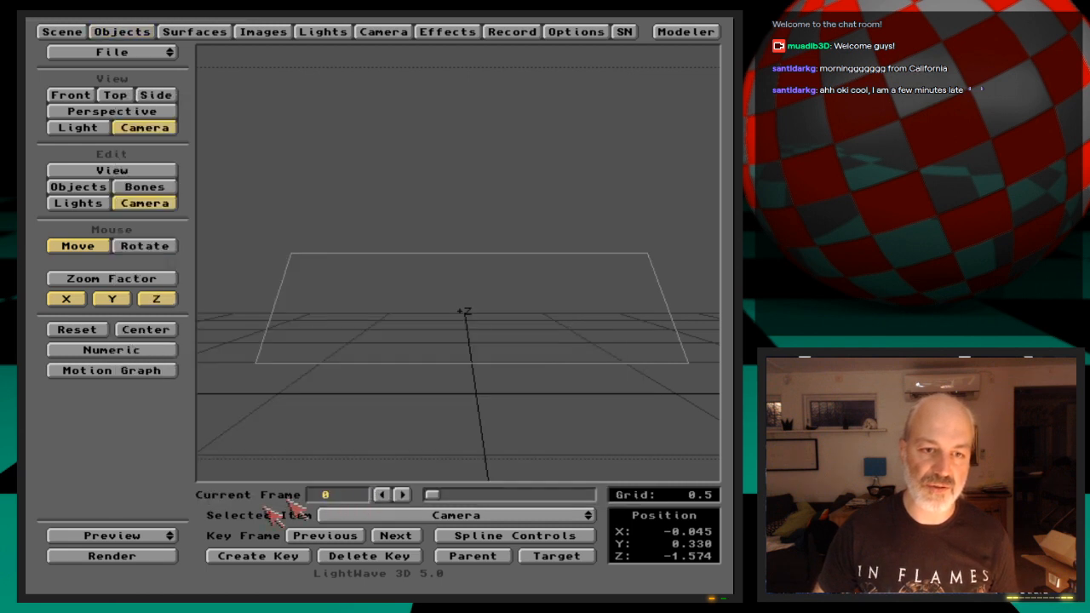
Make a wireframe preview of frames 1 to 30 and end it after viewing
left_click(170, 537)
left_click(162, 535)
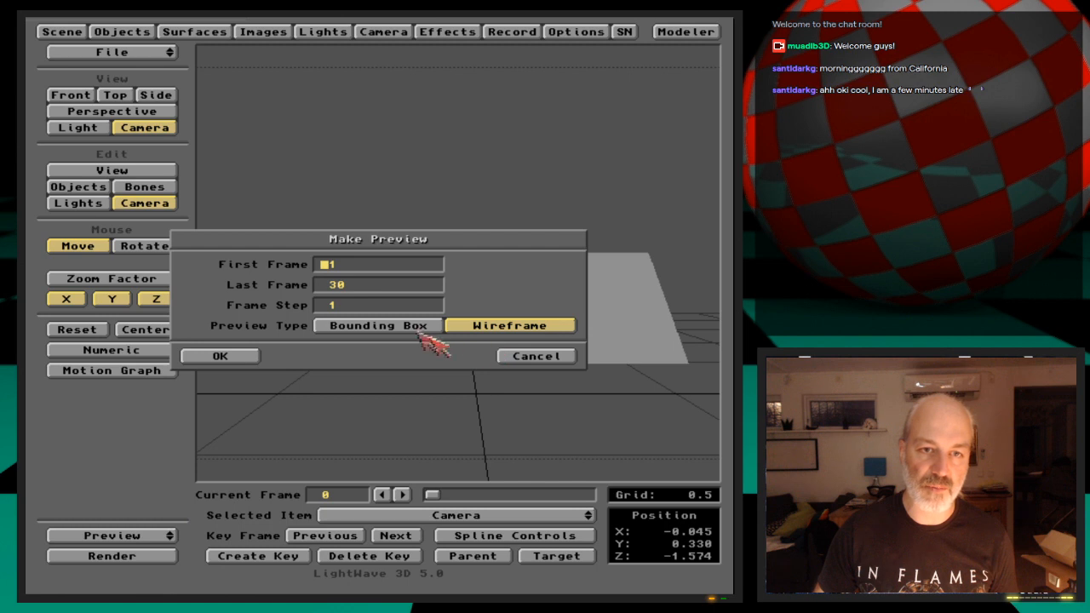
left_click(221, 356)
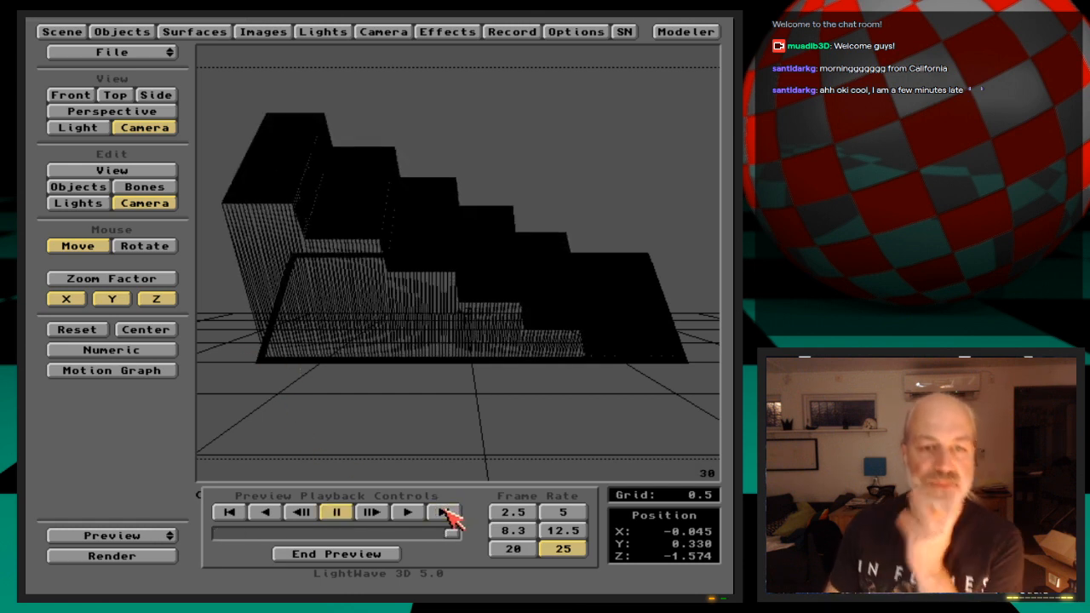
left_click(381, 555)
Go to frame 23 and test-render the partly raised stairs
key("F9")
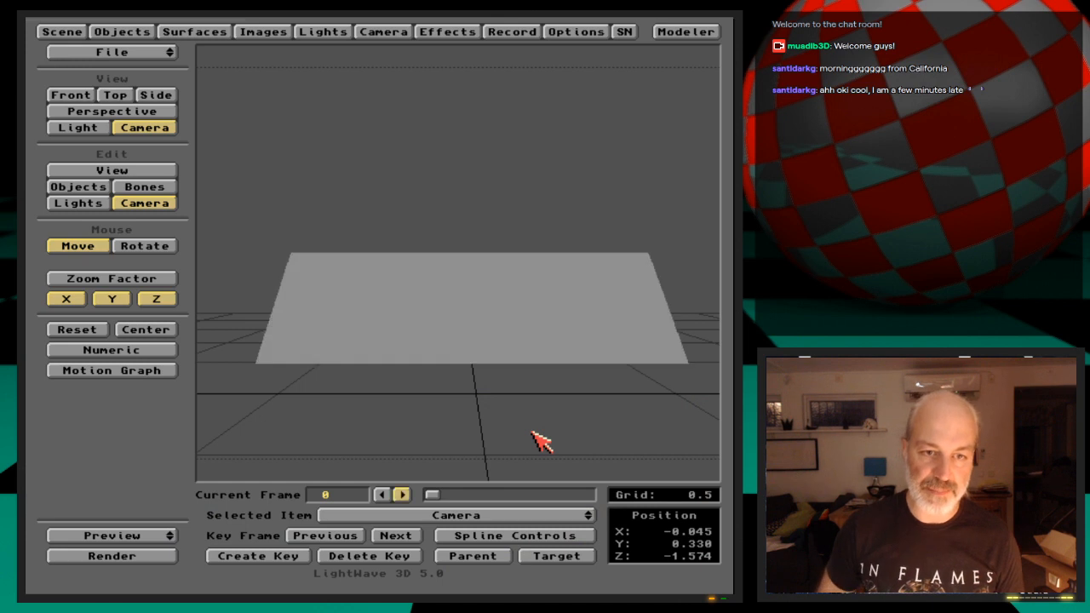
left_click_drag(468, 494, 558, 498)
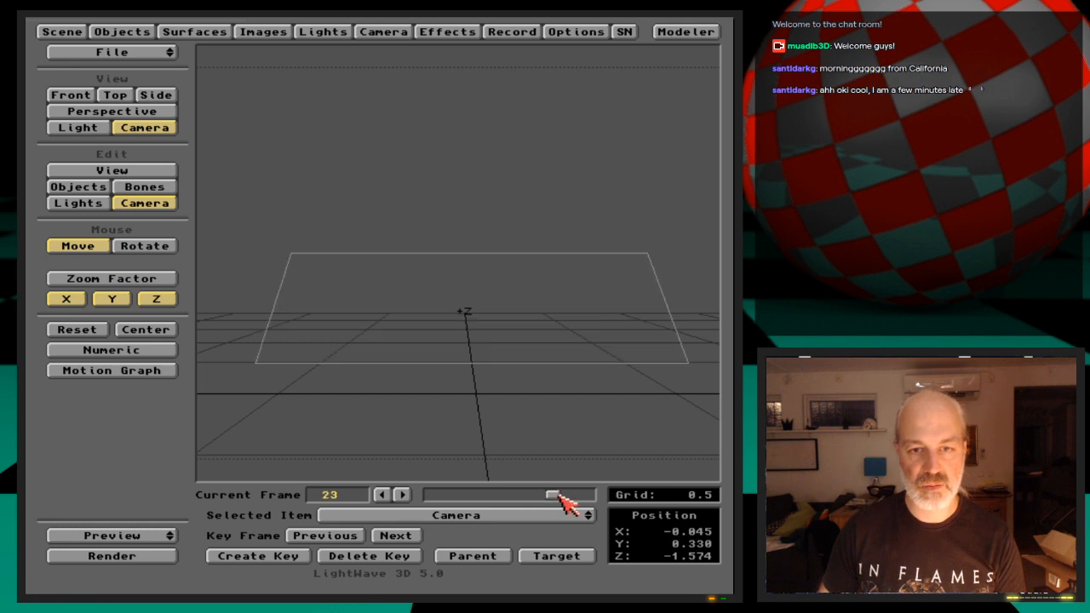
key("F9")
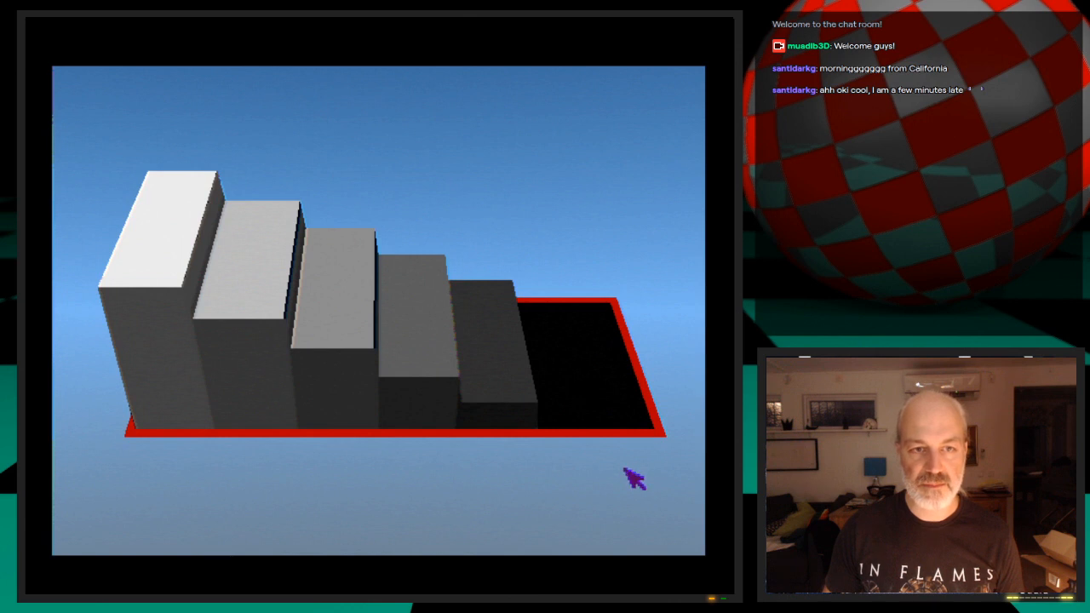
key("Escape")
key("Escape")
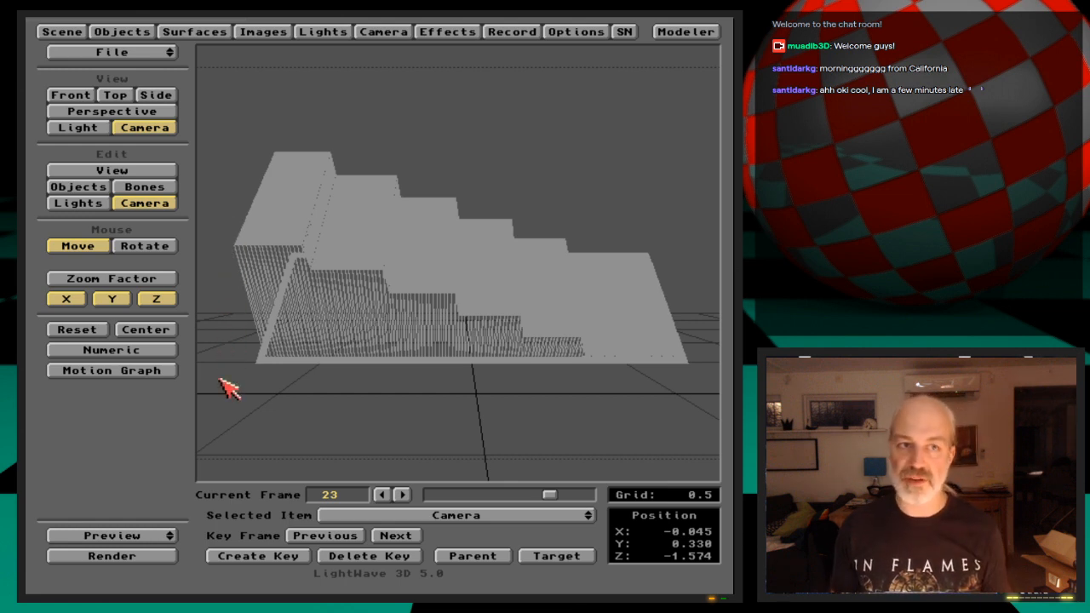
Save the displaced geometry at frame 23 as the transformed object DisplacedStairs_2
left_click(138, 32)
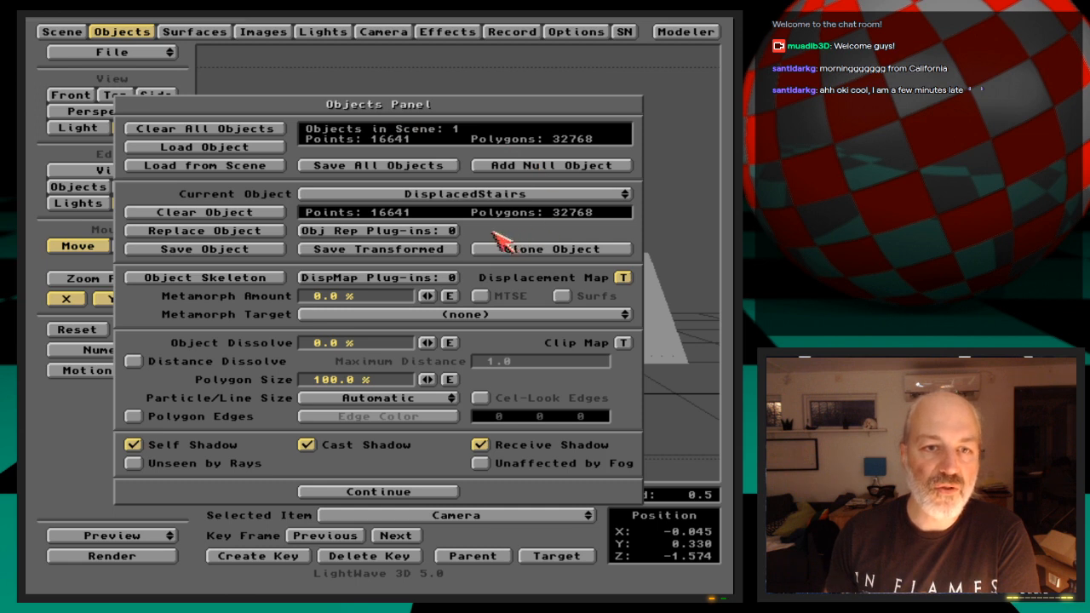
left_click(429, 256)
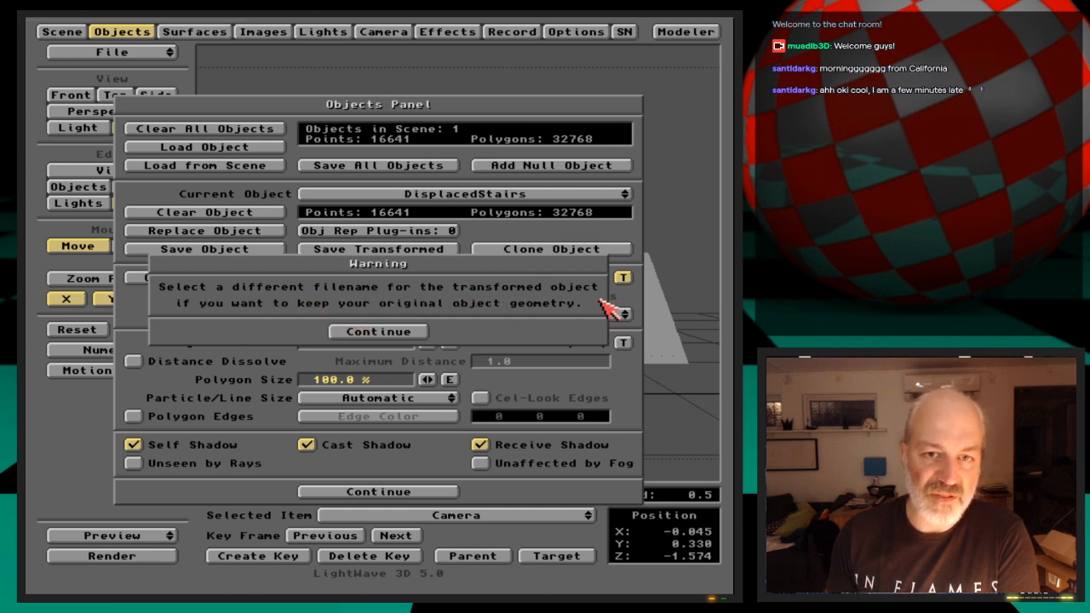
left_click(409, 338)
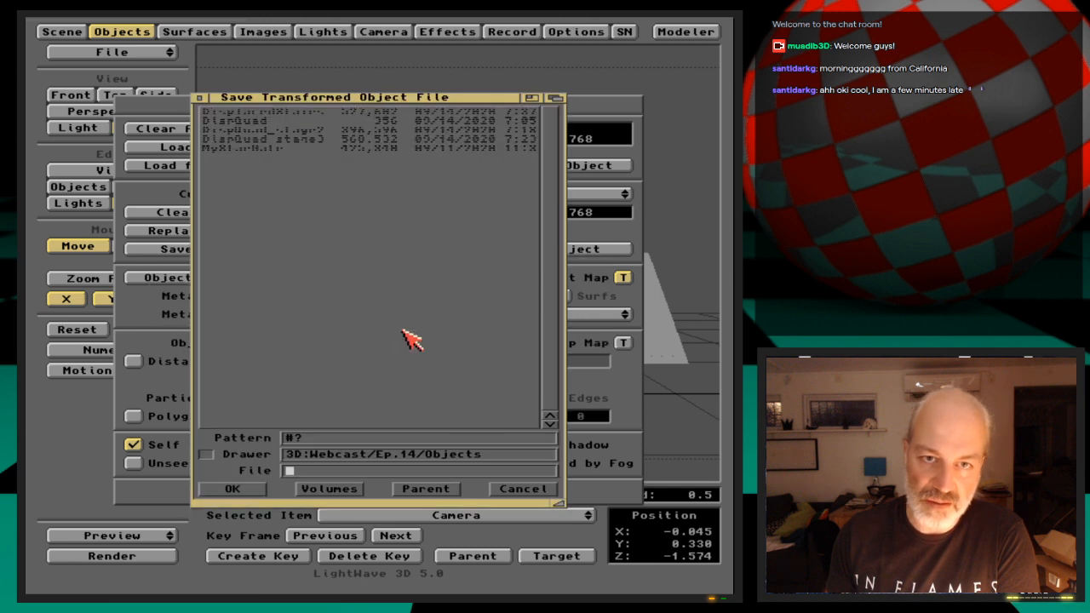
left_click(316, 111)
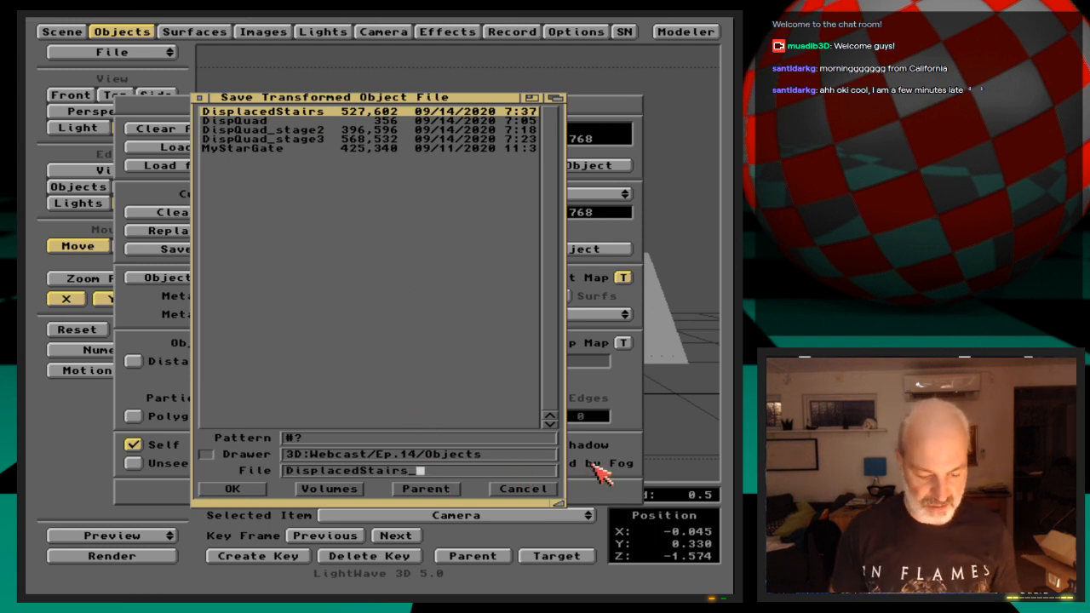
key("Return")
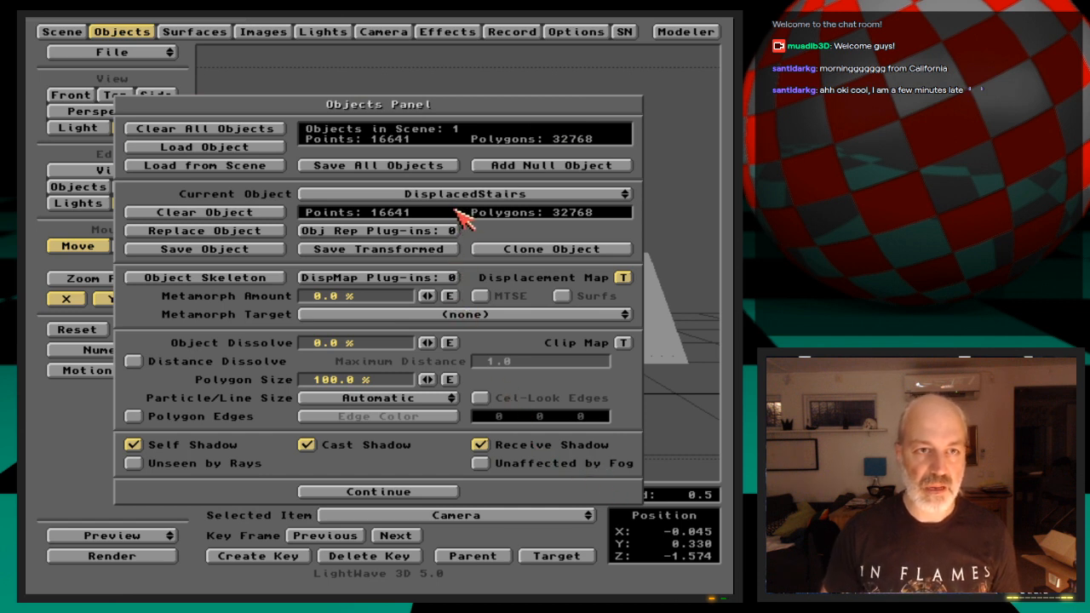
Save all objects and save the scene over DisplacedStairs
left_click(341, 168)
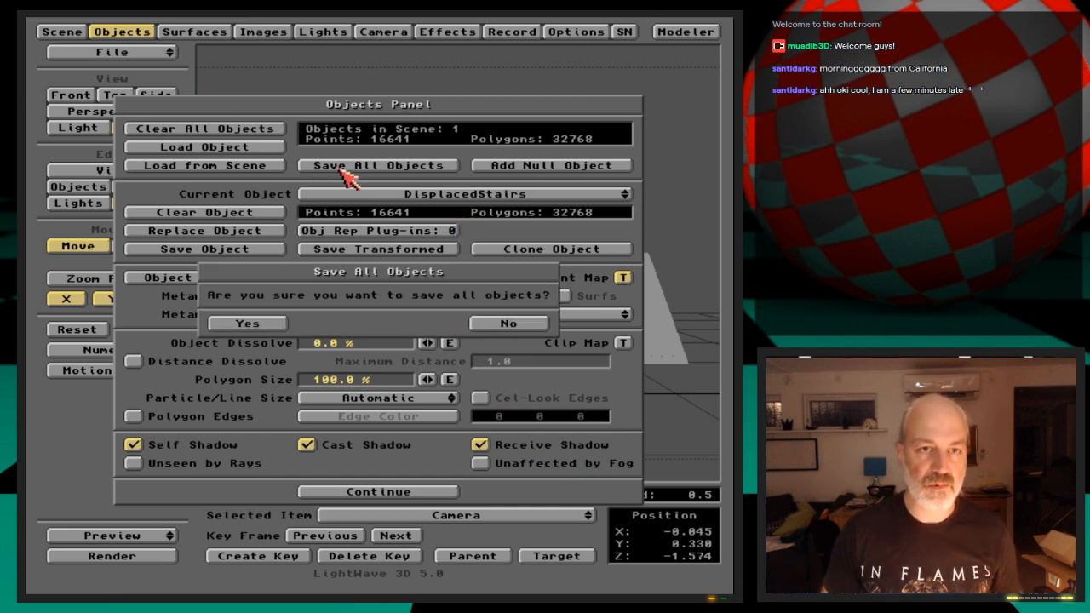
left_click(254, 323)
left_click(126, 31)
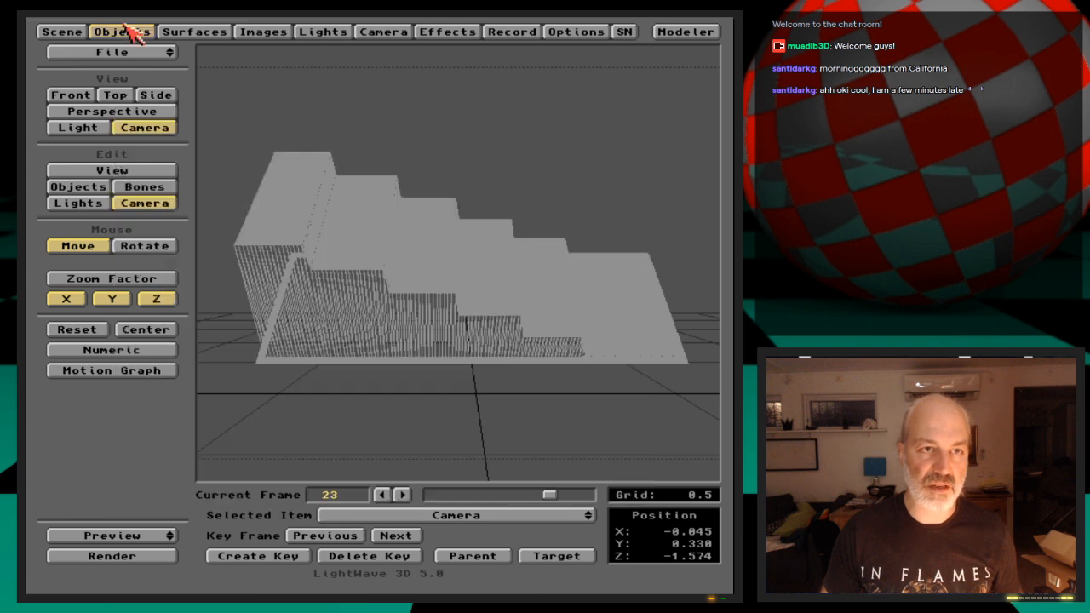
key("s")
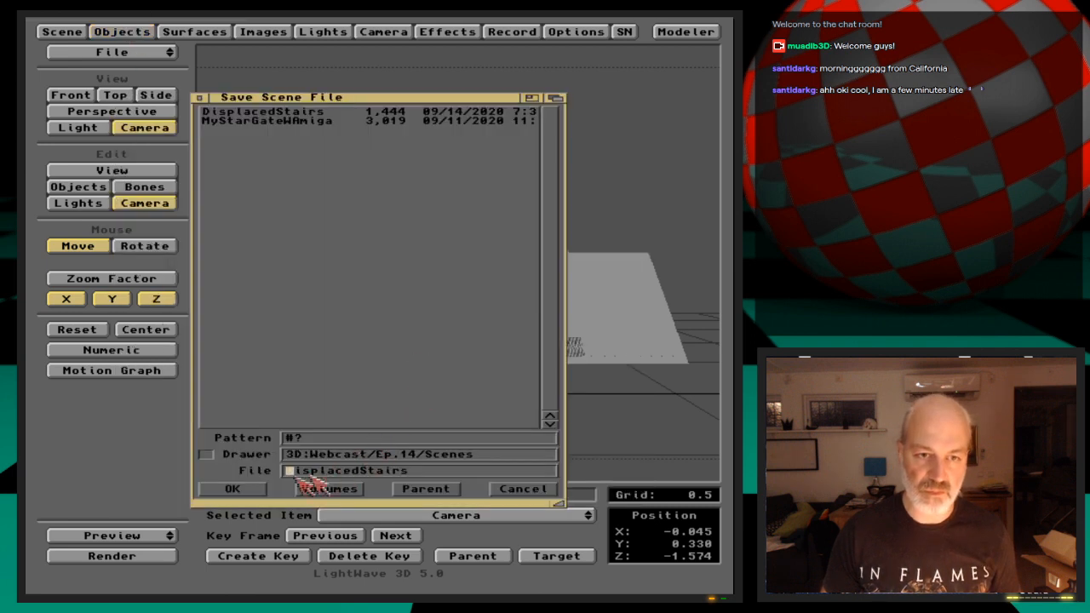
left_click(250, 488)
left_click(260, 333)
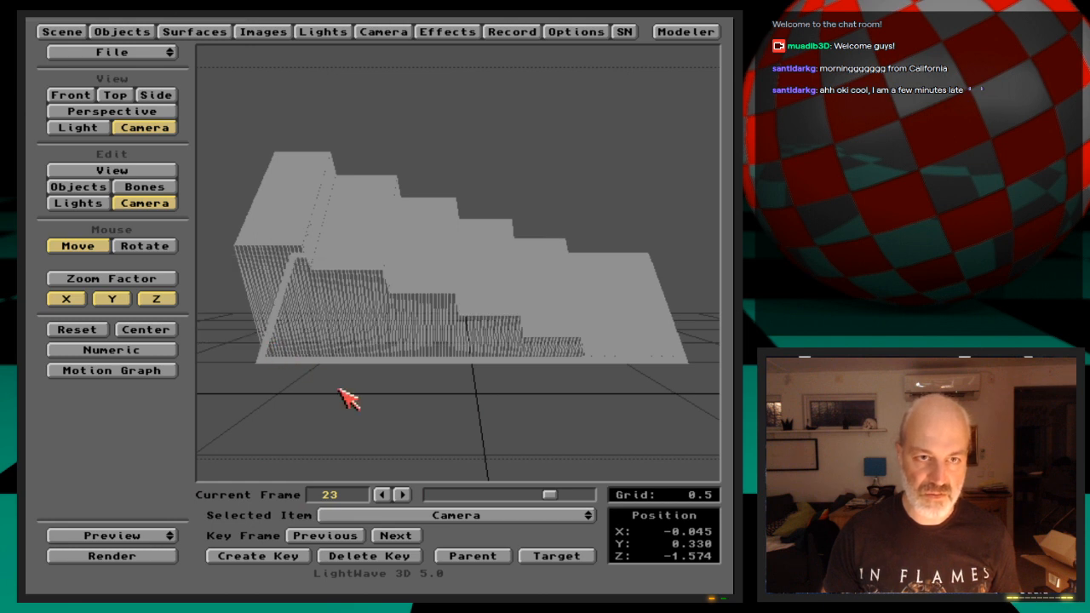
Clear the scene and load the transformed object DisplacedStairs_2
left_click_drag(170, 53, 169, 58)
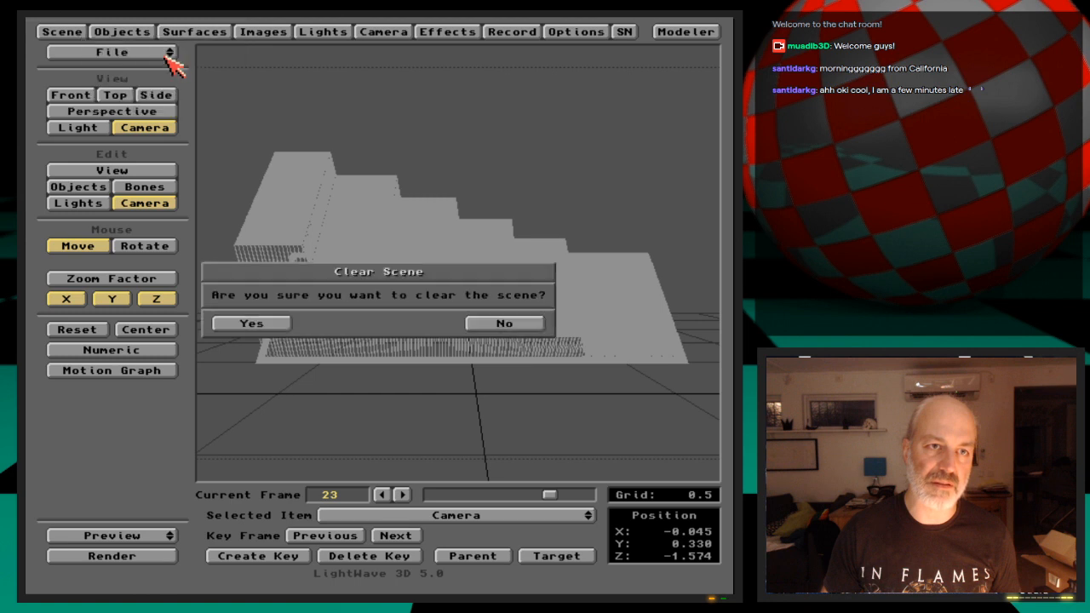
left_click(277, 323)
left_click(129, 32)
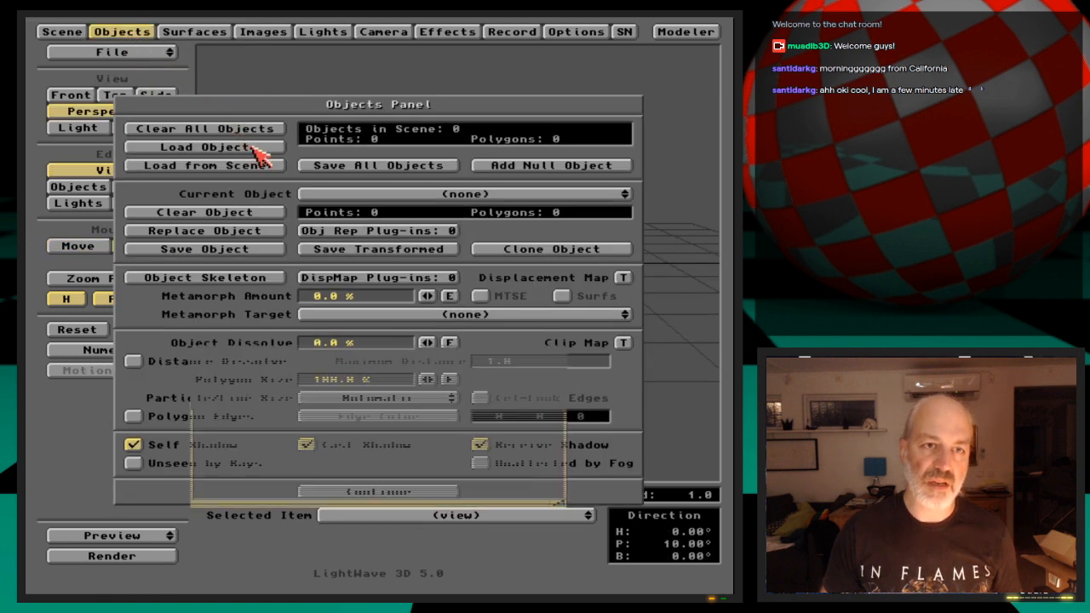
left_click(253, 151)
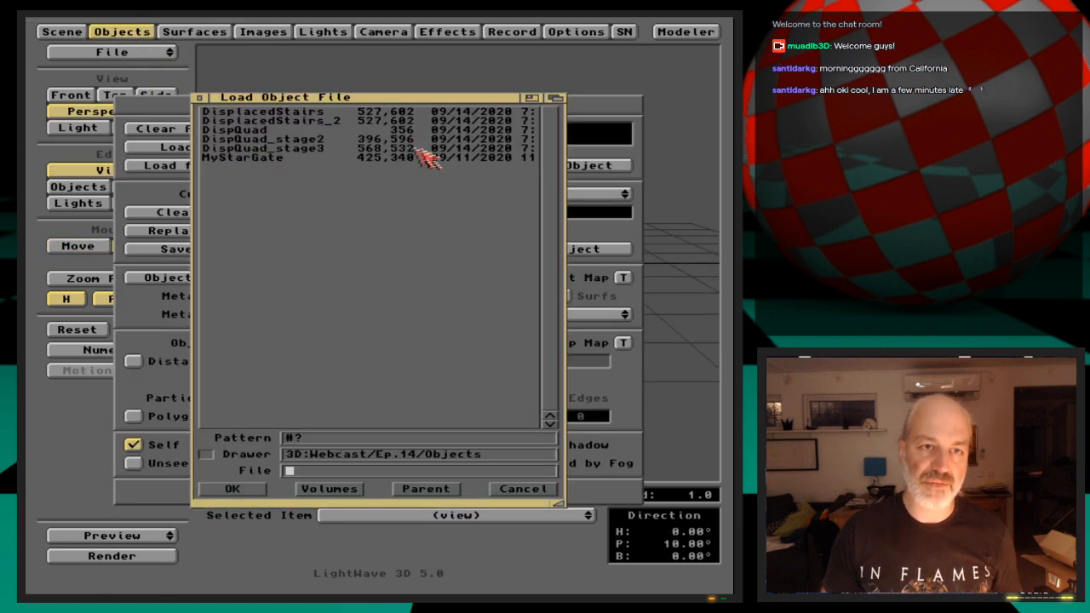
double_click(333, 121)
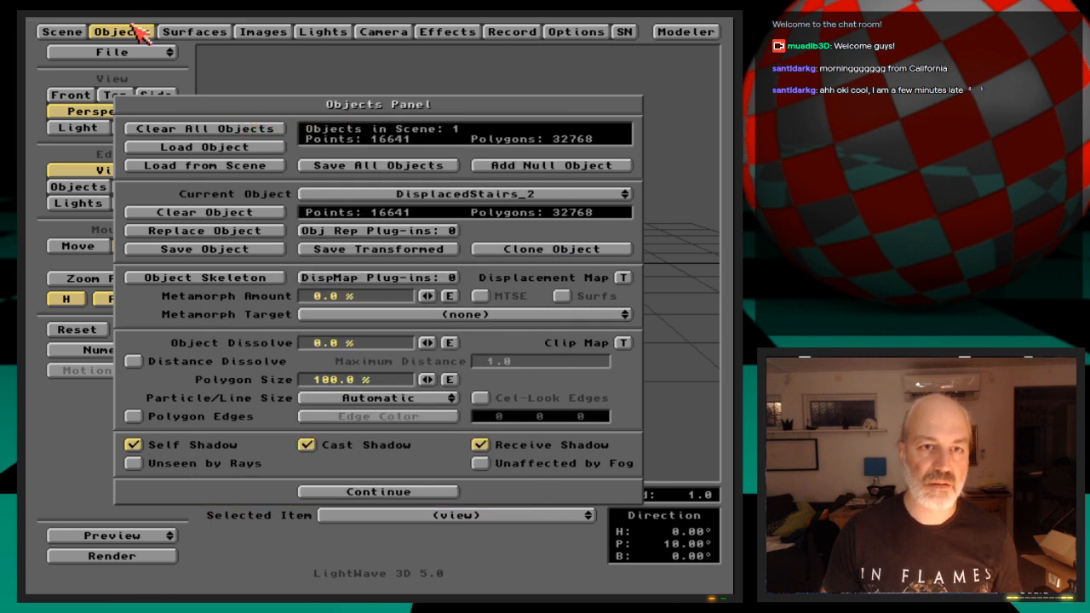
left_click(141, 32)
Look through the camera and move it to about X -0.070, Y 0.352, Z -1.568 to inspect the loaded stairs
left_click(170, 130)
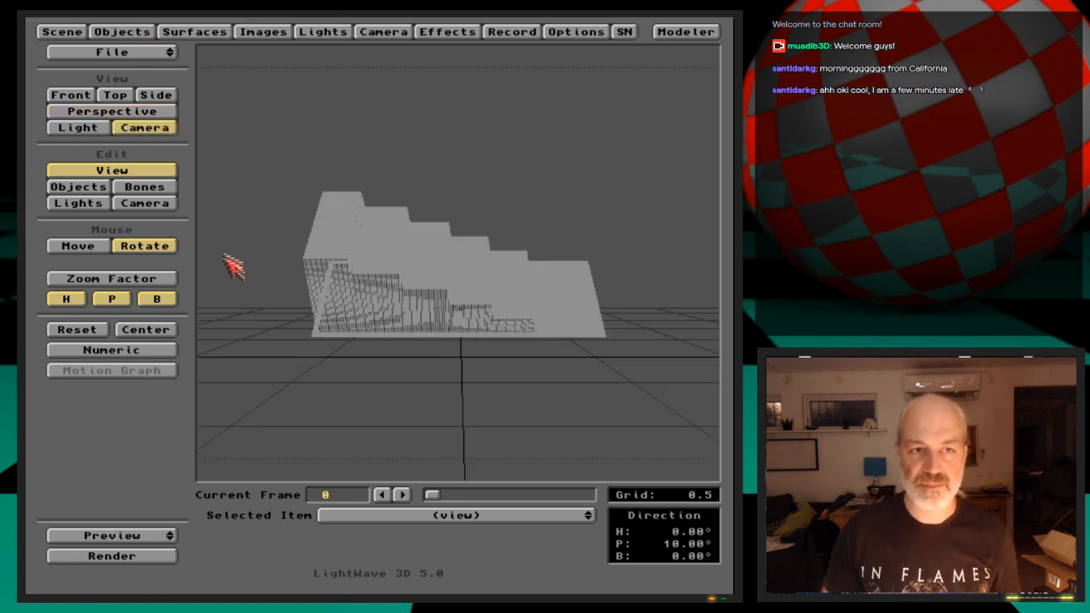
left_click_drag(403, 317, 402, 308)
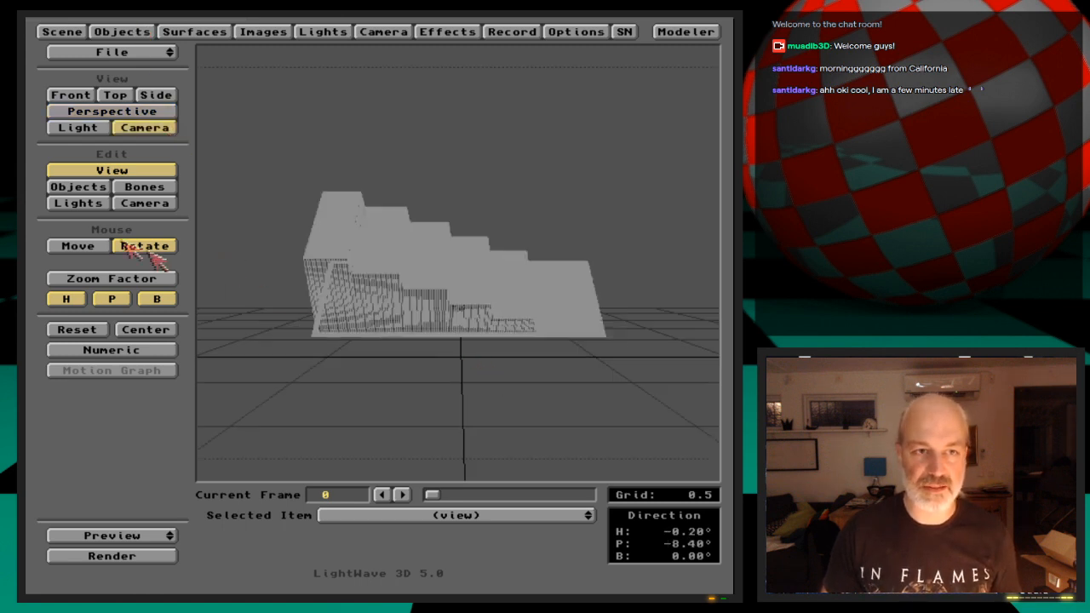
left_click(106, 187)
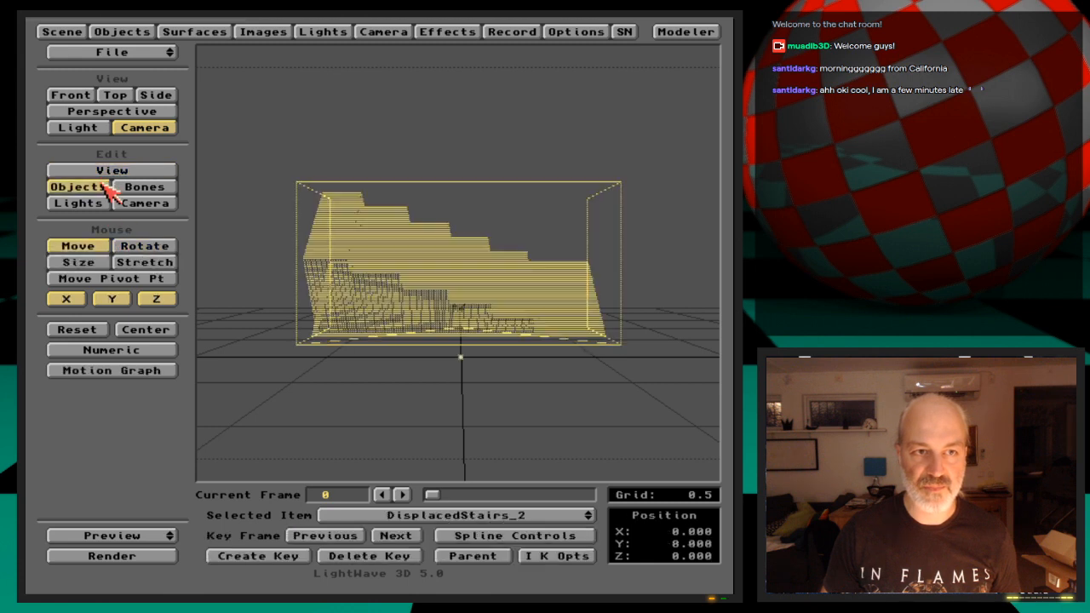
left_click(140, 204)
left_click_drag(431, 366, 430, 325)
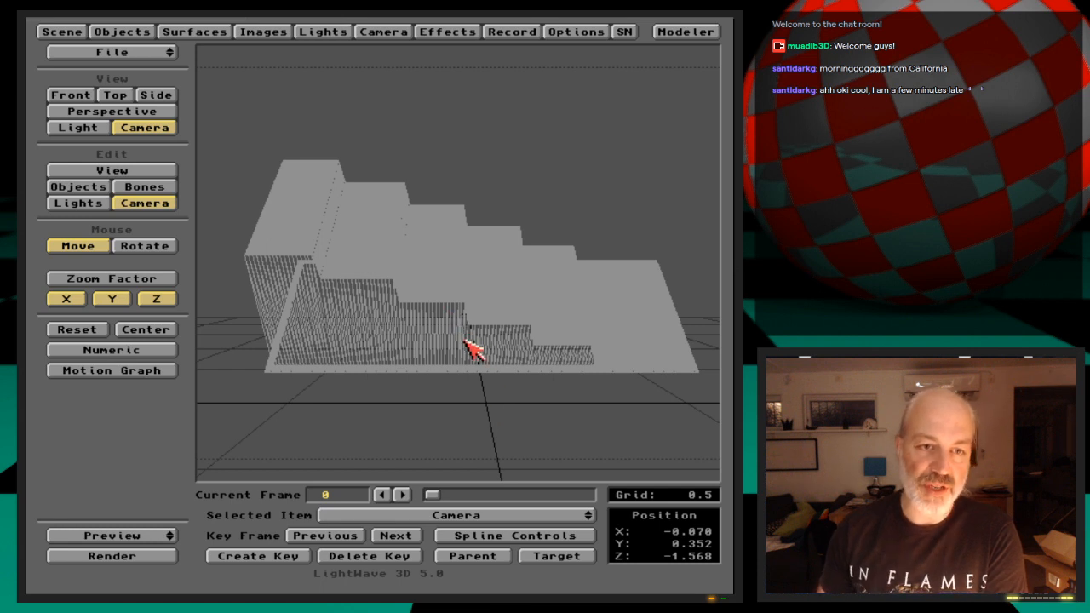
Clear the scene, load the object DisplacedStairs, and look at it through the camera
left_click(169, 53)
left_click(173, 59)
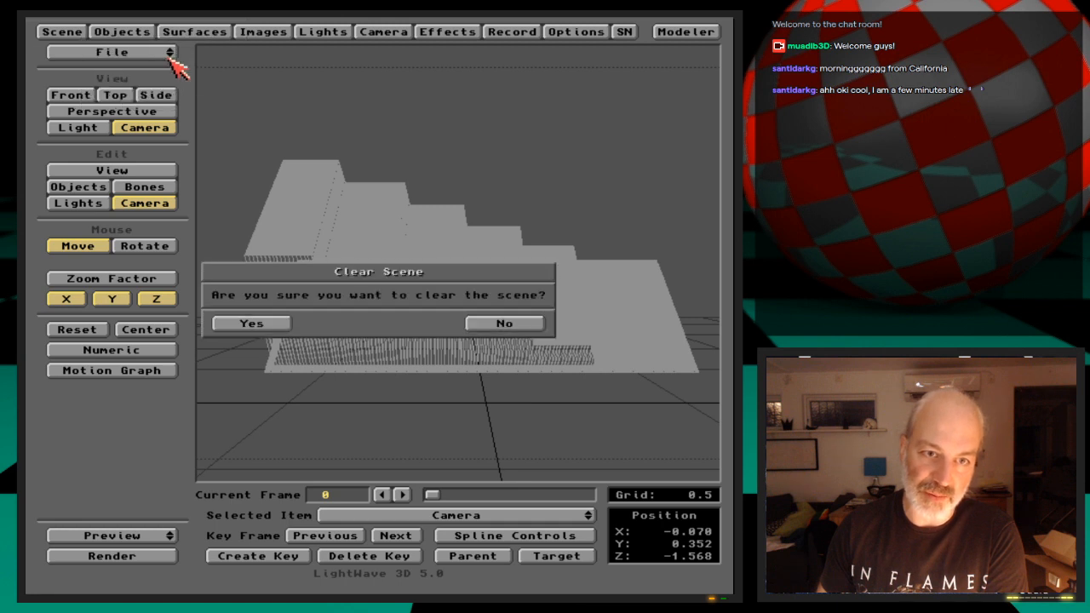
left_click(281, 325)
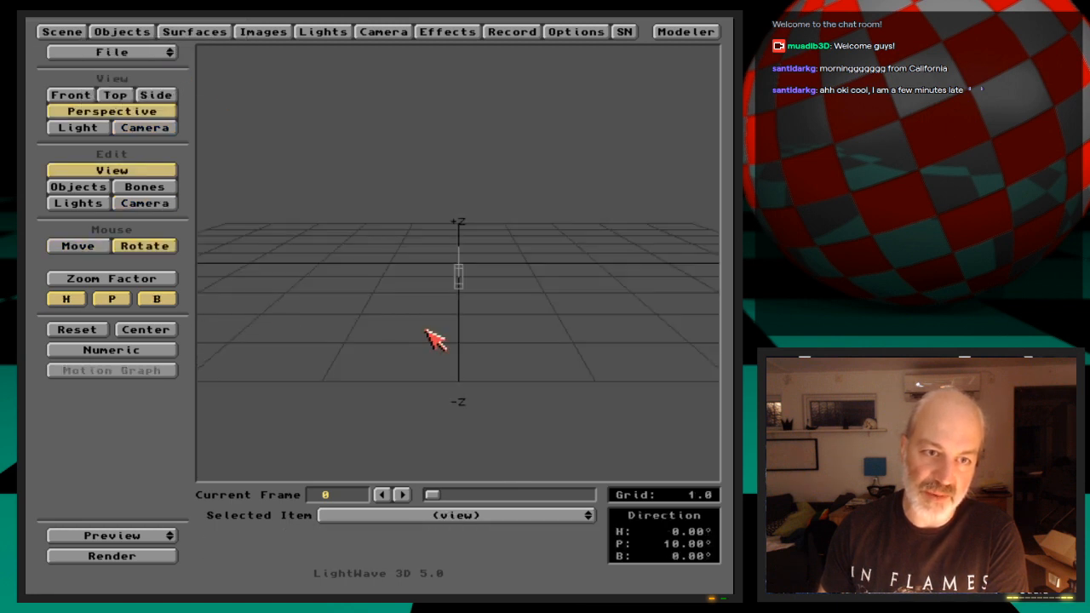
left_click(136, 32)
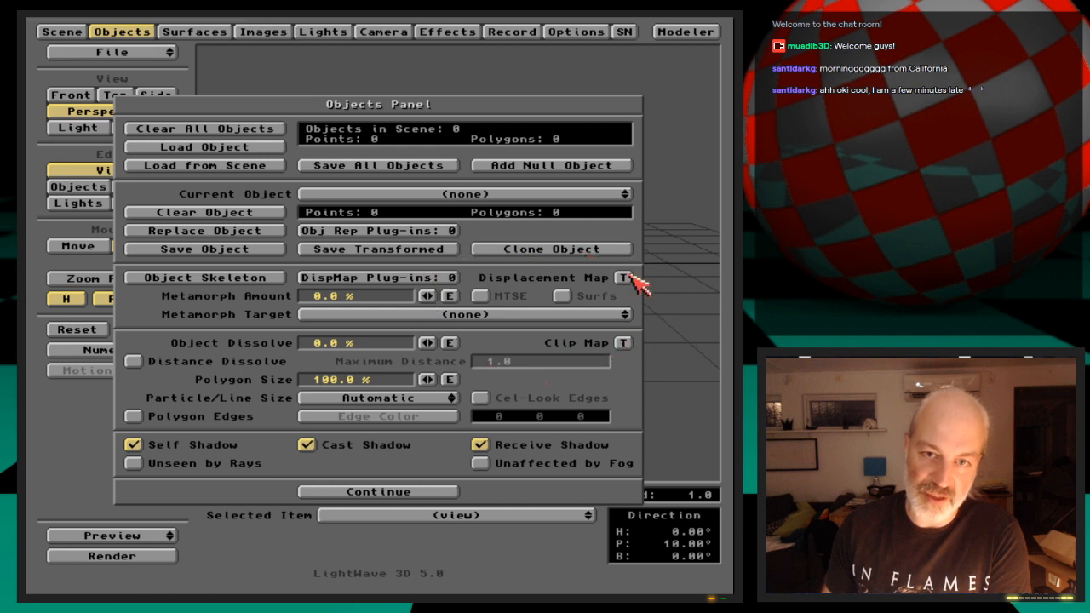
left_click(267, 148)
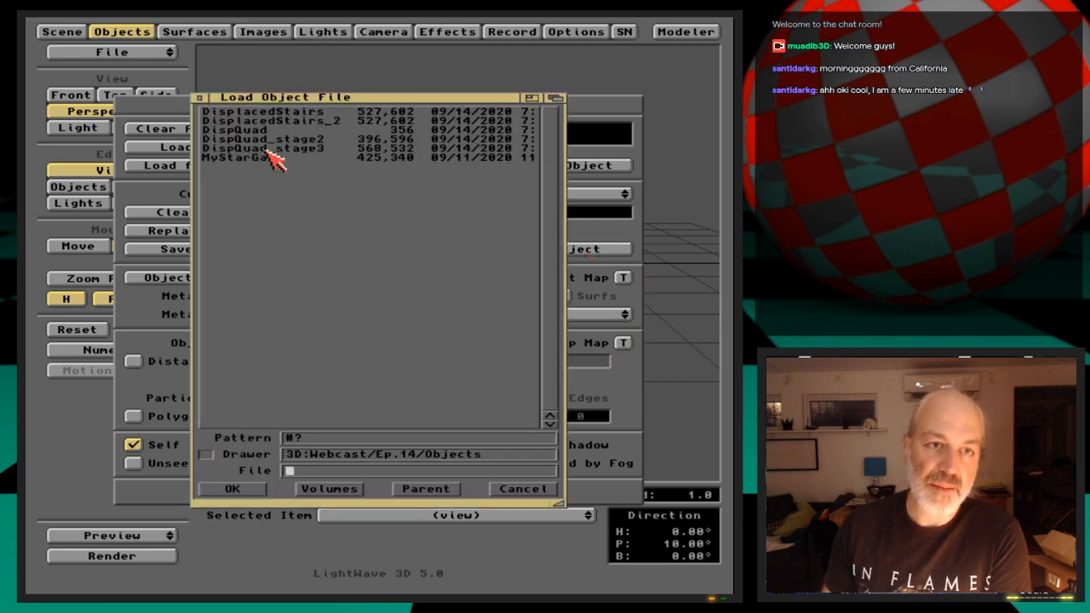
double_click(320, 113)
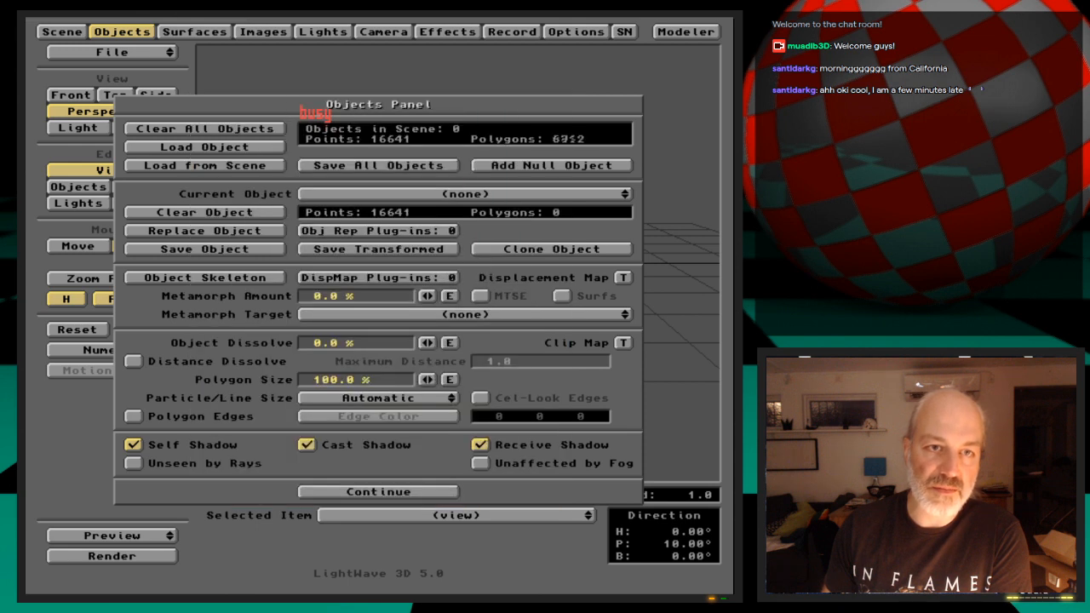
left_click(137, 34)
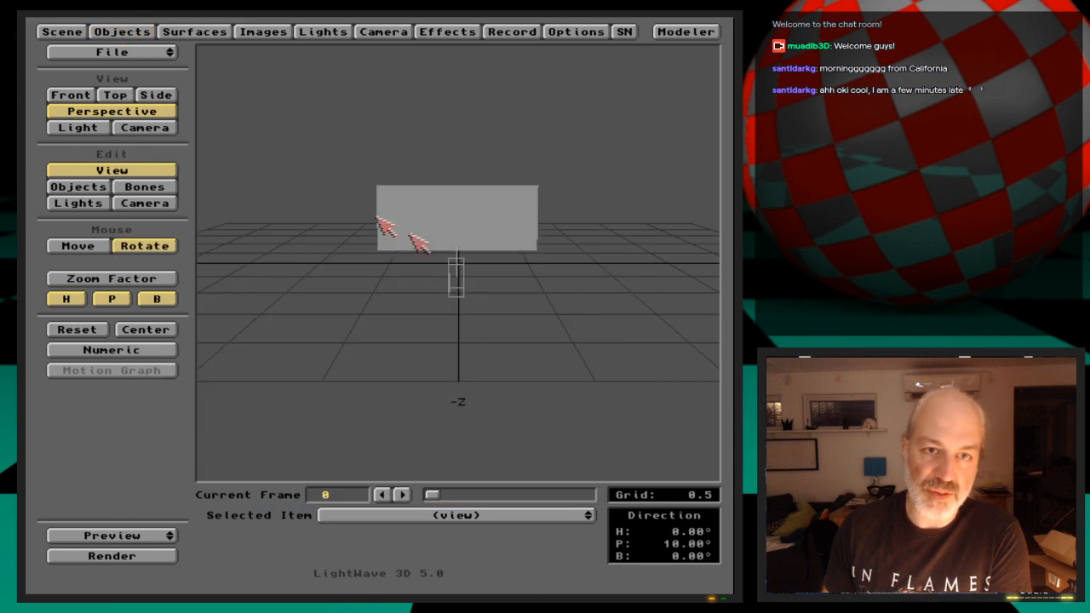
left_click(157, 129)
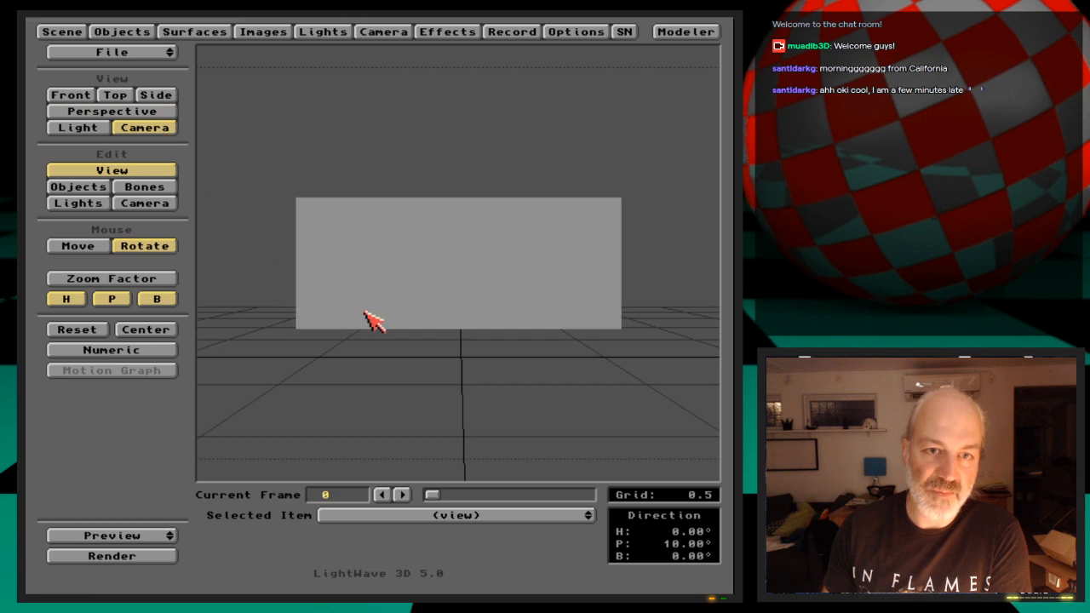
Enable the gradient backdrop with ground color 120, 180, 240 and render the current frame
left_click(448, 32)
left_click(274, 205)
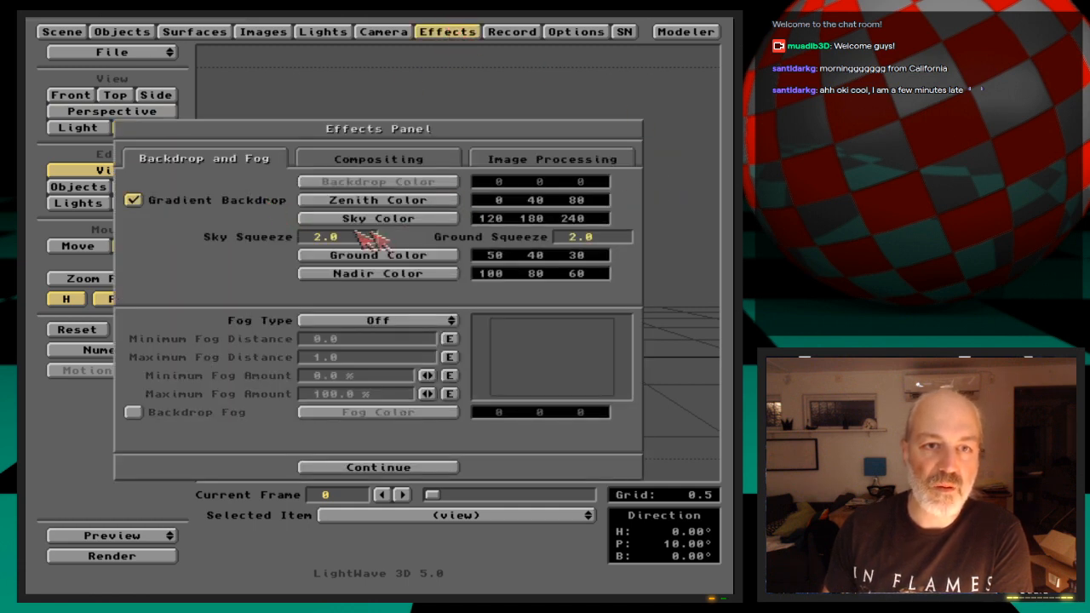
left_click(387, 256)
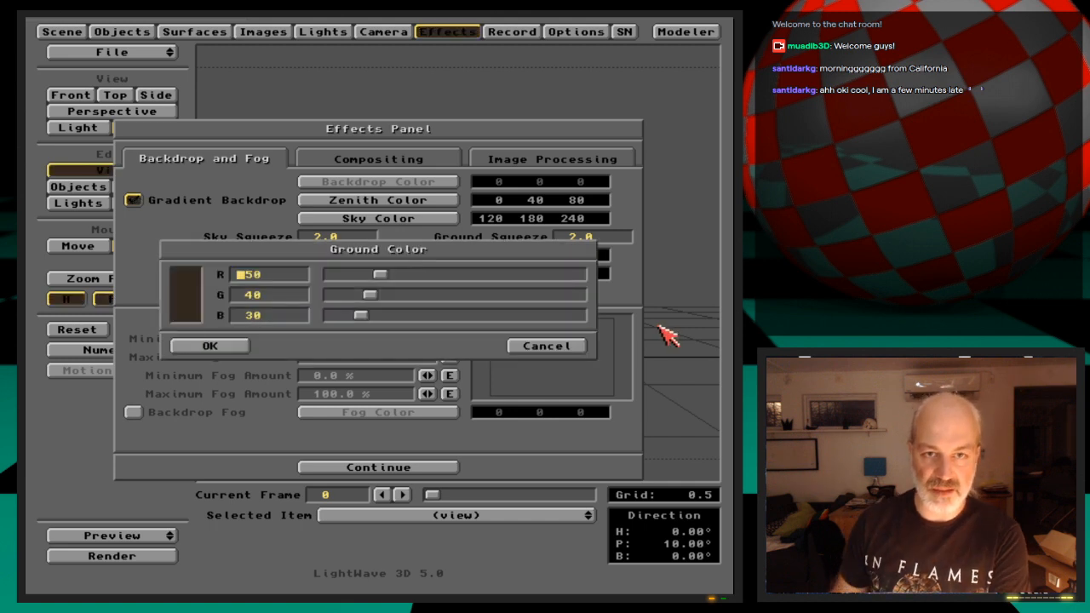
key("Tab")
type("180")
key("Tab")
type("240")
key("Return")
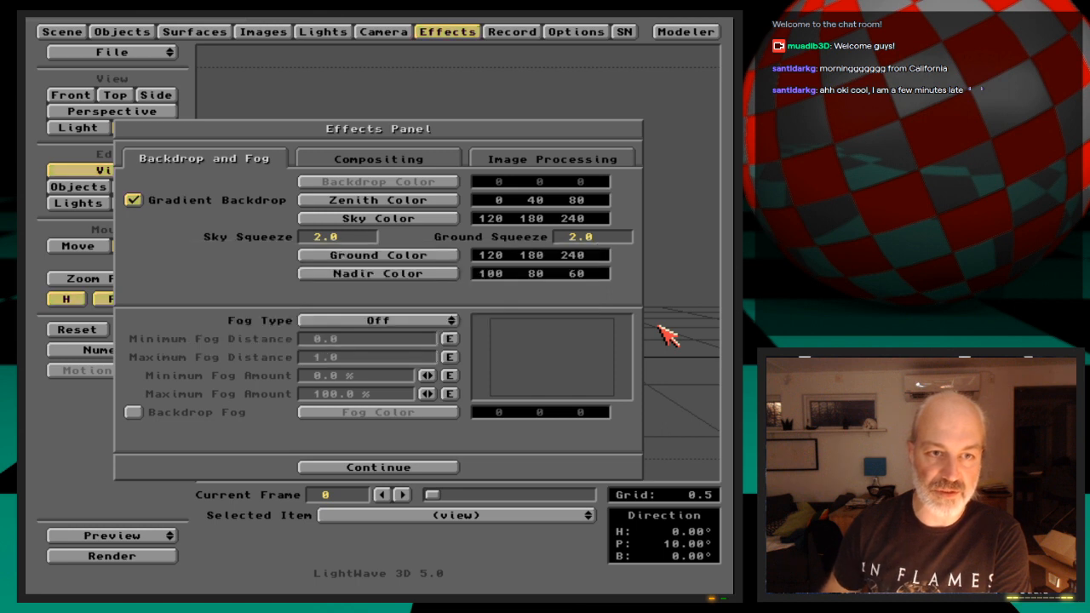
left_click(453, 32)
key("F9")
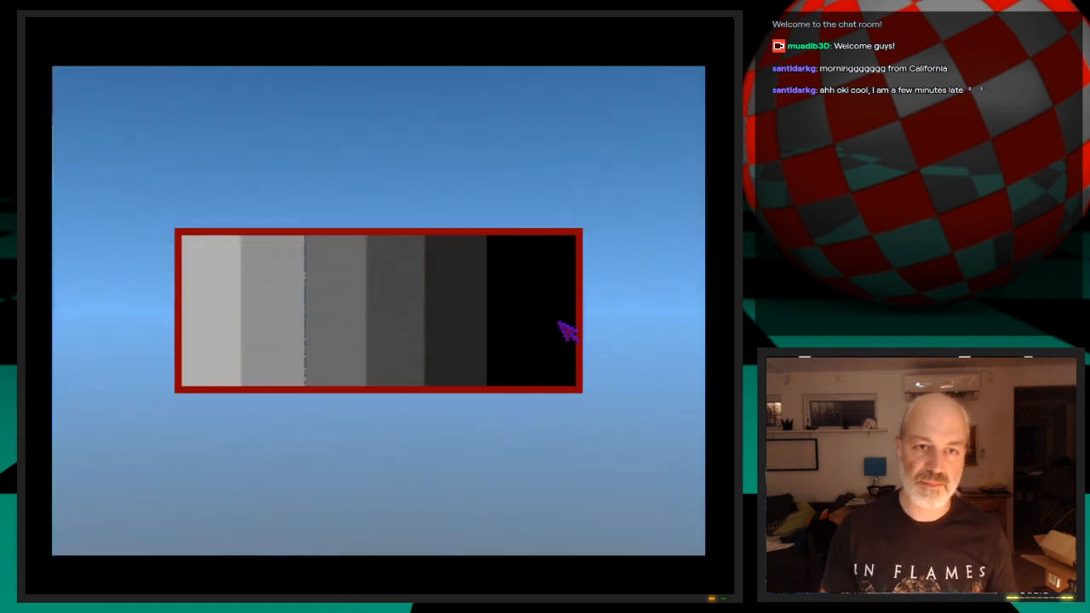
key("Escape")
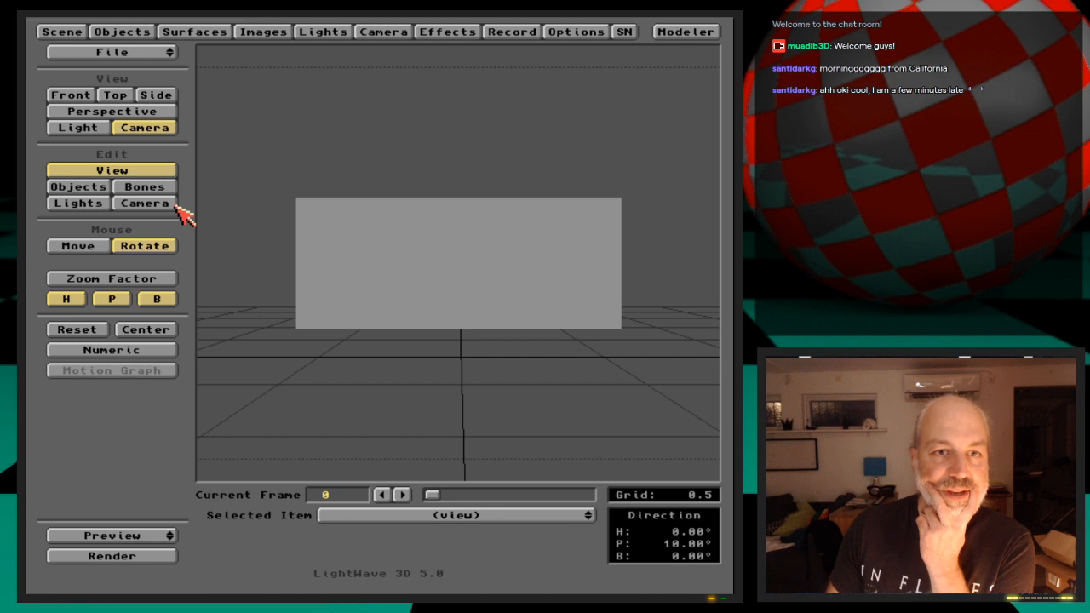
Apply a Ripples displacement map with the default settings to DisplacedStairs and render the frame
left_click(136, 31)
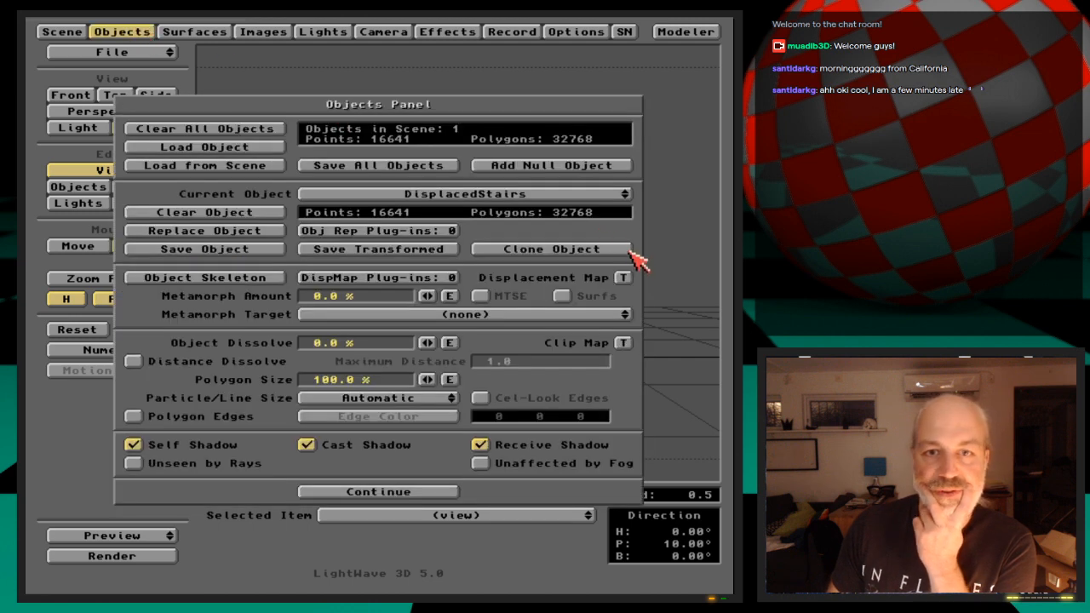
left_click(624, 277)
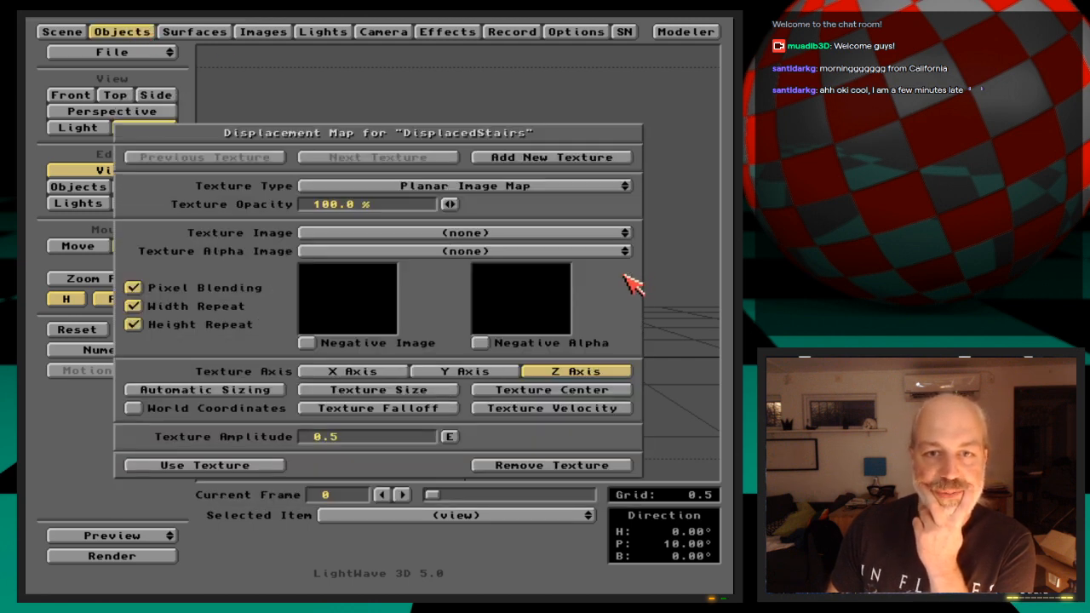
left_click(579, 187)
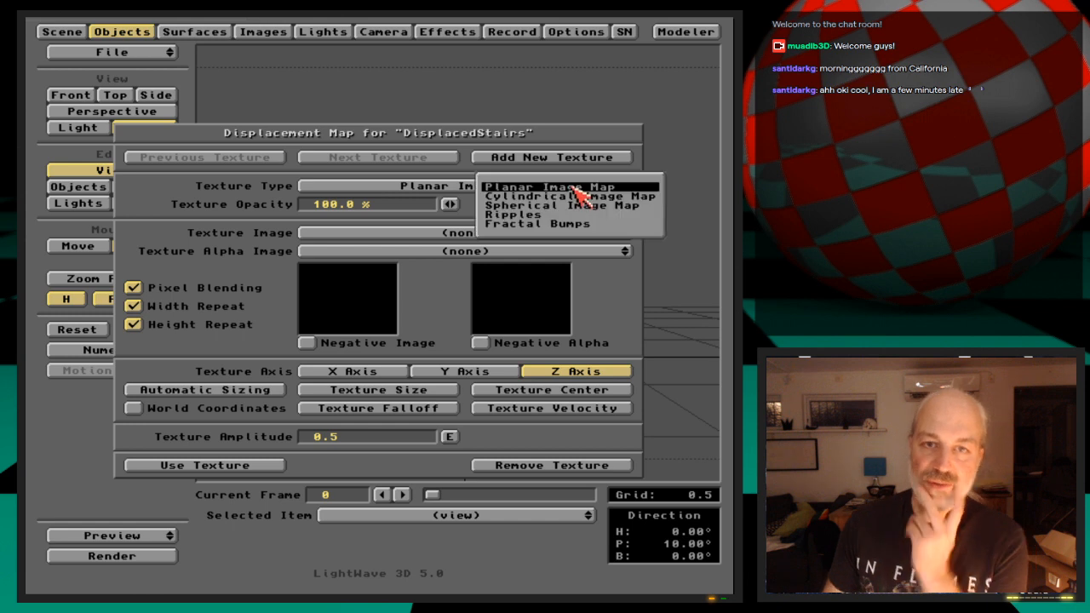
left_click(645, 215)
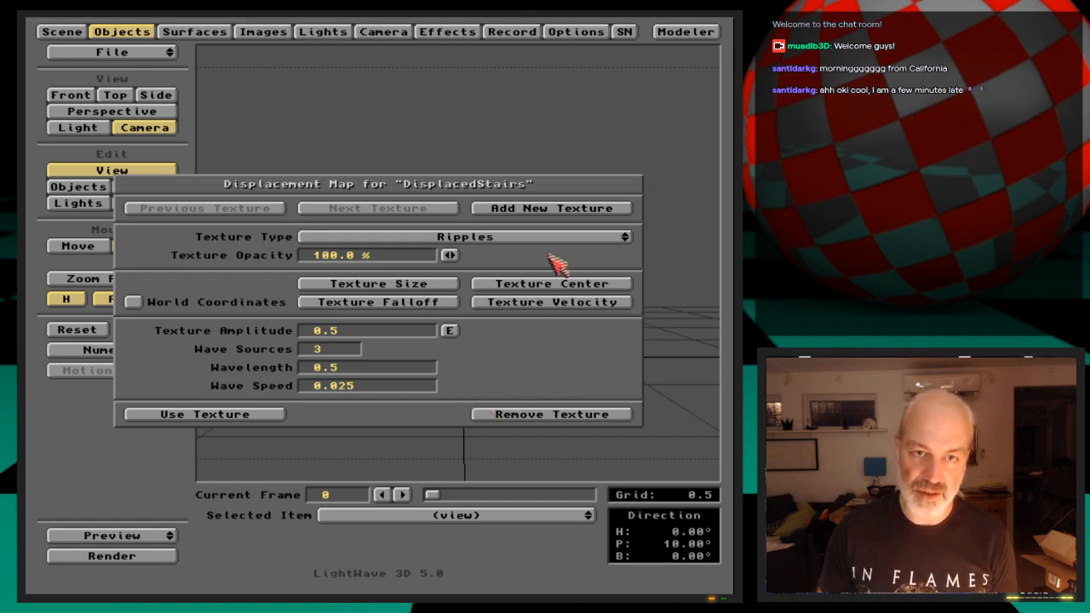
left_click_drag(560, 238, 555, 239)
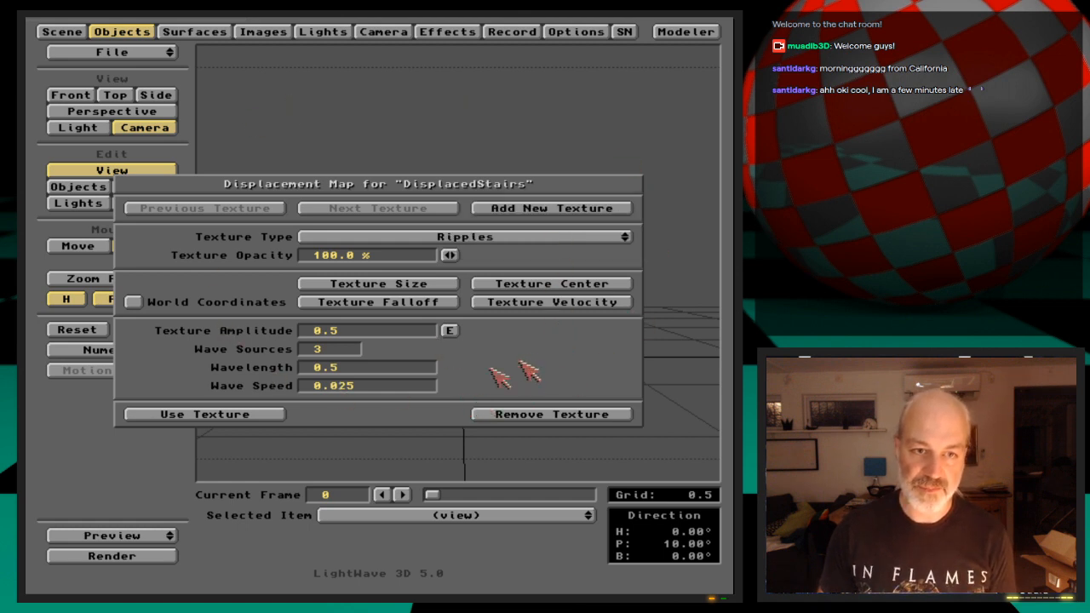
left_click(290, 417)
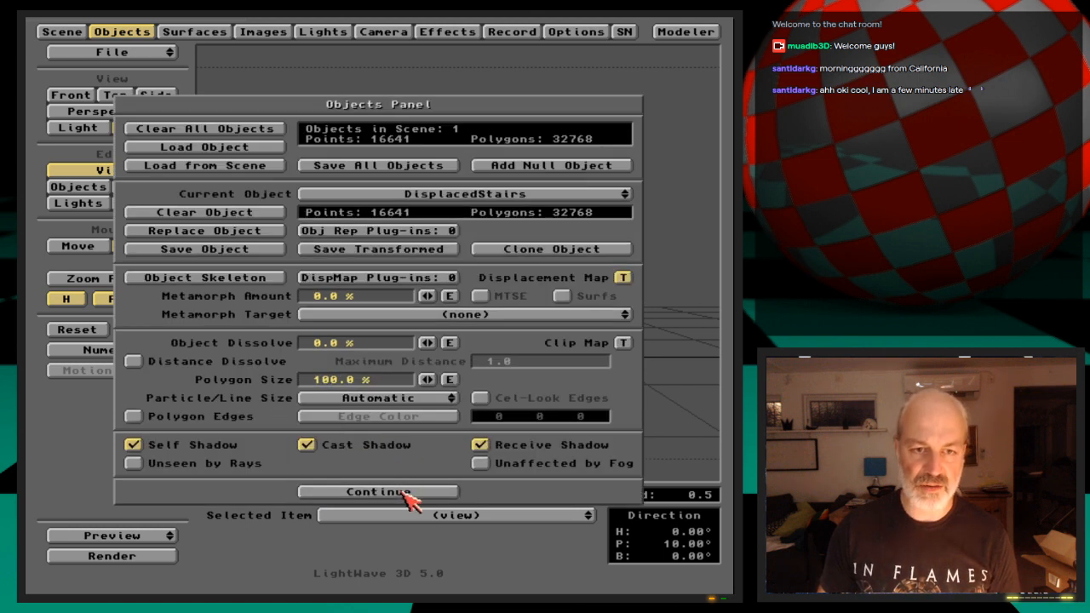
left_click(412, 492)
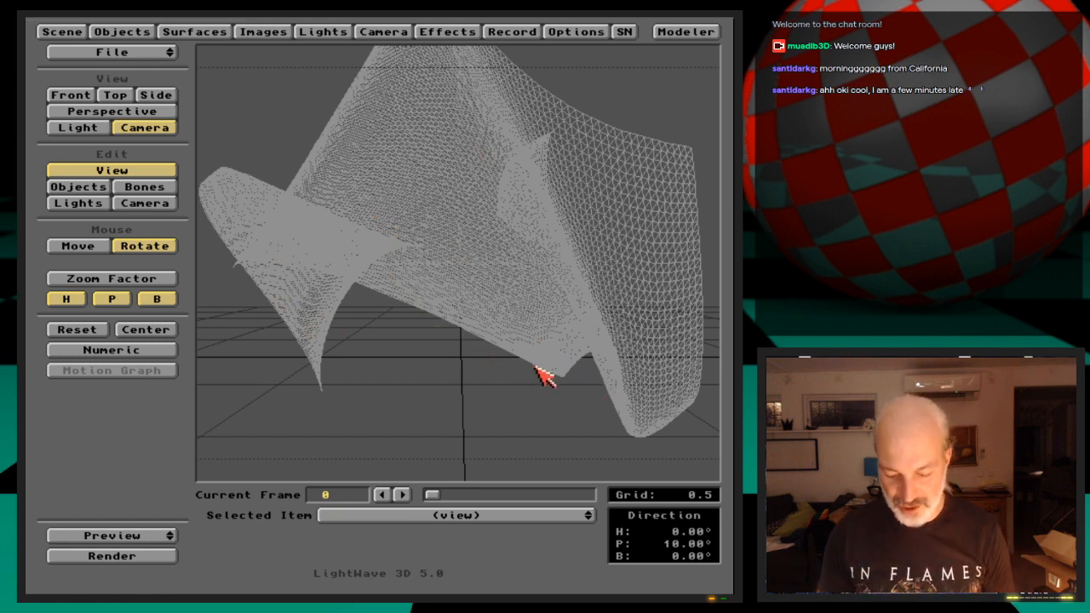
key("F9")
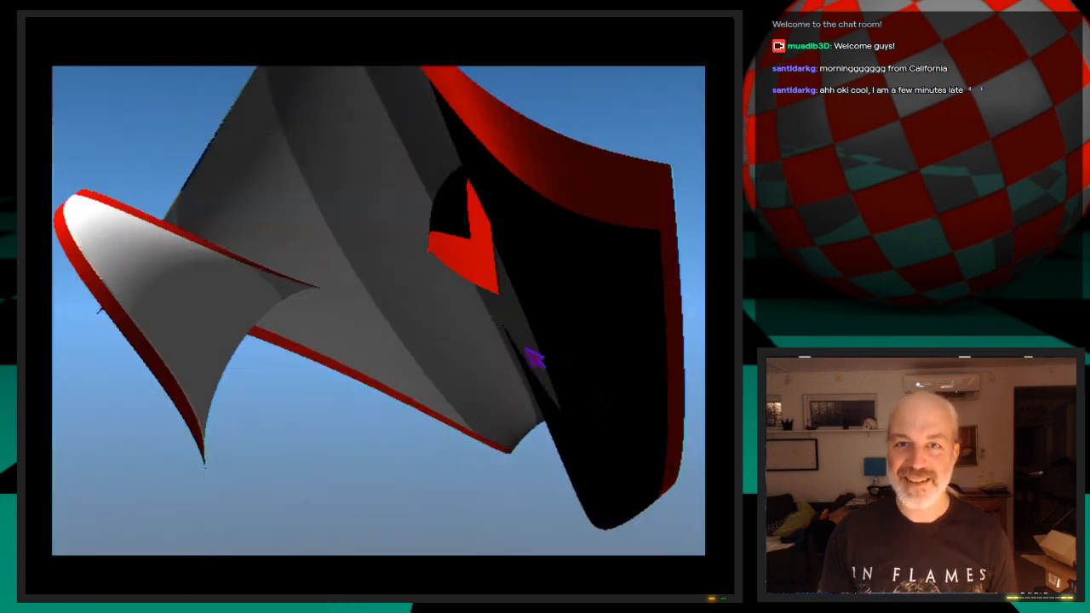
key("Escape")
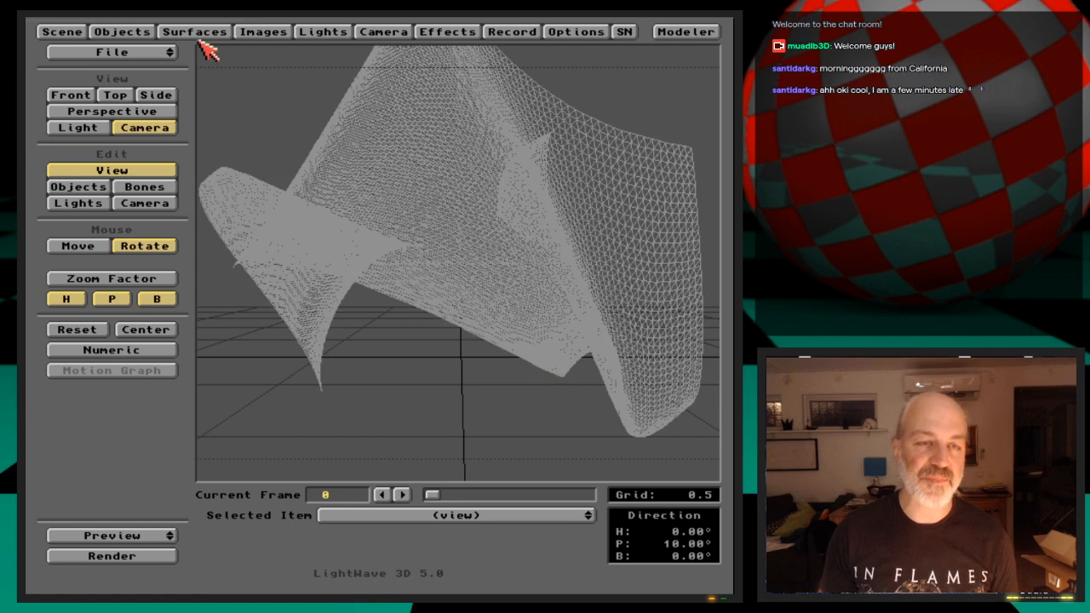
Set the texture amplitude of the Ripples displacement map to 0.1
left_click(143, 32)
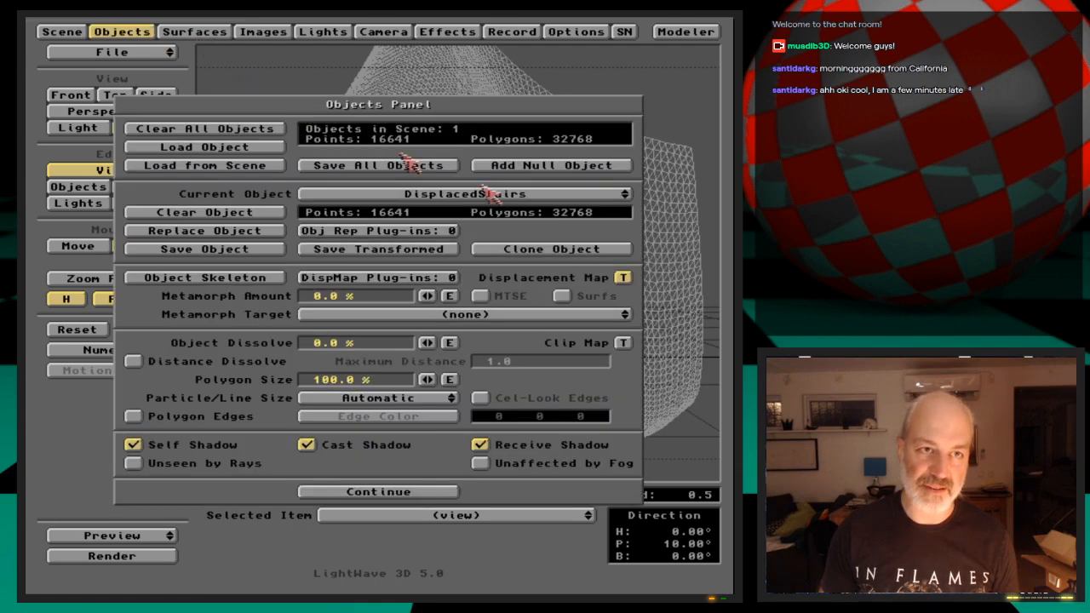
left_click(622, 279)
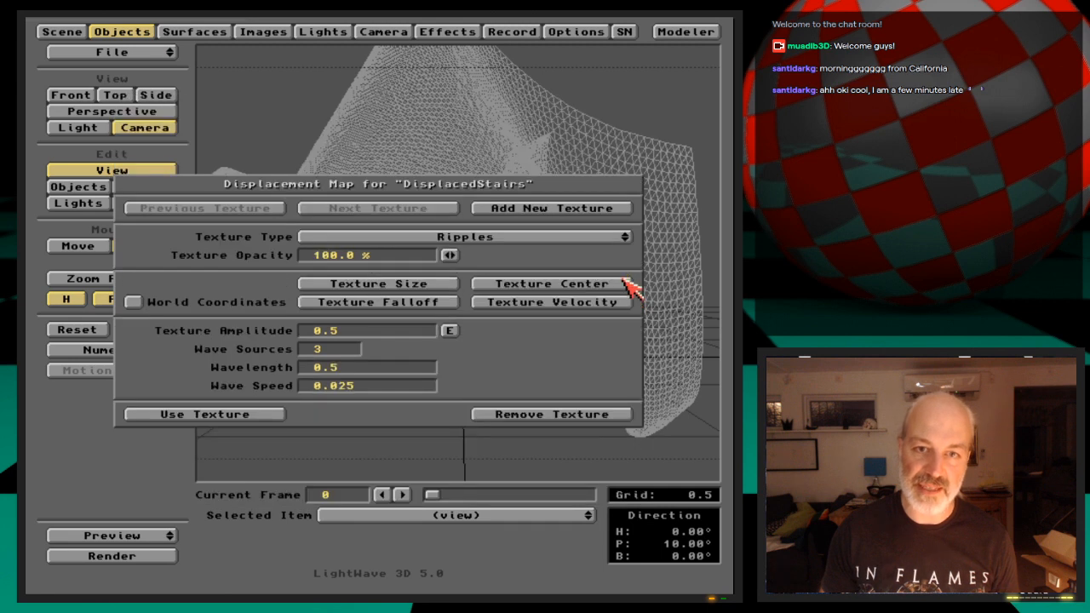
left_click(317, 333)
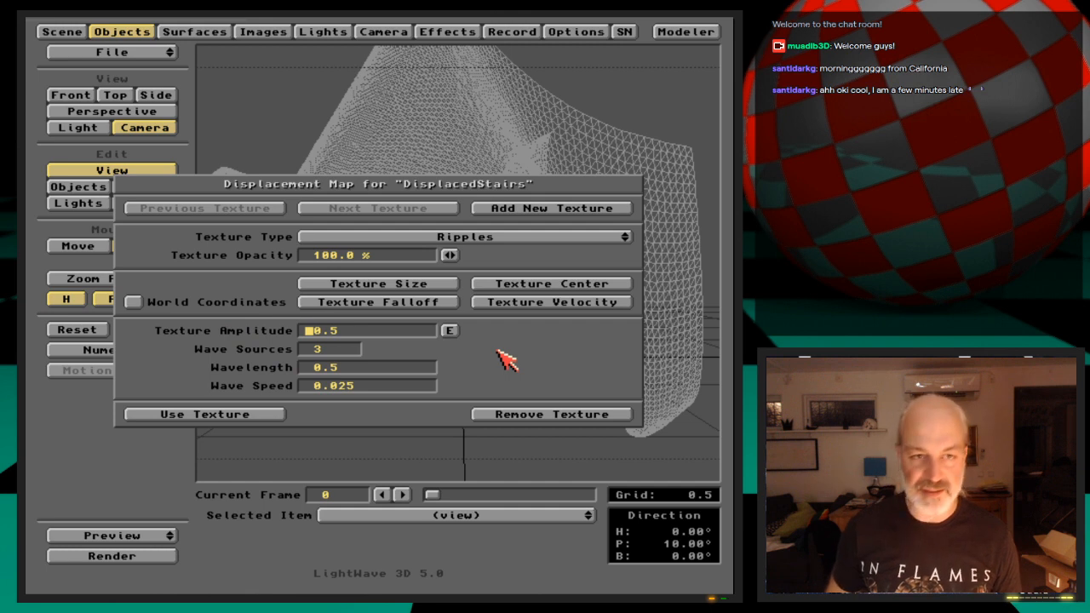
key("Return")
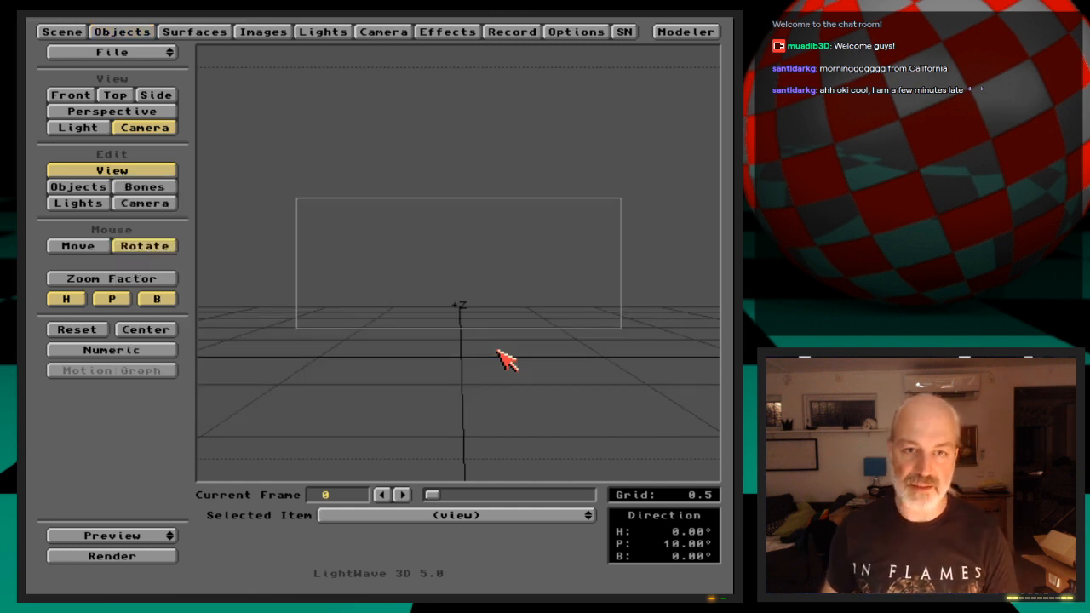
Render the rippled object, and move the camera closer to about X -0.015, Y 0.330, Z -1.964, keyed at frame 0
left_click(159, 204)
left_click_drag(387, 428, 422, 430)
key("F9")
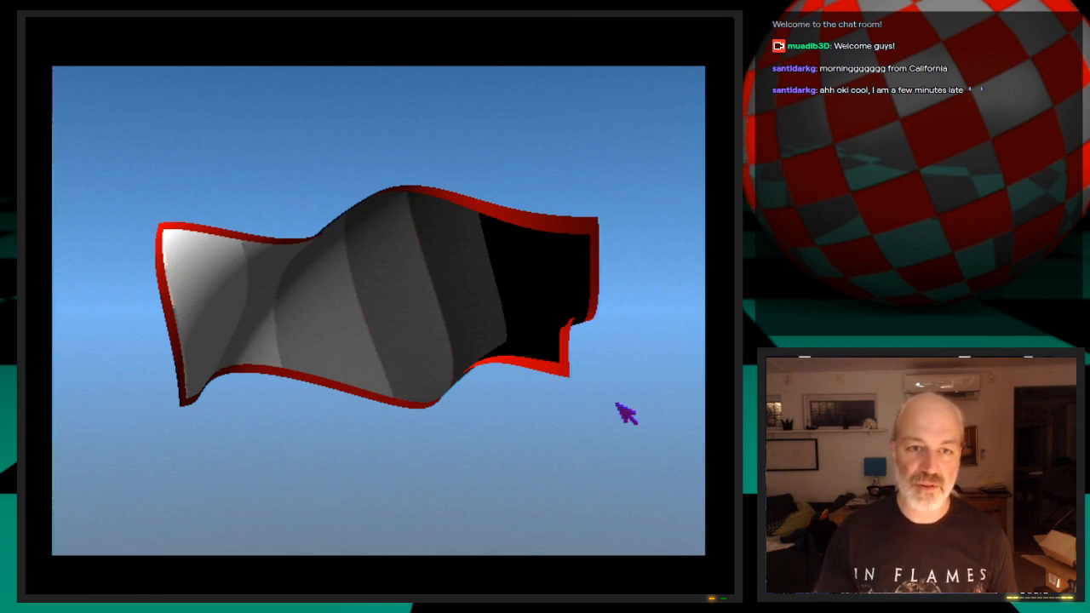
key("Escape")
key("Escape")
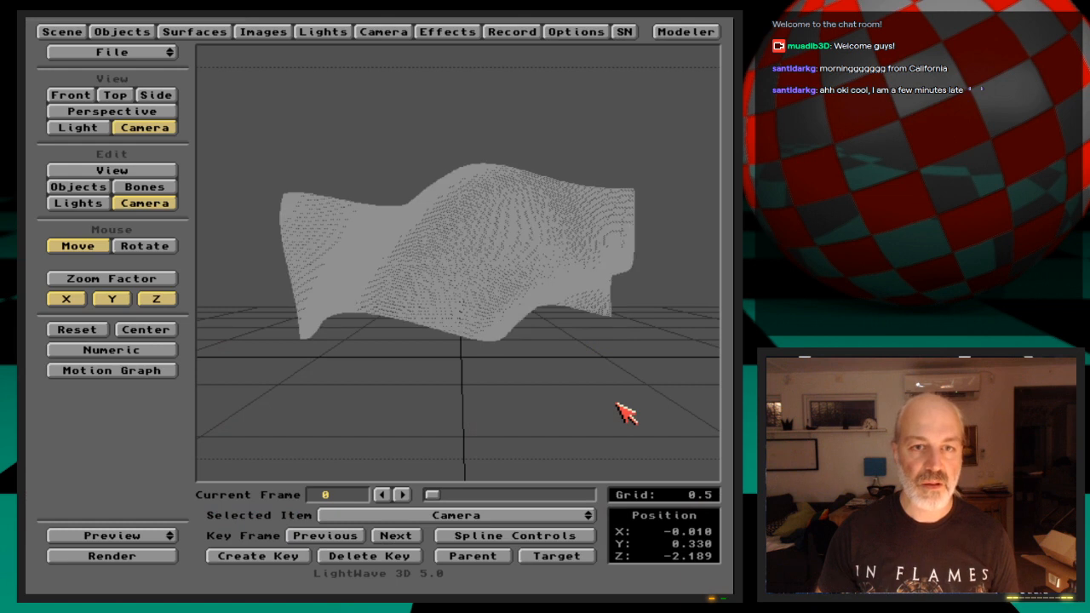
left_click_drag(299, 312, 297, 286)
key("Return")
key("Return")
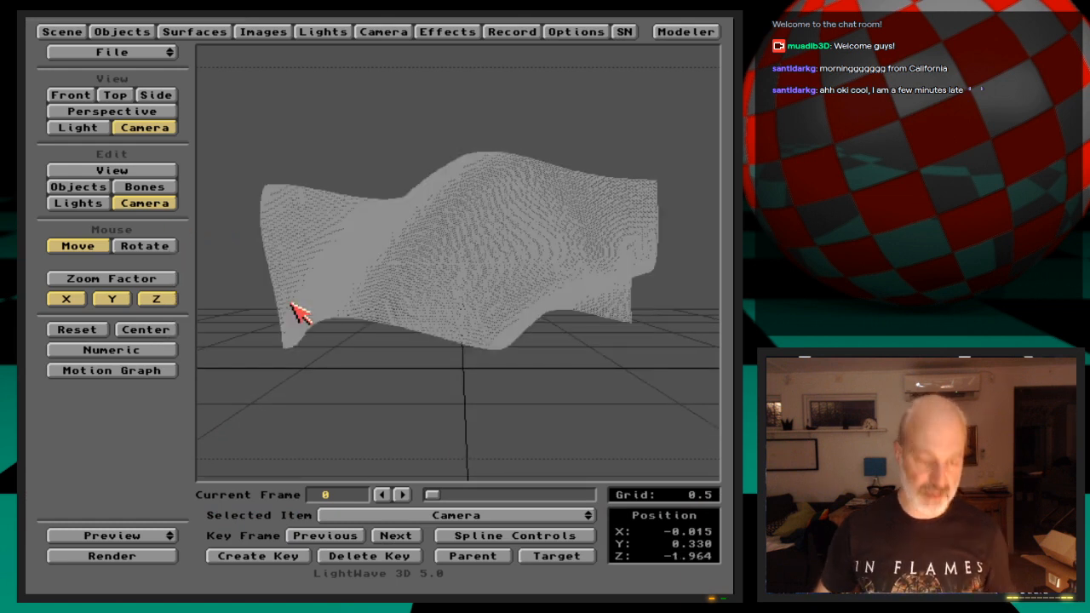
Make a wireframe preview of frames 1 to 30 and play back the ripple animation
left_click(160, 537)
left_click(160, 533)
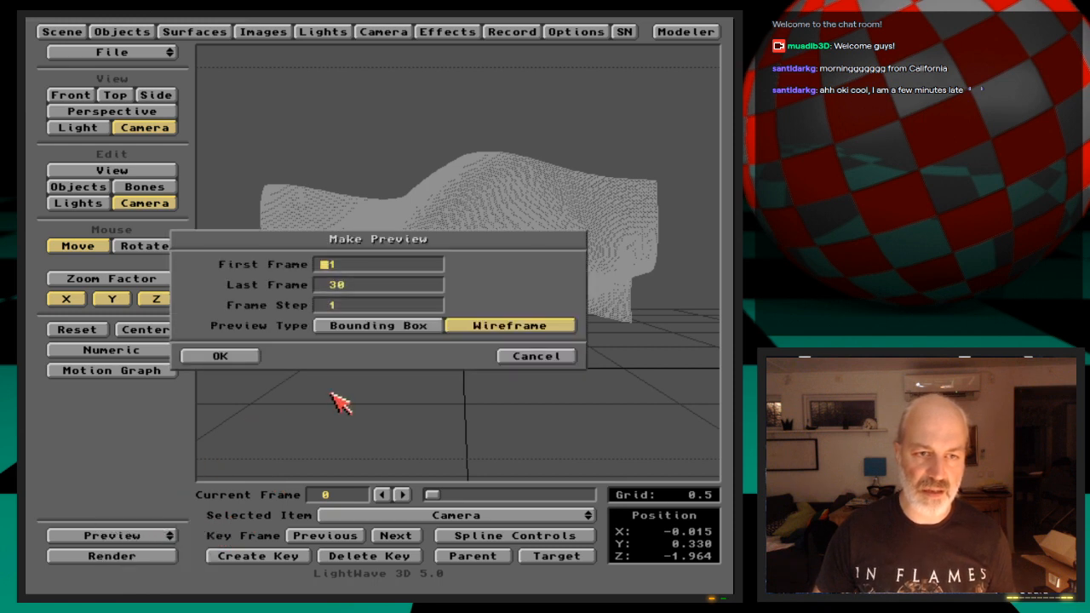
left_click(254, 358)
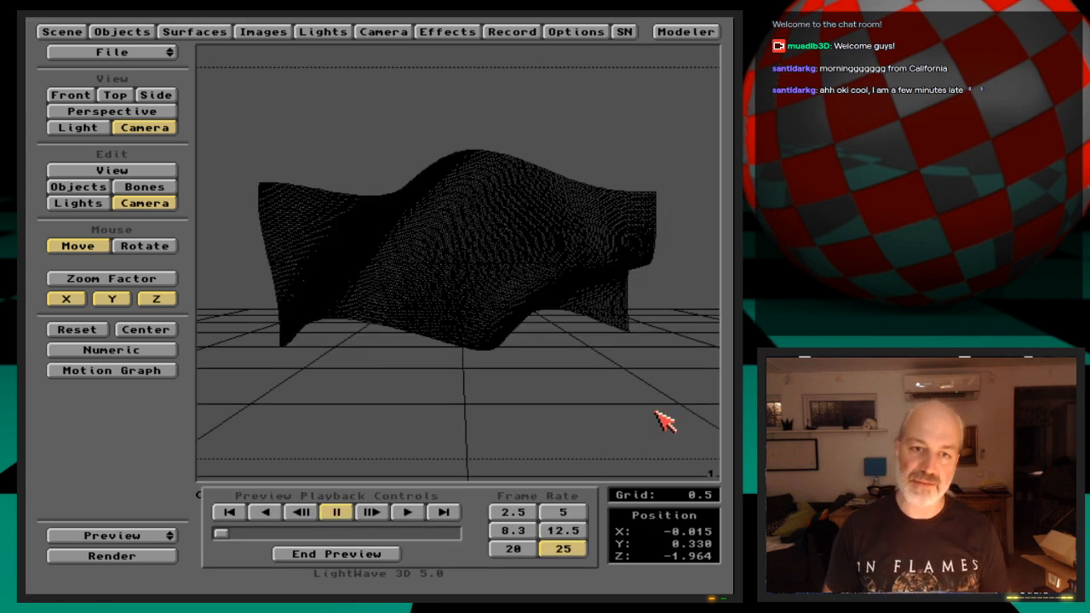
left_click(410, 513)
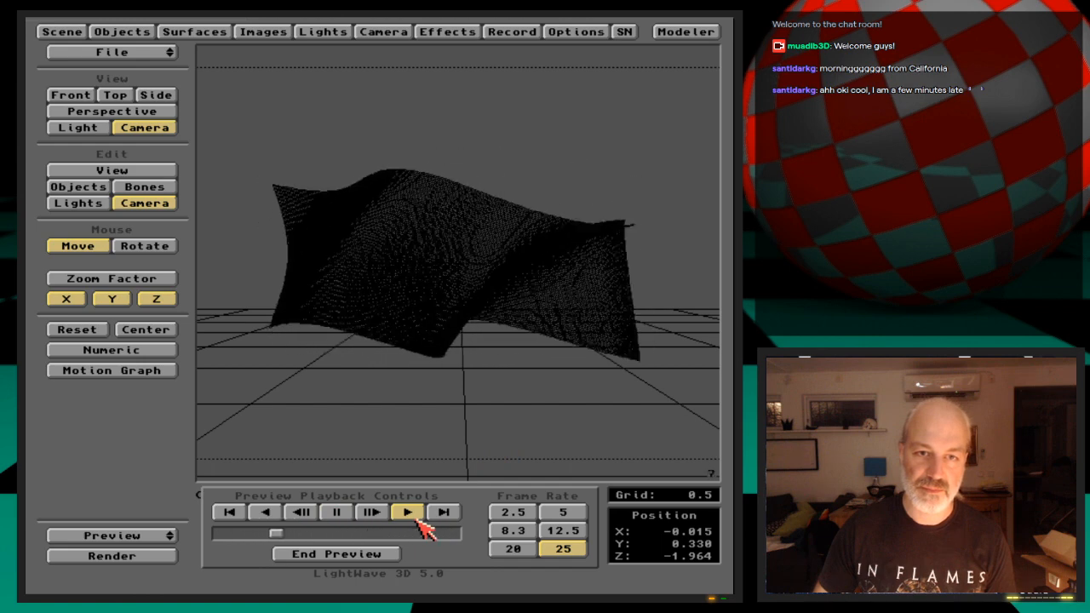
left_click(382, 554)
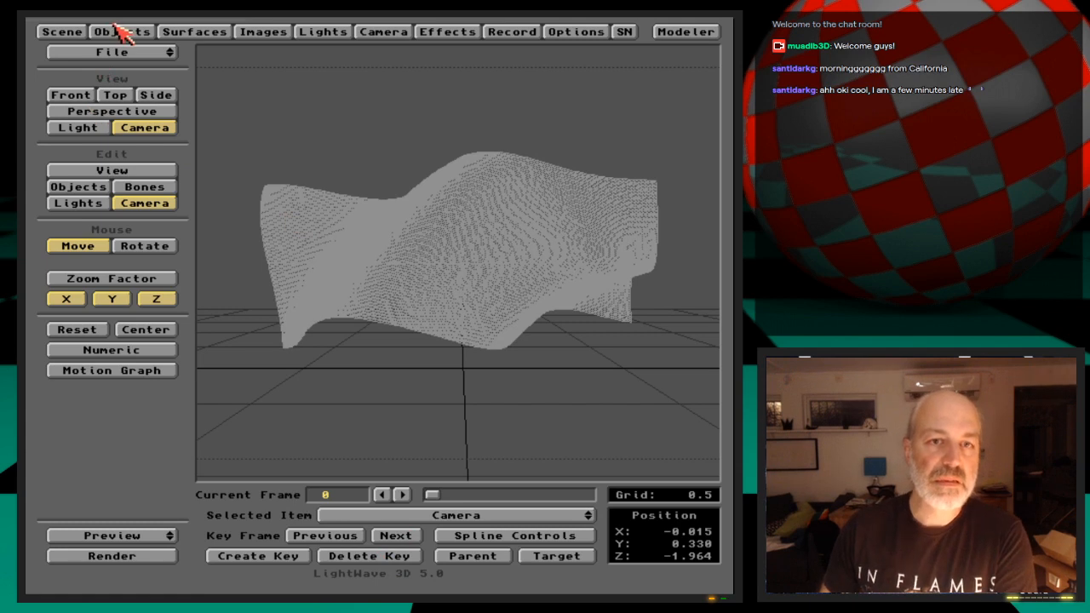
Review the Ripples displacement settings of DisplacedStairs, including wave sources, wavelength and wave speed
left_click(120, 28)
left_click(628, 281)
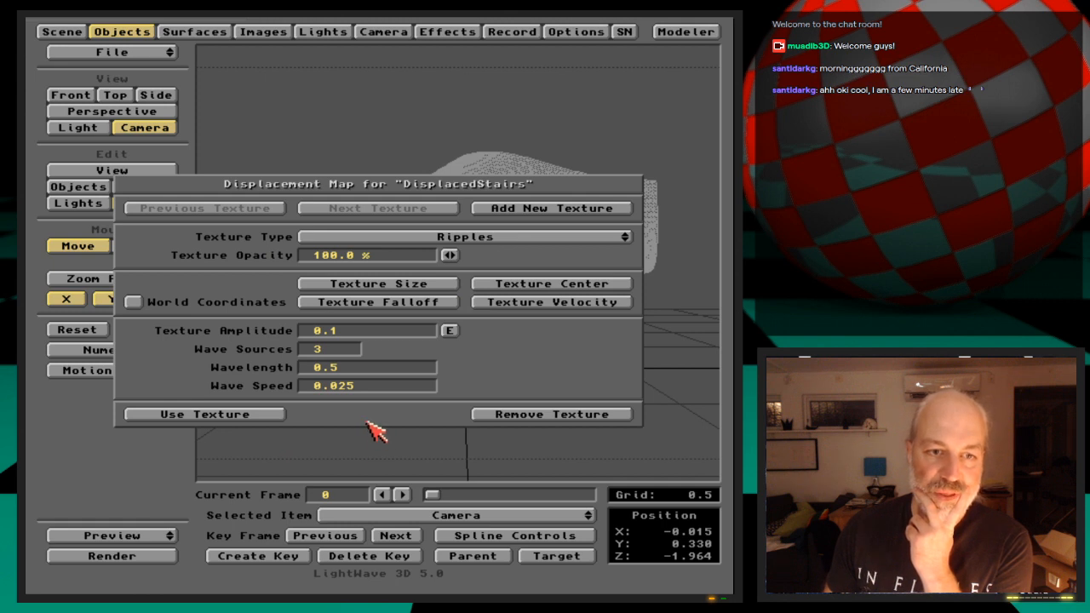
left_click(270, 415)
left_click(401, 488)
Set the scene's last frame to 100
left_click(43, 31)
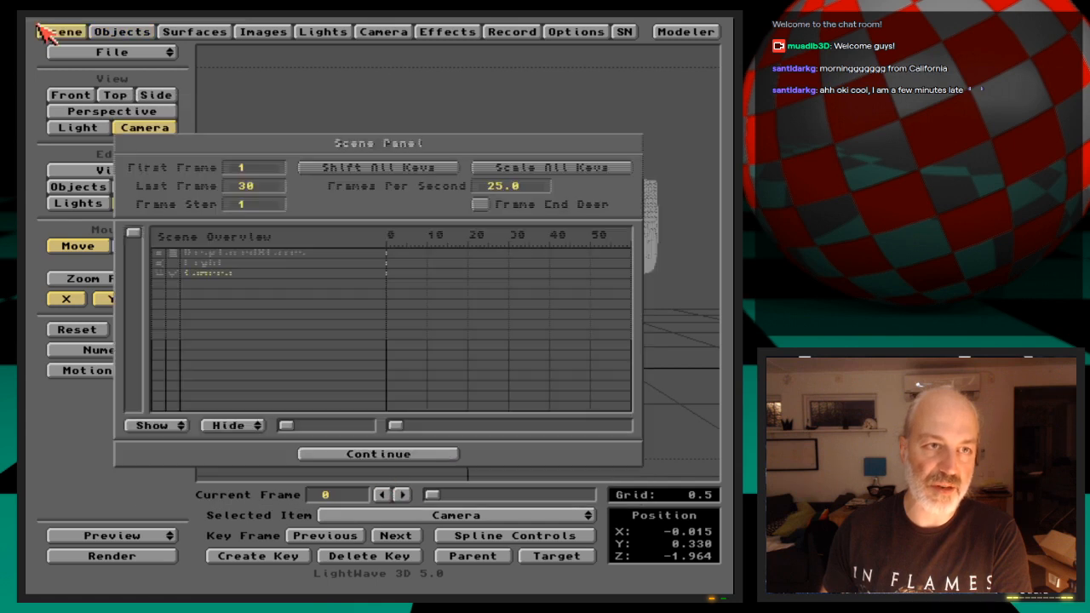
left_click(247, 187)
type("100")
key("Tab")
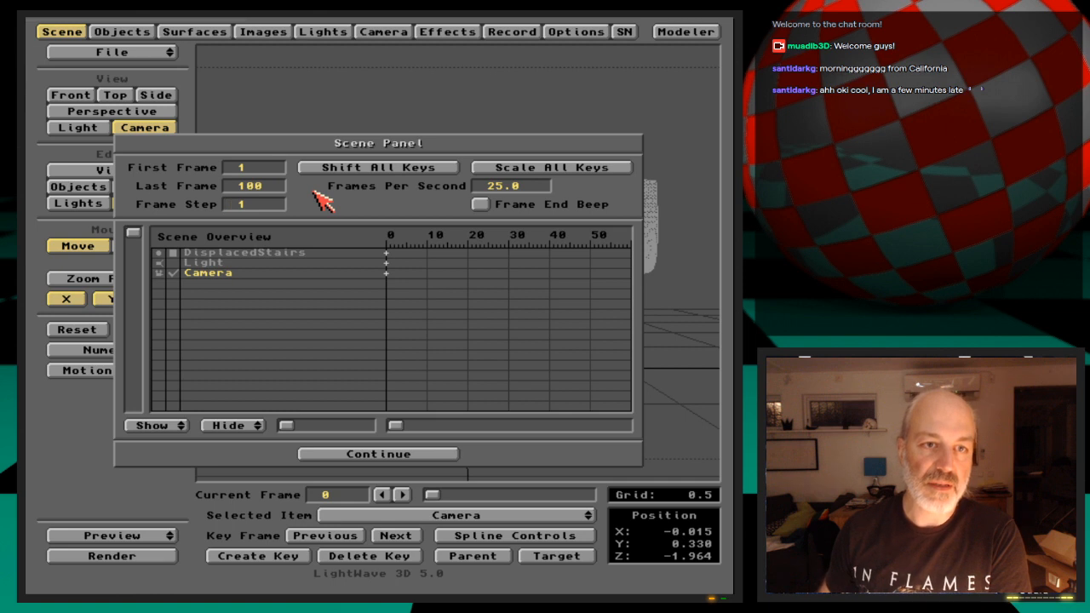
Open an amplitude envelope for the Ripples displacement map of DisplacedStairs and create a key at frame 5
left_click(47, 32)
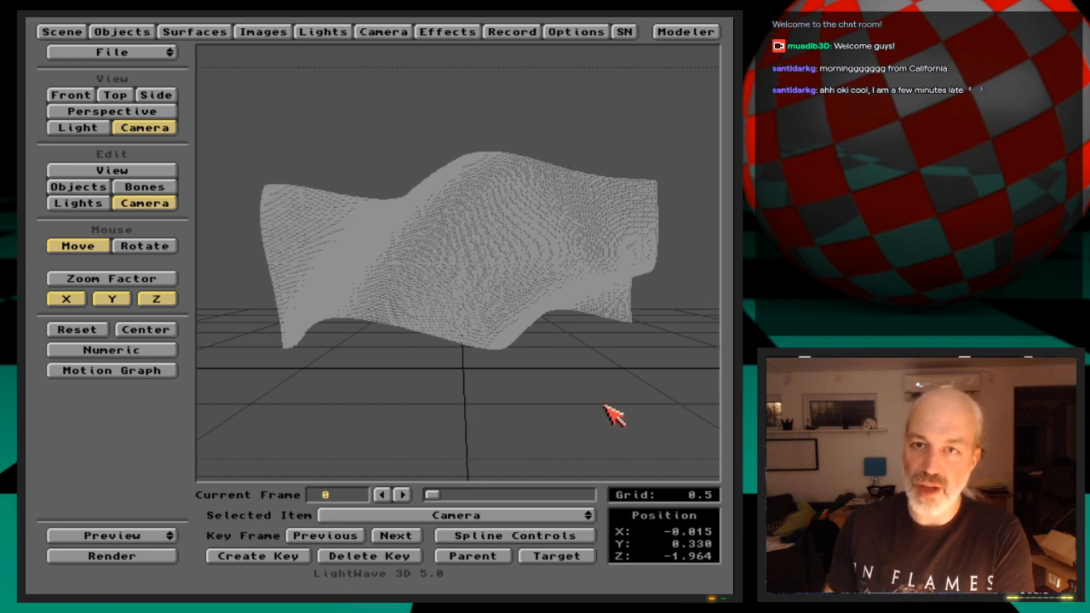
left_click(145, 31)
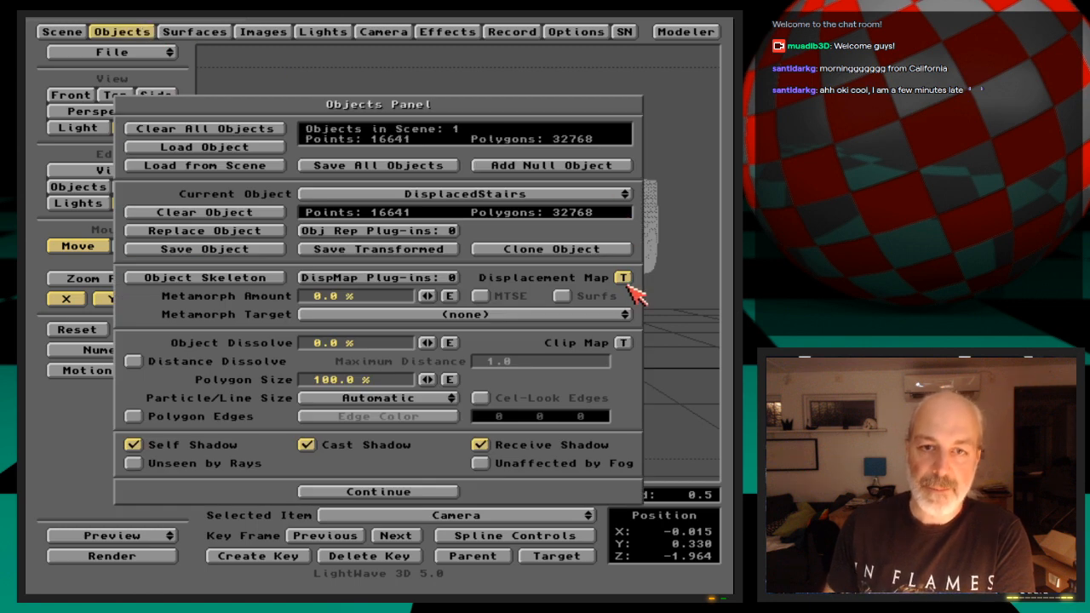
left_click(622, 278)
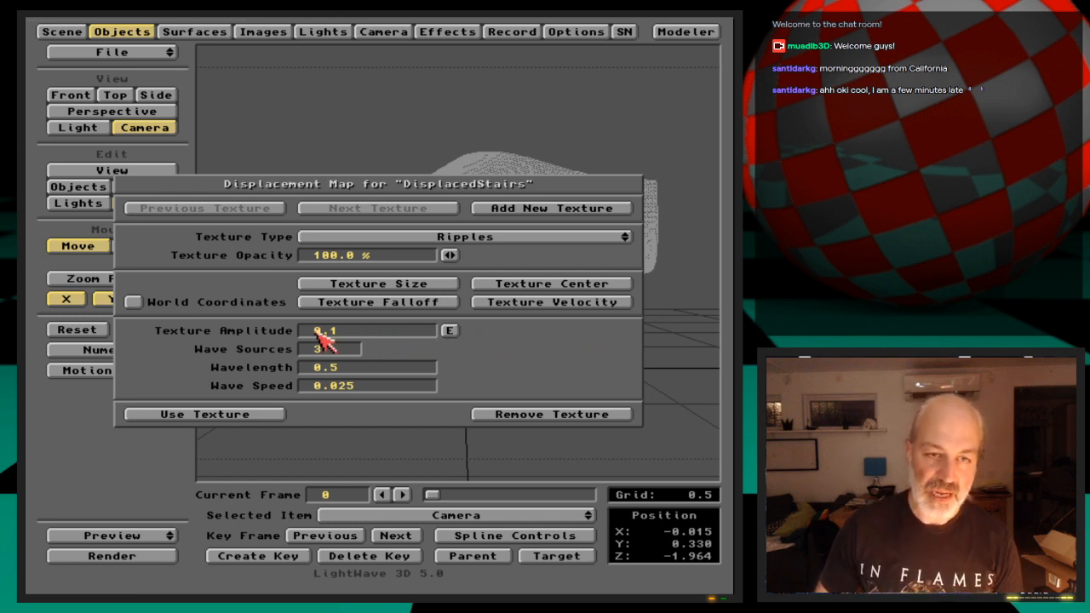
left_click(450, 331)
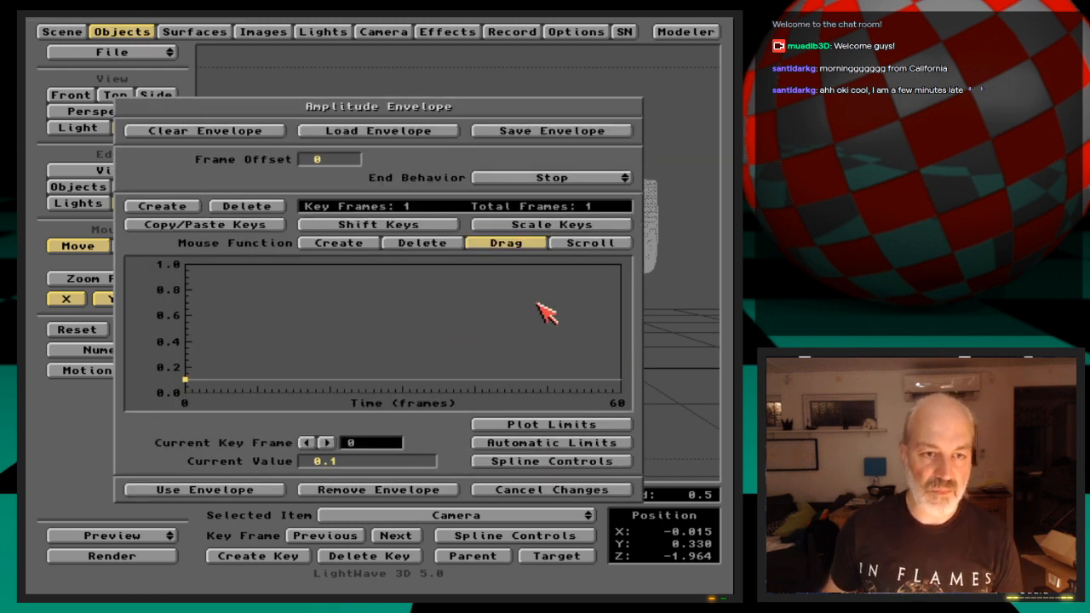
key("Return")
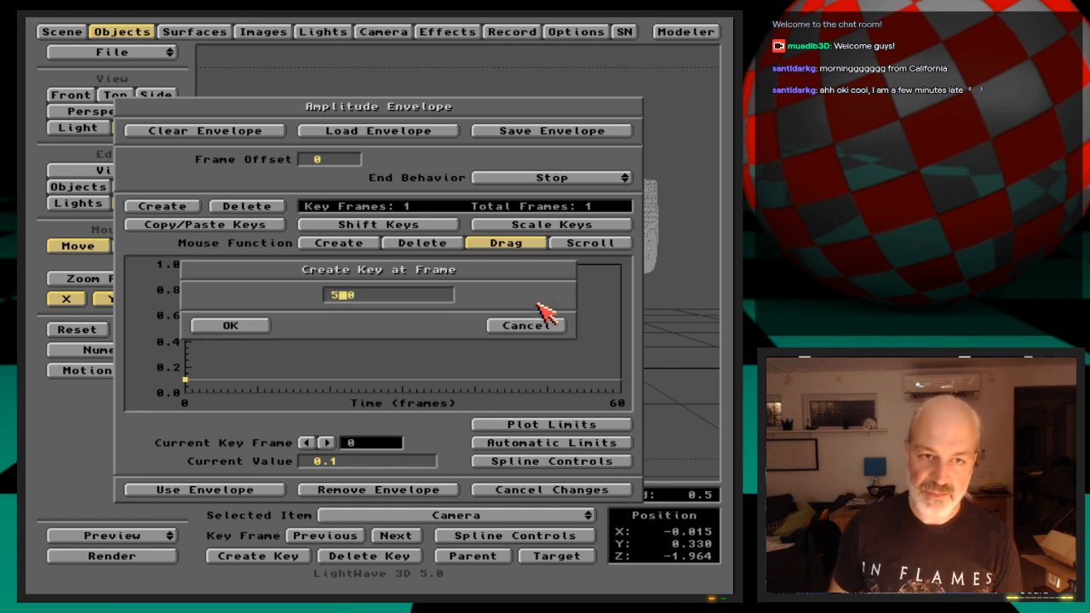
key("Return")
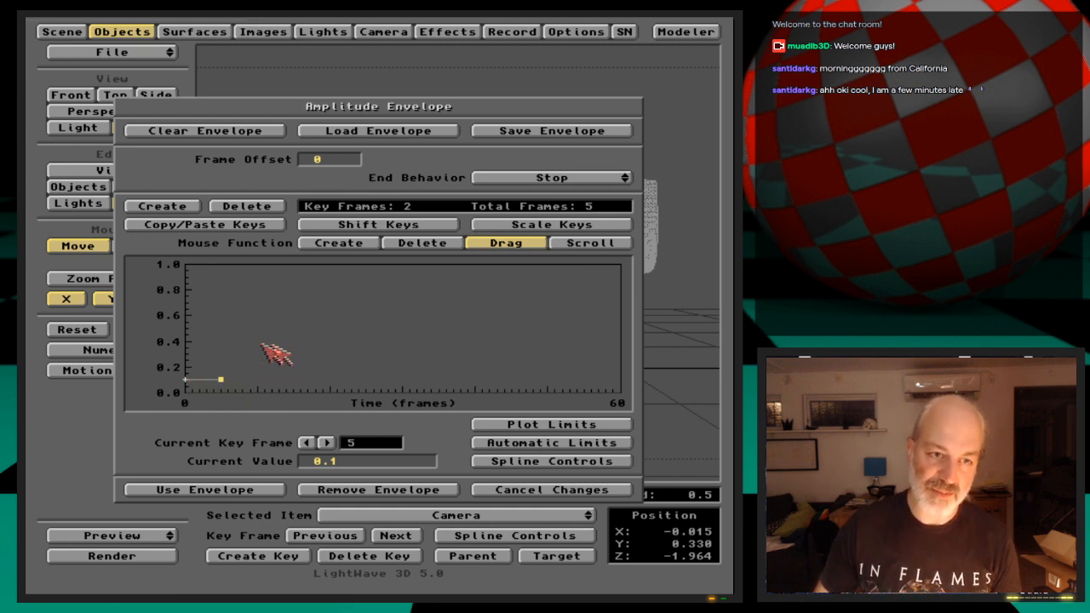
Set the ripple amplitude to 0 at the envelope keys on frames 0 and 5
key("Left")
key("Tab")
type("0")
key("Return")
key("Right")
key("Tab")
type("0")
key("Return")
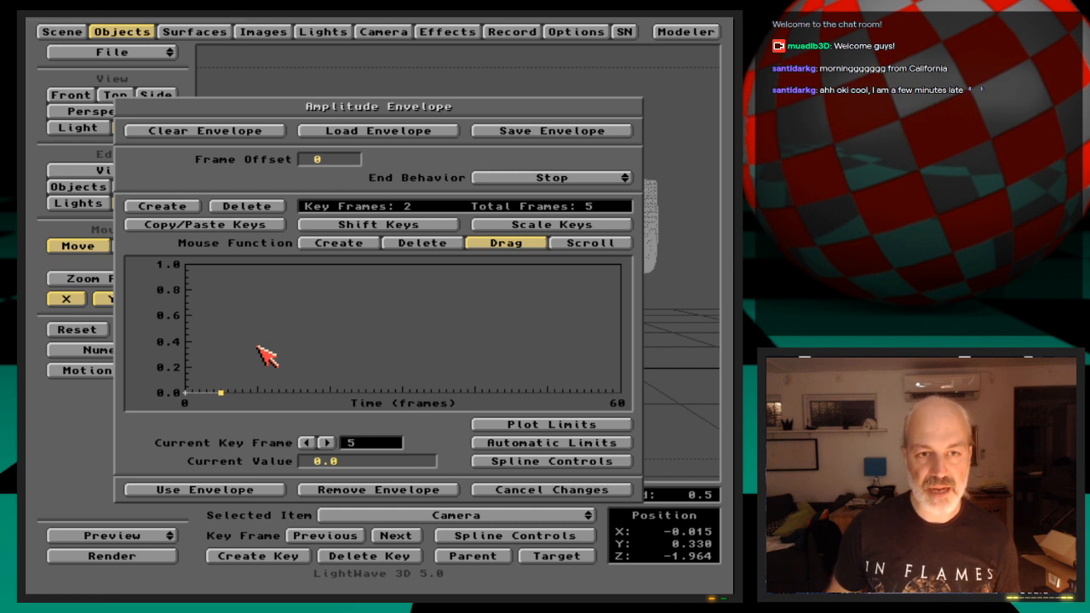
Create an amplitude key at frame 45 with a value of 0.1 and fit the graph limits automatically
key("Return")
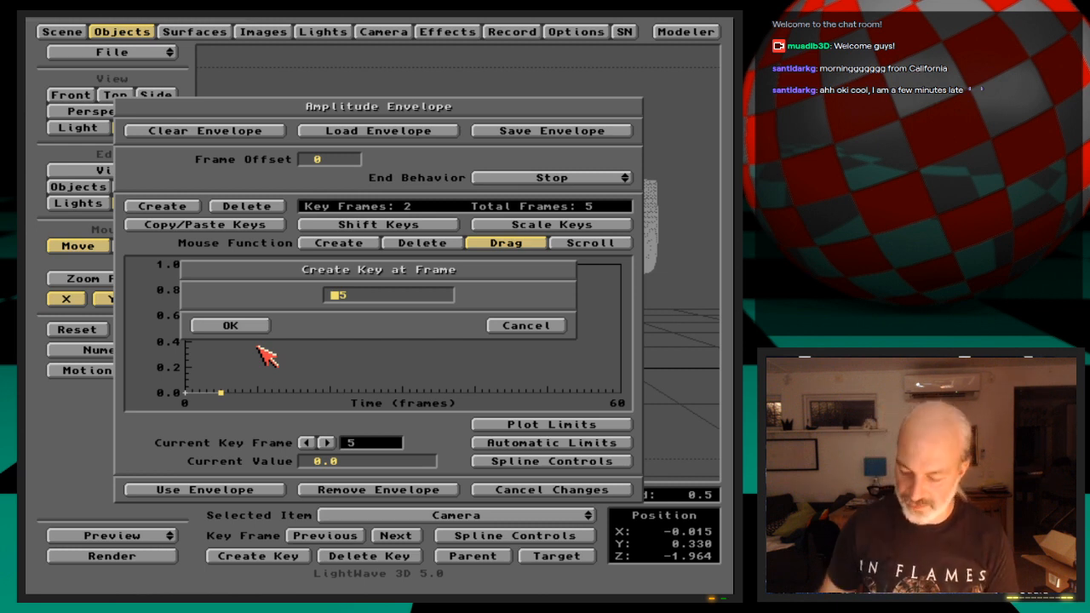
type("455")
key("Return")
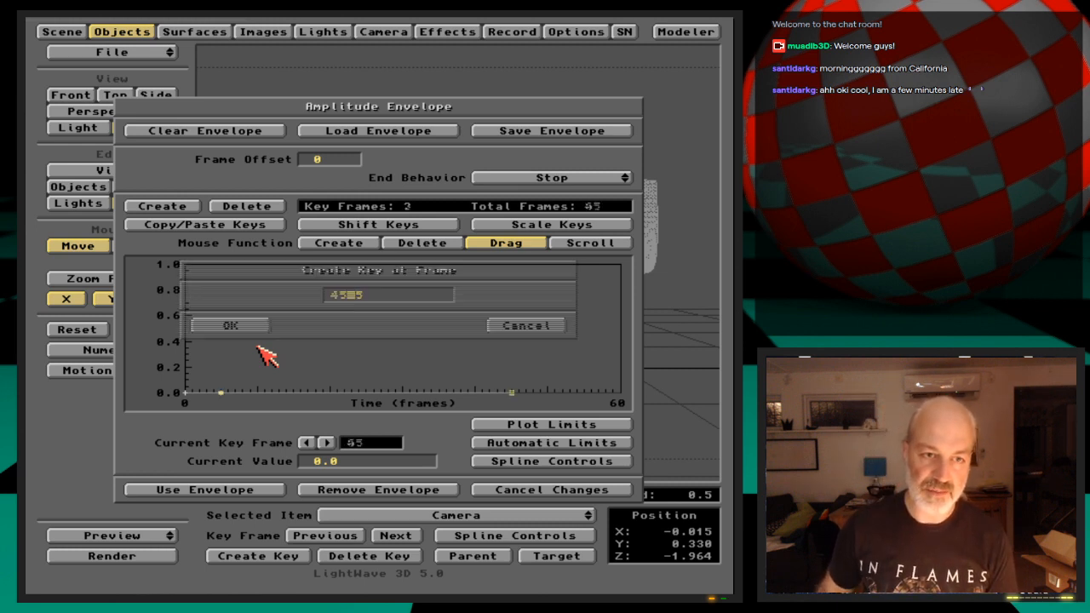
key("Tab")
type("0.1")
key("Return")
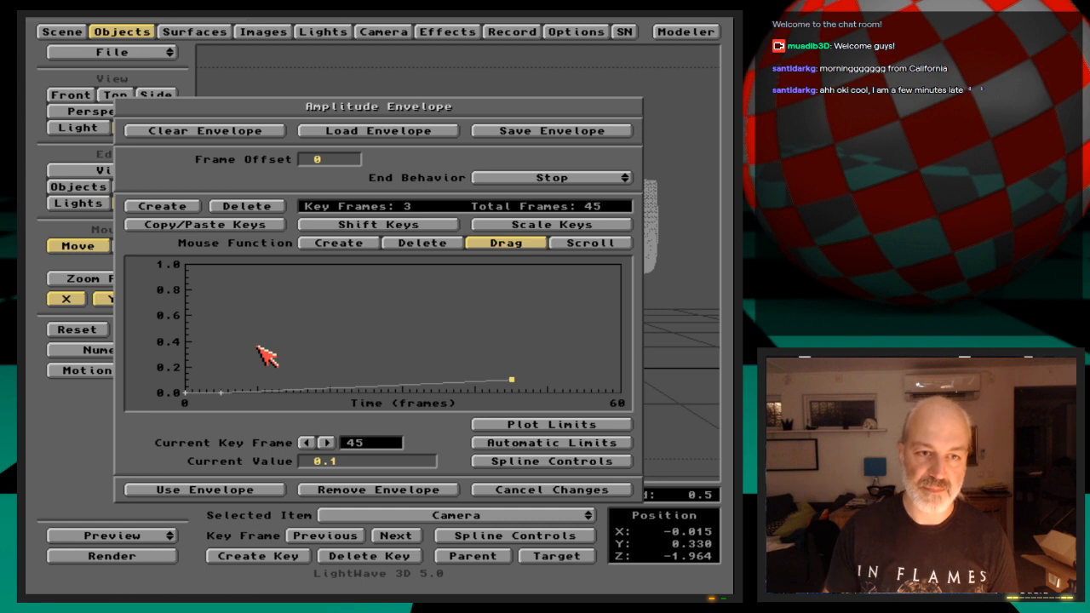
left_click(549, 443)
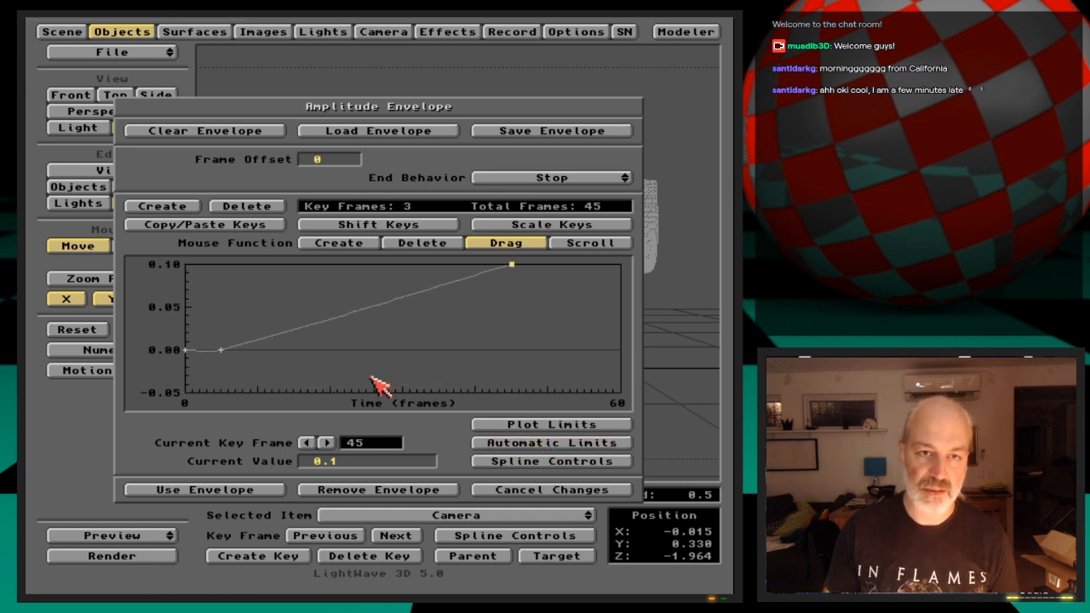
Make the amplitude key at frame 5 linear and recheck its spline controls
key("Left")
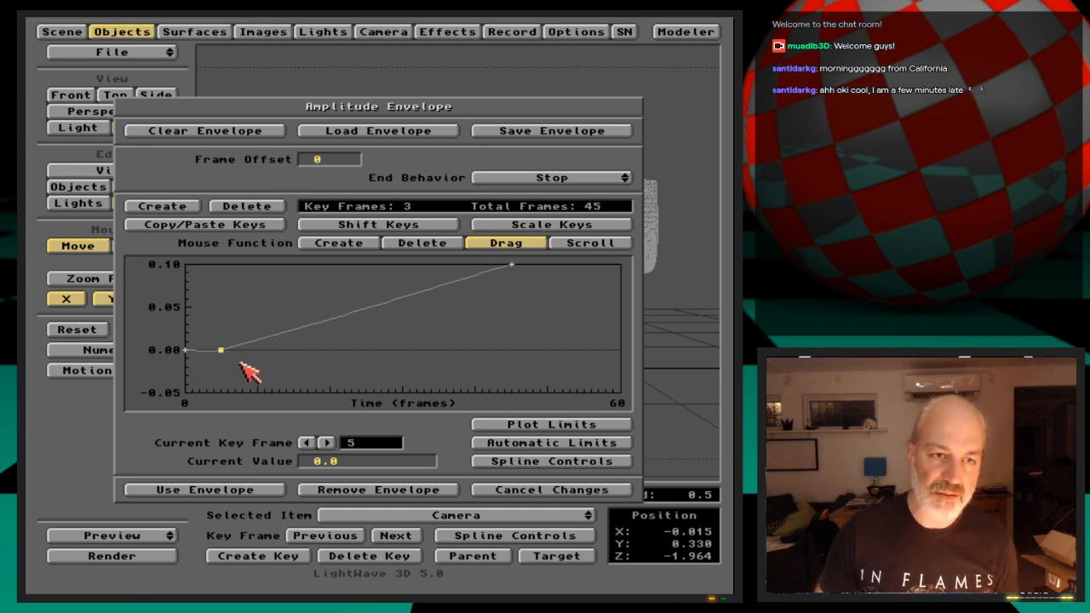
key("s")
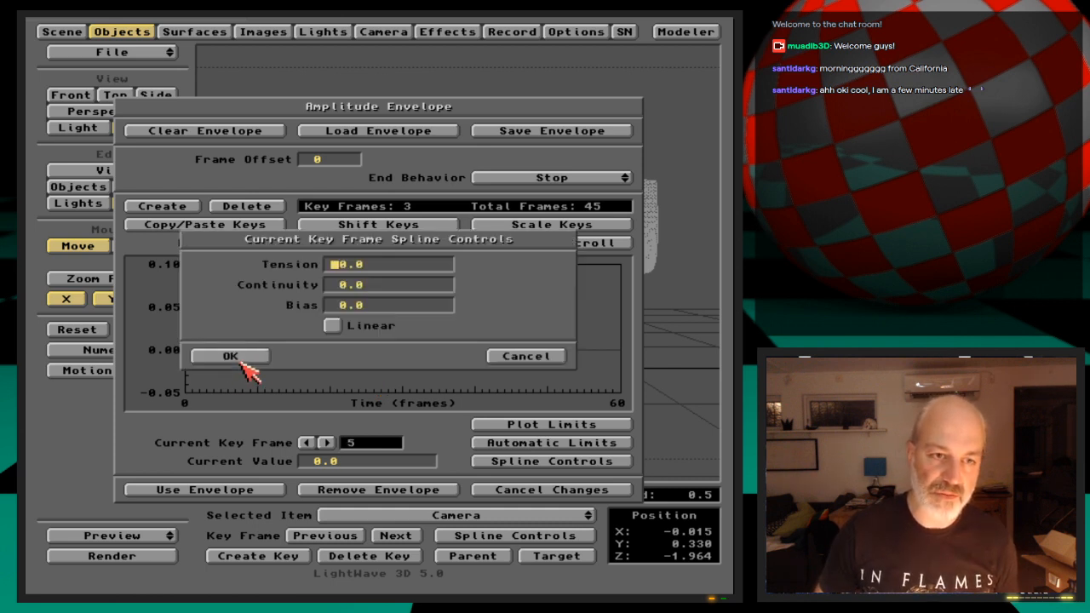
left_click(332, 327)
left_click(254, 356)
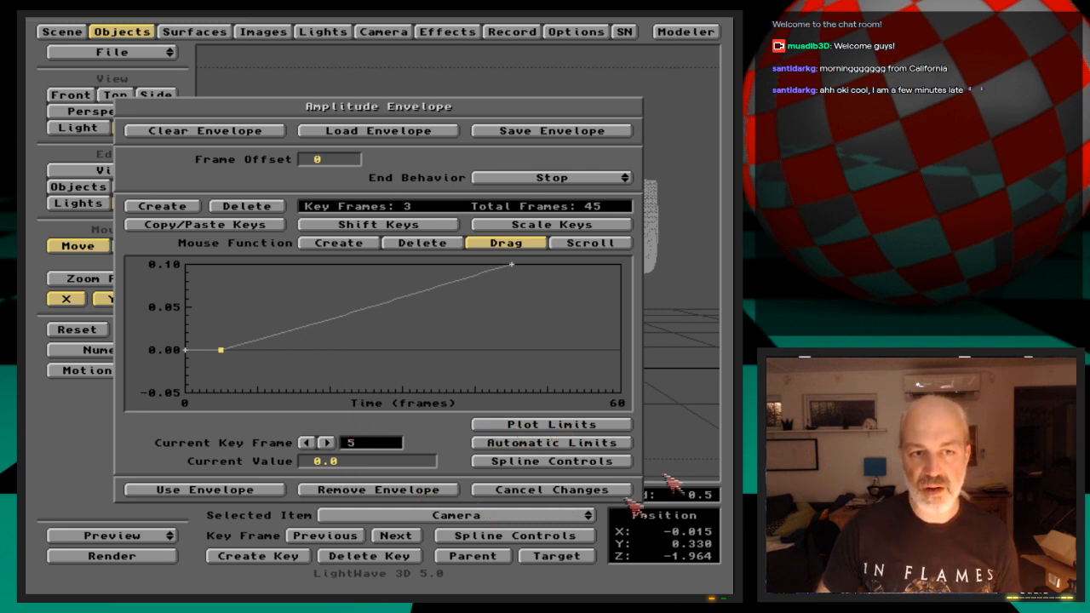
left_click(568, 462)
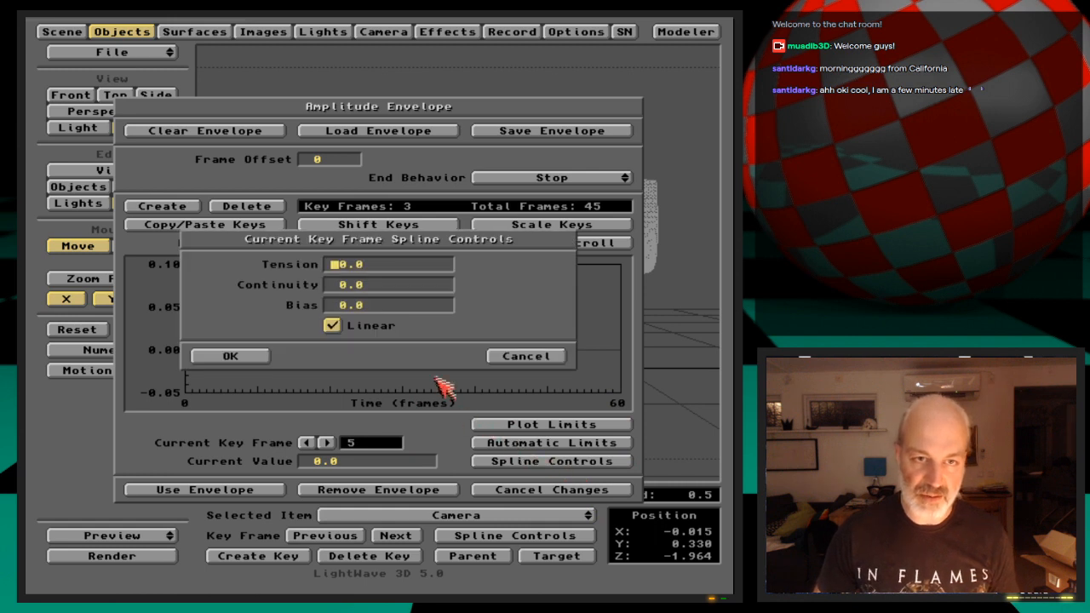
left_click(545, 349)
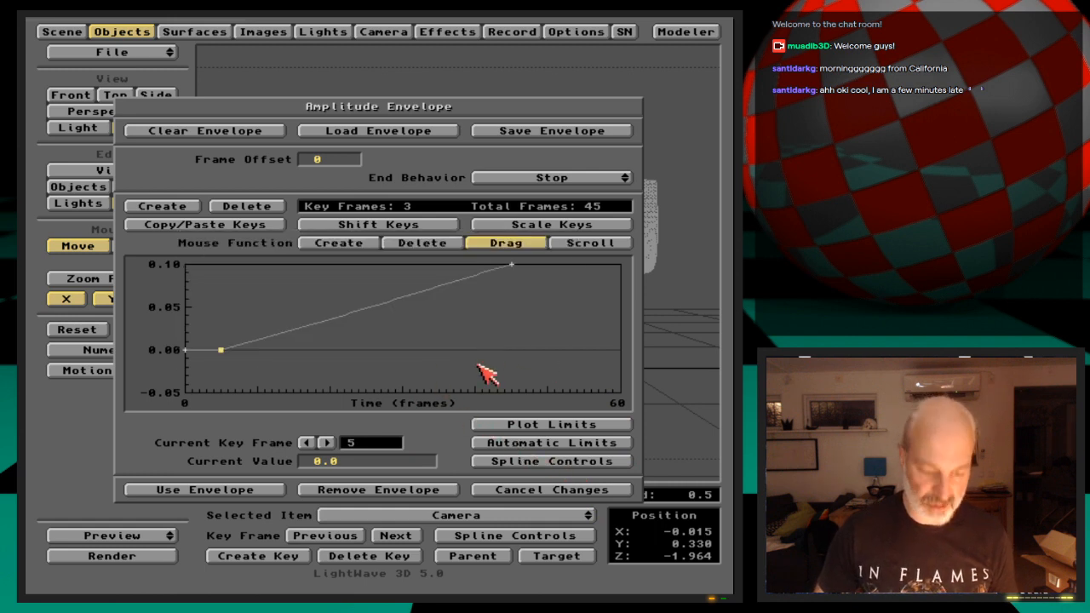
Adjust the tension of the frame 5 amplitude key interactively to 1.0 so the ripples ease in
key("t")
left_click_drag(474, 353, 545, 353)
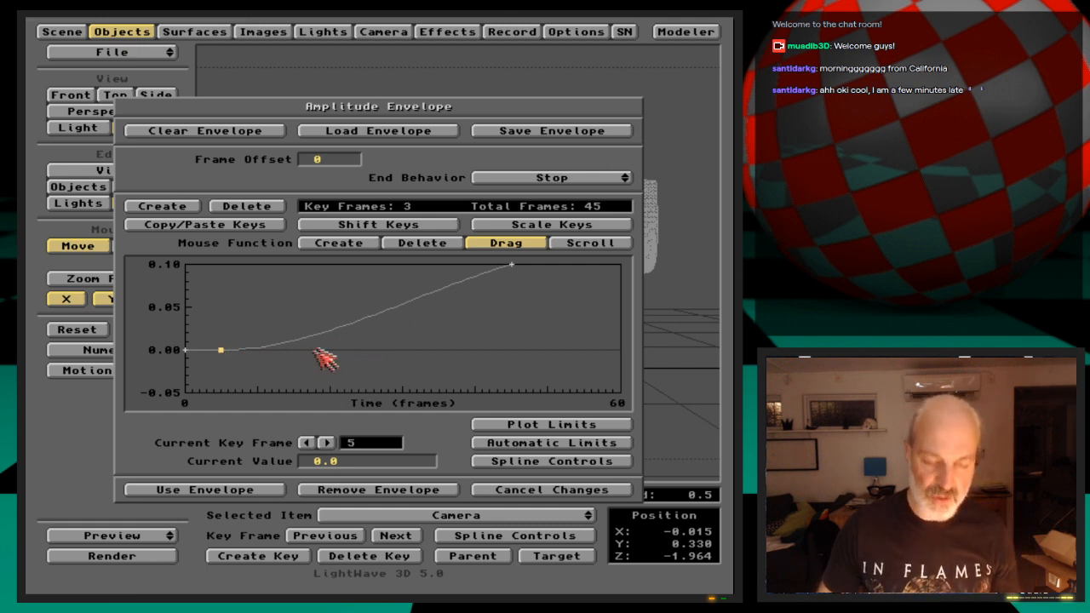
key("F1")
left_click_drag(371, 361, 252, 362)
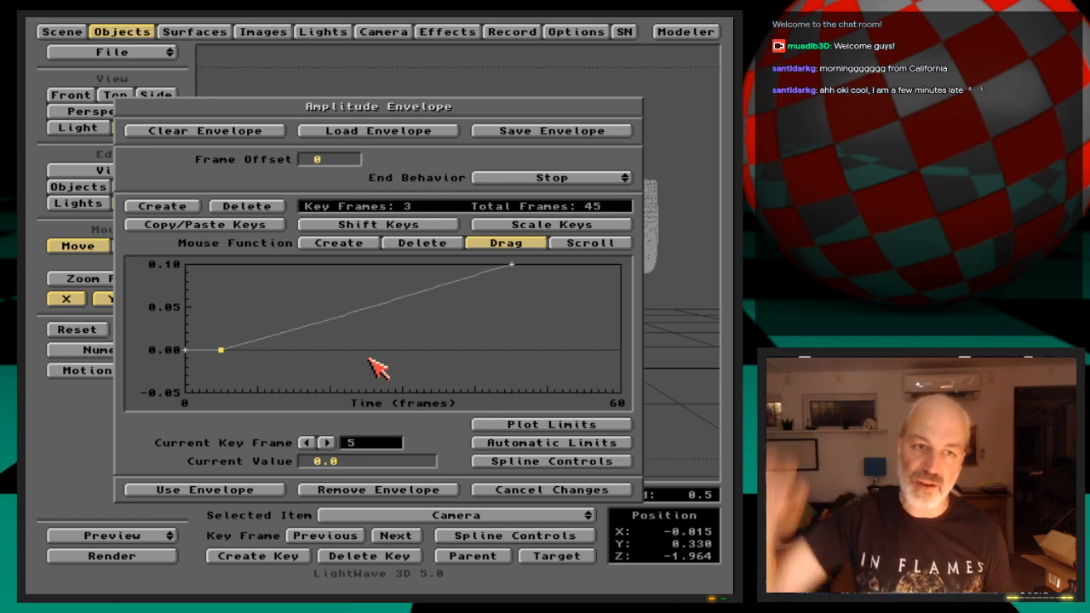
key("F1")
left_click_drag(367, 358, 452, 359)
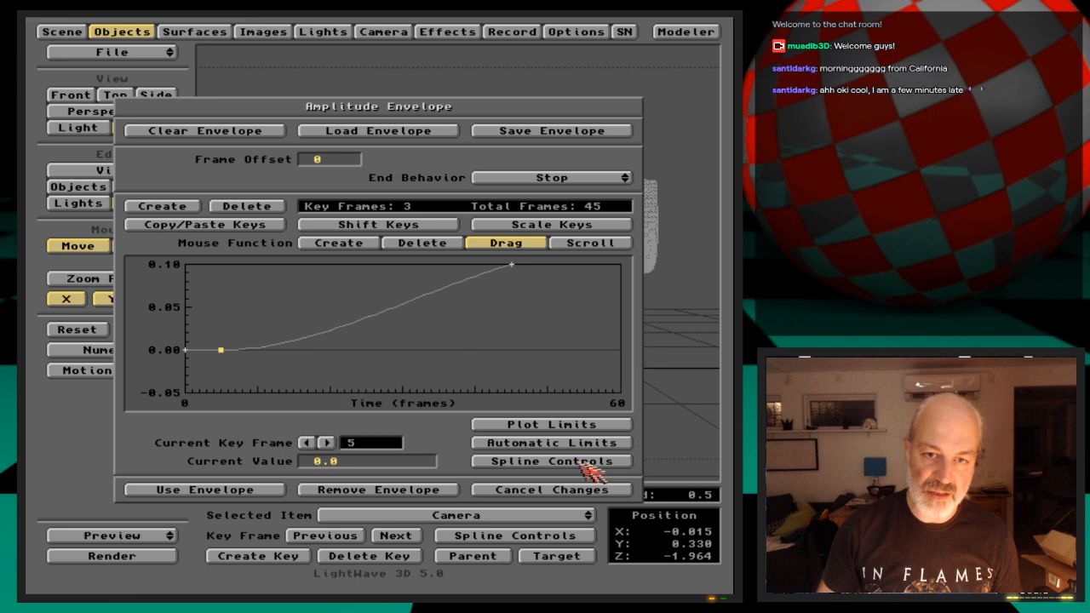
Check the tension, continuity and bias settings of the frame 5 amplitude key
left_click(608, 467)
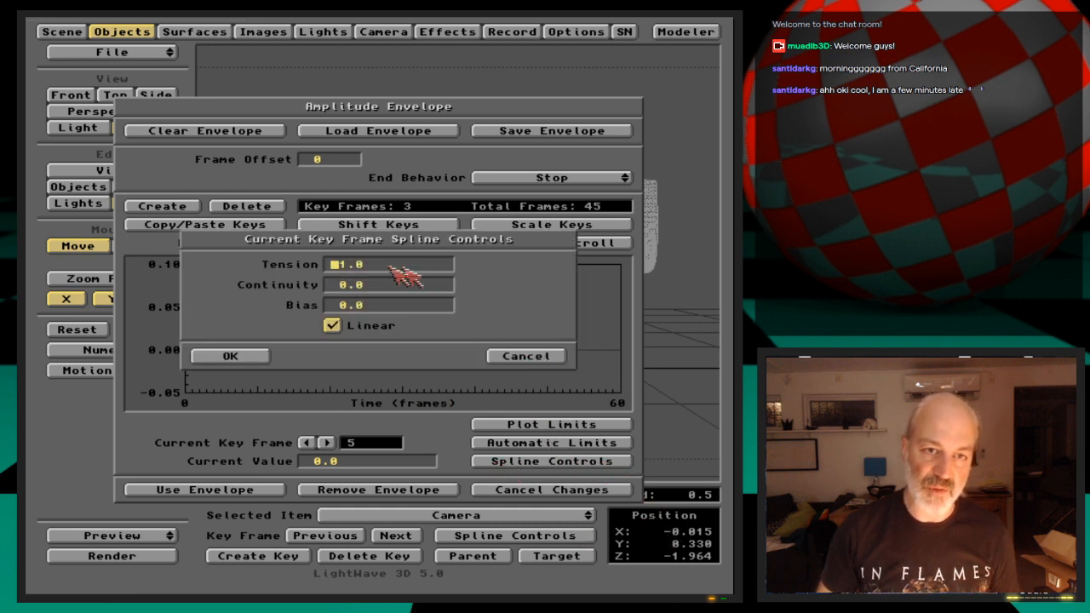
left_click(521, 356)
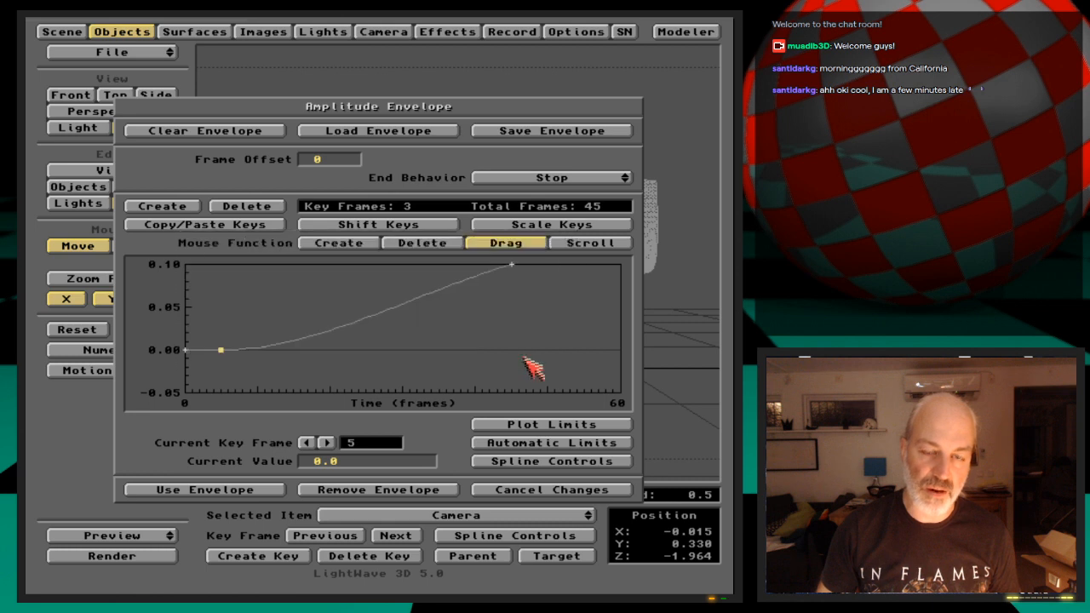
left_click(565, 460)
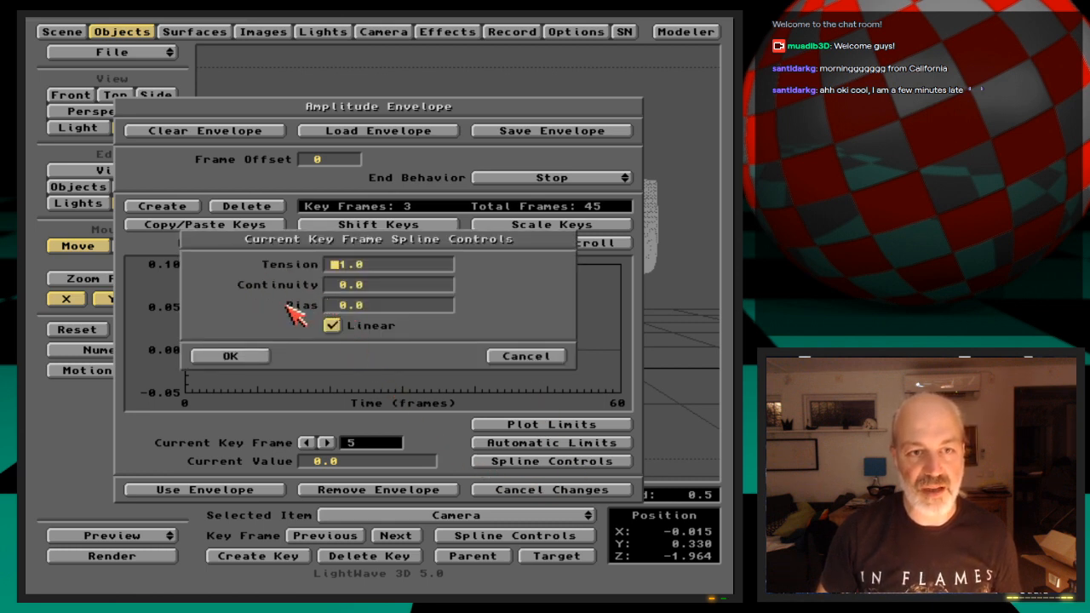
left_click(265, 357)
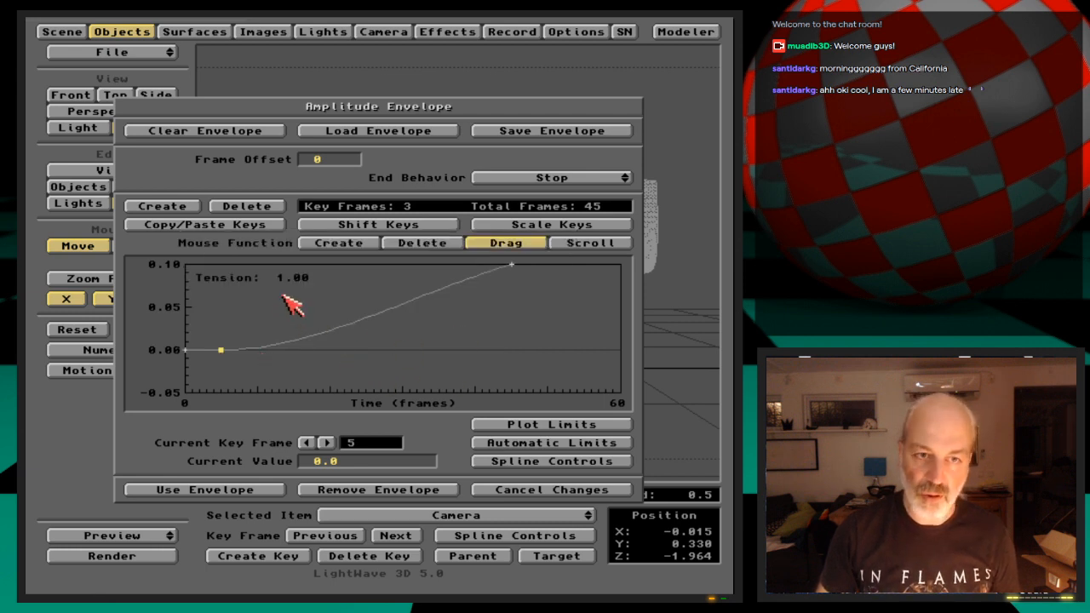
mouse_move(220, 350)
left_mouse_down()
mouse_move(136, 350)
mouse_move(221, 350)
left_mouse_up()
mouse_move(284, 294)
left_mouse_down()
mouse_move(206, 295)
mouse_move(285, 294)
left_mouse_up()
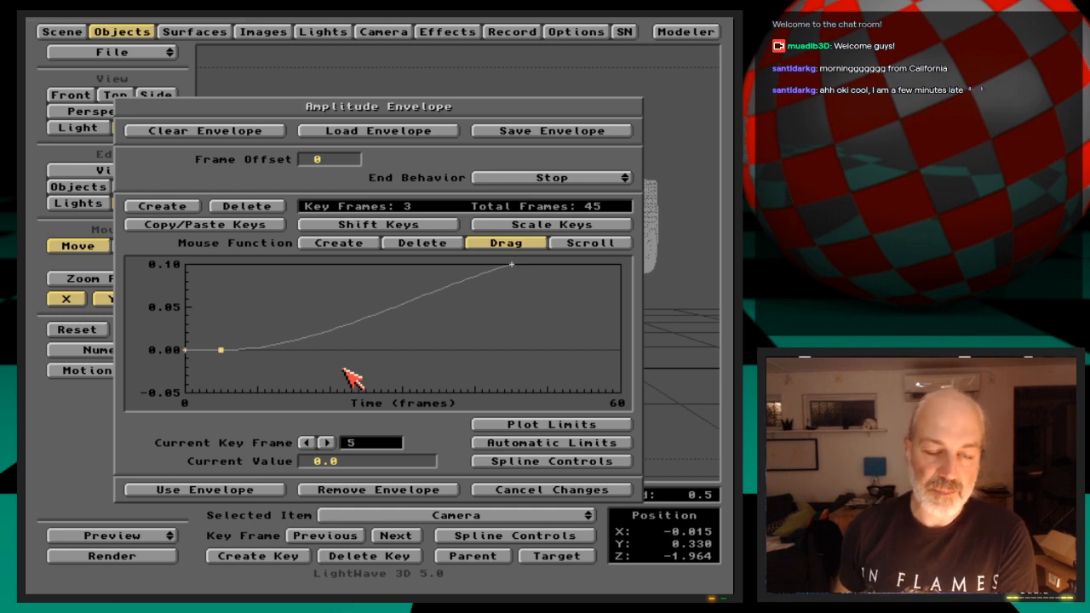
Apply the amplitude envelope and accept the Ripples displacement texture for DisplacedStairs
key("Right")
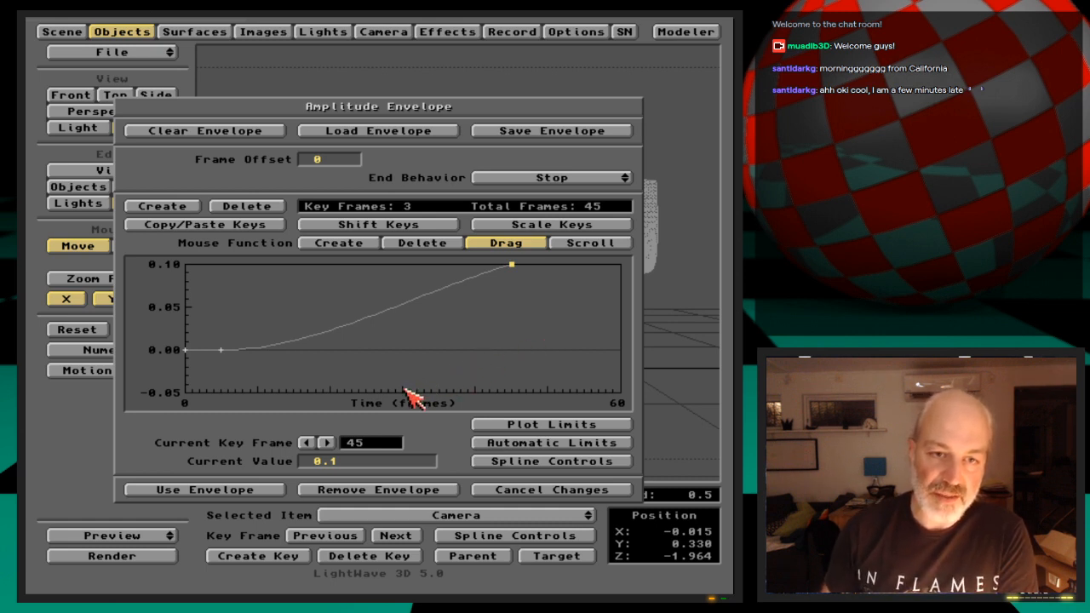
left_click(254, 491)
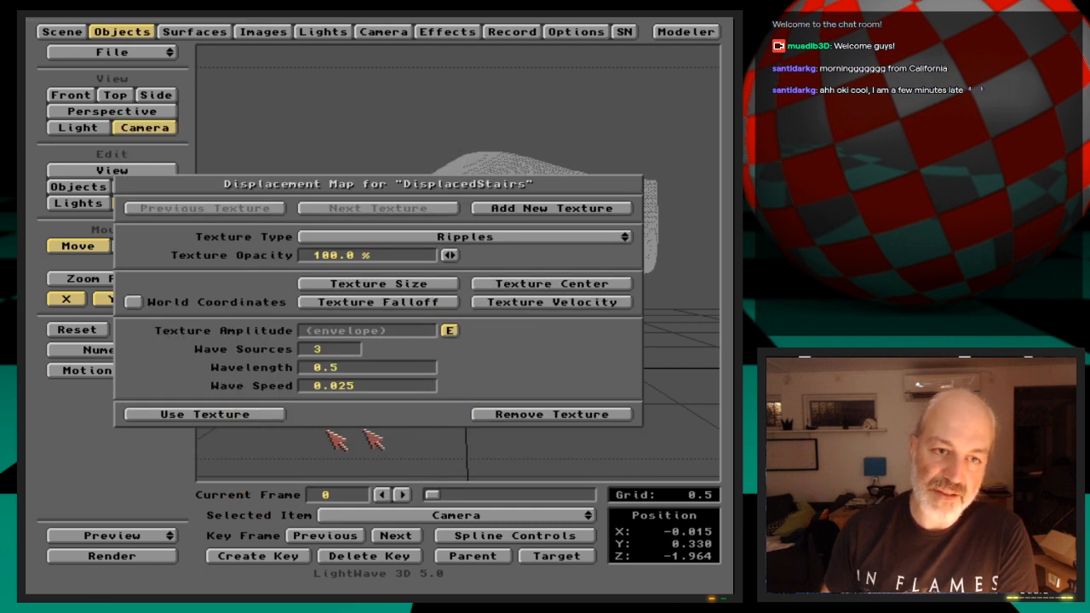
left_click(252, 421)
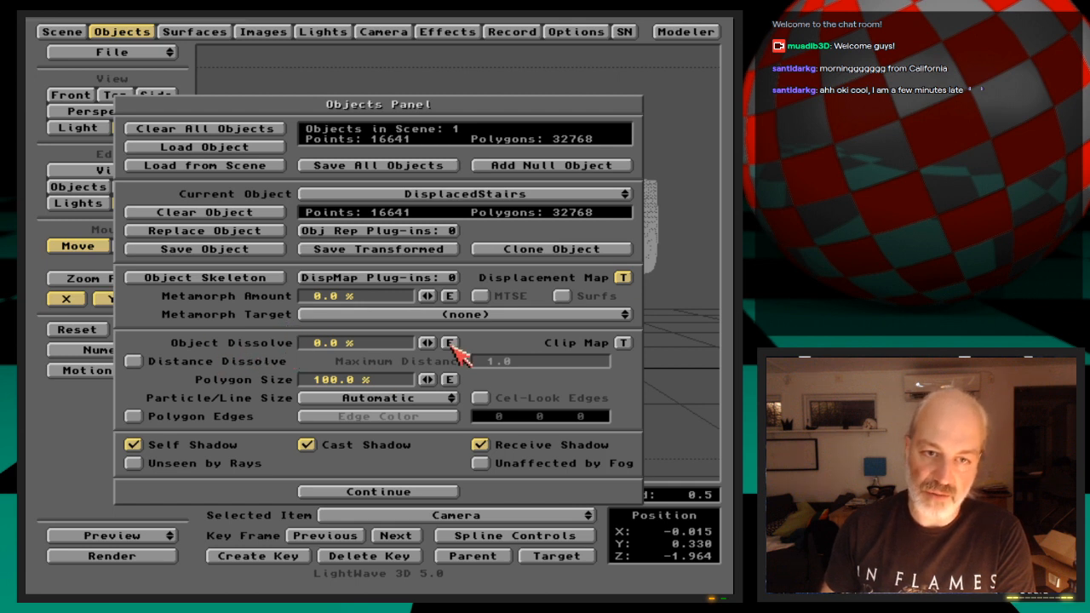
Open an Object Dissolve envelope for DisplacedStairs and create a linear key at frame 30
left_click(450, 343)
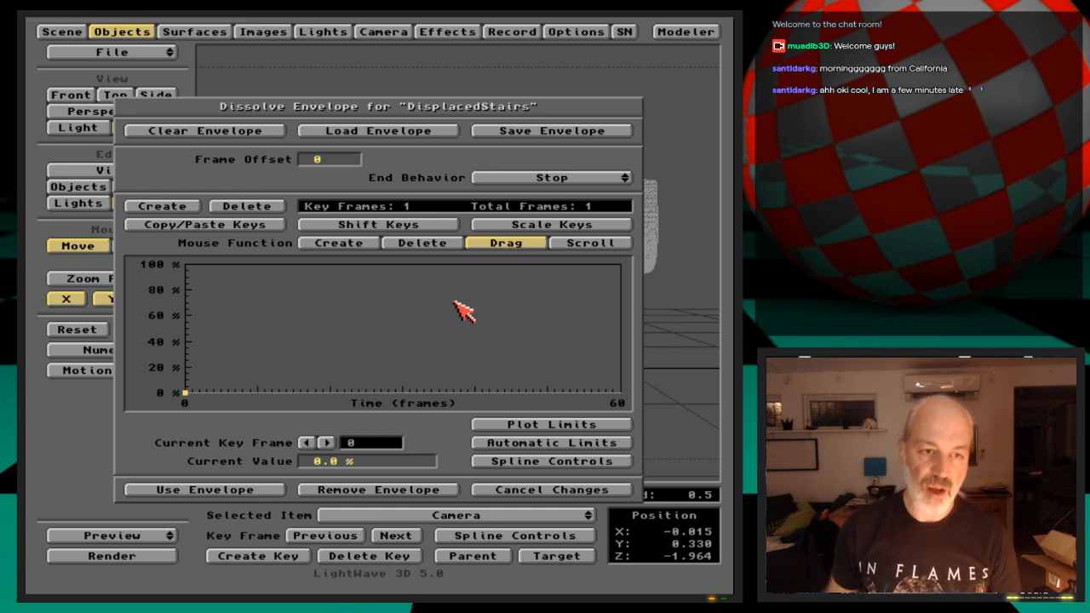
key("Return")
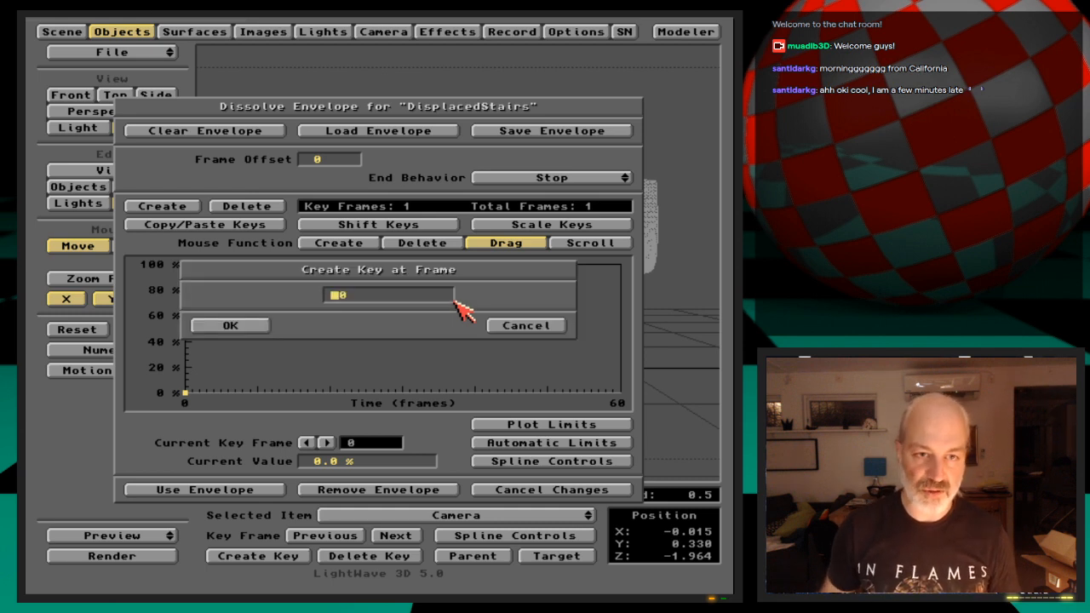
type("3")
key("Return")
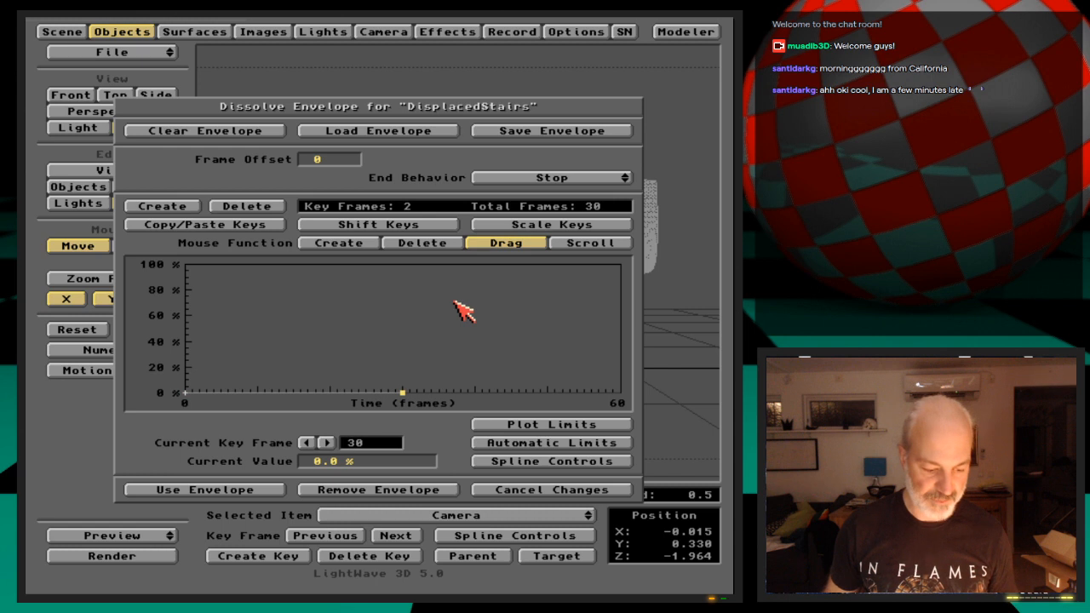
key("s")
left_click(339, 329)
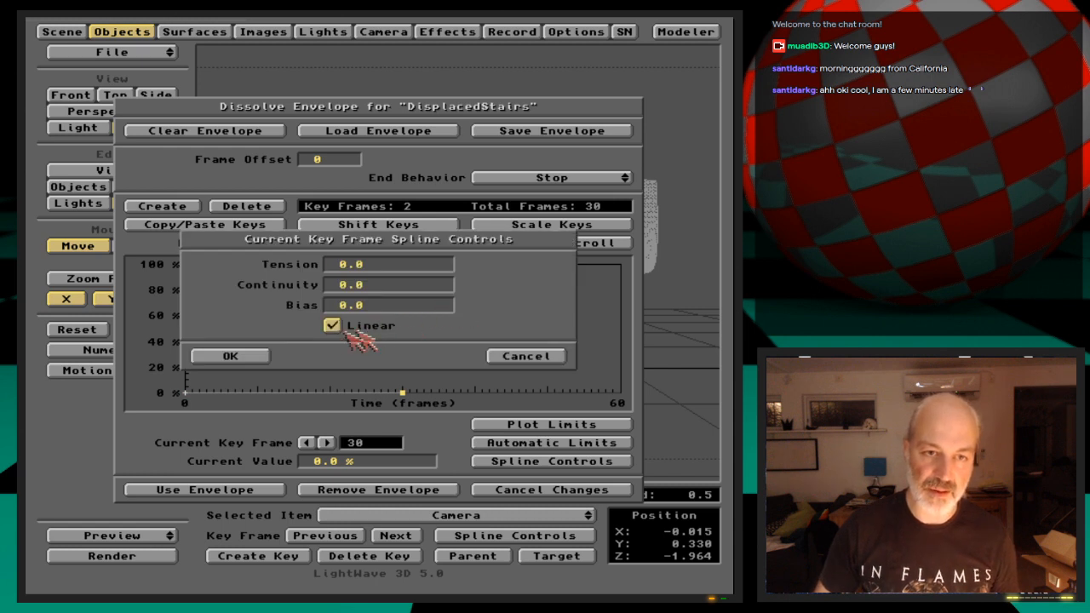
left_click(232, 356)
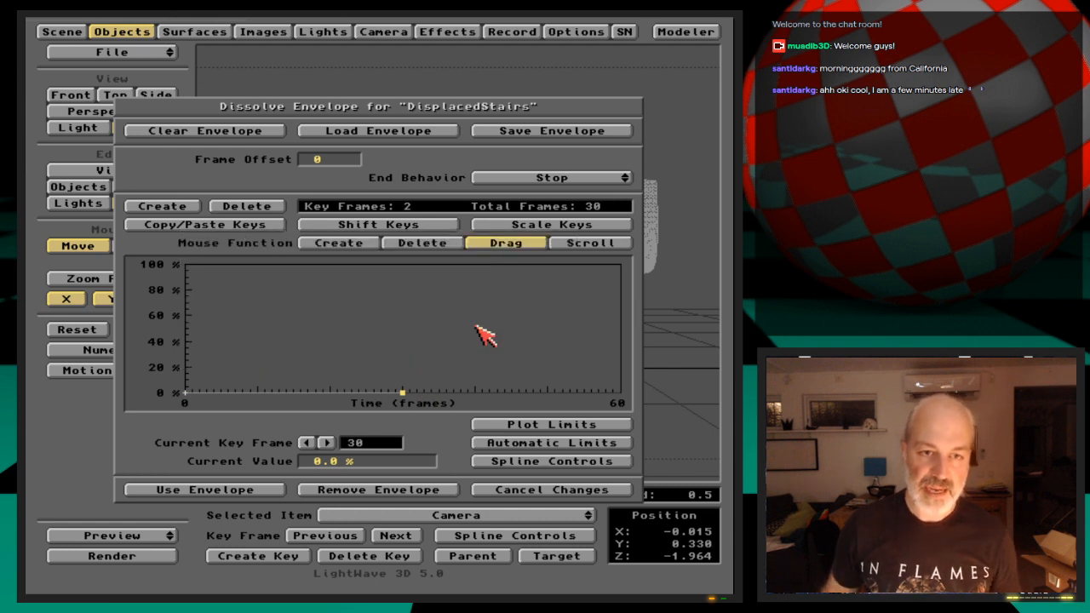
Create a dissolve key at frame 45 with a value of 100% and return to the frame 30 key
key("Return")
type("45")
key("Return")
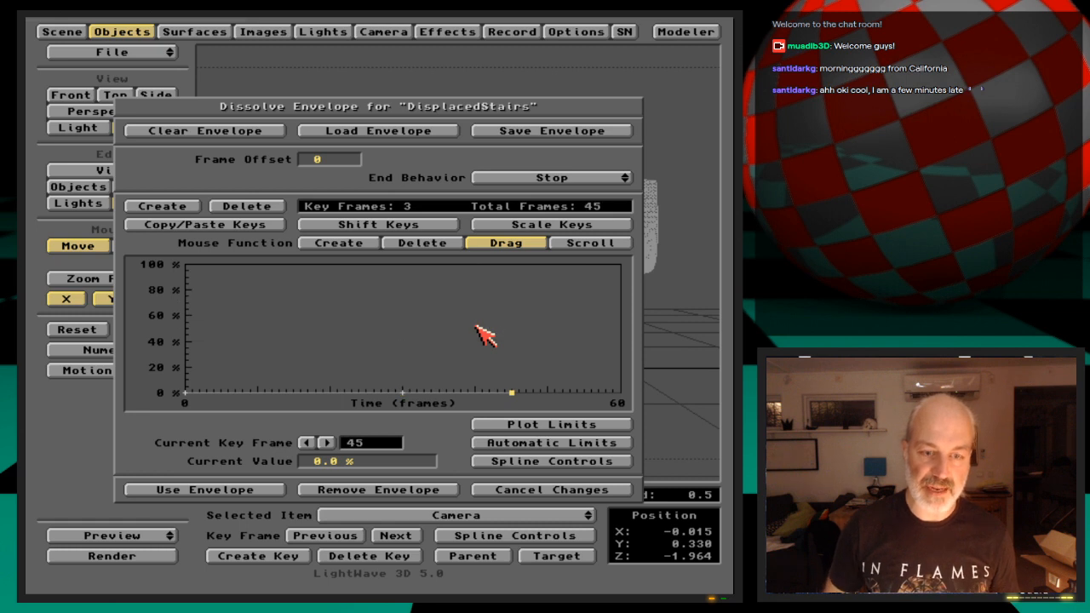
type("100")
key("Return")
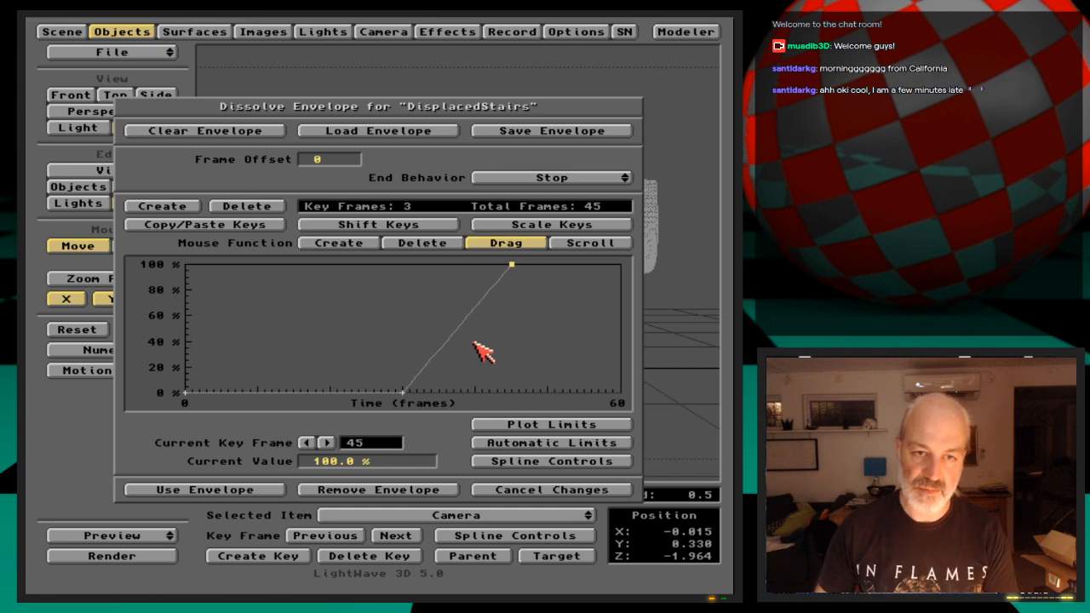
key("Left")
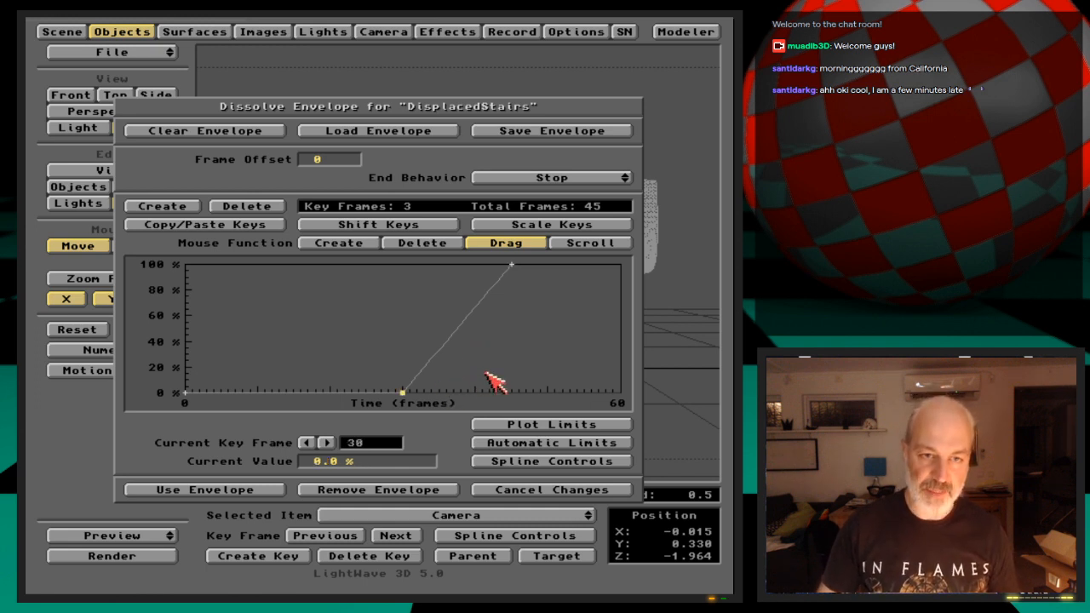
Set the tension of the frame 30 dissolve key to 1.0 and check its spline settings
key("F1")
left_click_drag(472, 342, 558, 342)
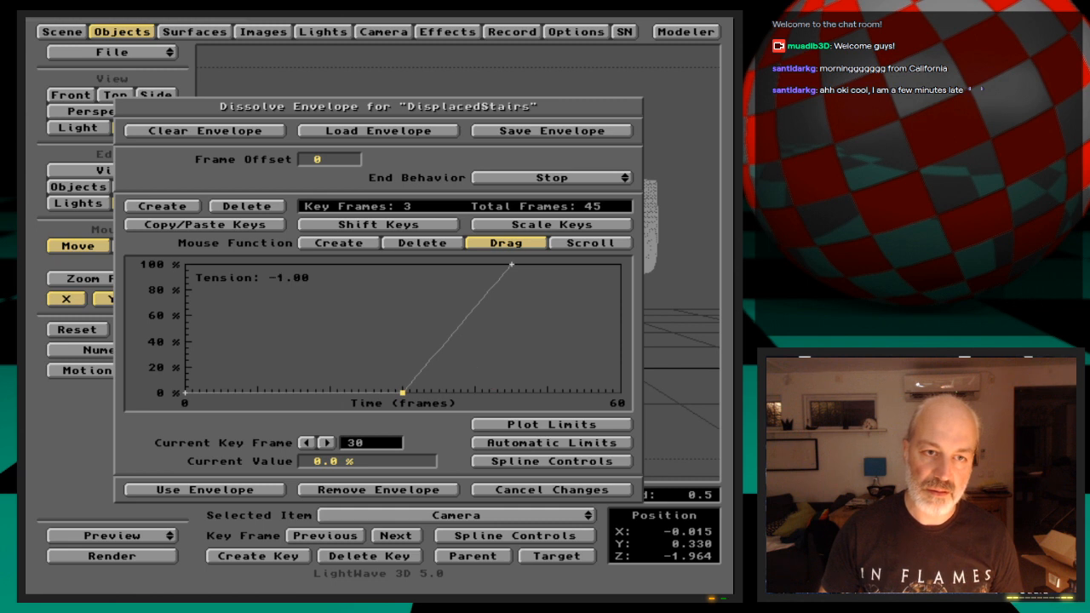
left_click_drag(430, 383, 481, 299)
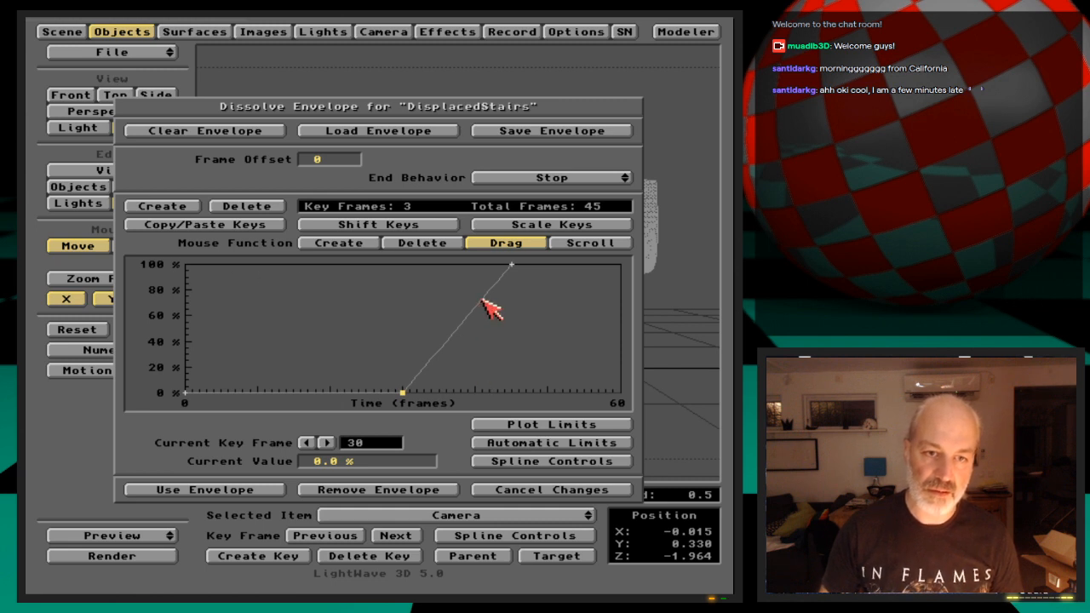
key("s")
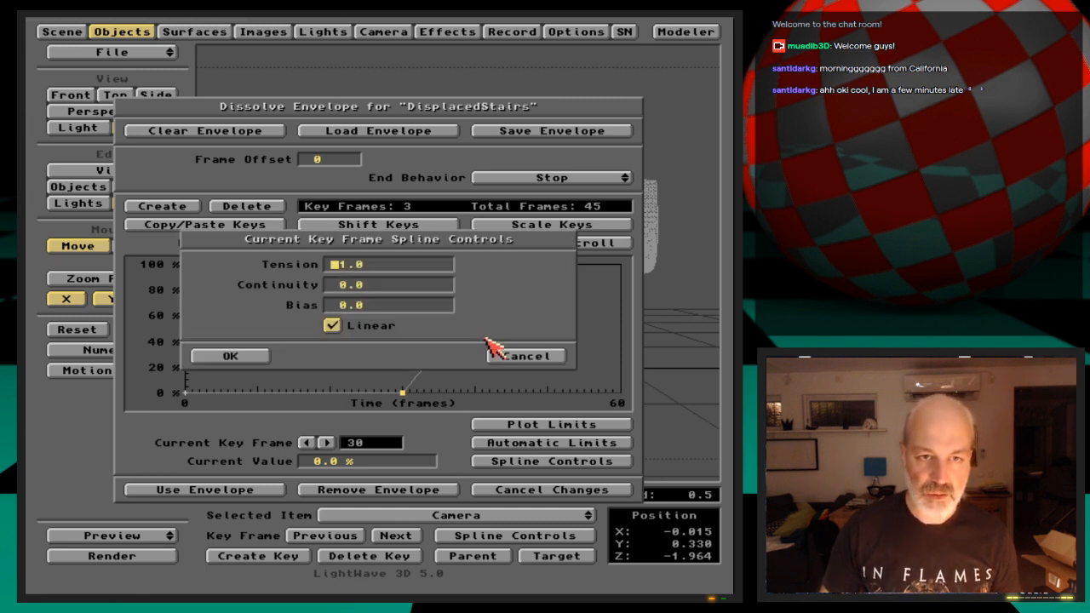
left_click(518, 357)
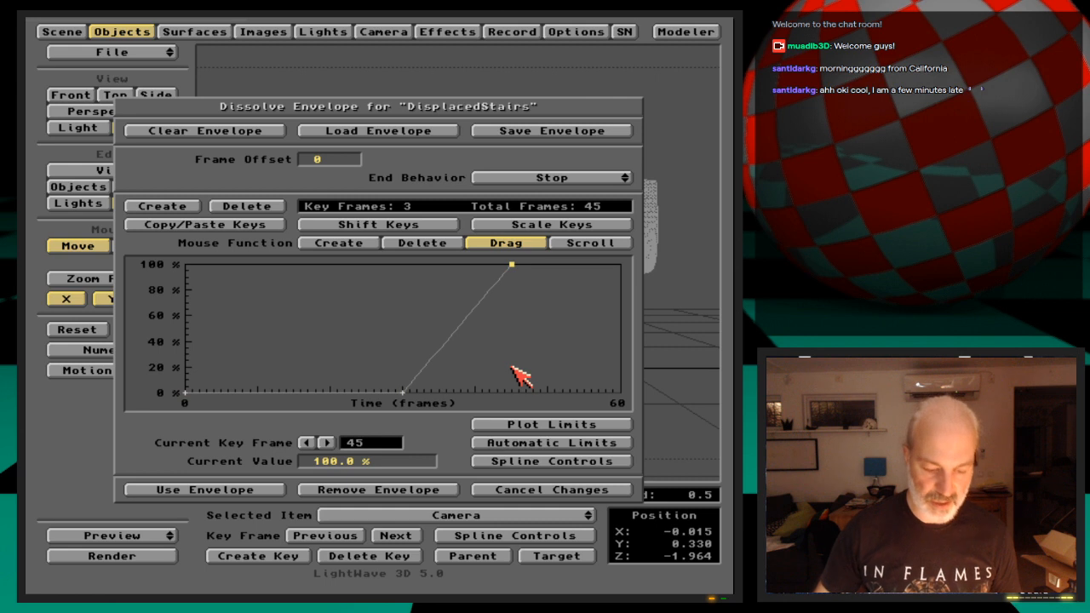
Set the frame 45 dissolve key's tension to 1.0 and turn off its Linear option
key("t")
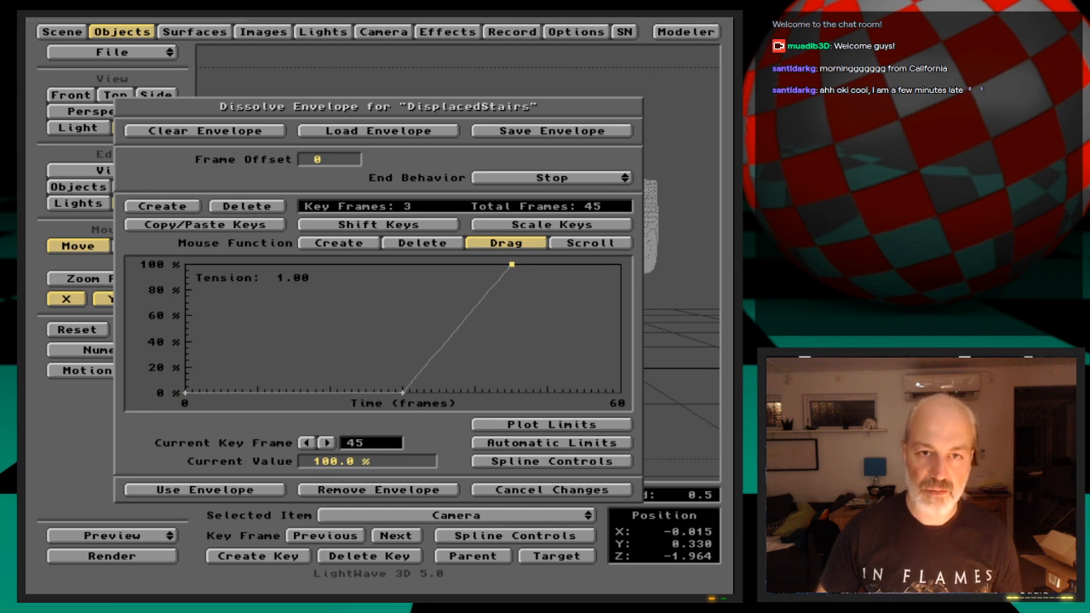
left_click(494, 458)
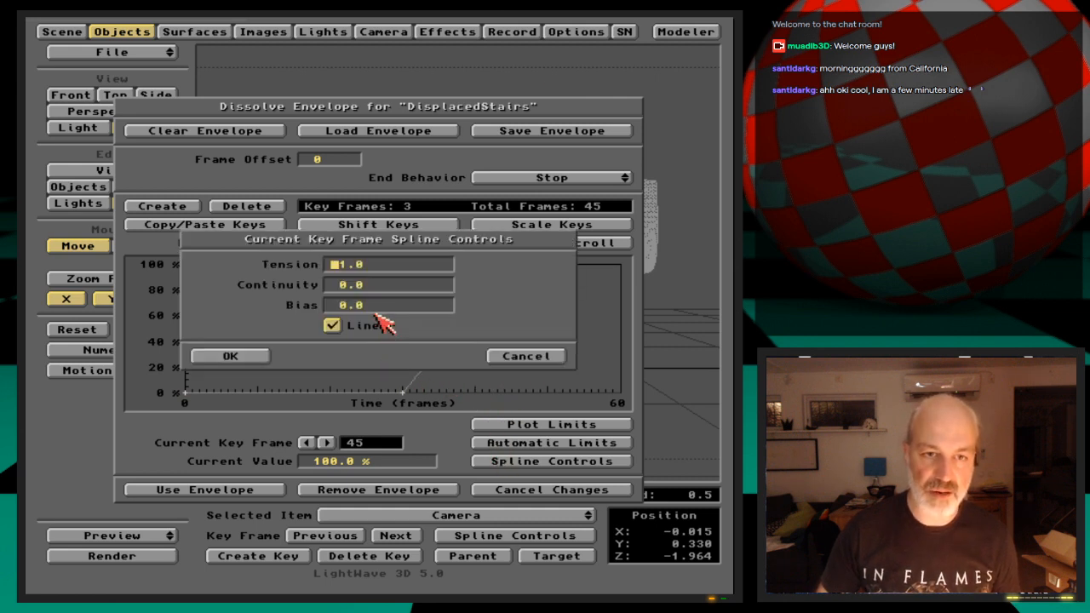
left_click(375, 326)
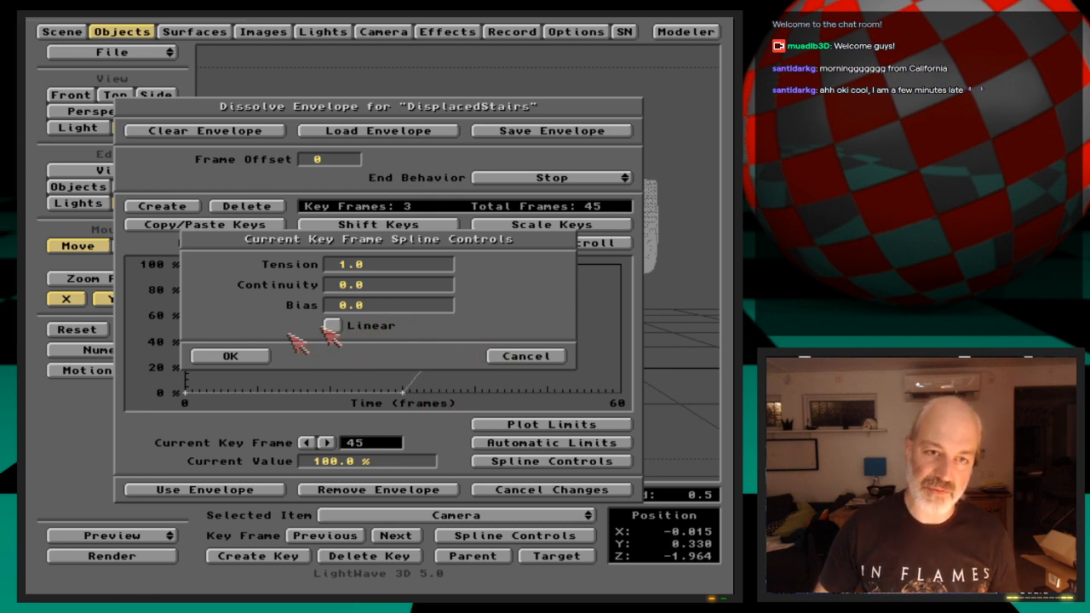
left_click(264, 355)
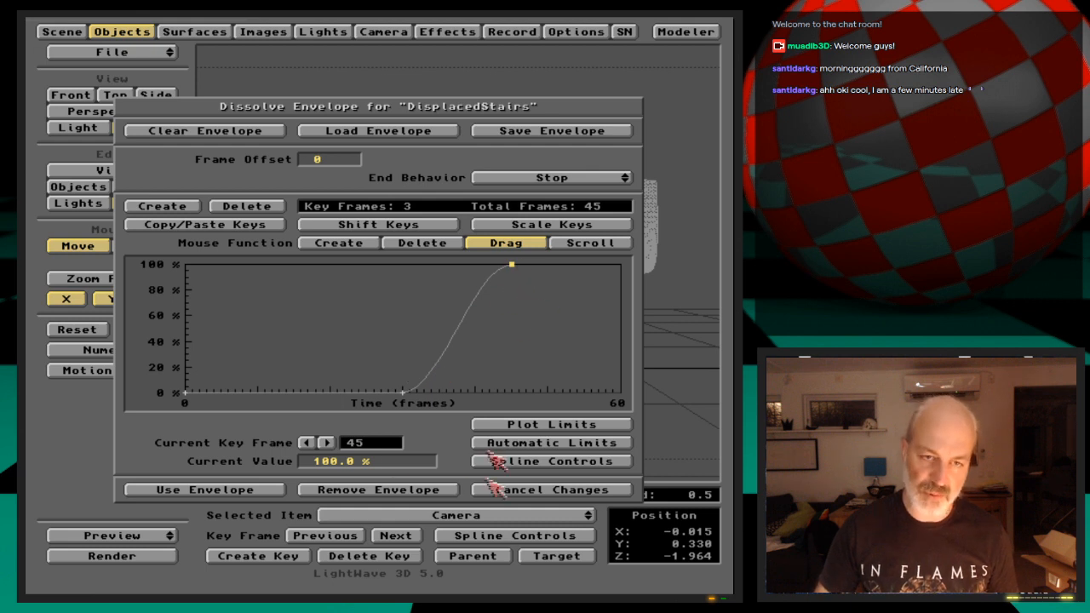
Apply the dissolve envelope to DisplacedStairs and save the scene as ShadowStair
left_click(274, 492)
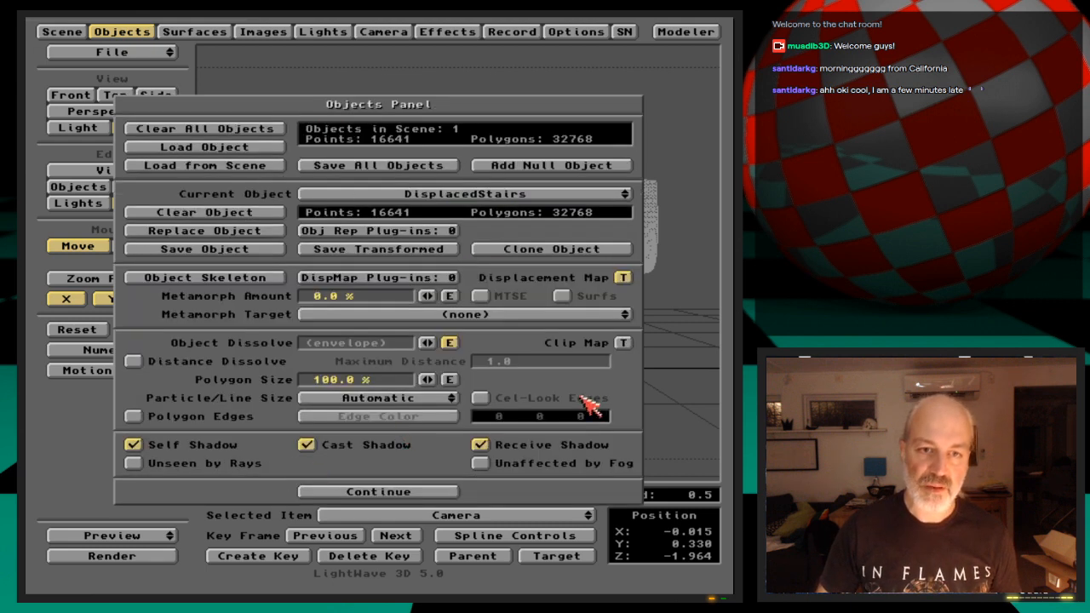
left_click(143, 31)
left_click(143, 31)
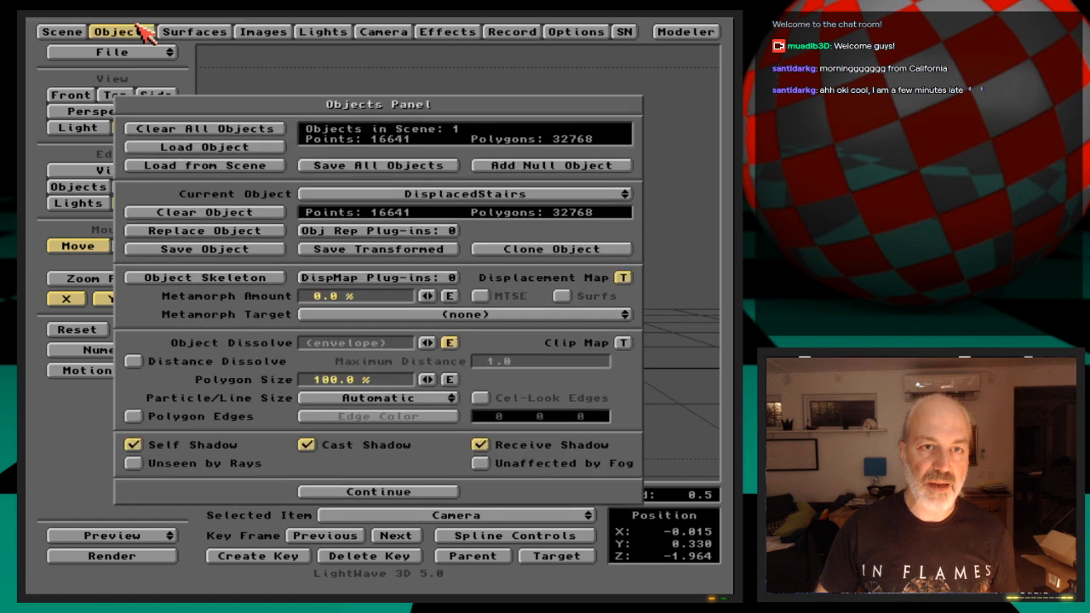
left_click(143, 32)
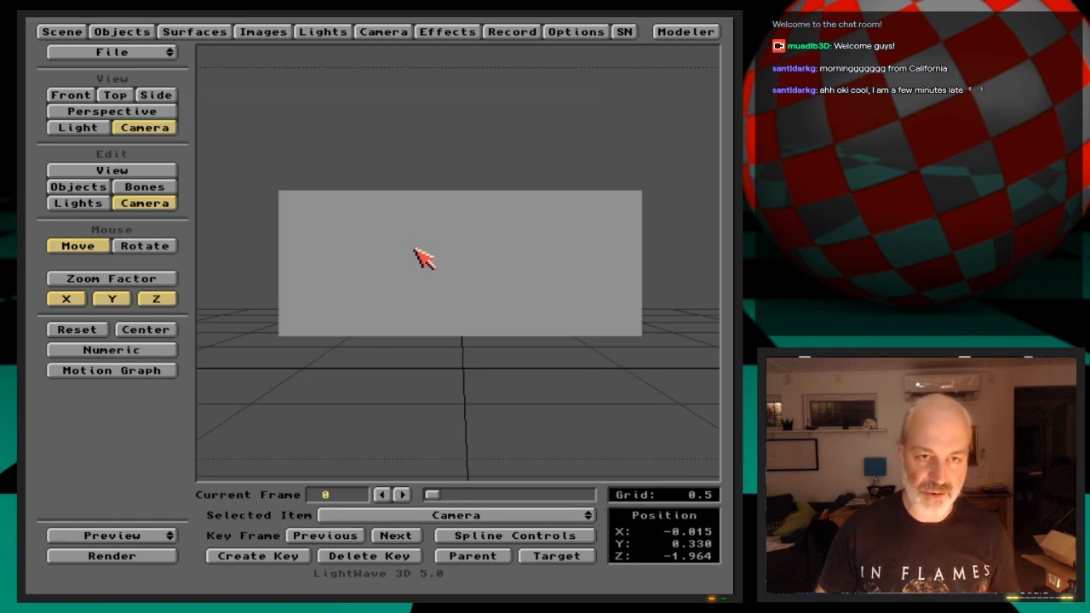
key("s")
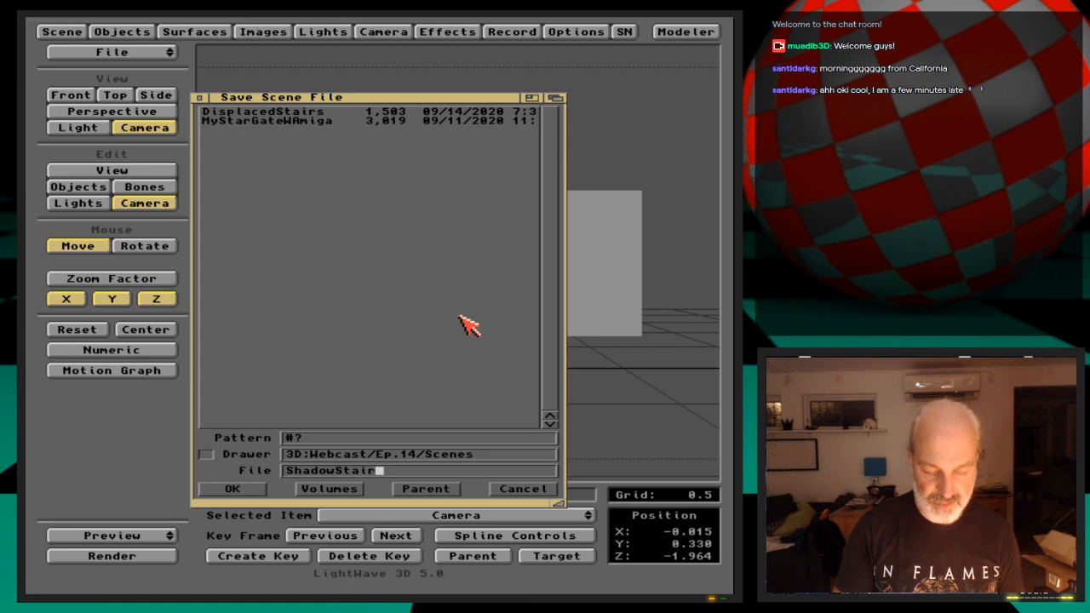
key("Return")
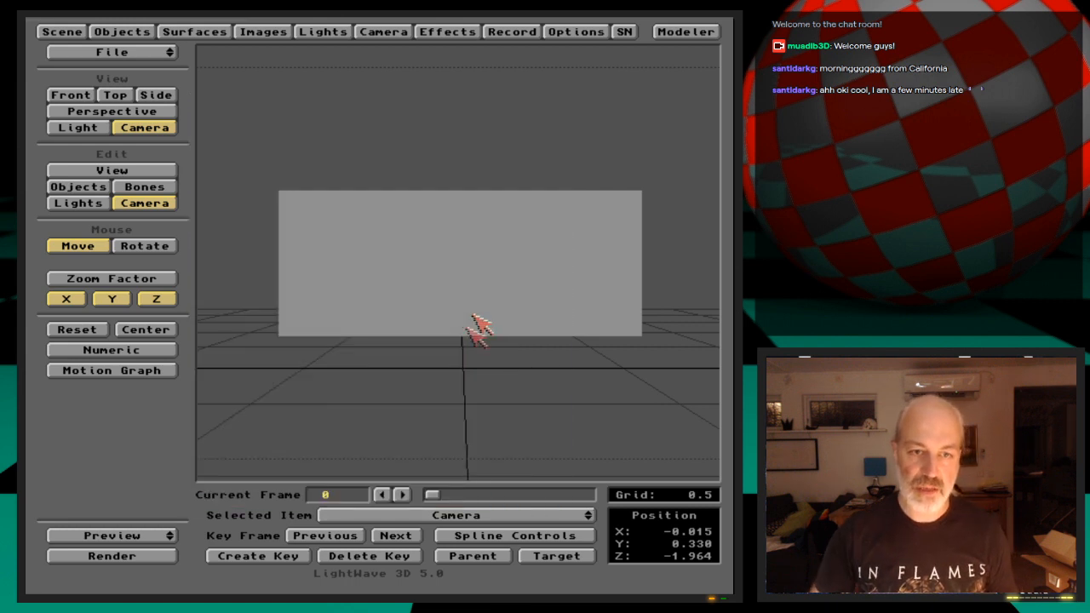
Make a wireframe preview from frame 1 to 50, scrub back through the rippling and dissolve, and end it
left_click(170, 534)
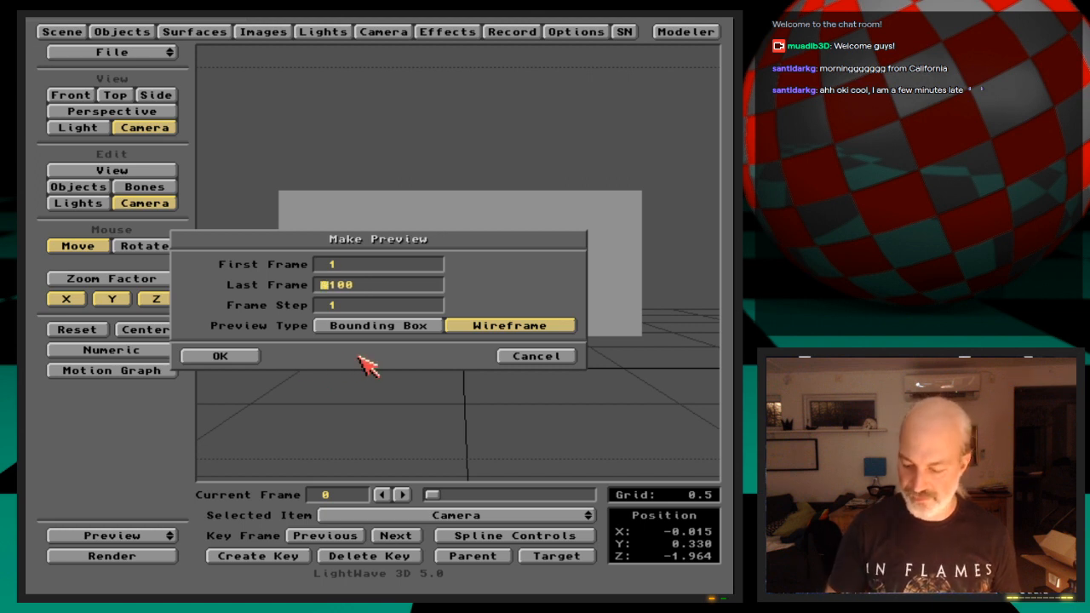
key("Return")
key("Return")
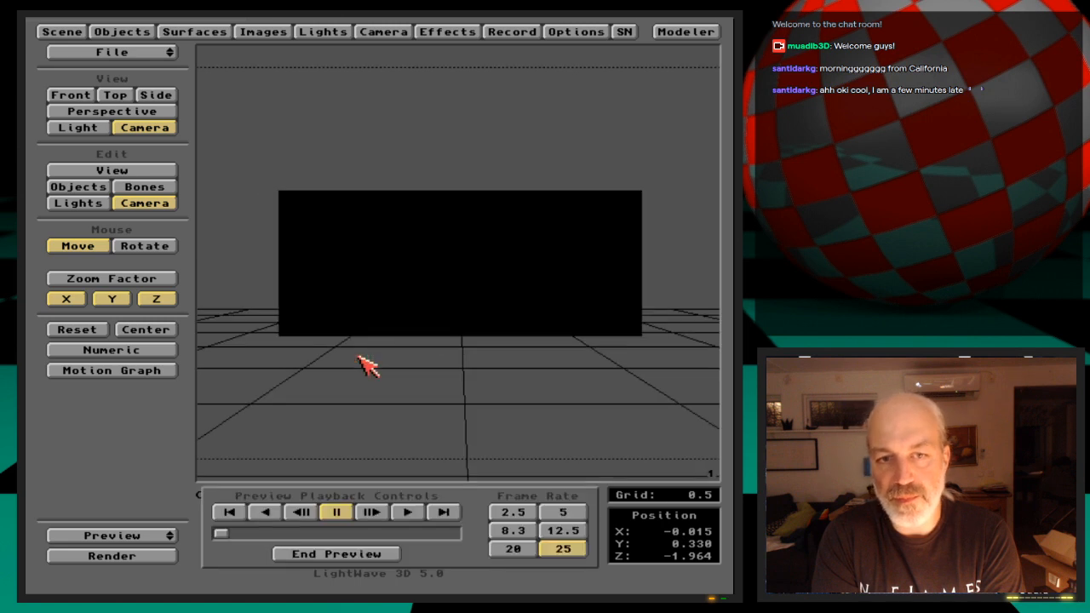
left_click(454, 518)
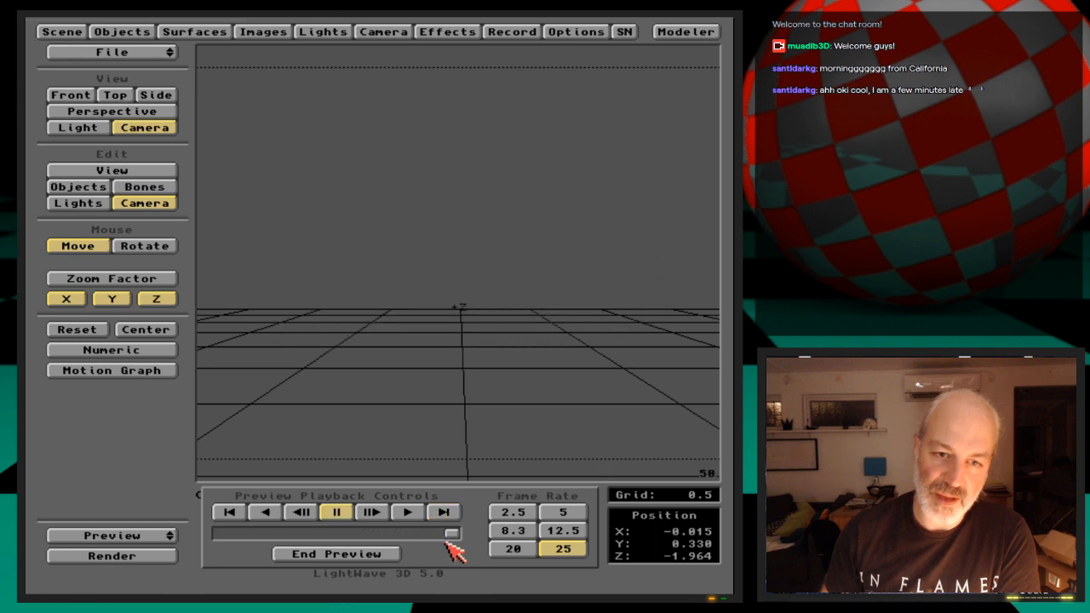
left_click_drag(446, 533, 352, 537)
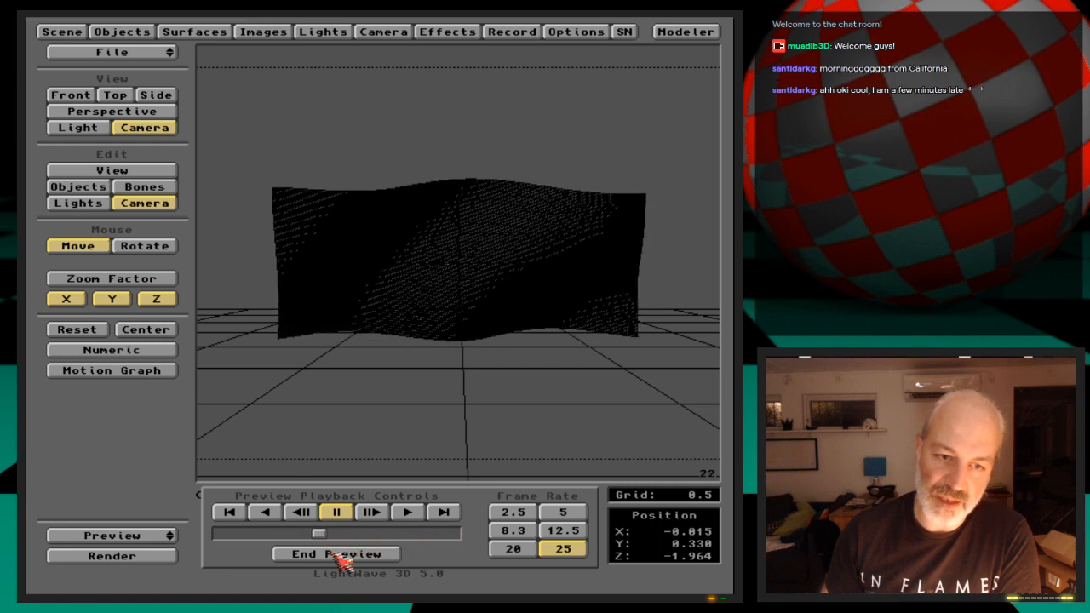
left_click(336, 554)
left_click_drag(160, 539, 158, 555)
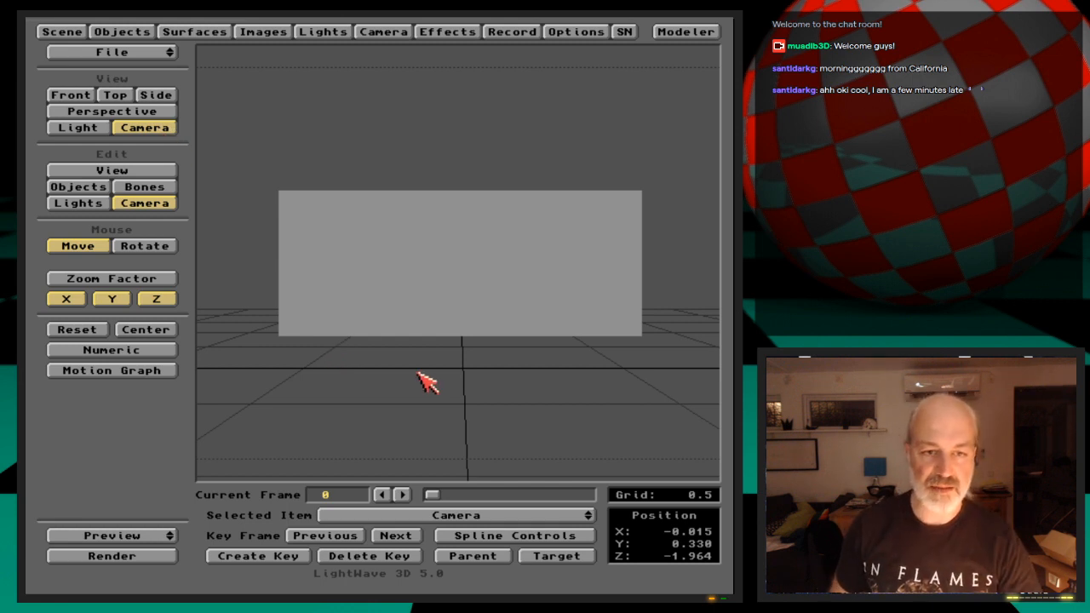
left_click(155, 555)
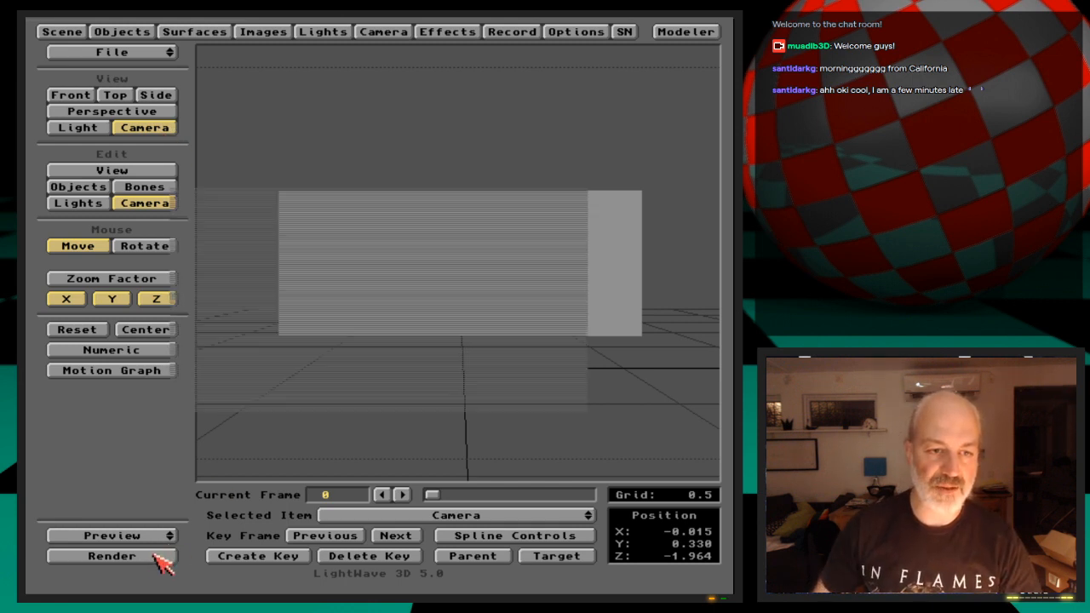
key("Return")
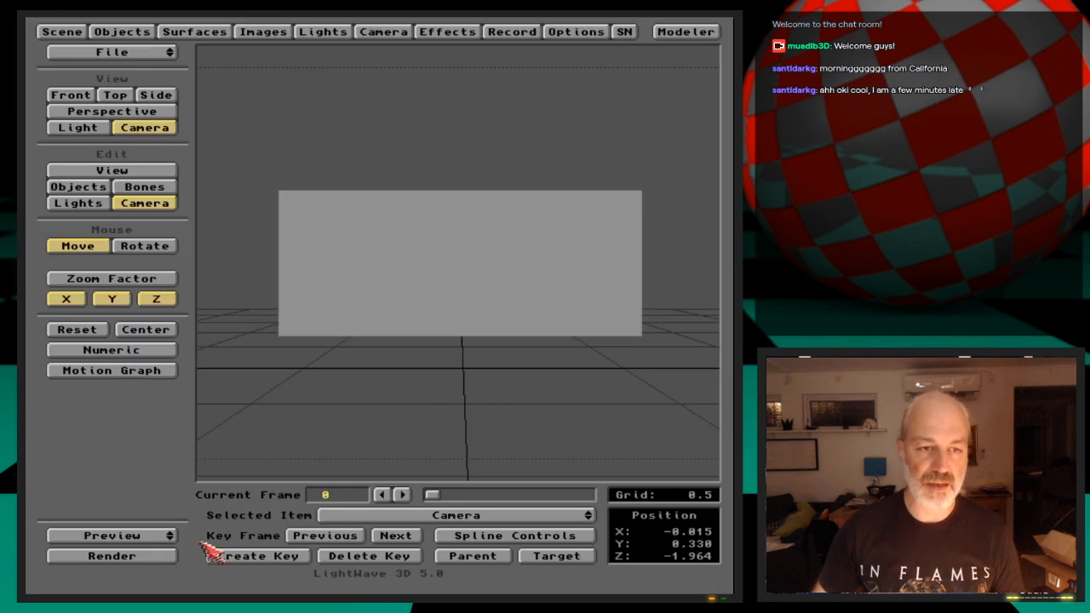
left_click(169, 555)
left_click(513, 286)
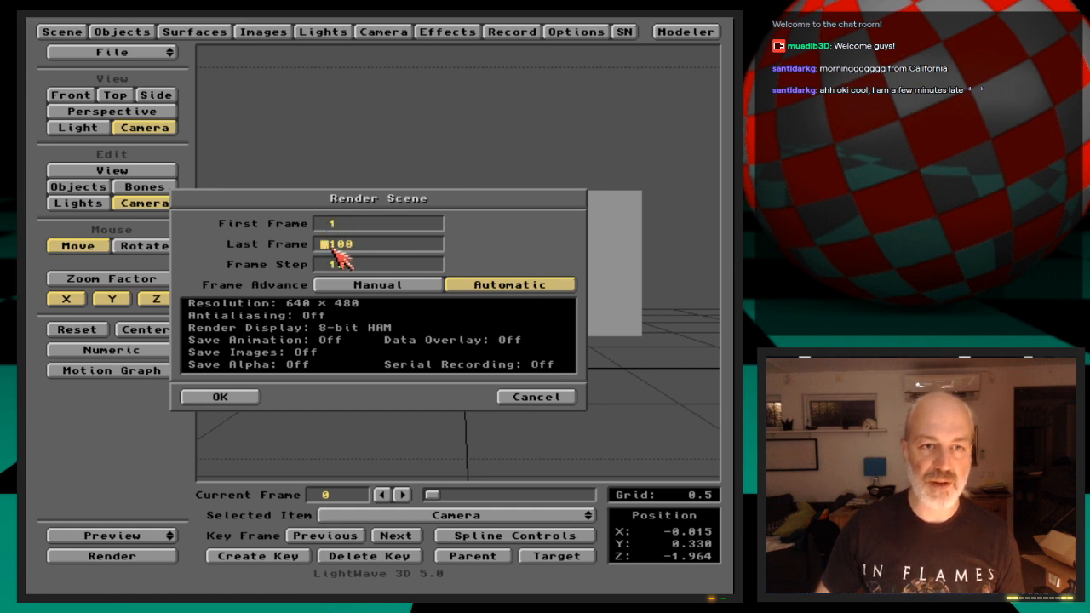
left_click(538, 397)
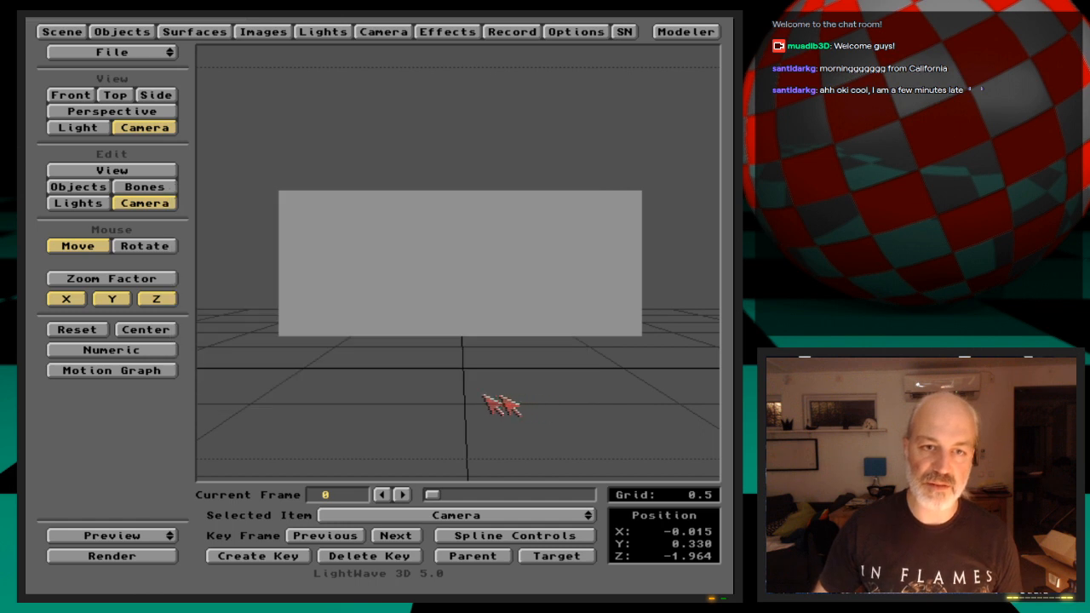
Set the scene's last frame to 50
left_click(63, 34)
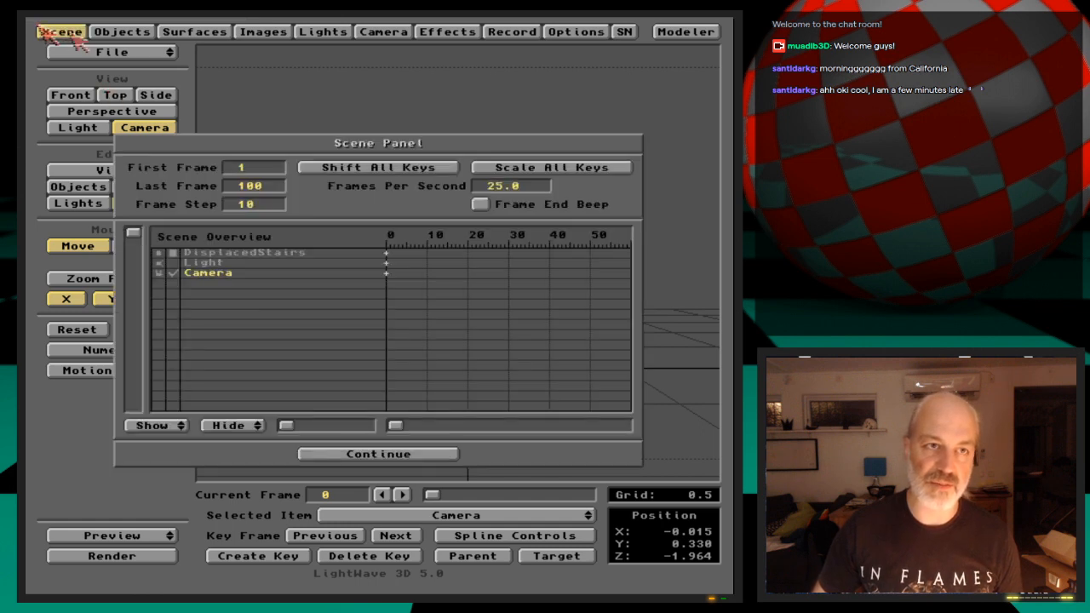
left_click(243, 186)
type("50")
key("Return")
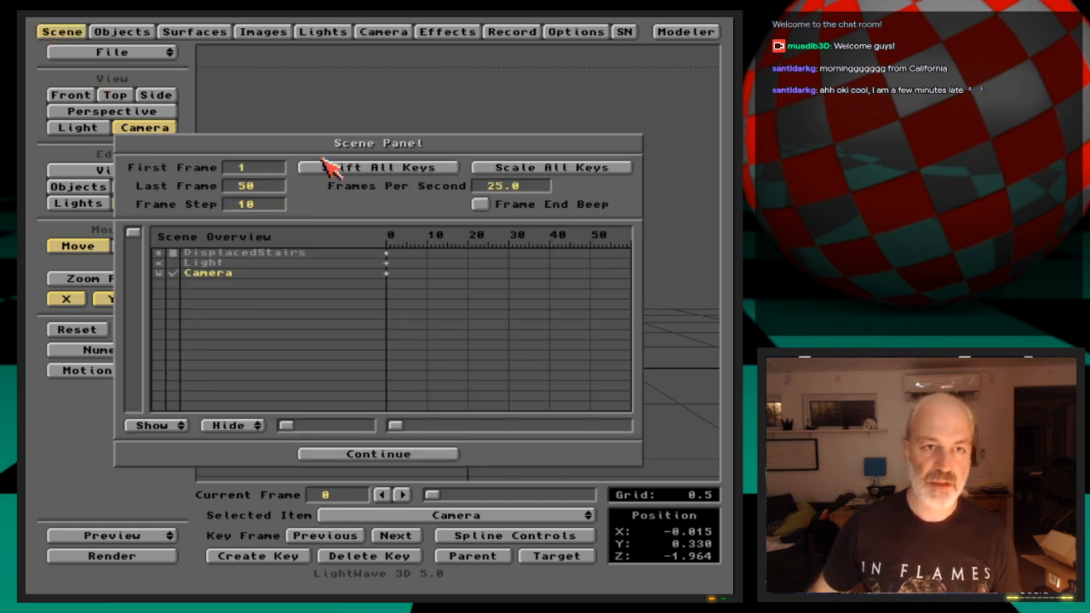
left_click(380, 454)
Start a test render of frames 1 to 50 in steps of 10 with automatic frame advance and no saving, and stop it
left_click(164, 558)
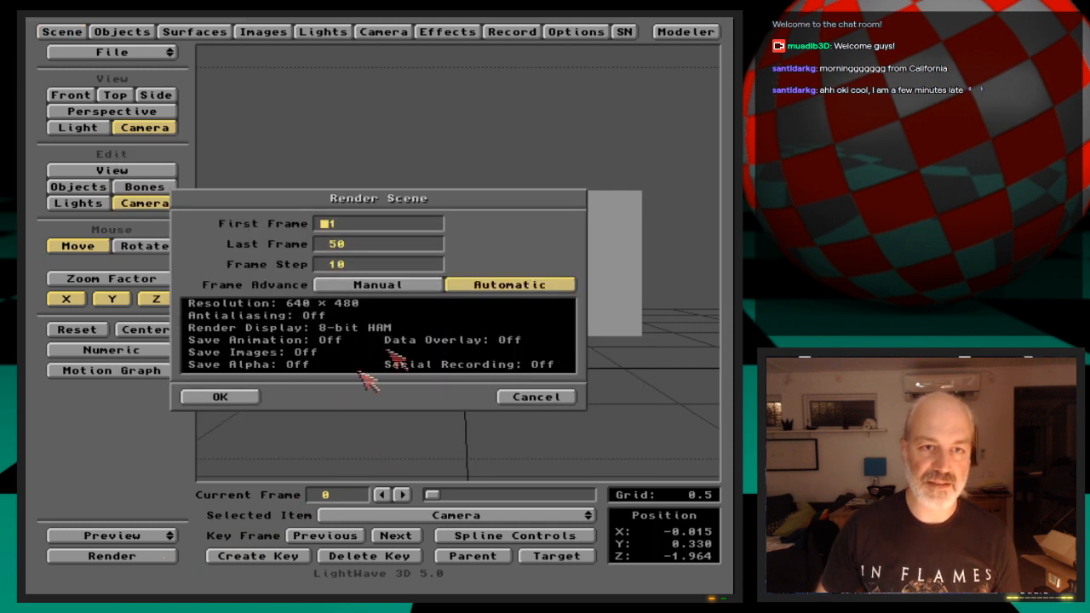
left_click(220, 397)
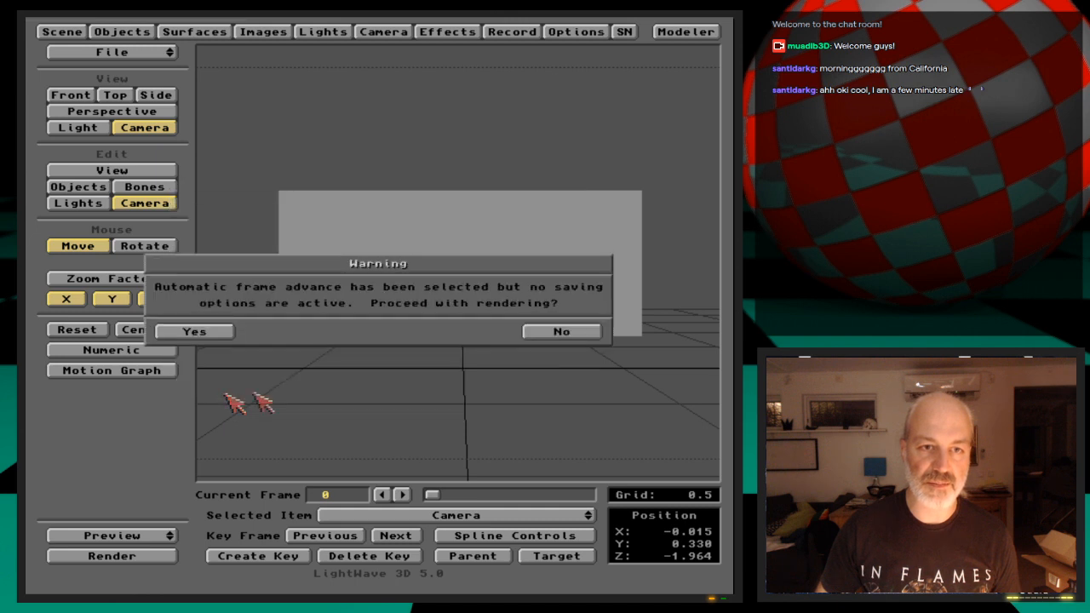
left_click(225, 332)
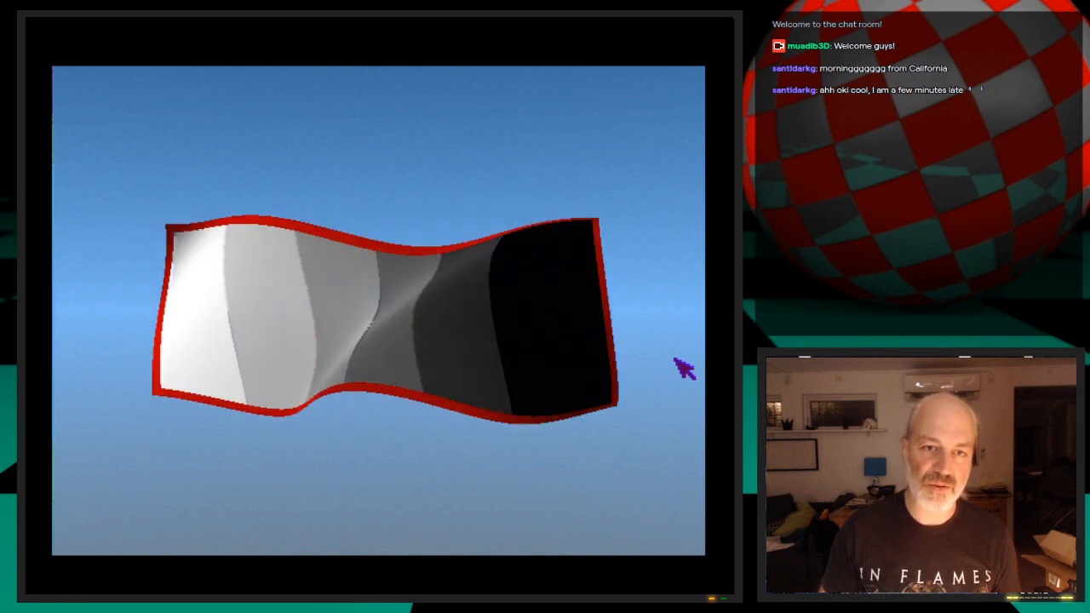
key("Escape")
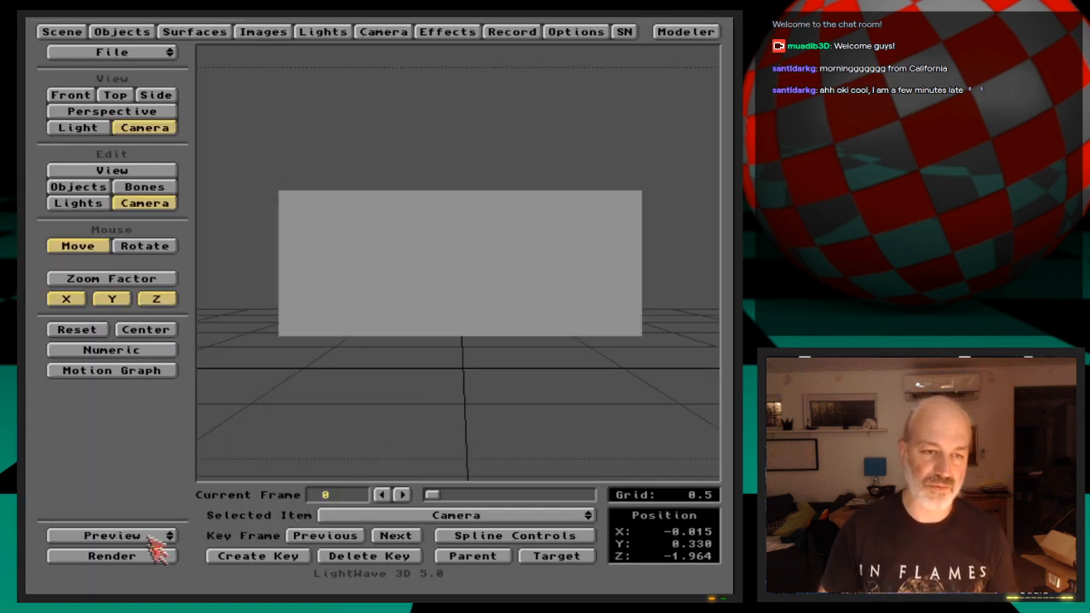
Render the scene again from frame 1 to 50 with automatic frame advance, proceeding without any saving option
left_click(164, 557)
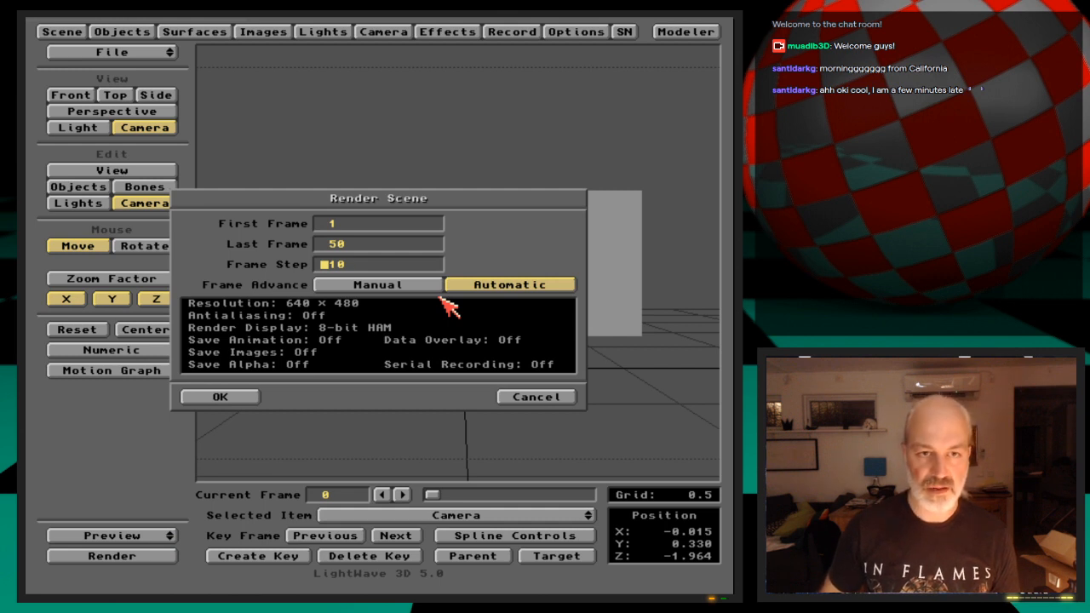
key("Return")
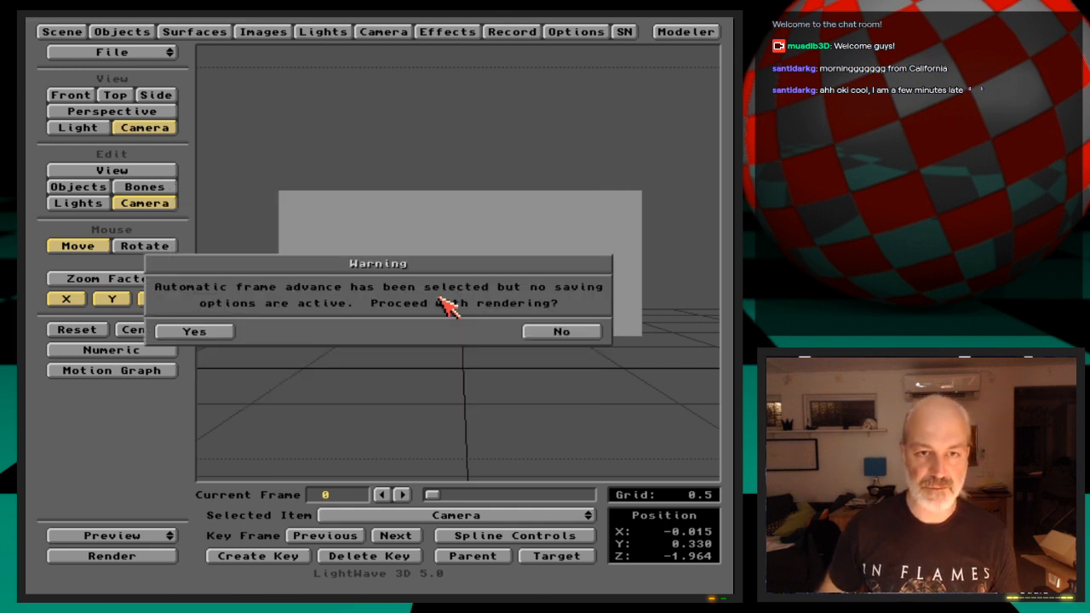
left_click(201, 332)
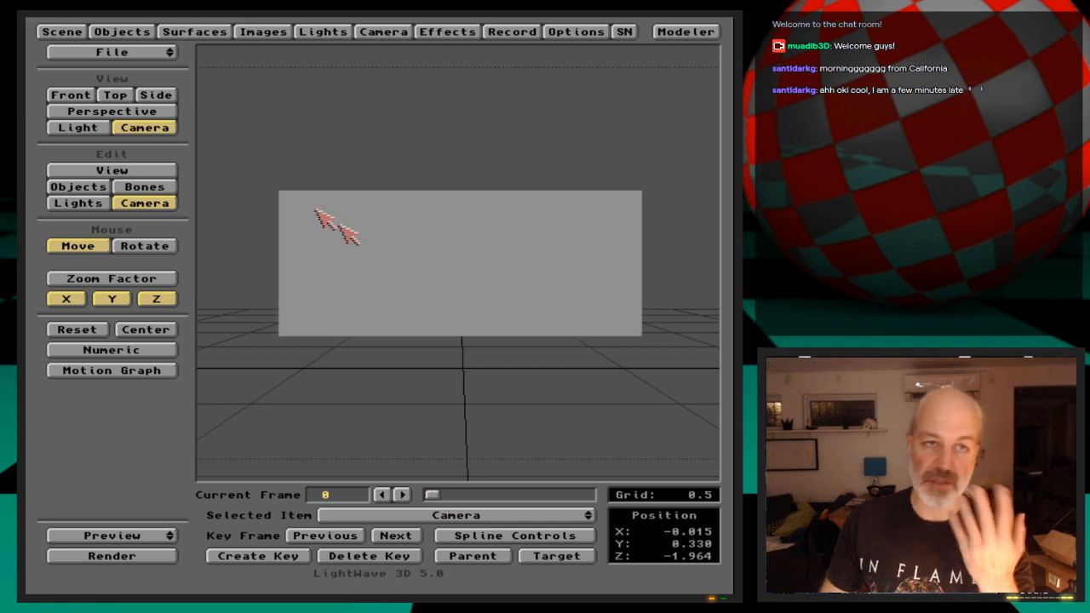
In DisplacedStairs' dissolve envelope, add a key at frame 20, delete the key at frame 30, and apply the envelope
left_click(122, 31)
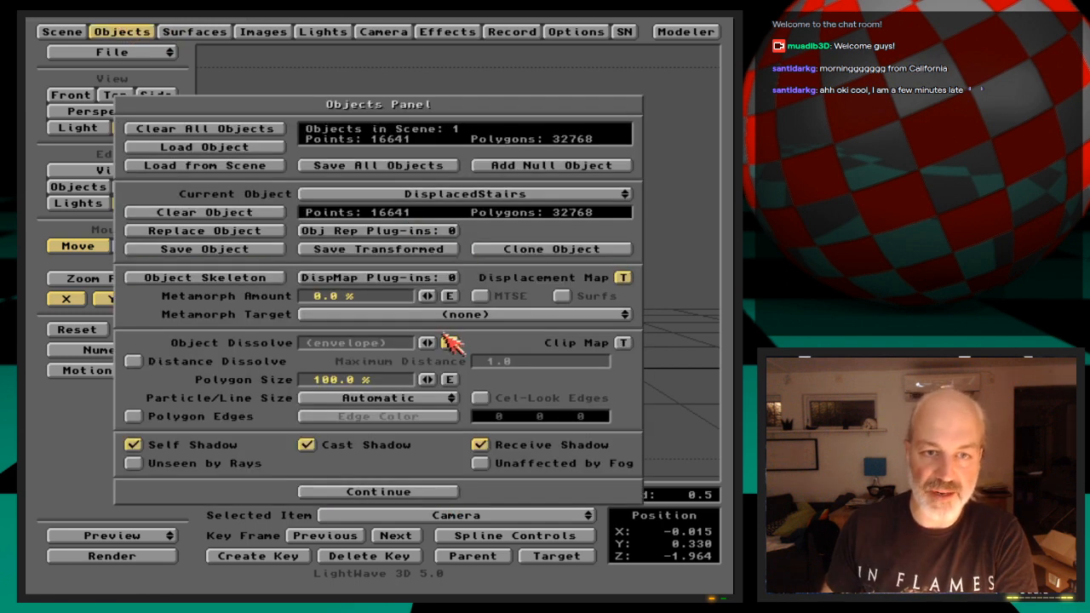
left_click(450, 344)
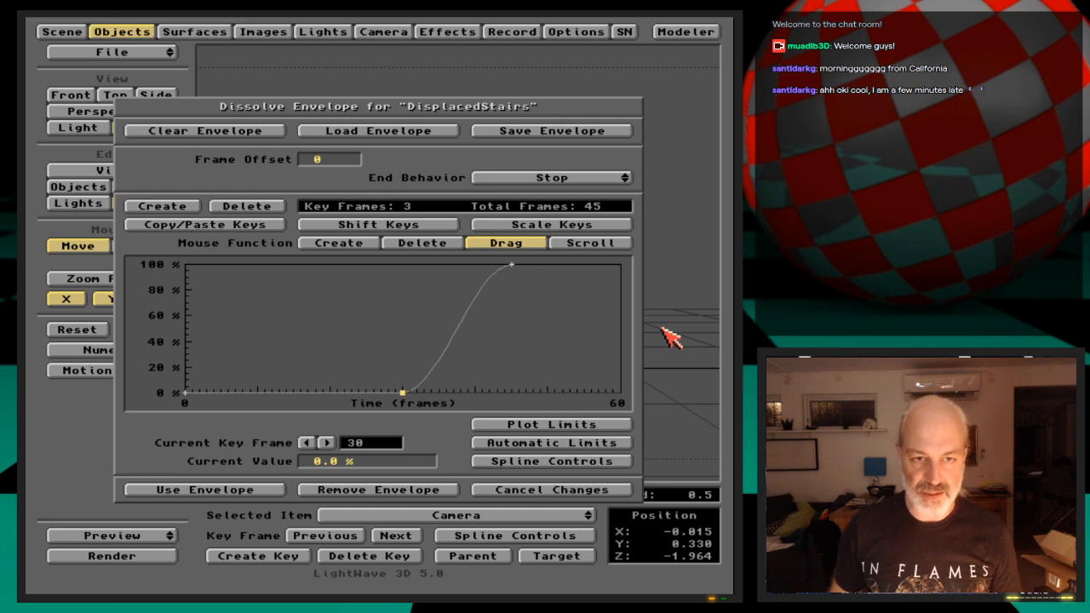
key("Return")
type("2030")
key("Return")
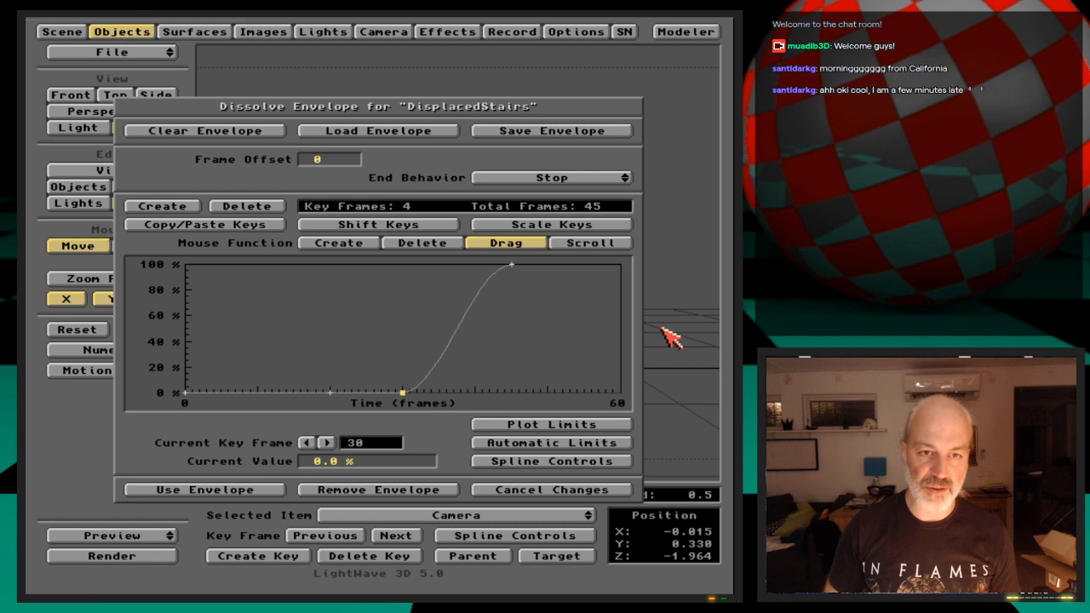
key("Delete")
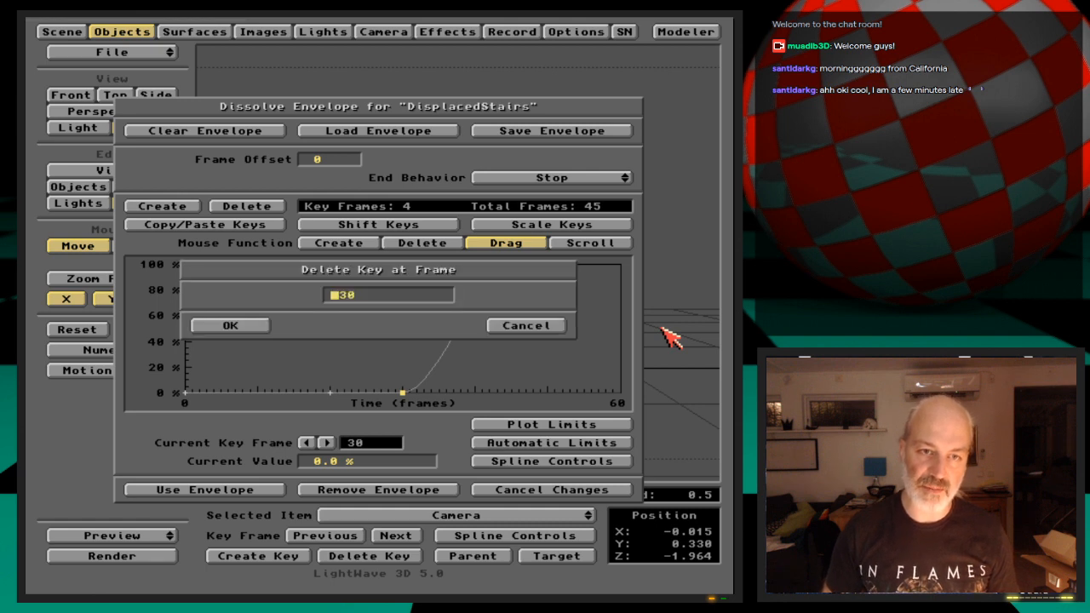
key("Return")
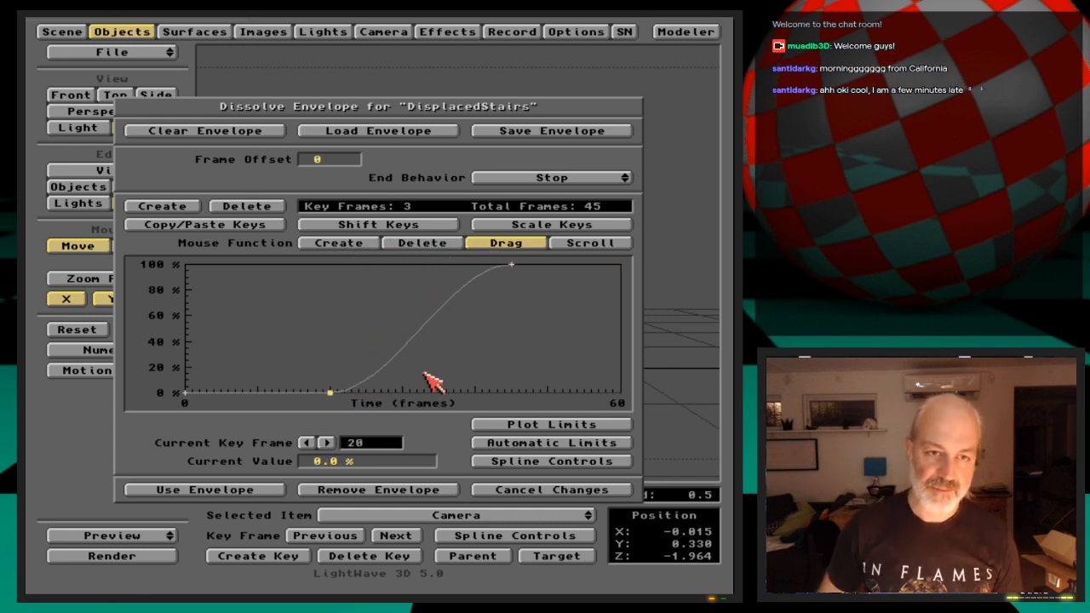
left_click(240, 490)
left_click(362, 494)
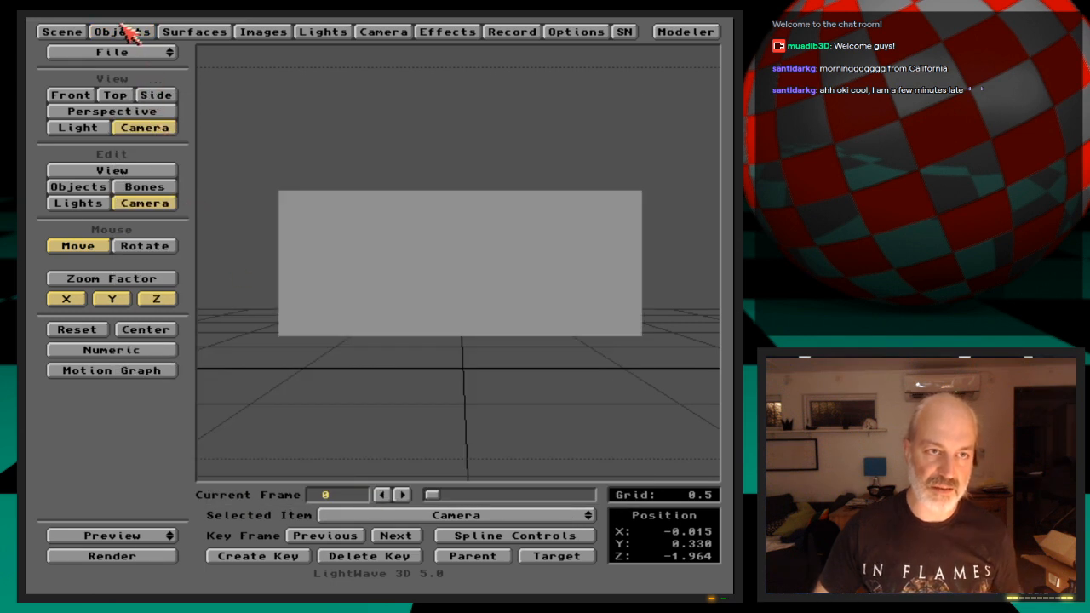
Save all objects and save the scene over the existing ShadowStairs file
left_click(124, 31)
left_click(391, 168)
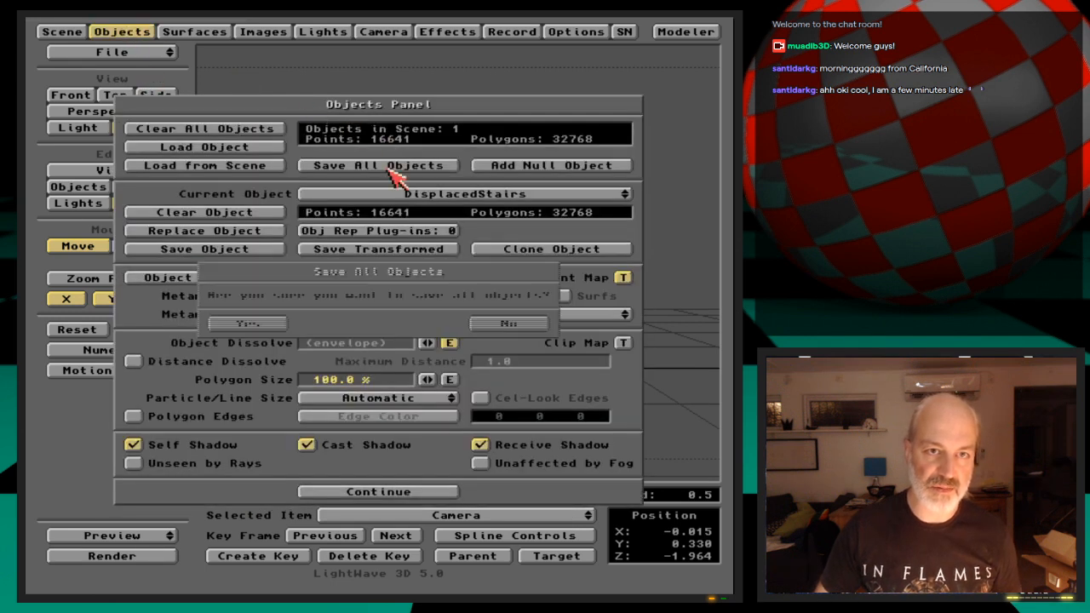
left_click(270, 324)
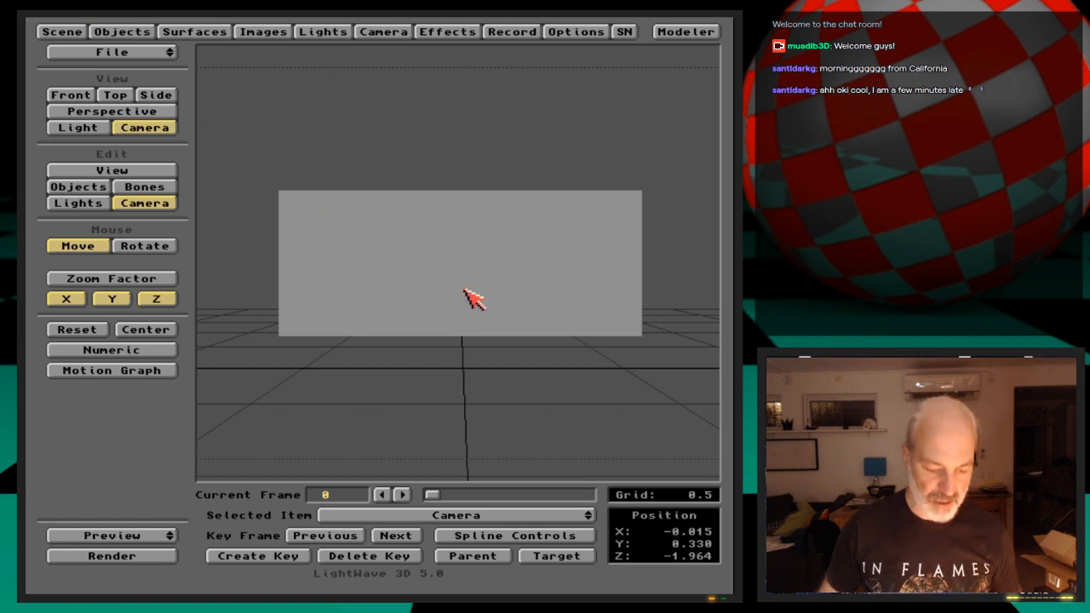
key("s")
key("Return")
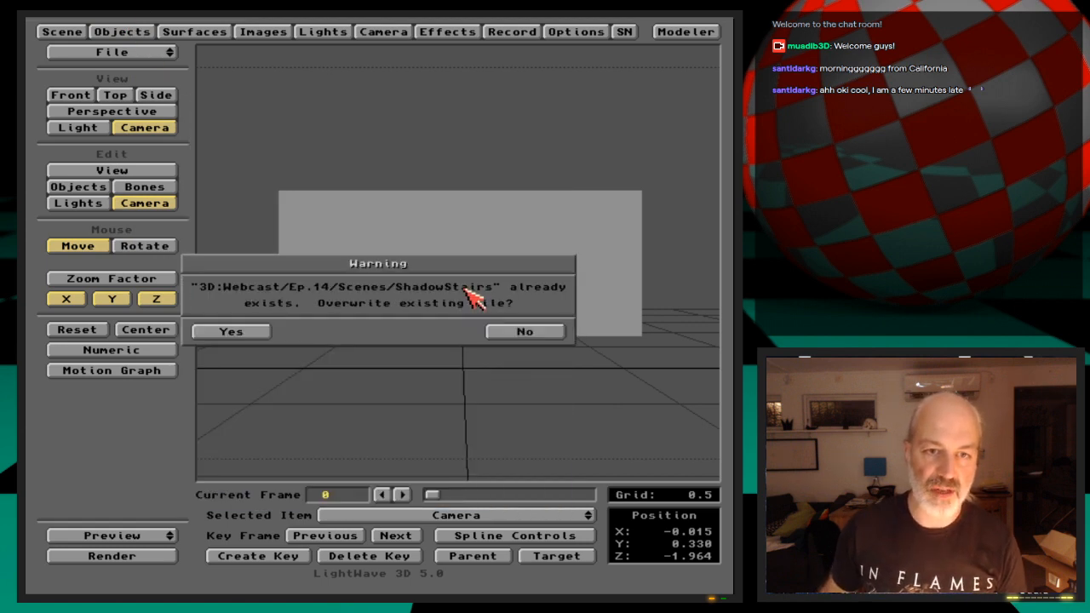
key("Return")
Begin setting up RGB image saving and create a new drawer named Output inside 3D:Webcast/Ep.14
left_click(534, 34)
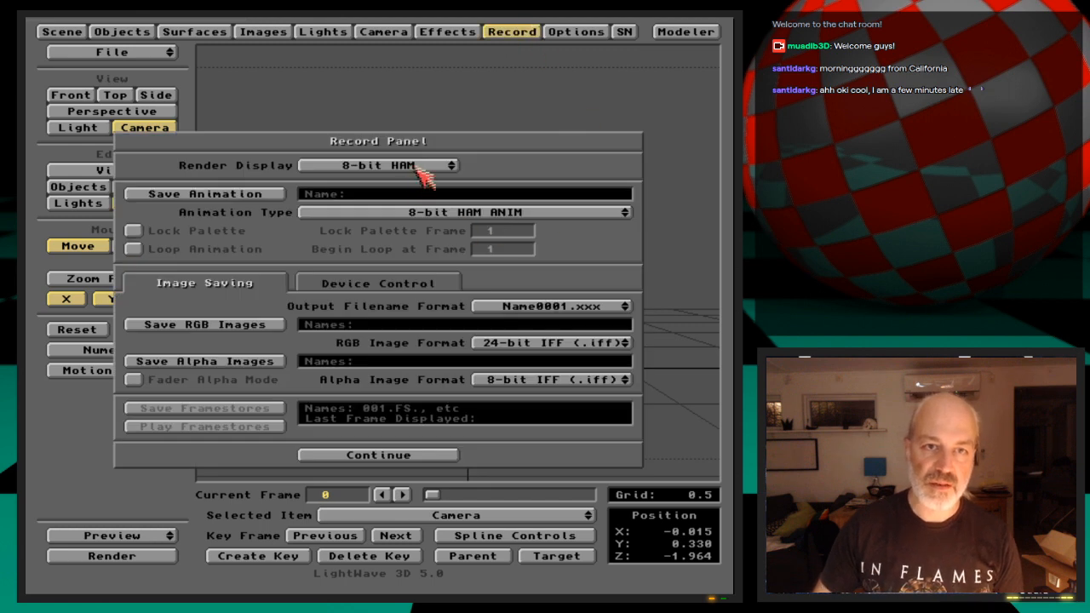
left_click(262, 325)
type("Webcast/")
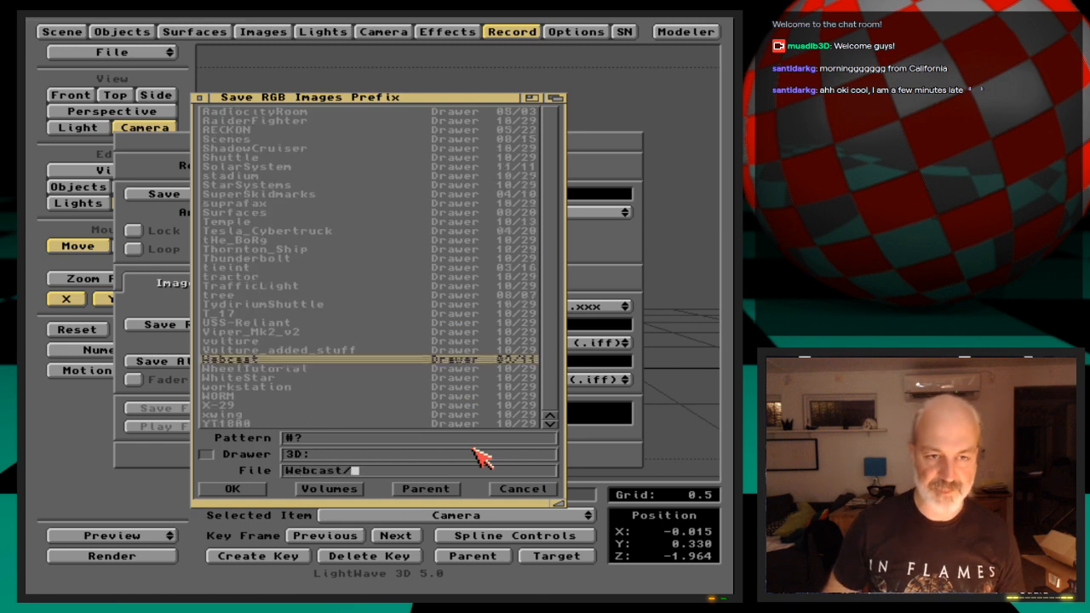
key("Return")
type("Ep.14/")
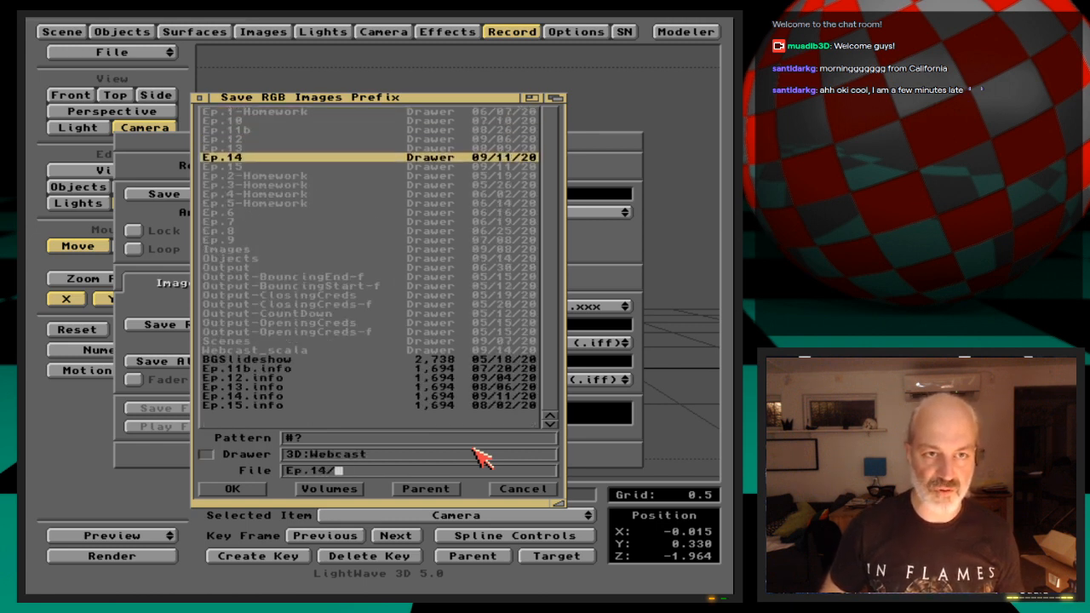
key("Return")
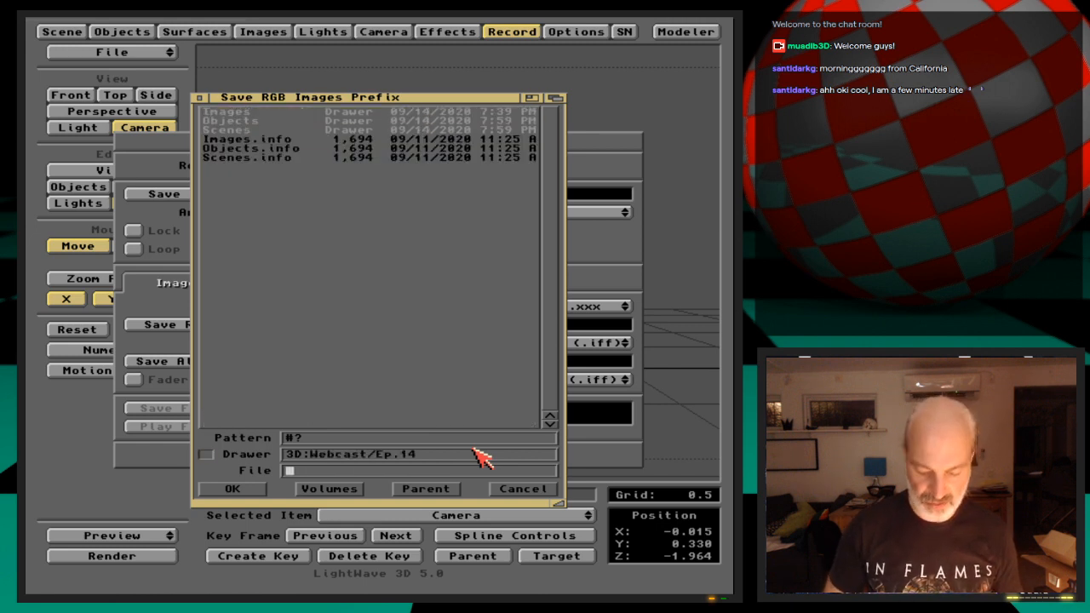
key("super+m")
key("BackSpace")
key("BackSpace")
key("BackSpace")
key("BackSpace")
key("BackSpace")
key("BackSpace")
key("BackSpace")
key("BackSpace")
key("BackSpace")
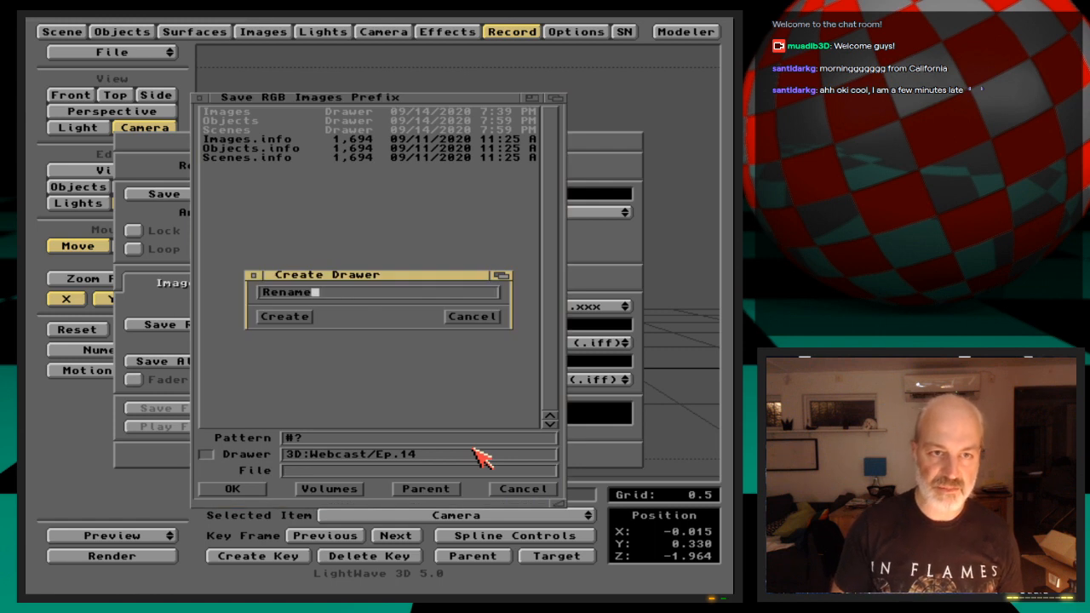
type("Output")
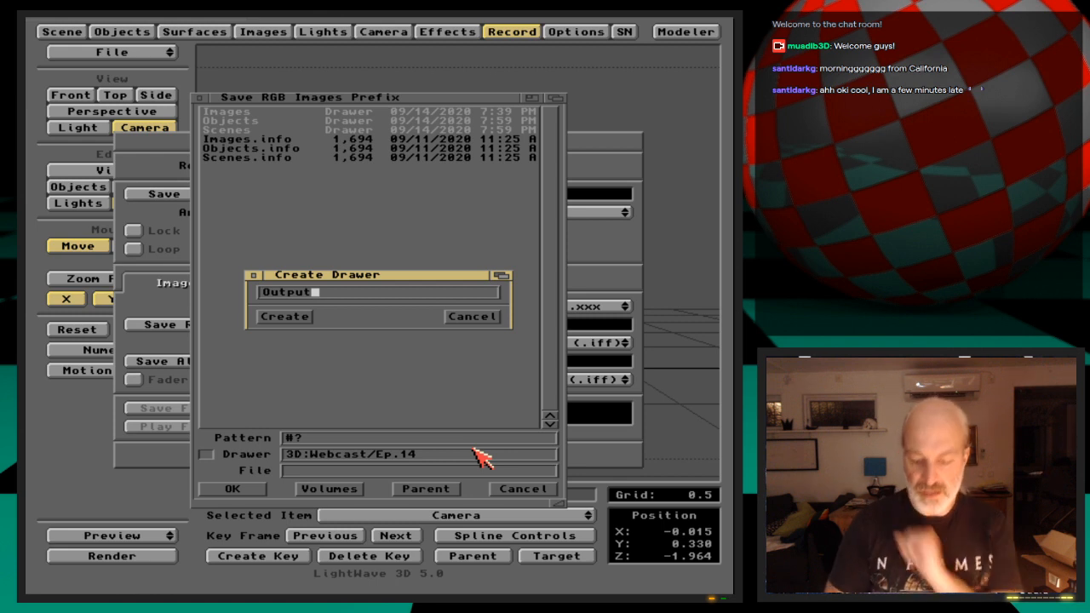
key("Return")
Set the rendered RGB images to save in the Output drawer with the name prefix Stairs_
key("Down")
key("Down")
key("Down")
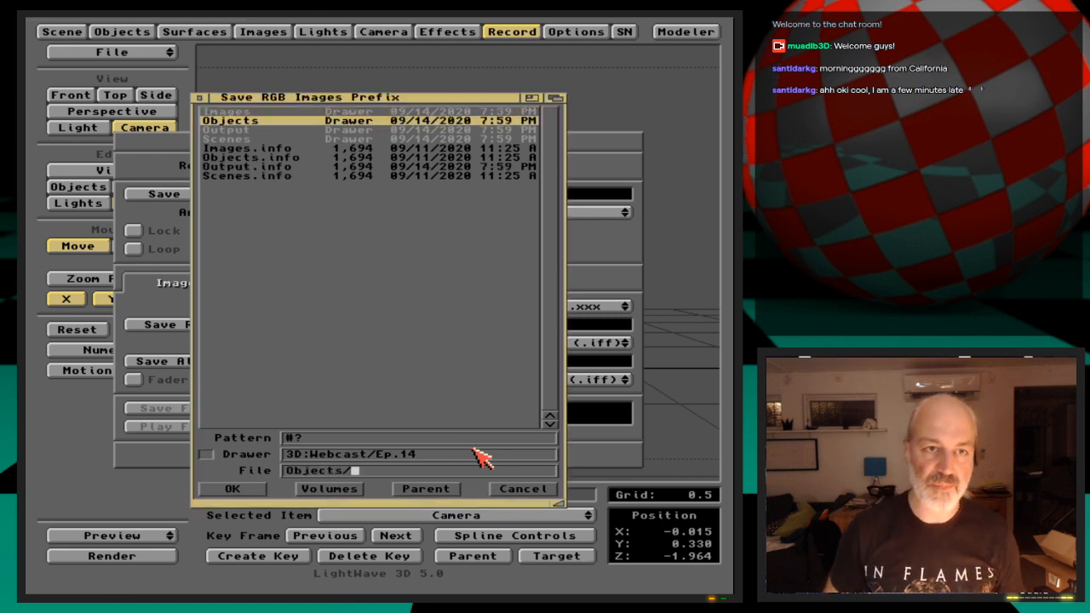
key("Return")
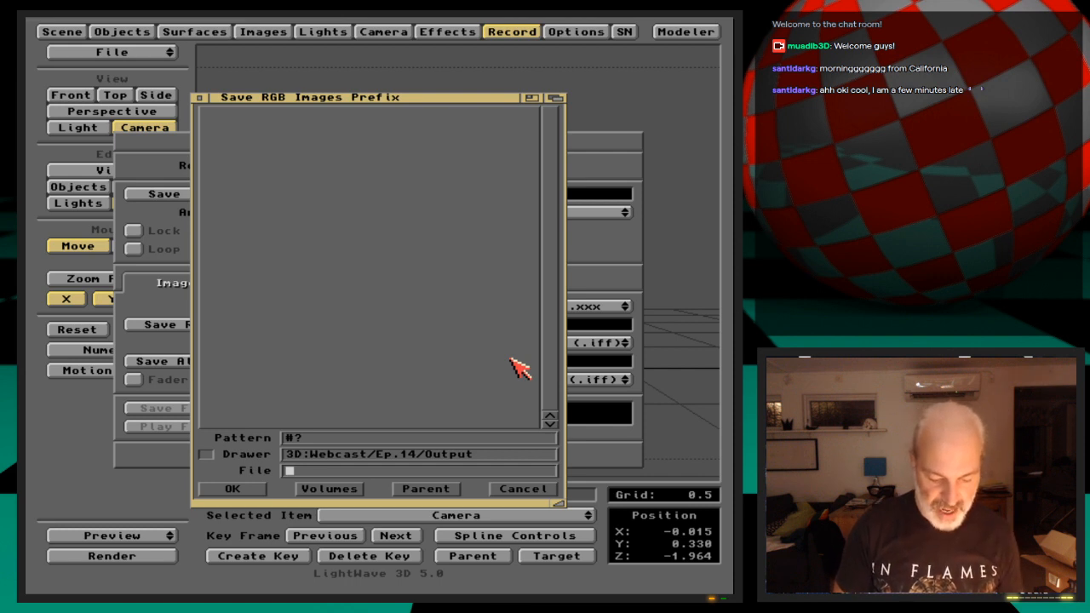
type("Sta")
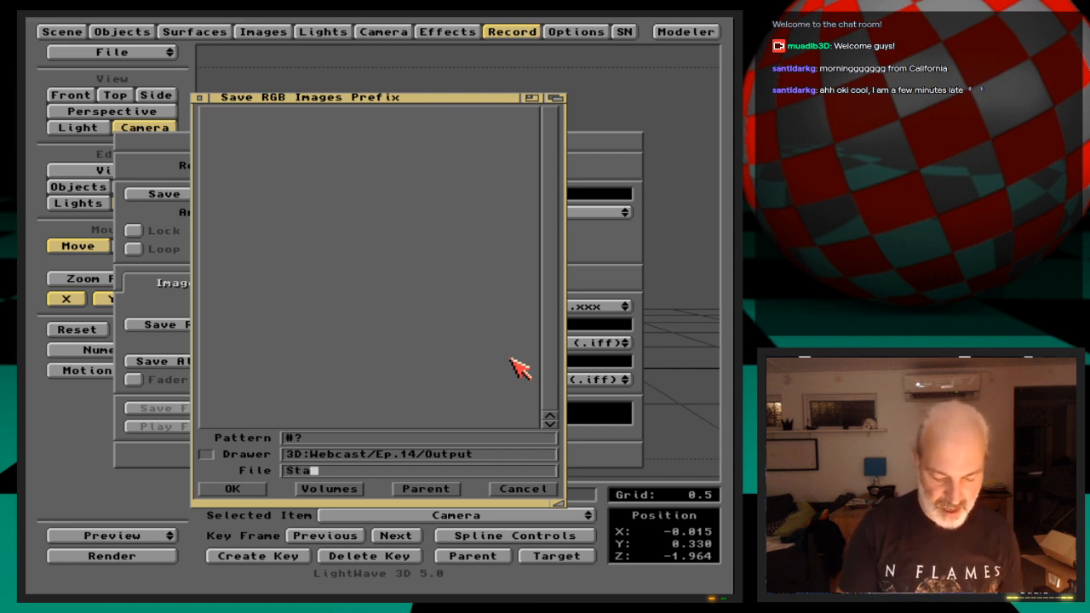
type("irs_")
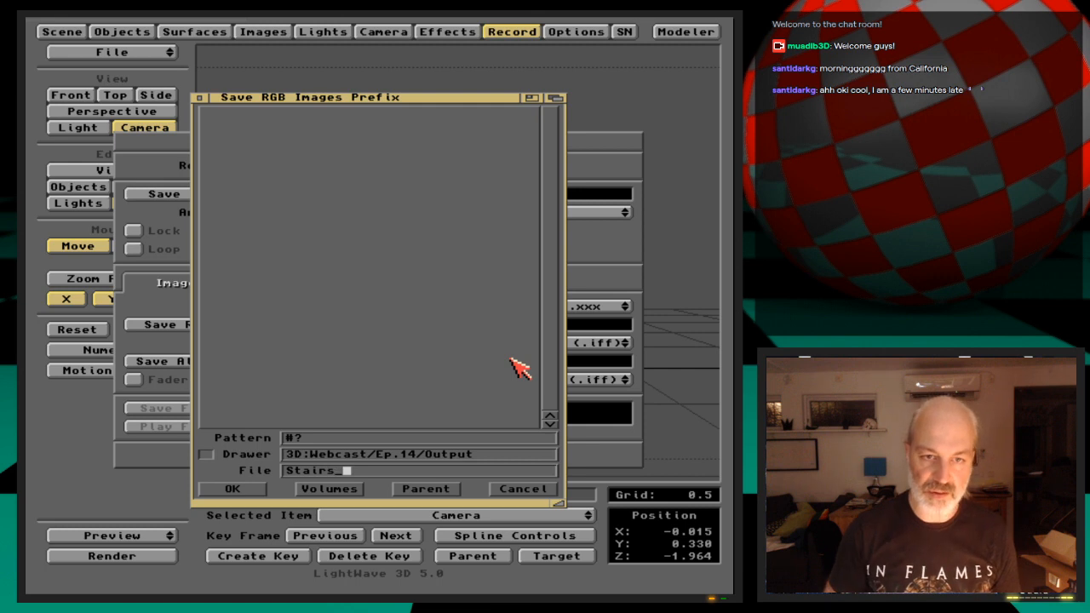
key("Return")
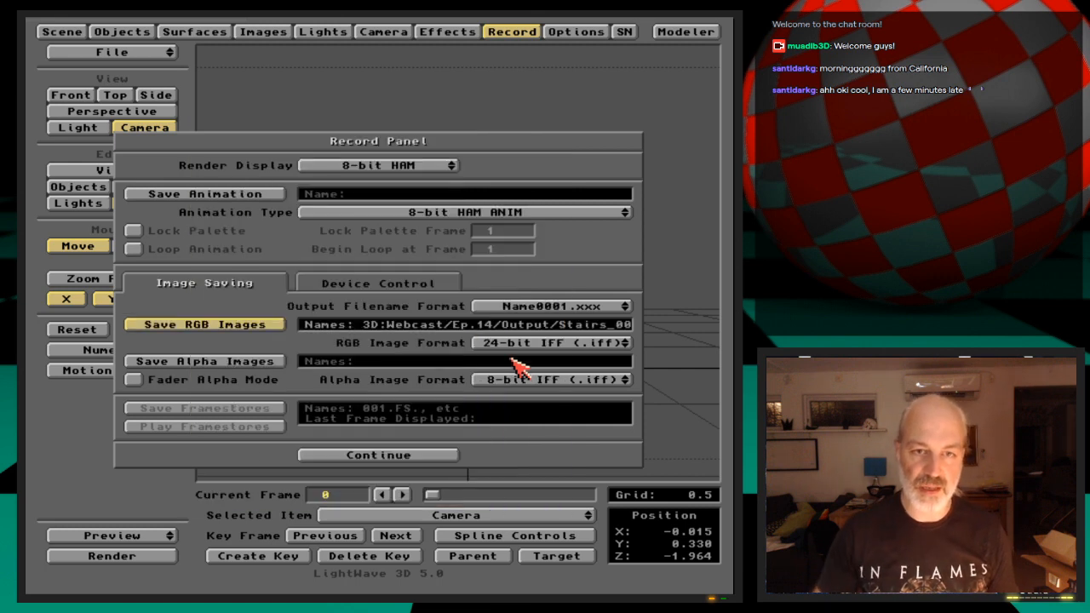
left_click(427, 460)
Save the scene with its image output settings, overwriting ShadowStairs
key("s")
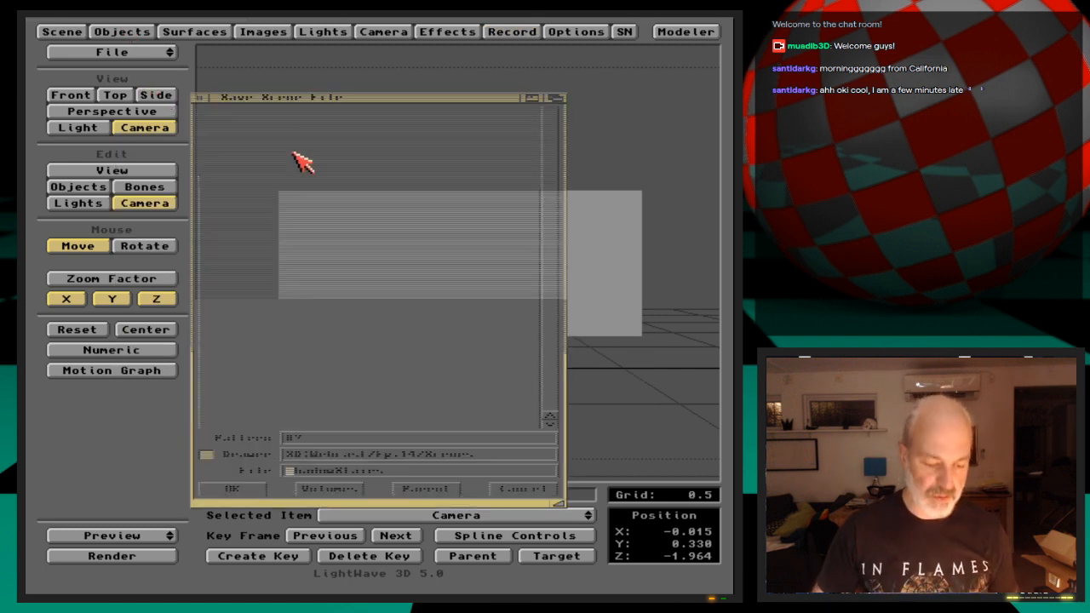
key("Return")
key("Return")
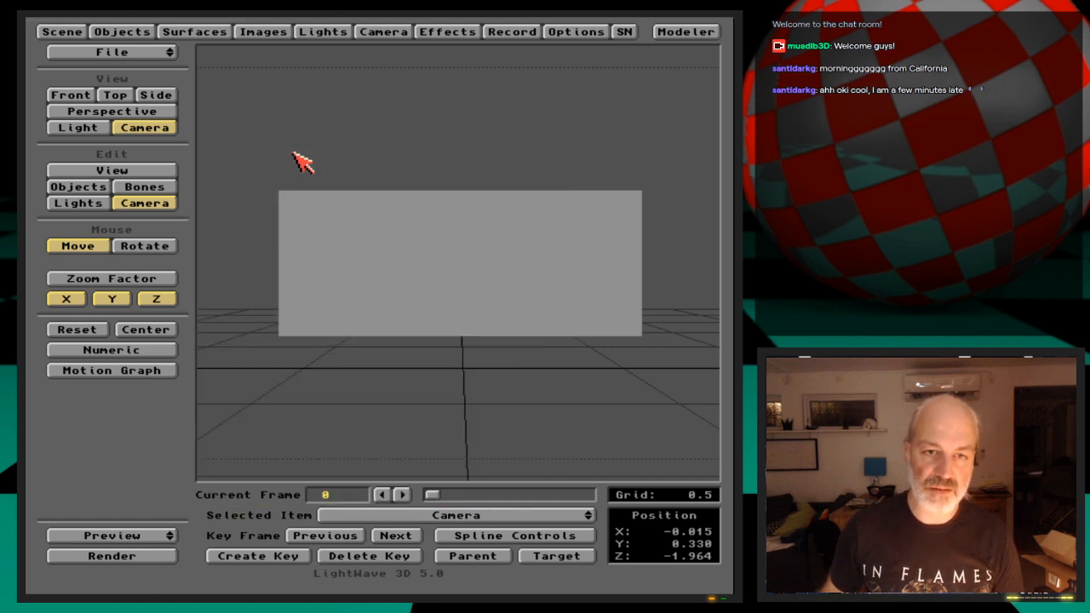
Go to frame 32 and test-render it to check the ripples and the dissolve
left_click(439, 495)
left_click_drag(439, 494, 534, 495)
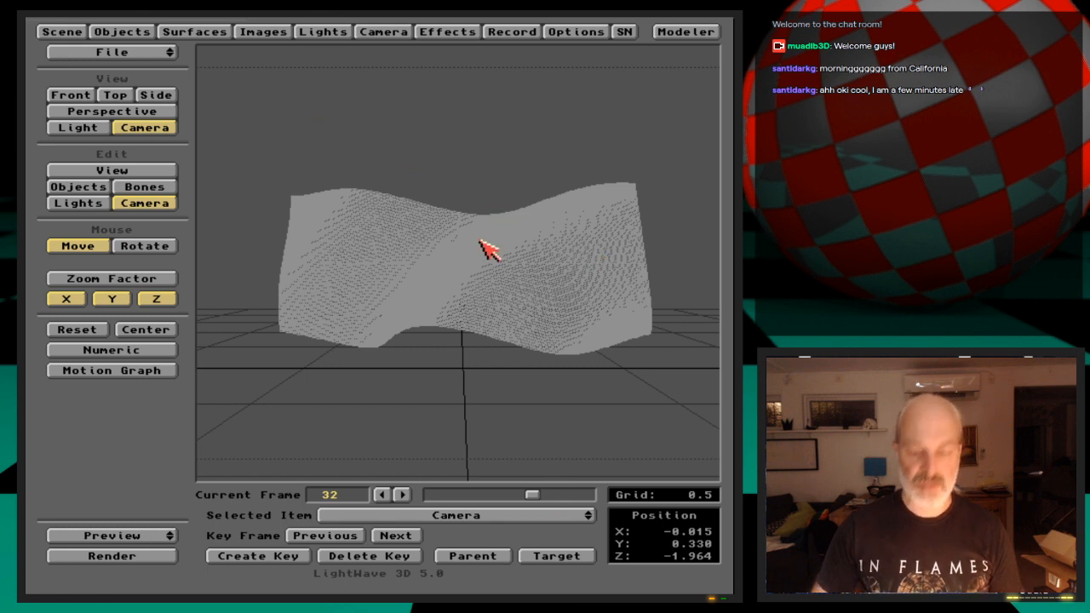
key("F9")
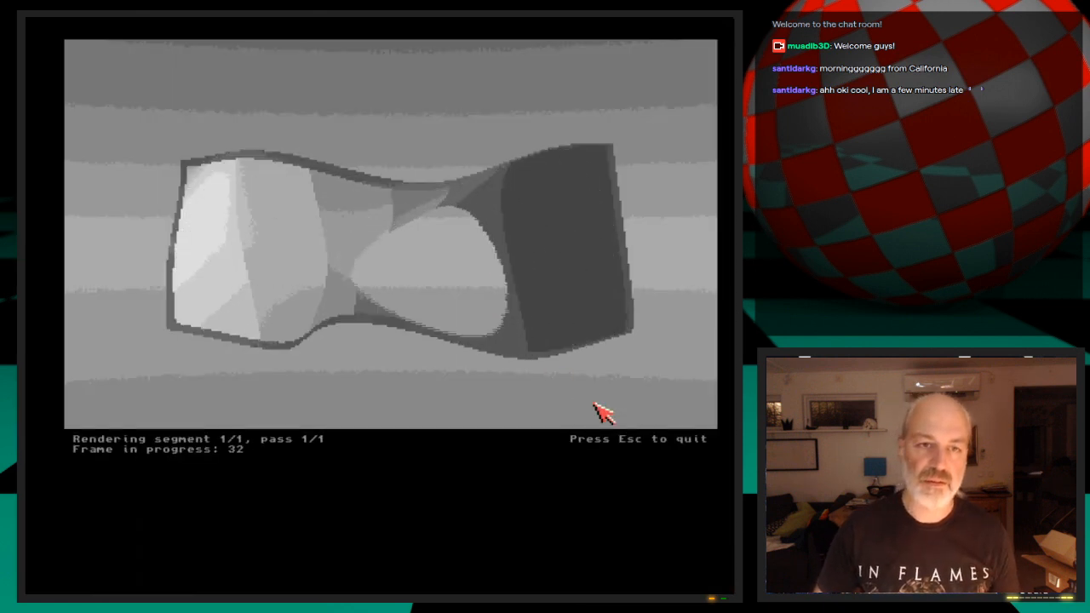
key("Escape")
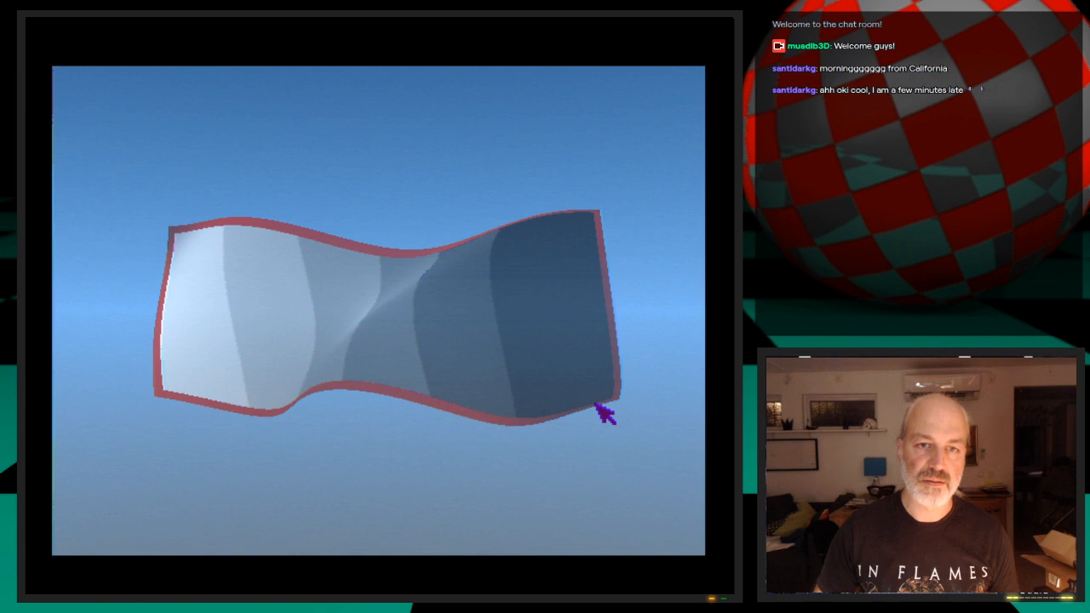
key("Escape")
key("Escape")
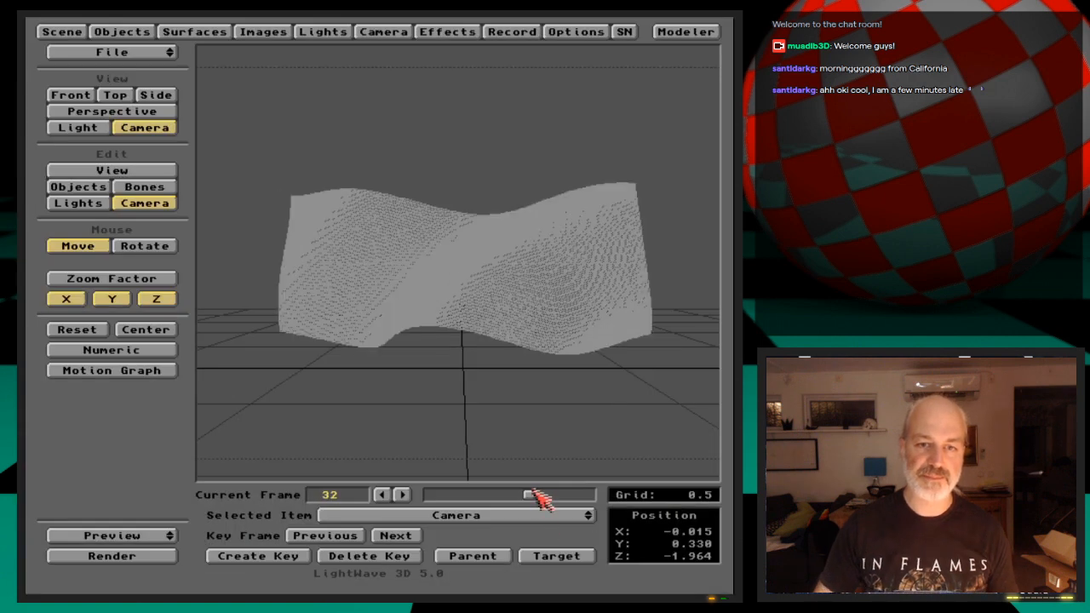
Move on to frame 38 and test-render it to check how far the object has dissolved
left_click_drag(534, 492, 563, 501)
key("F9")
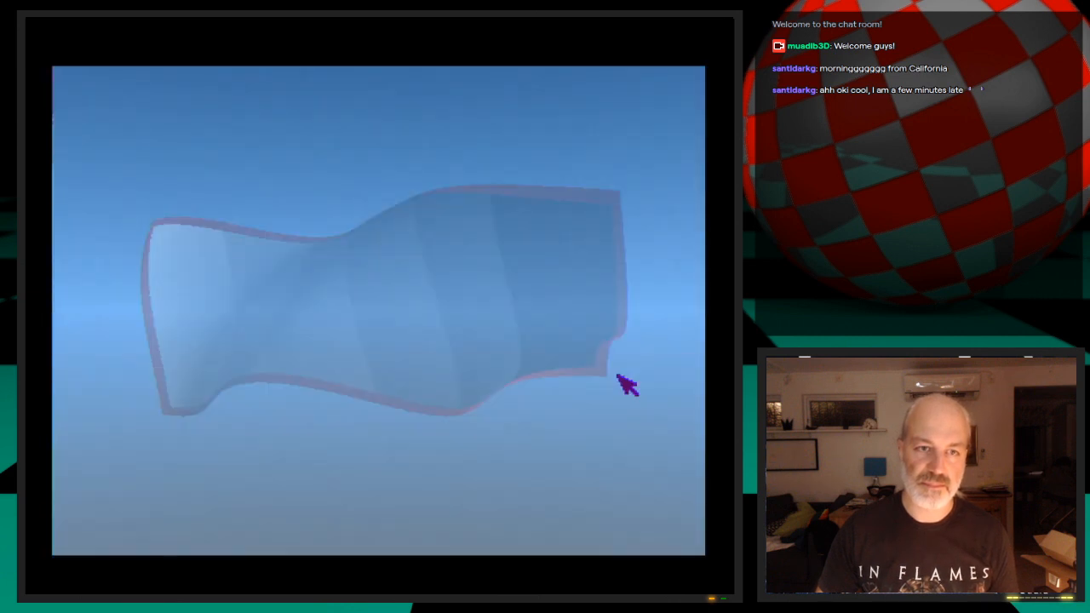
key("Escape")
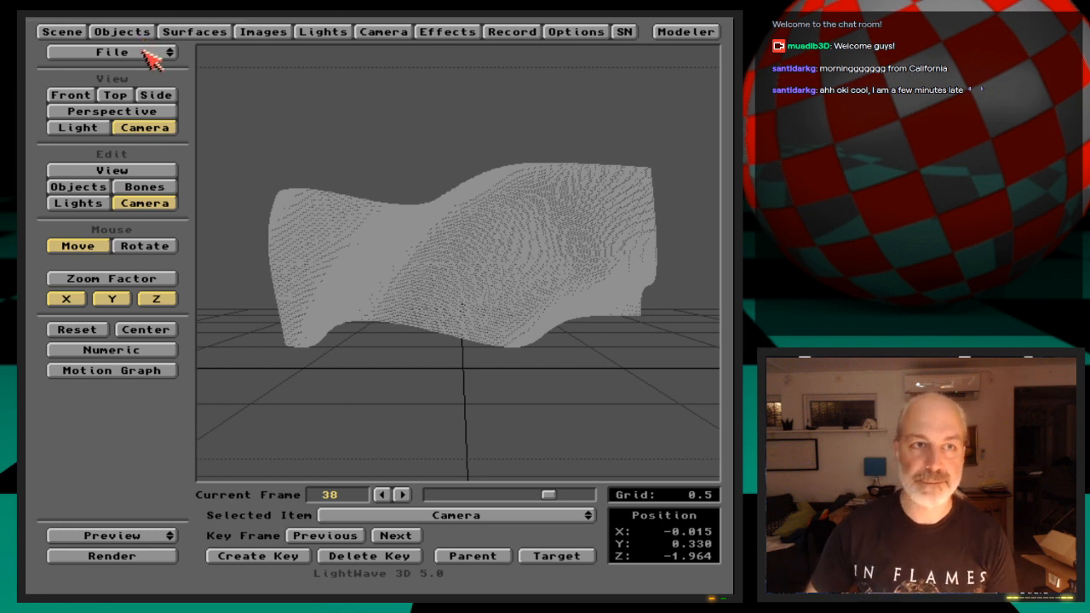
Save all objects in the scene once more, confirming the save
left_click(149, 51)
left_click(136, 32)
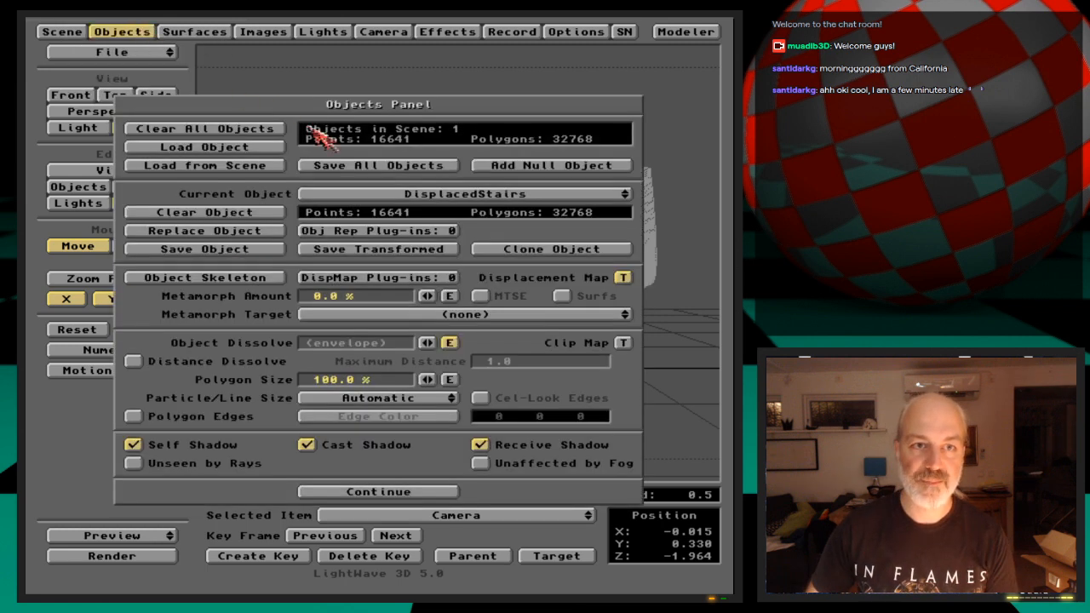
left_click(330, 167)
left_click(266, 325)
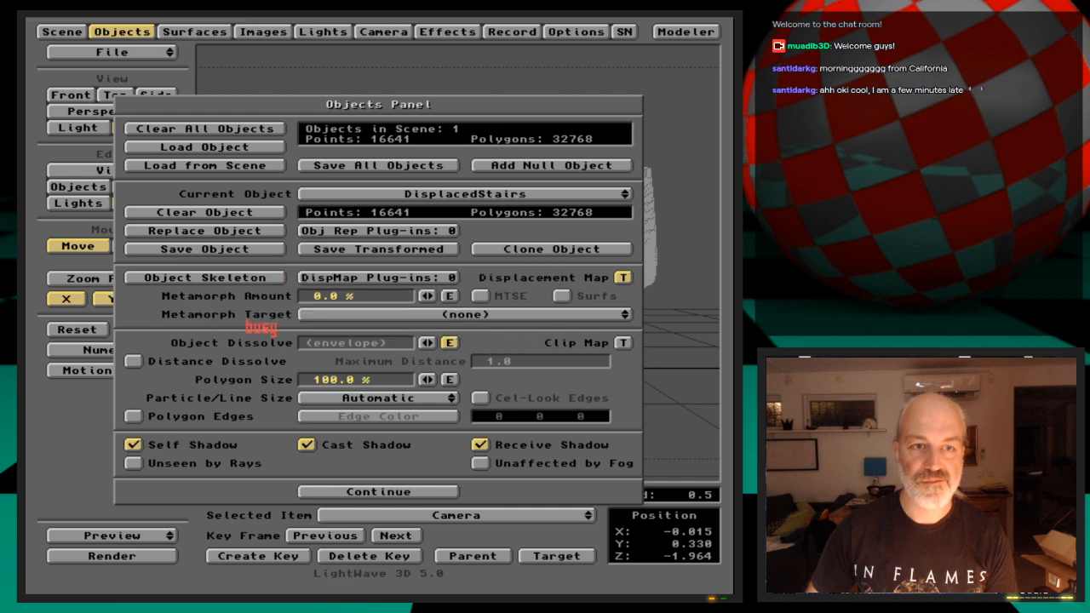
left_click(134, 29)
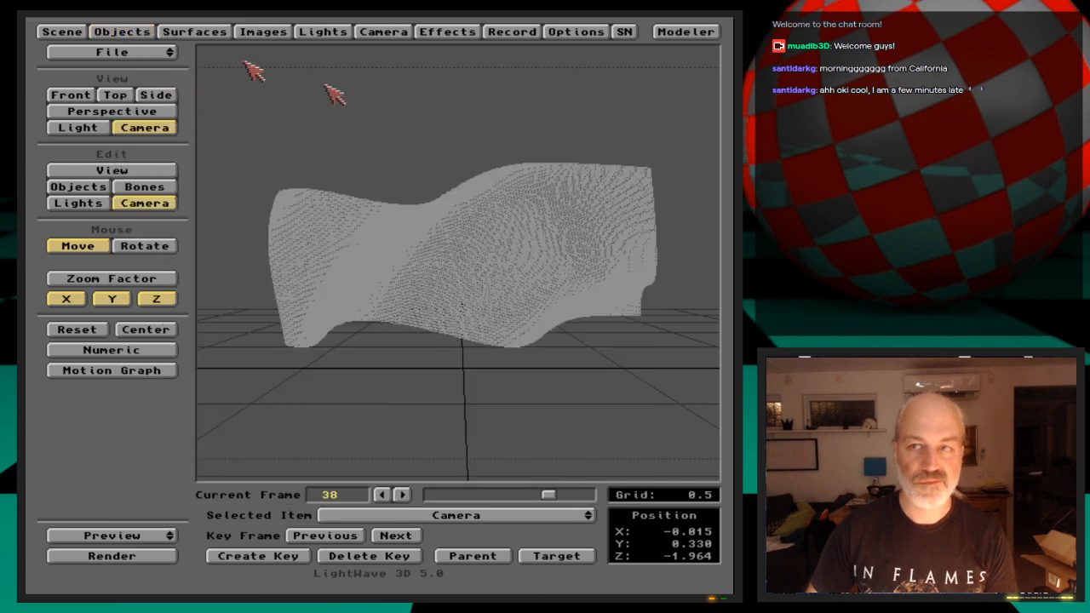
Select the DisplacedStairs object in the view, and quit LightWave to return to the Workbench
left_click(482, 180)
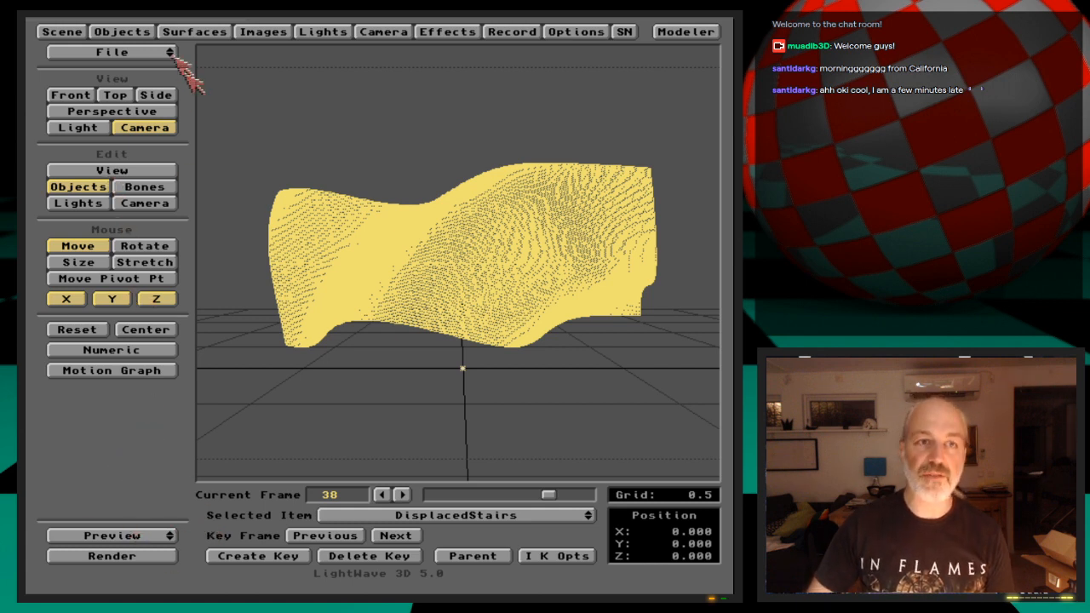
left_click_drag(170, 53, 145, 102)
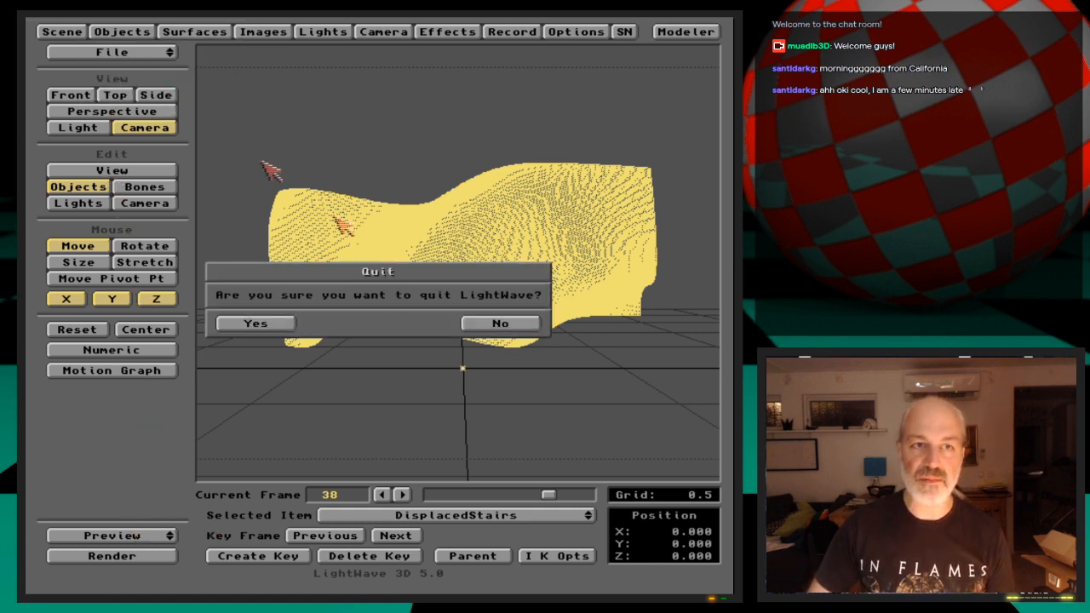
left_click(255, 324)
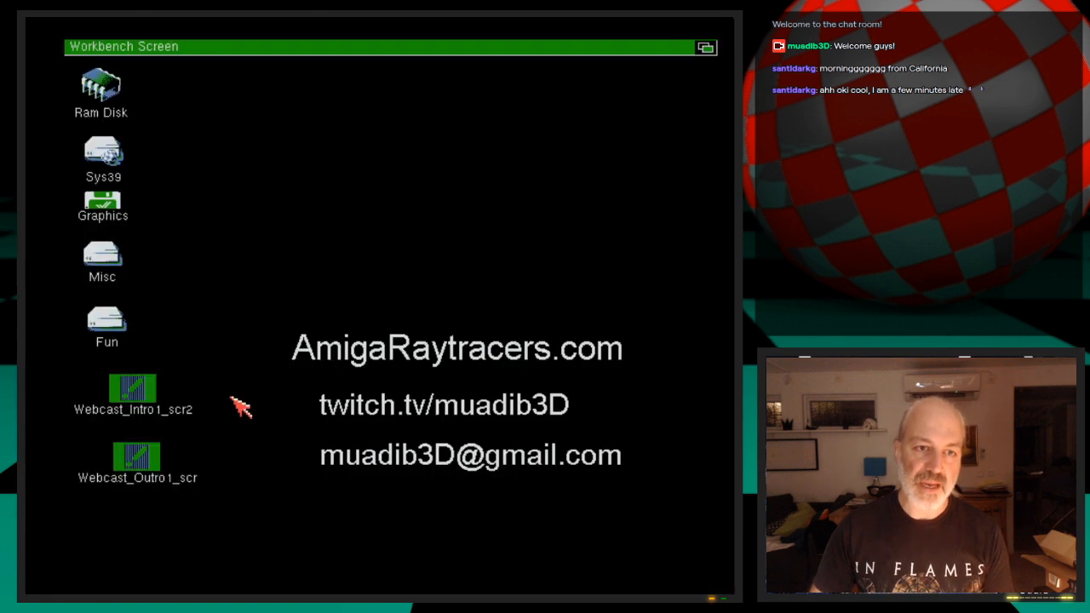